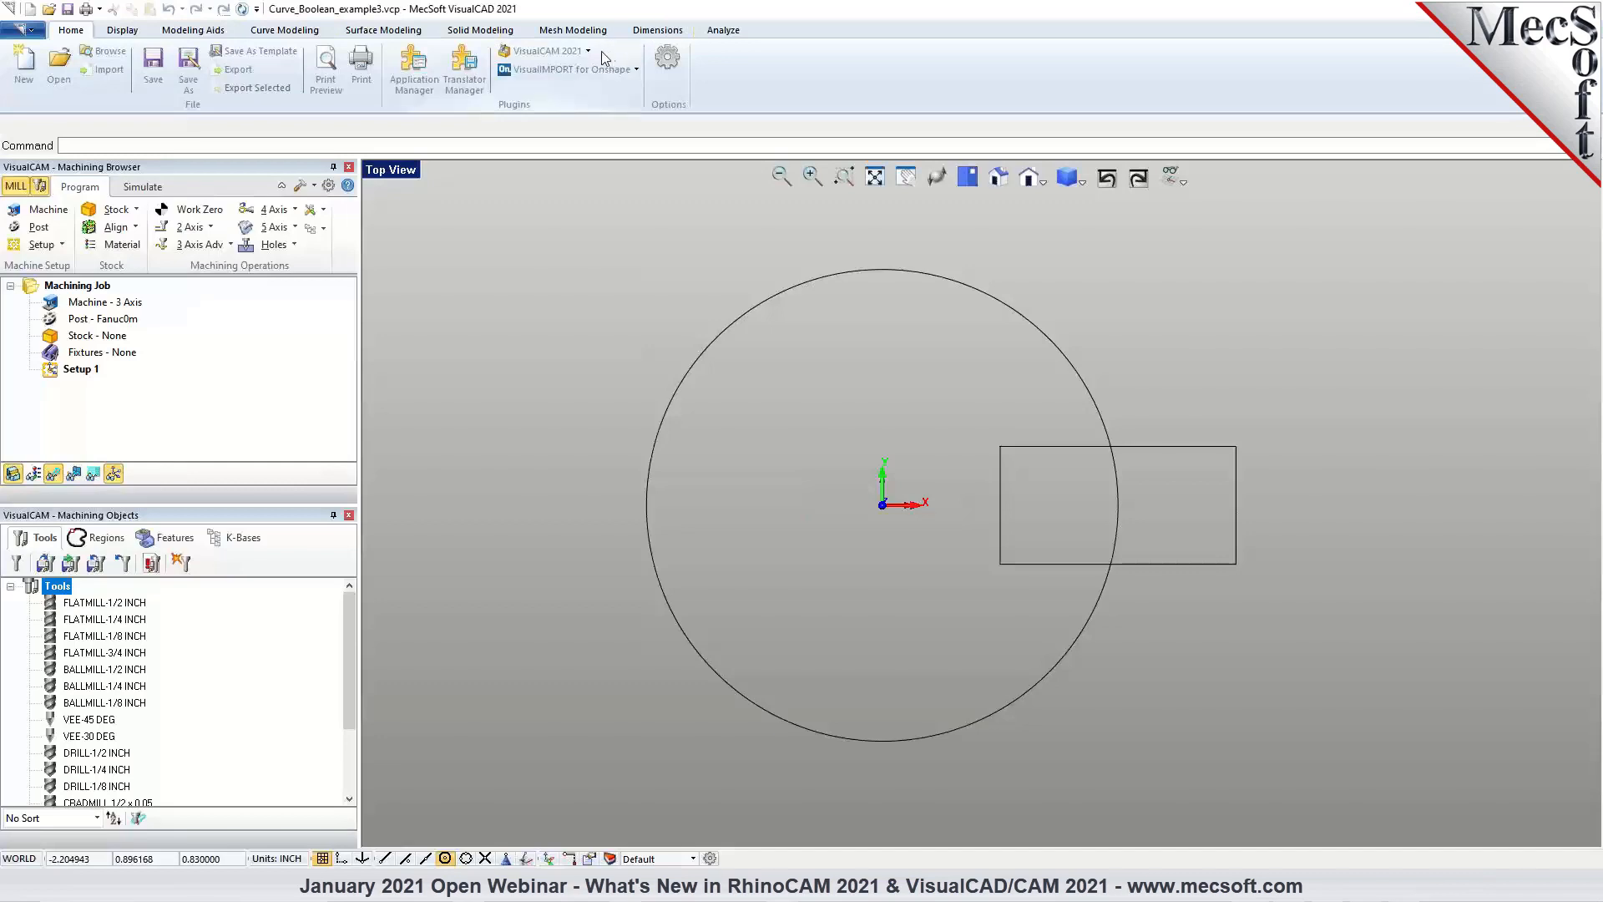
left_click(589, 53)
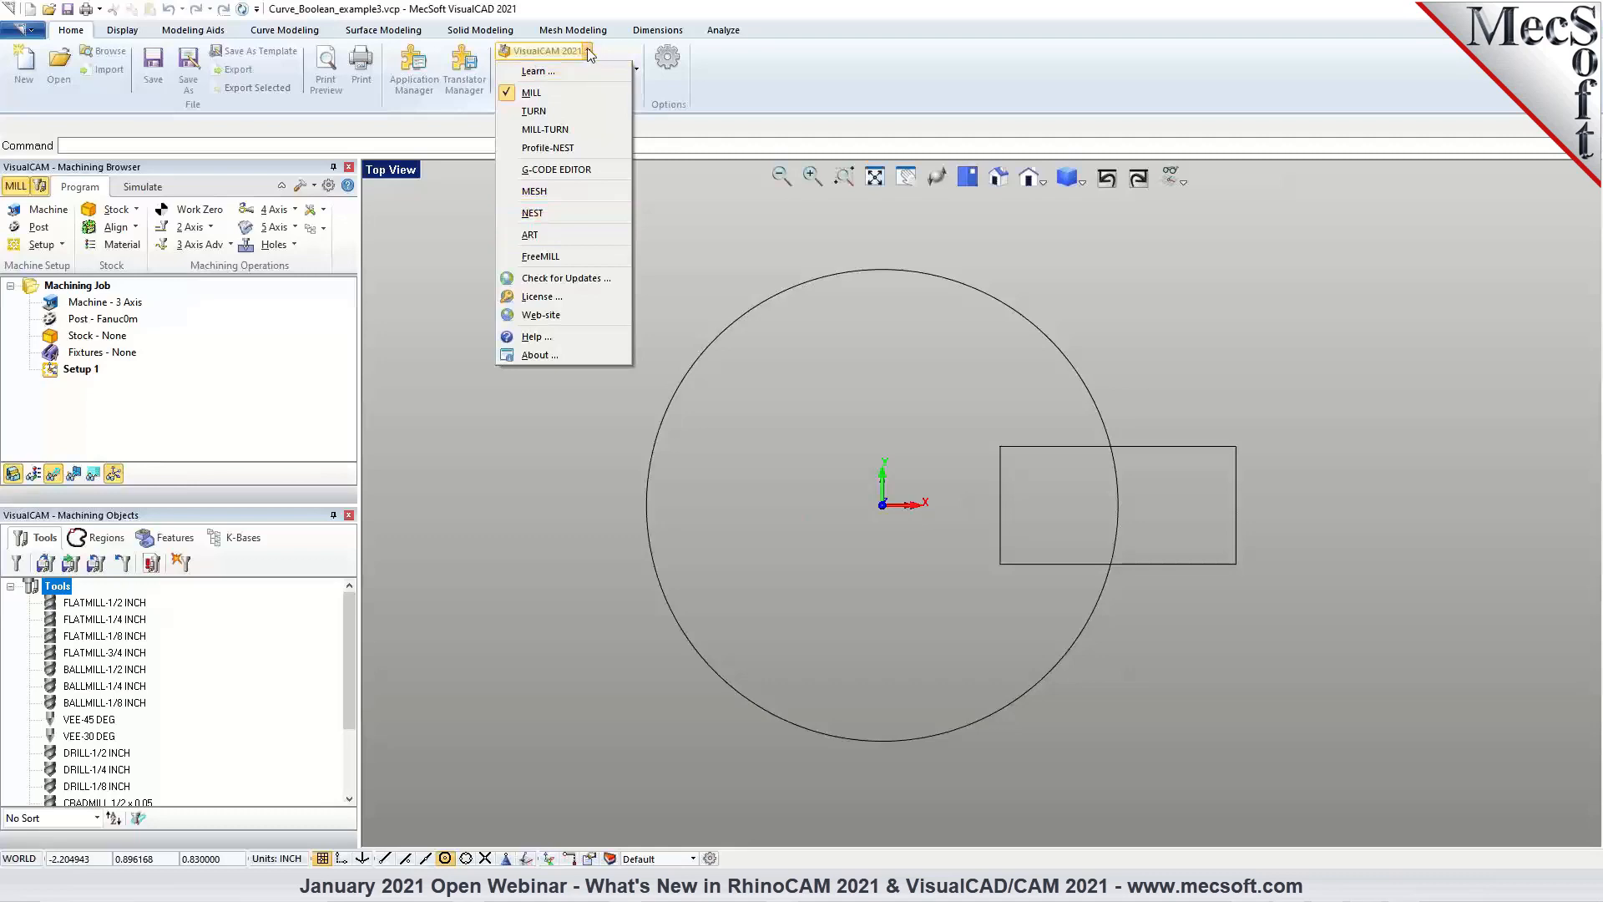
left_click(774, 72)
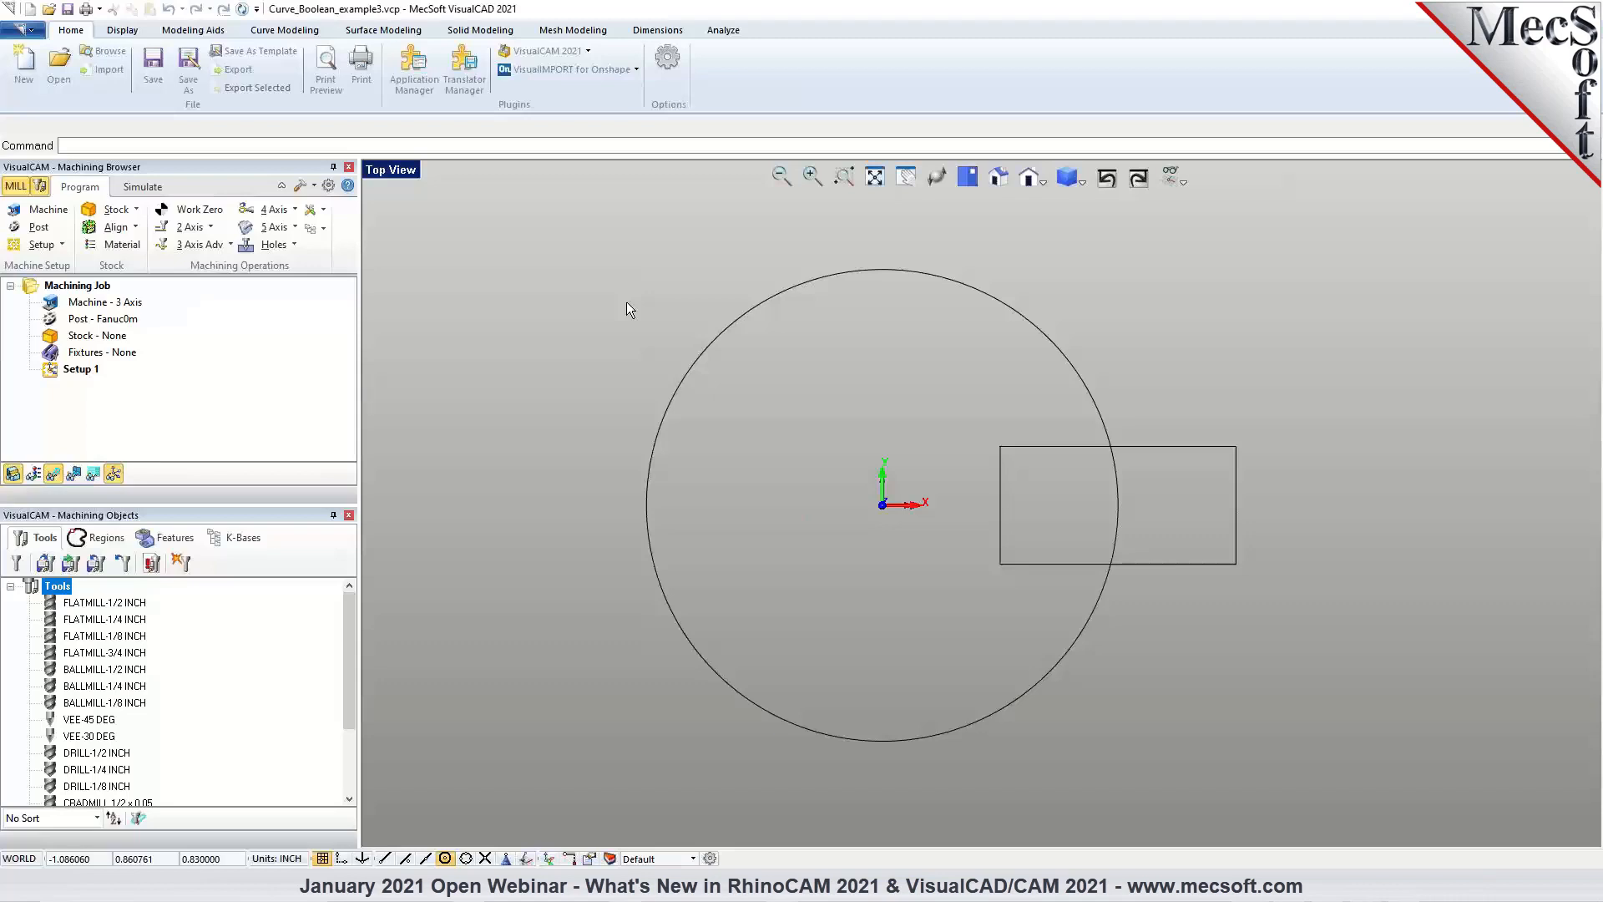
Merge the circle and rectangle into one outline with a curve Boolean, deleting all input curves, combining regions and outputting curves.
left_click(291, 40)
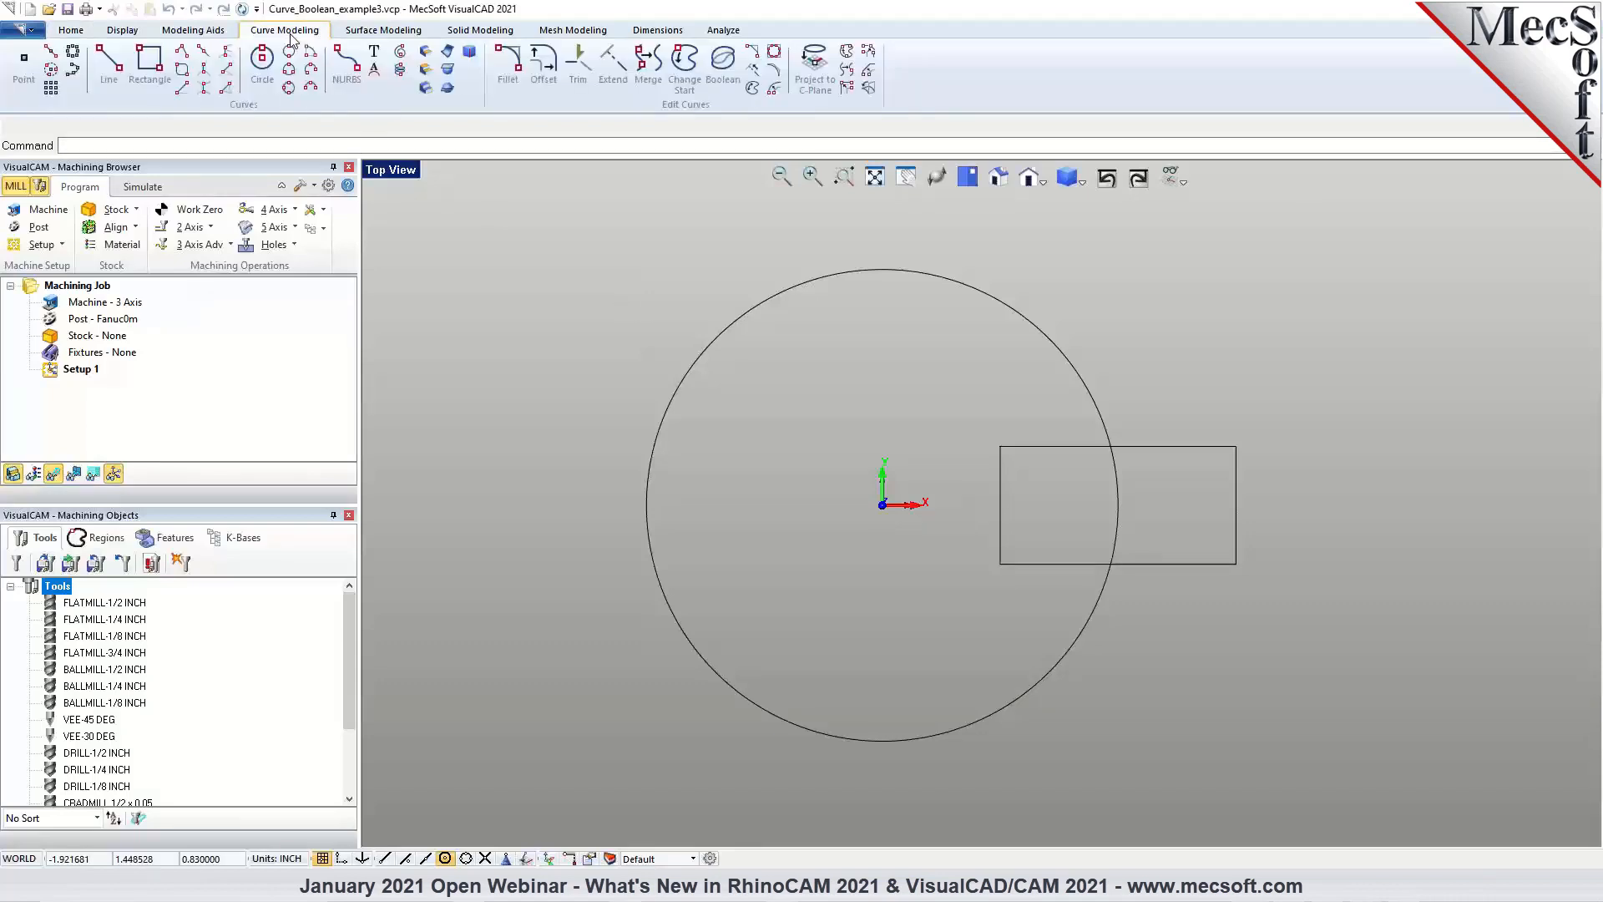
left_click(723, 74)
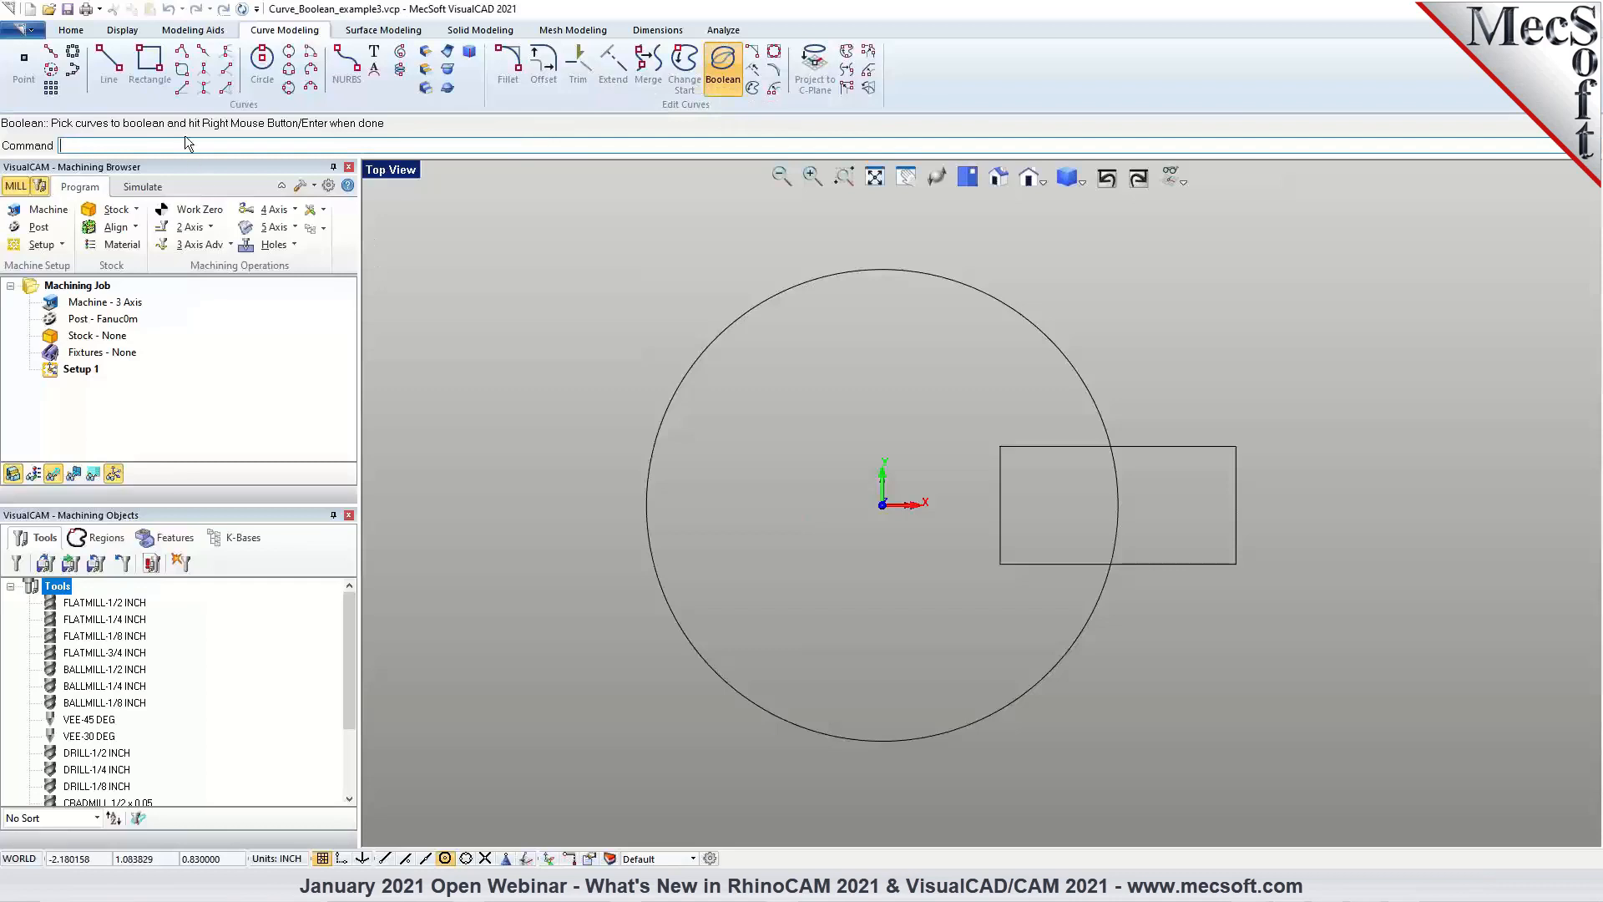
left_click_drag(554, 214, 1291, 780)
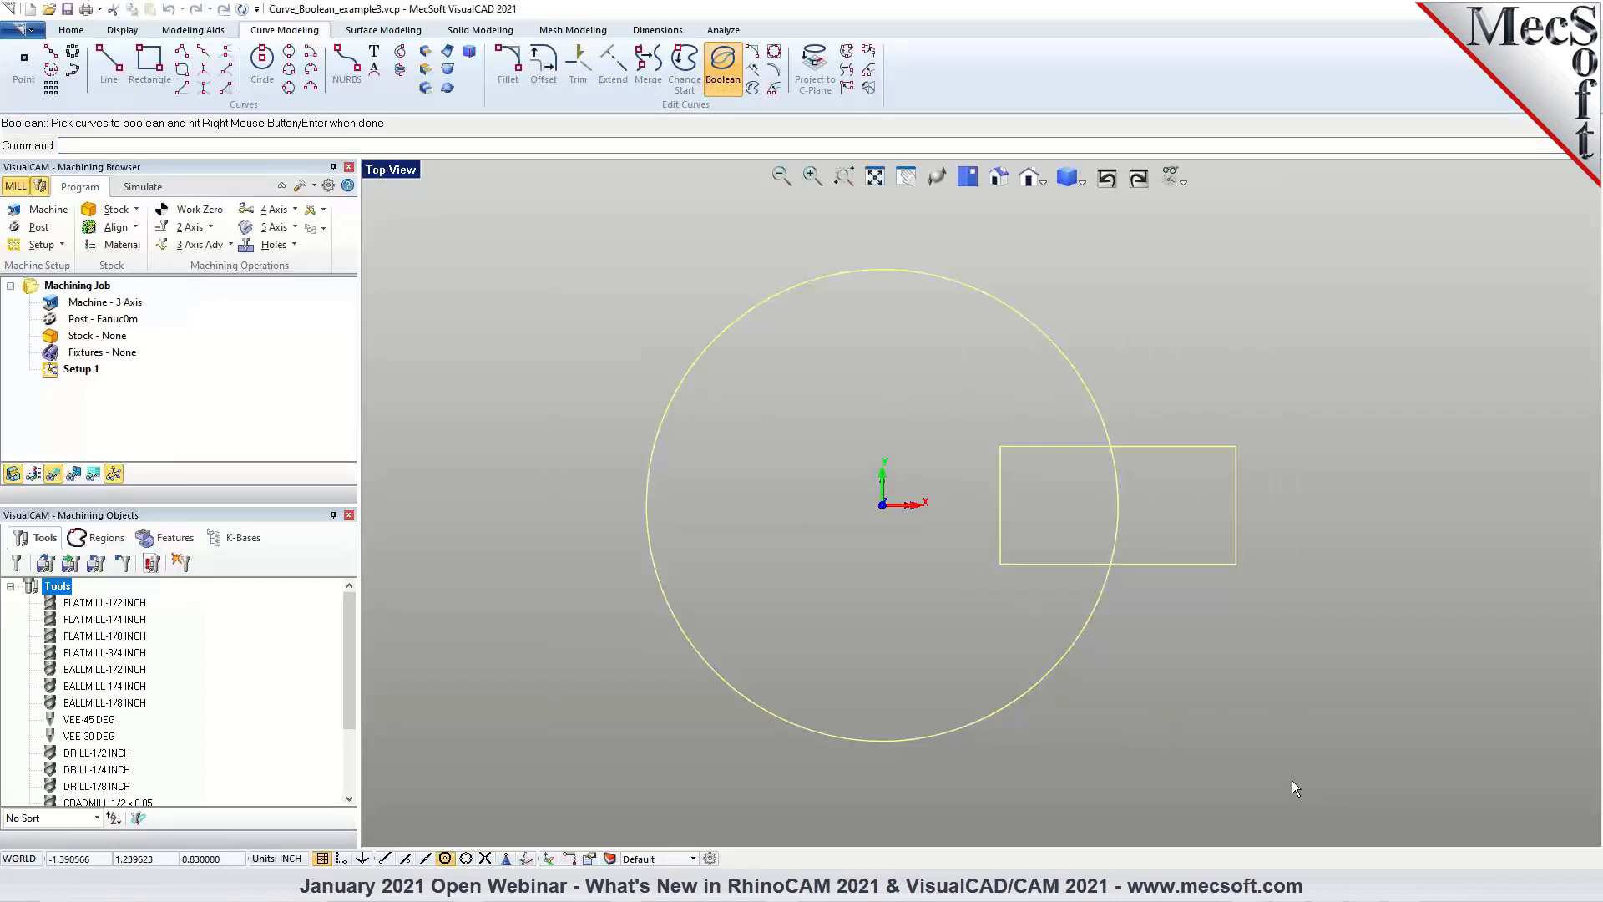
right_click(1277, 750)
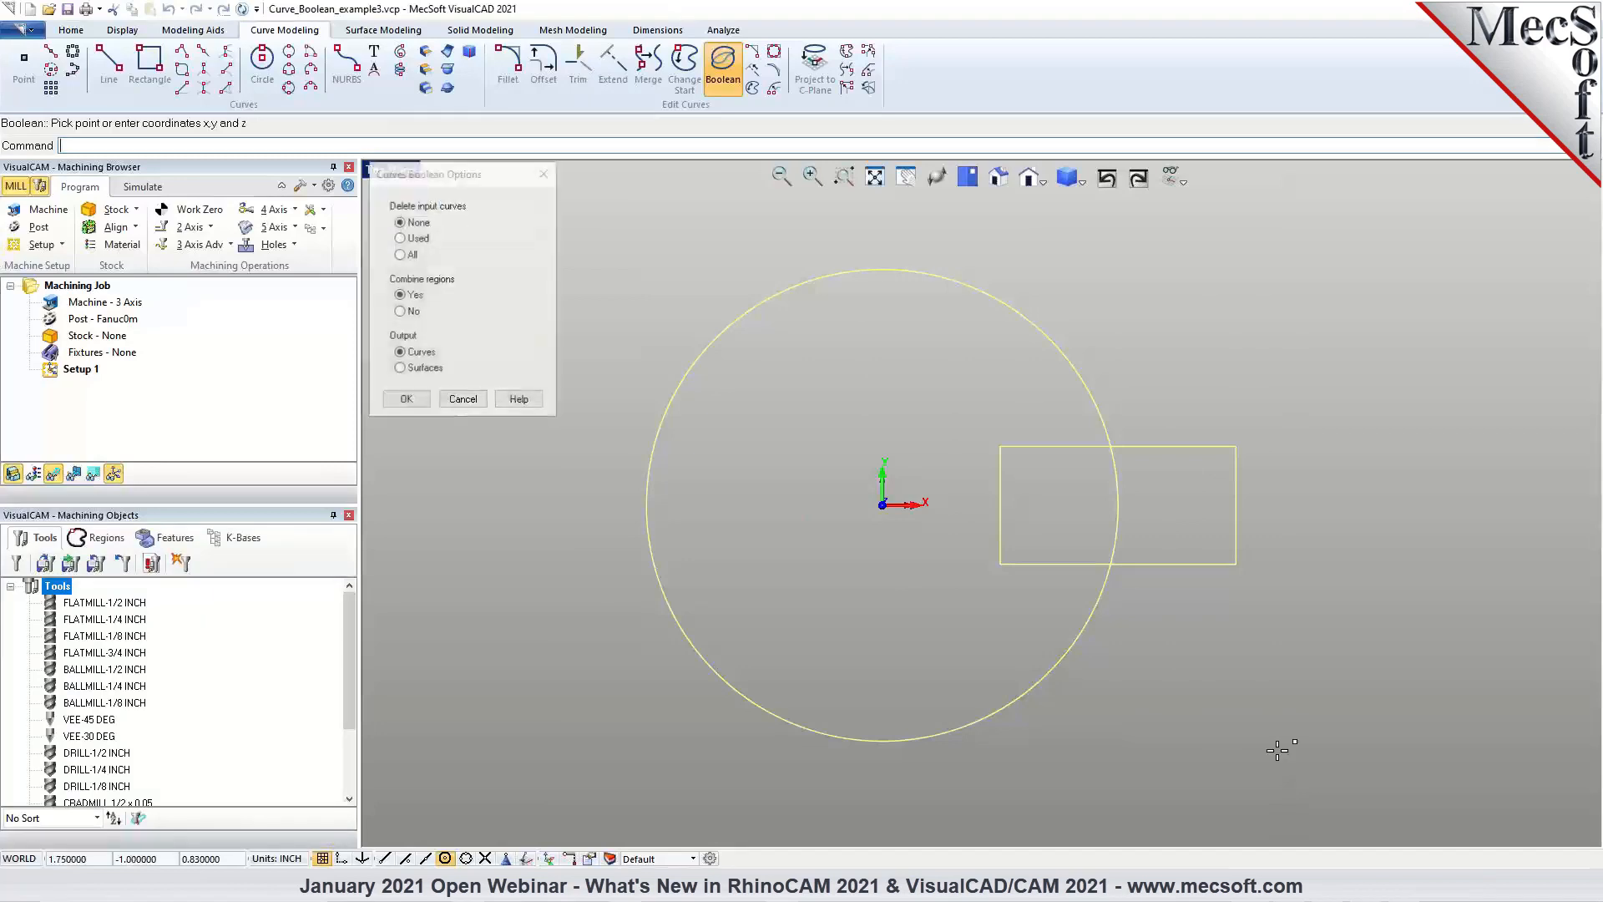
left_click_drag(403, 180, 410, 194)
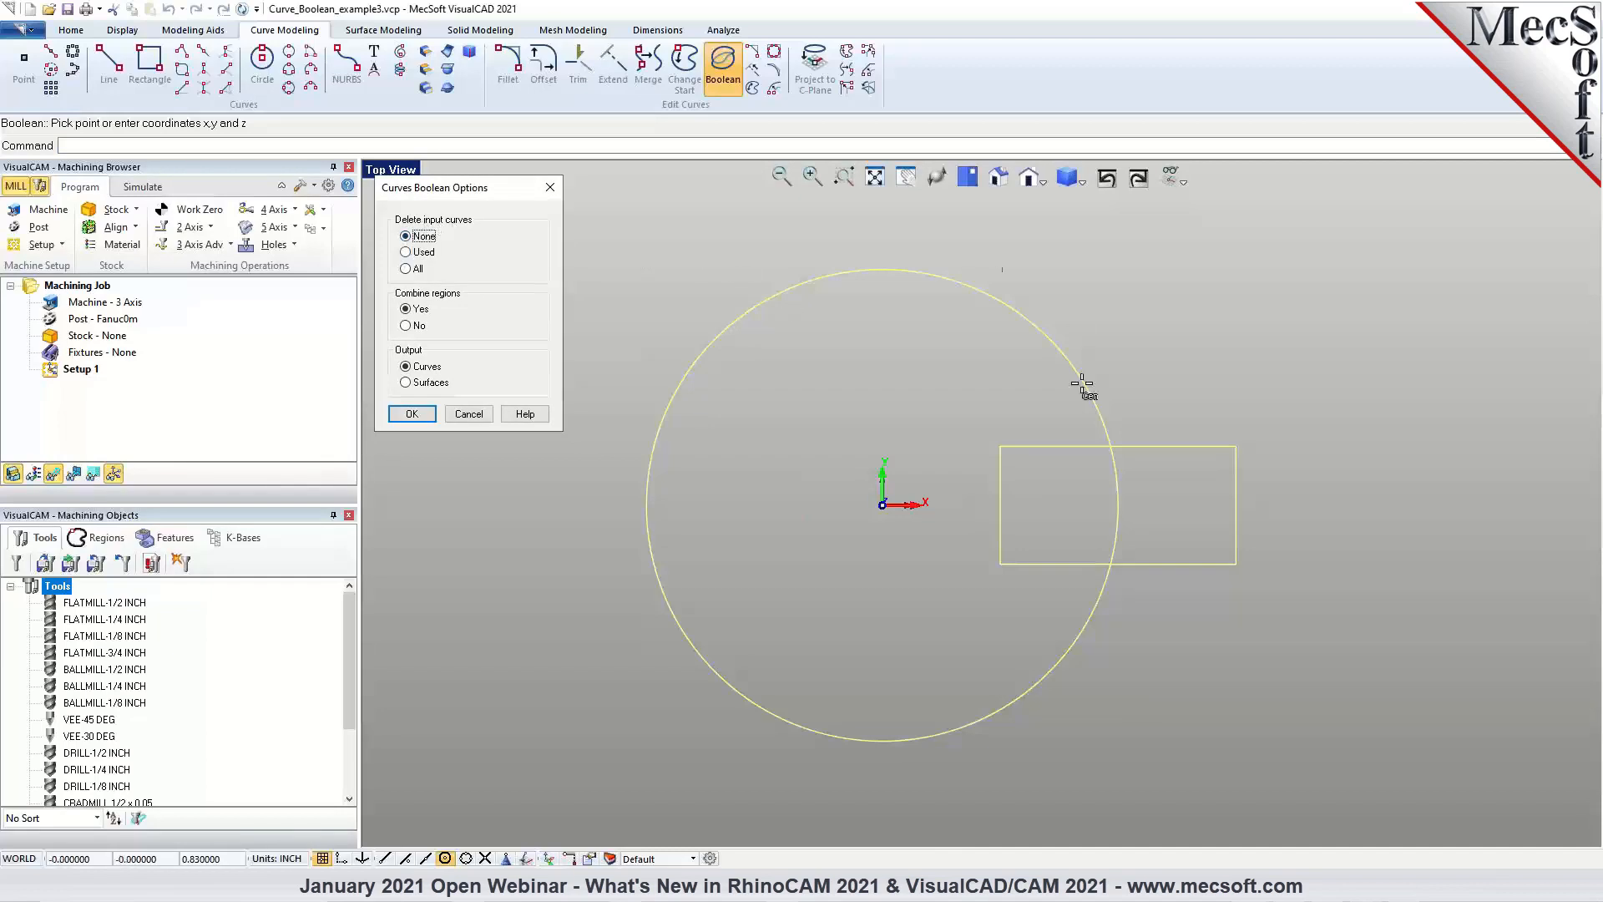
left_click(418, 268)
left_click(732, 269)
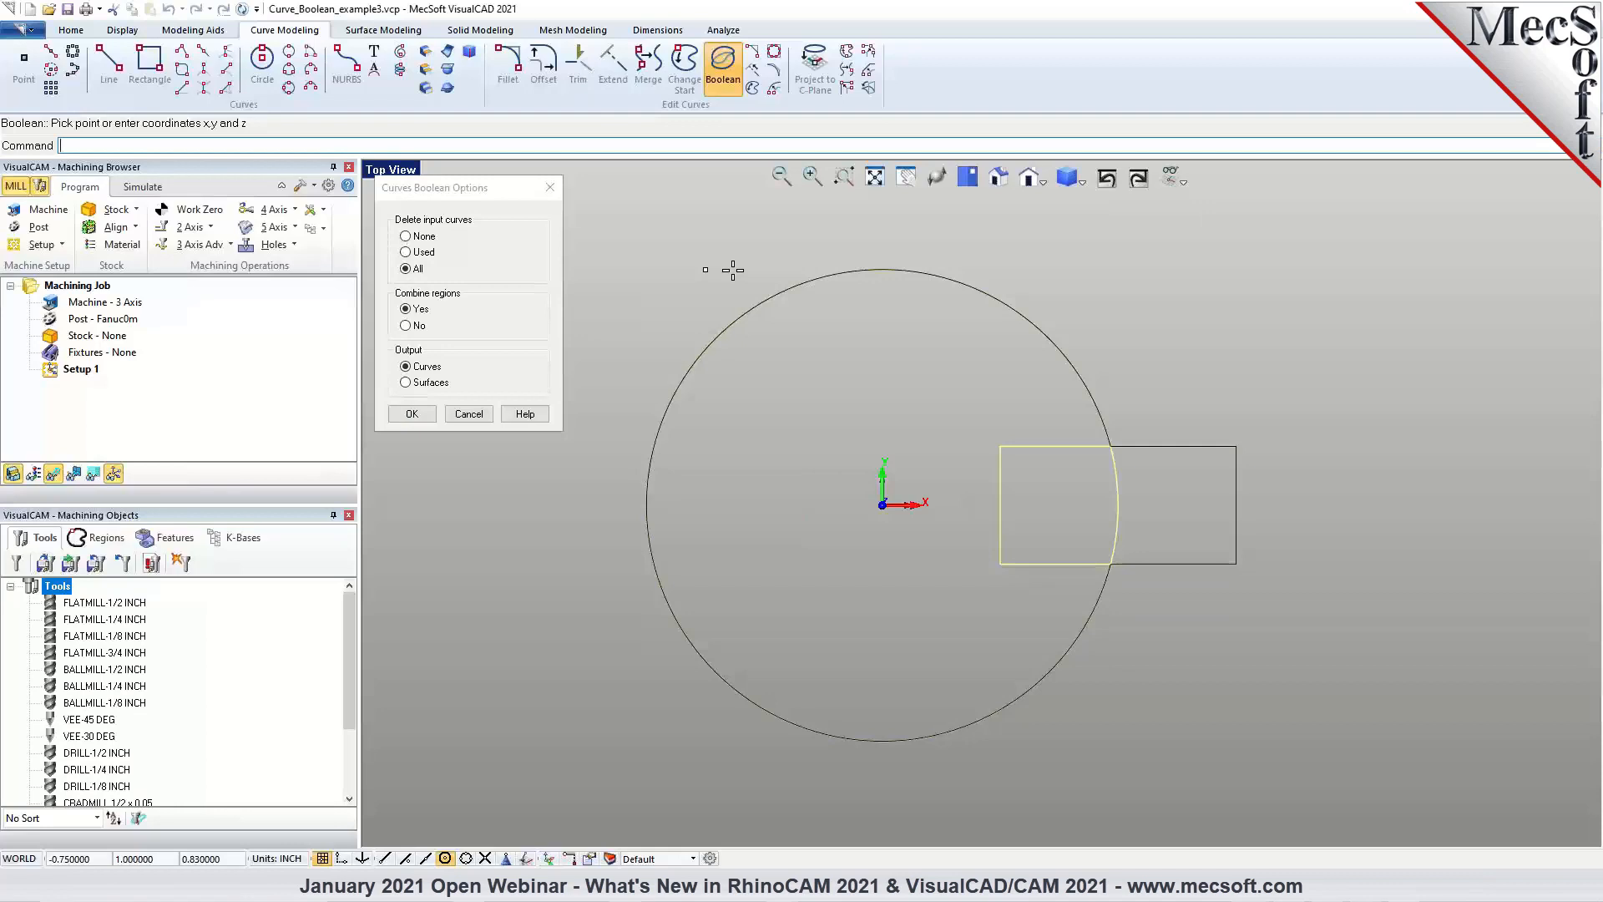
left_click(413, 414)
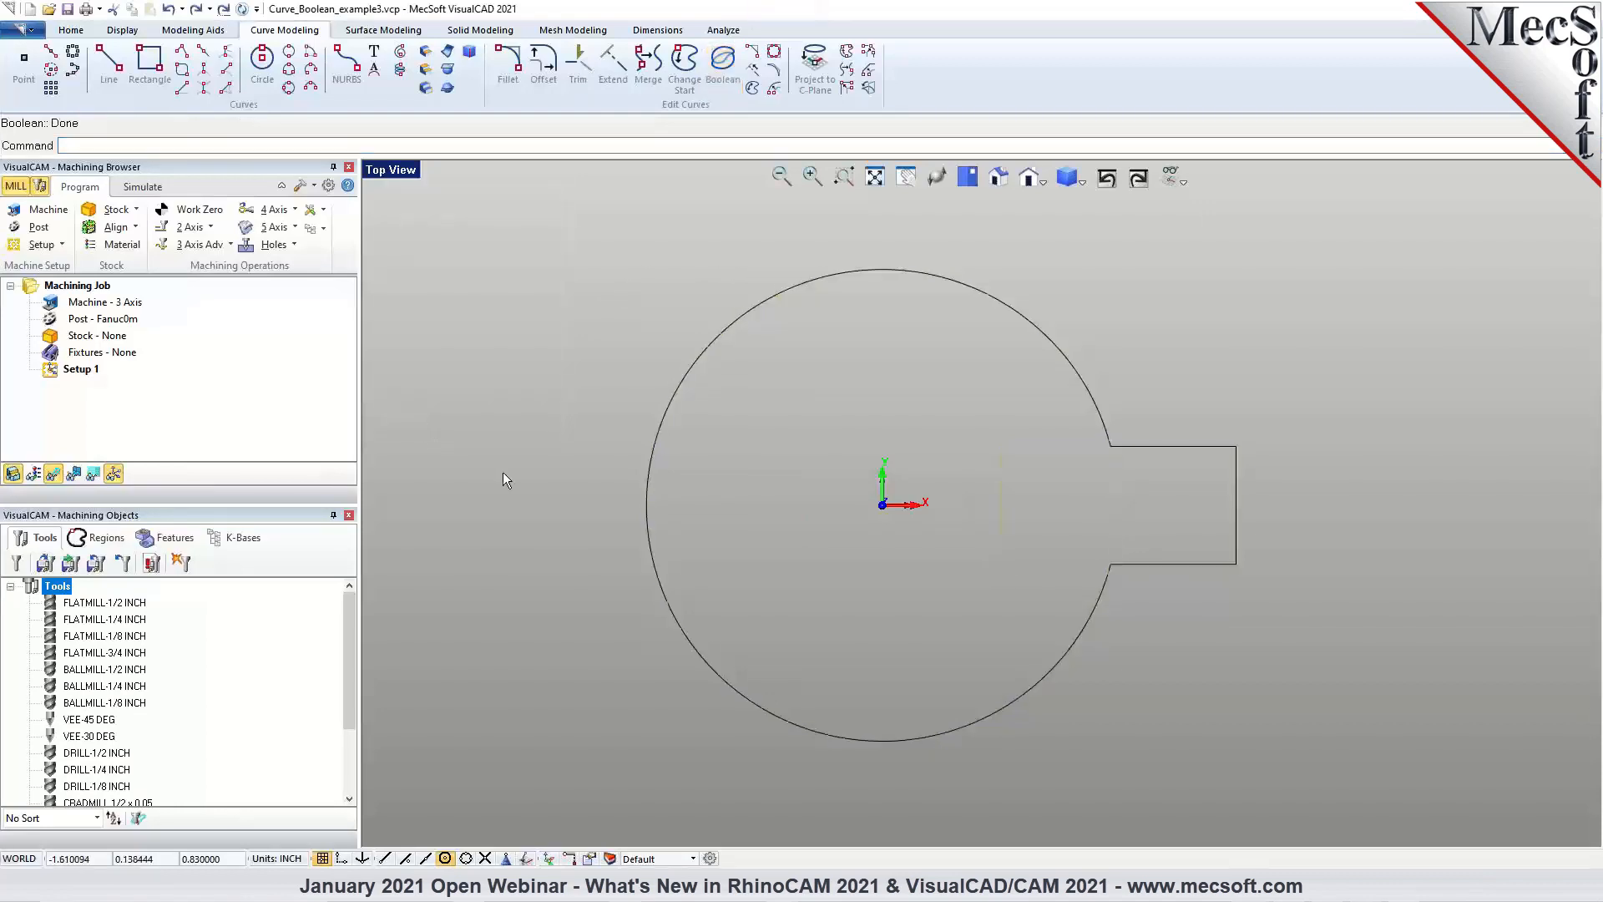
Check that the merged outline selects as a single curve and undo the Boolean that joined the circle and rectangle.
left_click(1119, 447)
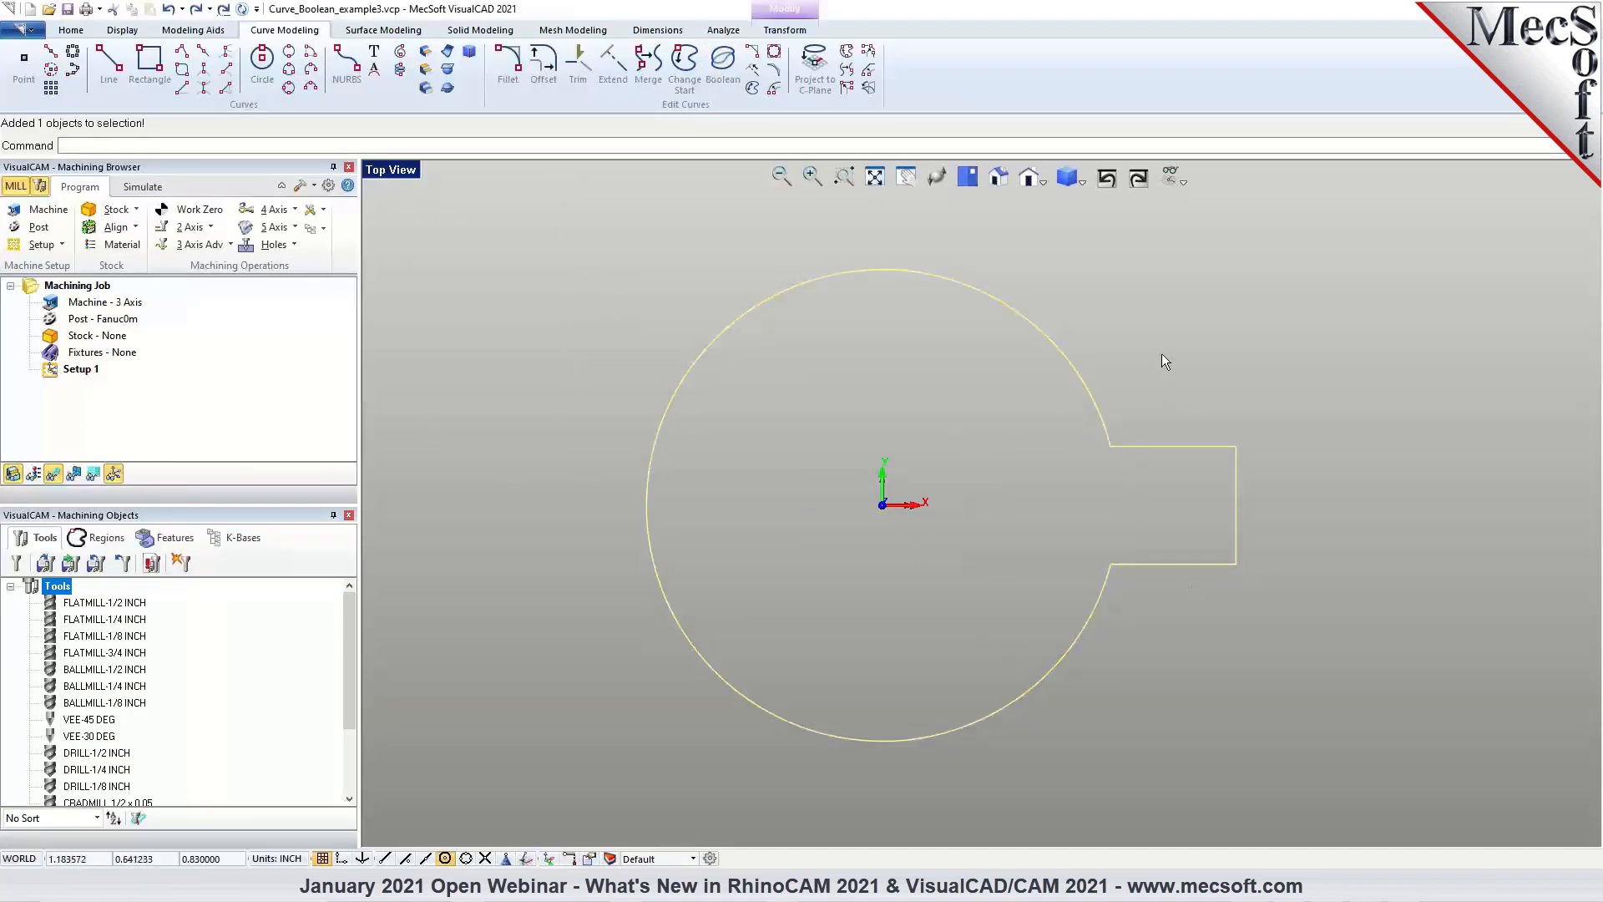
left_click(1140, 343)
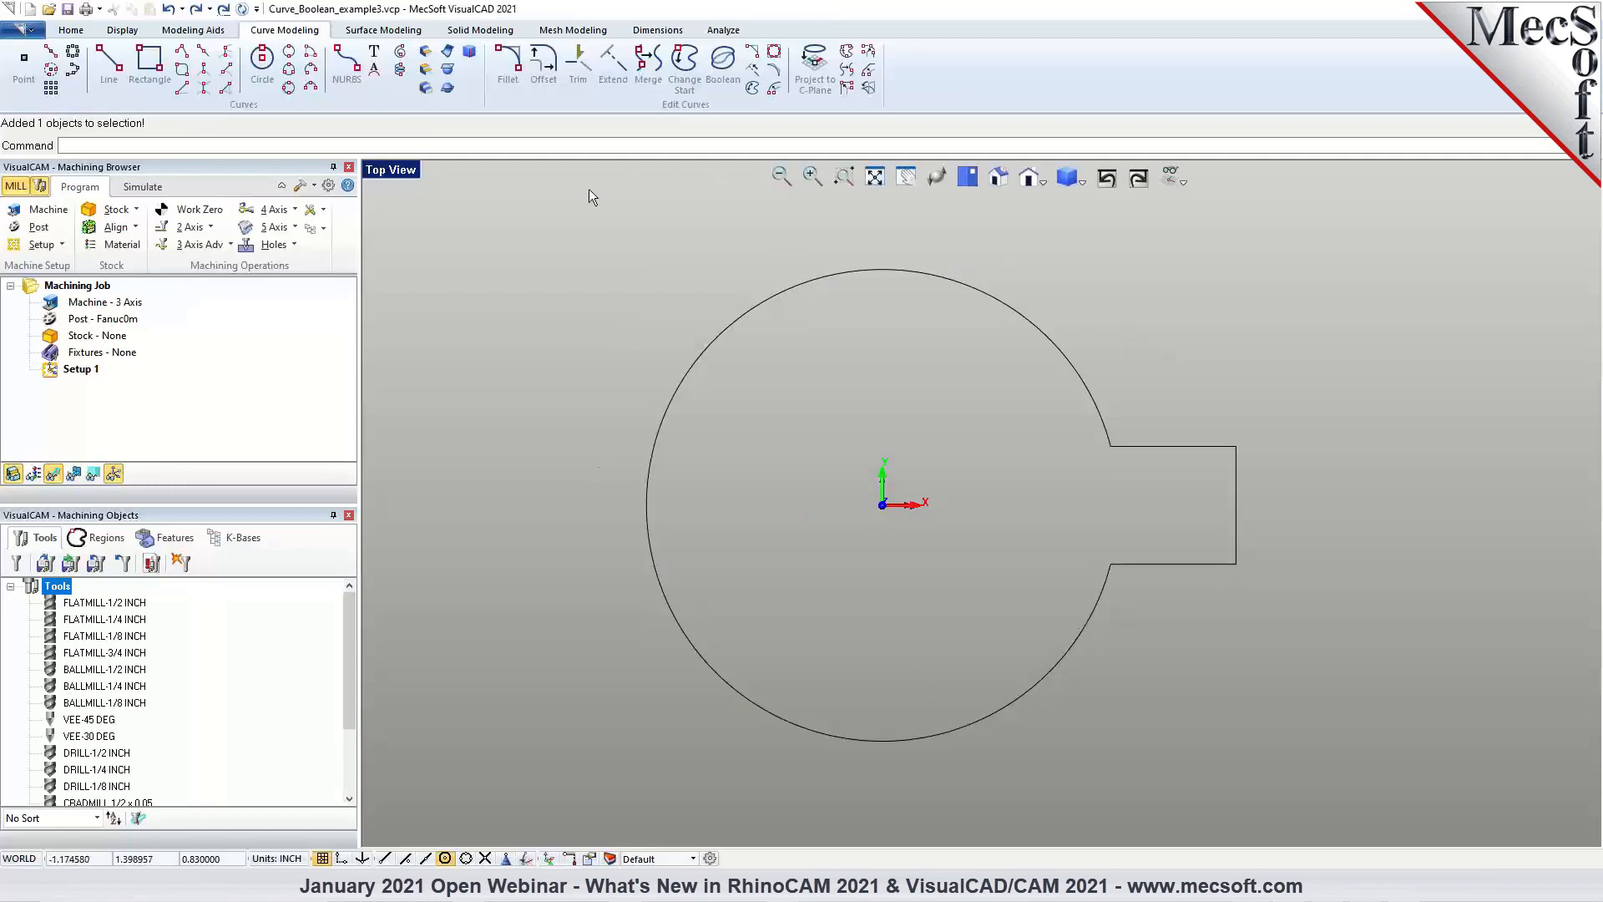
left_click(167, 9)
left_click(564, 277)
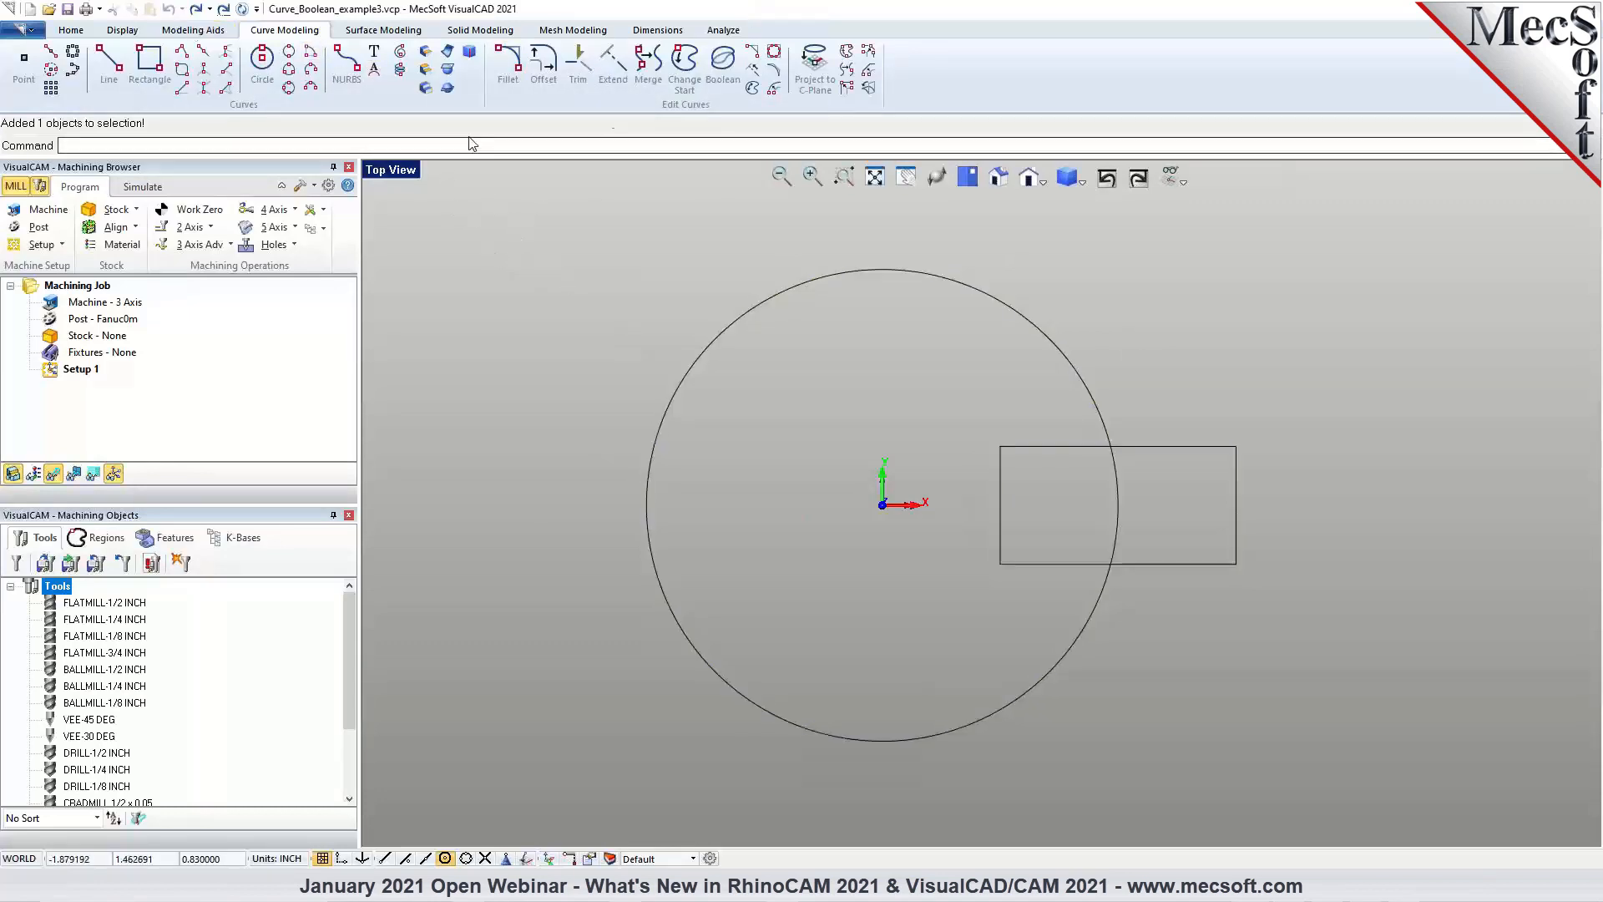
Subtract the rectangle from the circle with a curve Boolean to make a notched circle, deleting all input curves.
left_click(711, 89)
left_click_drag(554, 231, 1336, 789)
right_click(1266, 731)
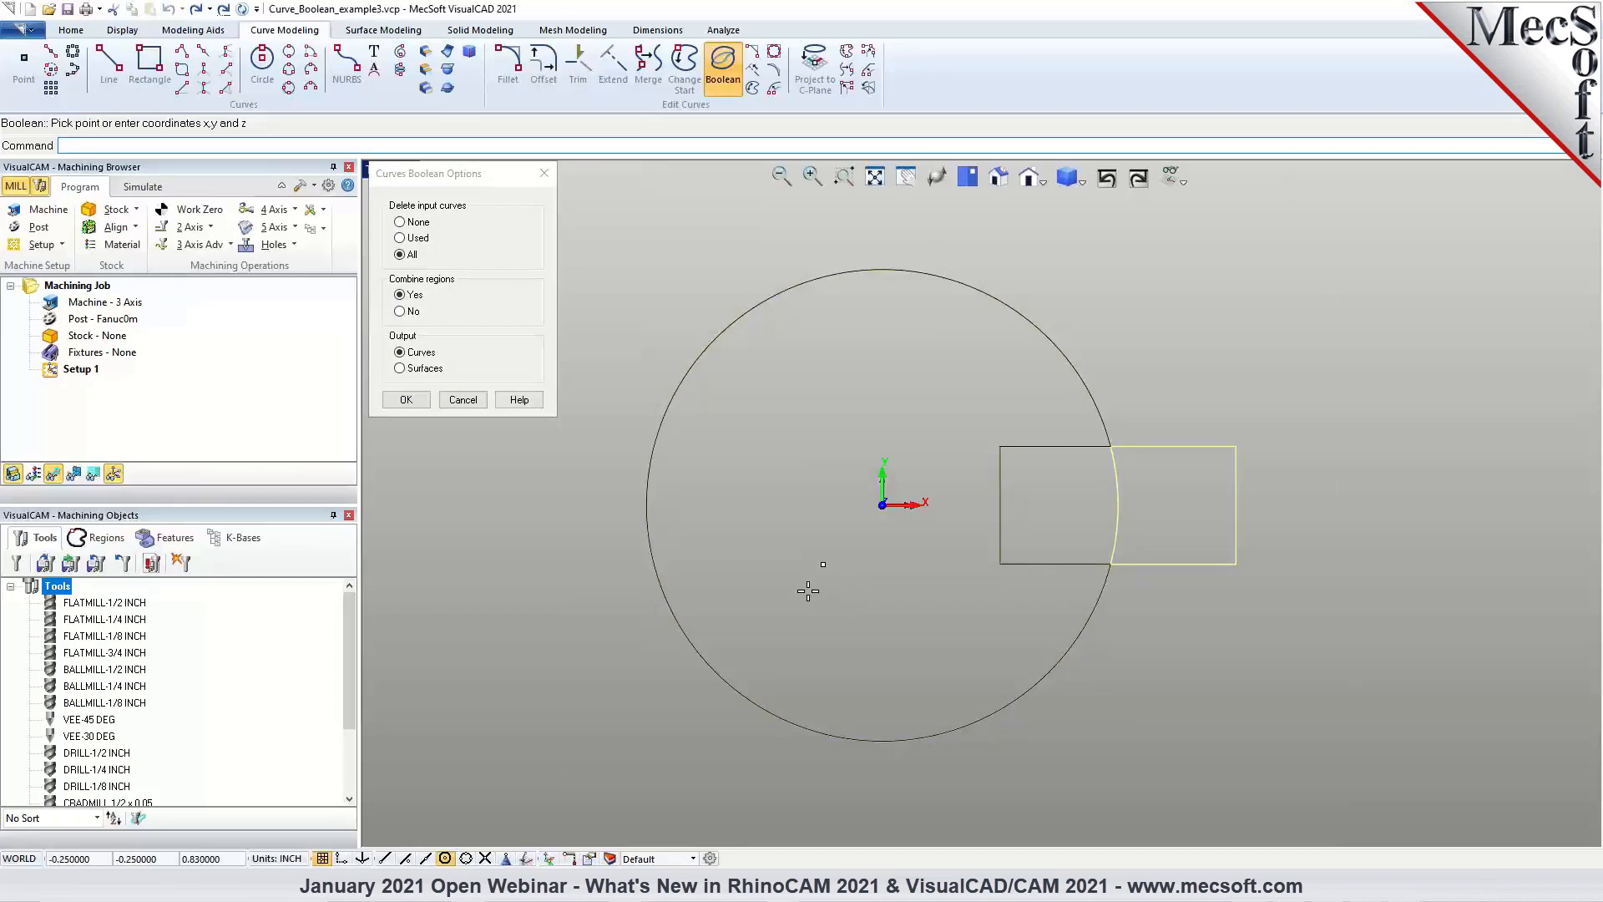
left_click(716, 569)
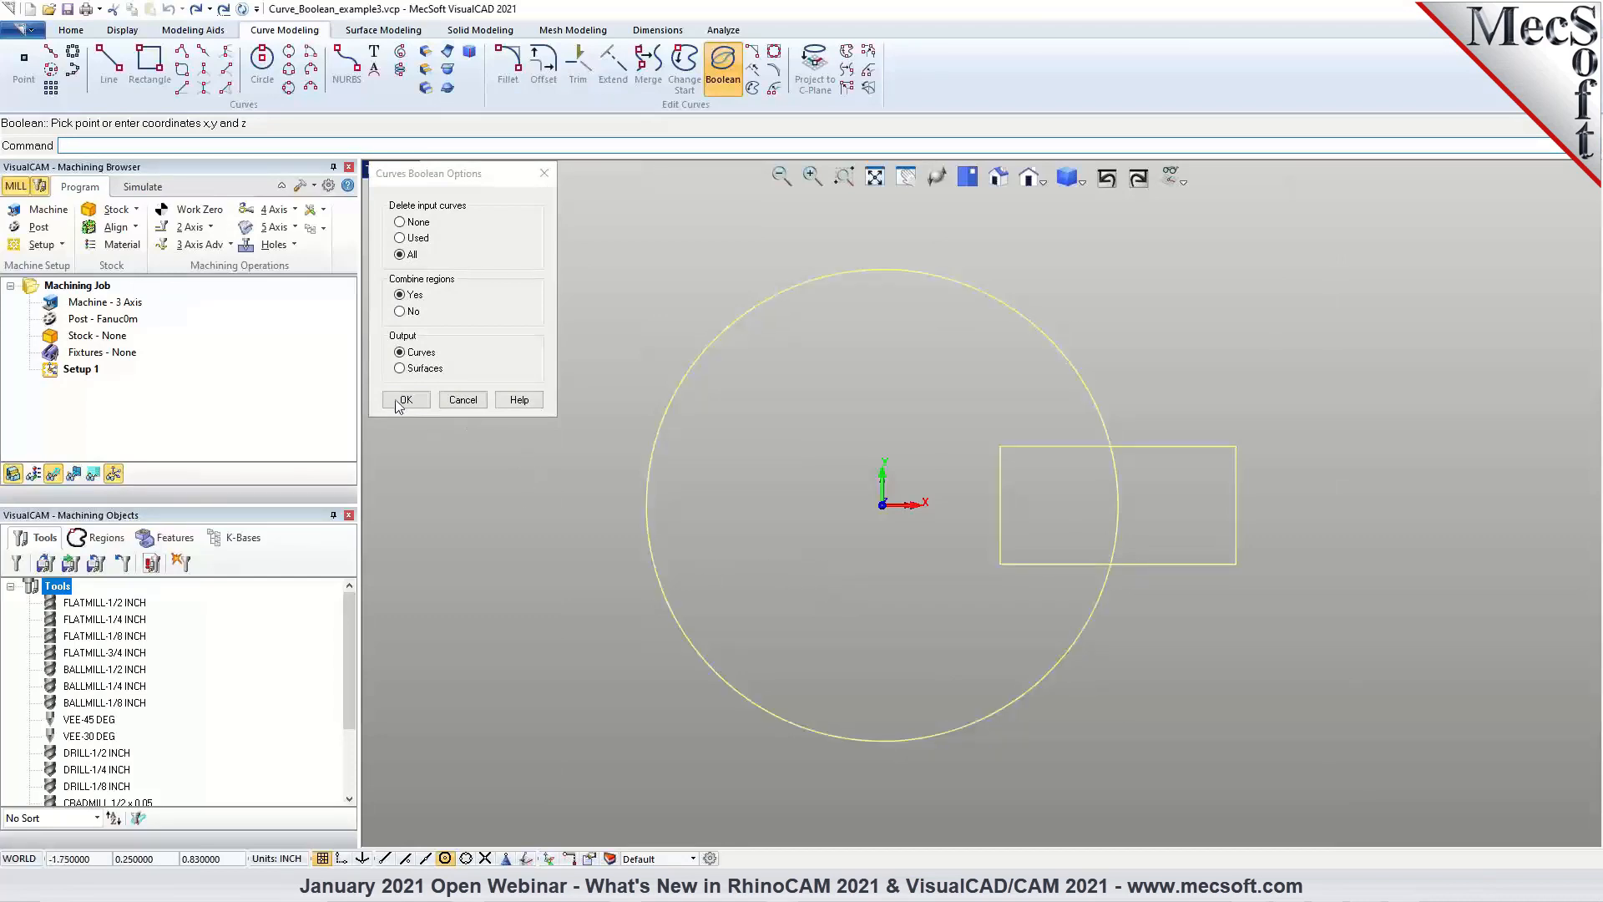
left_click(406, 399)
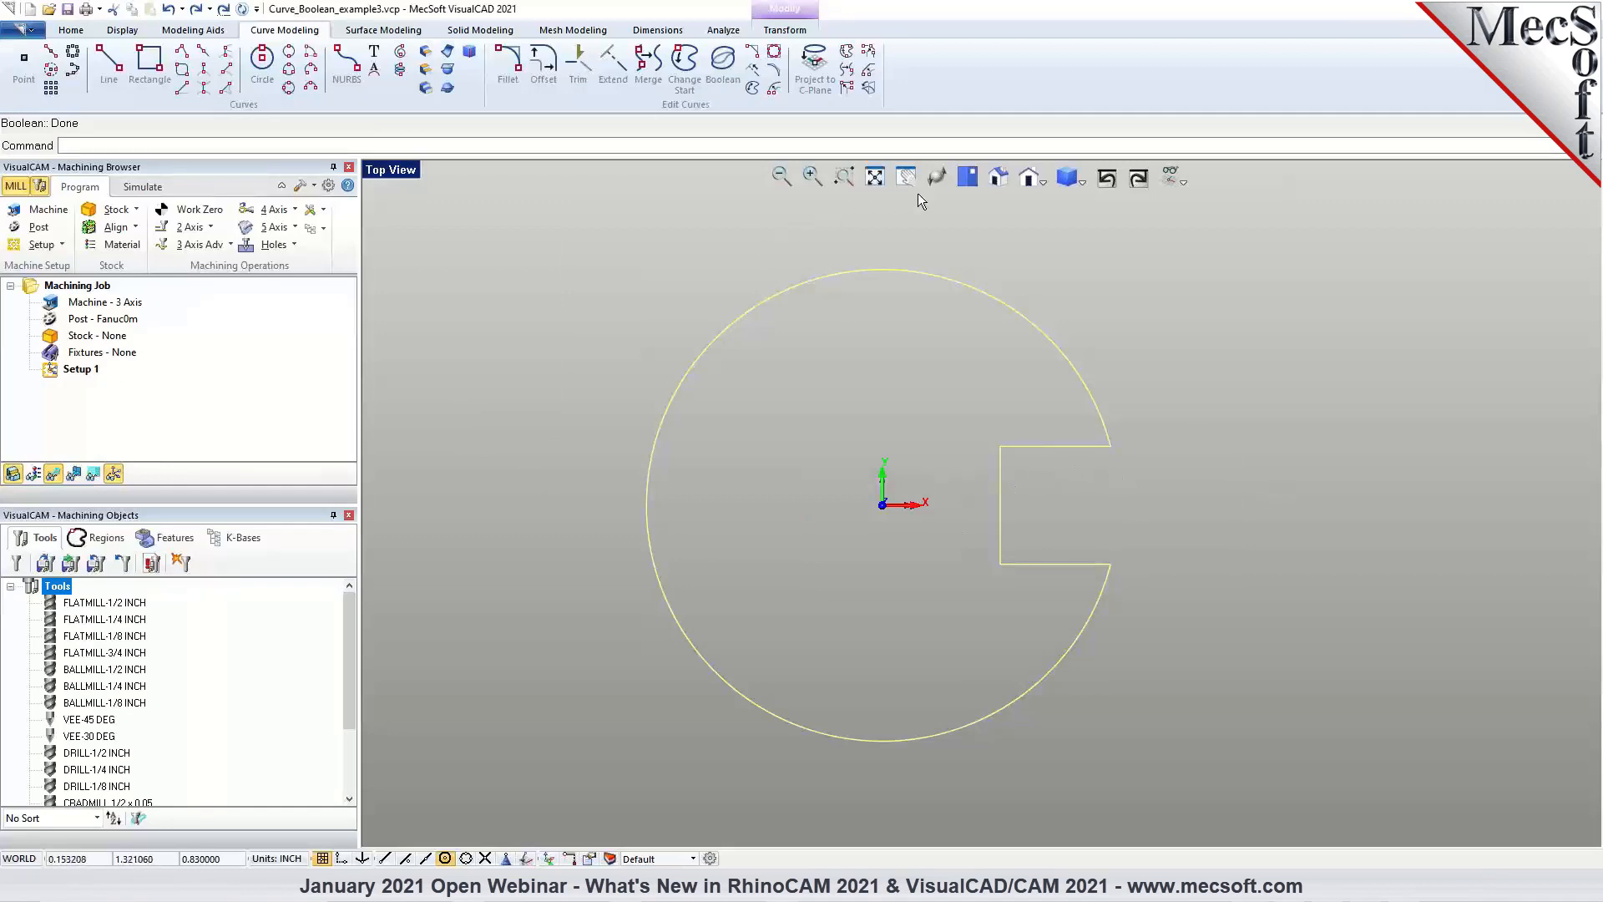
Draw a slanted line across the notched circle, passing above the notch and extending beyond the circle on both sides.
left_click(109, 62)
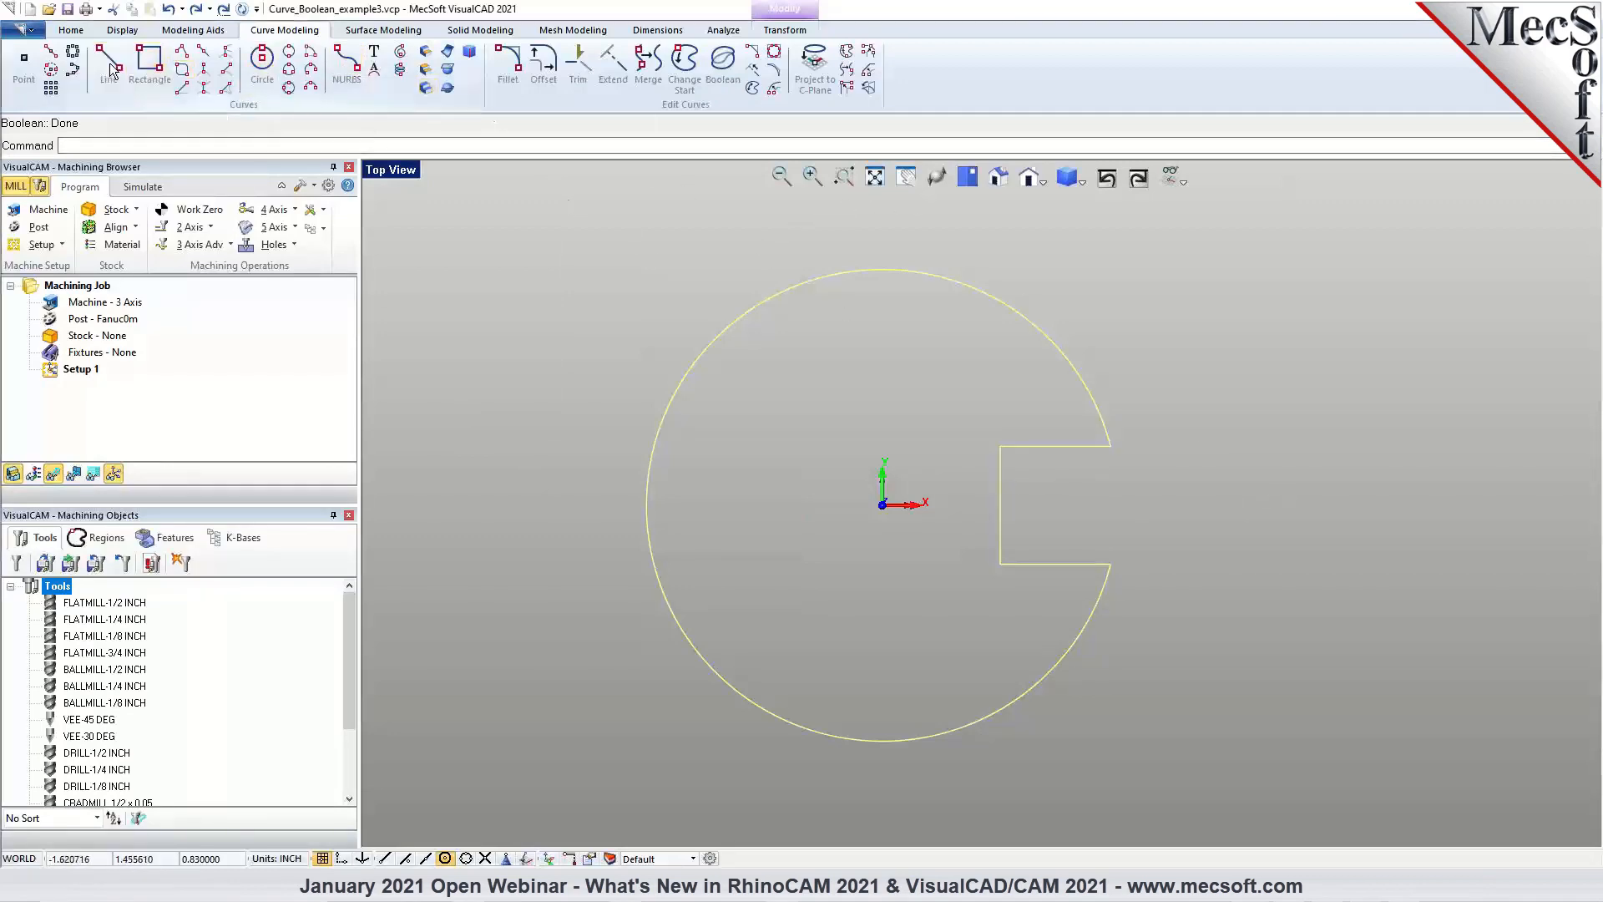
left_click(588, 504)
left_click(1175, 329)
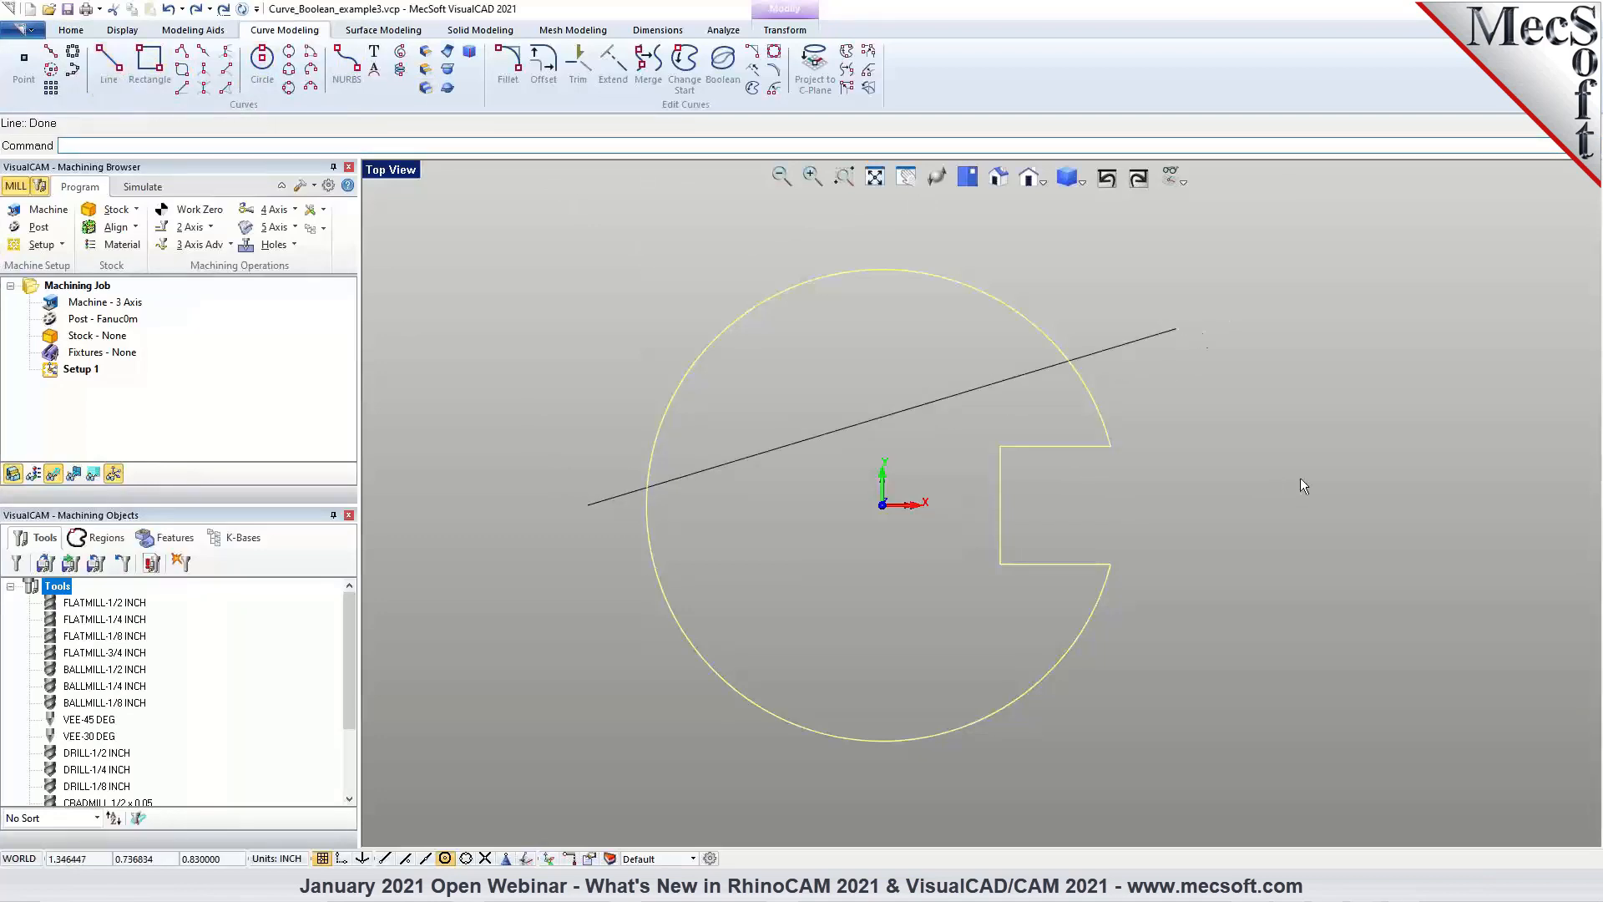
left_click(583, 313)
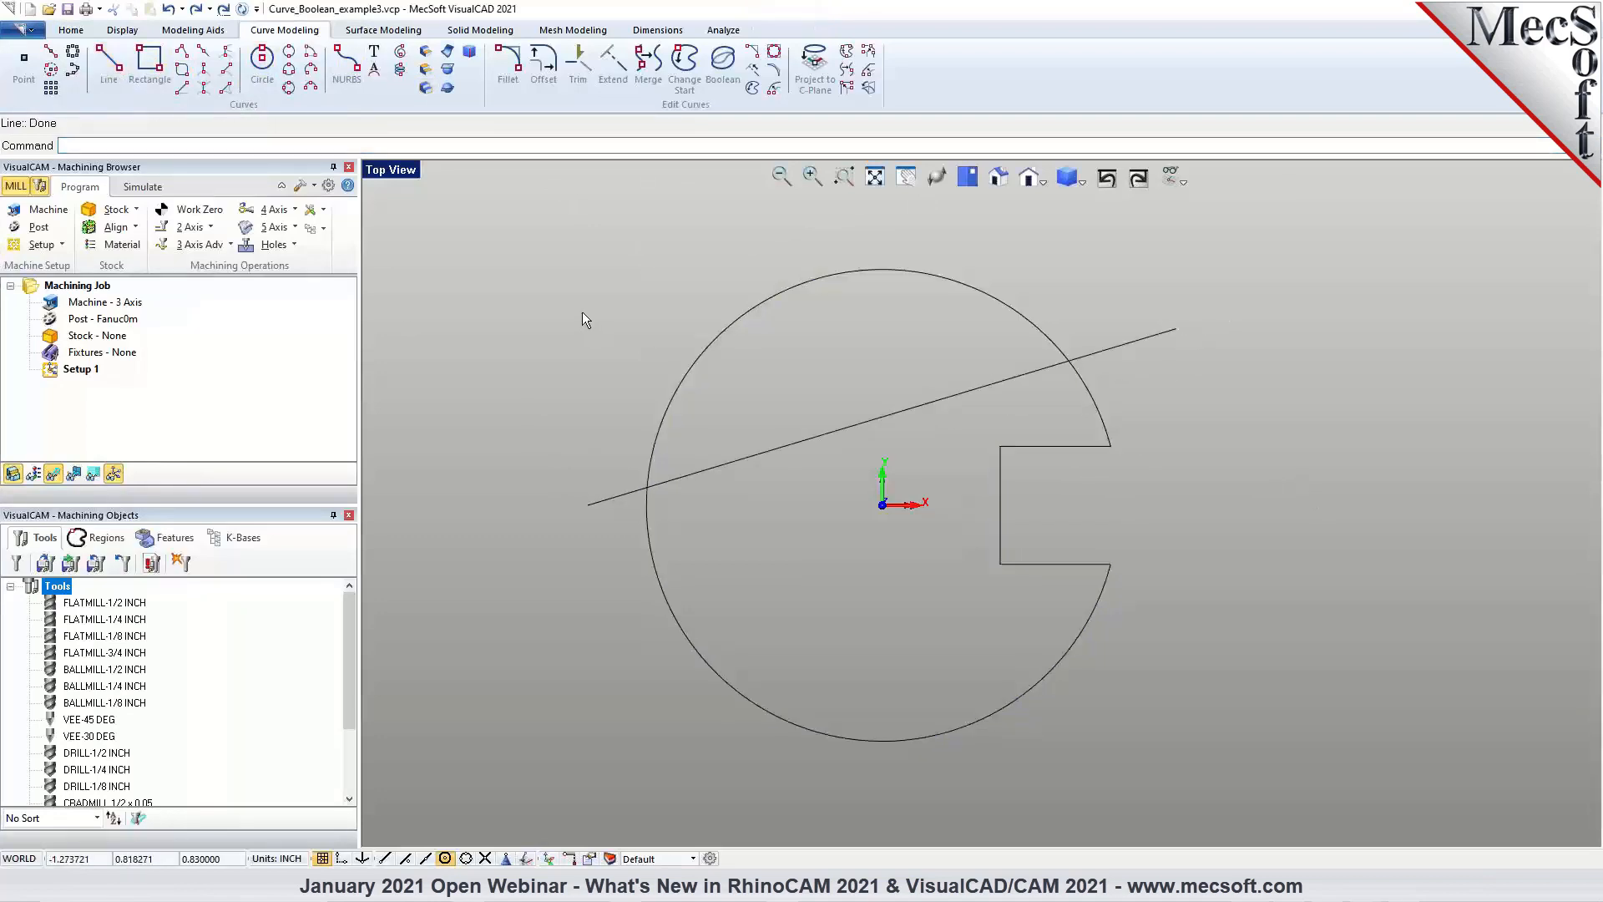
Run a curve Boolean on the notched circle and the slanted line, keeping only the segment above the line and deleting all input curves.
left_click(723, 63)
left_click_drag(533, 214, 1261, 799)
right_click(1077, 618)
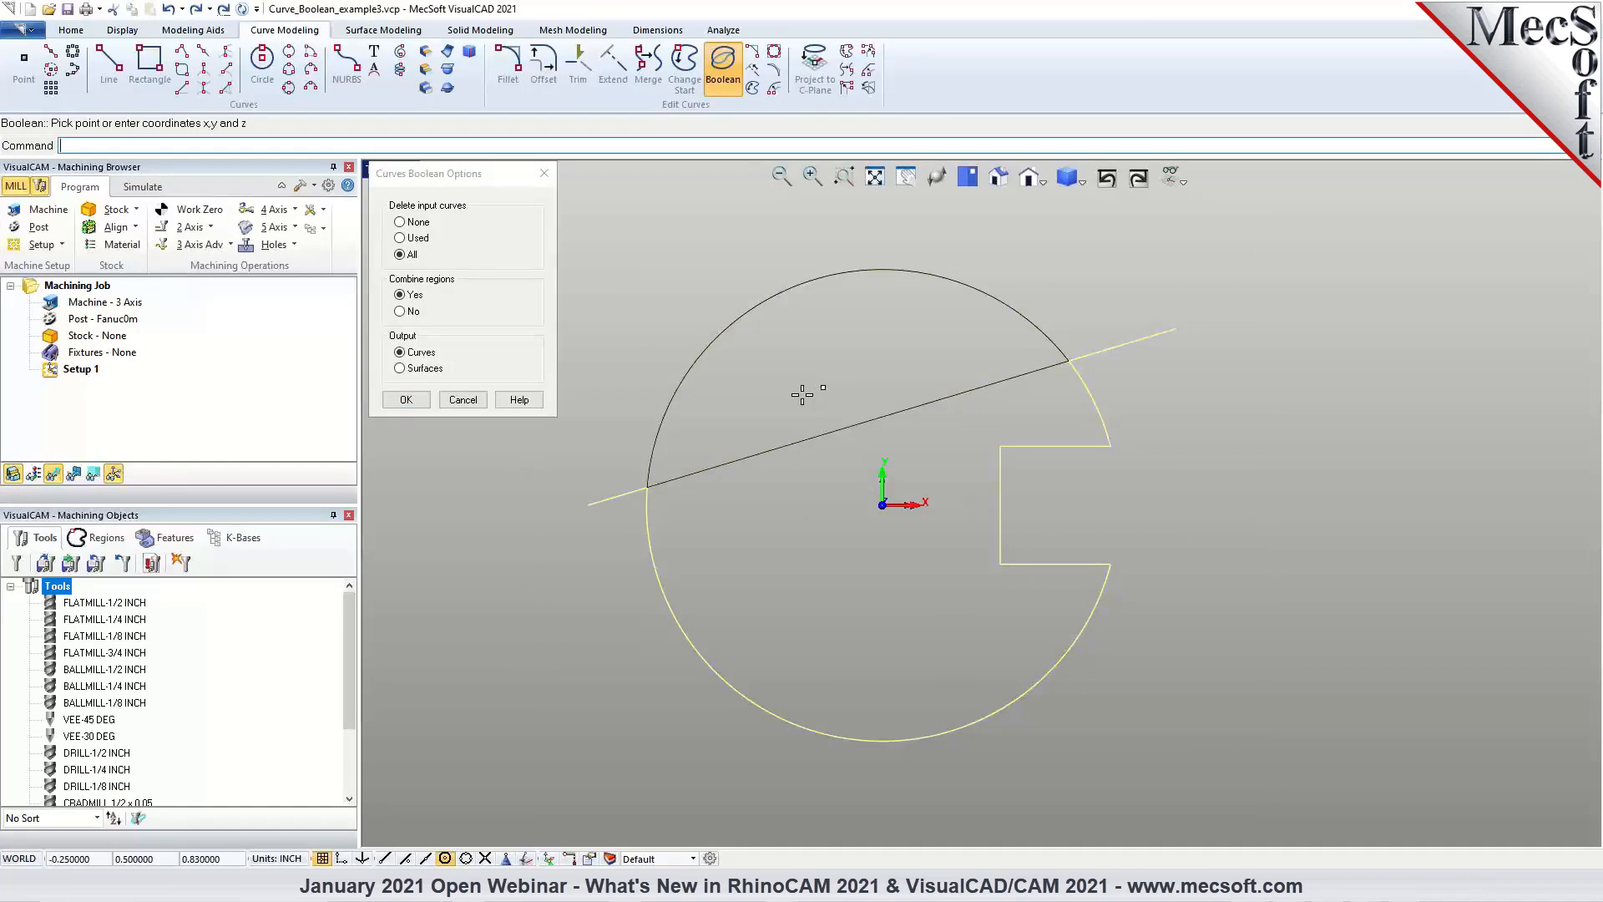
left_click(406, 399)
Undo the Boolean that isolated the circle segment above the slanted line and clear the selection.
left_click(483, 472)
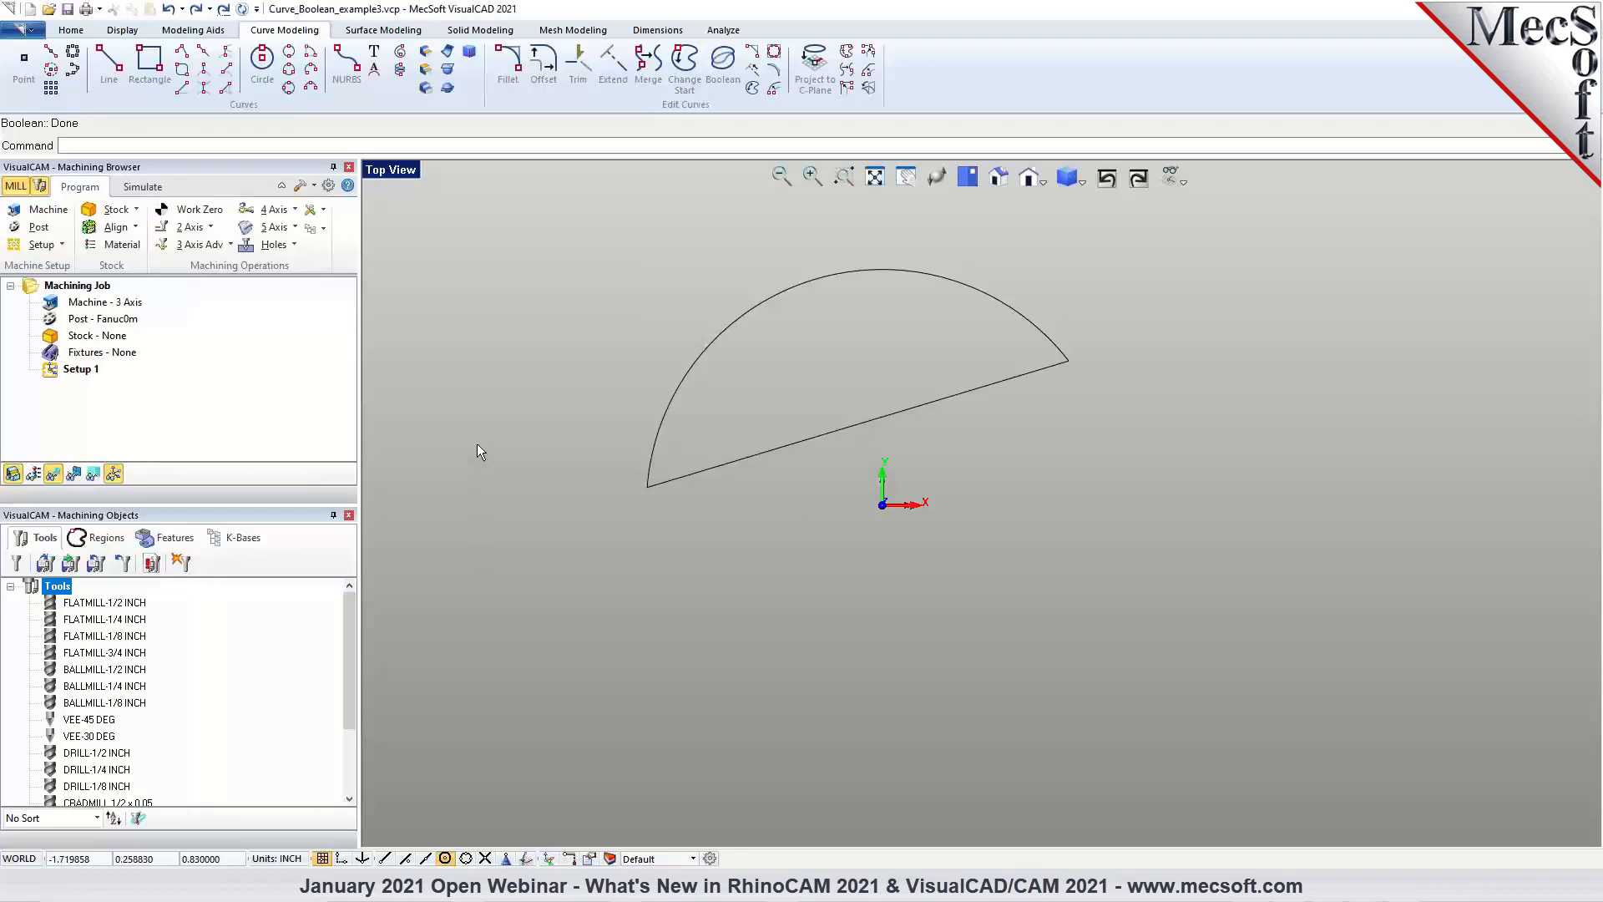
left_click(167, 10)
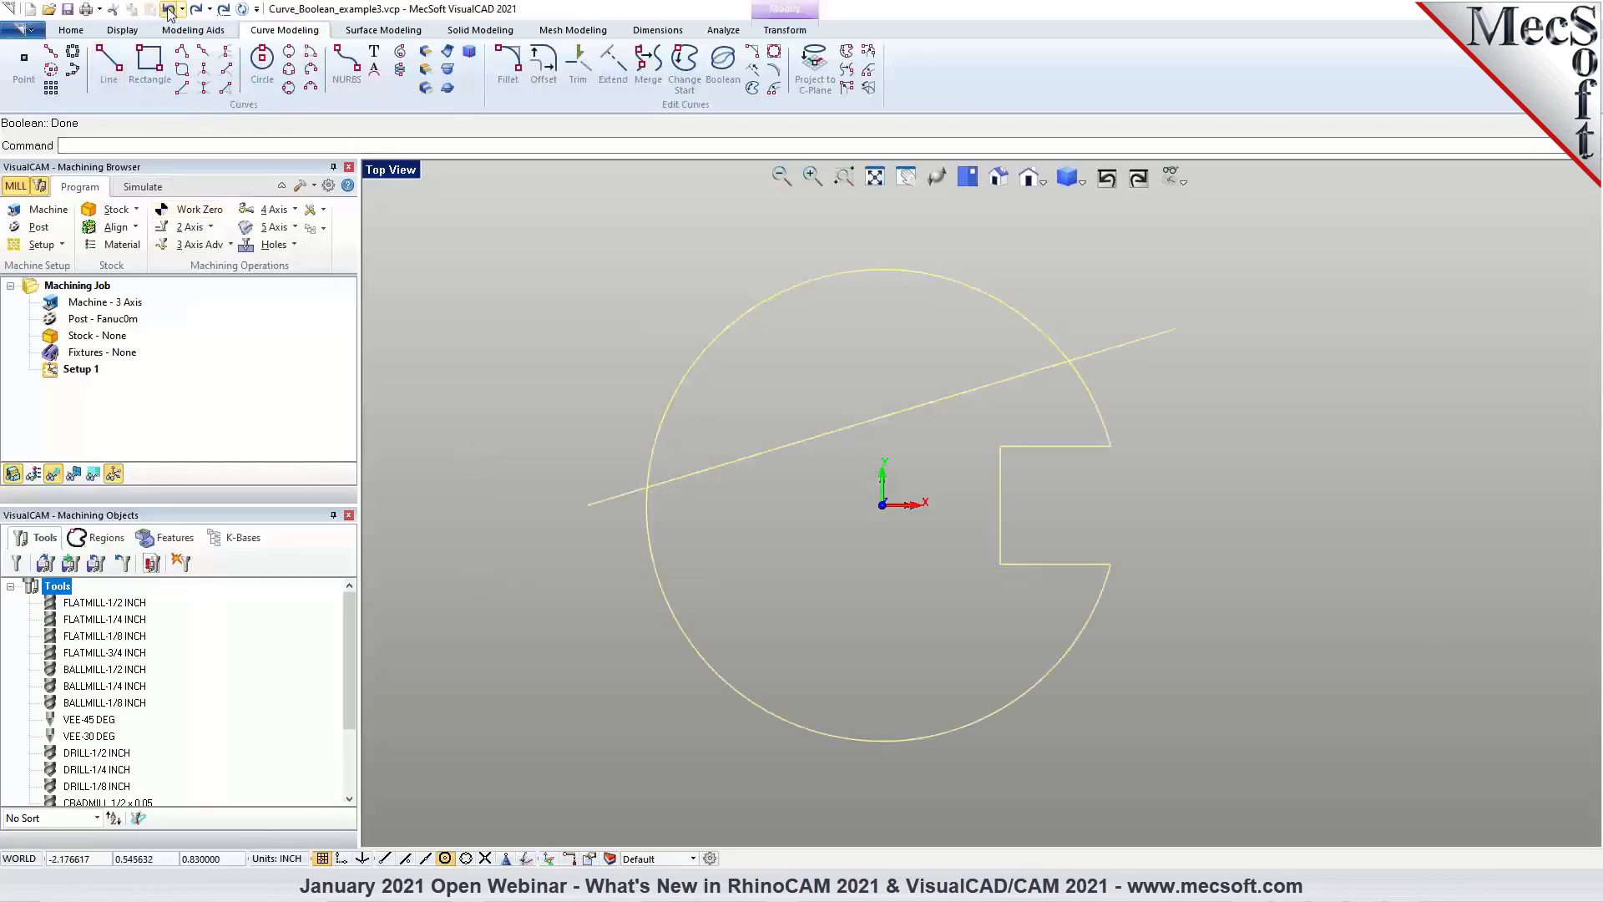
left_click(541, 494)
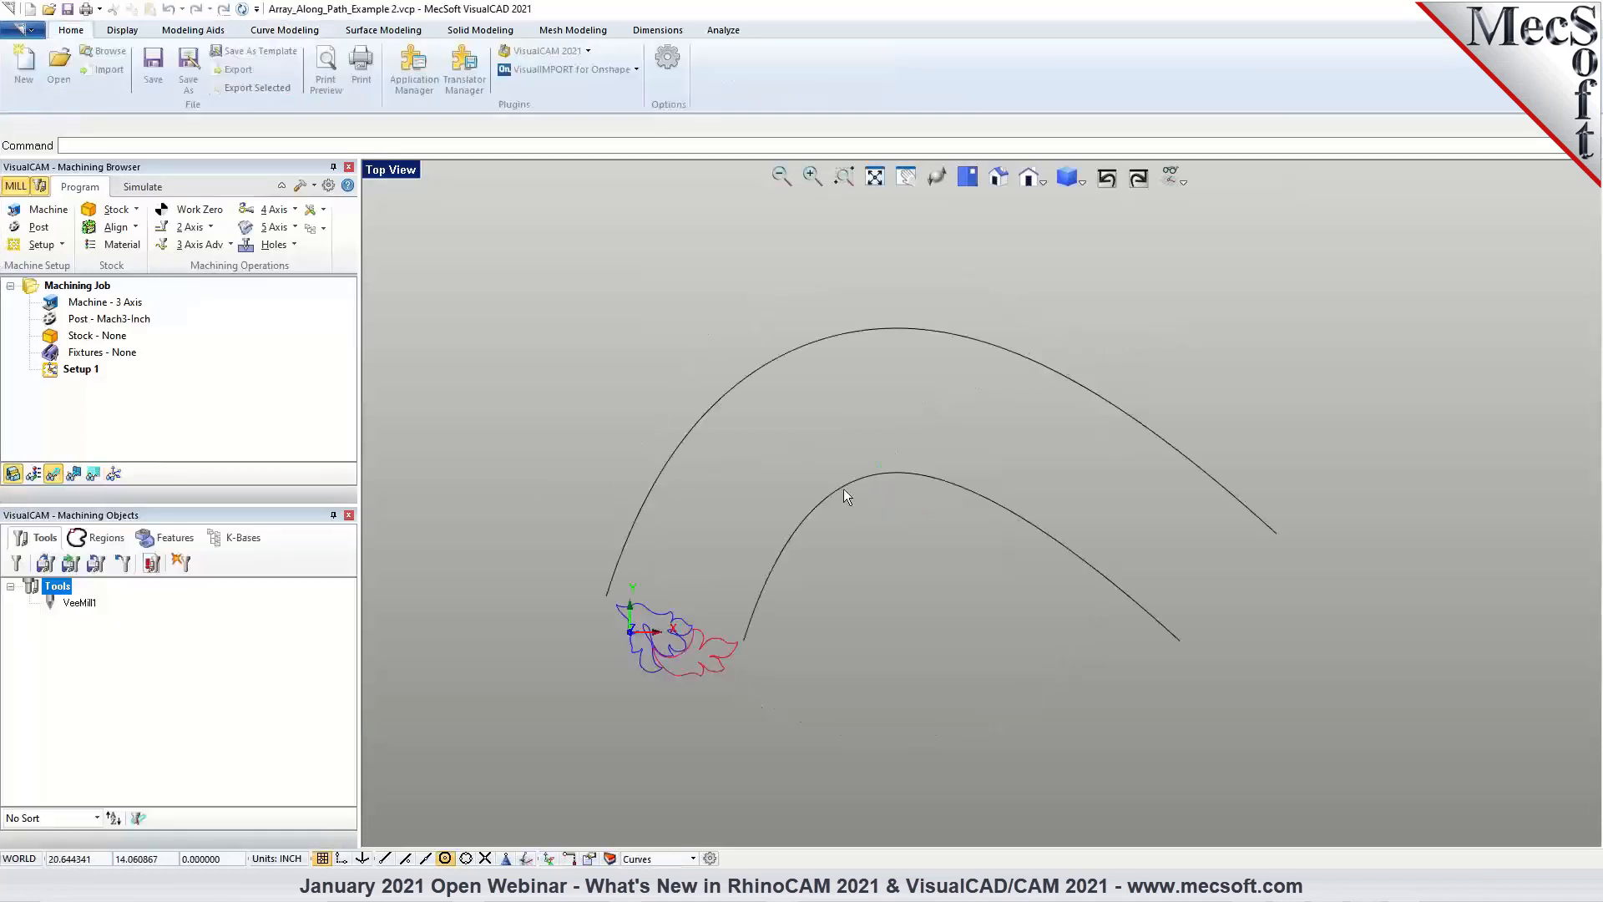
Array the blue and red leaf curves along the inner arc with 5 instances, Freeform orientation and instances moved In place.
scroll(745, 676, "up", 1)
scroll(745, 674, "up", 1)
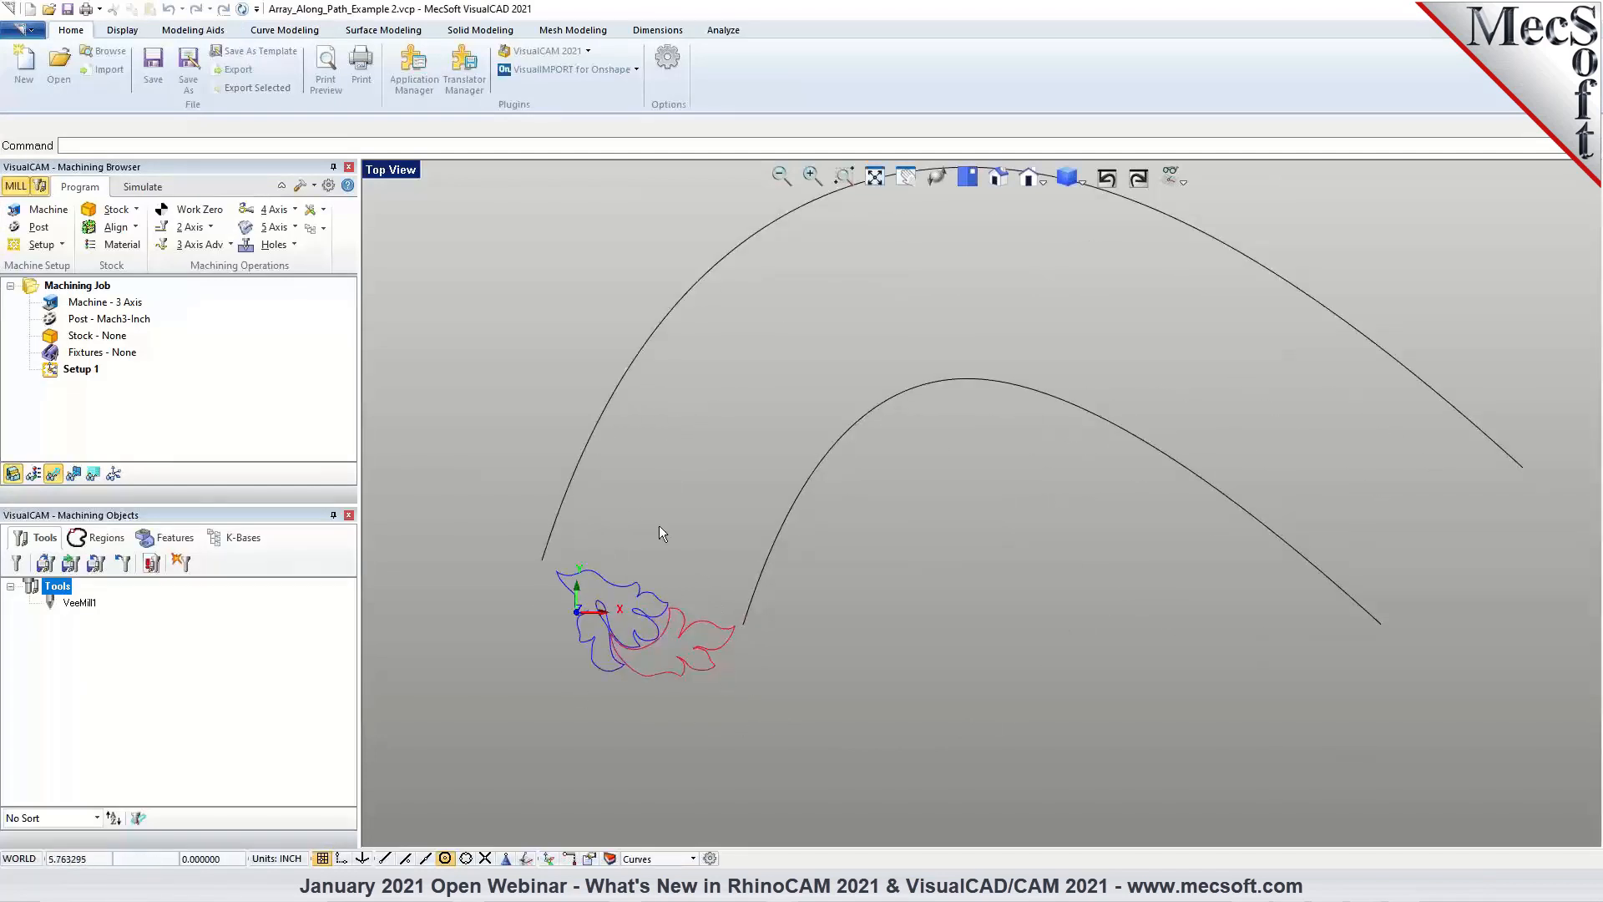
scroll(708, 675, "down", 2)
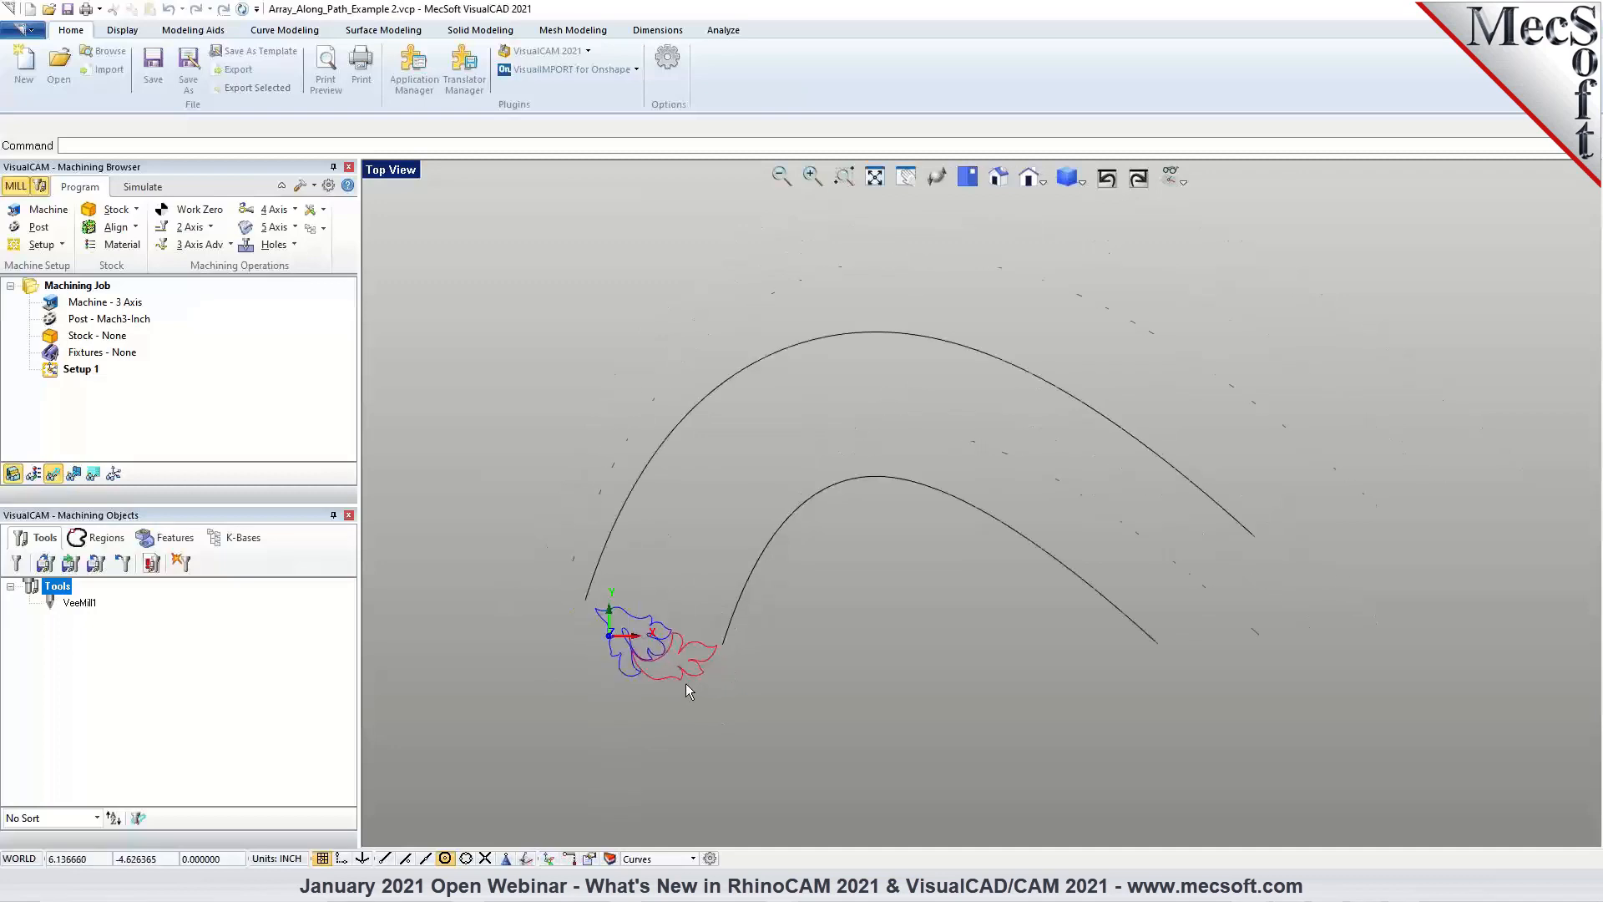
scroll(715, 693, "up", 1)
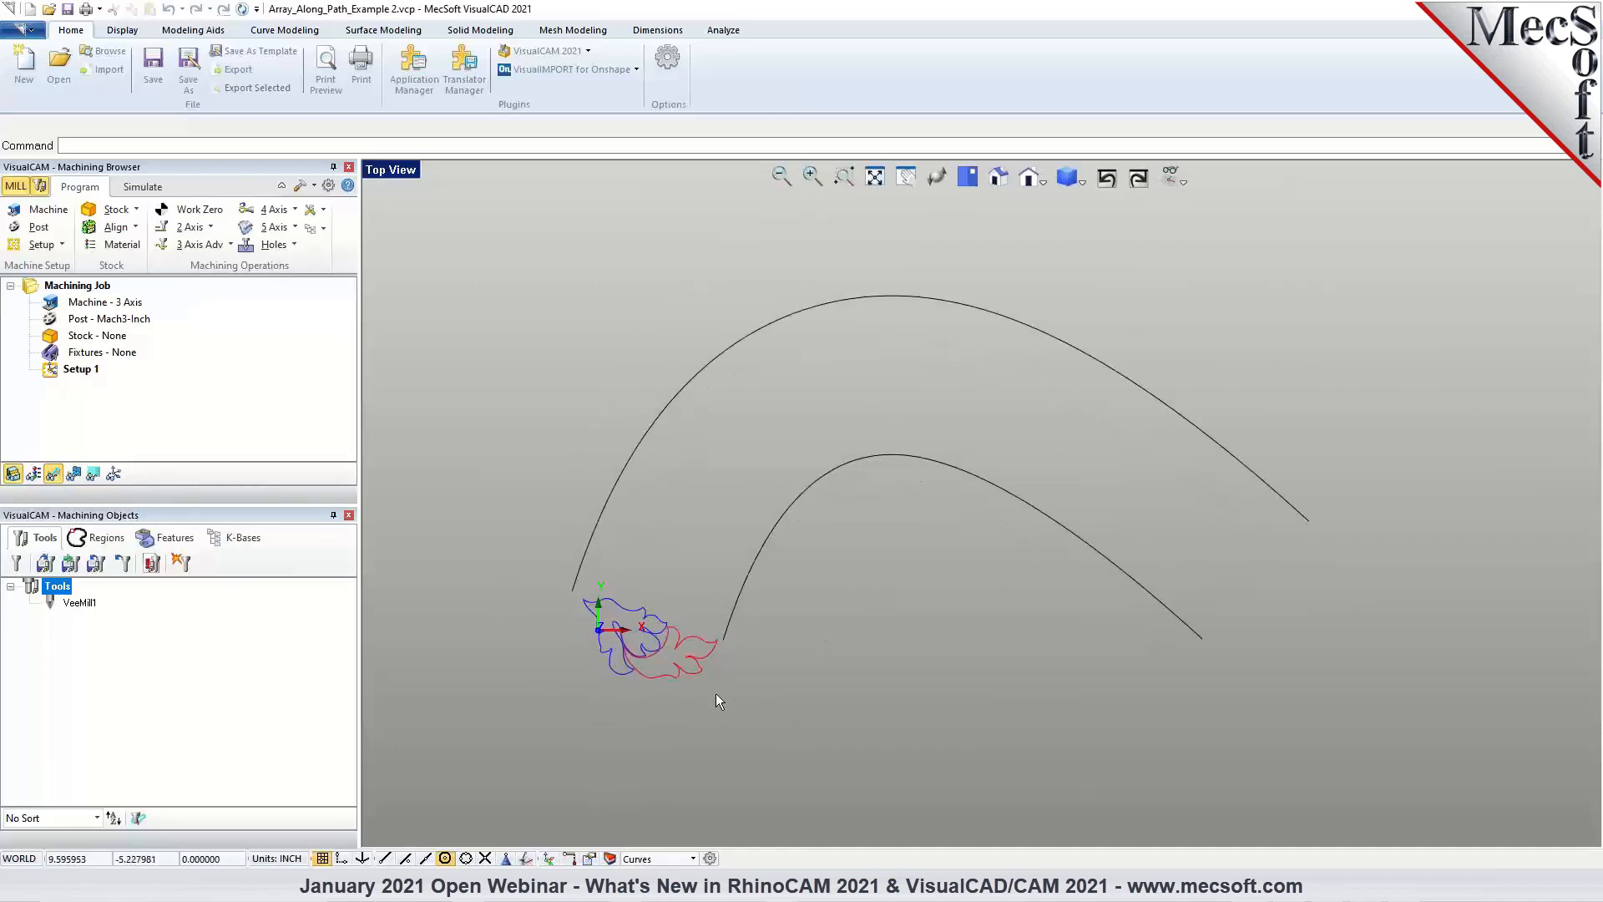
left_click_drag(499, 540, 743, 734)
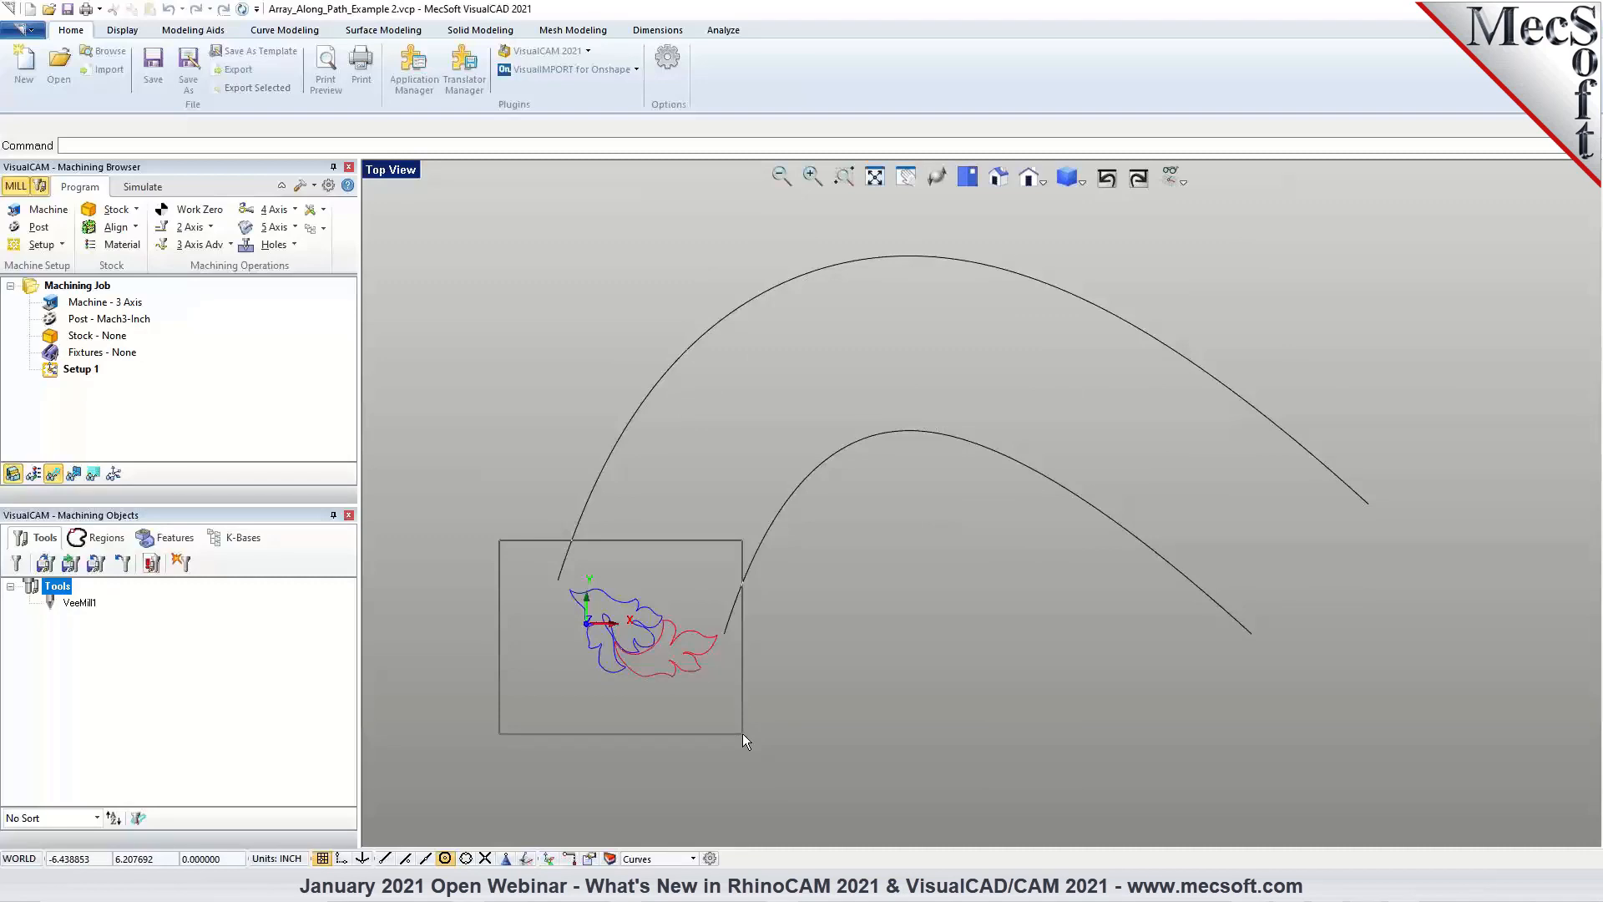
left_click_drag(743, 733, 743, 733)
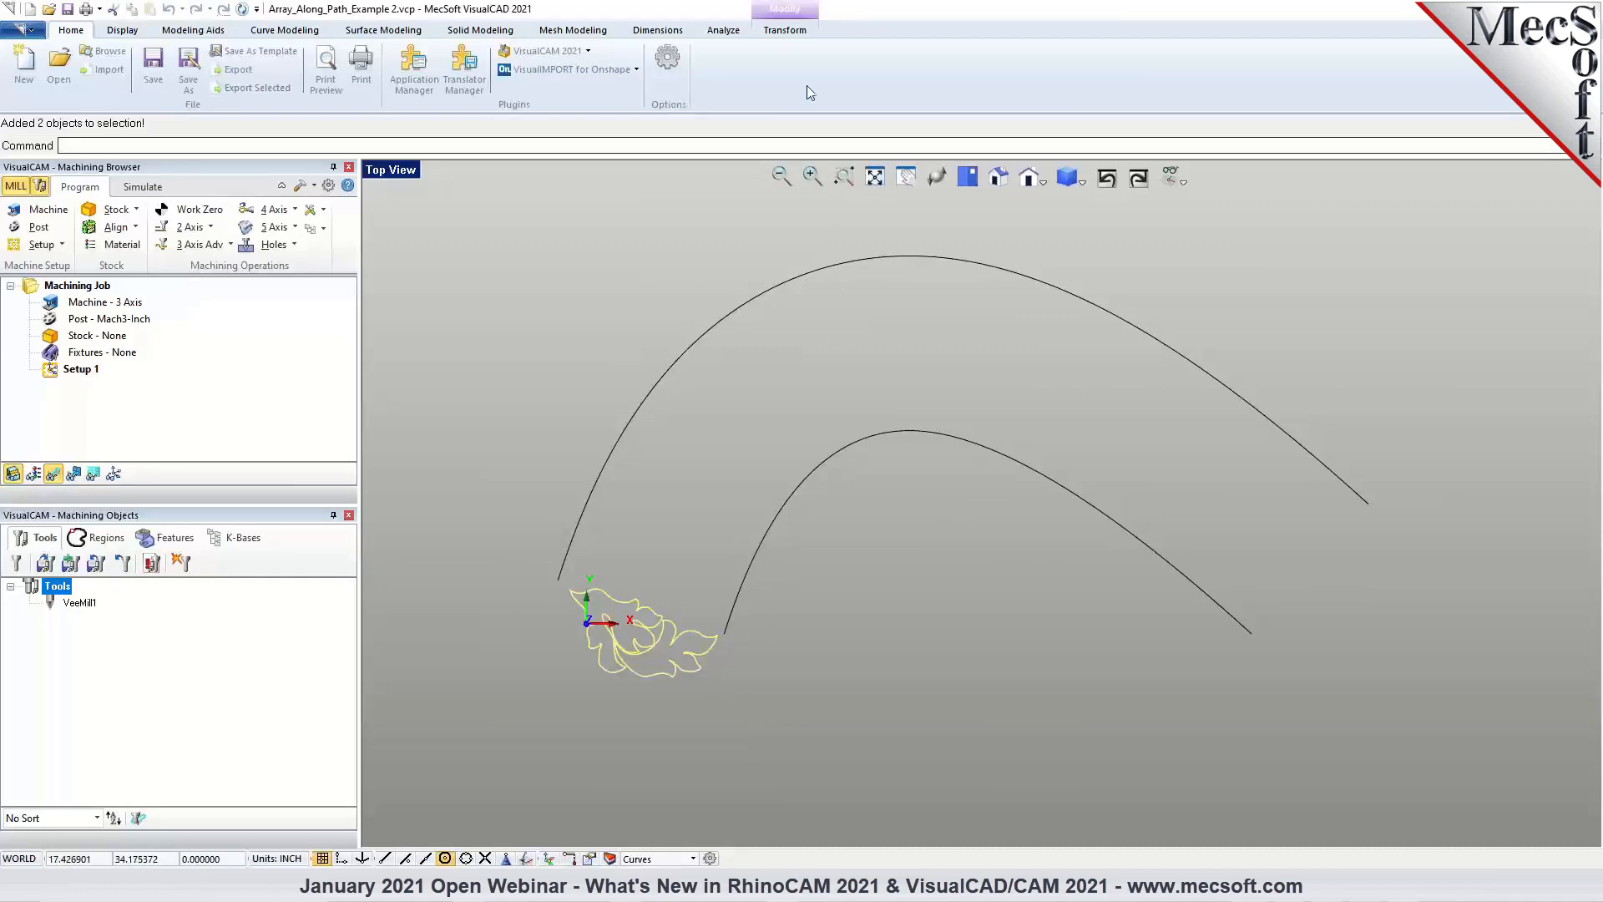
left_click(785, 32)
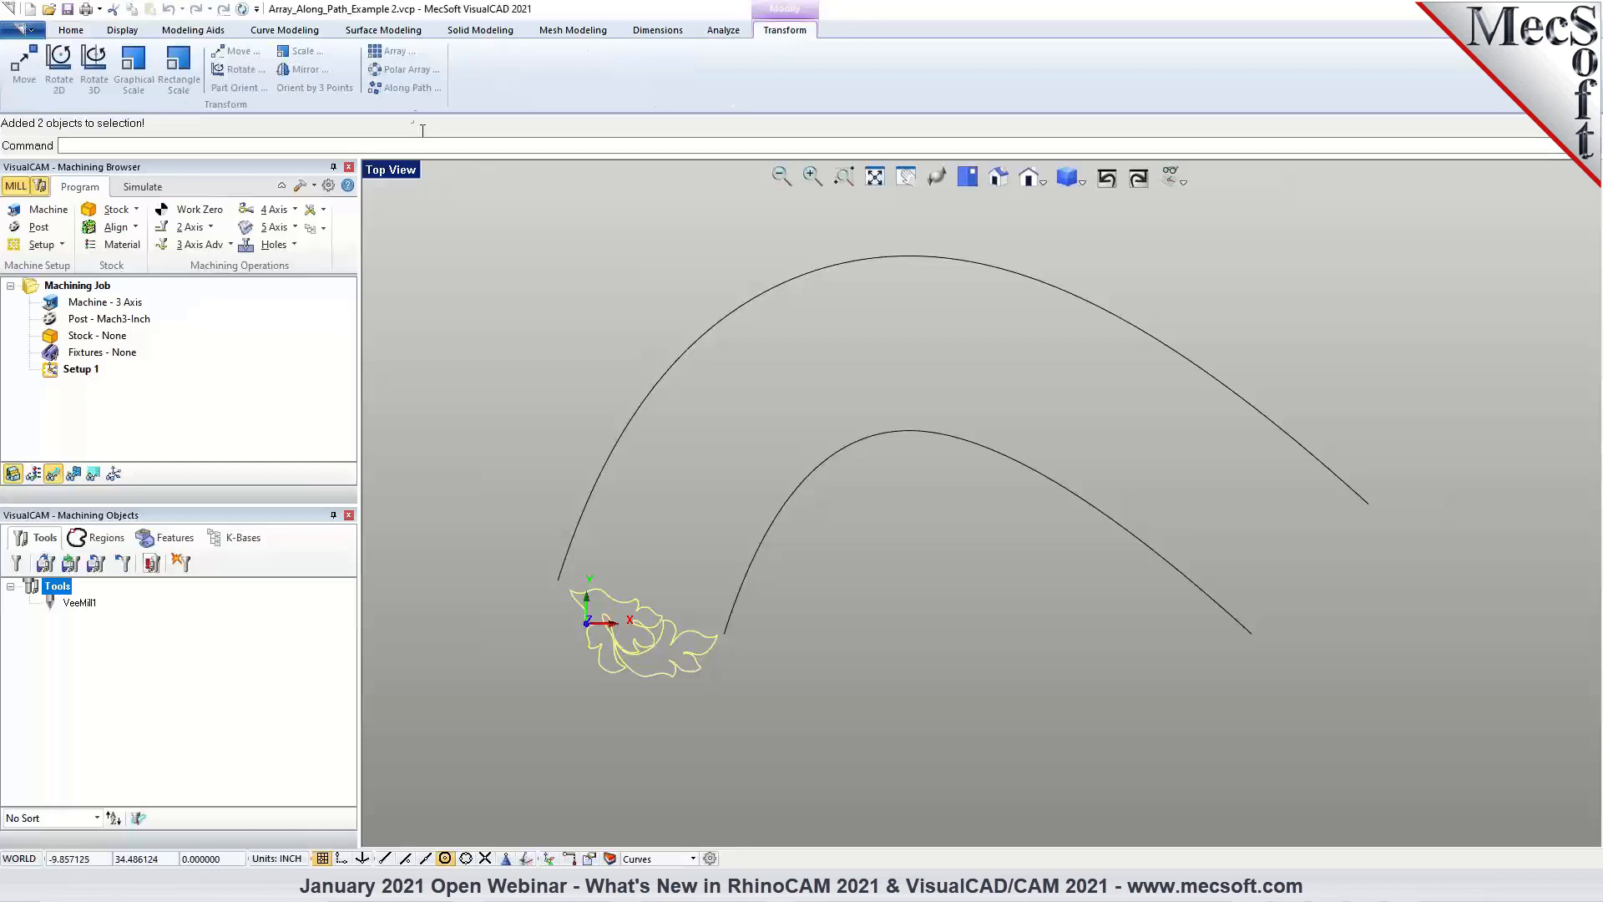
left_click(409, 89)
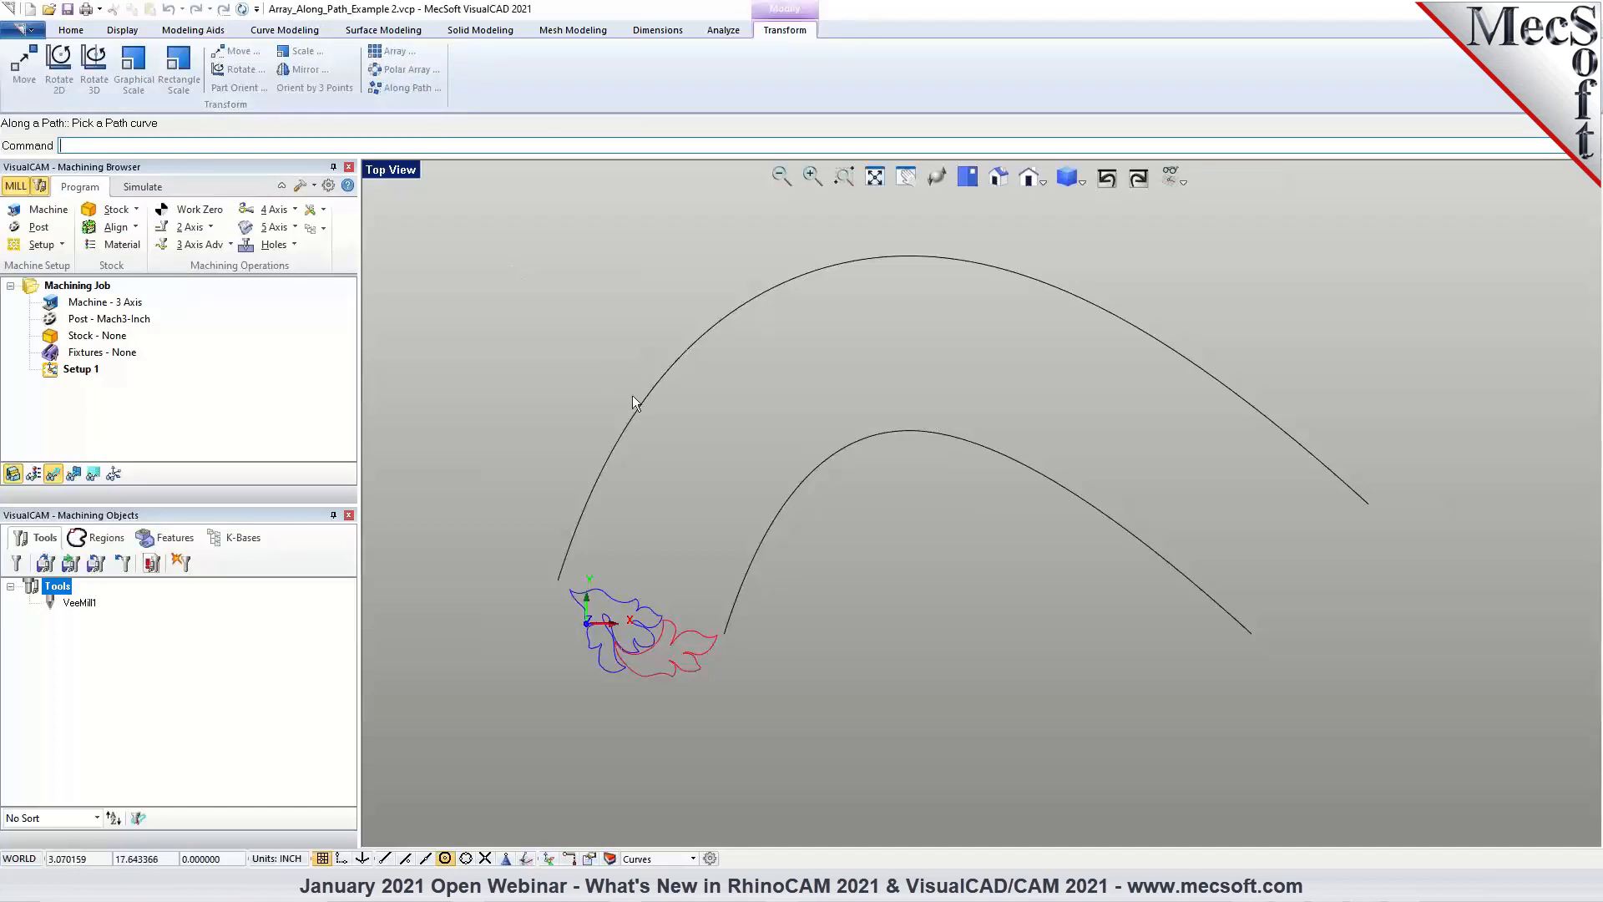
left_click(765, 537)
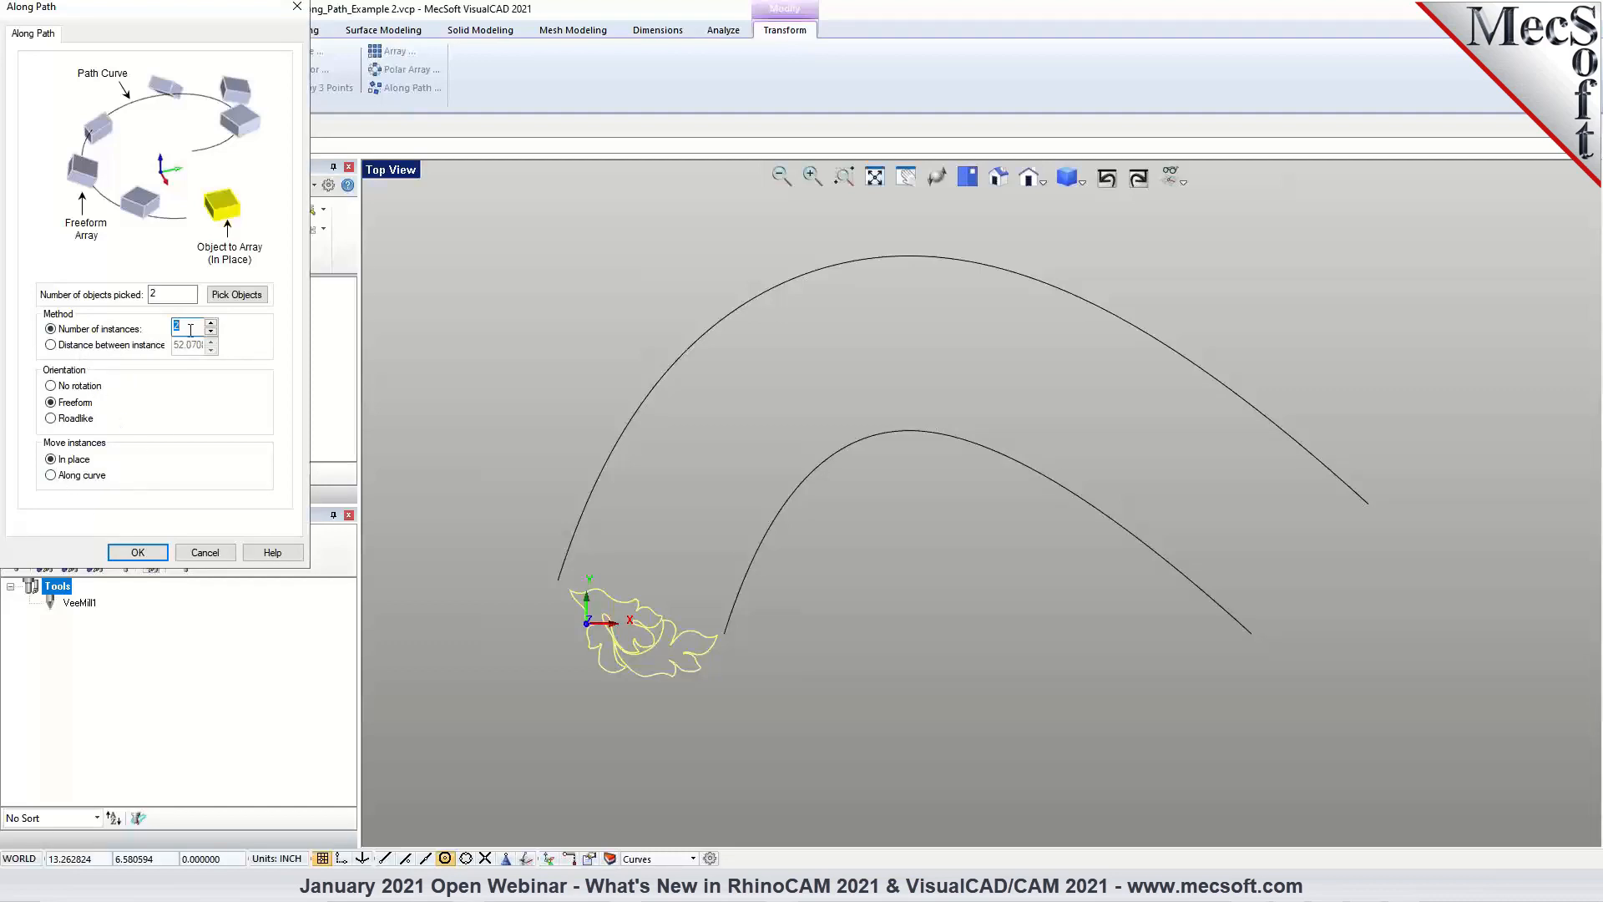
type("5")
left_click(142, 552)
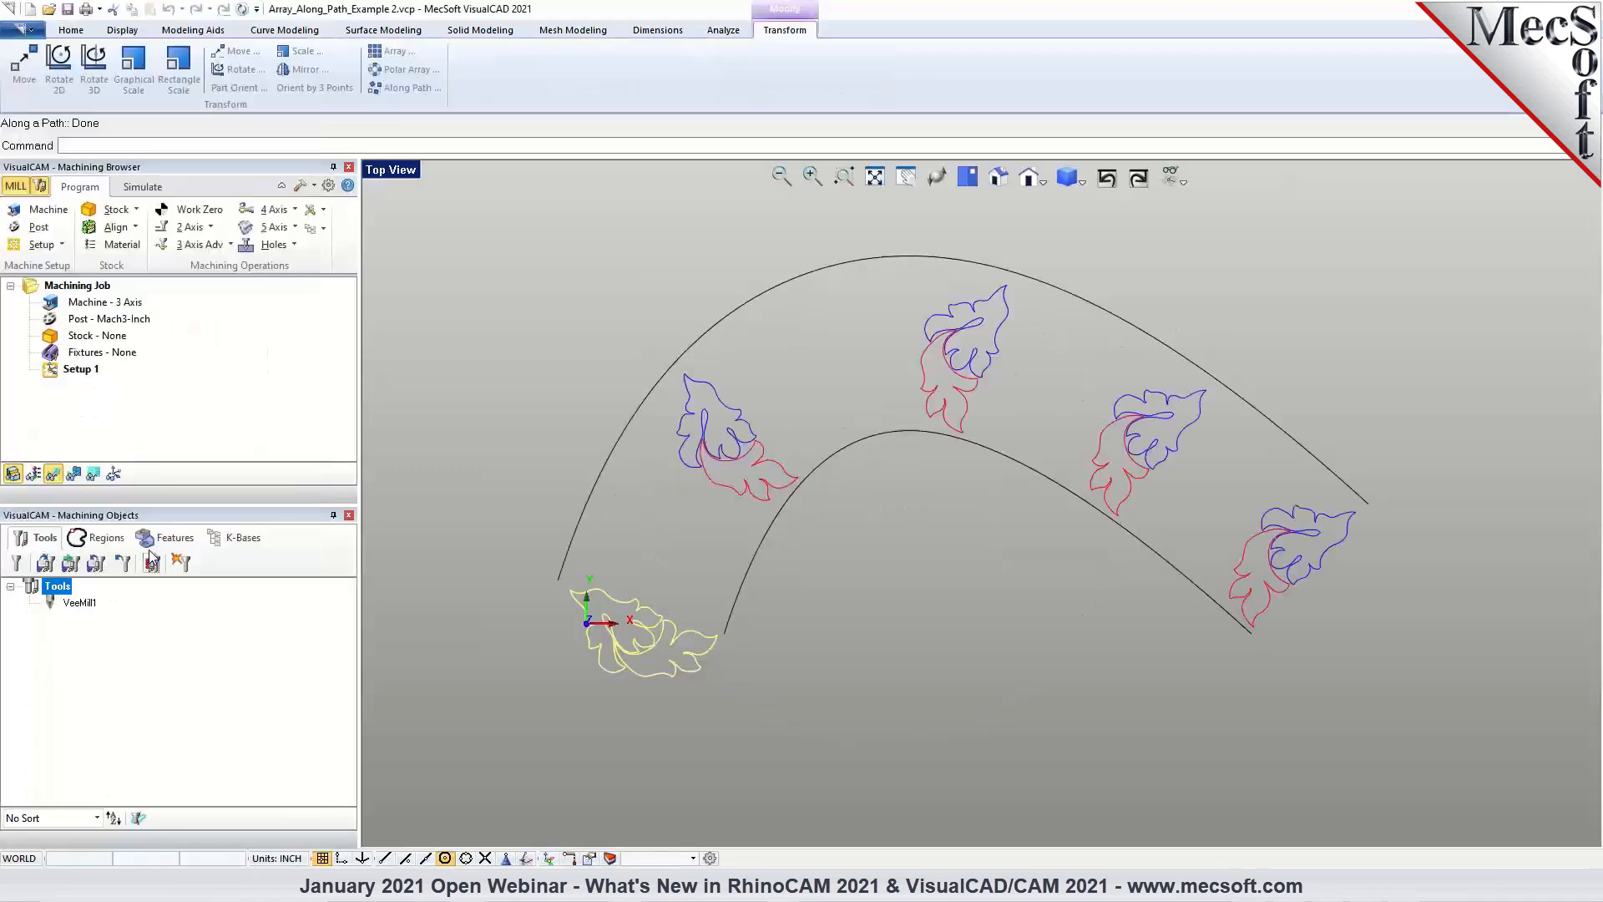
left_click(518, 402)
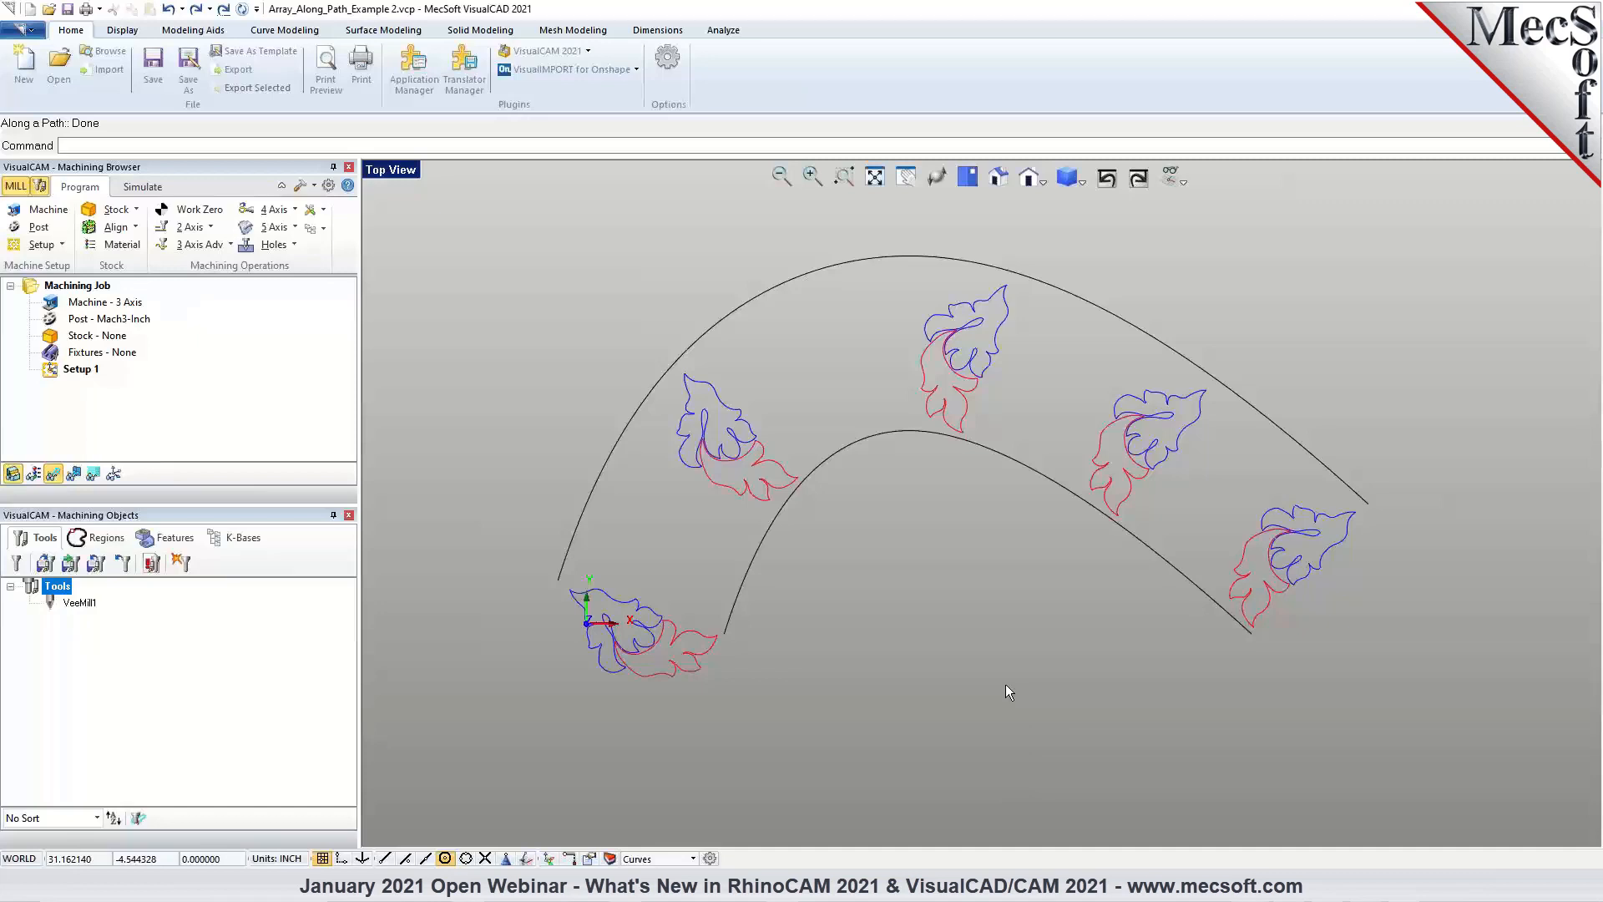
Start a new curve text object reading "VisualCADCAM 2021" in the Verdana font.
scroll(1006, 685, "down", 1)
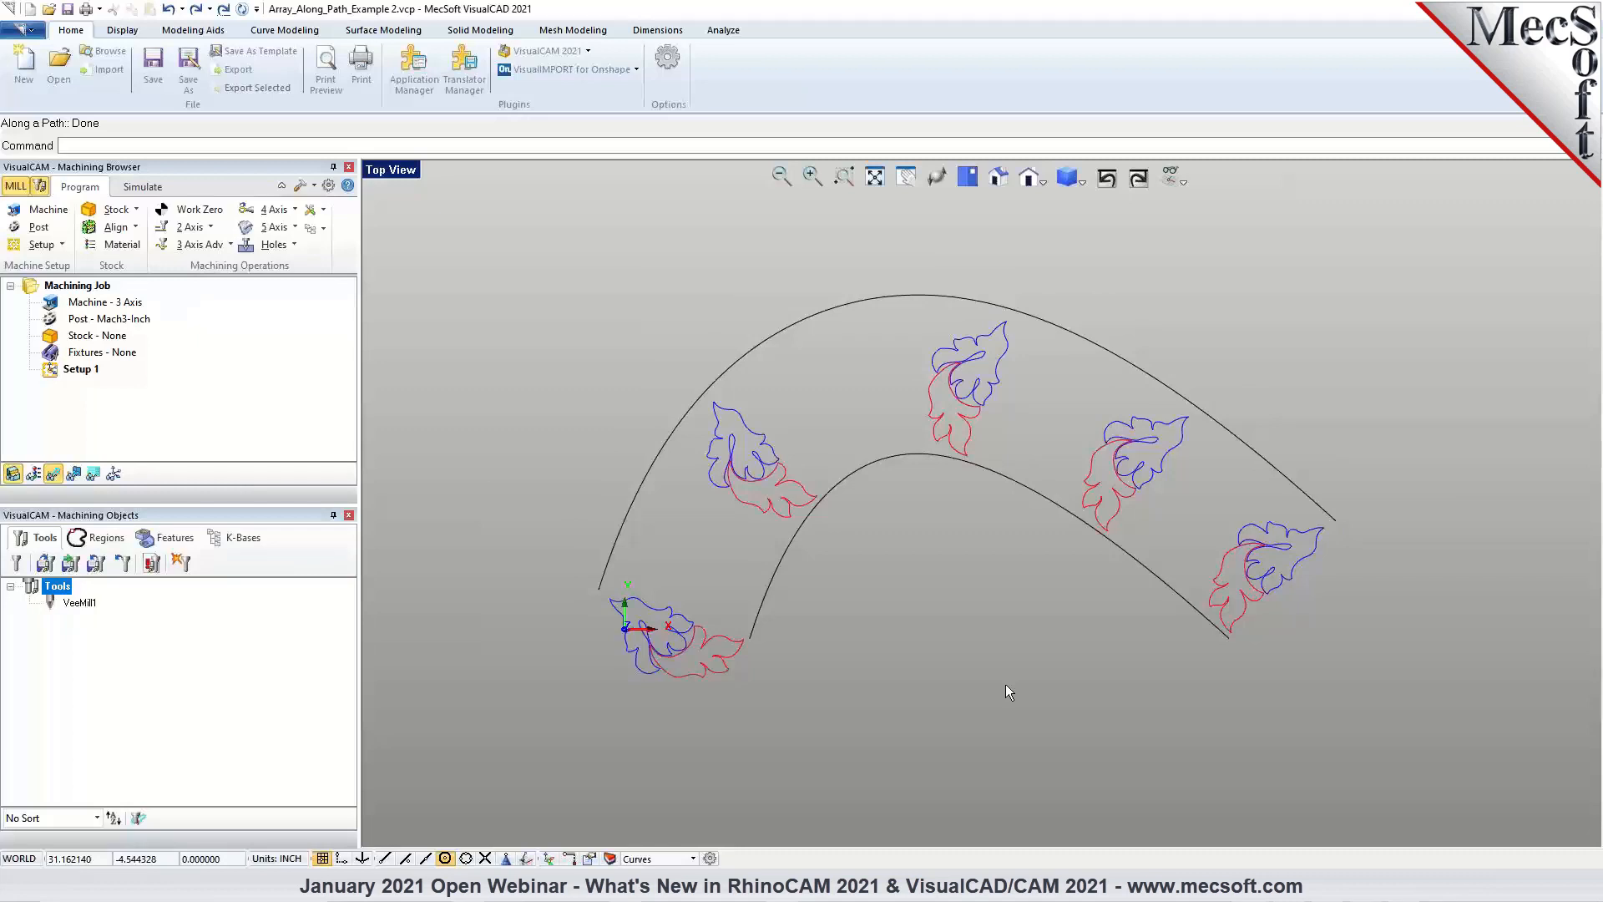
left_click(284, 31)
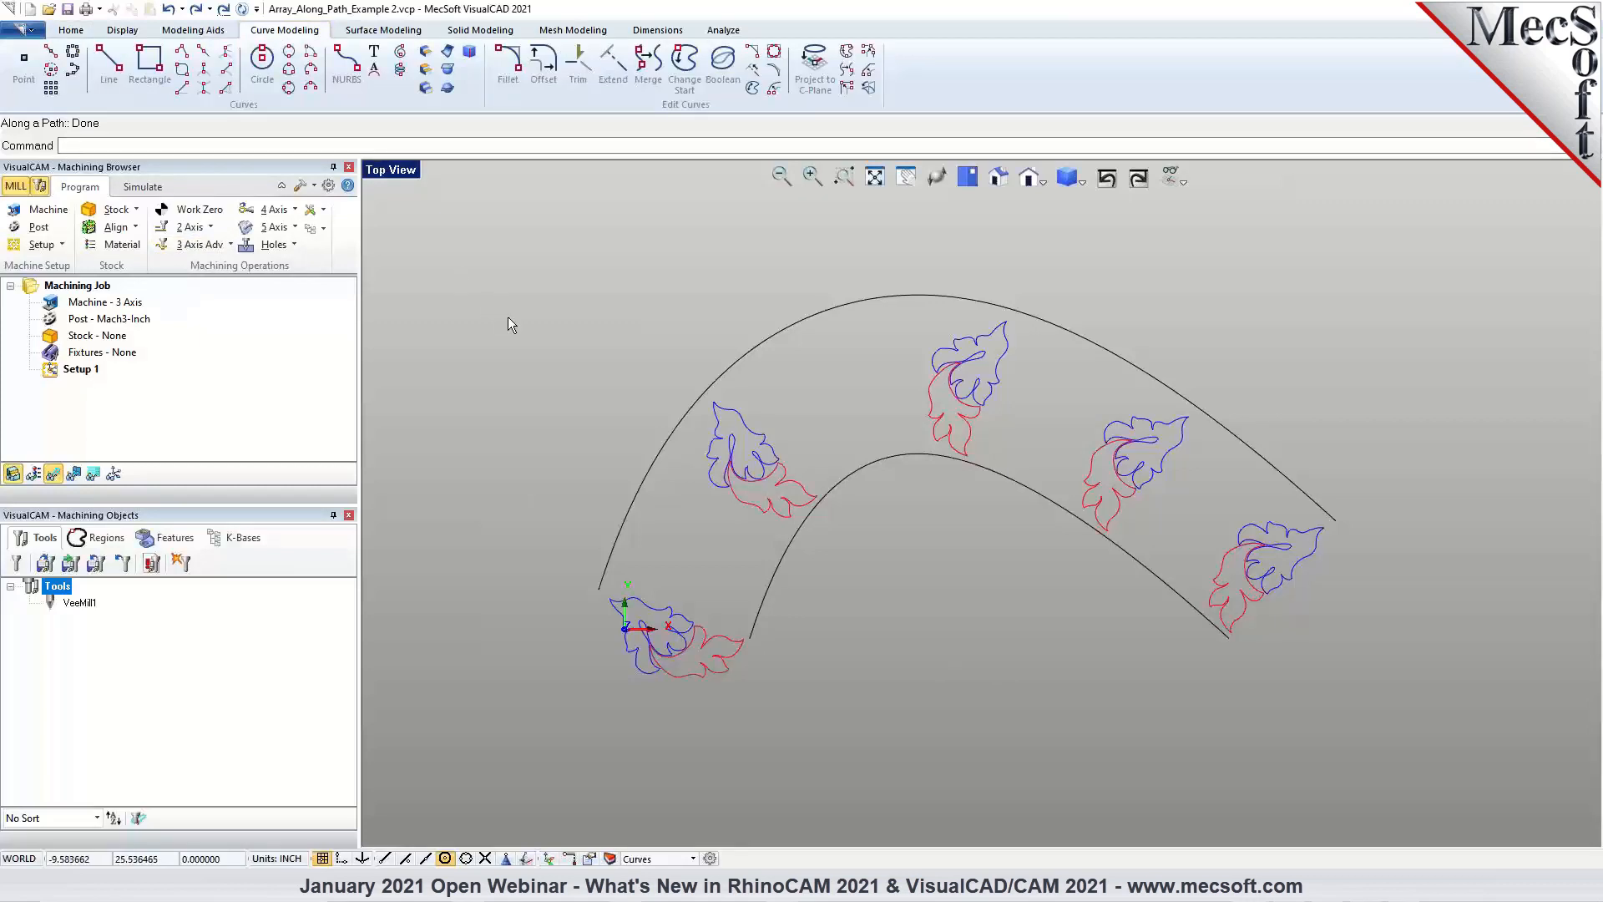
left_click(373, 57)
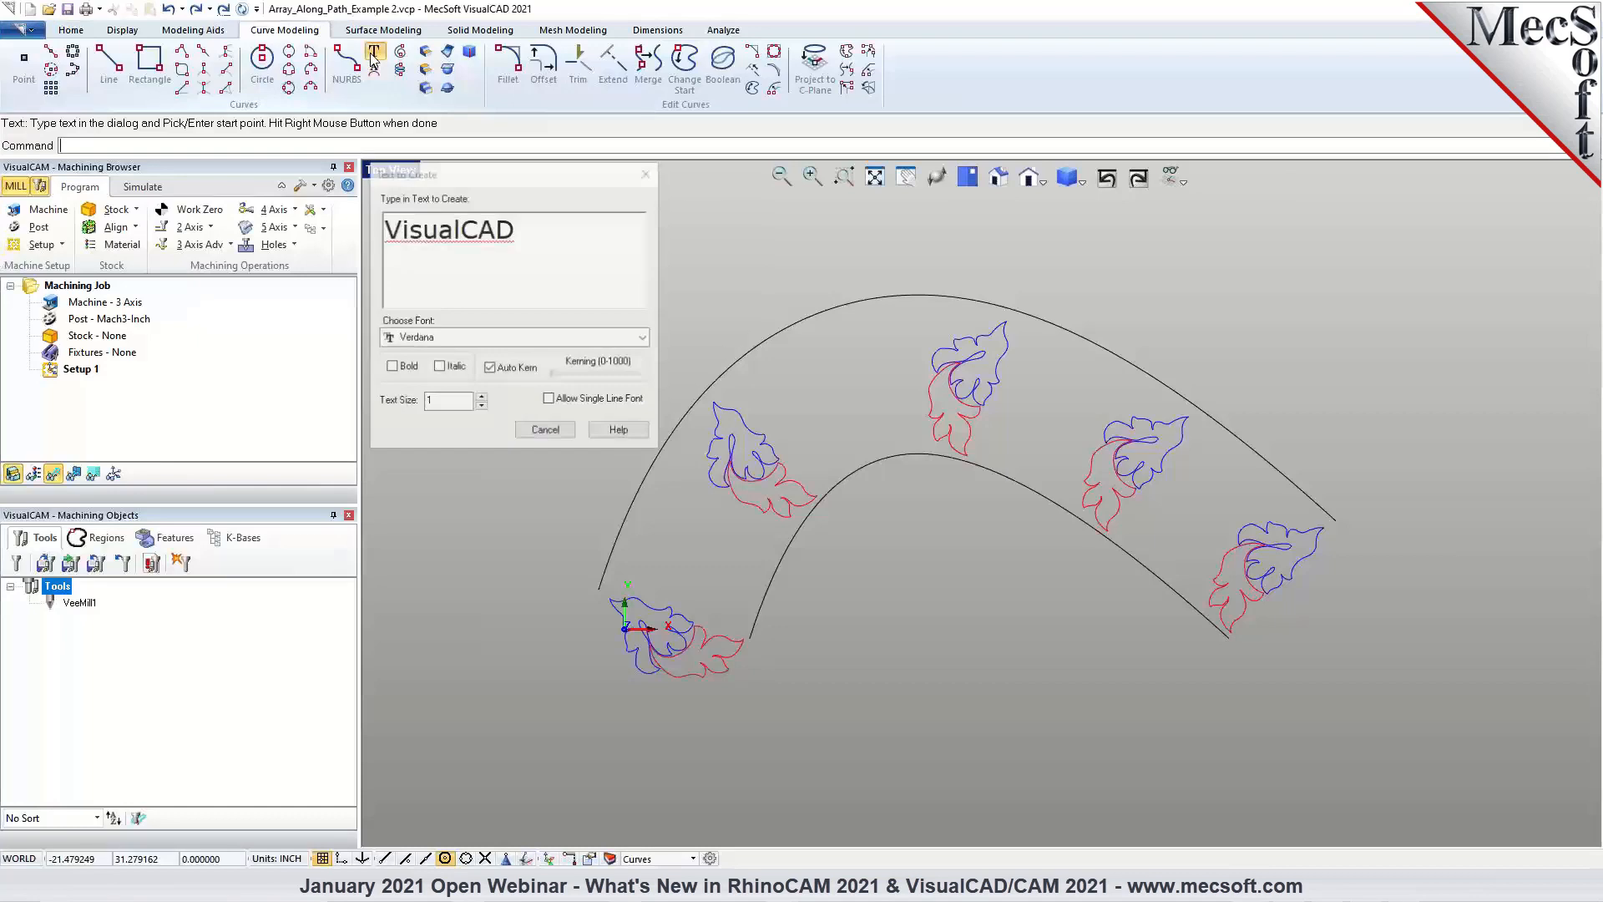
left_click(541, 233)
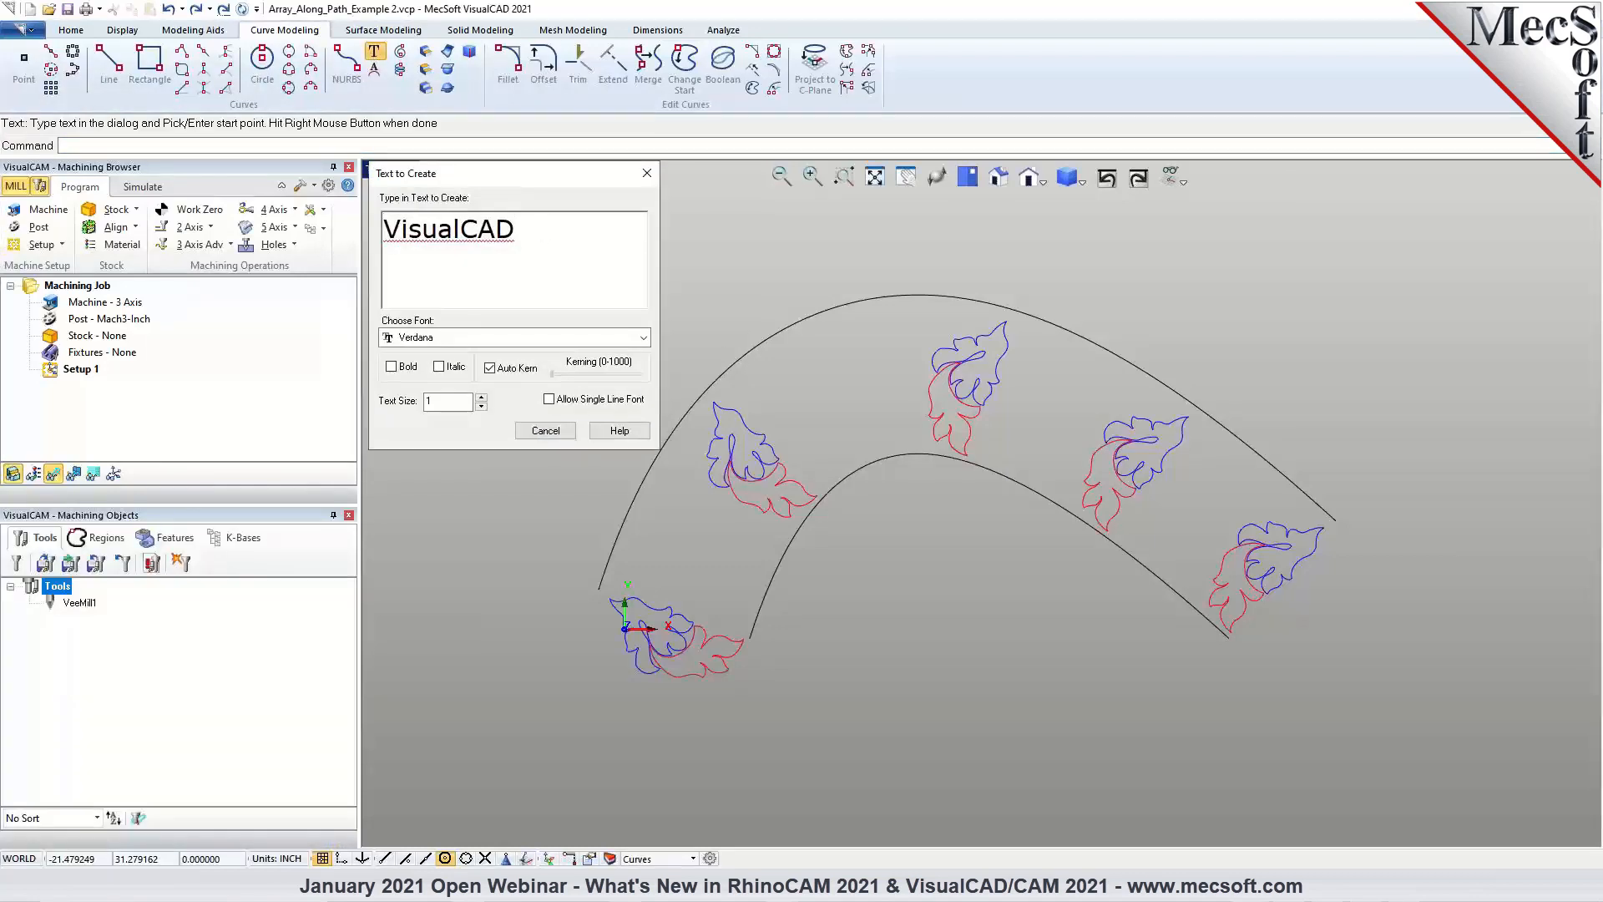
type("CAM 2021")
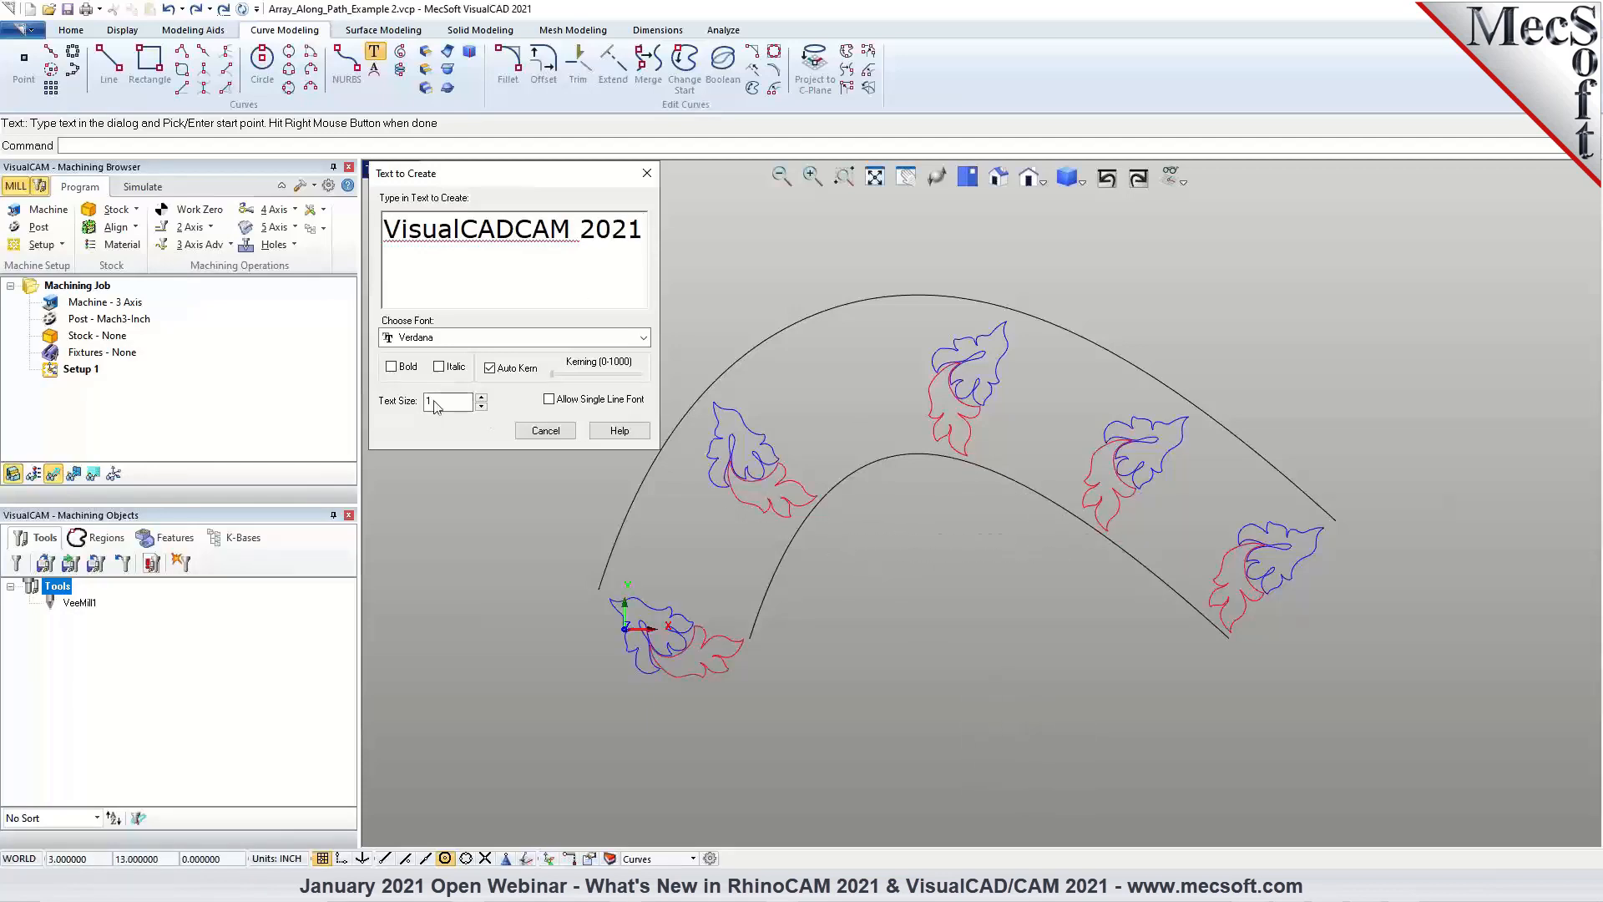
Set the text size to 3, place the text in the empty area below the inner arc and finish the Text command.
left_click(479, 399)
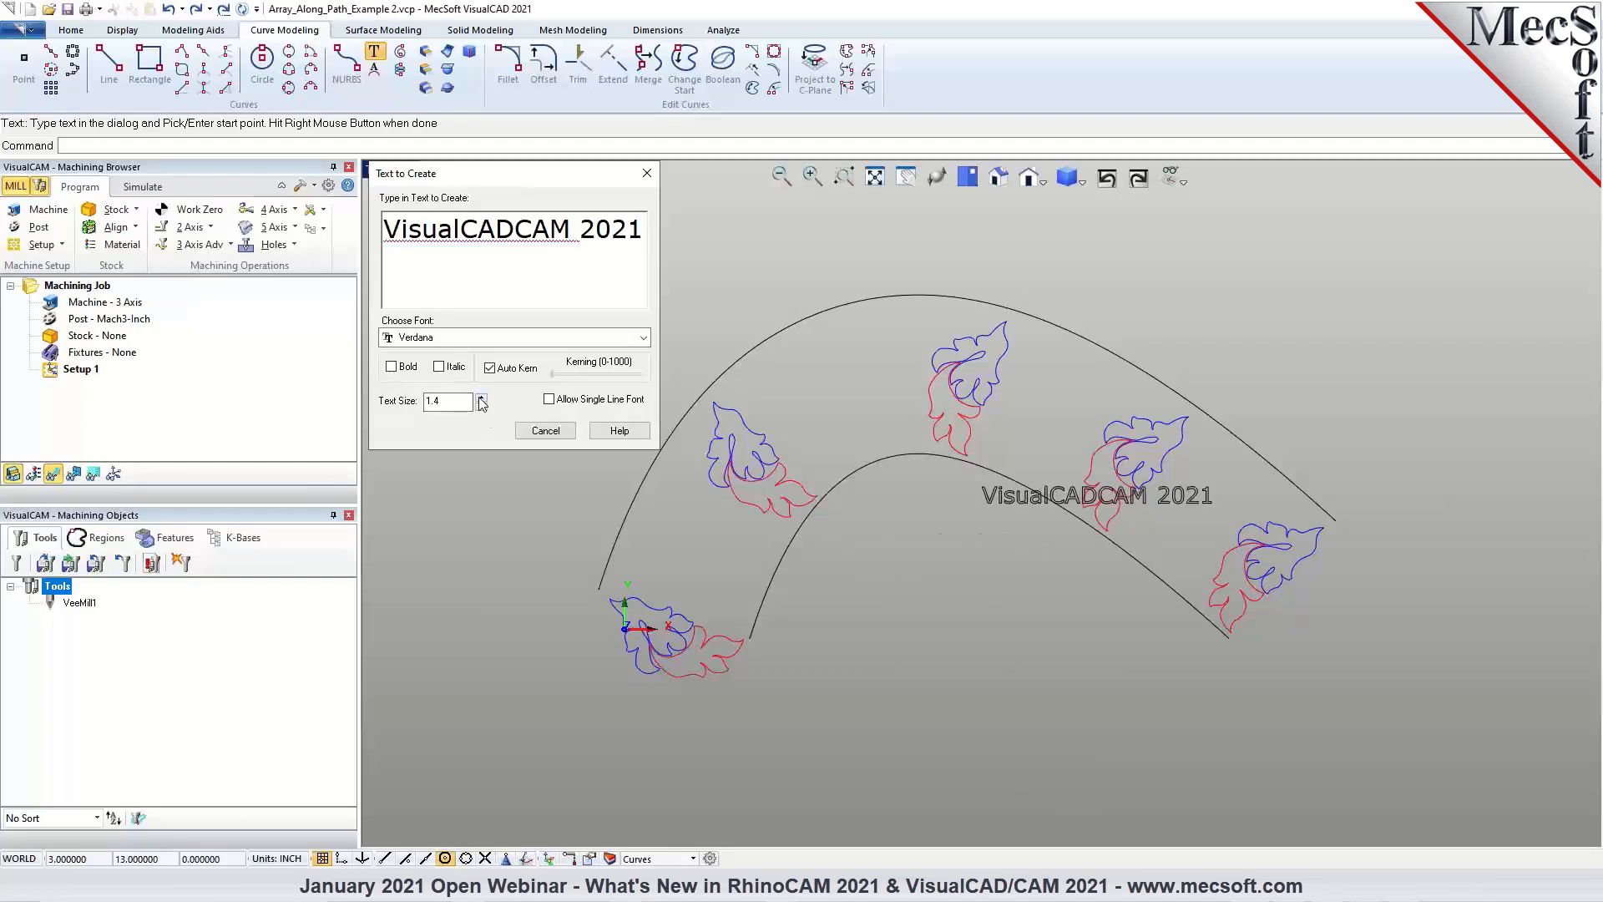
left_click(481, 399)
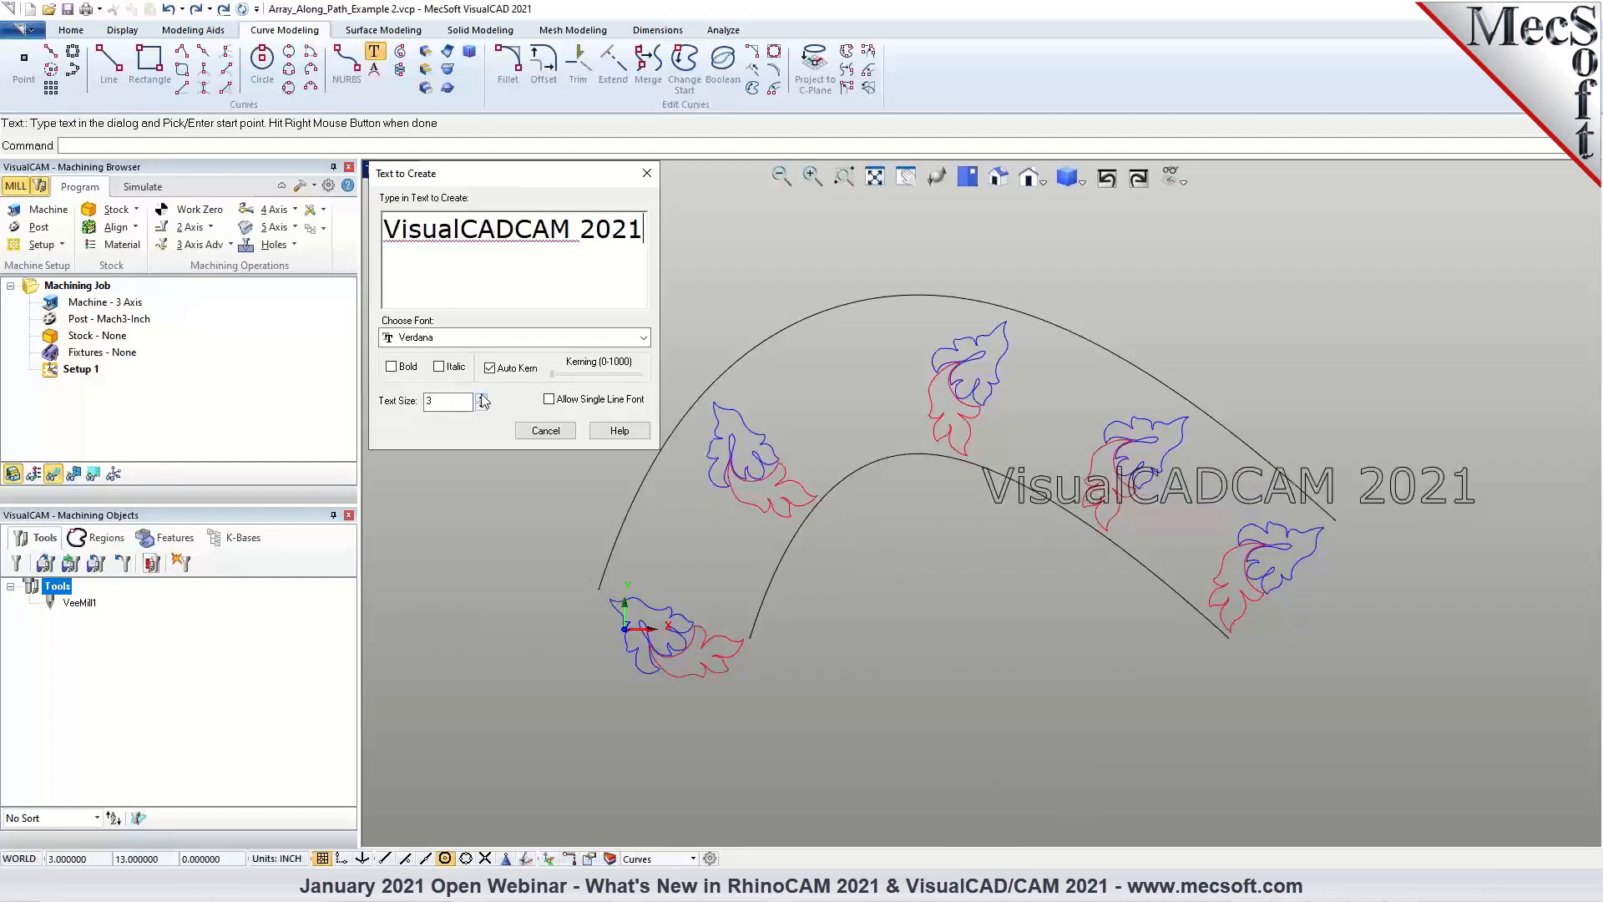
left_click(481, 398)
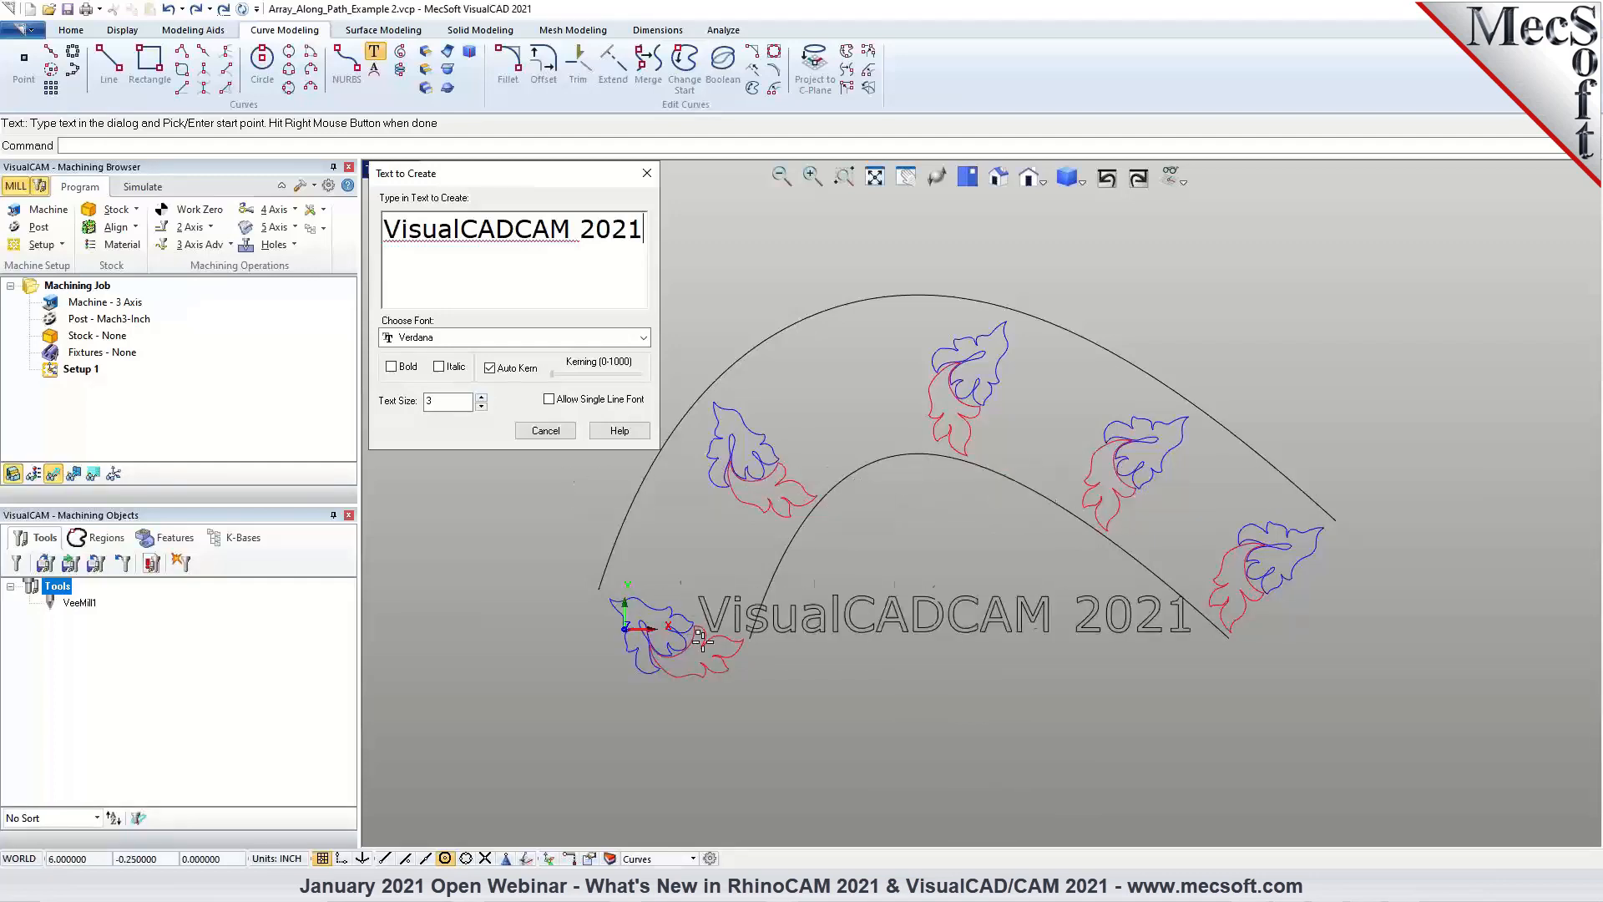
left_click(721, 762)
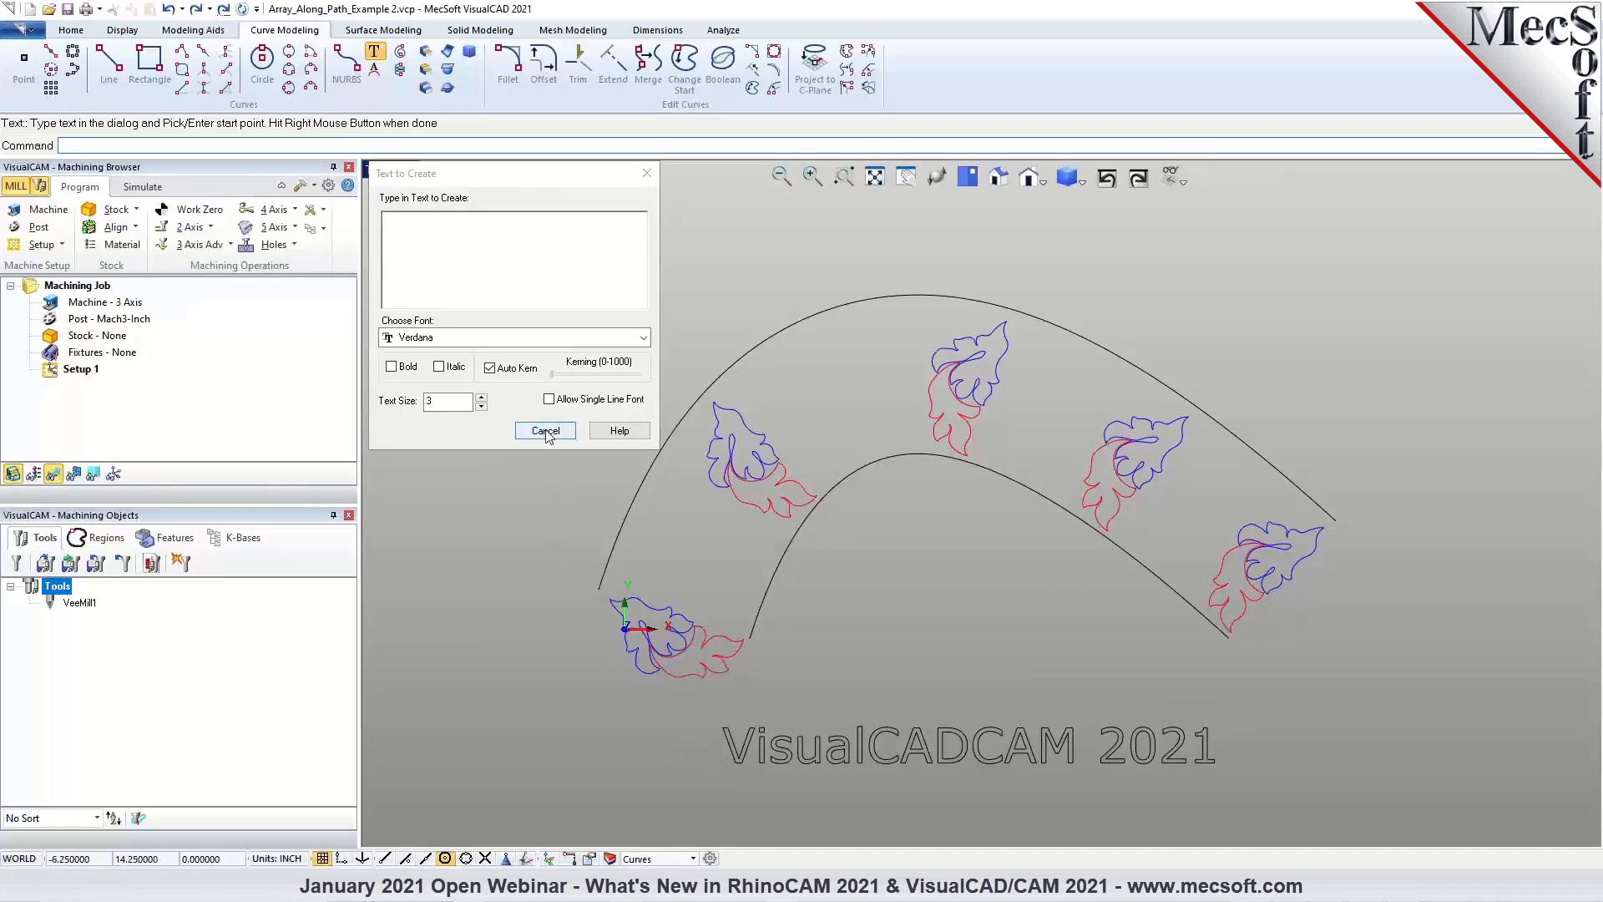
left_click(448, 195)
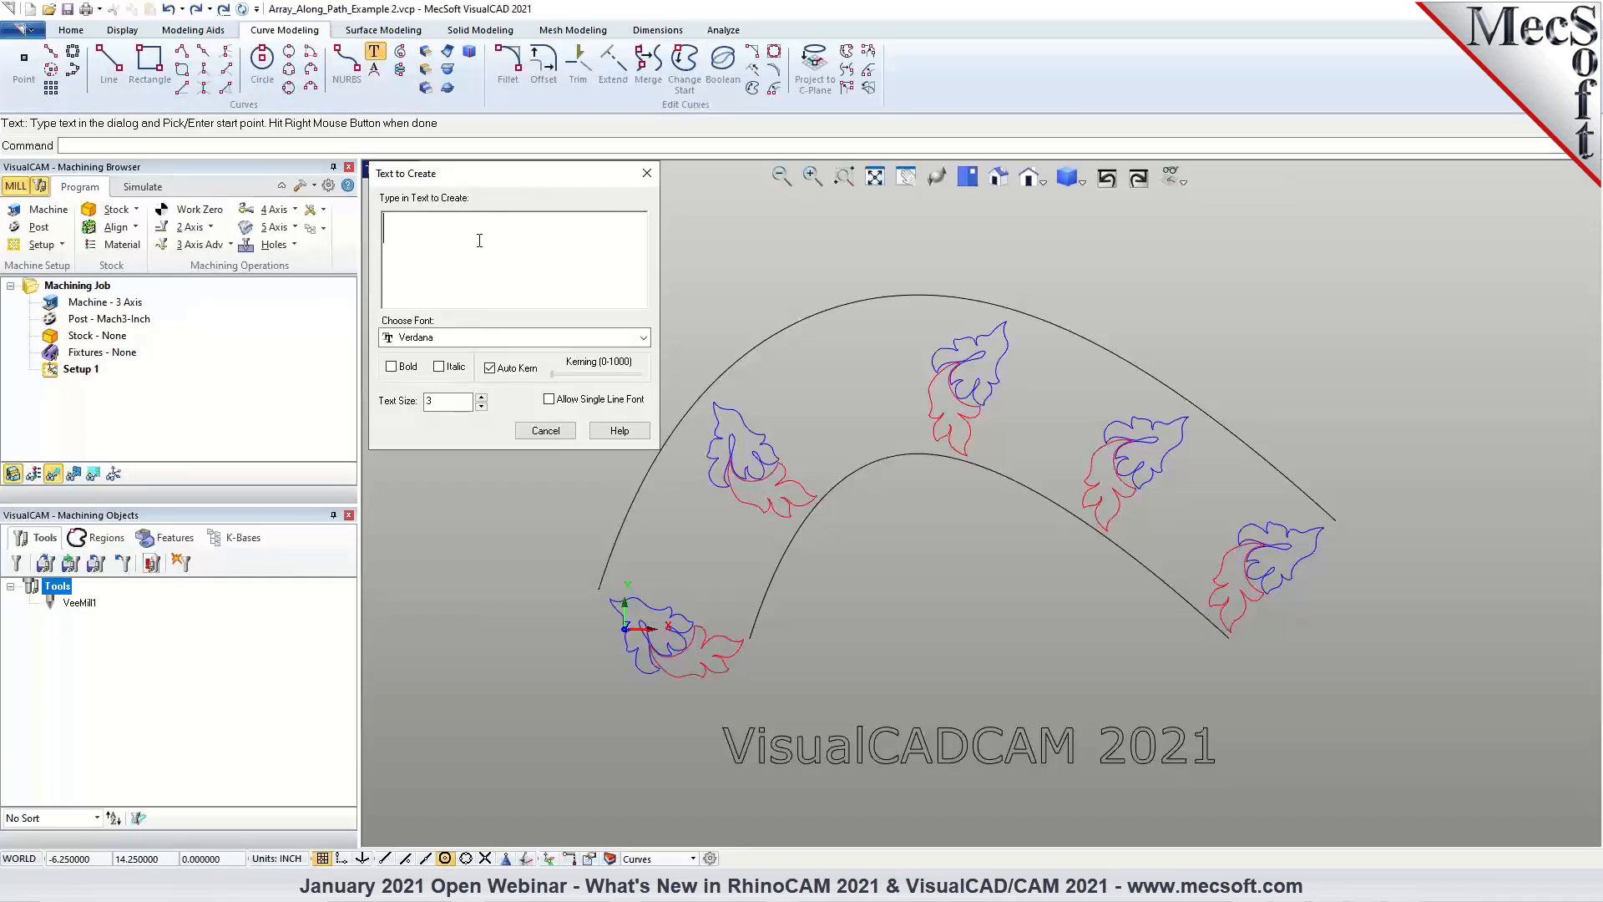
left_click(540, 431)
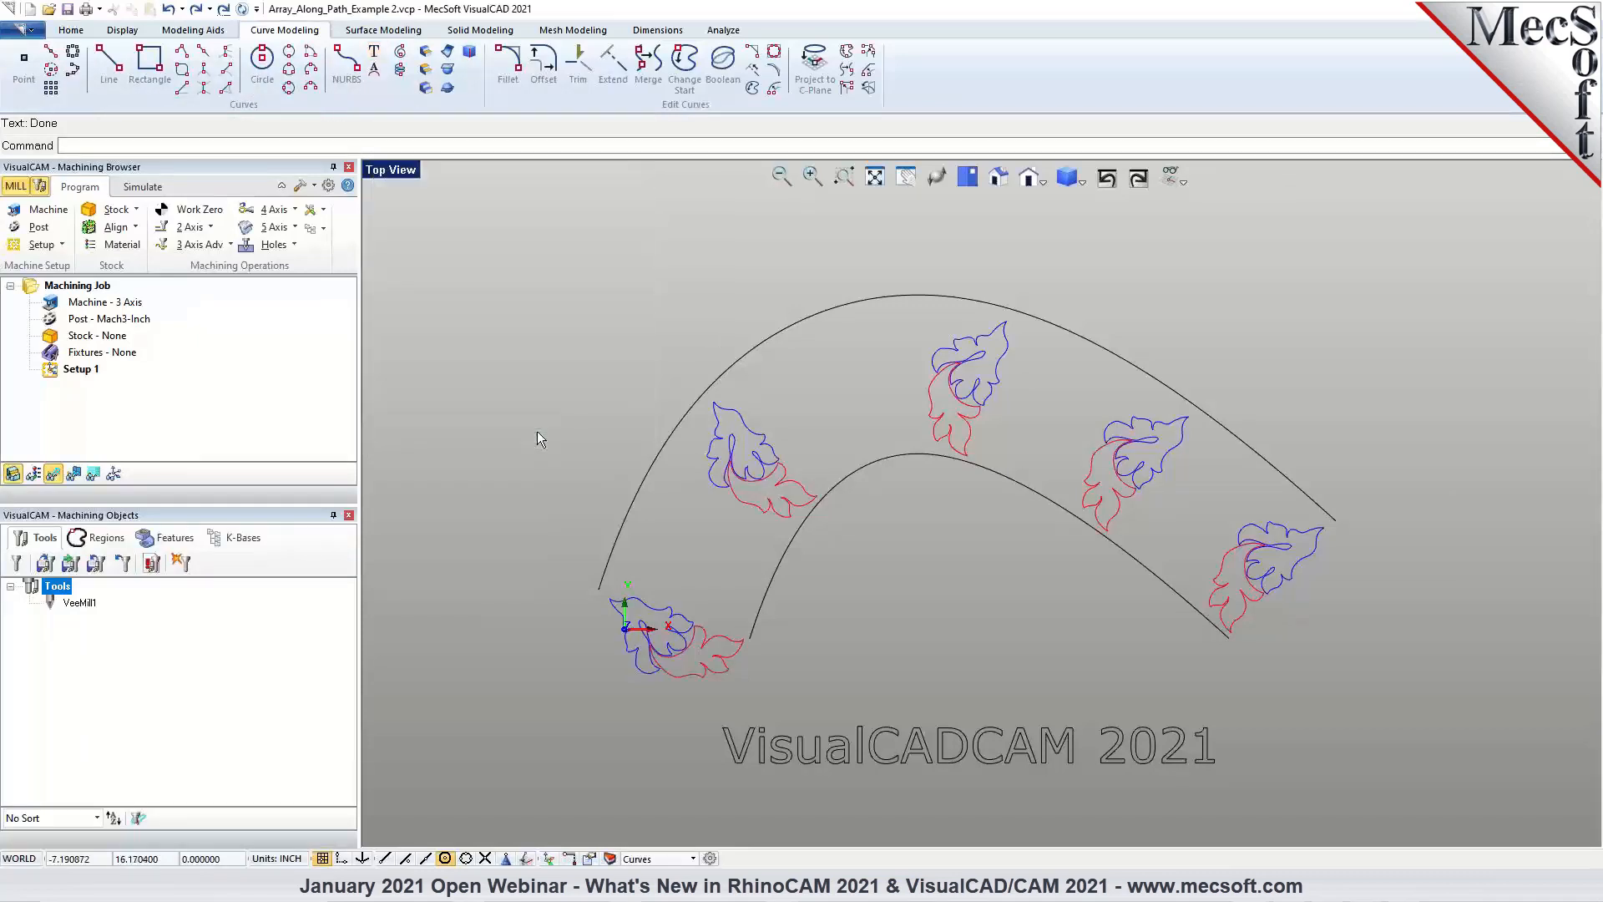
Start Text on Curve along the outer arc and enter "VisualCADCAM 2021" as its text.
left_click(374, 76)
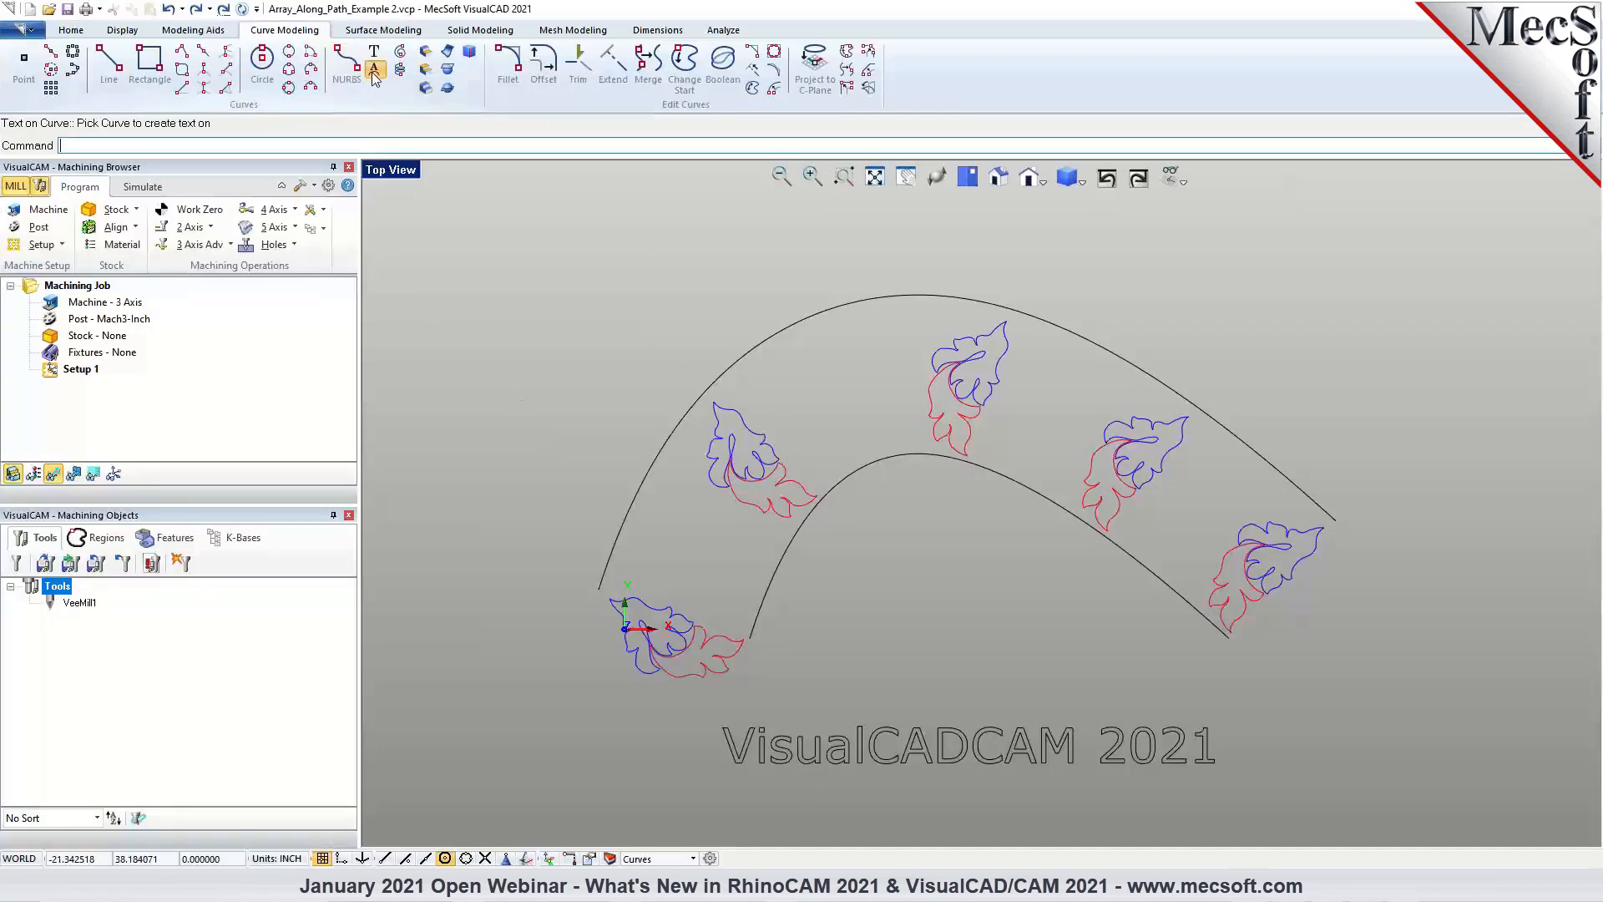
left_click(616, 545)
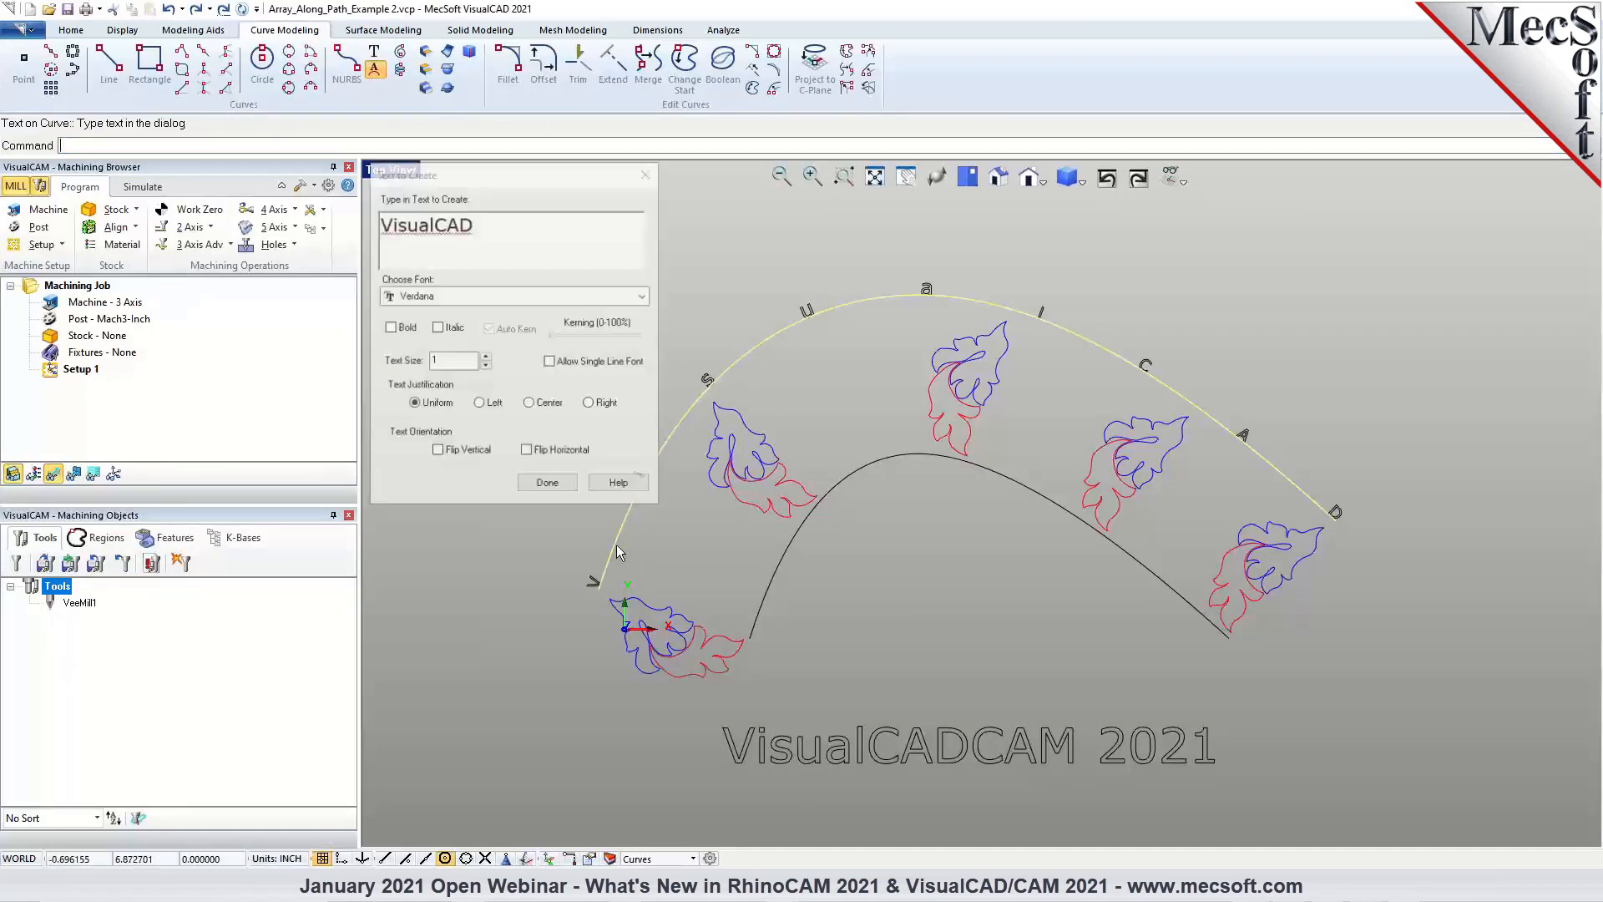
left_click(505, 227)
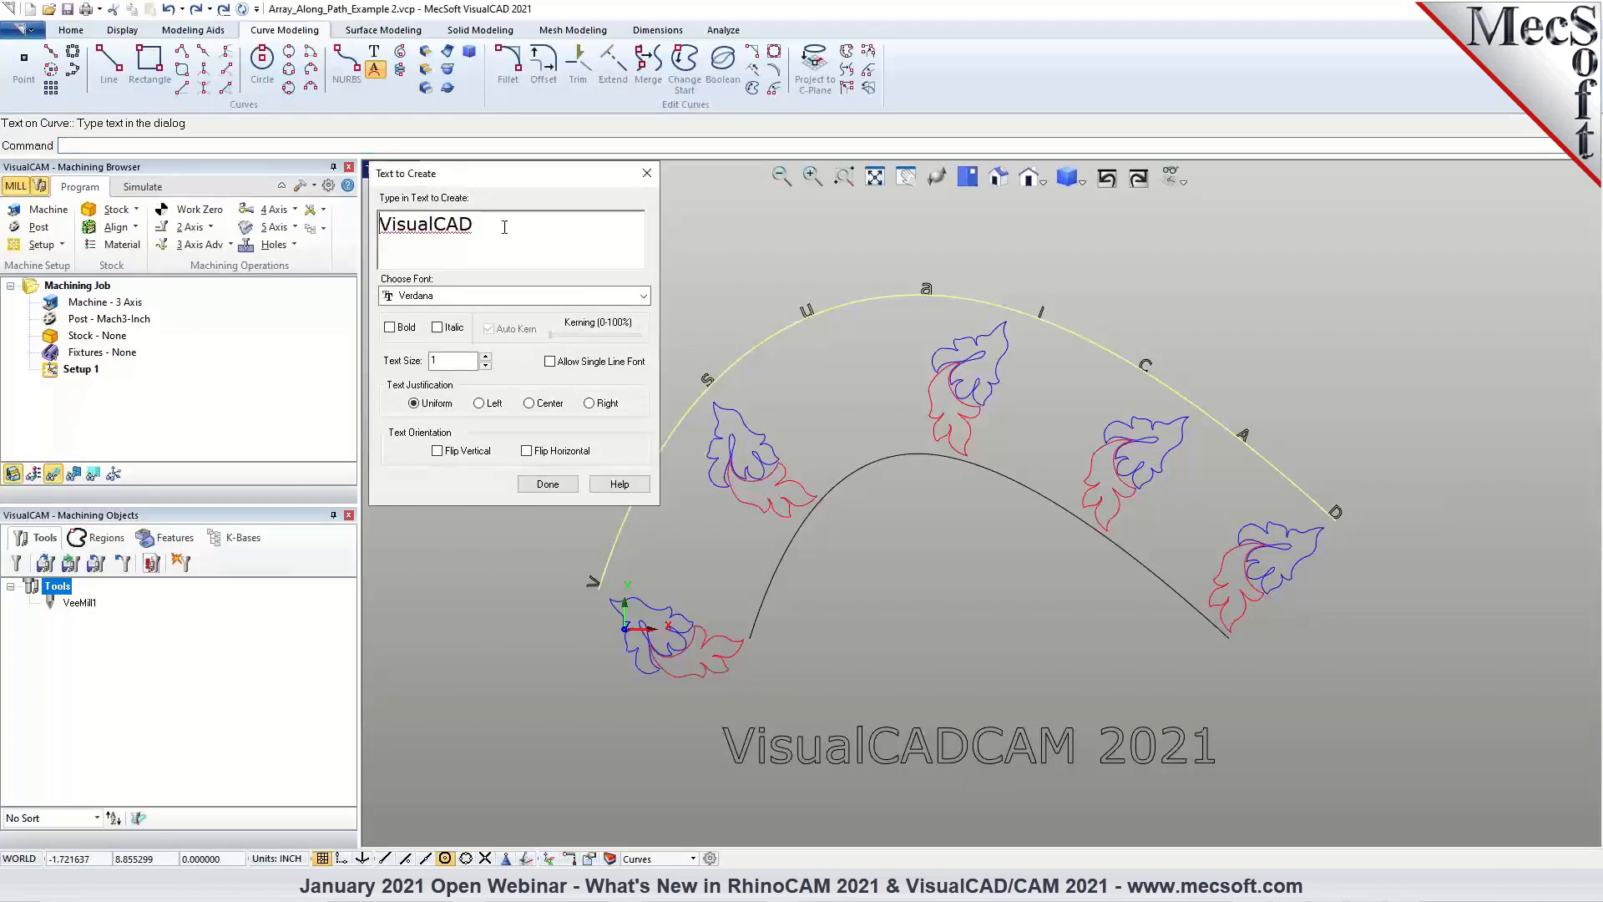
type("CAM 2021")
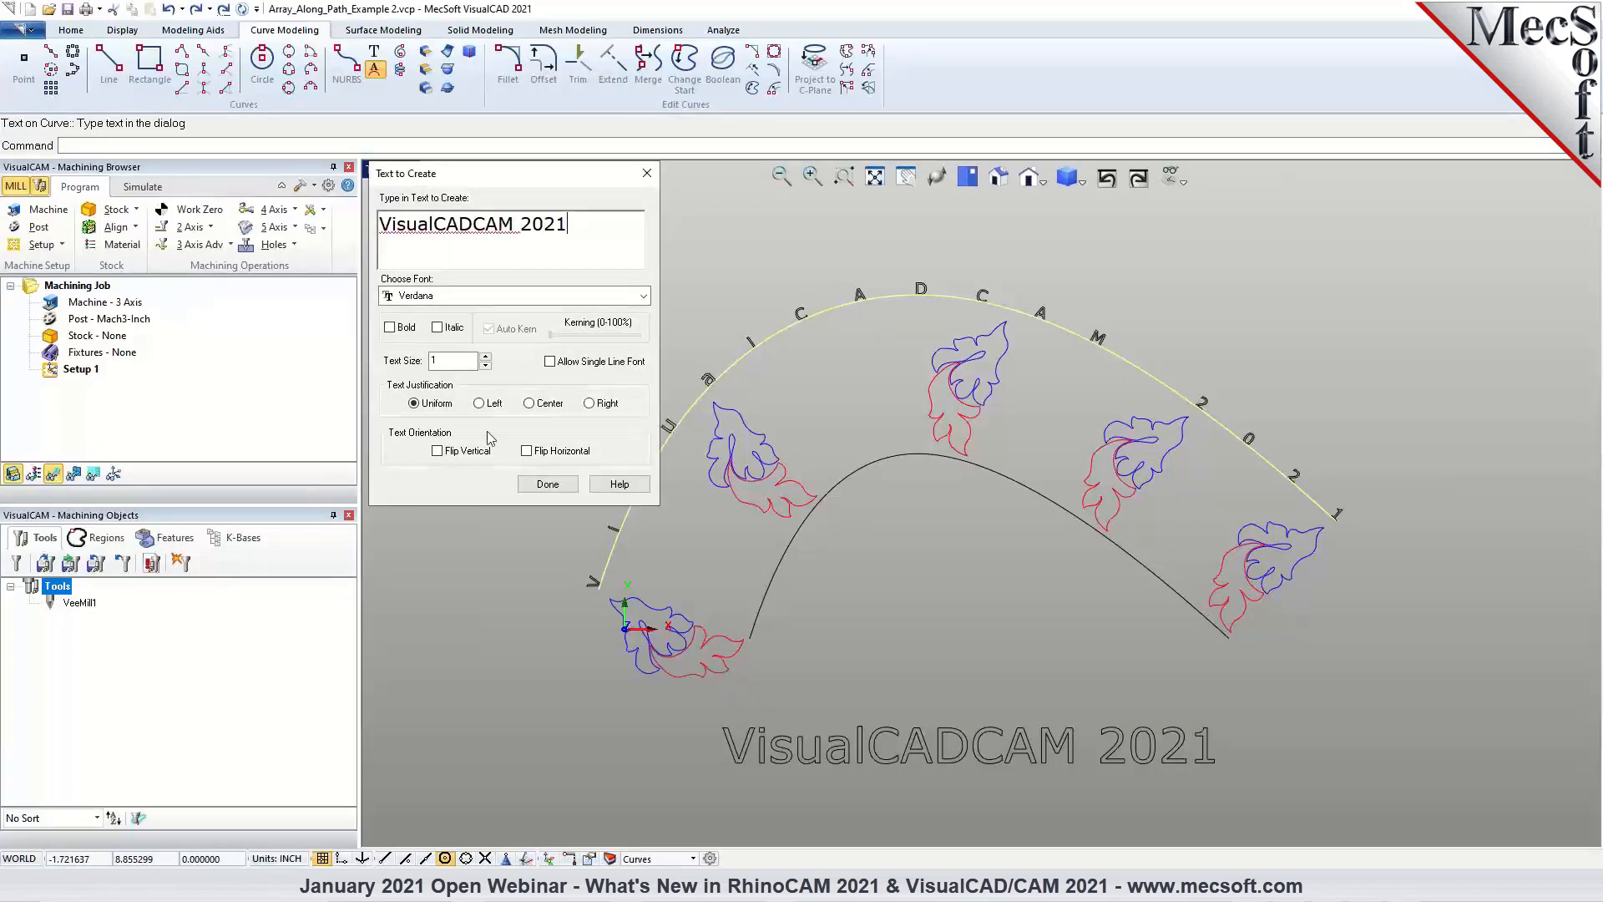
left_click_drag(498, 177, 402, 174)
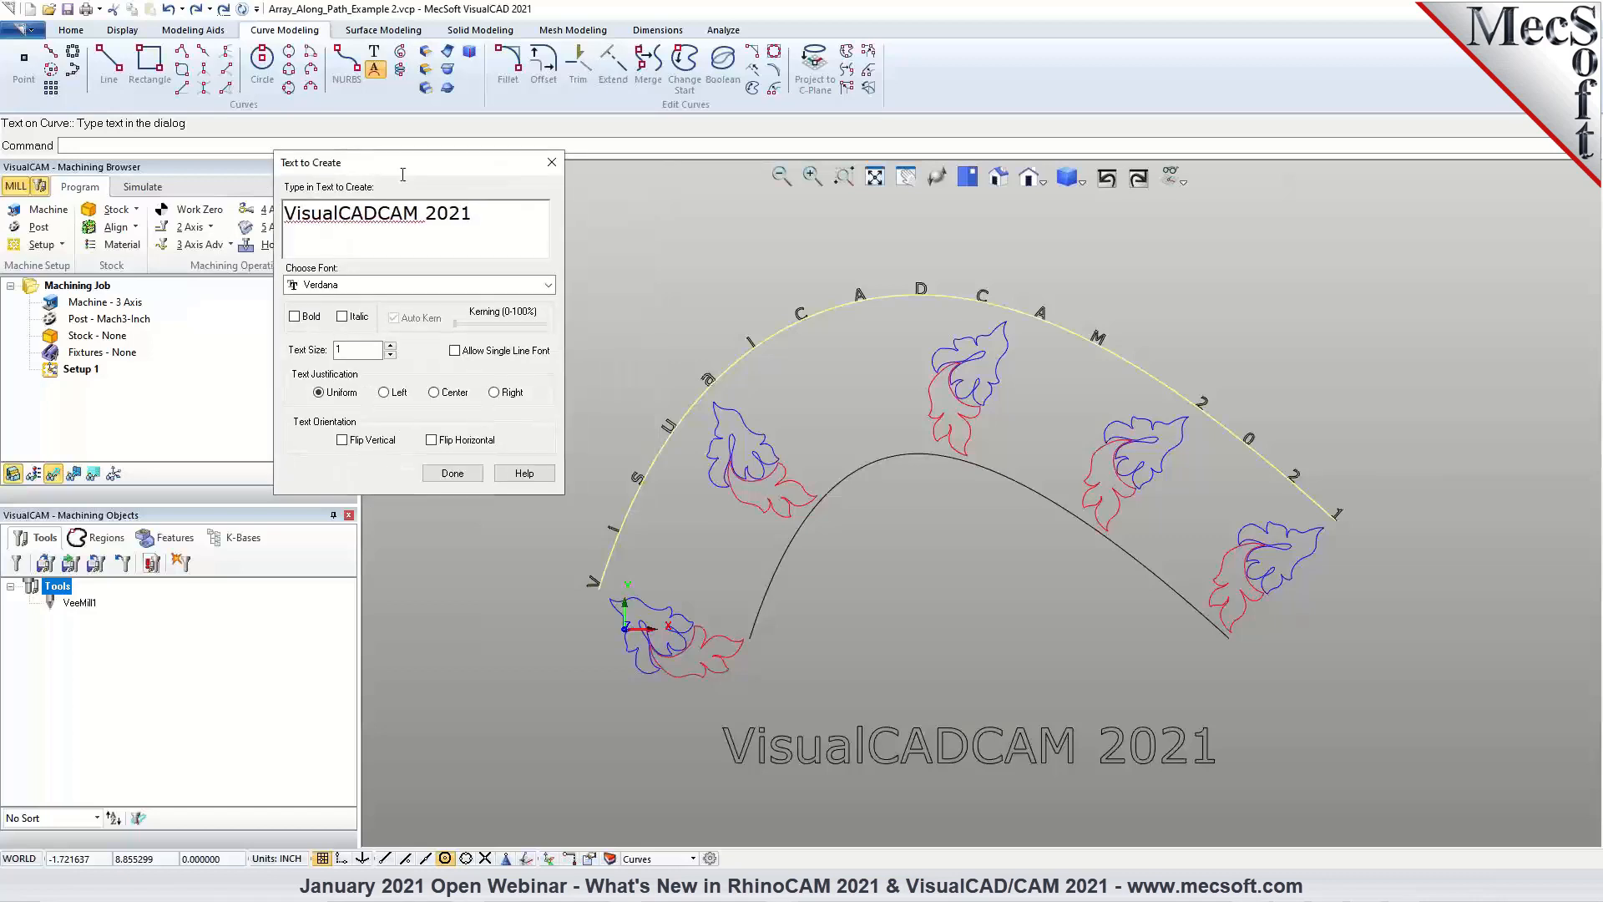
Set the outer arc's text to Left justification and size 4.
left_click(384, 393)
double_click(359, 350)
type("4")
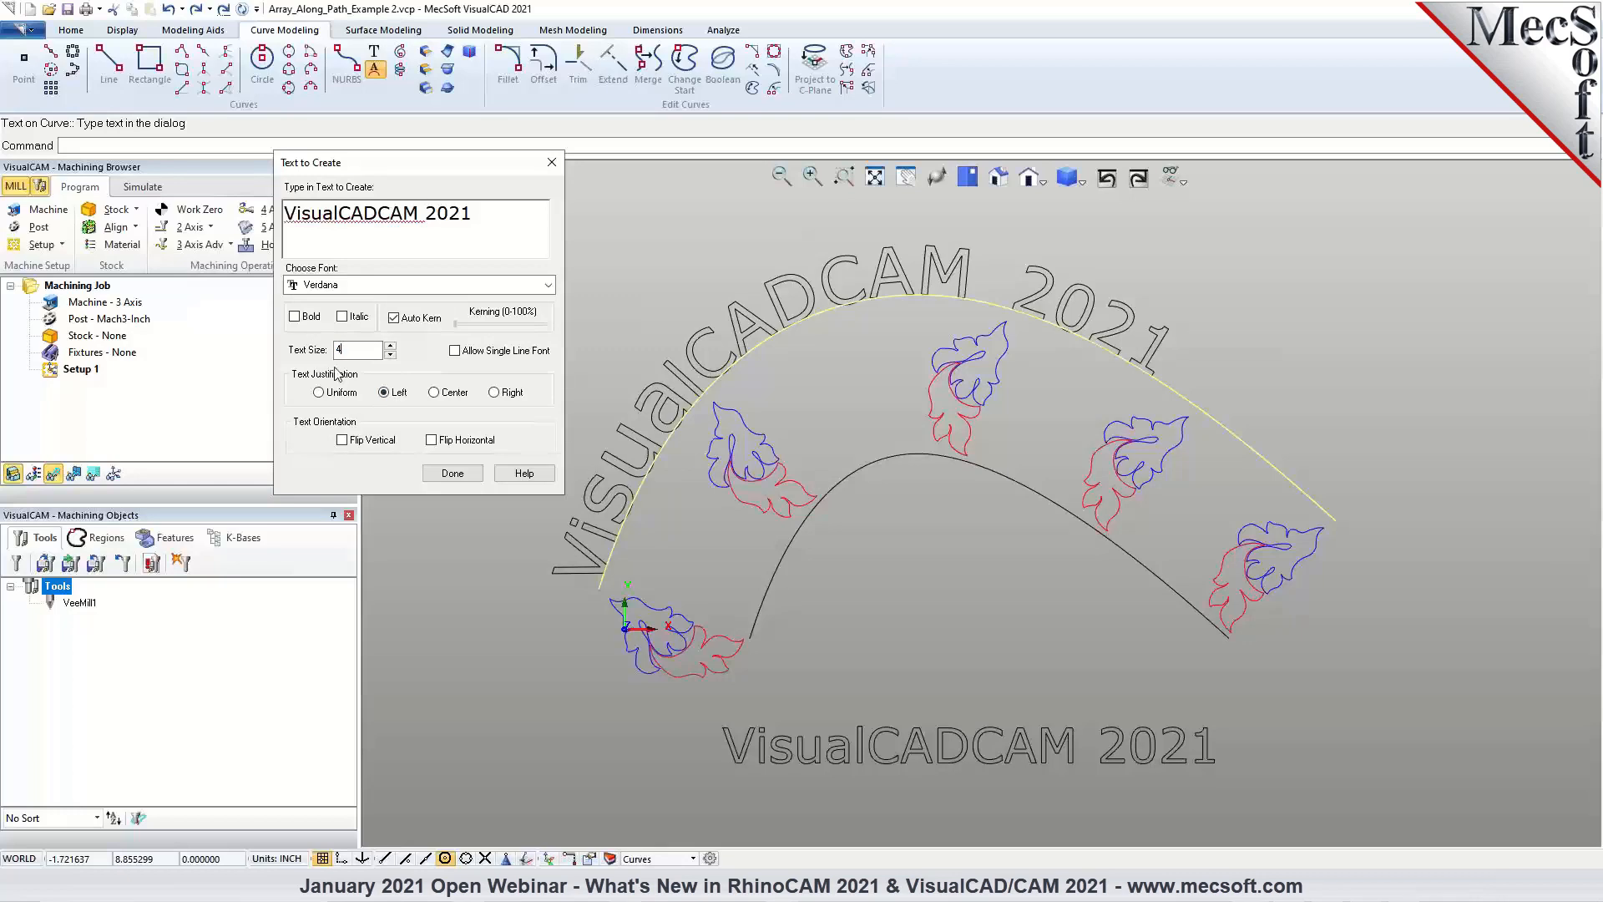
Compare the justification options, choose Center, preview Flip Vertical, leave it off and create the text on the outer arc.
left_click(325, 393)
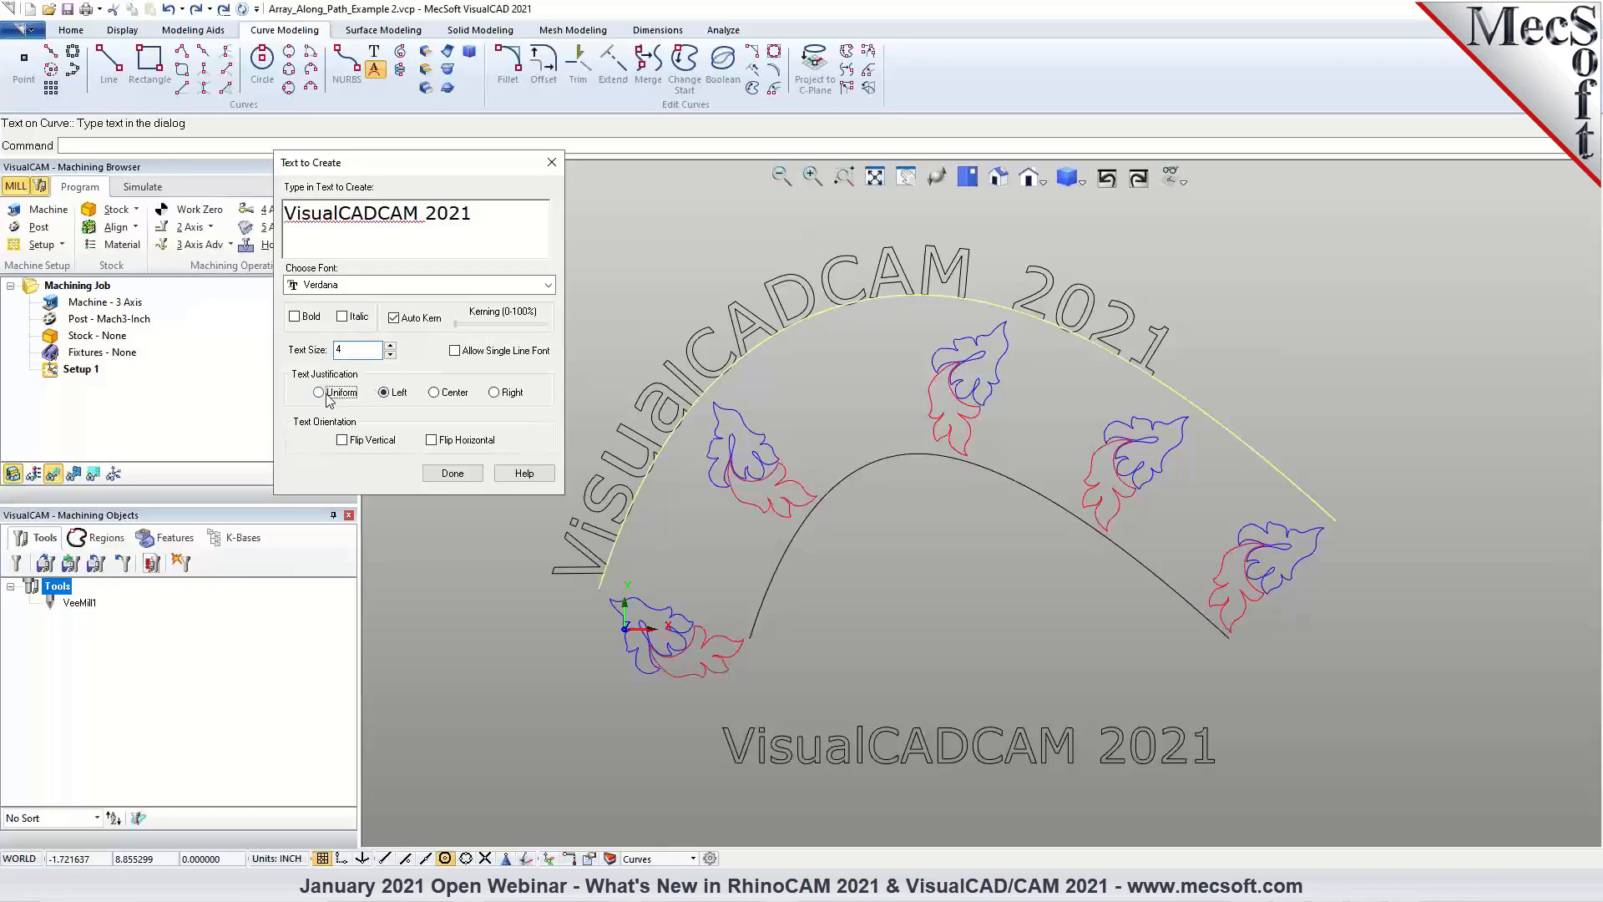
left_click(399, 395)
left_click(435, 393)
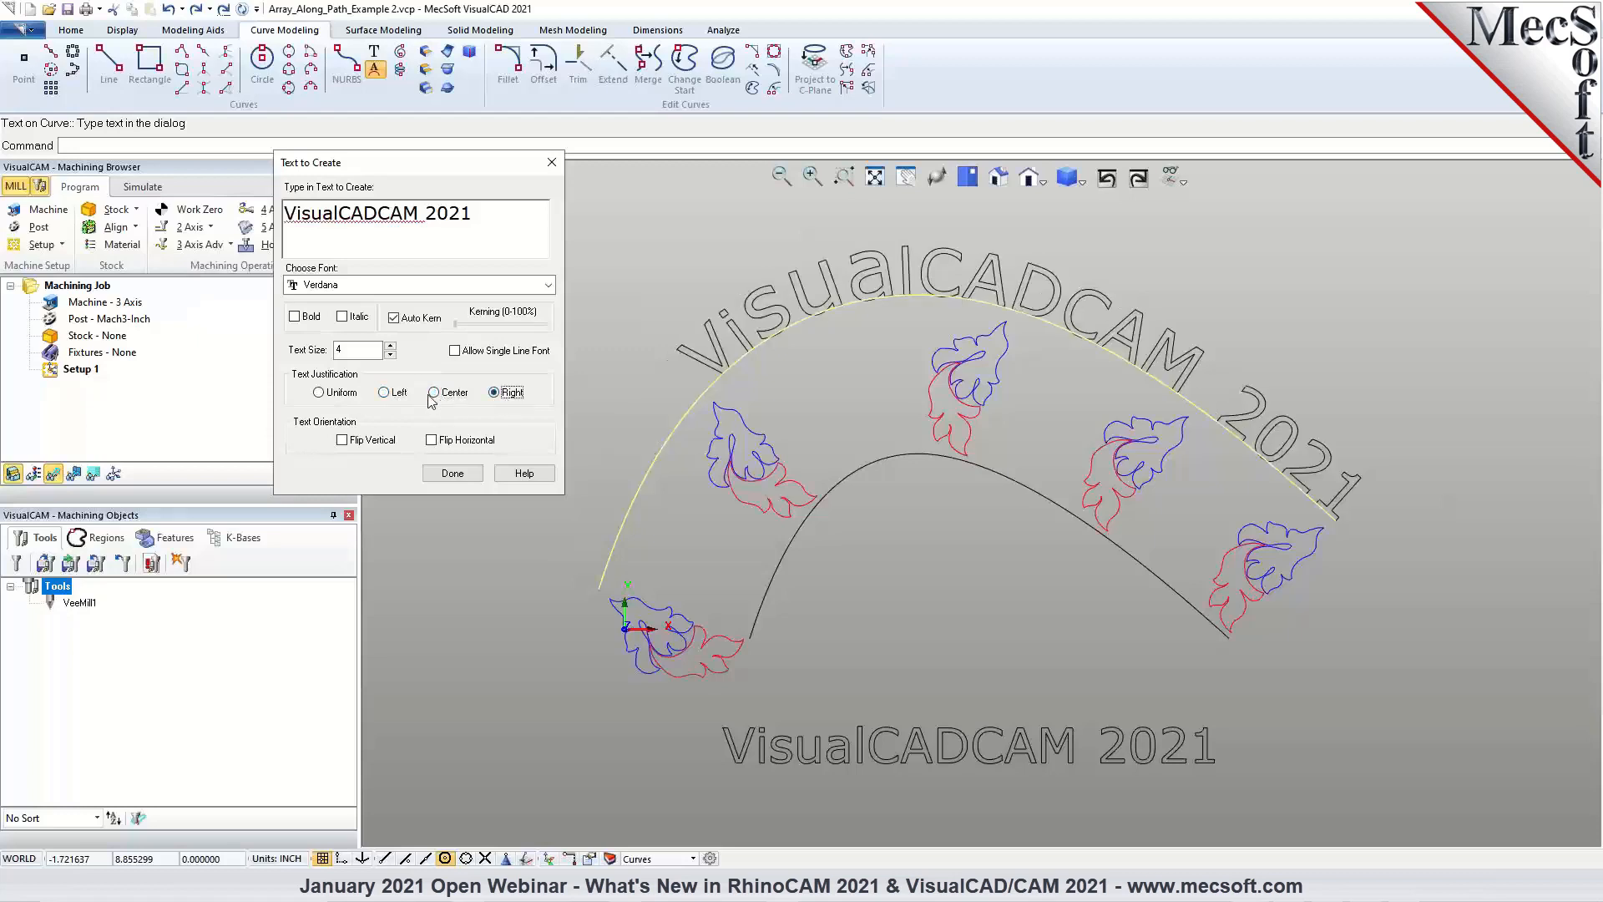
left_click(371, 440)
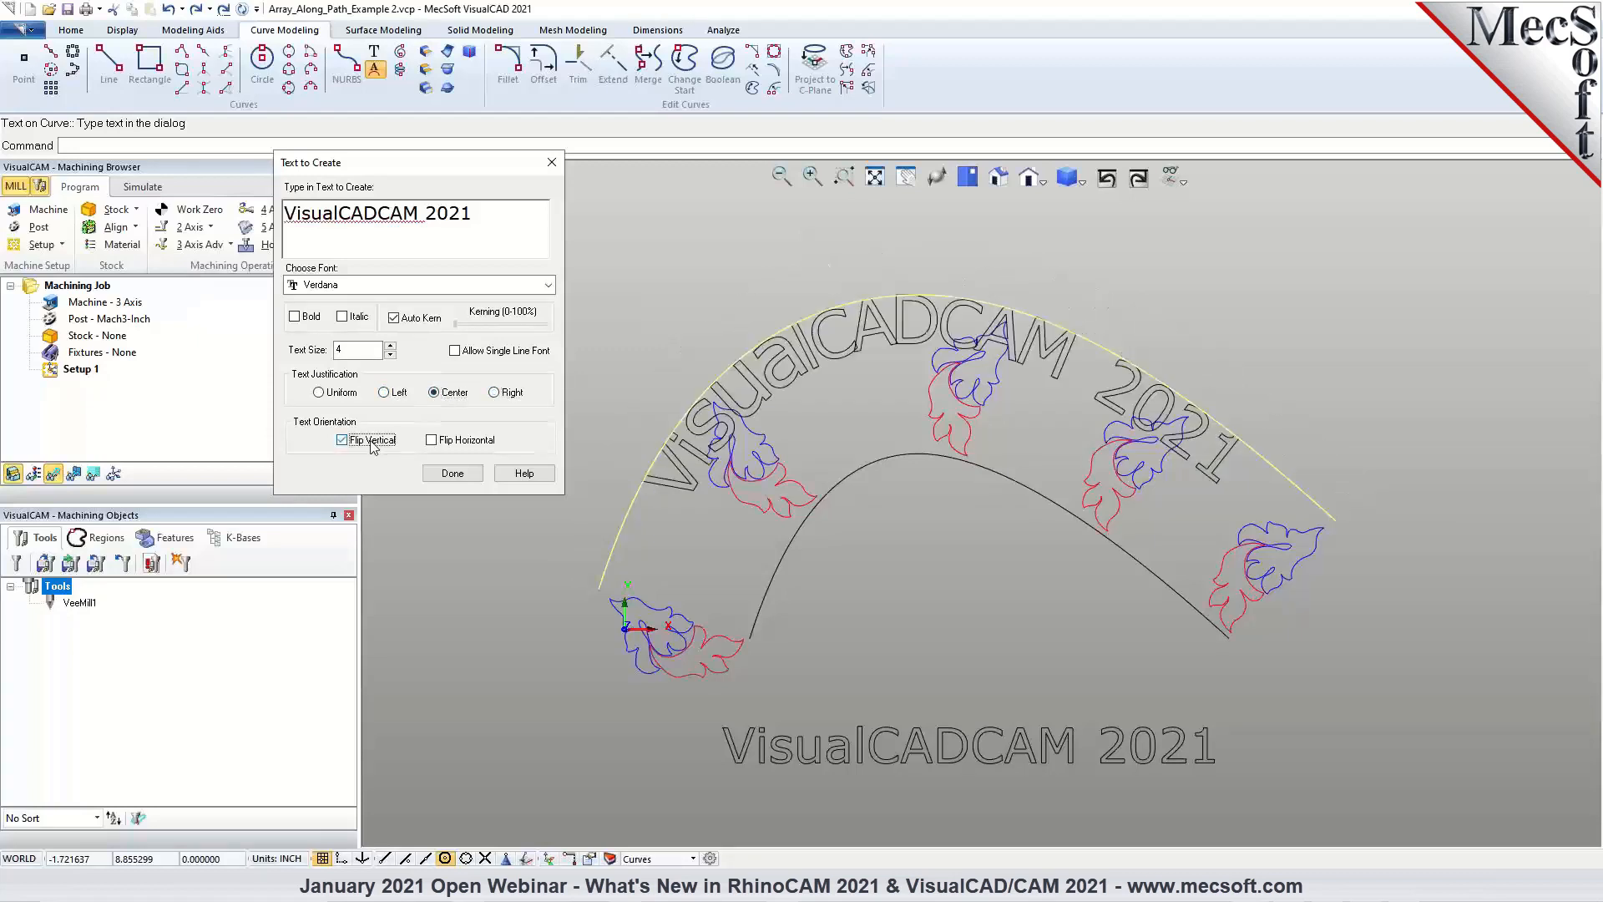
left_click(372, 442)
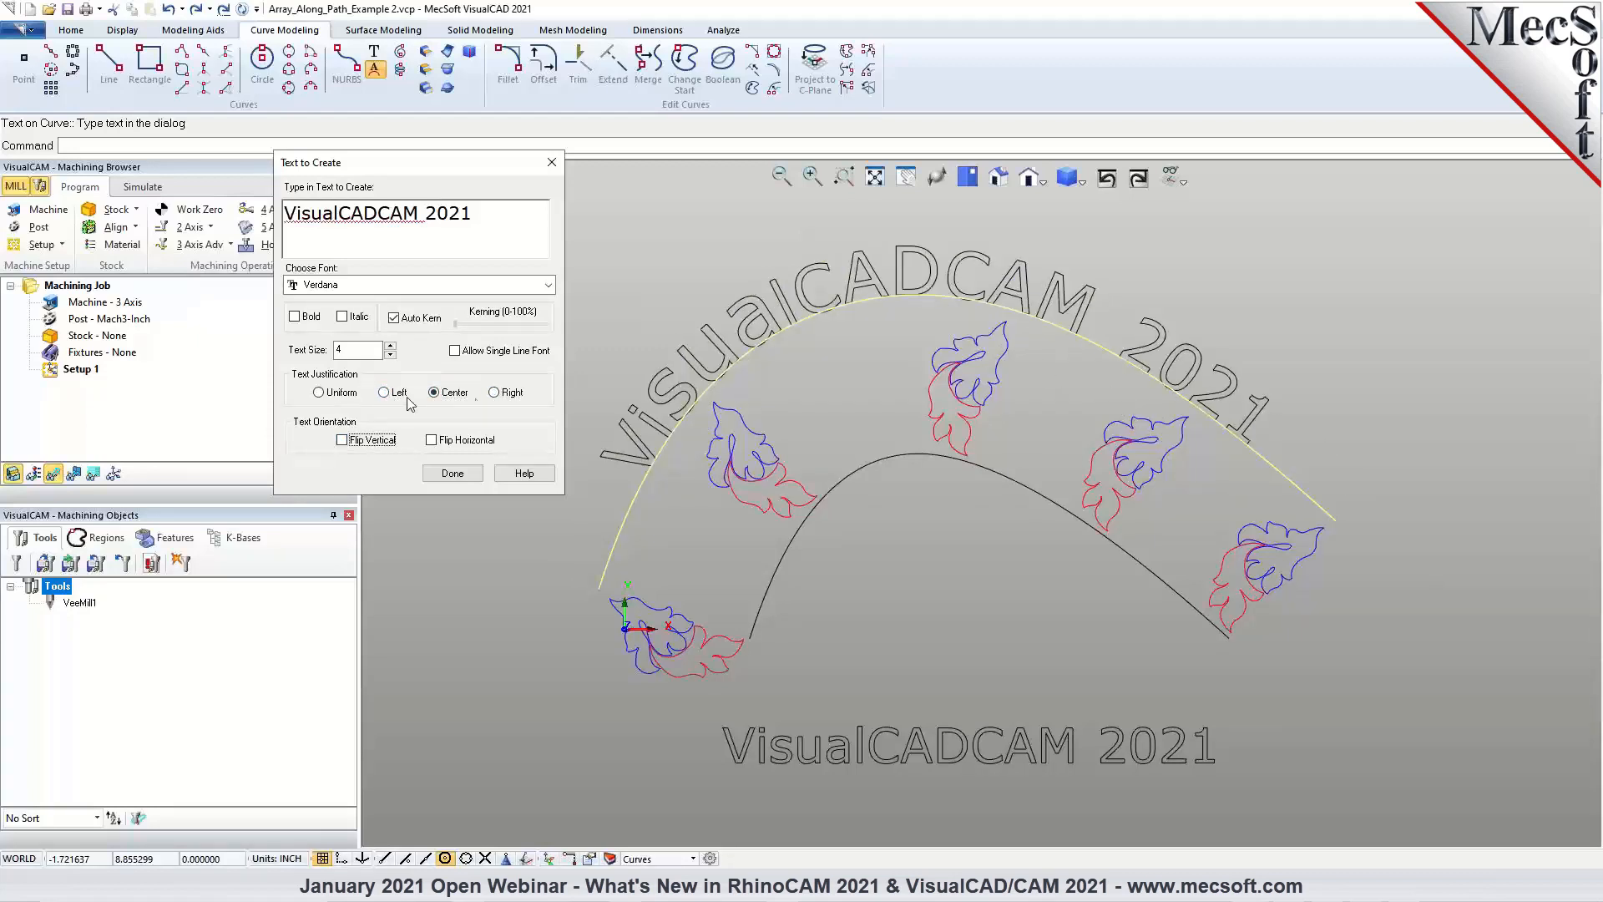
left_click(452, 473)
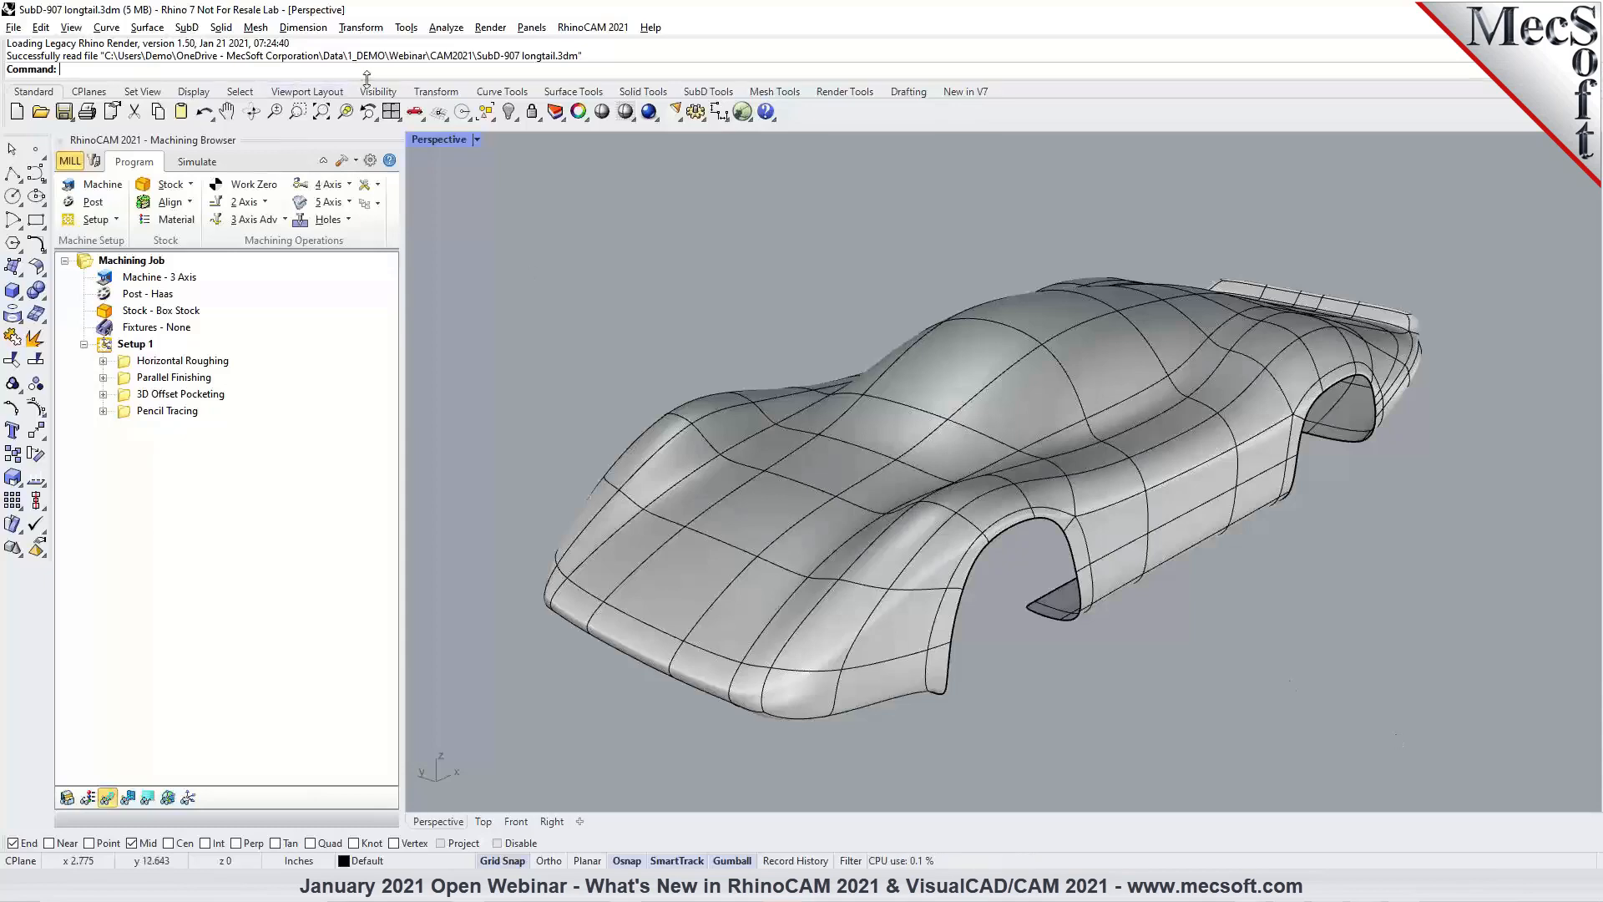
Switch to Rhino 7, show the SubD tools and look over the RhinoCAM 2021 modules with the SubD car body open.
left_click(701, 93)
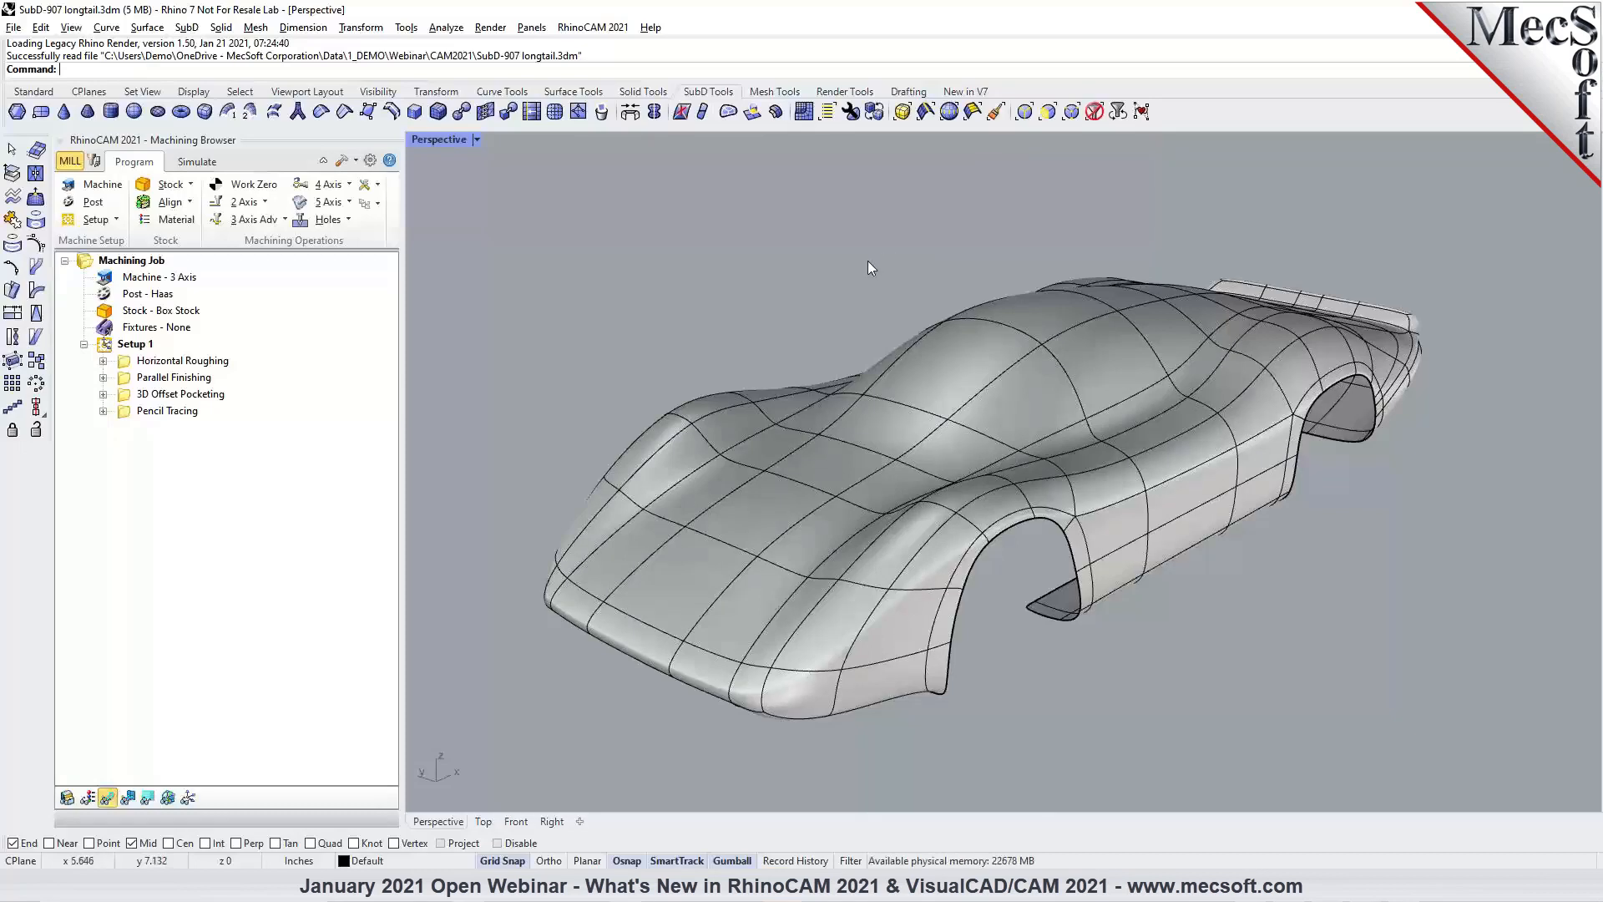
left_click(600, 27)
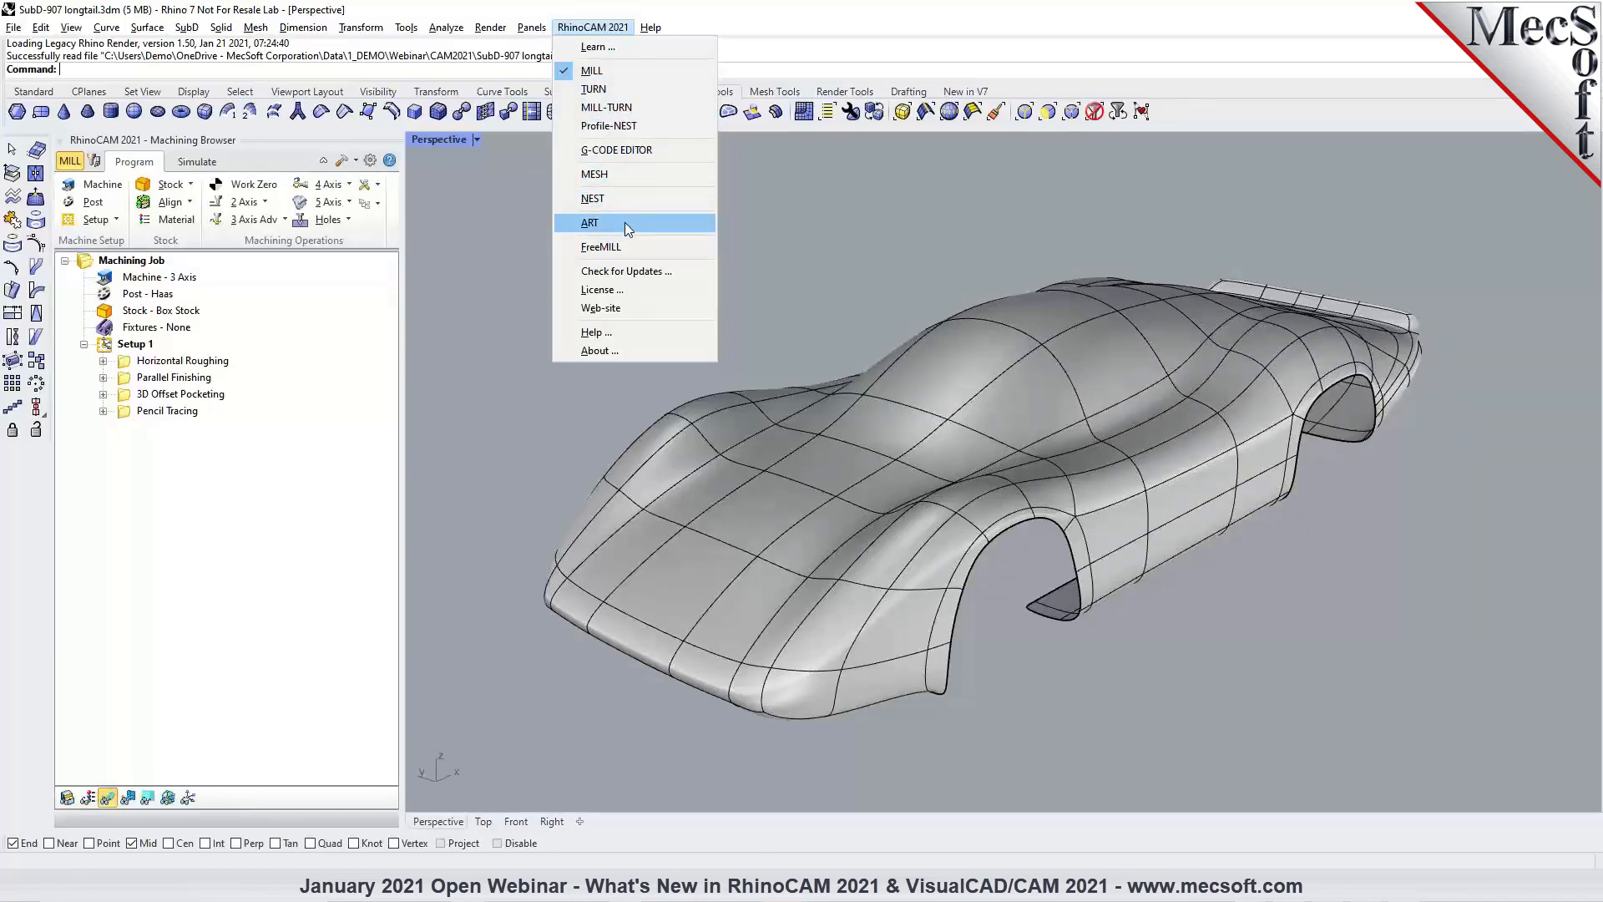
left_click(820, 239)
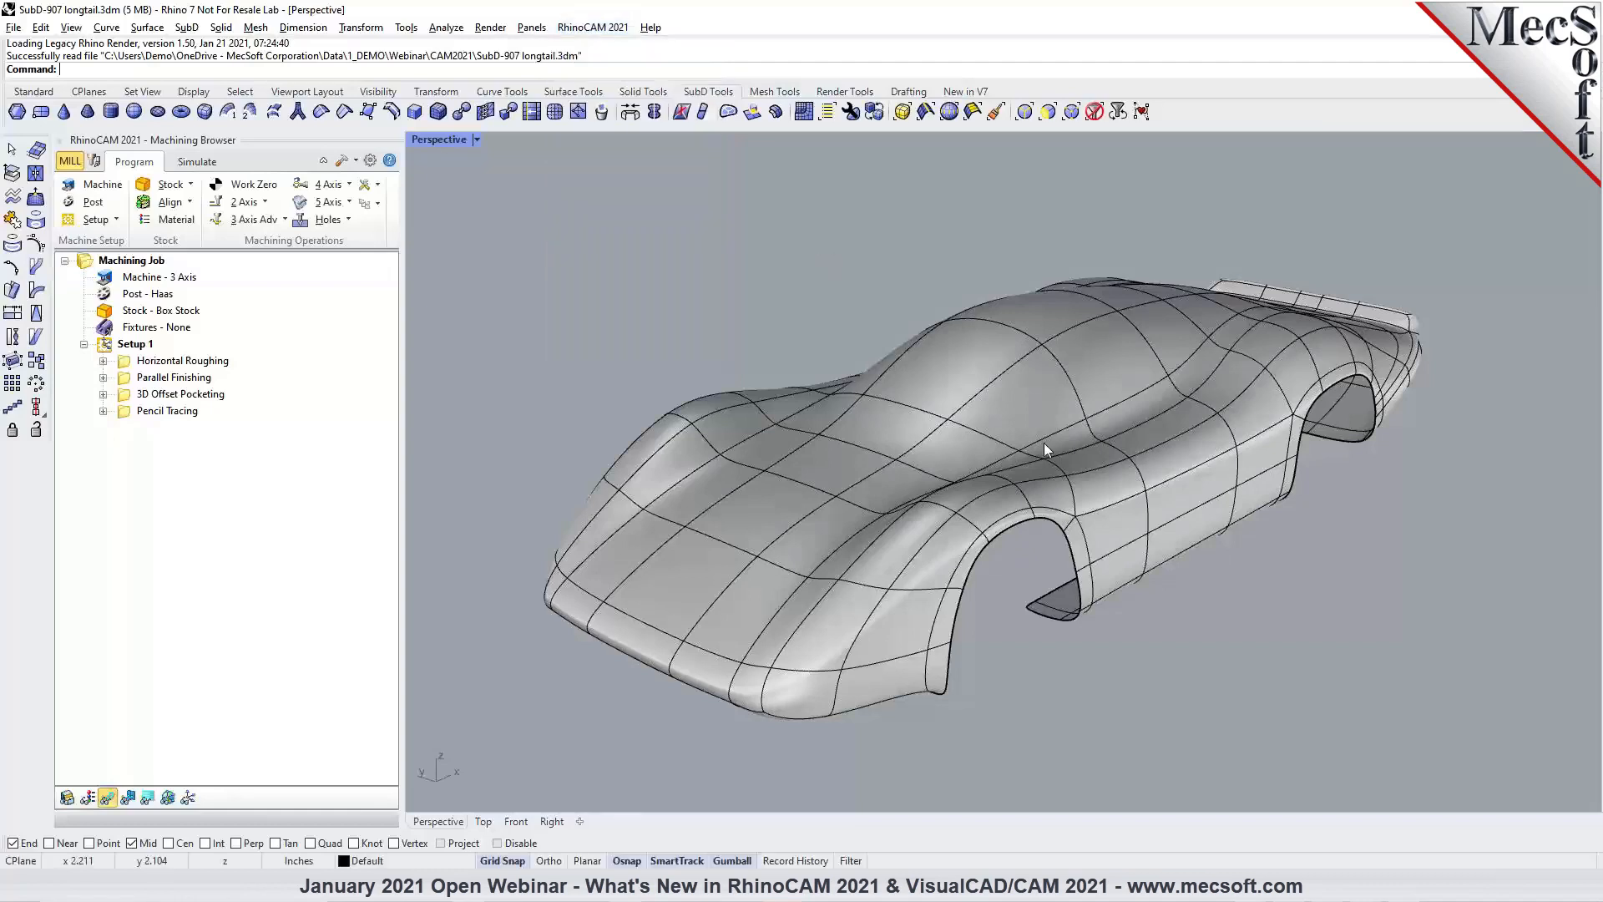
mouse_move(1184, 534)
right_mouse_down()
mouse_move(1119, 544)
mouse_move(1190, 546)
right_mouse_up()
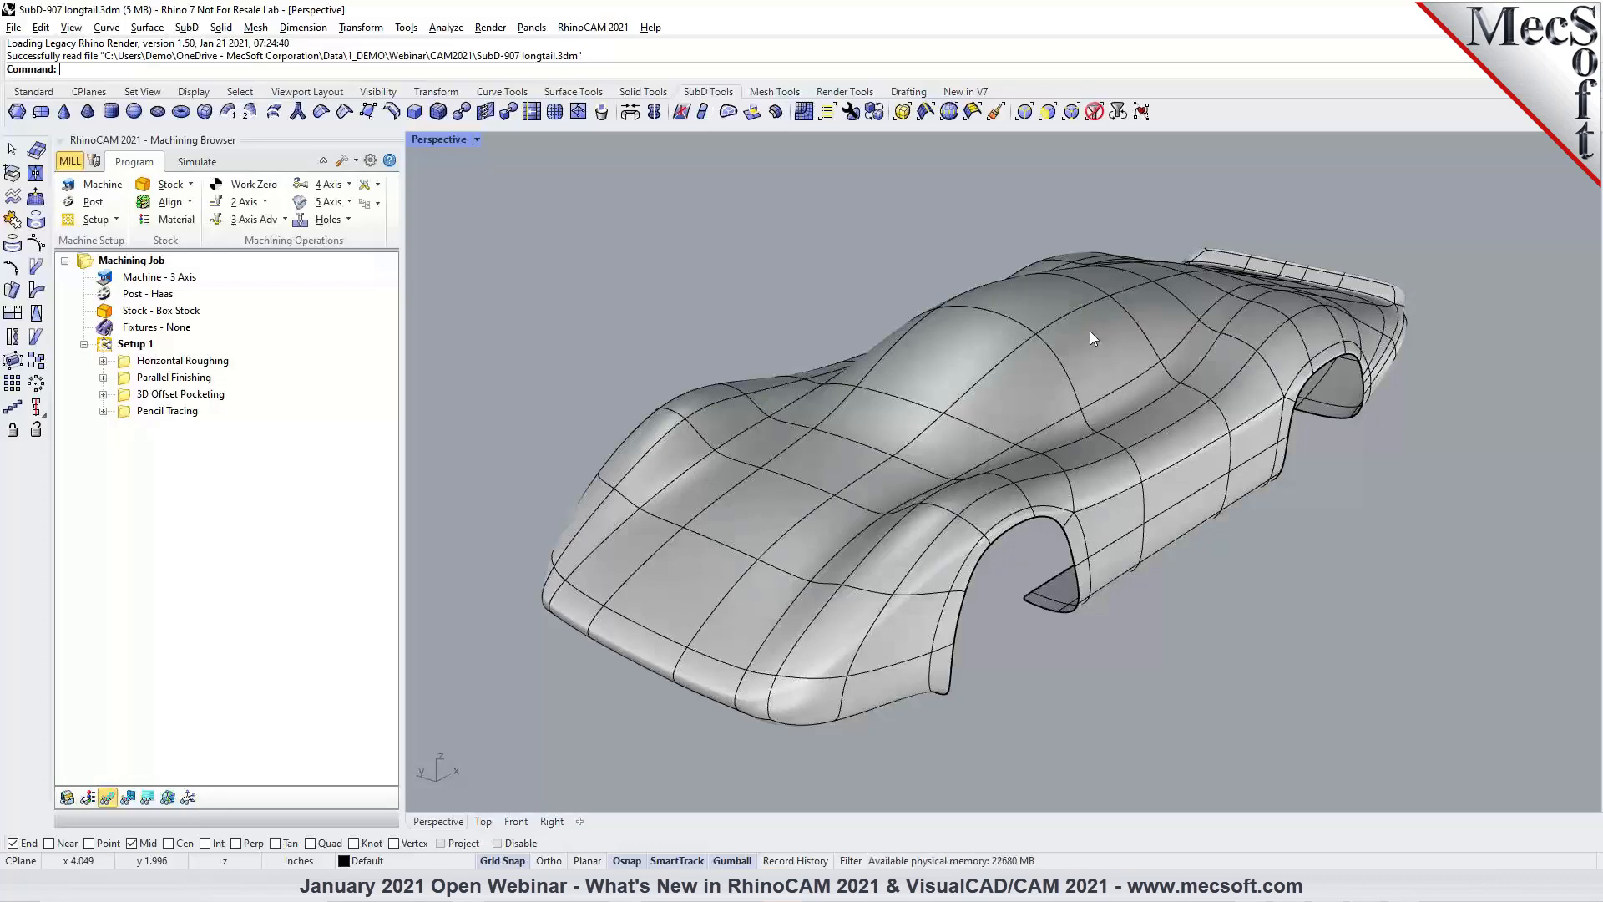
Review the toolpaths of Horizontal Roughing, Parallel Finishing, 3D Offset Pocketing and Pencil Tracing under Setup 1 on the car body.
left_click(133, 364)
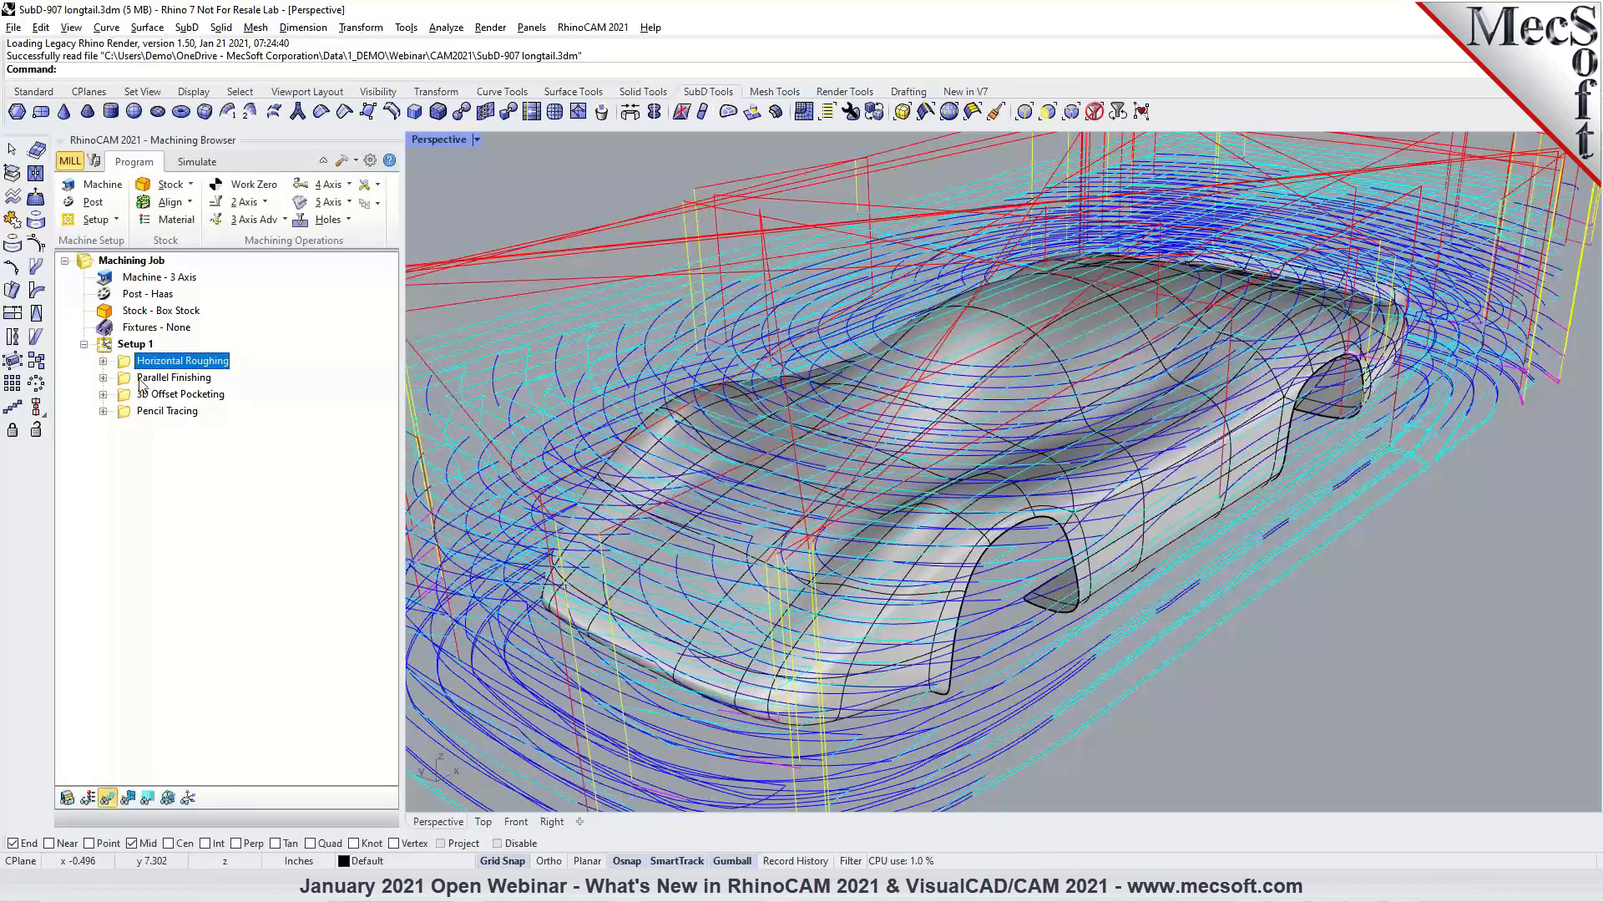
left_click(140, 381)
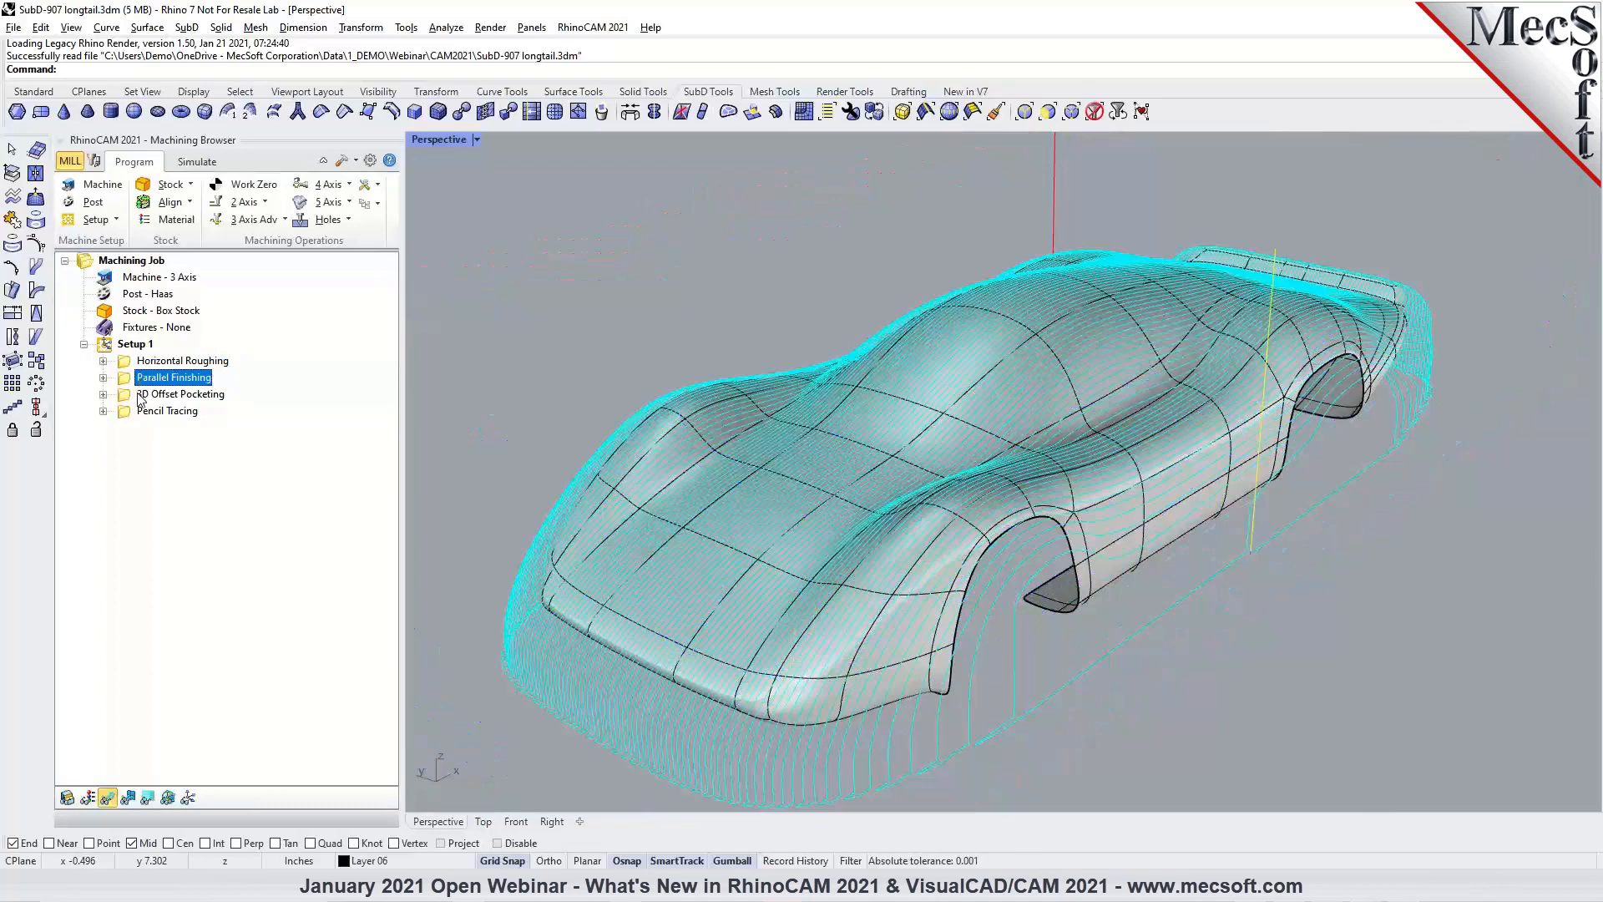
left_click(140, 397)
left_click(143, 413)
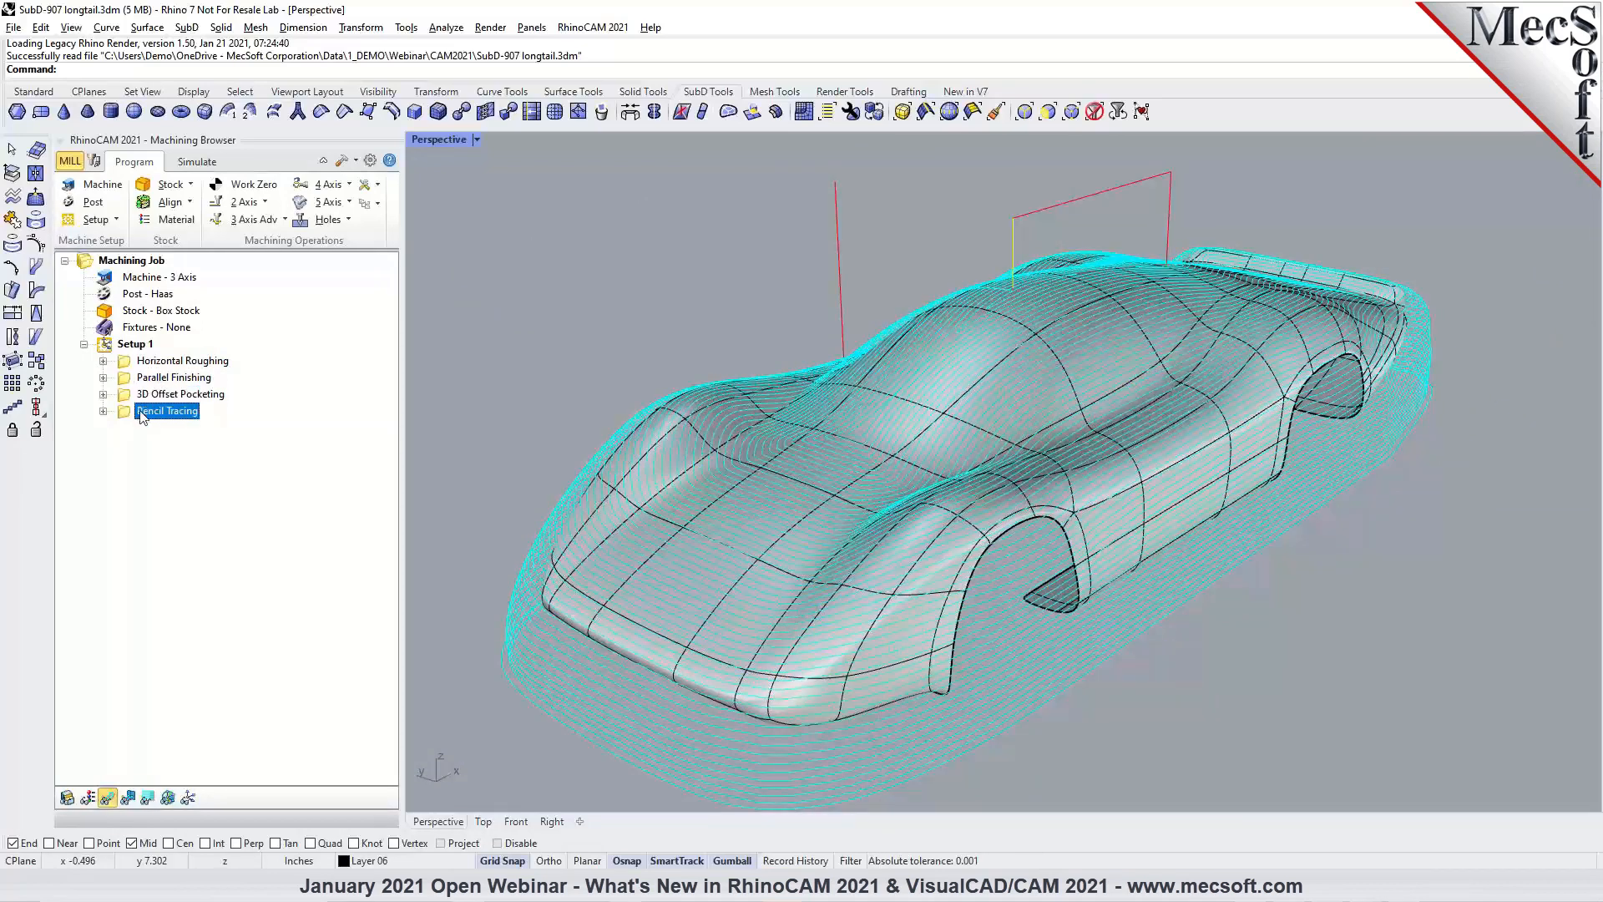
left_click(137, 364)
left_click(132, 348)
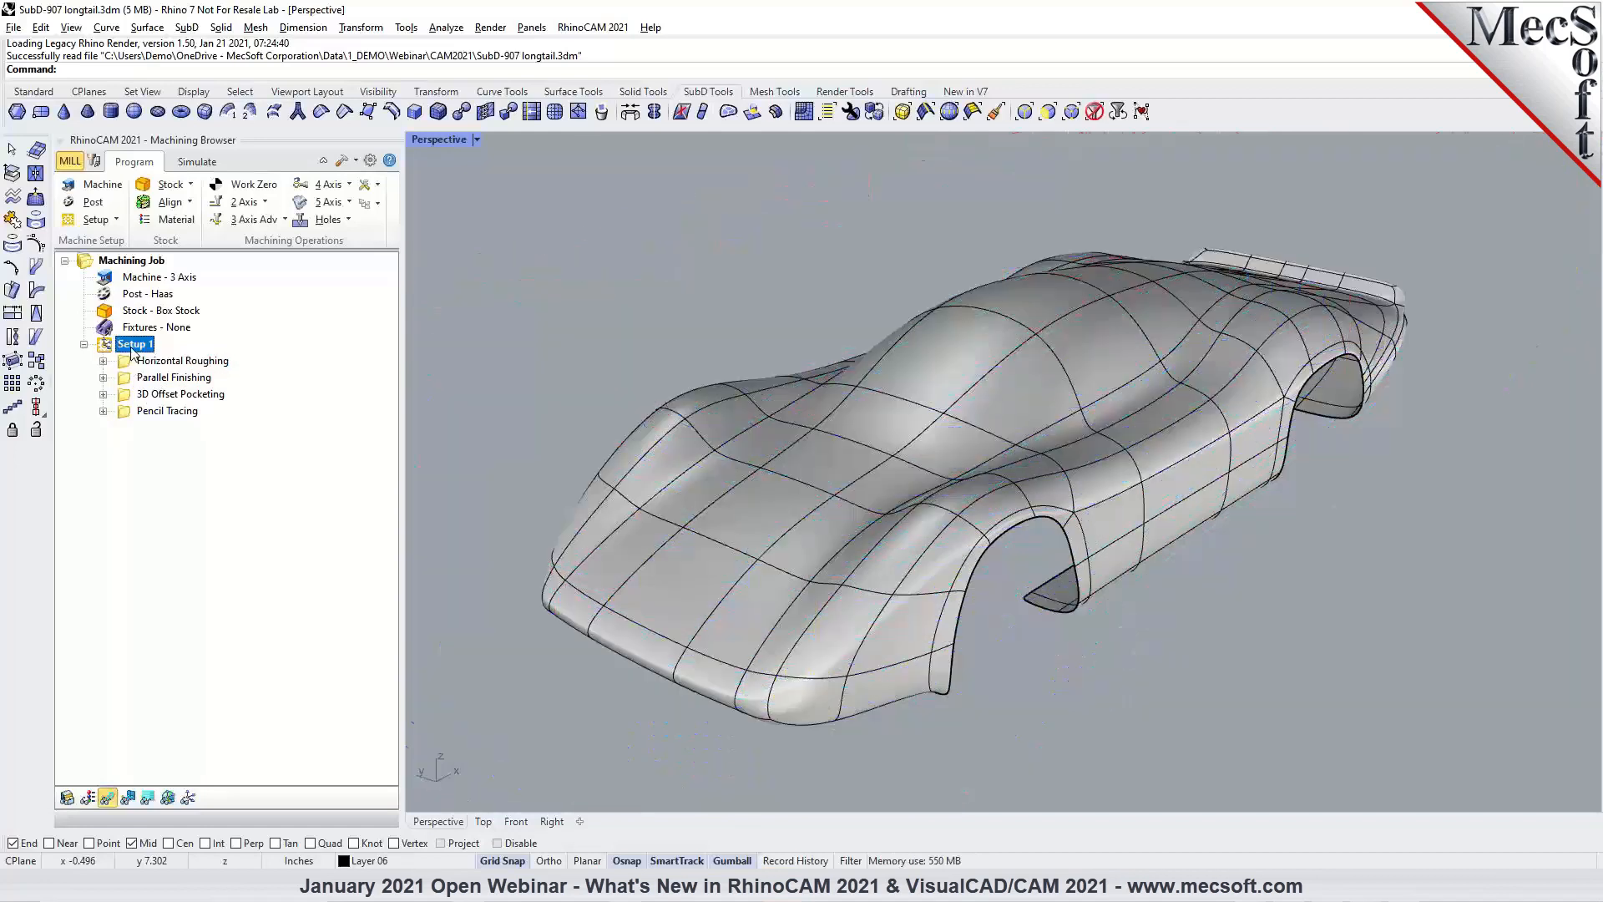
left_click(135, 365)
Simulate the Setup 1 toolpaths on the car body with Simulate by Moves enabled.
left_click(197, 161)
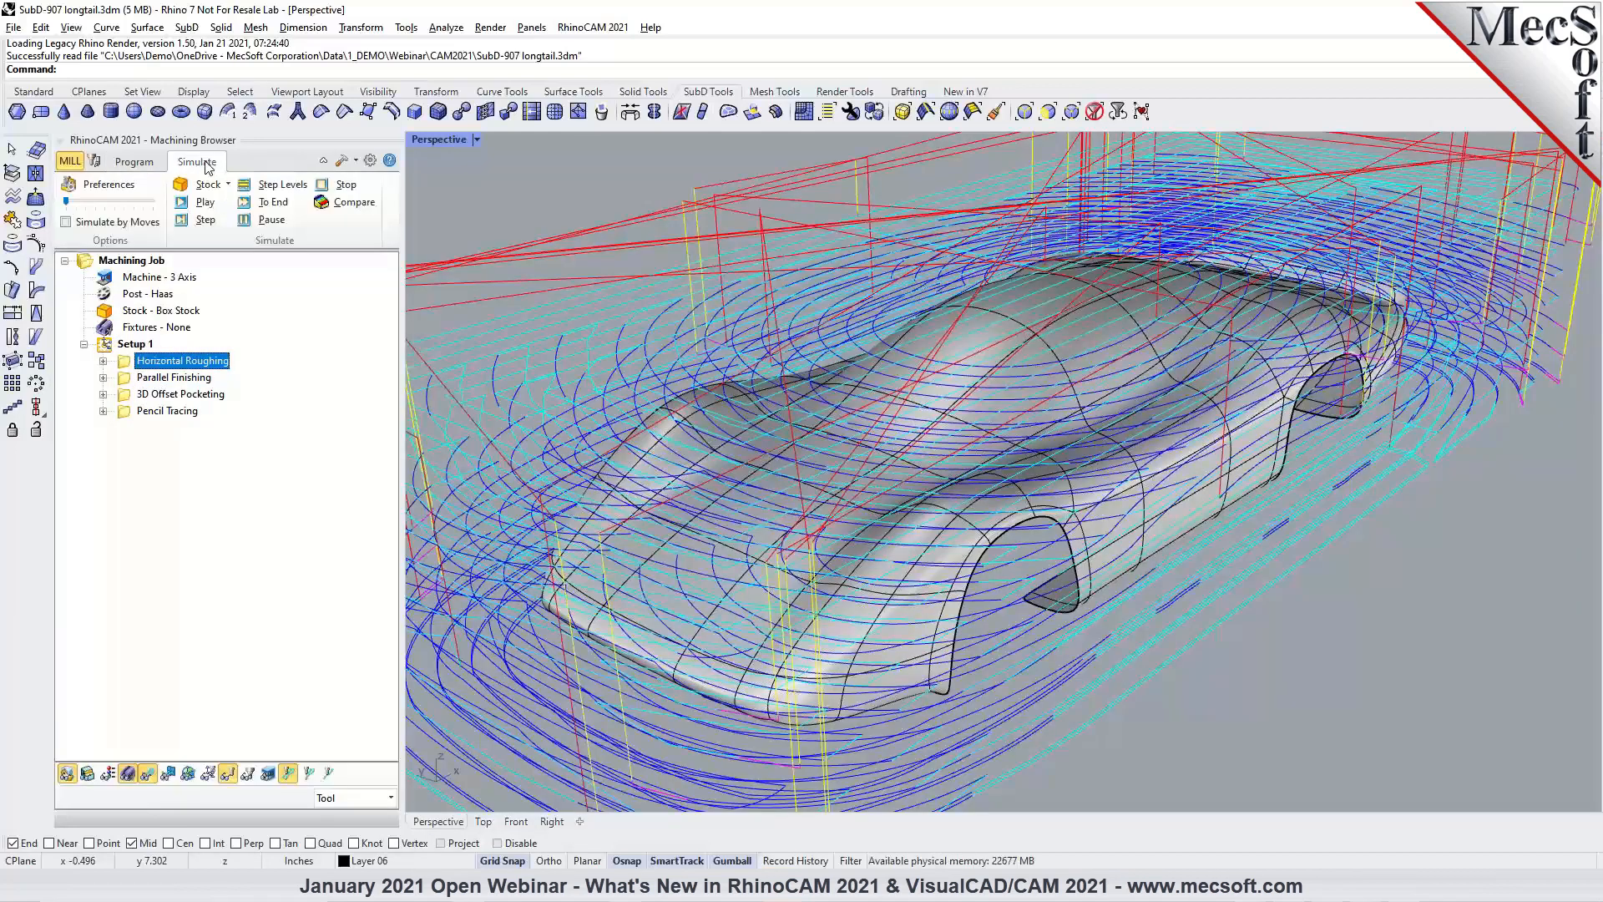
left_click(135, 344)
left_click(107, 223)
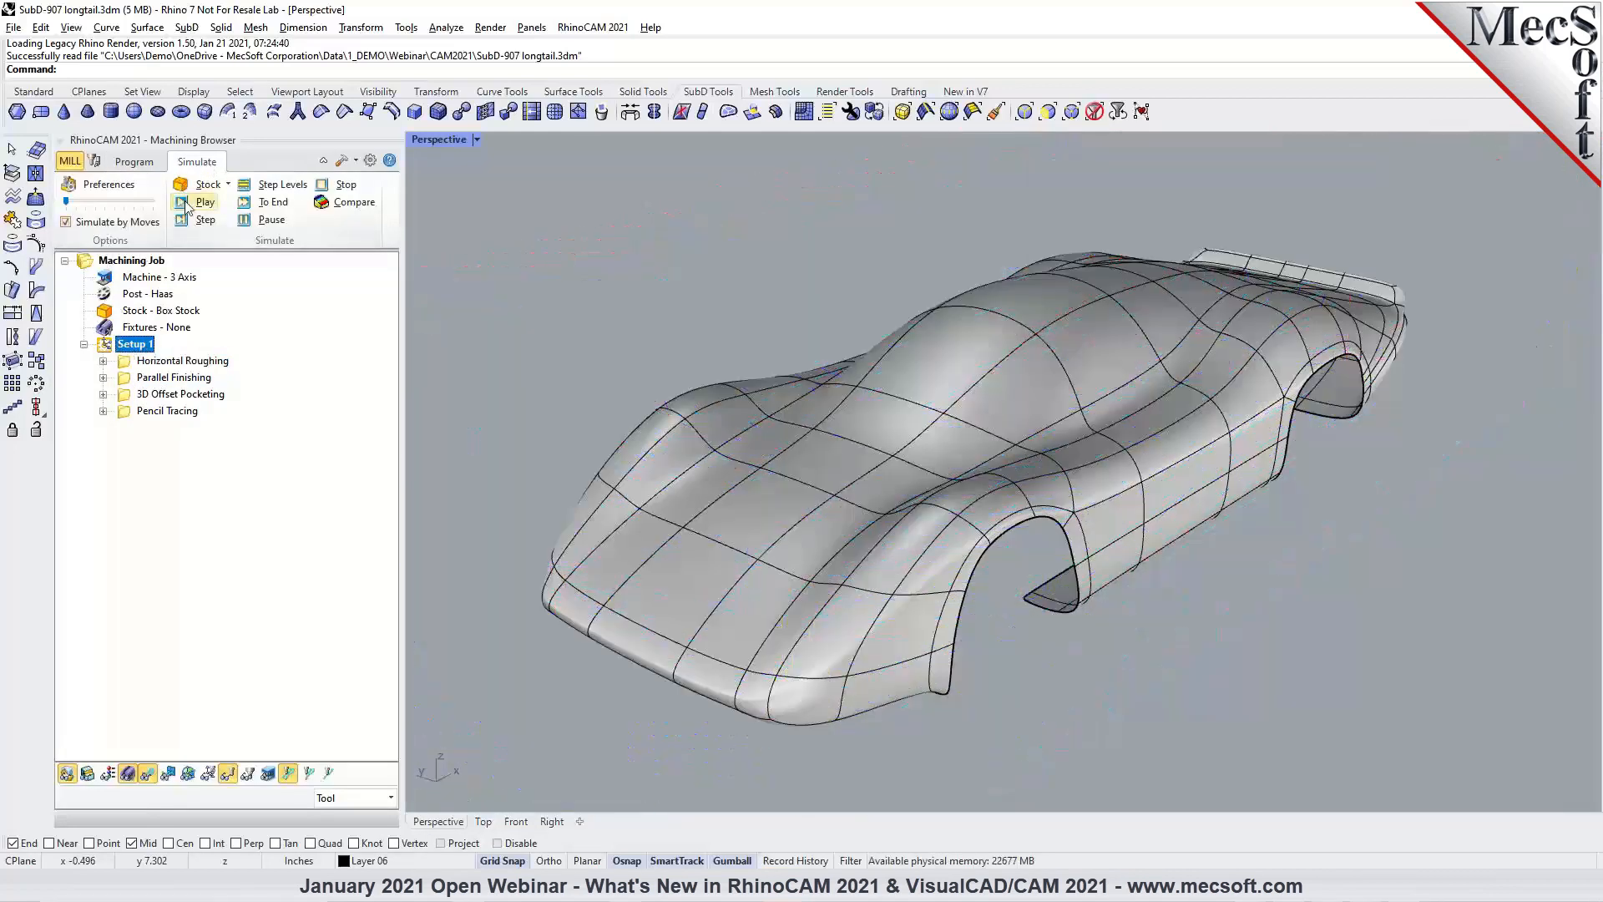
left_click(189, 208)
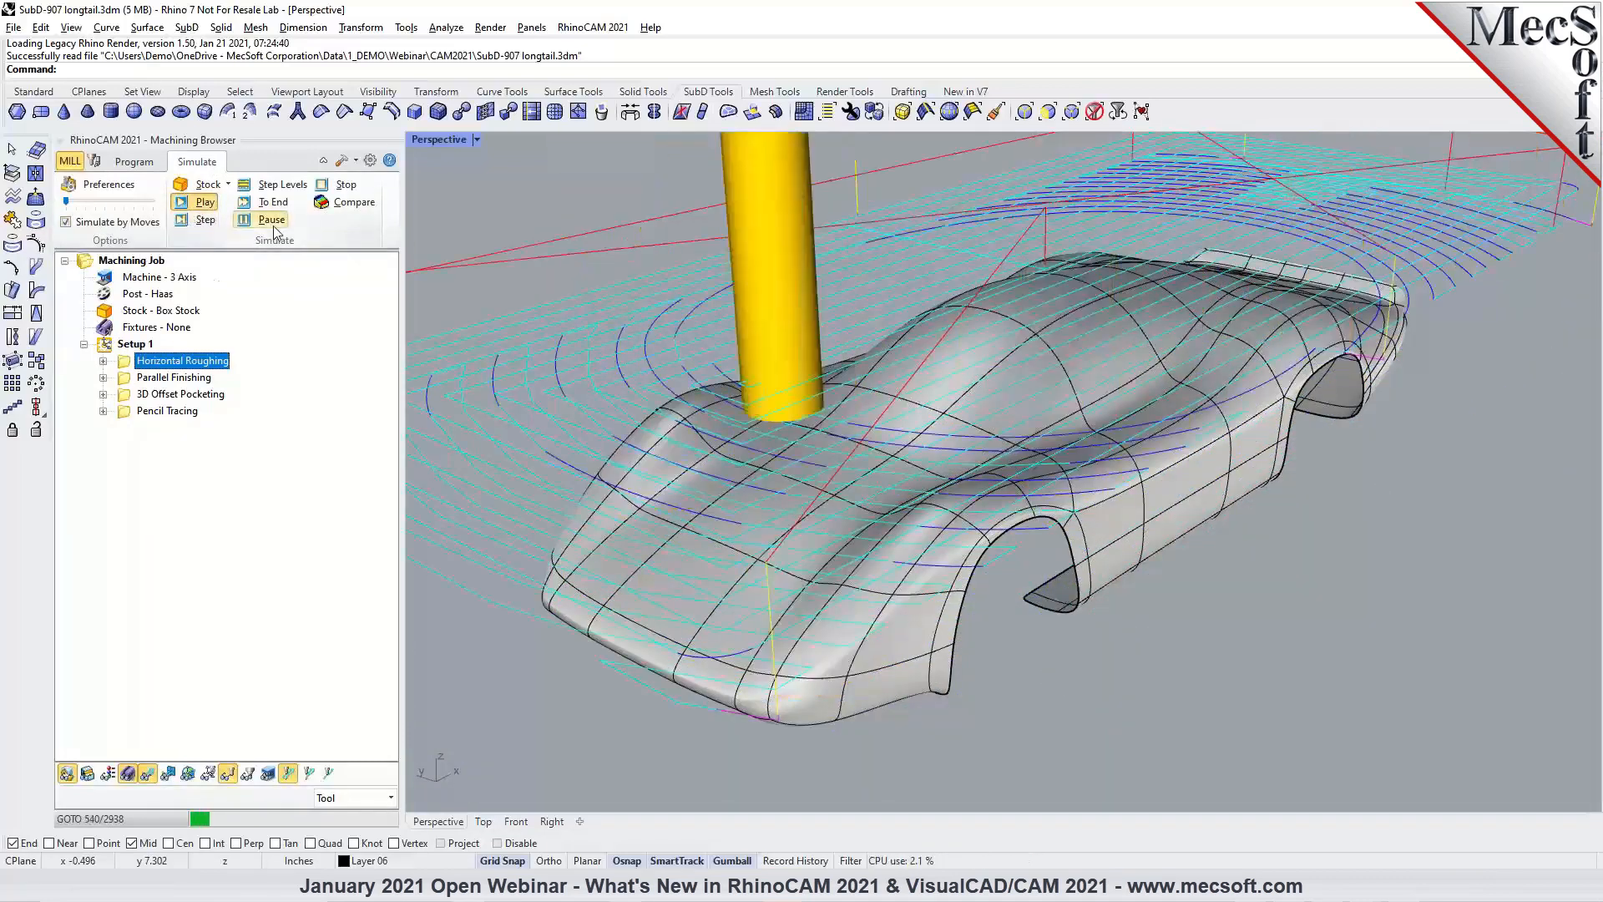
Display the box stock and simulate Setup 1 again with material removal from it.
left_click(136, 345)
left_click(86, 773)
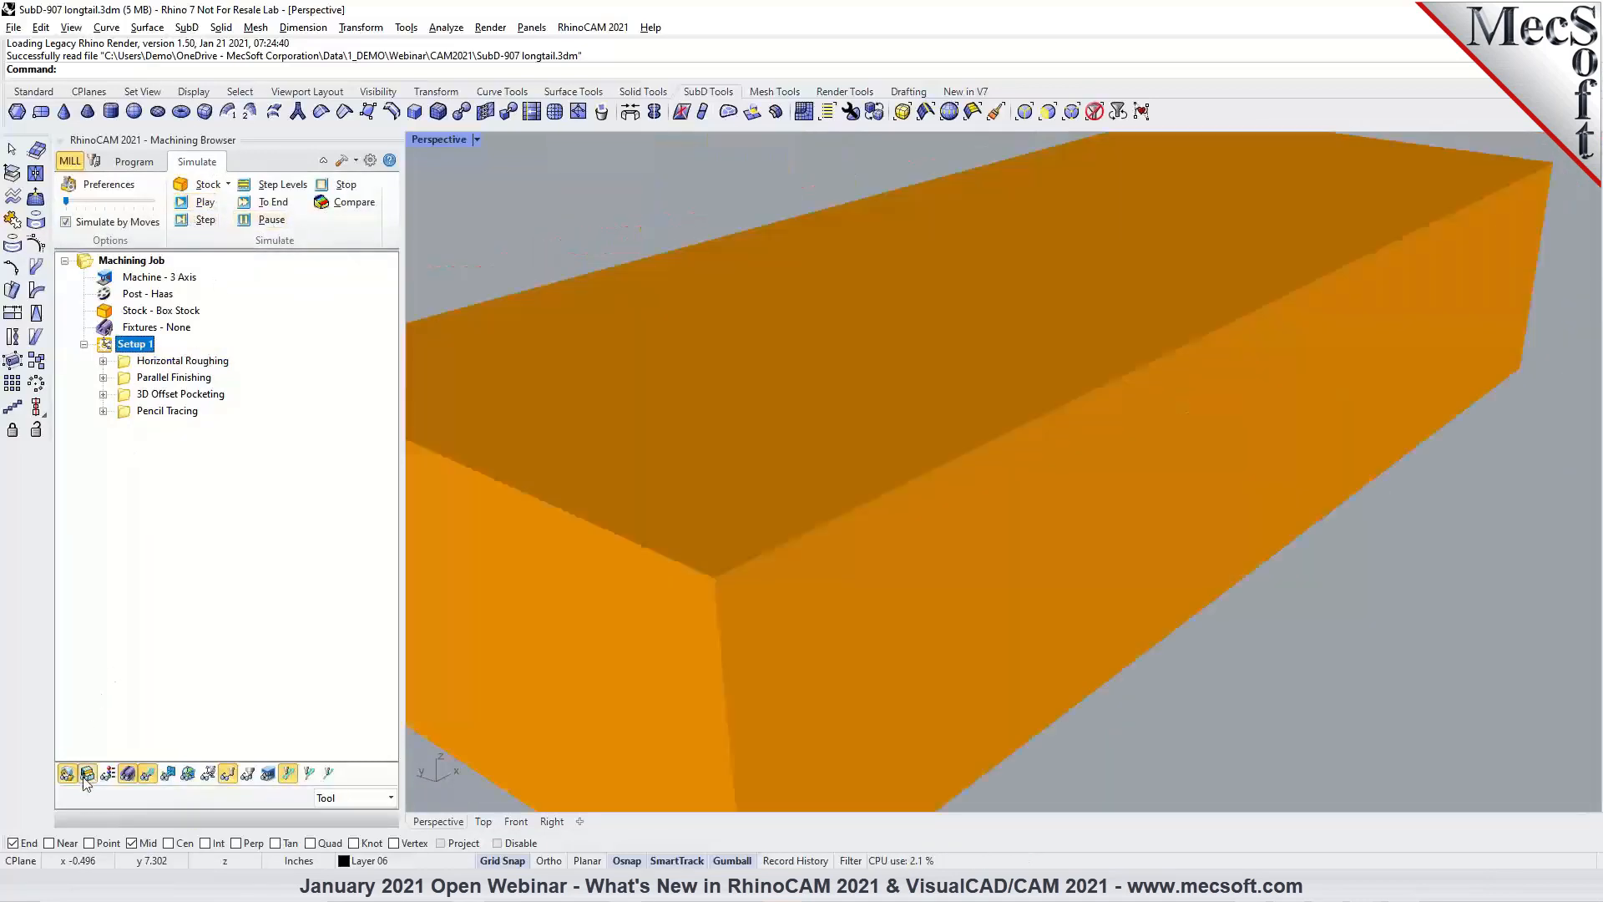
left_click(200, 202)
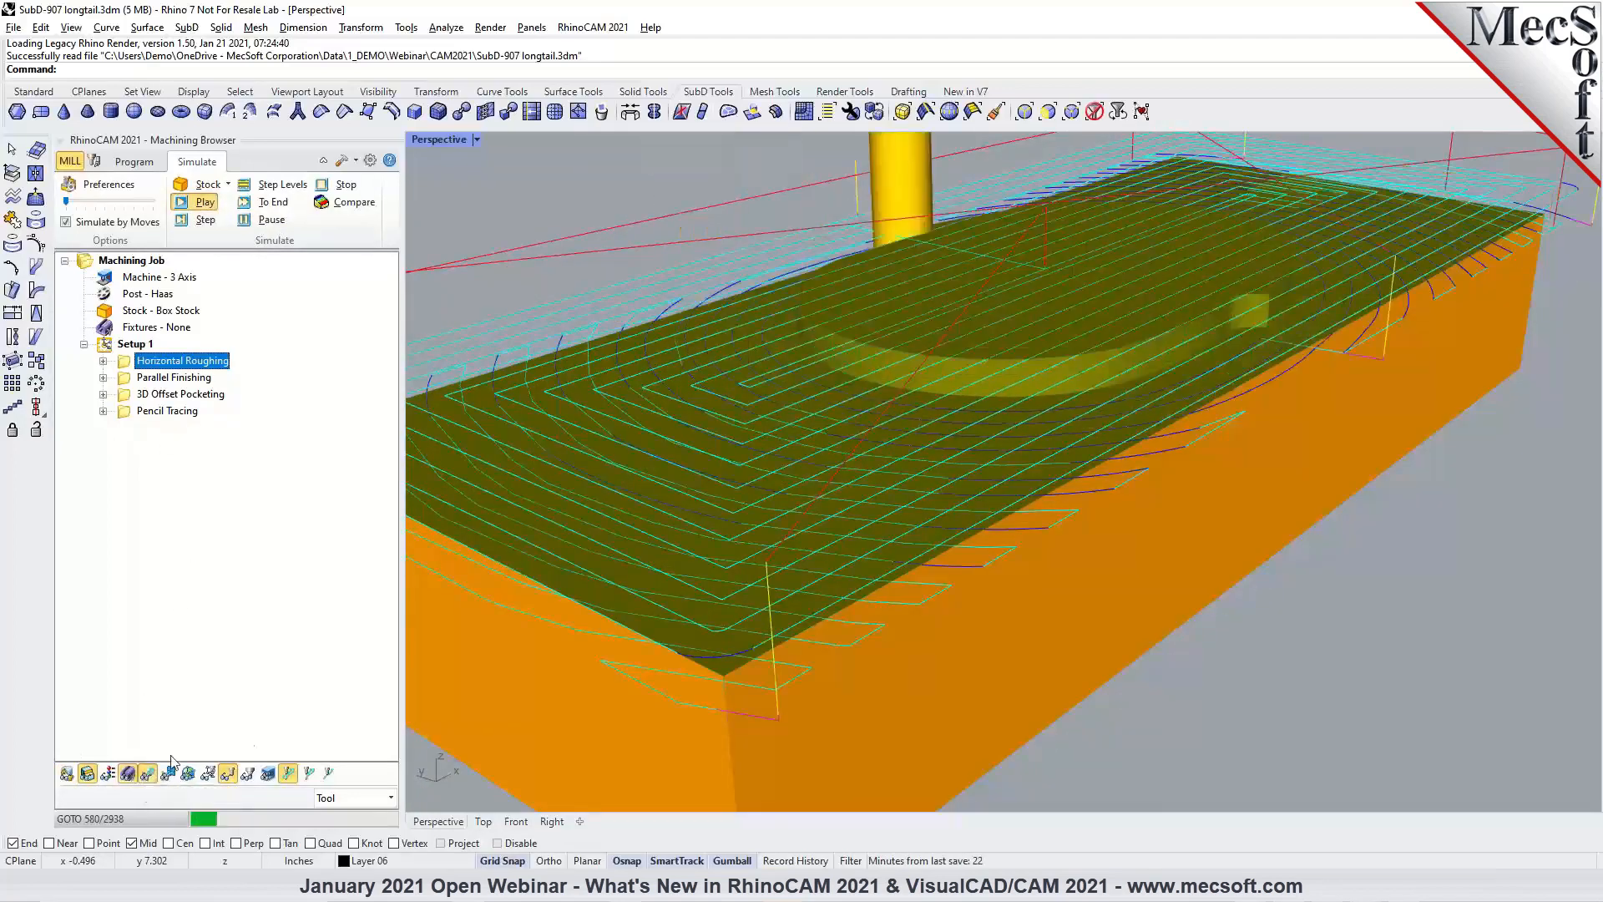
Hide the toolpaths, raise the simulation speed and run the Setup 1 material removal on the car body through Pencil Tracing.
left_click(148, 774)
scroll(745, 589, "down", 4)
left_click_drag(62, 201, 134, 202)
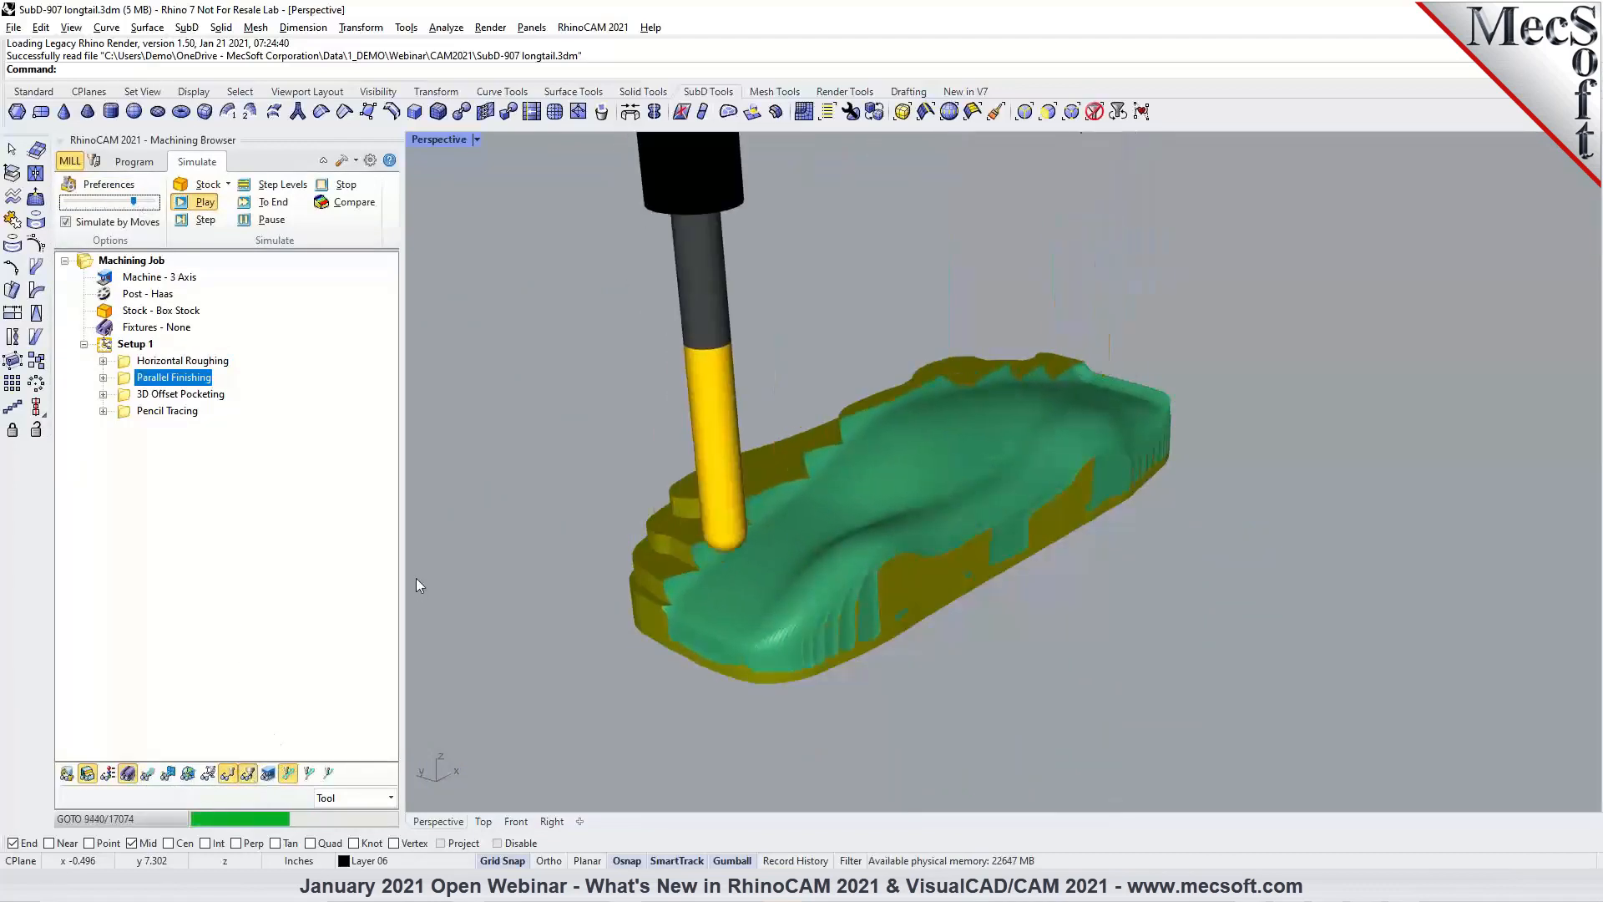
right_click_drag(906, 598, 1047, 589)
right_click_drag(820, 754, 692, 750)
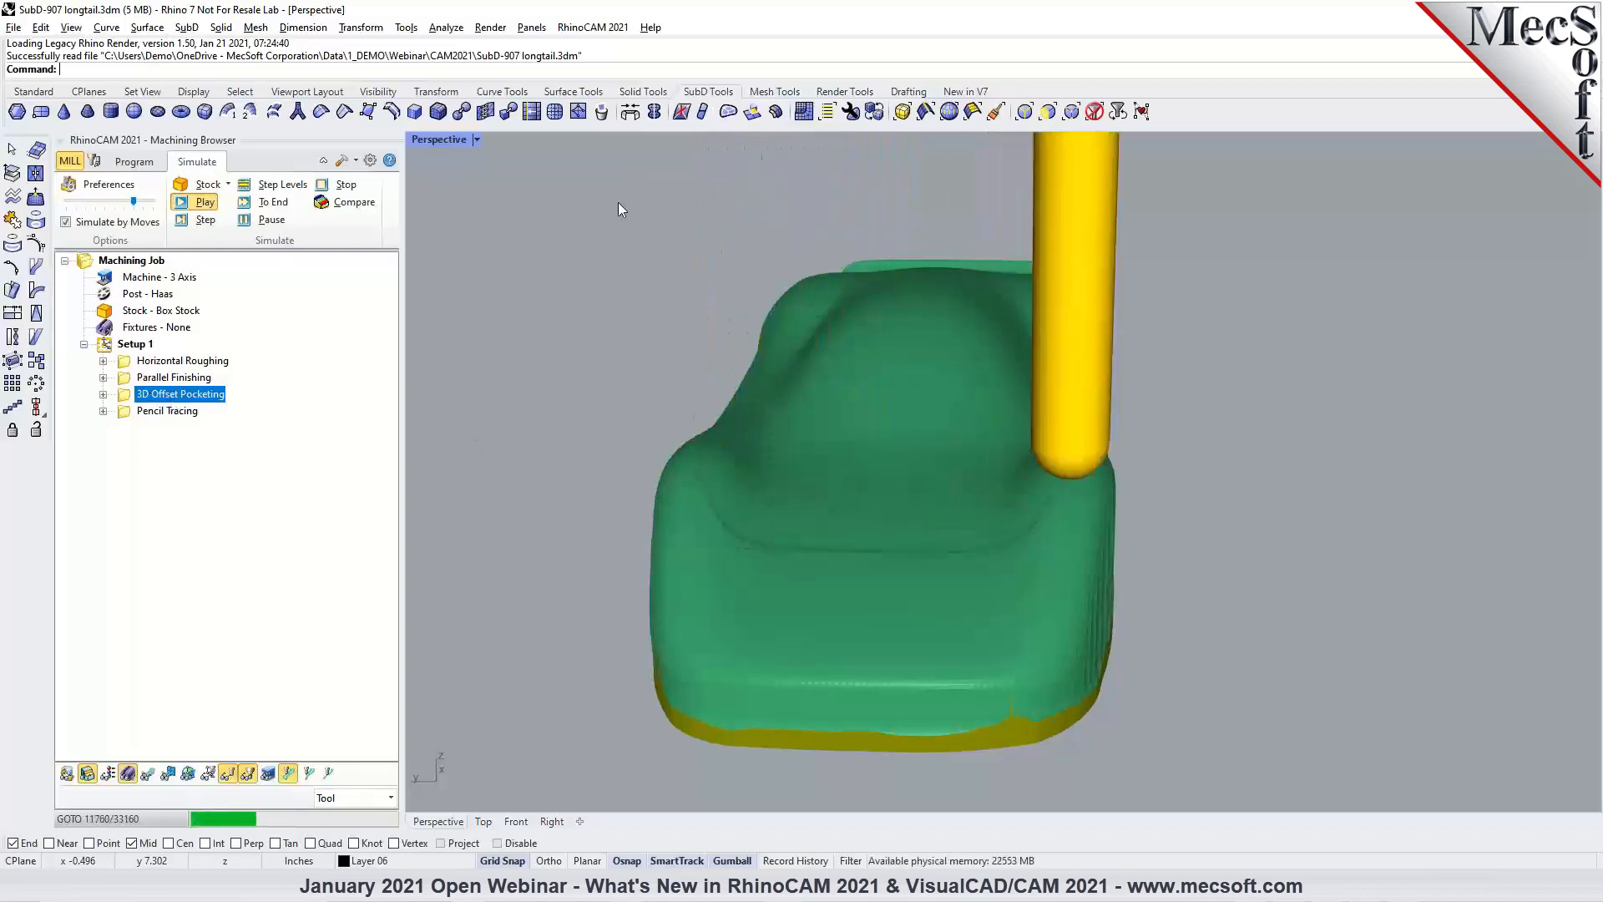
left_click_drag(144, 204, 154, 205)
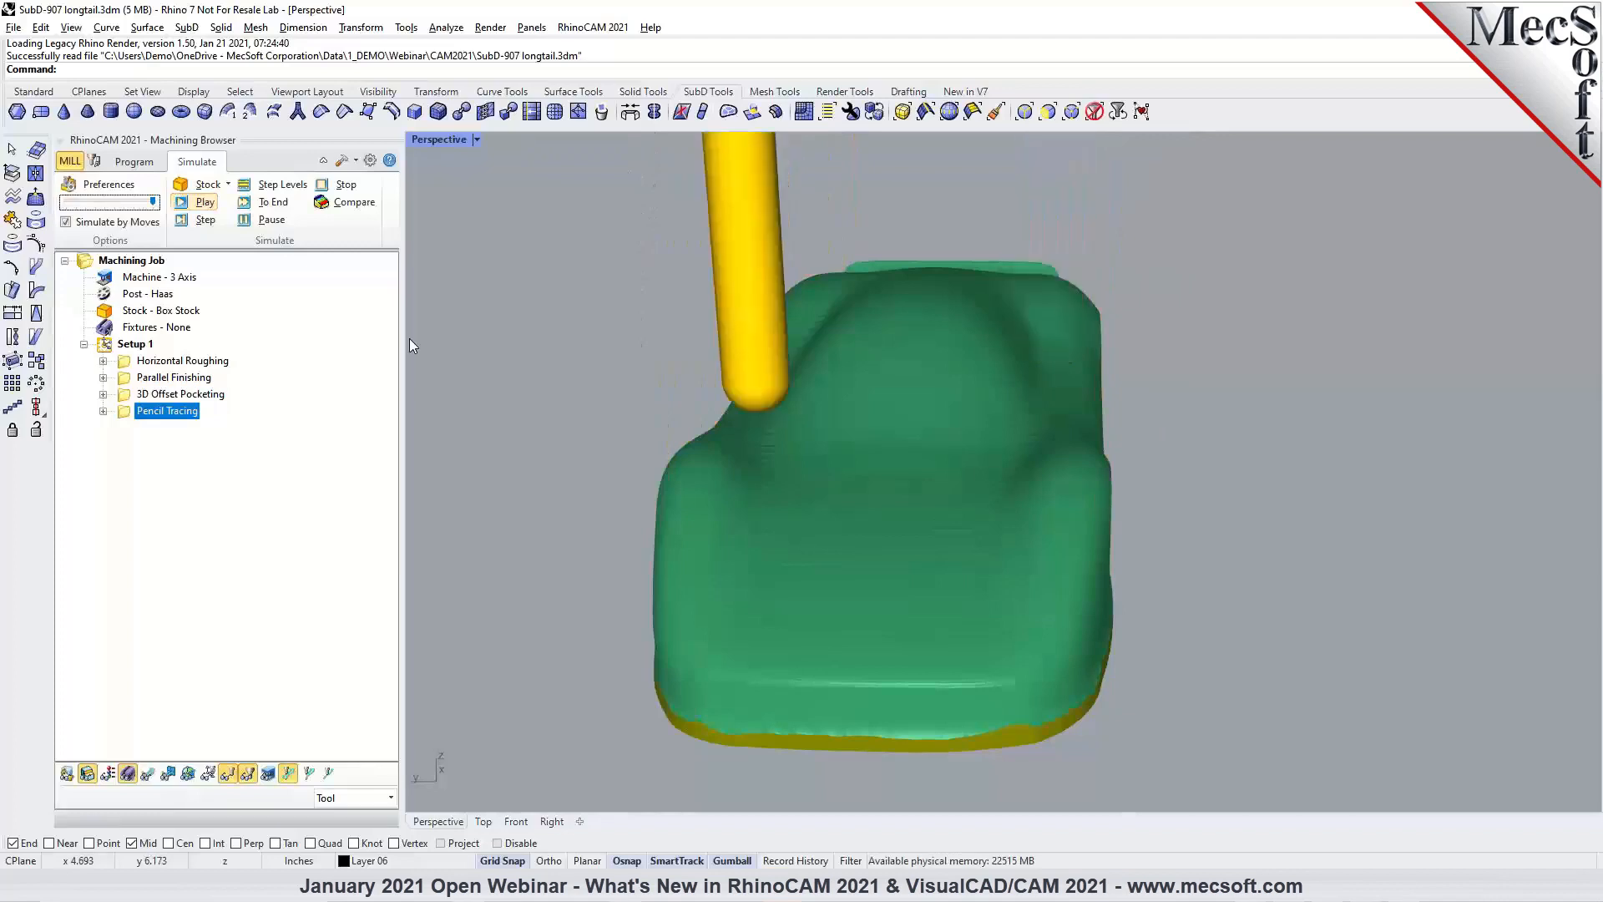
right_click_drag(1135, 476, 1153, 475)
Return to programming with the Parallel Finishing operation selected and restrict the selection filter to surfaces and faces.
left_click(138, 164)
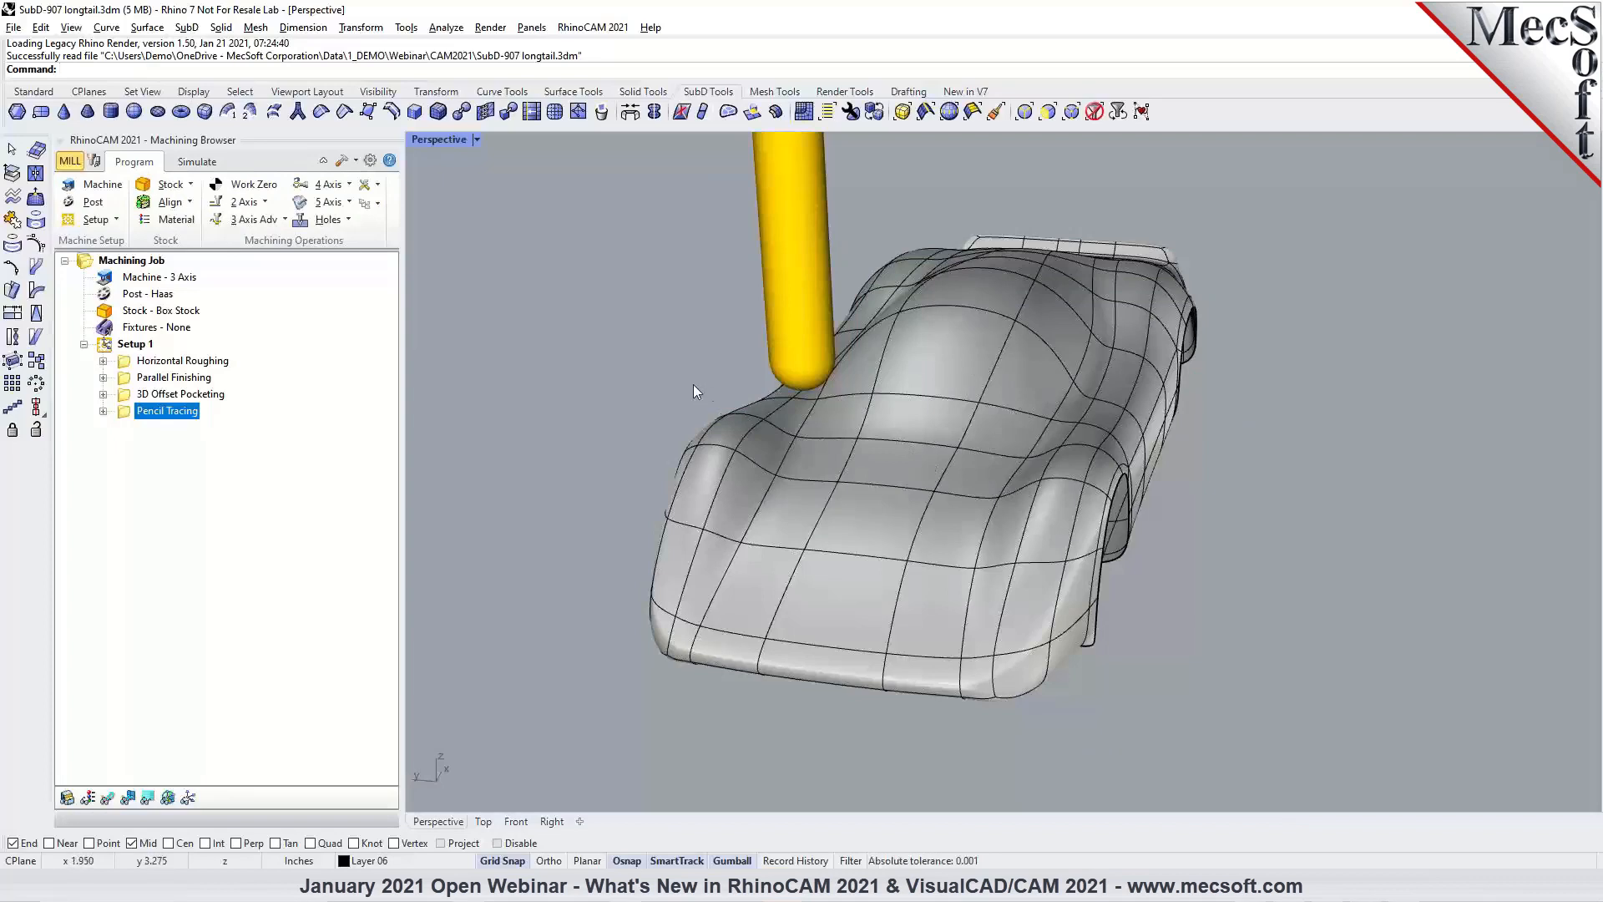
left_click(188, 378)
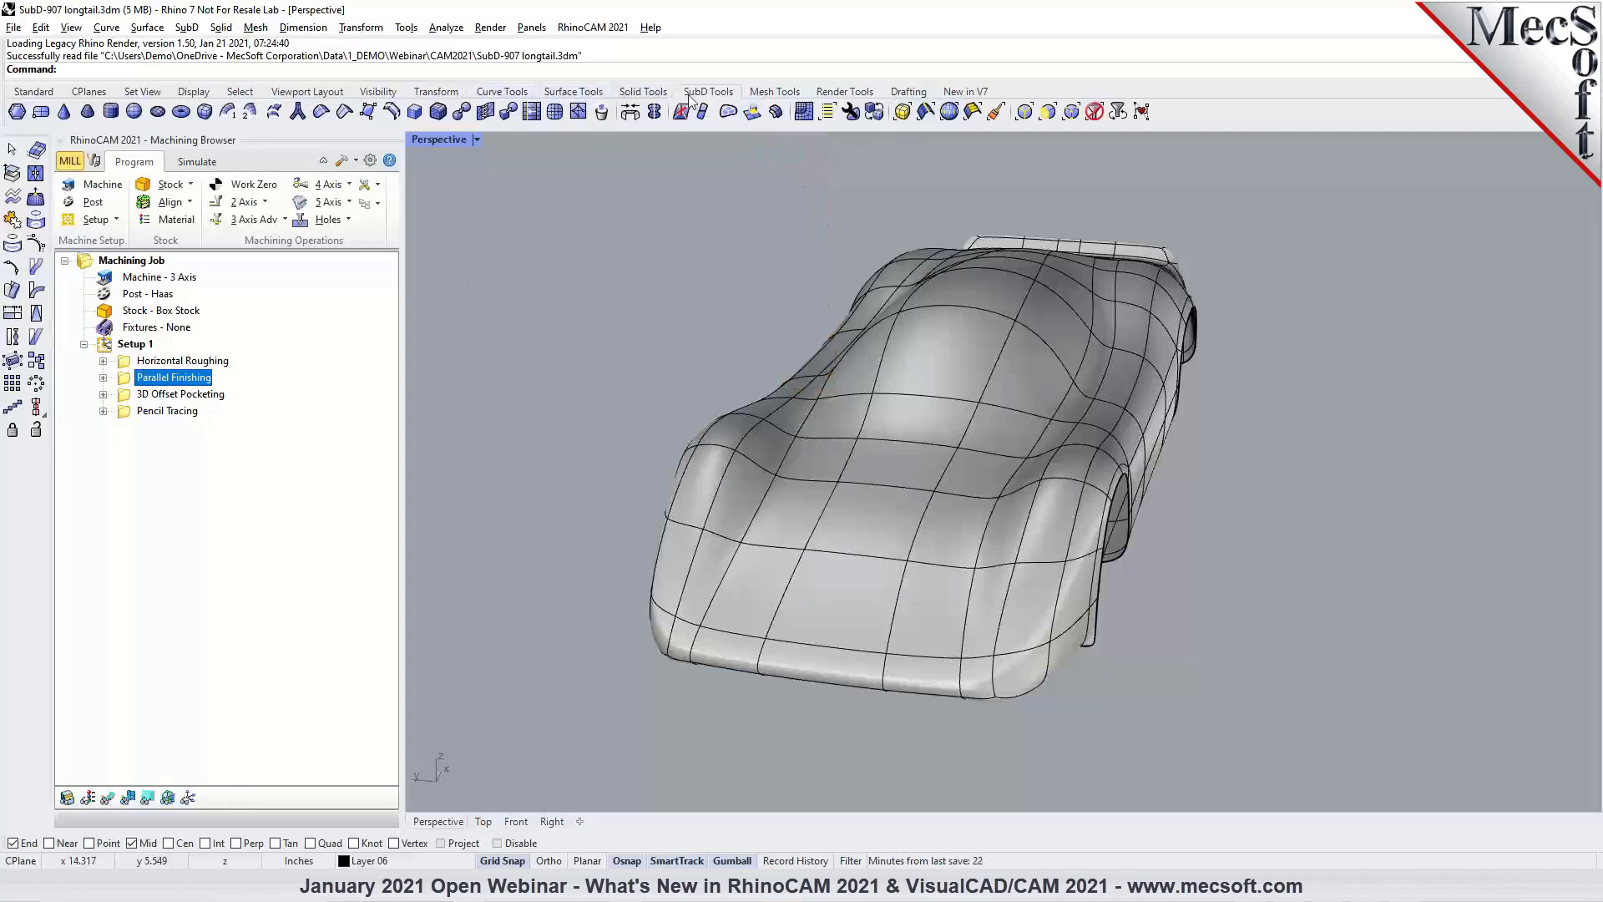
left_click(1048, 112)
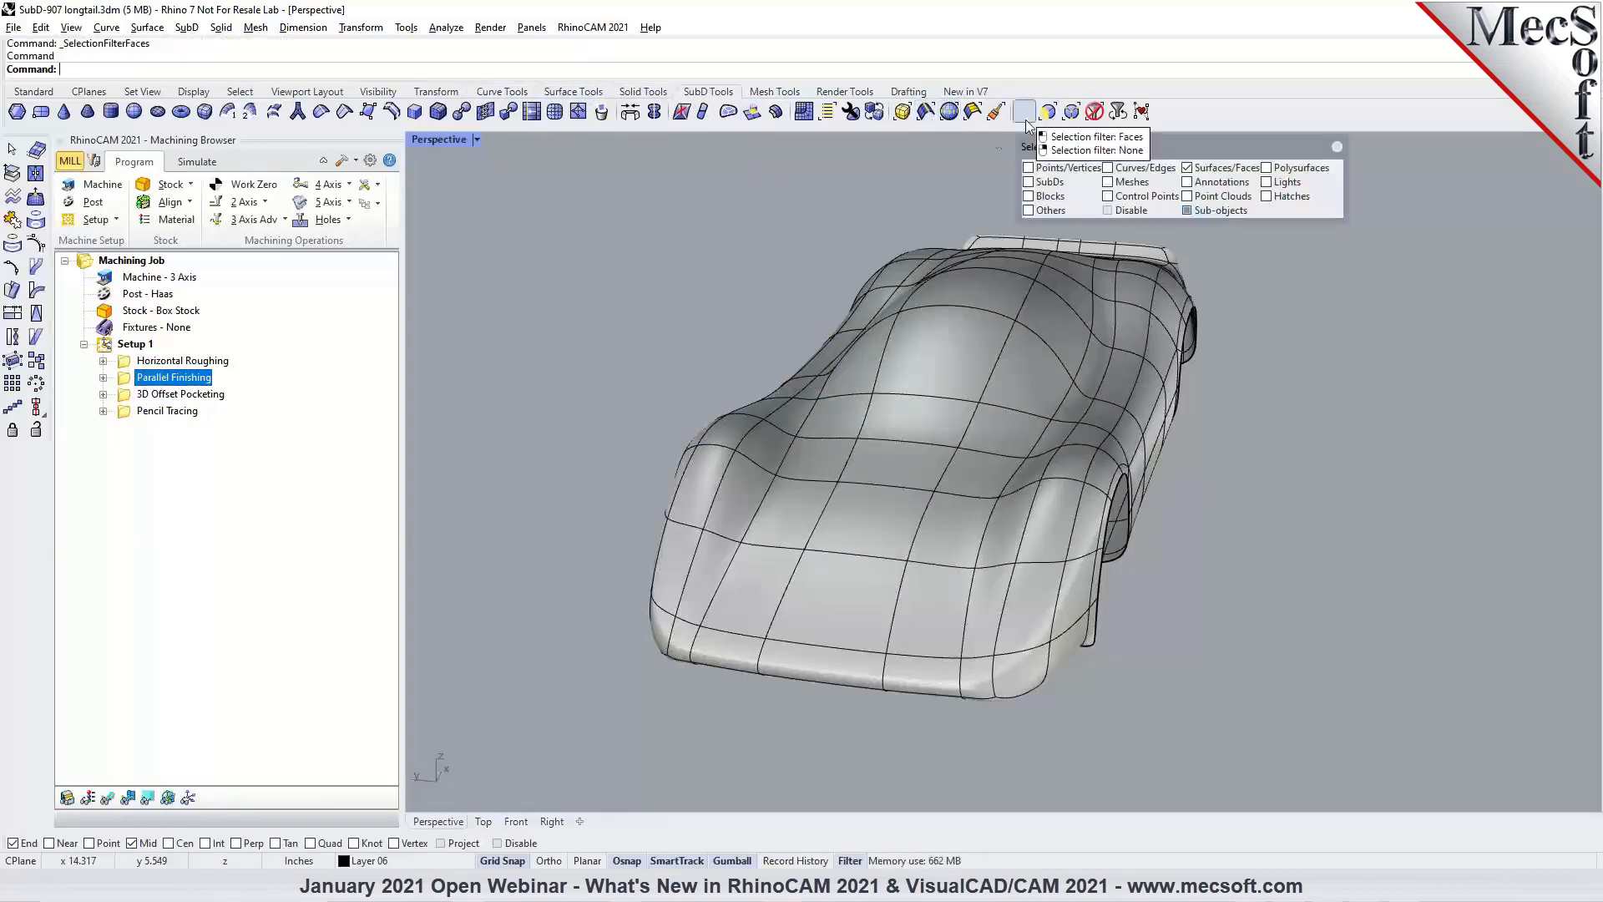
Select the twelve SubD faces of the windshield and canopy area as part surfaces for the Parallel Finishing operation.
double_click(128, 382)
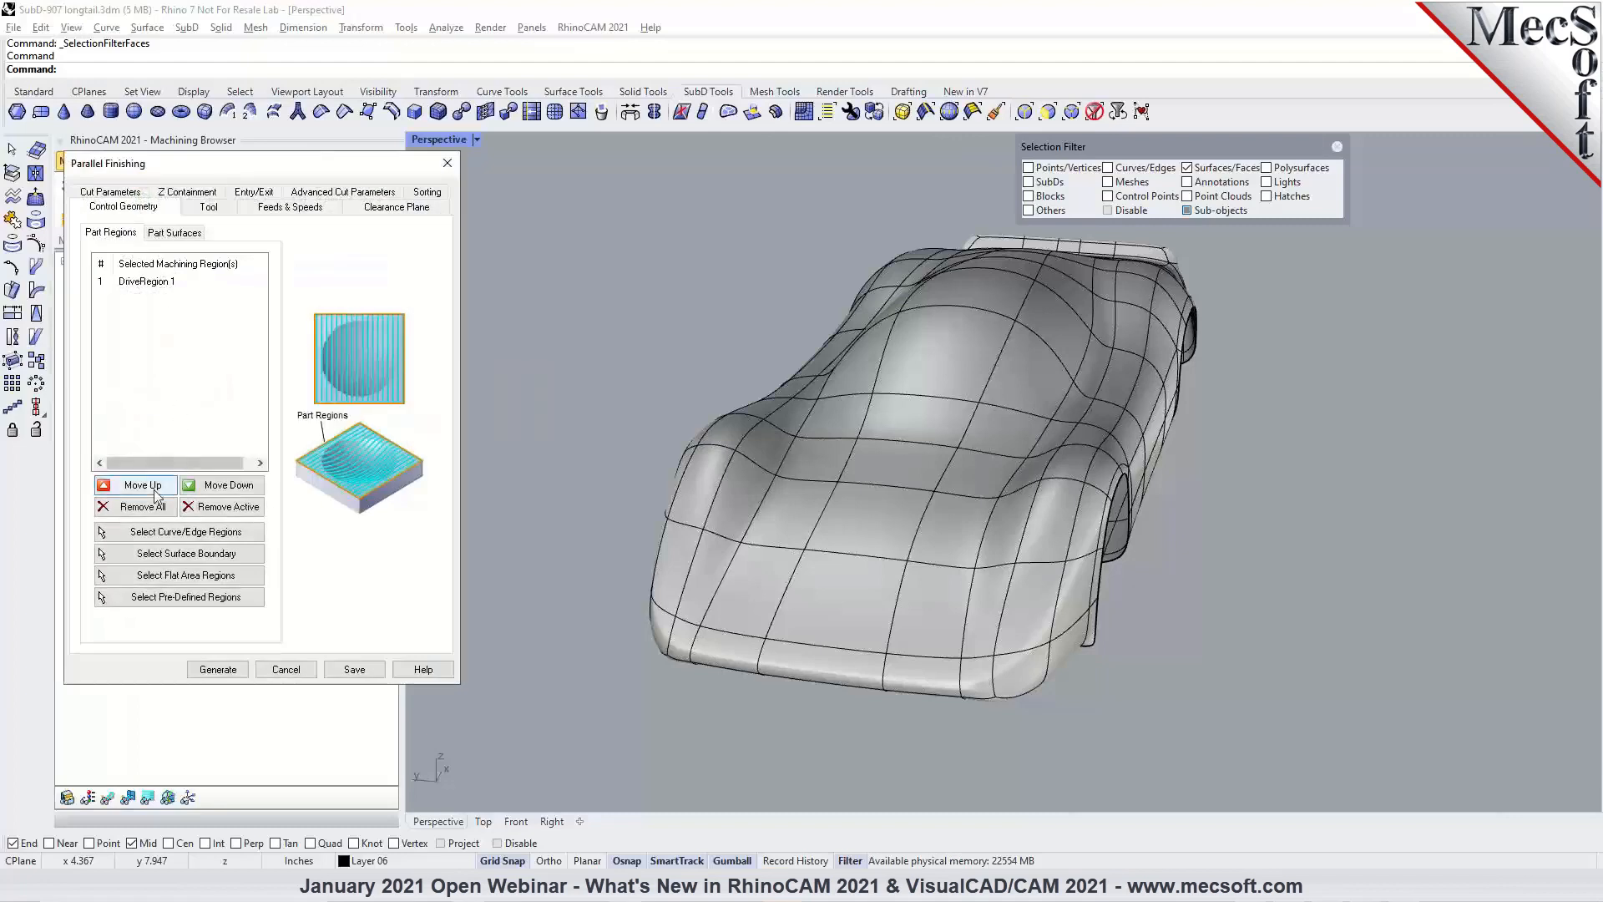
left_click(176, 234)
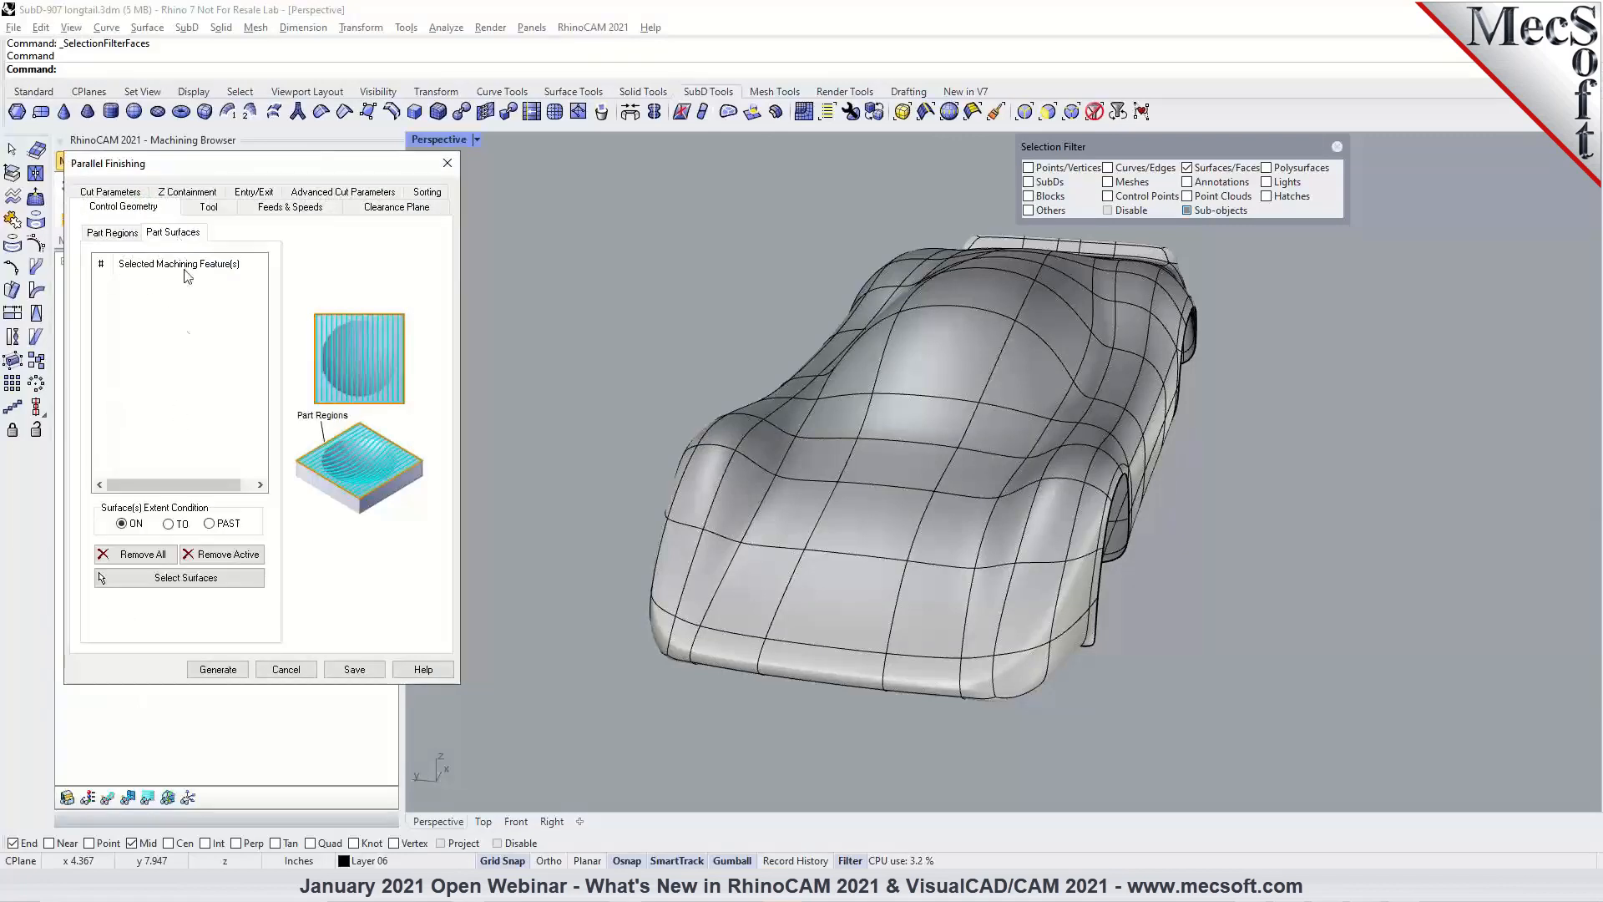
left_click(185, 578)
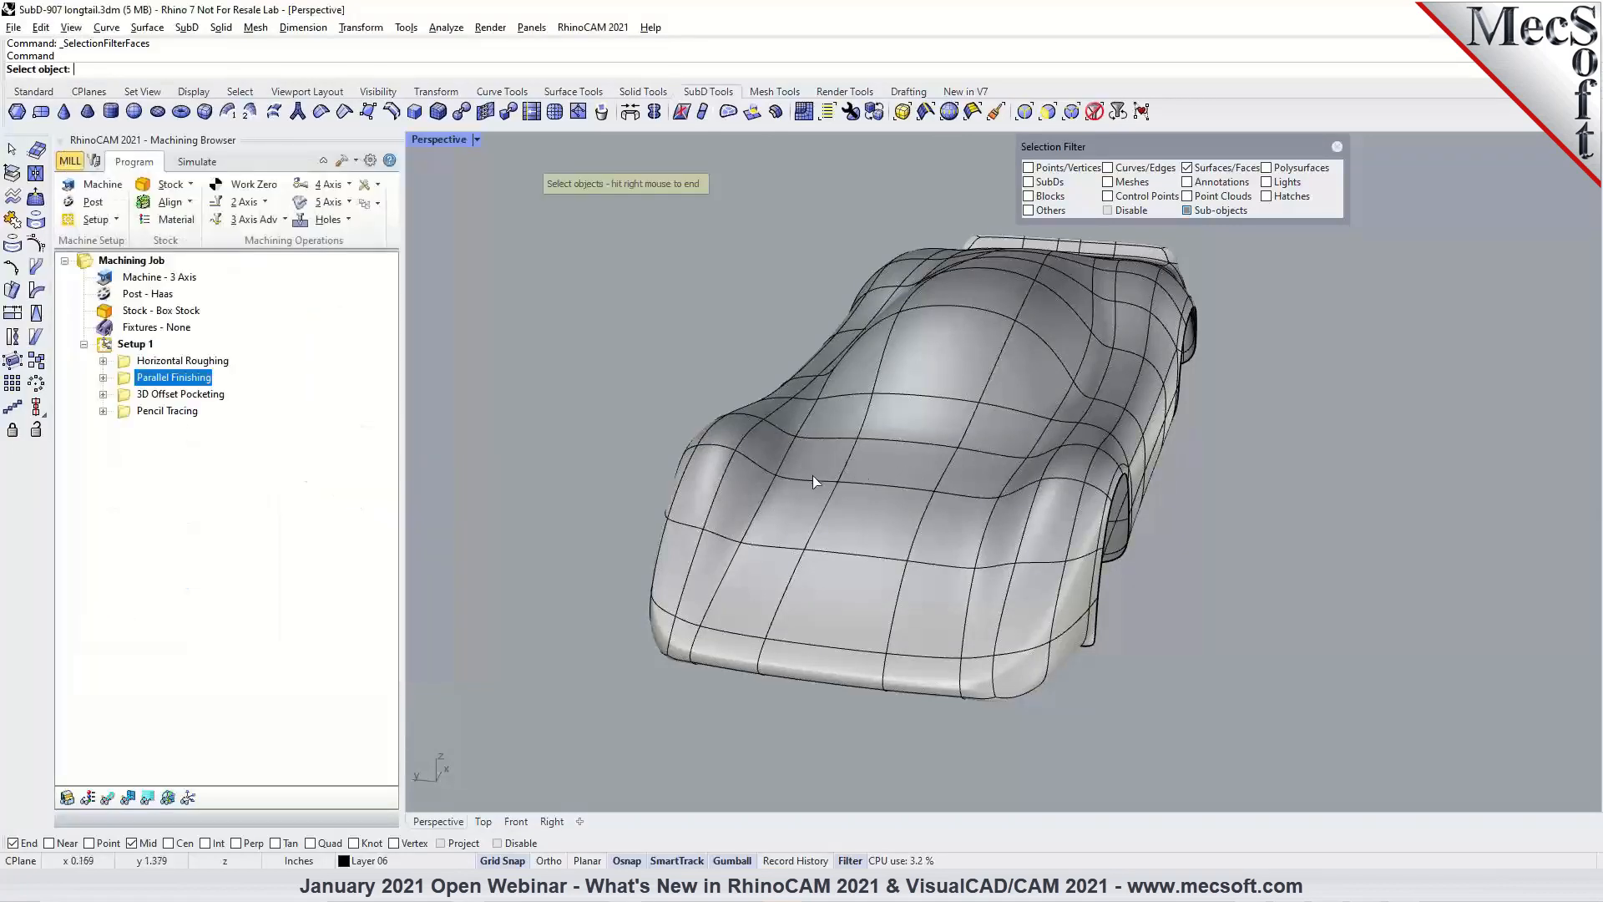
left_click(813, 474)
left_click(878, 468)
left_click(979, 473)
left_click(990, 438)
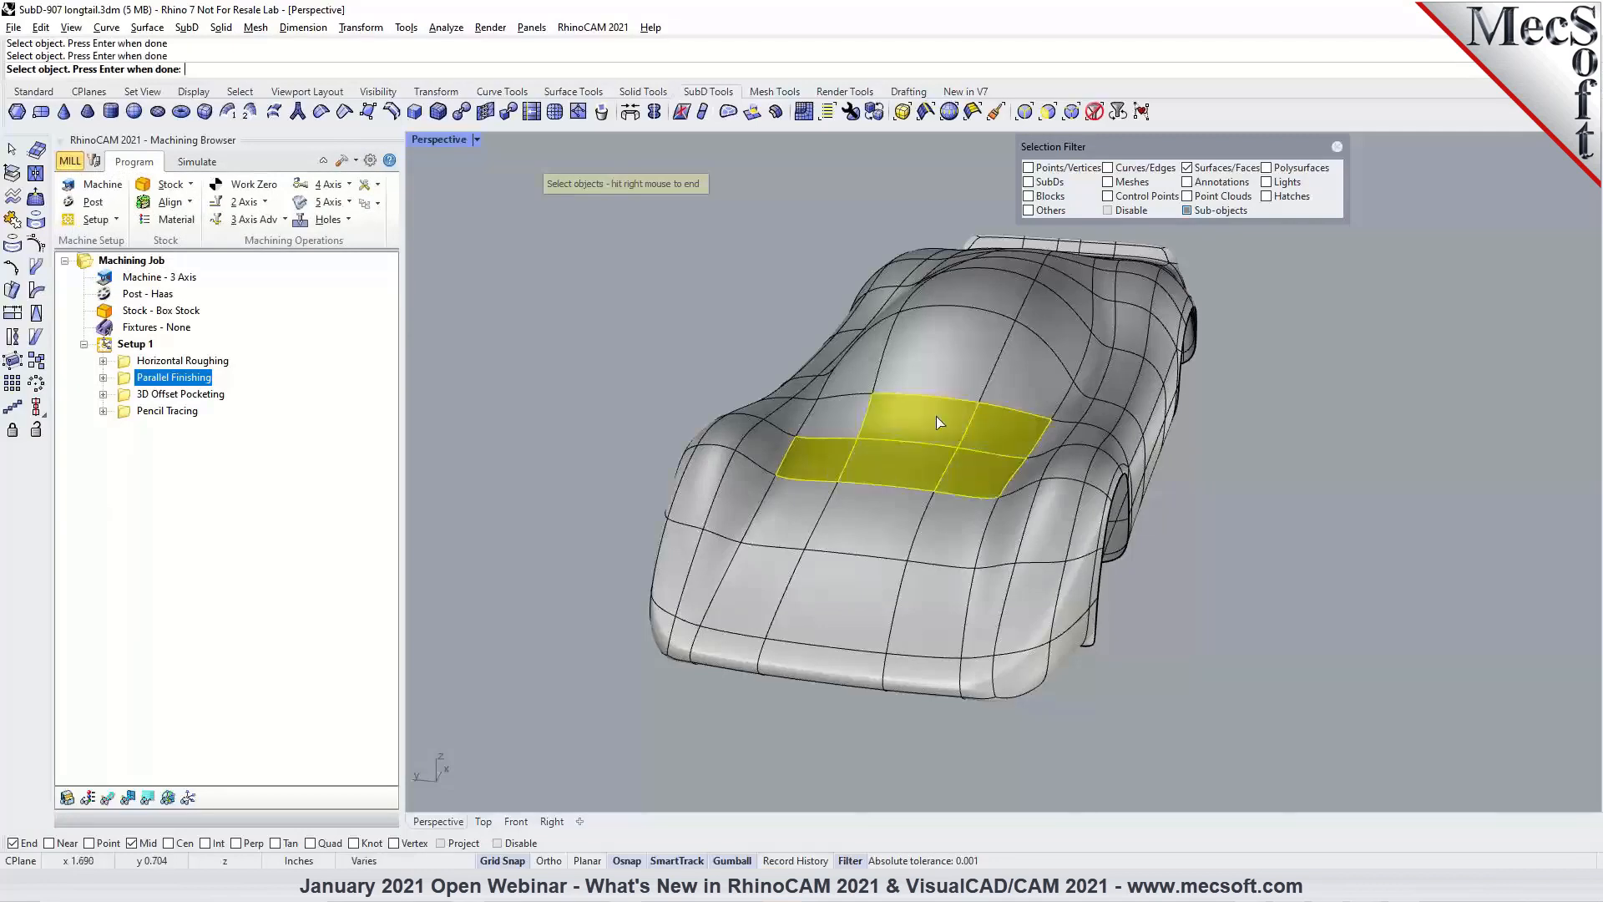
left_click(936, 351)
left_click(1024, 383)
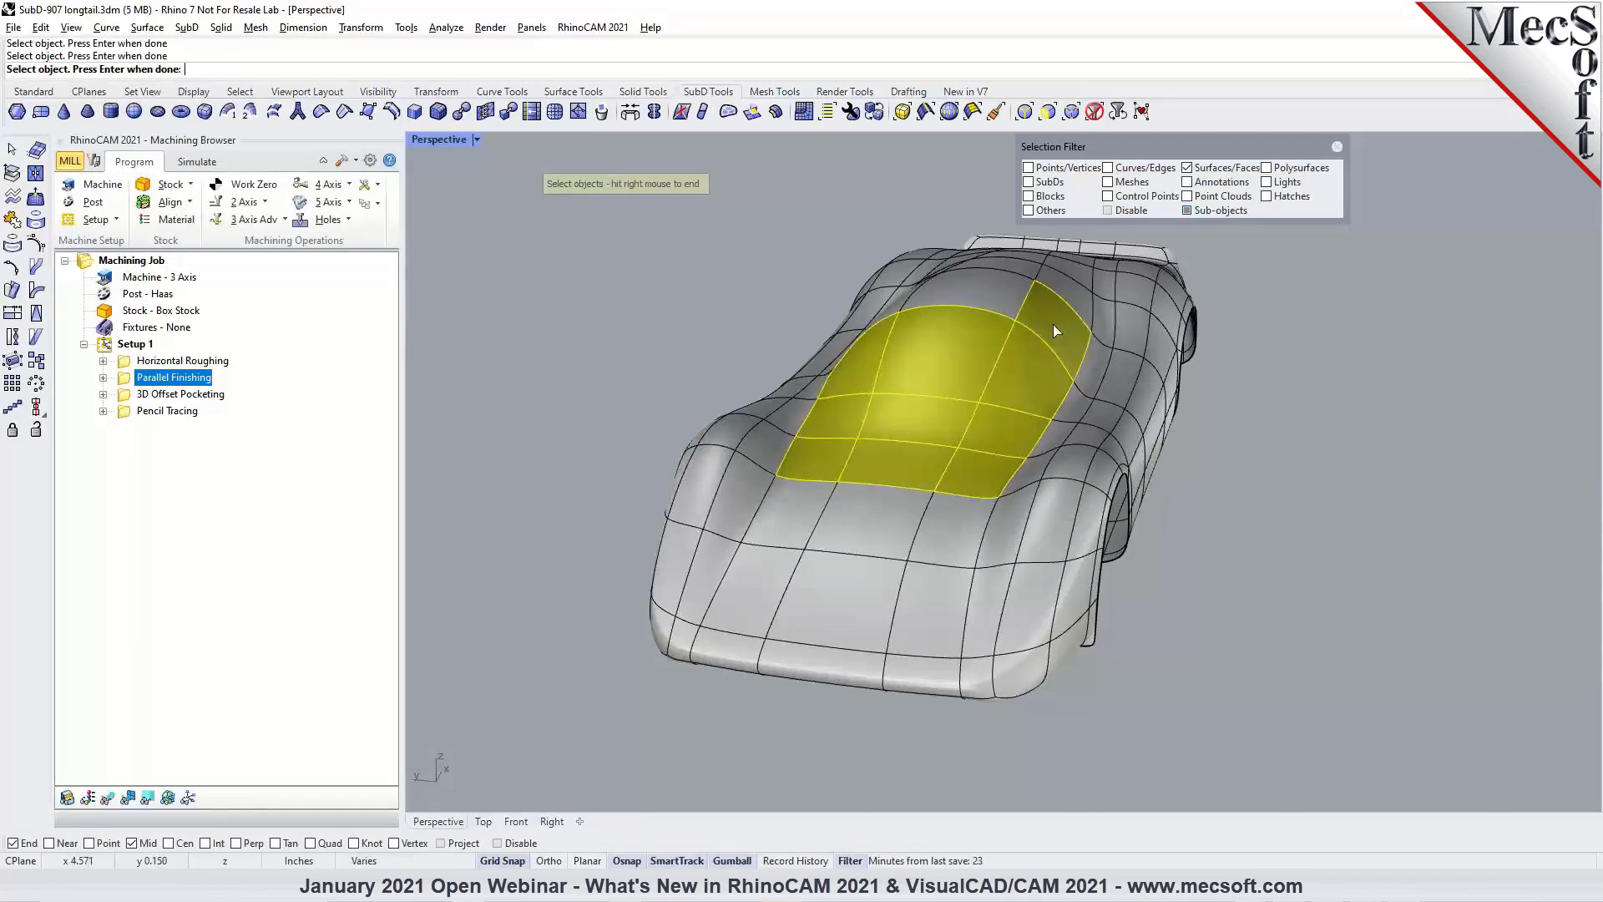
right_click_drag(974, 280, 726, 326)
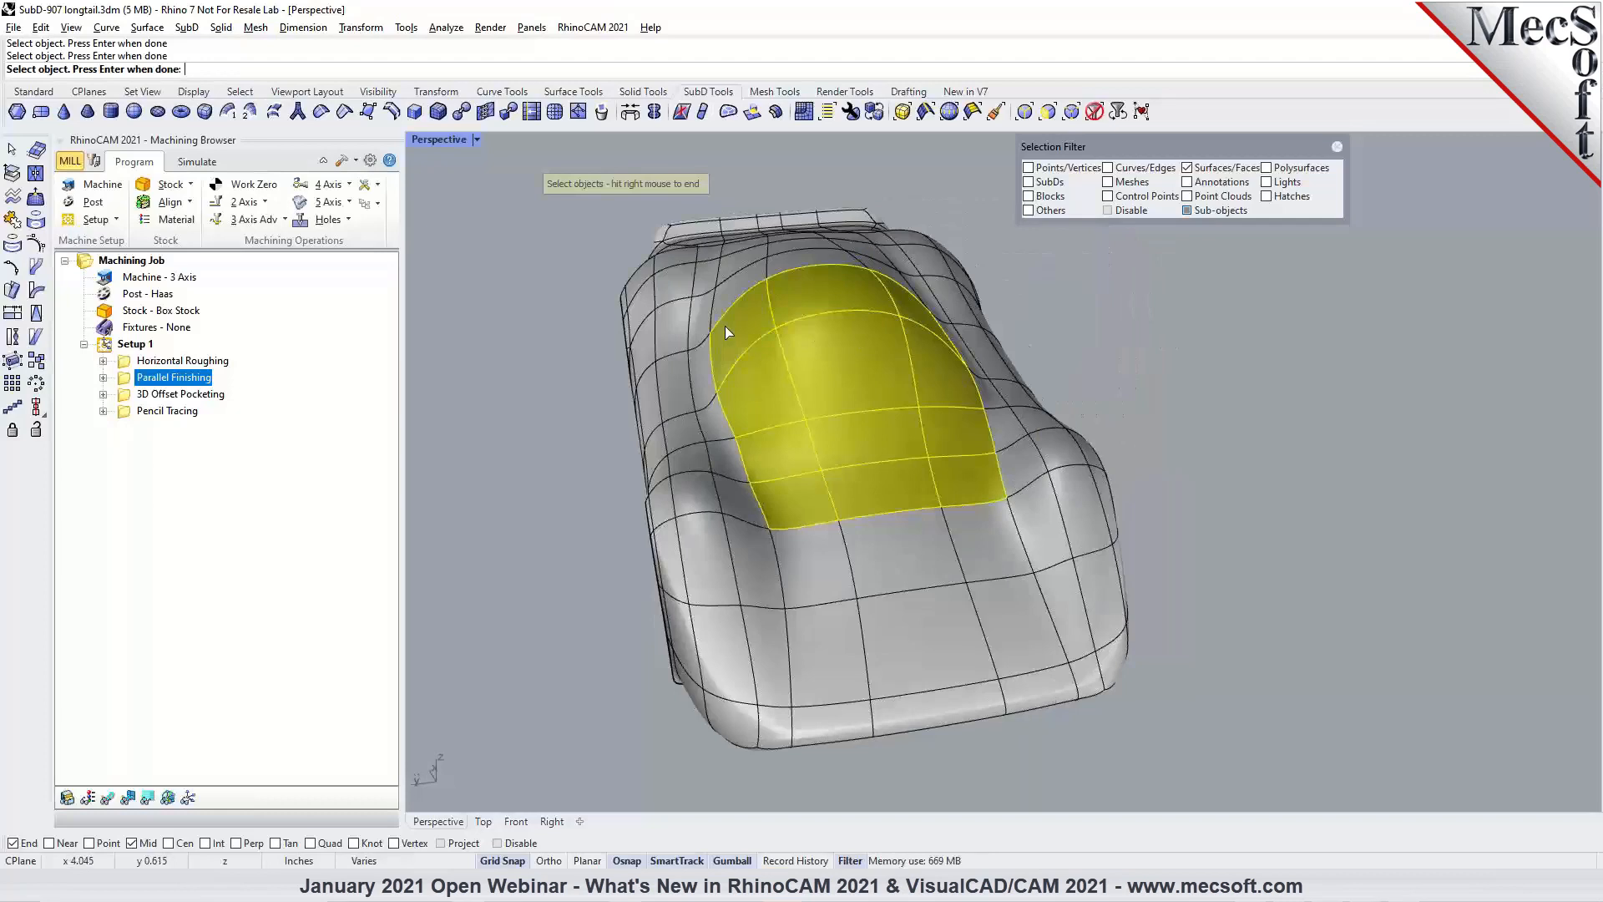
right_click(578, 287)
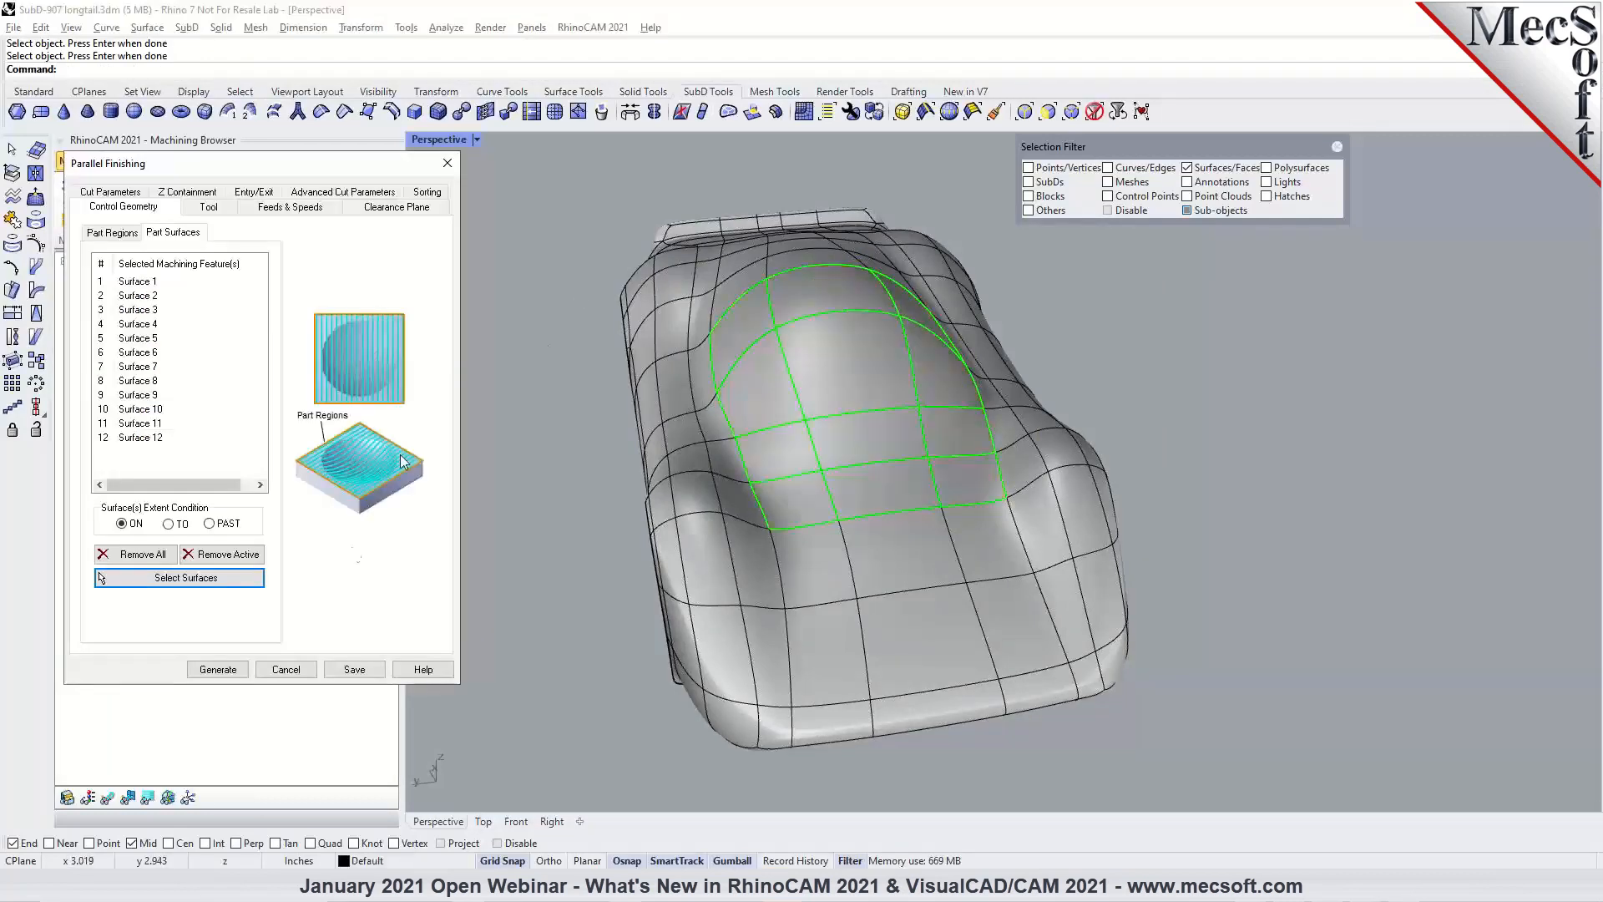
Generate the Parallel Finishing operation for the selected canopy faces and turn on its toolpath display.
left_click(224, 673)
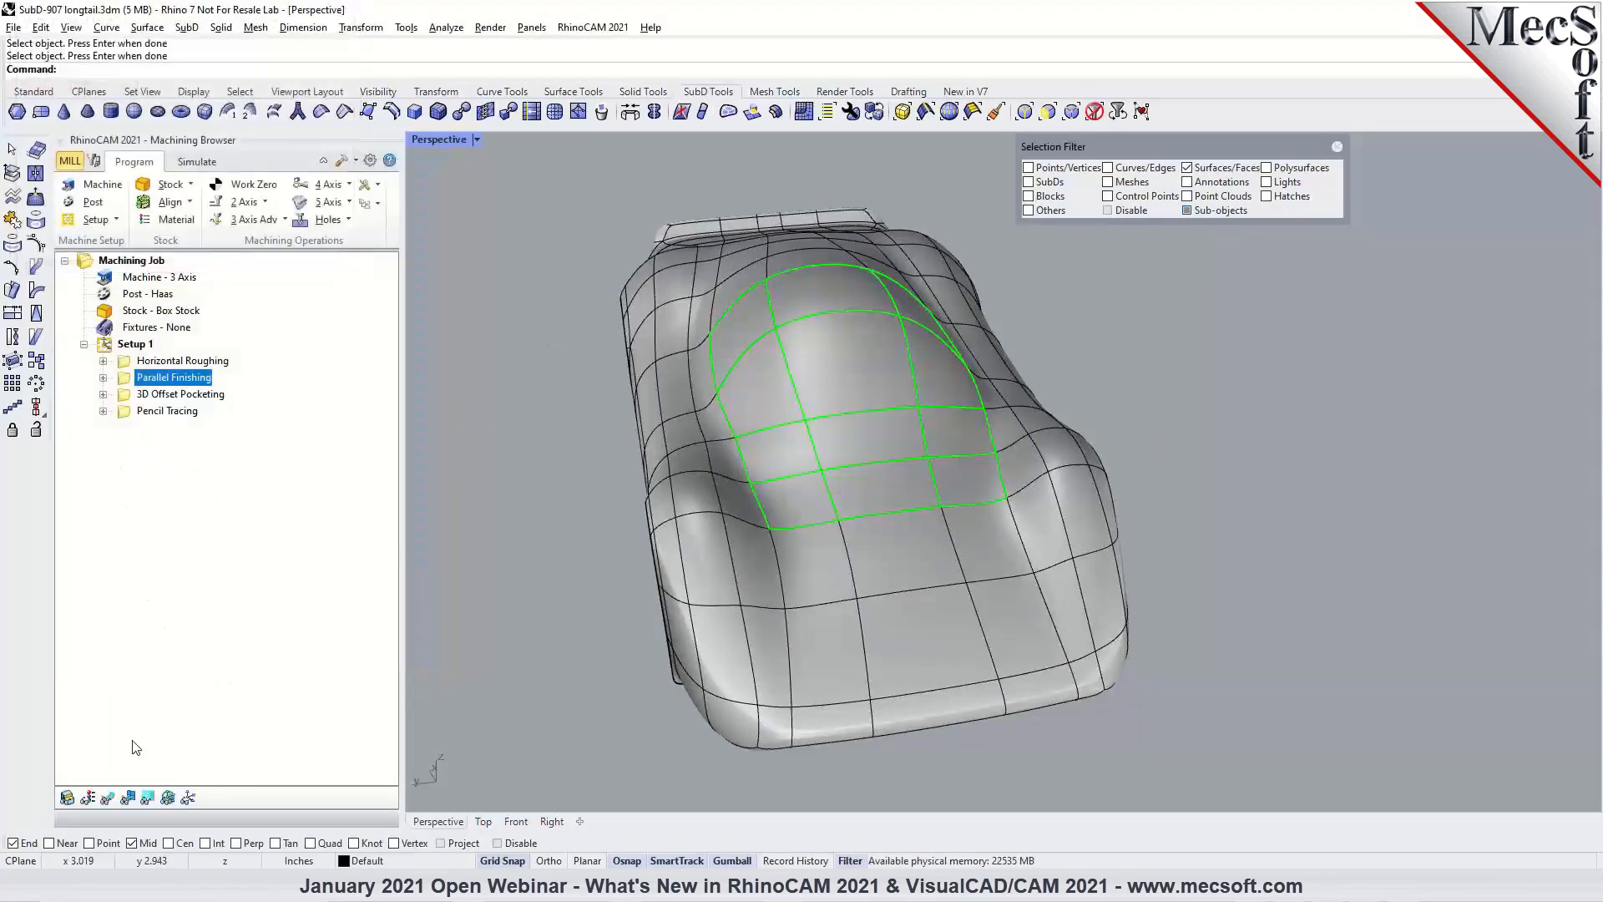
left_click(108, 797)
right_click_drag(962, 459, 1002, 459)
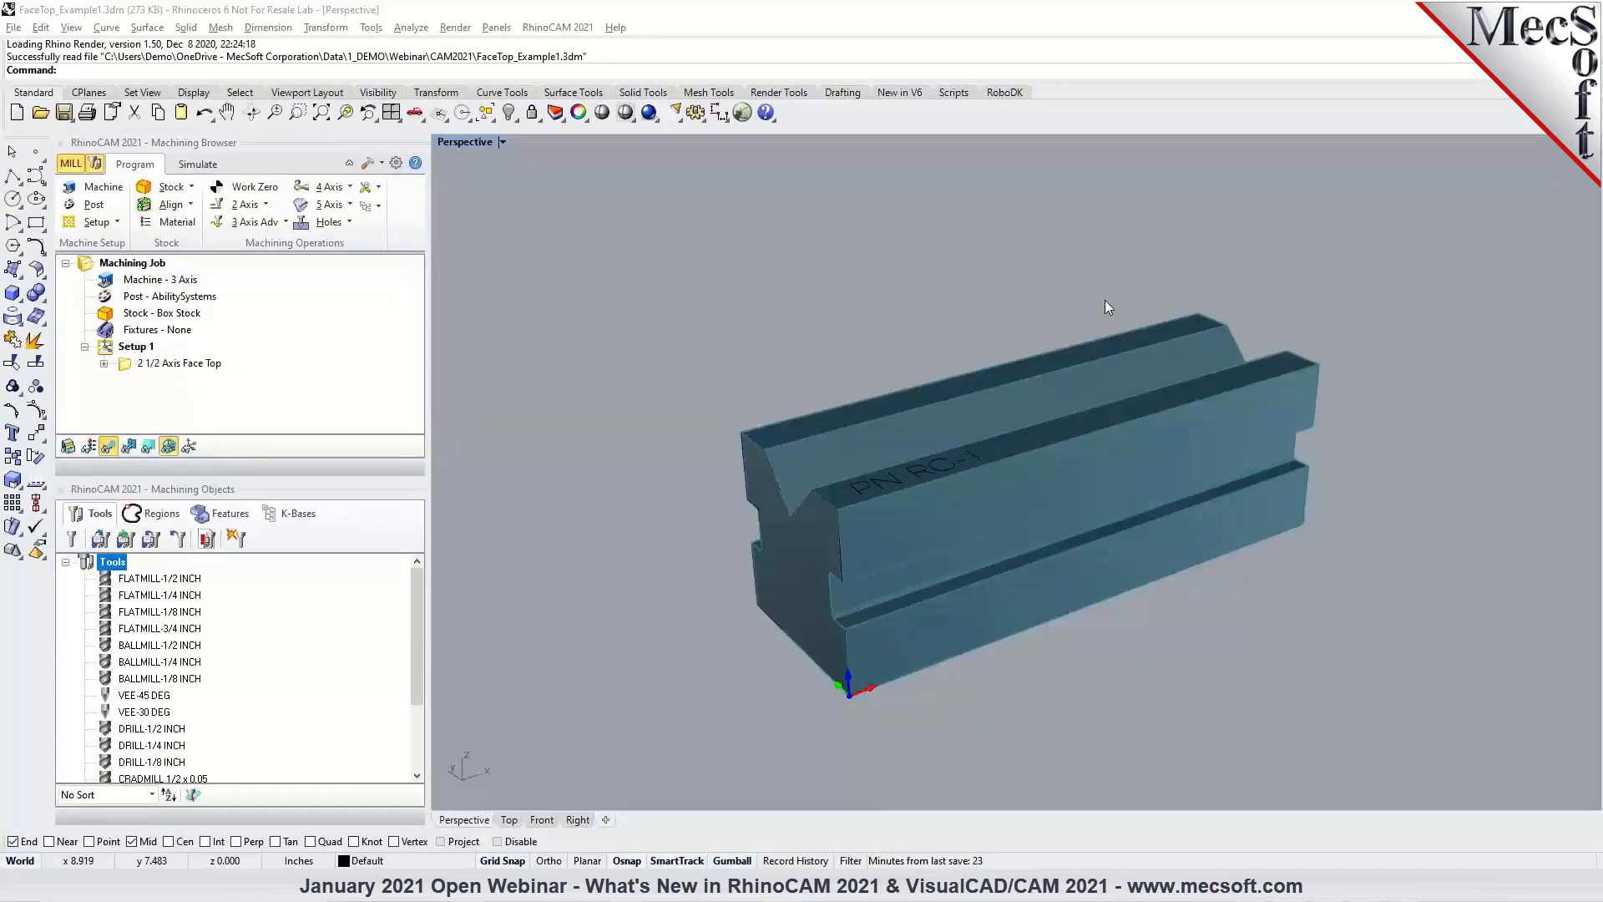
In the Rhino 6 file FaceTop_Example1.3dm, review the 2 1/2 Axis Face Top operation's toolpath, box stock, tool and cut parameters without changing them.
left_click(267, 204)
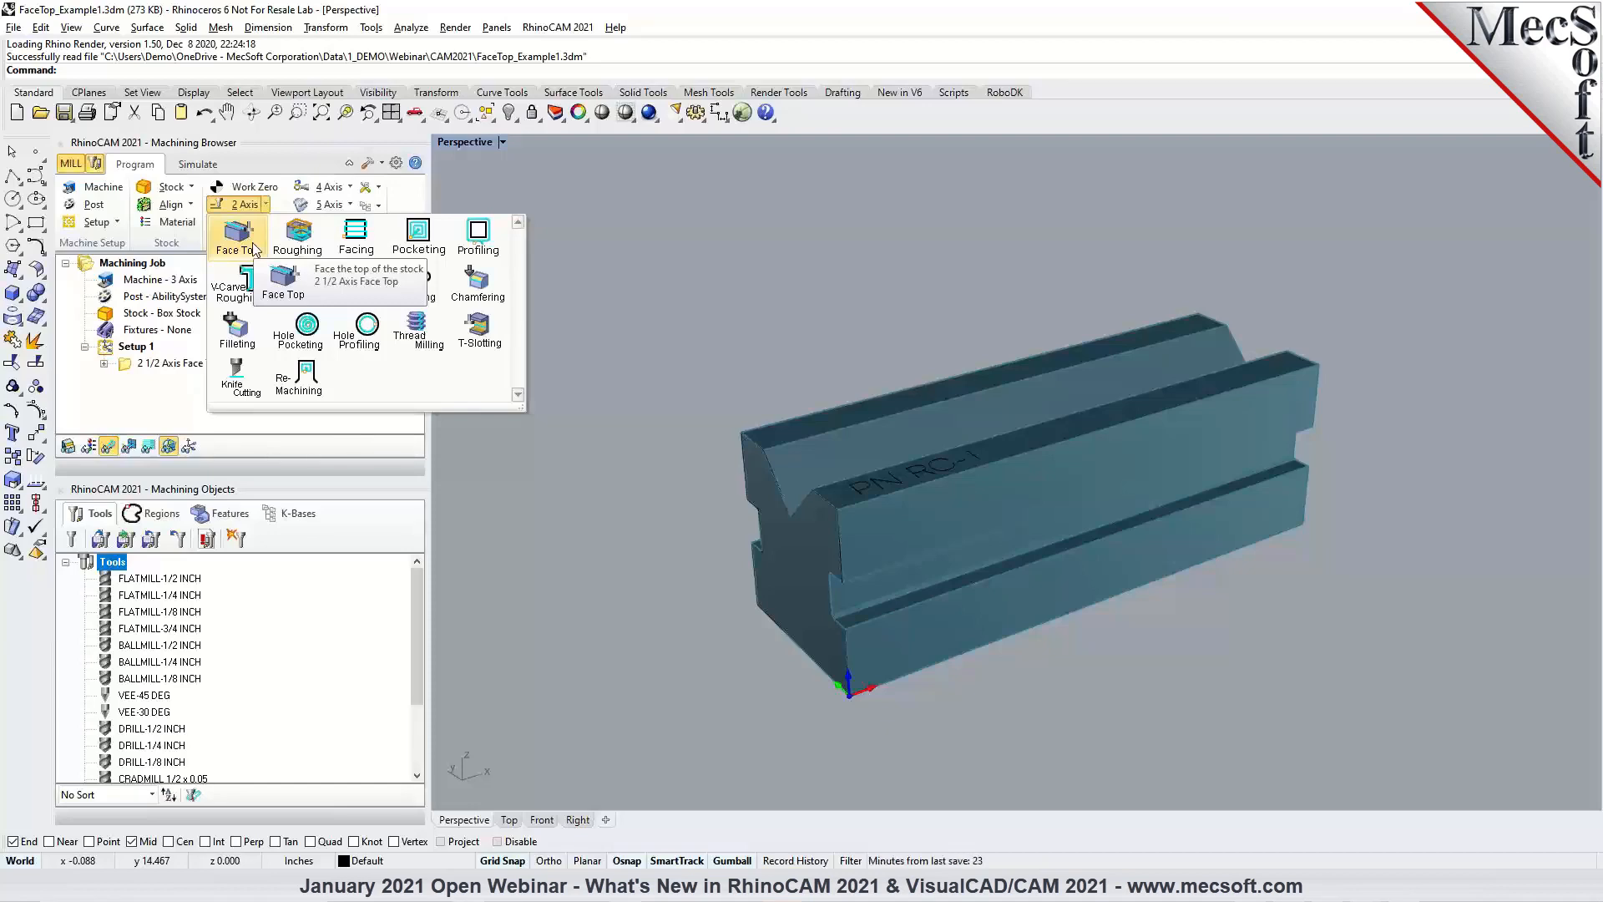
left_click(134, 366)
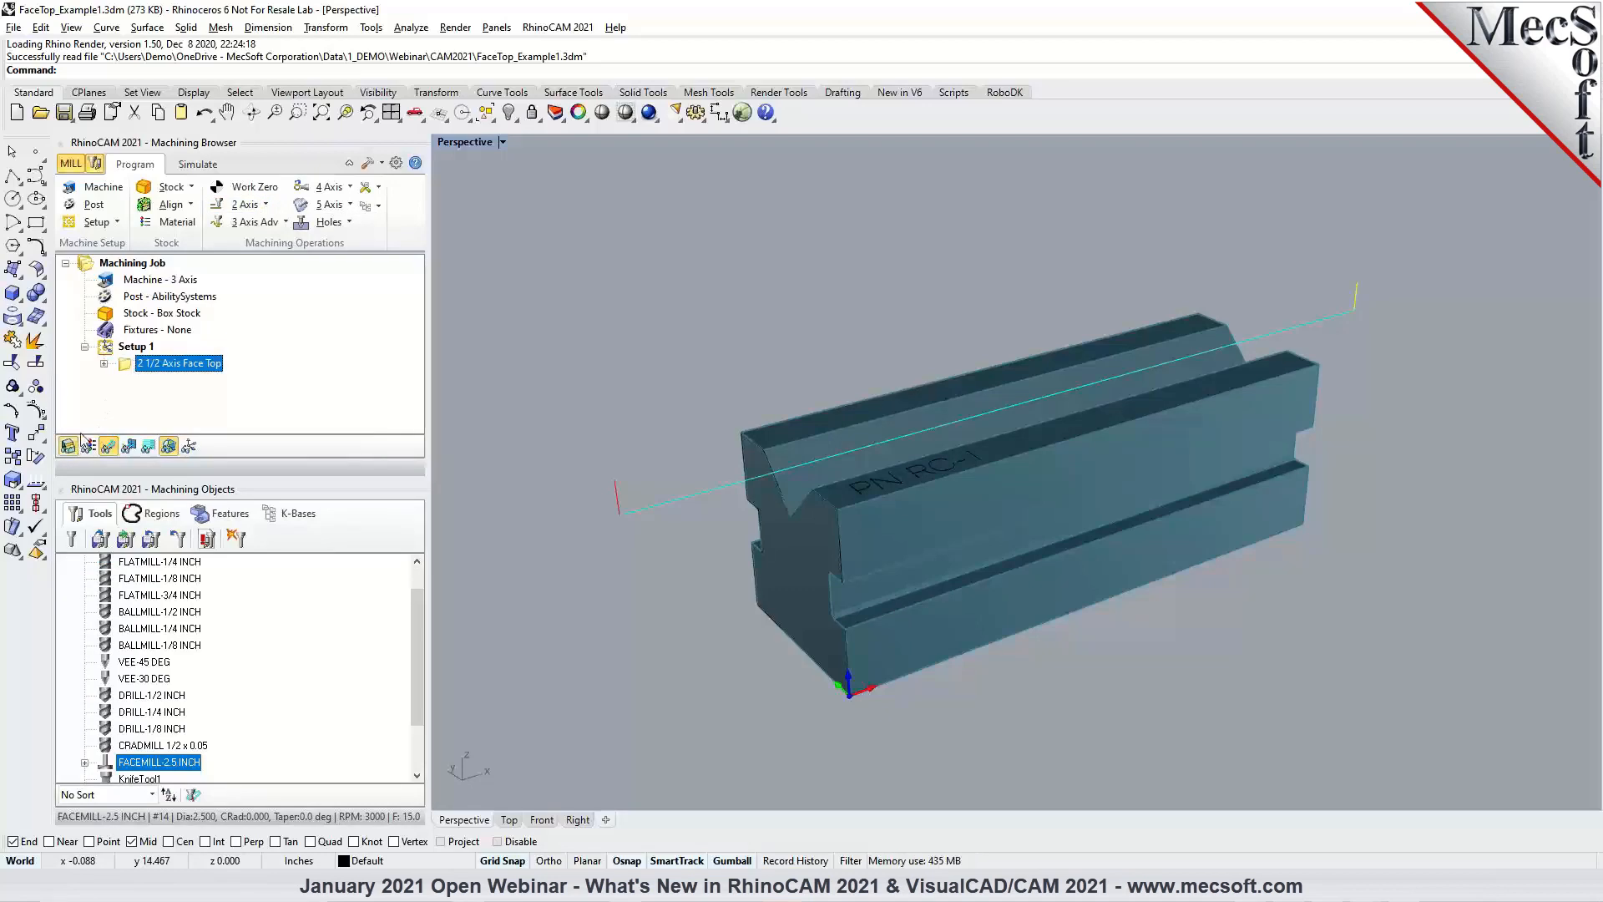
left_click(140, 316)
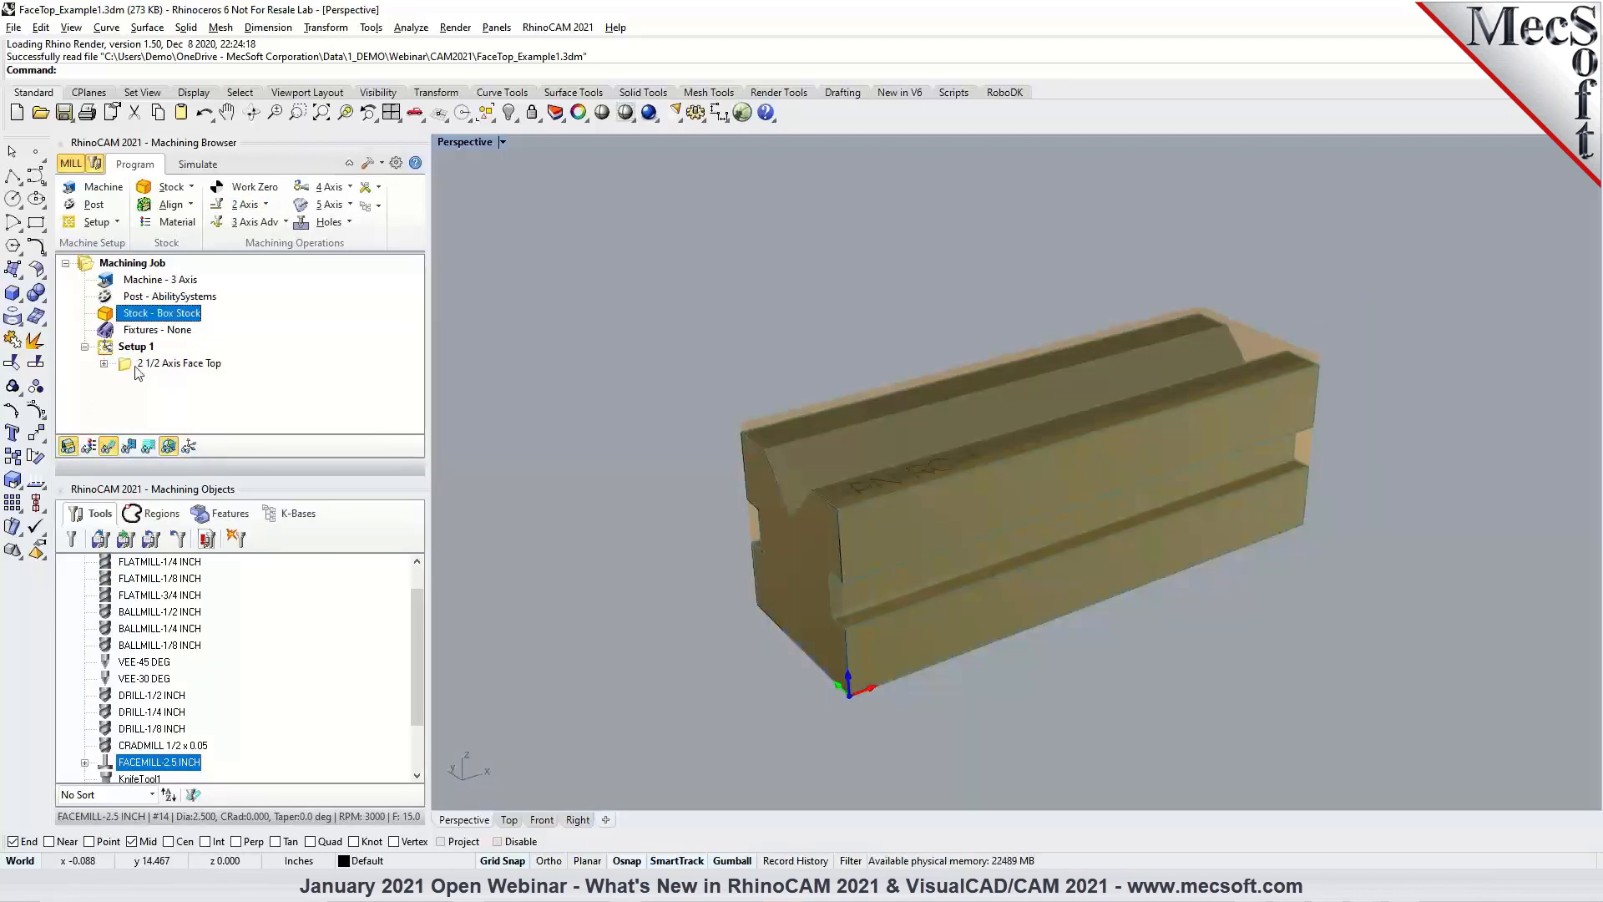
double_click(136, 366)
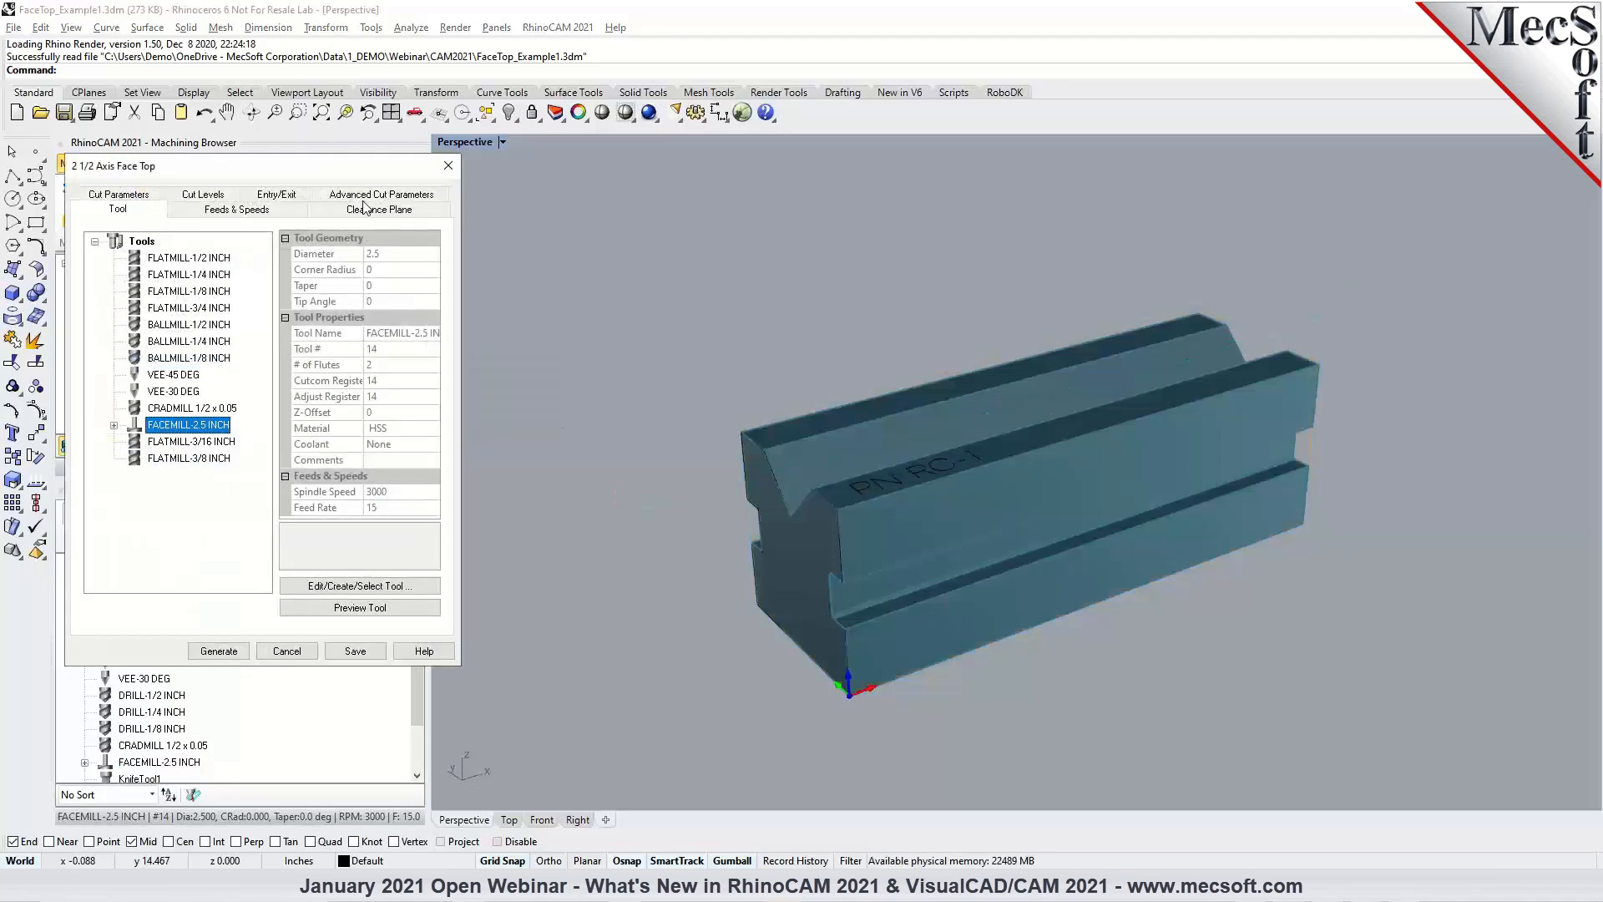
left_click(134, 196)
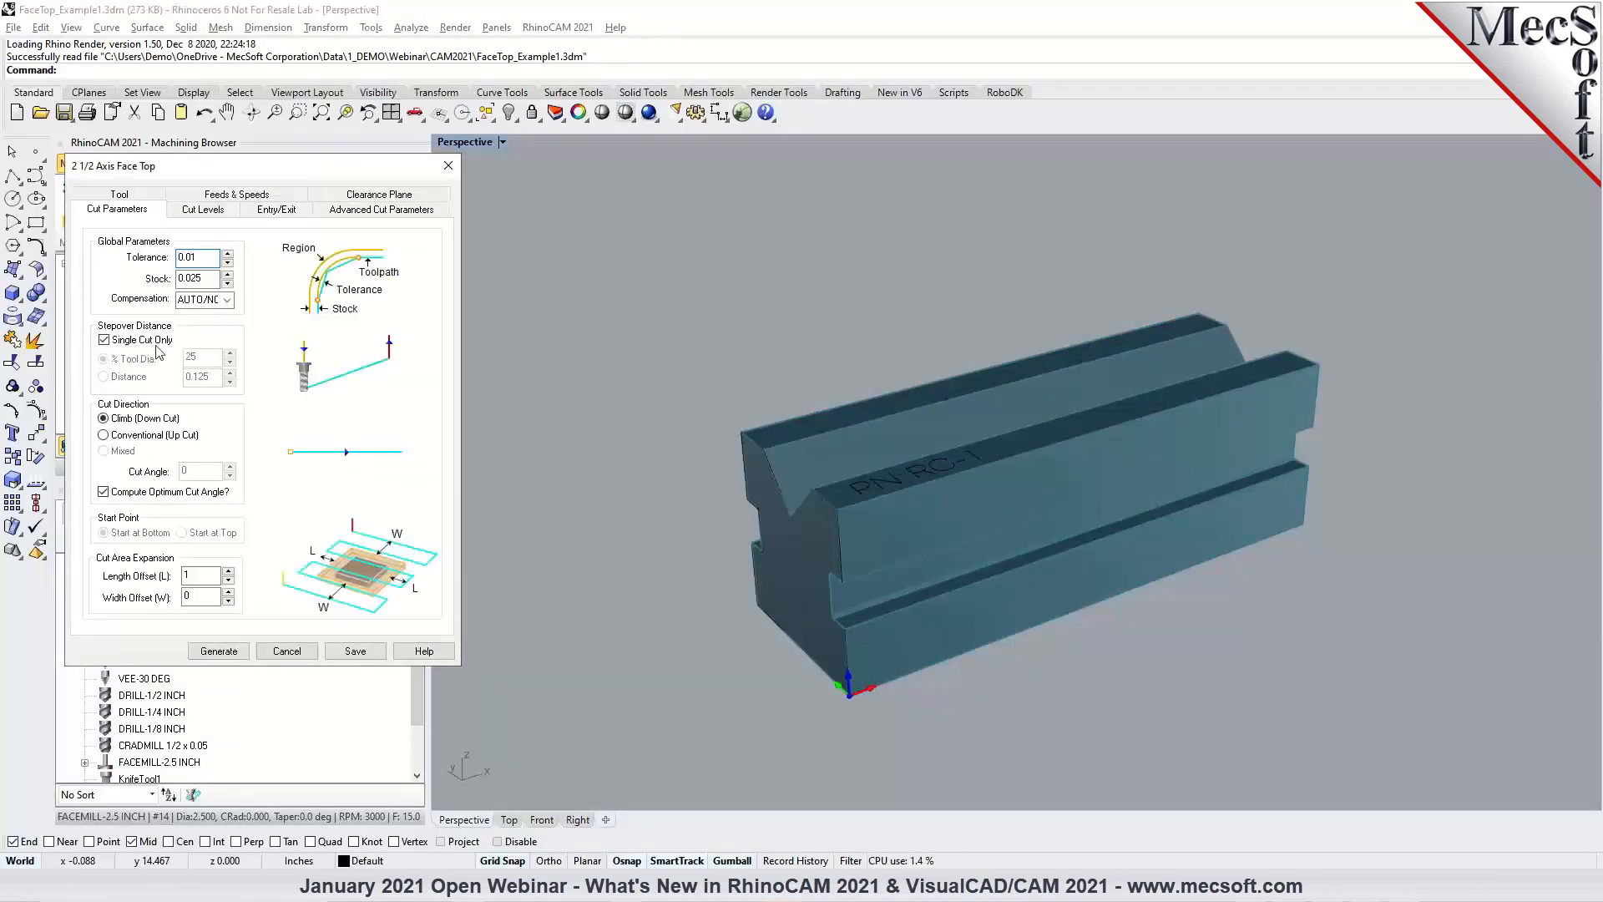
mouse_move(162, 350)
left_click(280, 650)
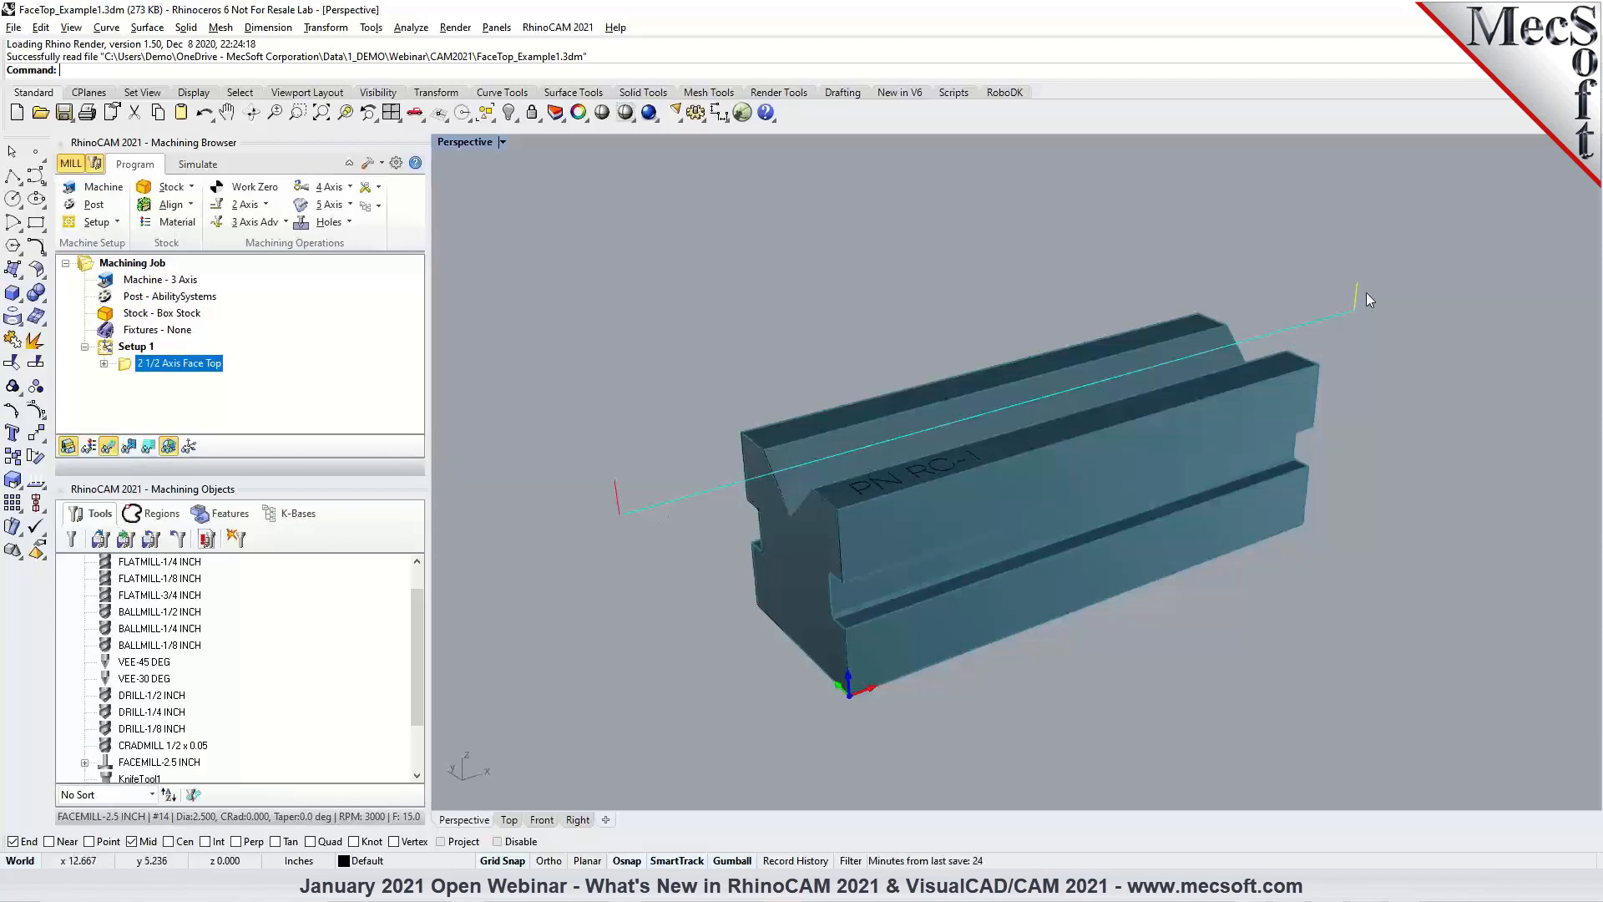
Lower the simulation speed and simulate the 2 1/2 Axis Face Top operation on the box stock.
left_click(198, 164)
left_click_drag(114, 205, 97, 205)
left_click(201, 206)
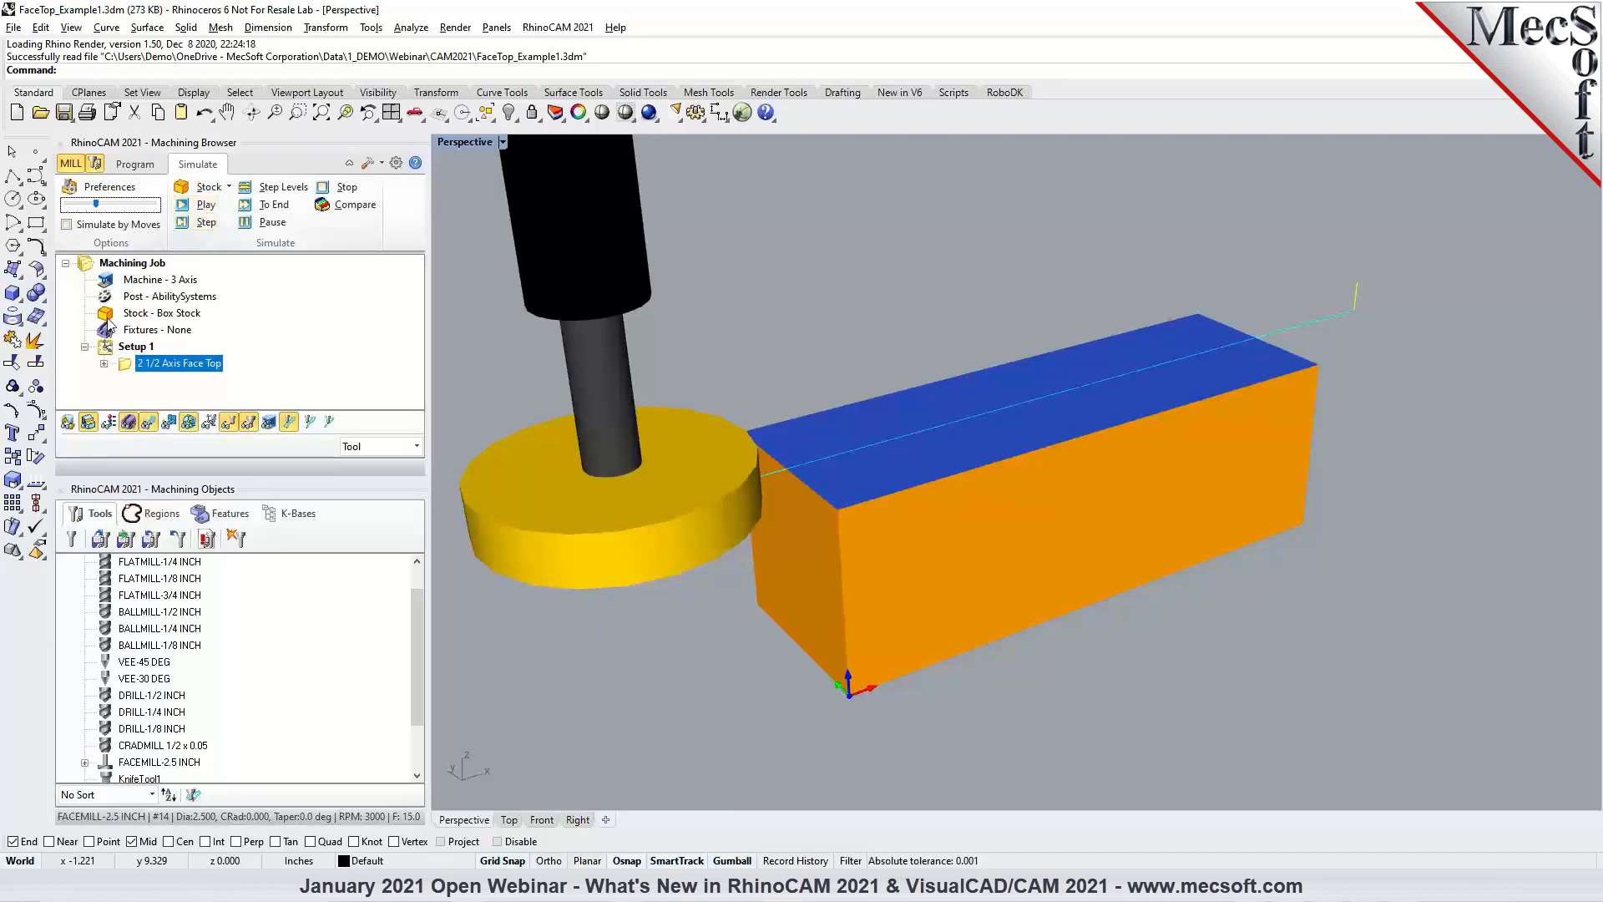
Review the Face Top cut levels, set the cut area's Length Offset to 1.5 and regenerate the toolpath.
double_click(124, 368)
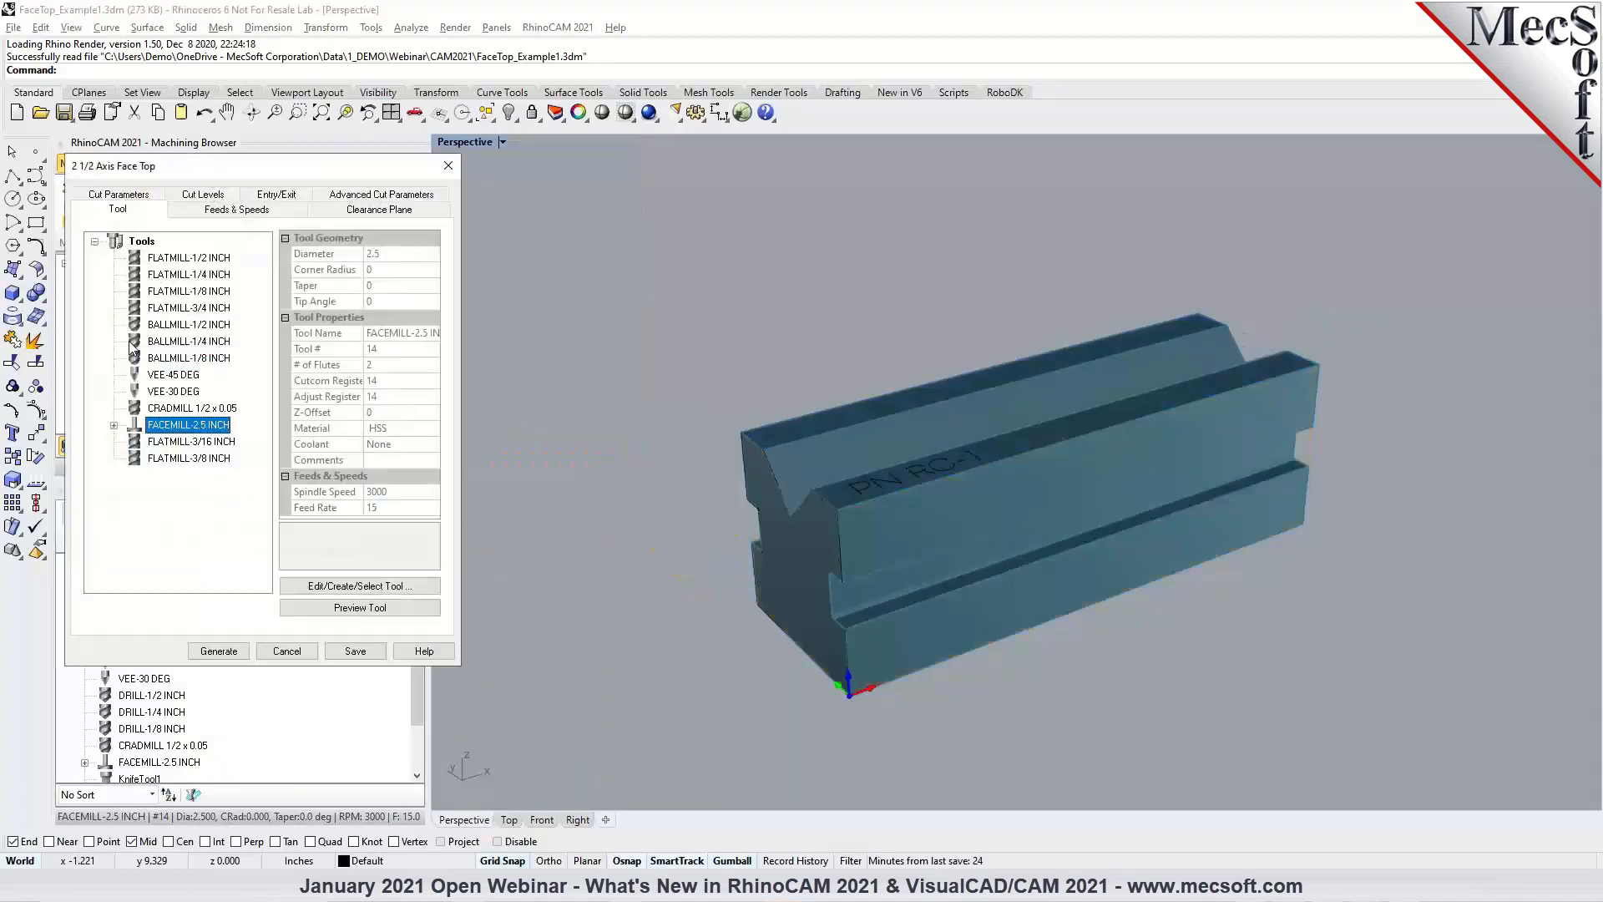
left_click(205, 195)
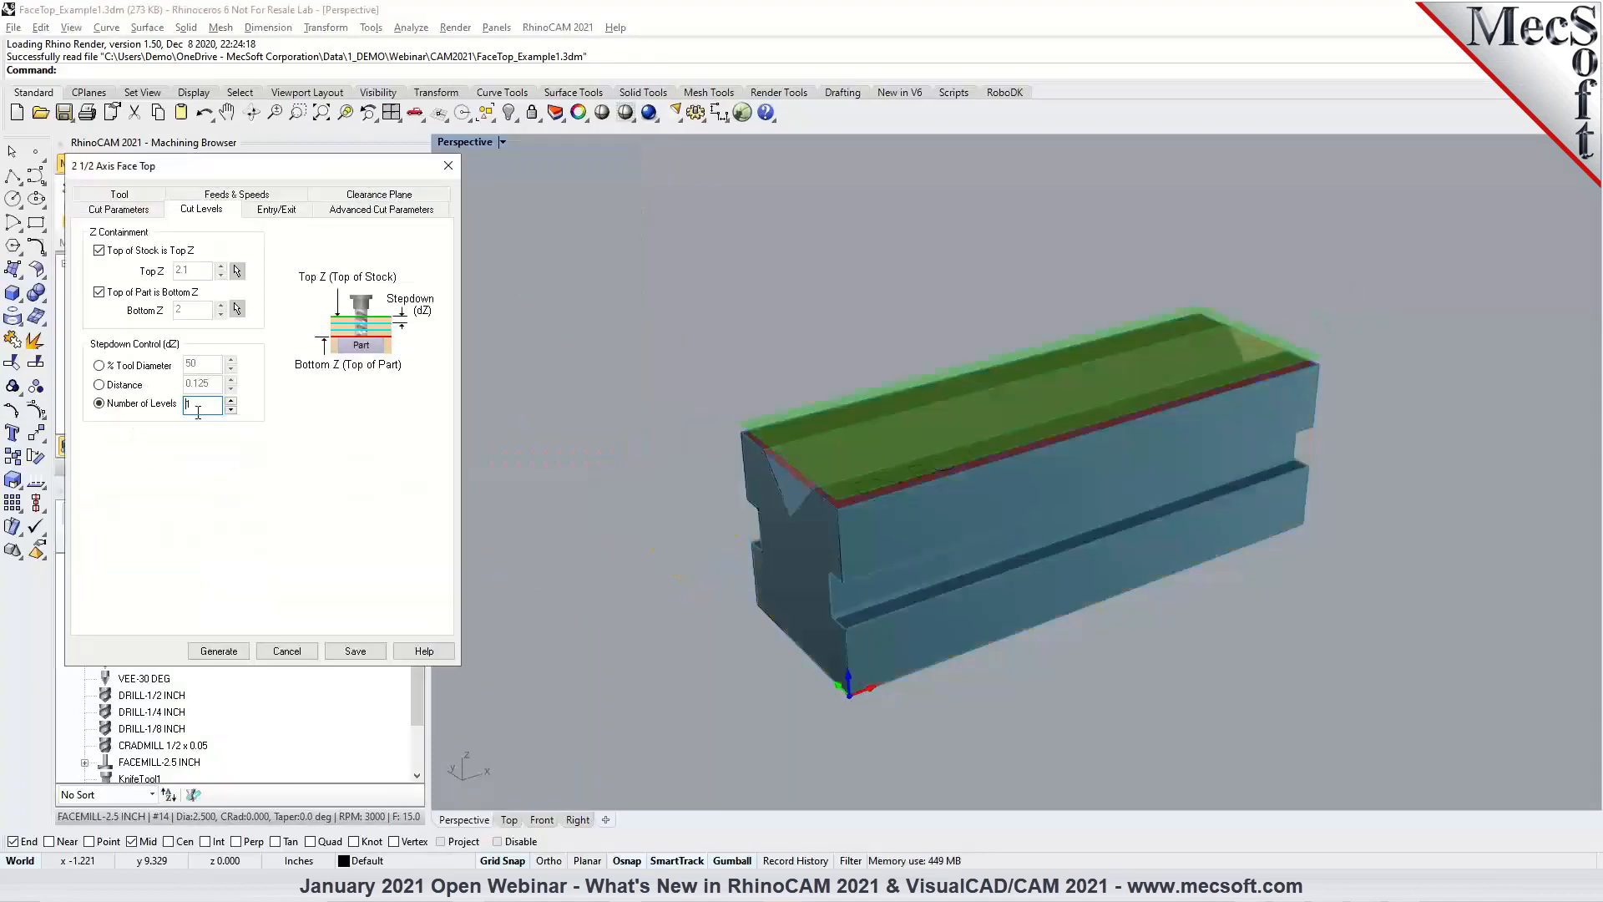
left_click(126, 213)
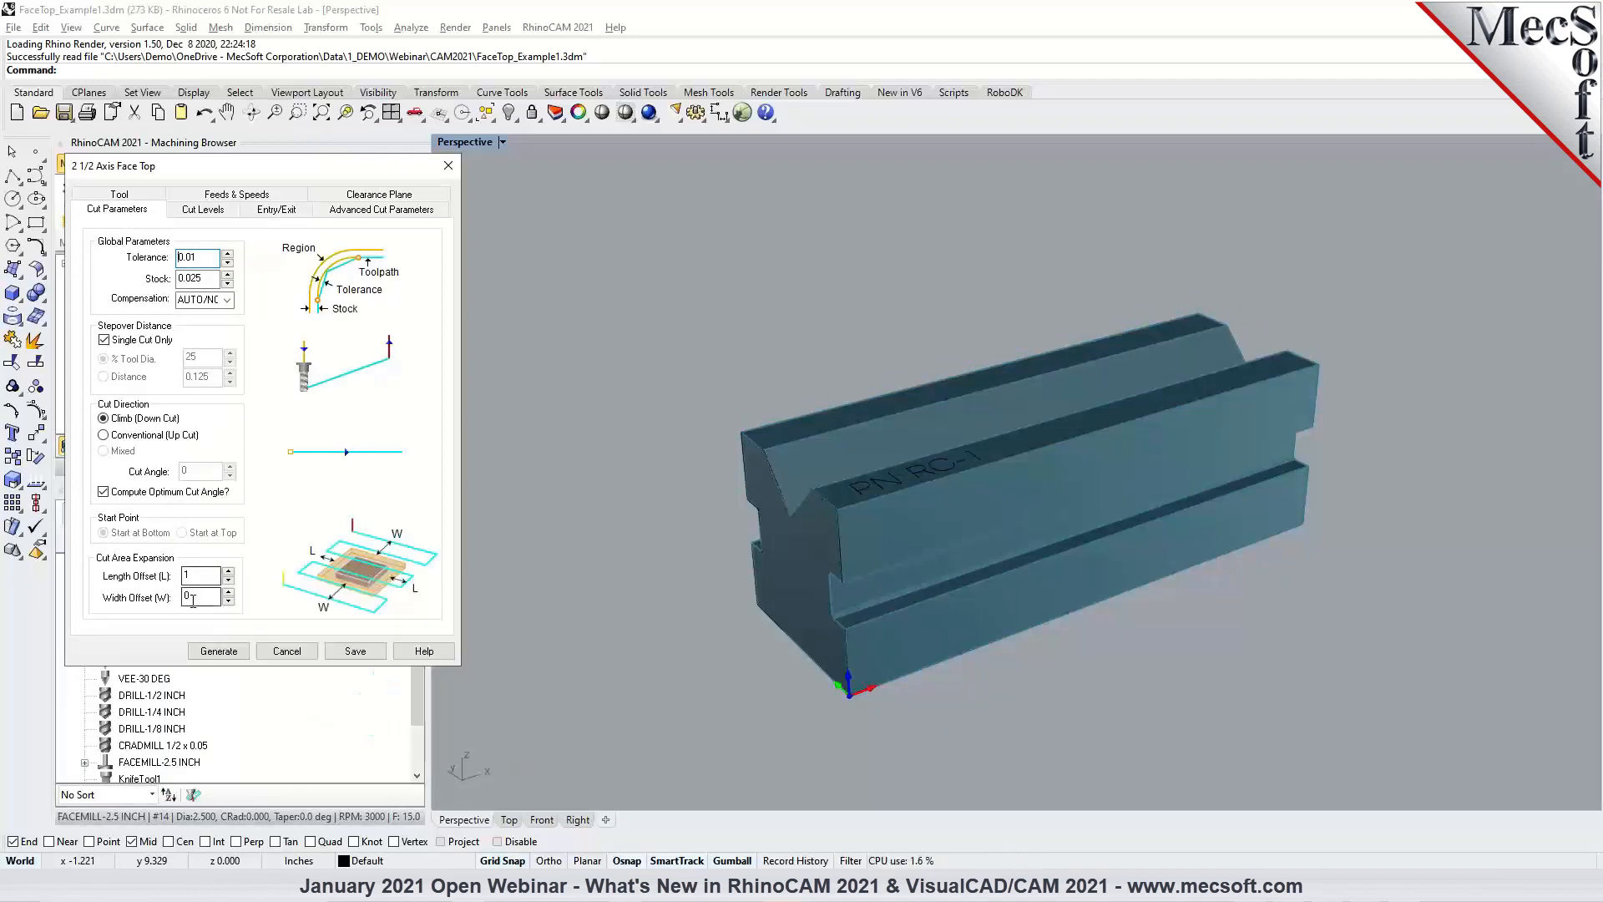
mouse_move(192, 578)
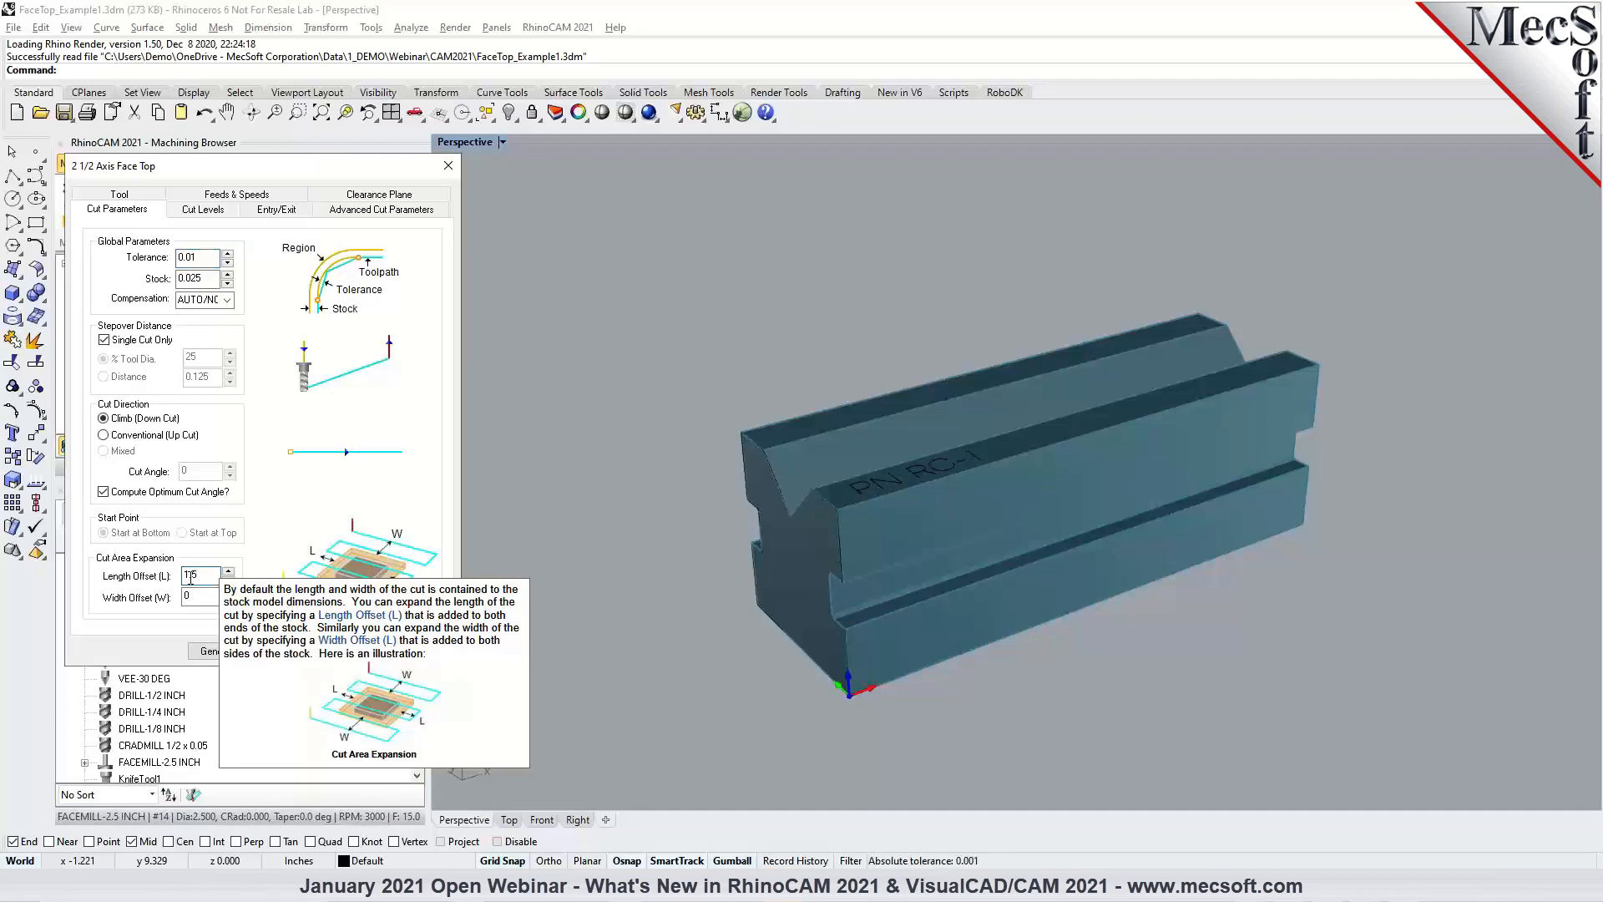
left_click(211, 650)
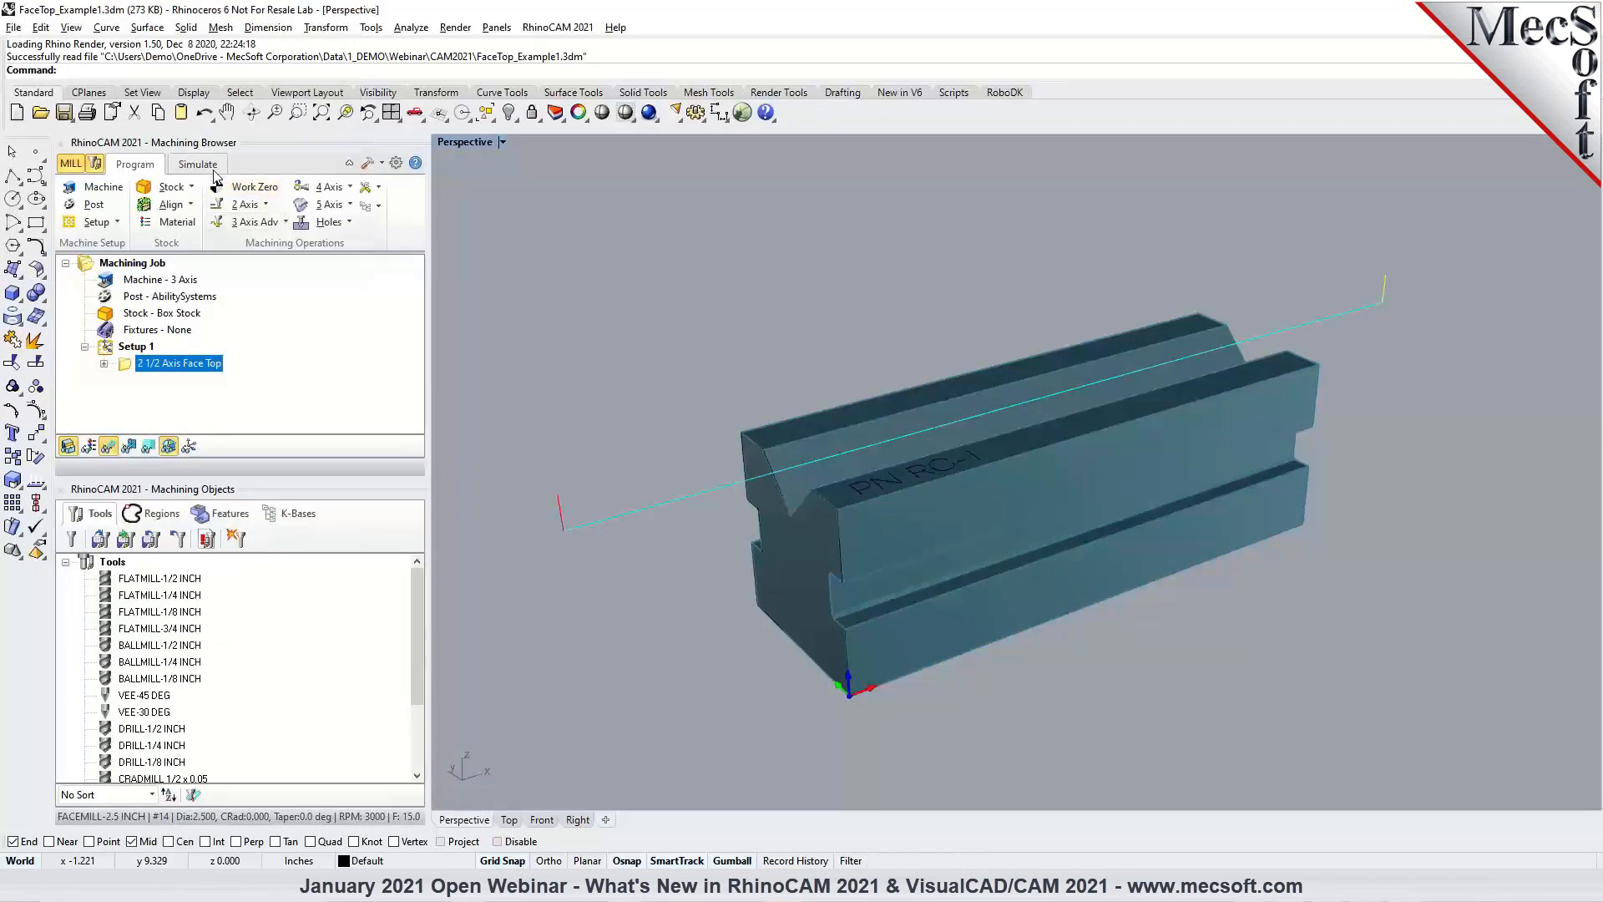
Simulate the regenerated Face Top operation and display the part inside the cut stock.
left_click(209, 167)
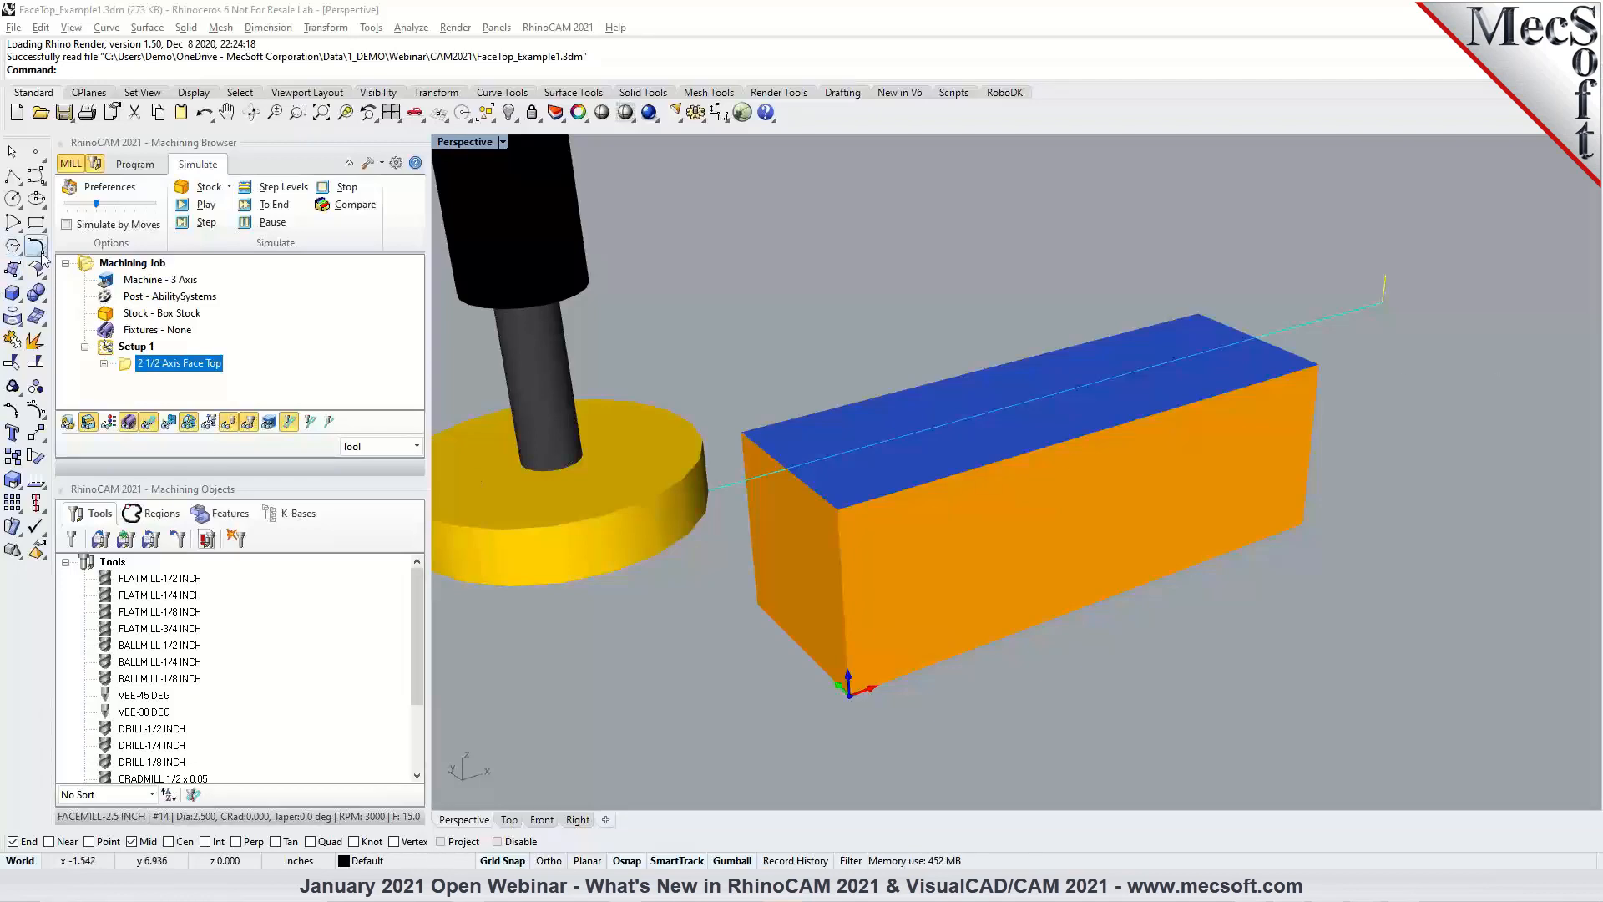
left_click(67, 424)
scroll(726, 483, "up", 3)
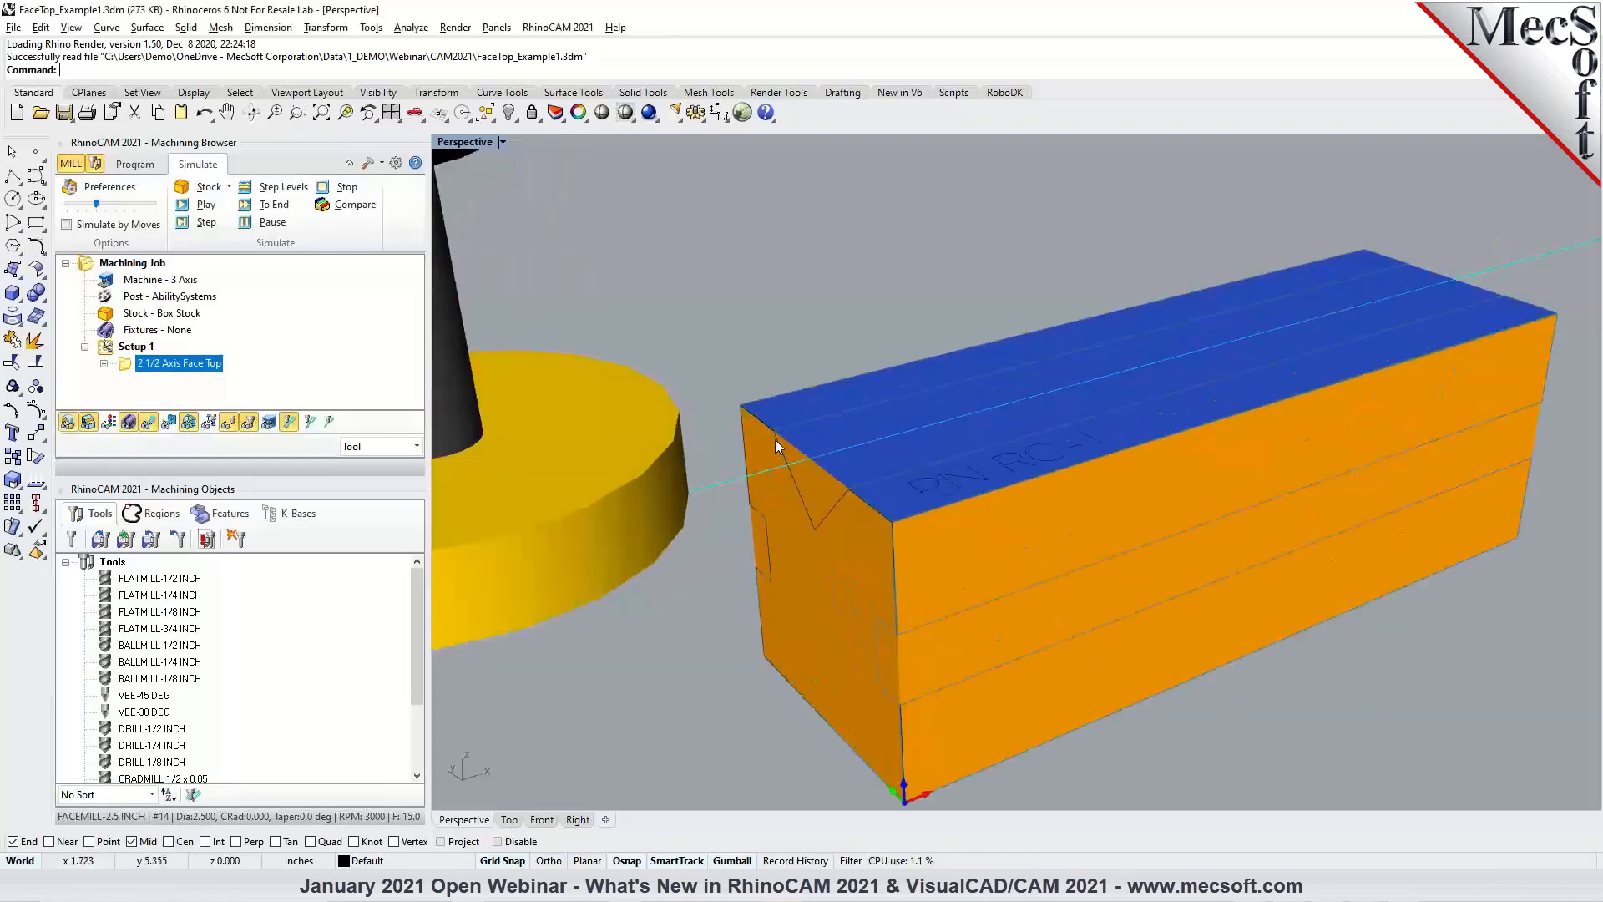
Compare the stock at Setup 1 with the stock after the 2 1/2 Axis Face Top operation at the block's upper face.
left_click(136, 346)
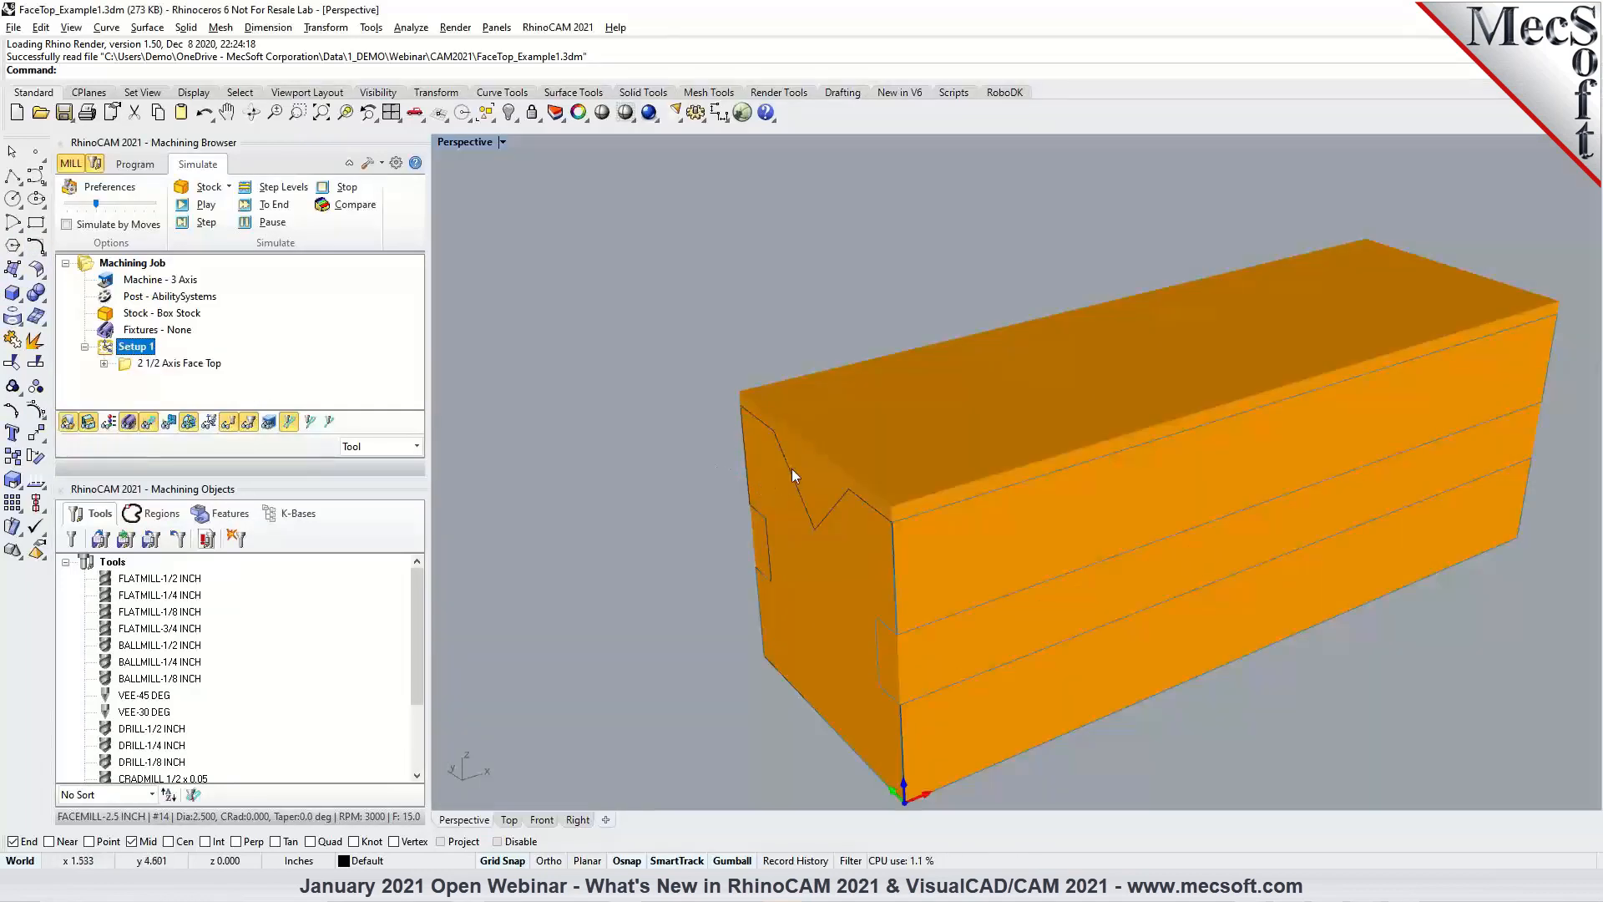
scroll(759, 451, "up", 3)
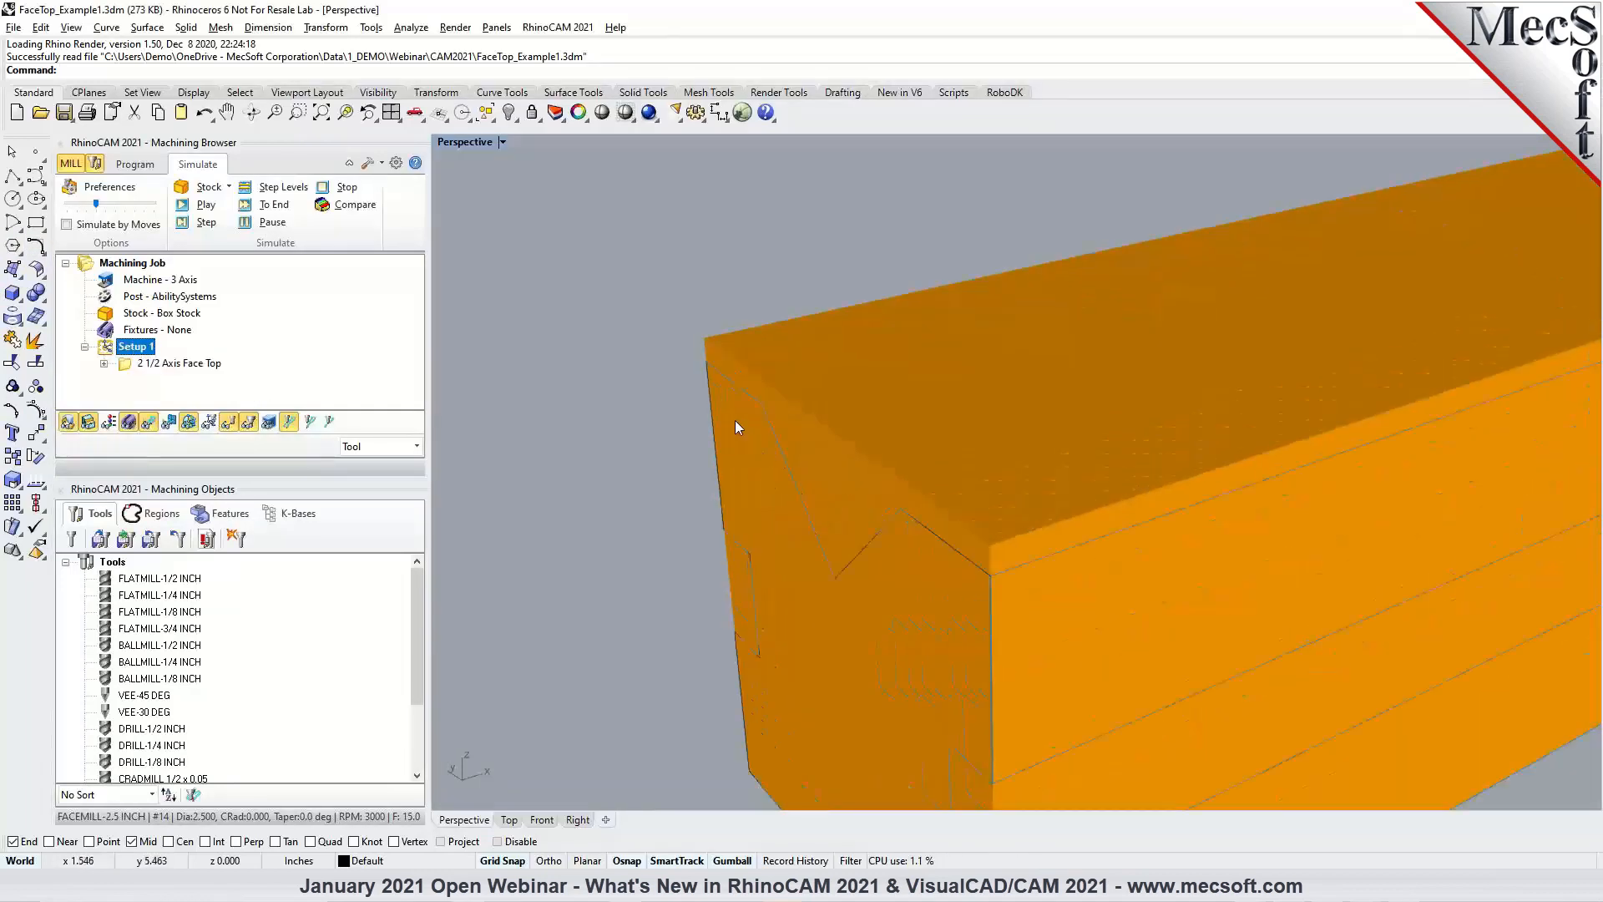
left_click(179, 365)
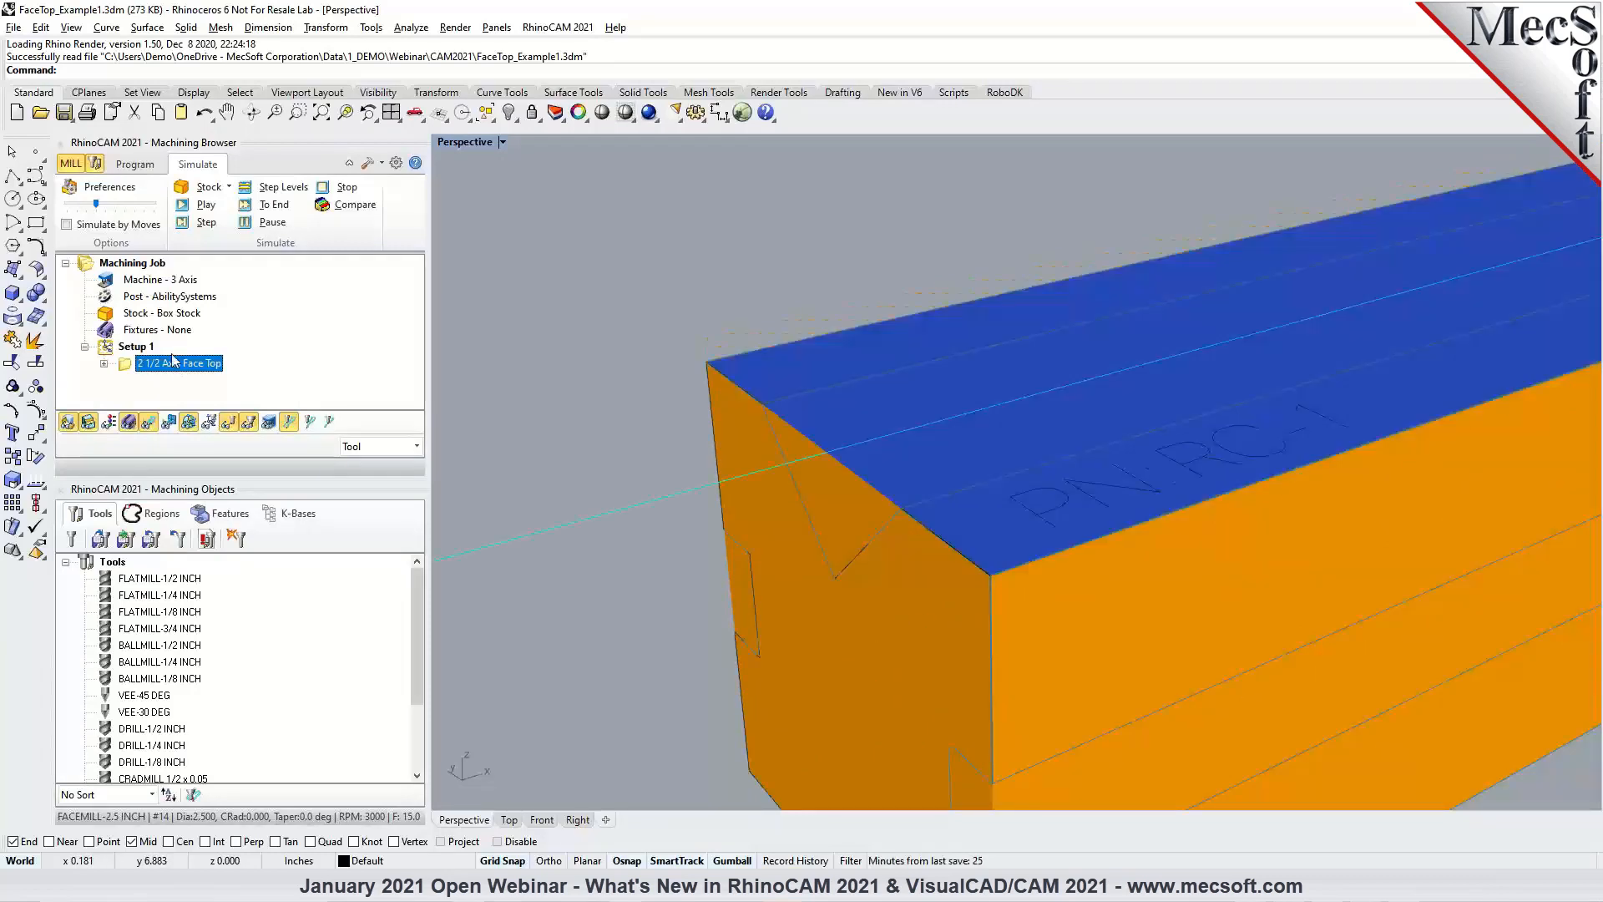
left_click(143, 350)
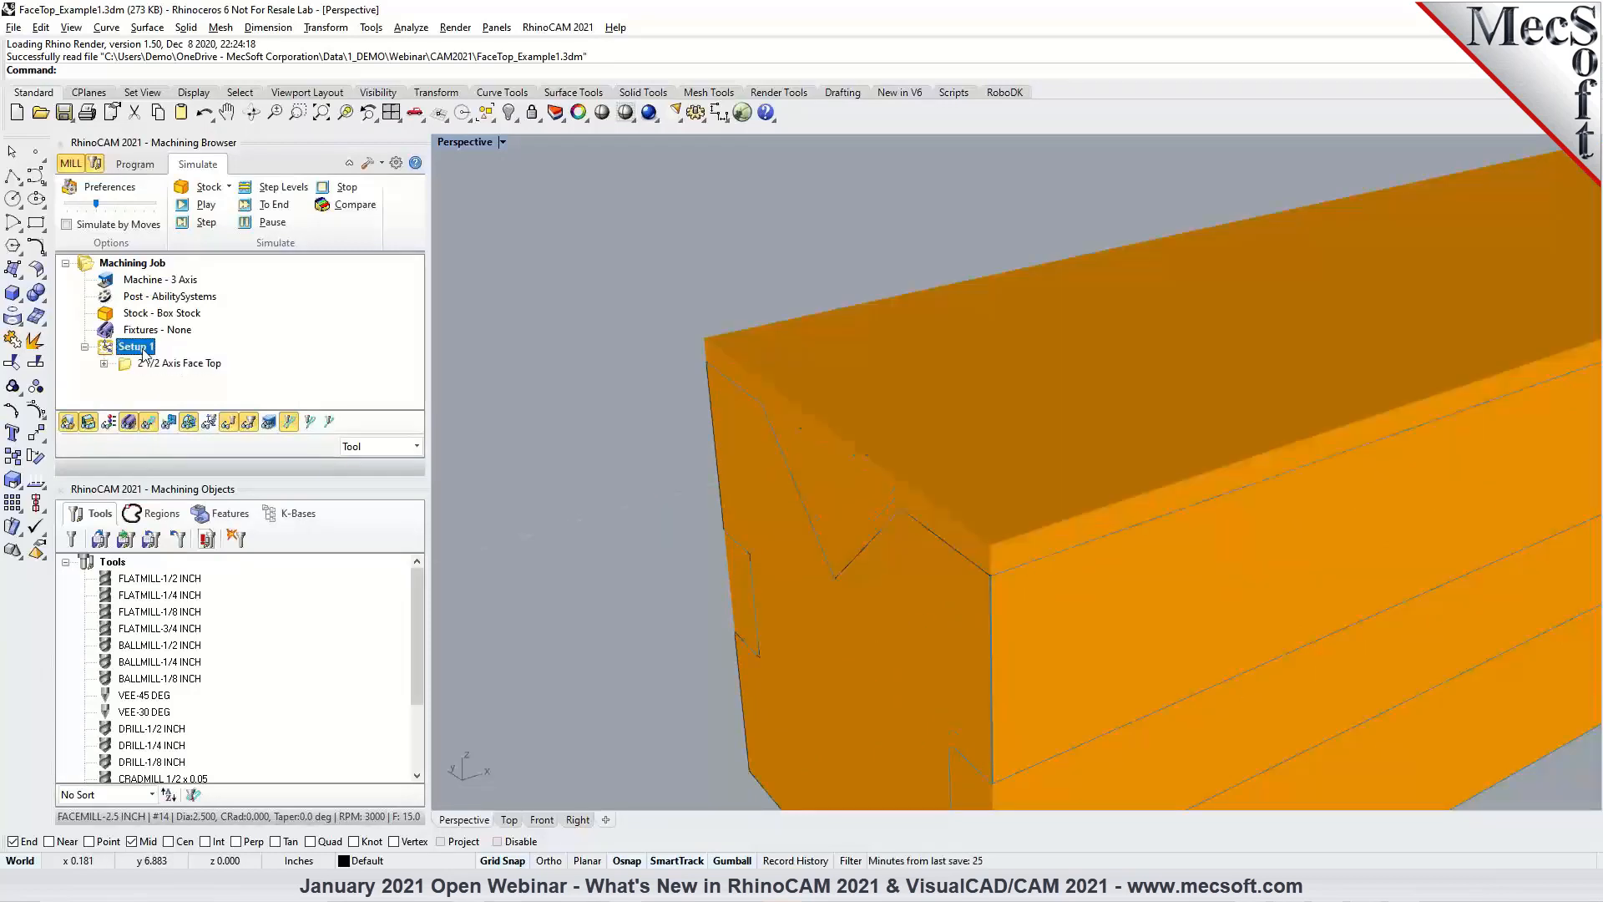
left_click(152, 367)
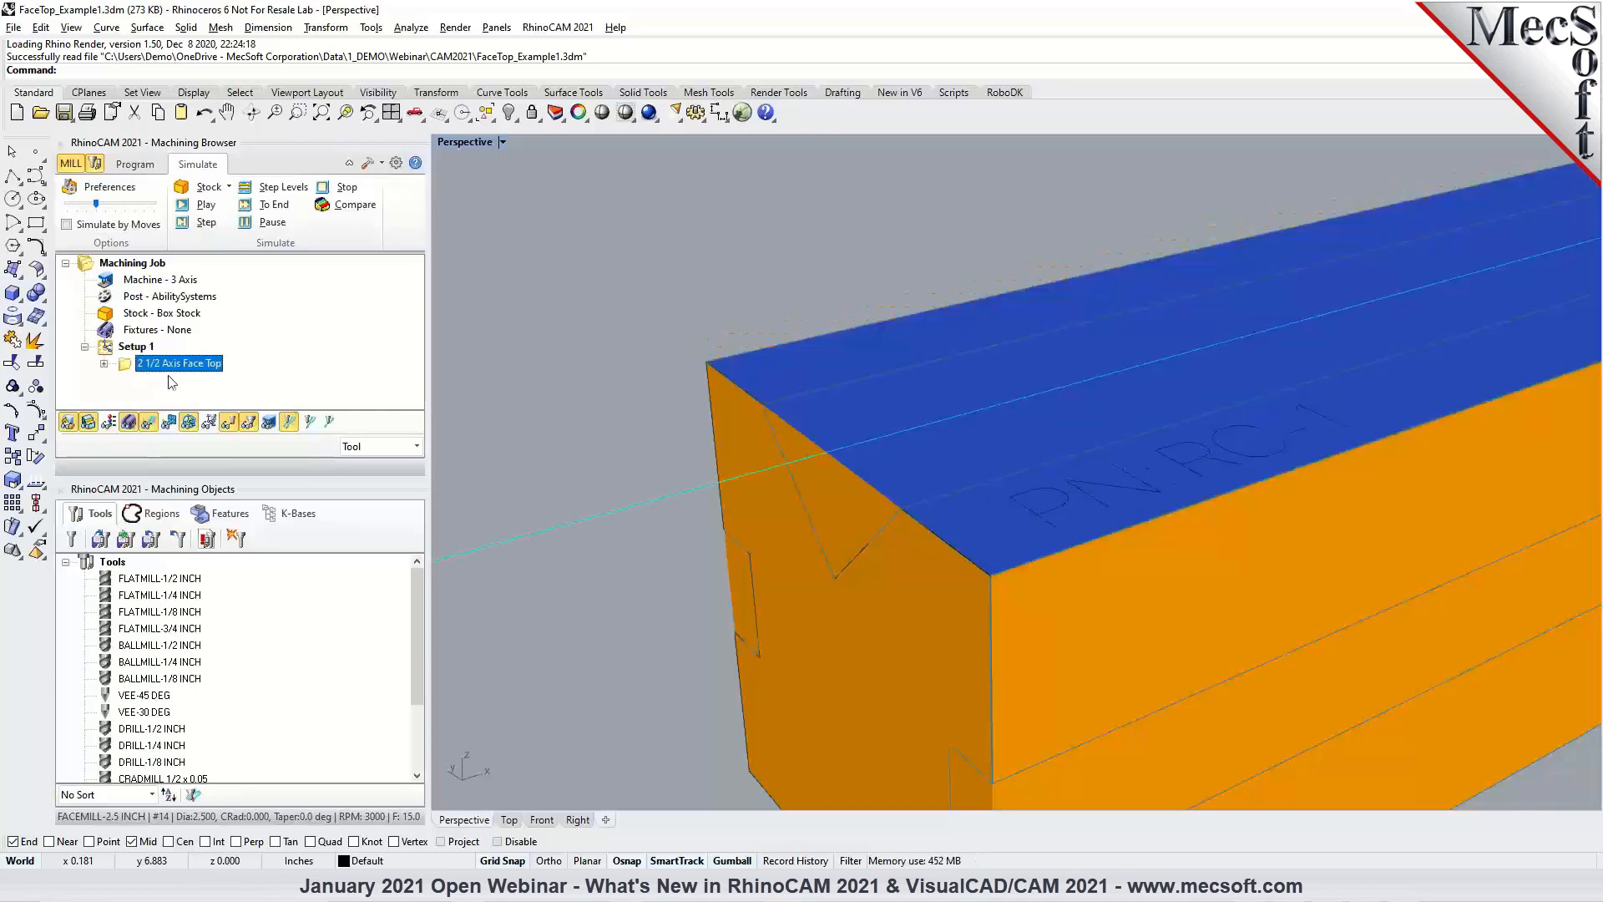
scroll(618, 512, "down", 5)
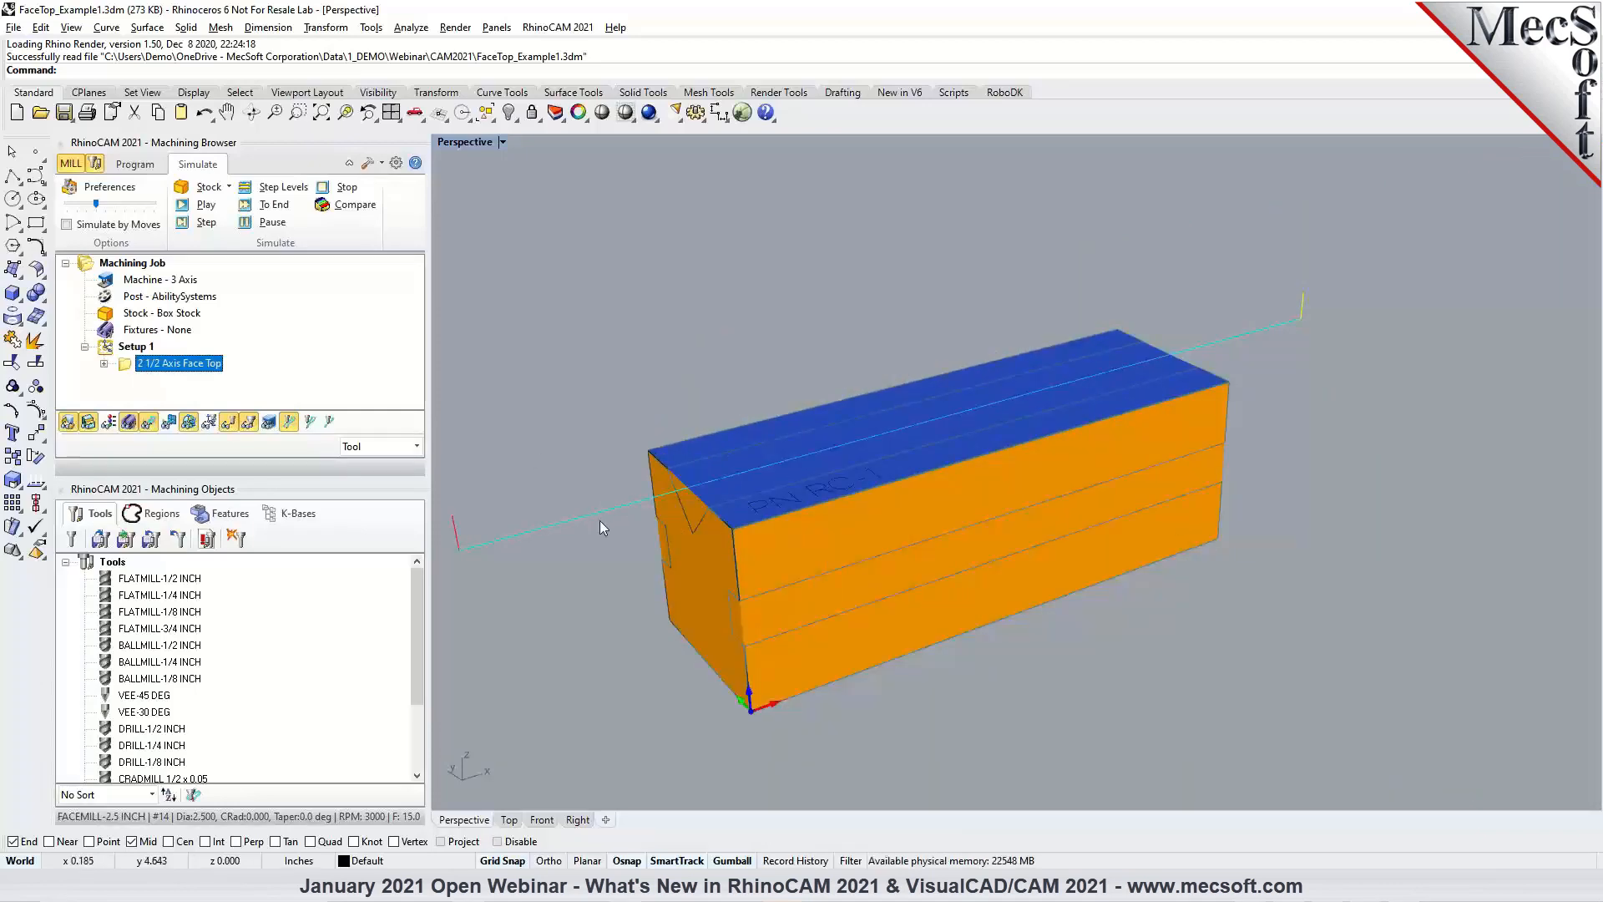
Examine the square flange plate in FaceTop_Example2.3dm from the perspective and top views.
scroll(599, 566, "up", 2)
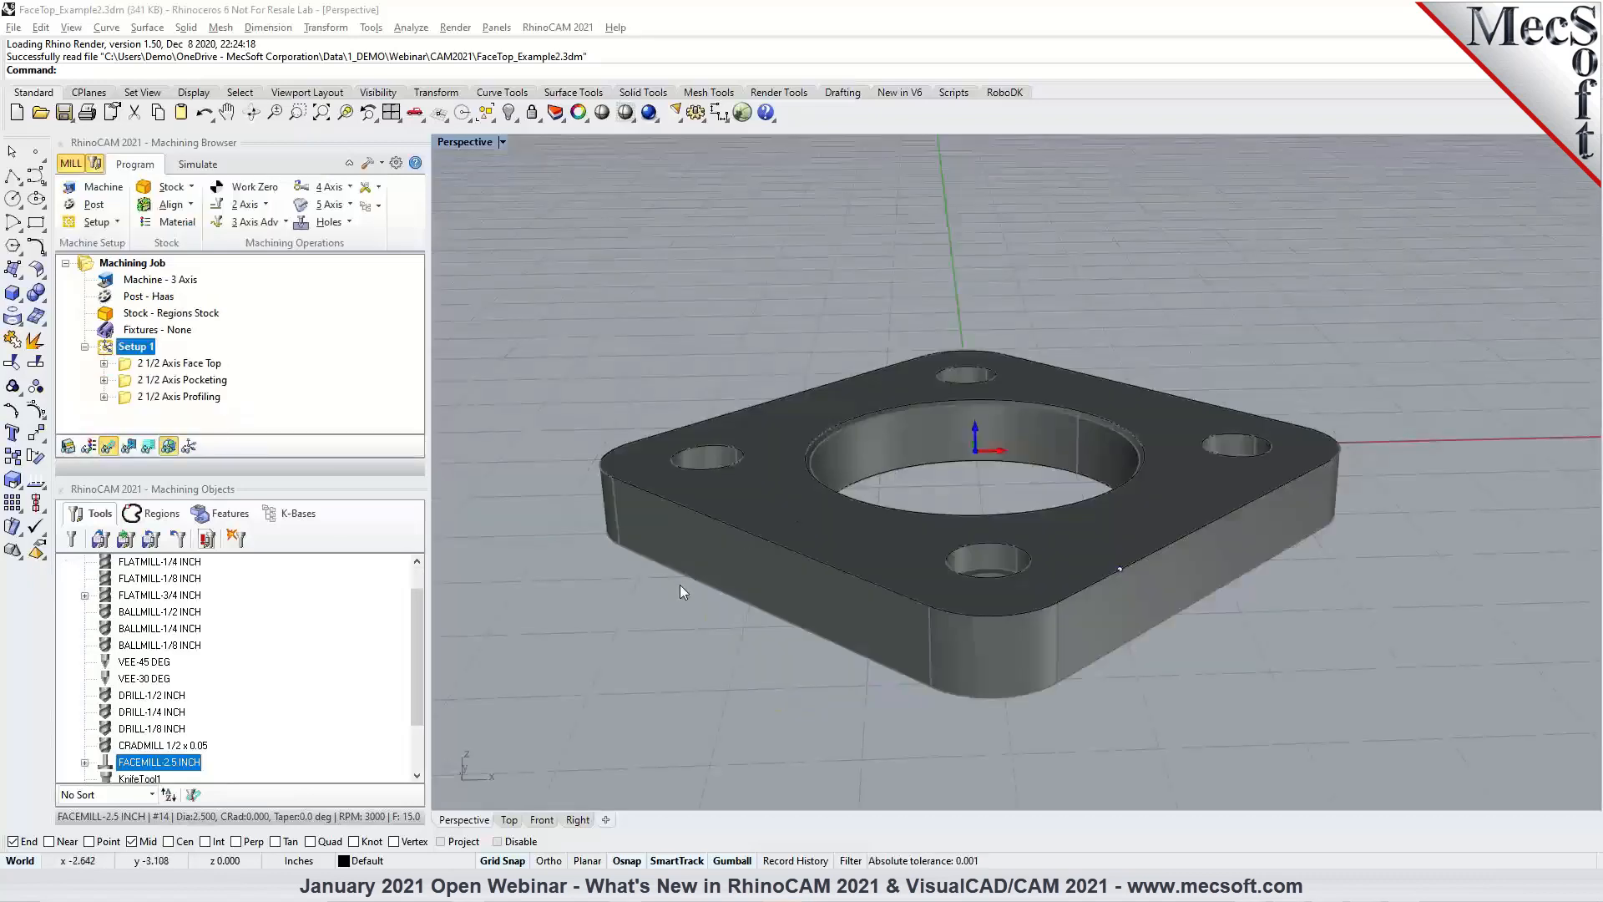
scroll(762, 513, "down", 3)
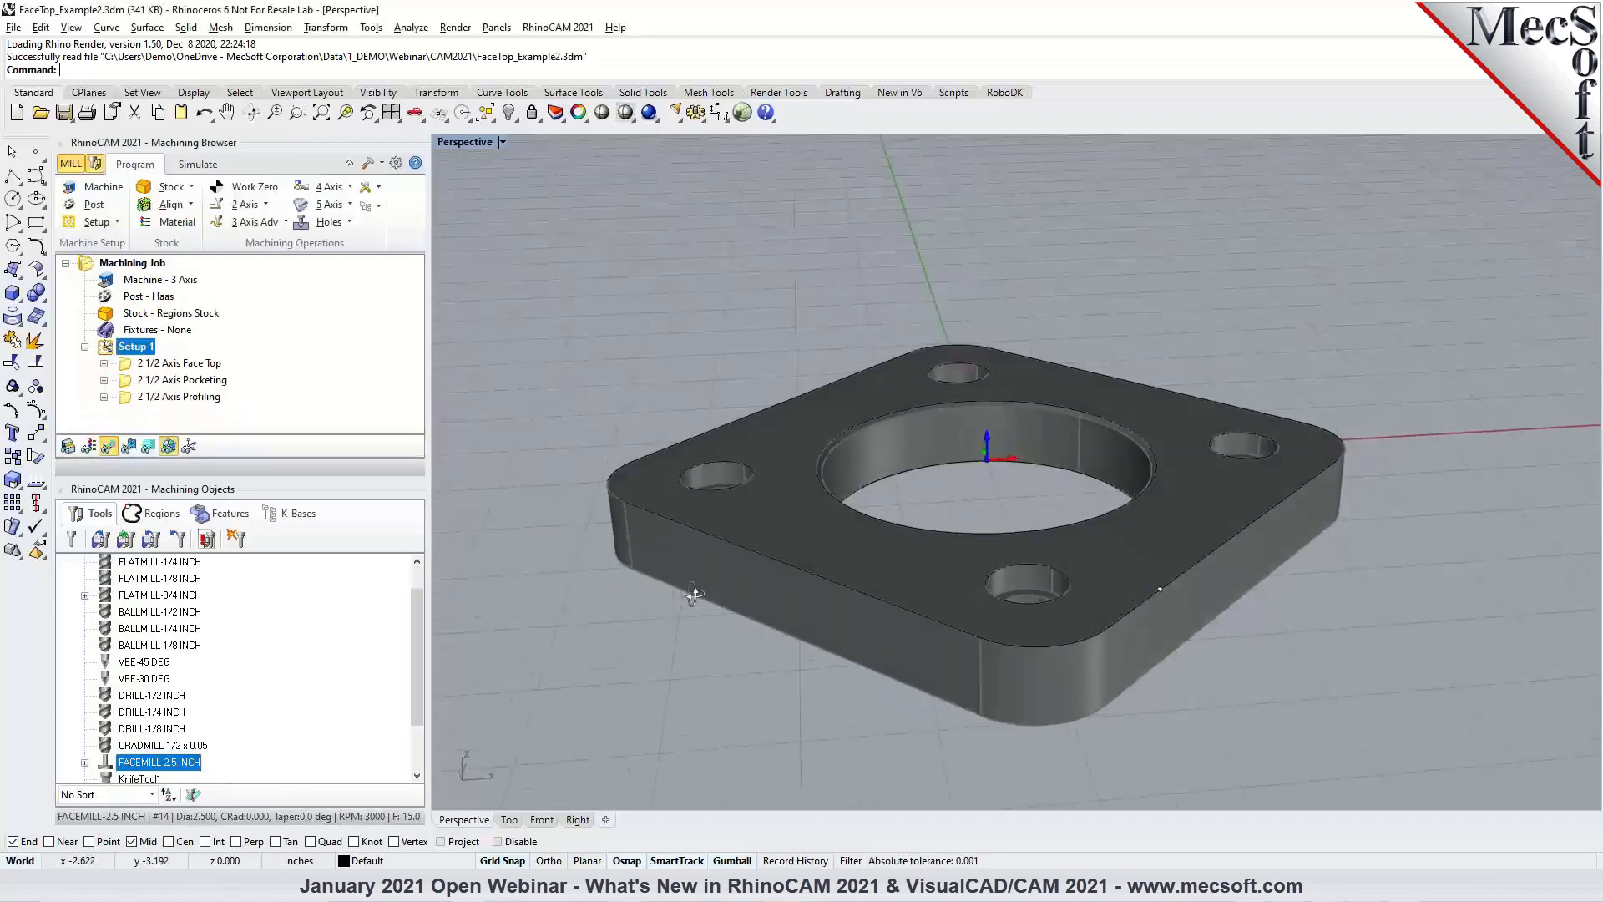
scroll(783, 513, "up", 2)
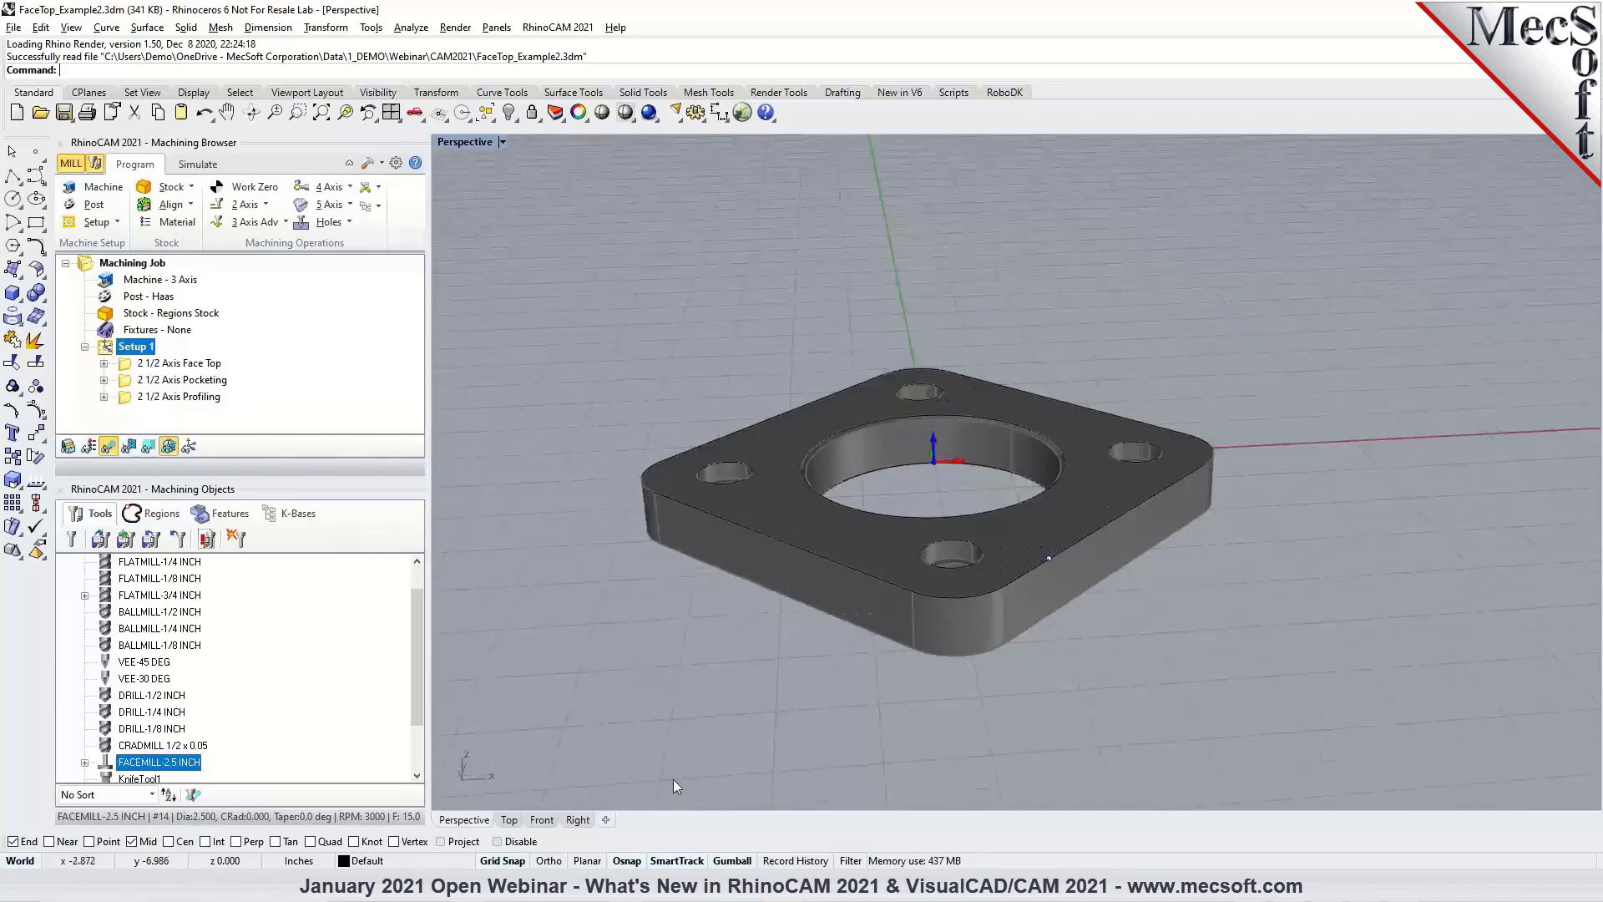
left_click(513, 821)
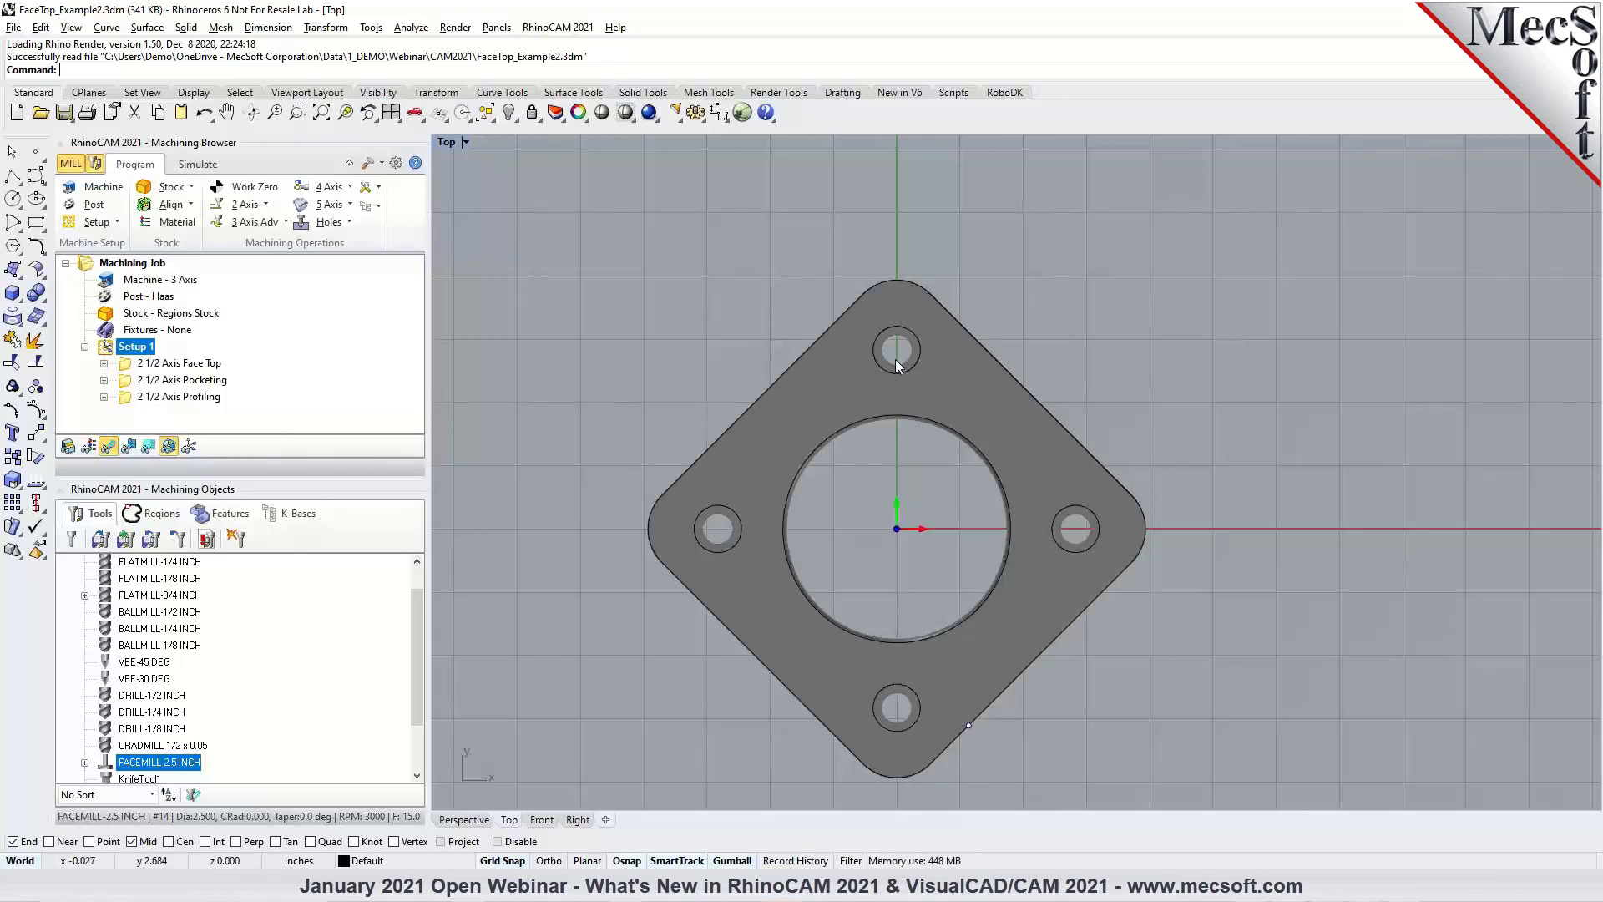
left_click(453, 820)
Turn on the stock display and show the 2 1/2 Axis Face Top toolpath over the flange plate.
left_click(171, 315)
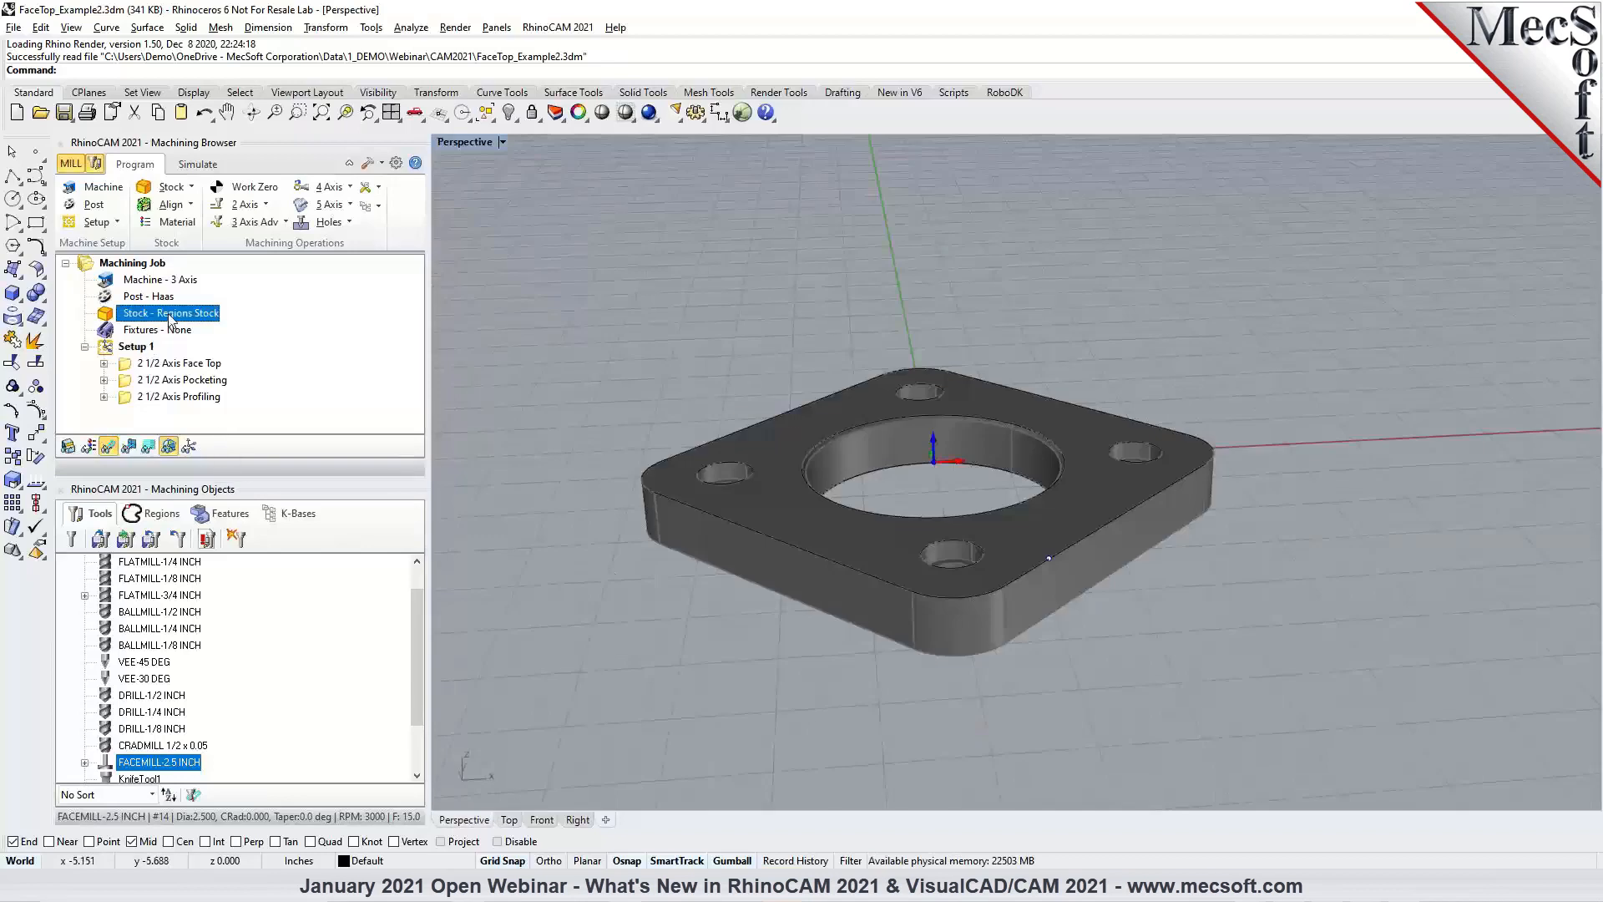
left_click(68, 446)
left_click(134, 367)
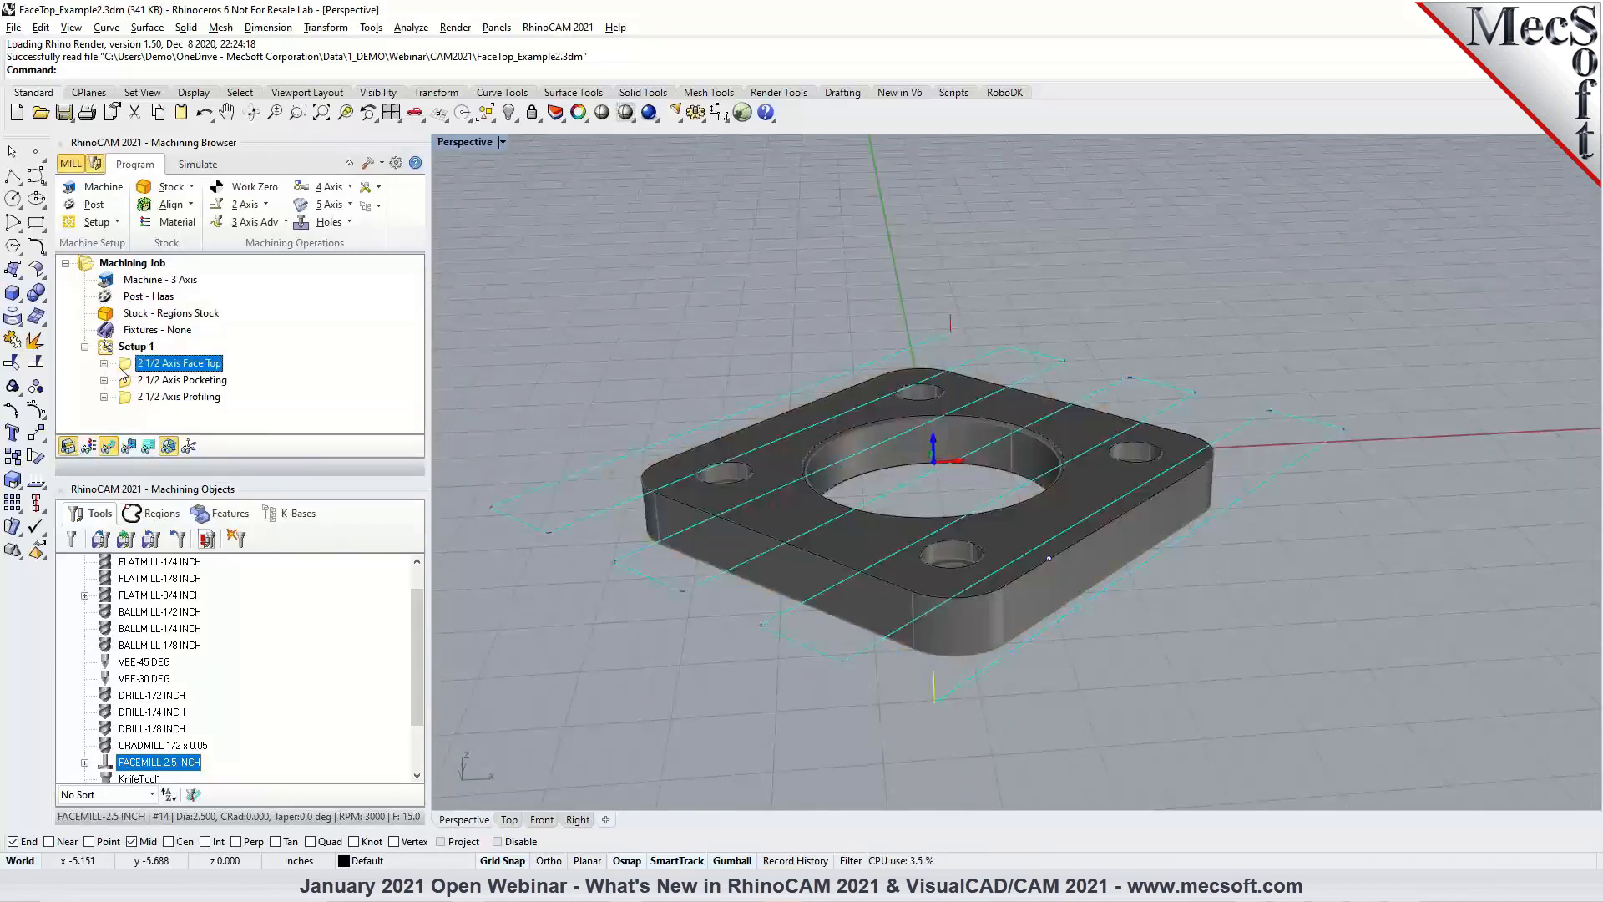
Review the Face Top cut parameters, regenerate the toolpath and simulate it on the regions stock.
double_click(121, 367)
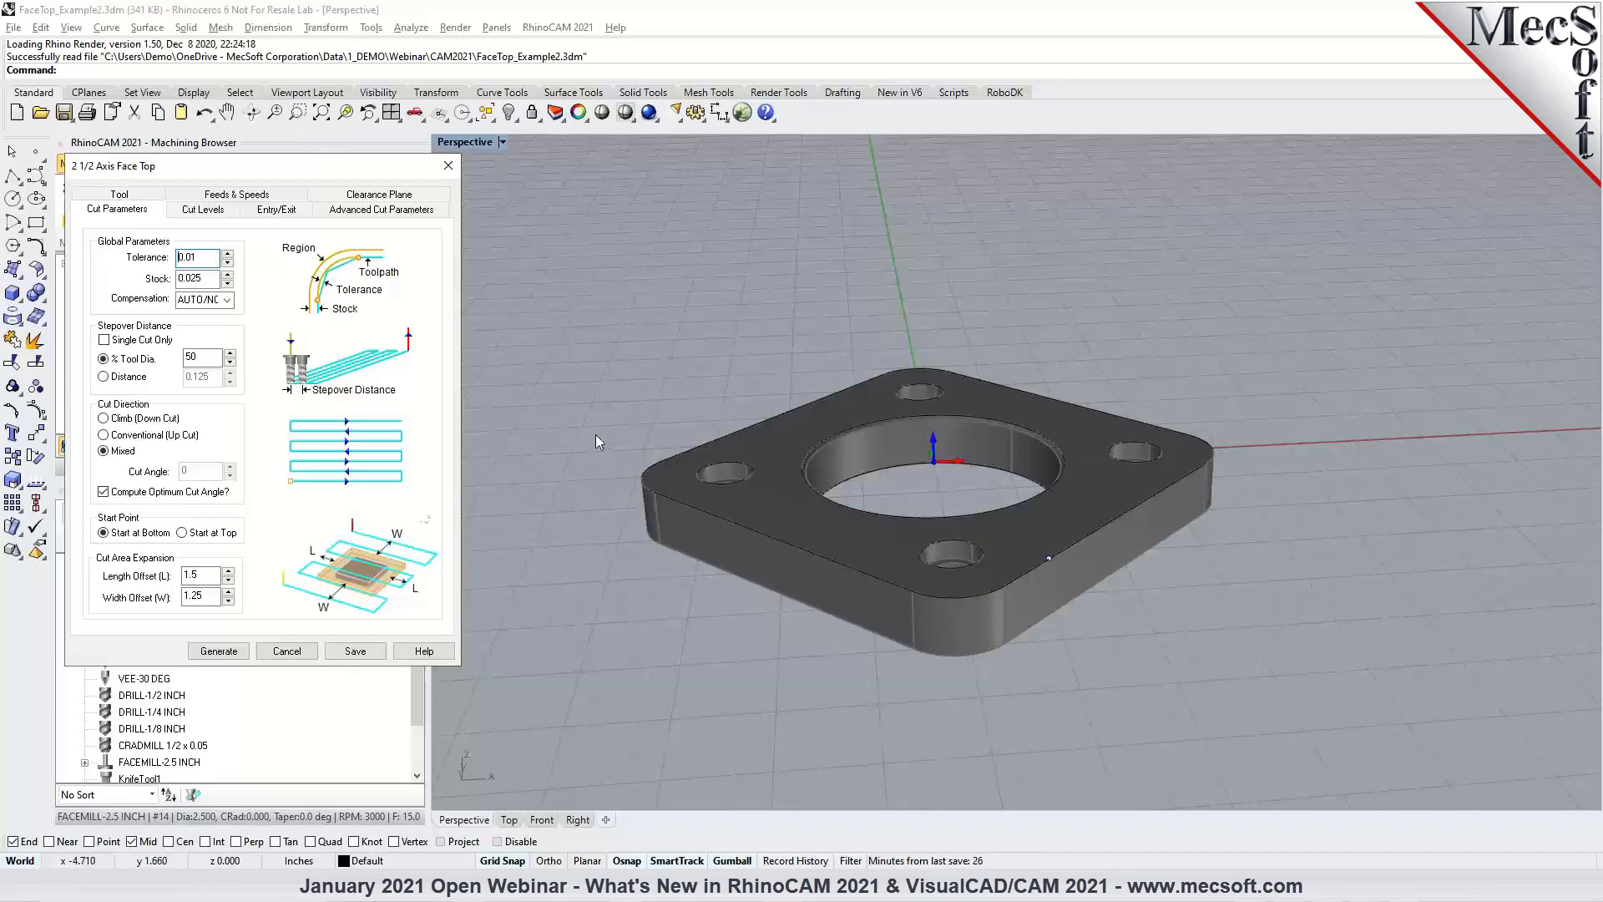
left_click(219, 651)
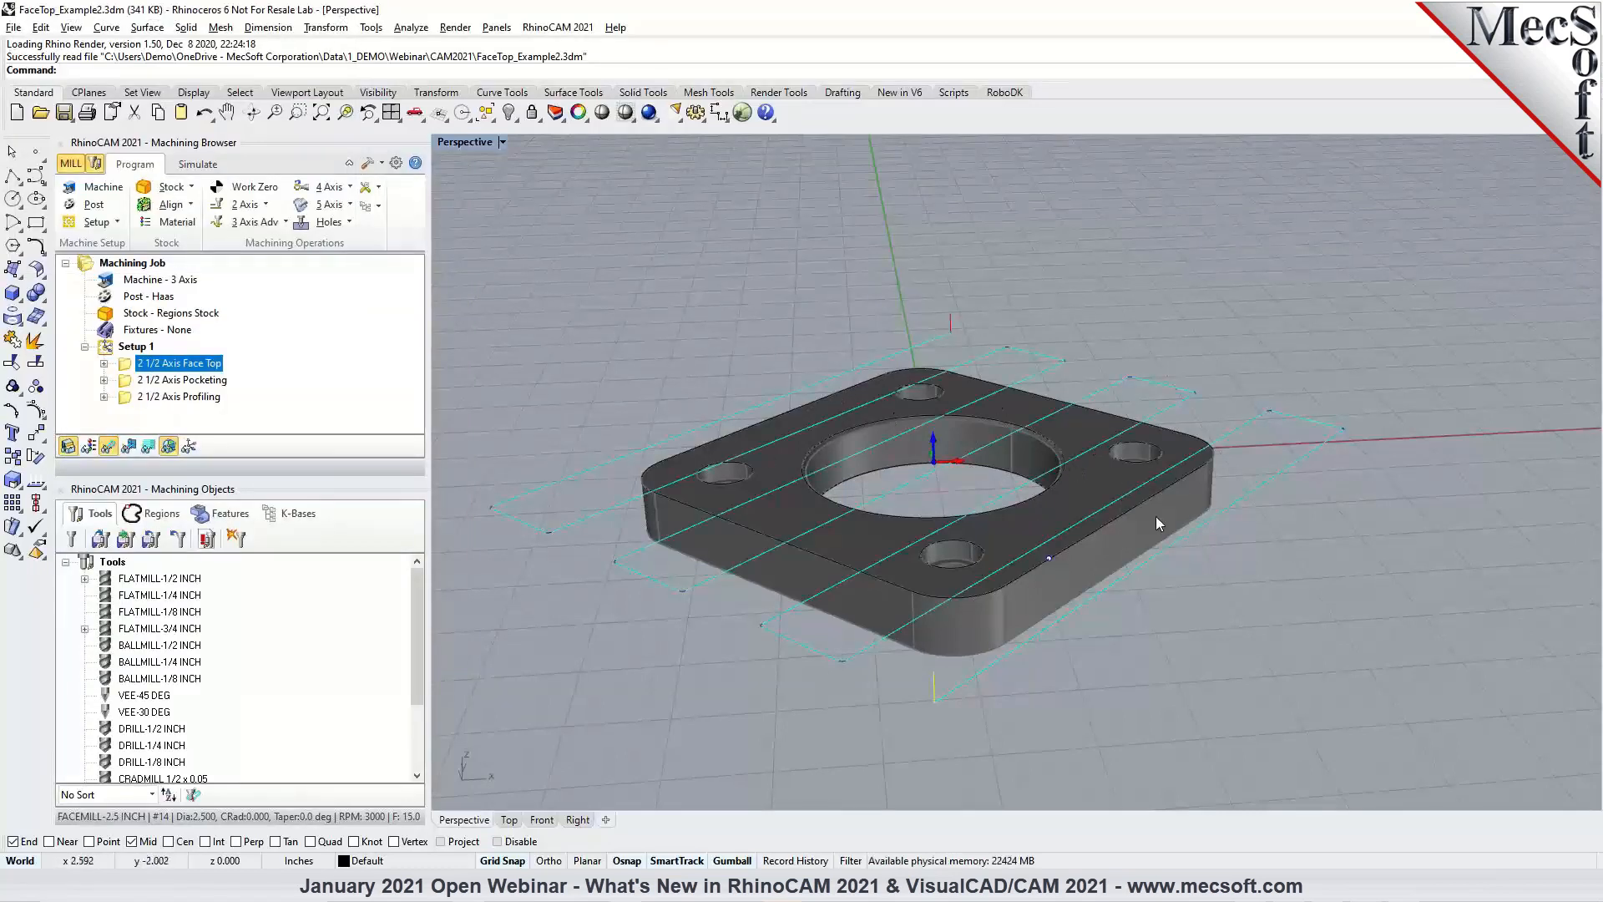
left_click(198, 164)
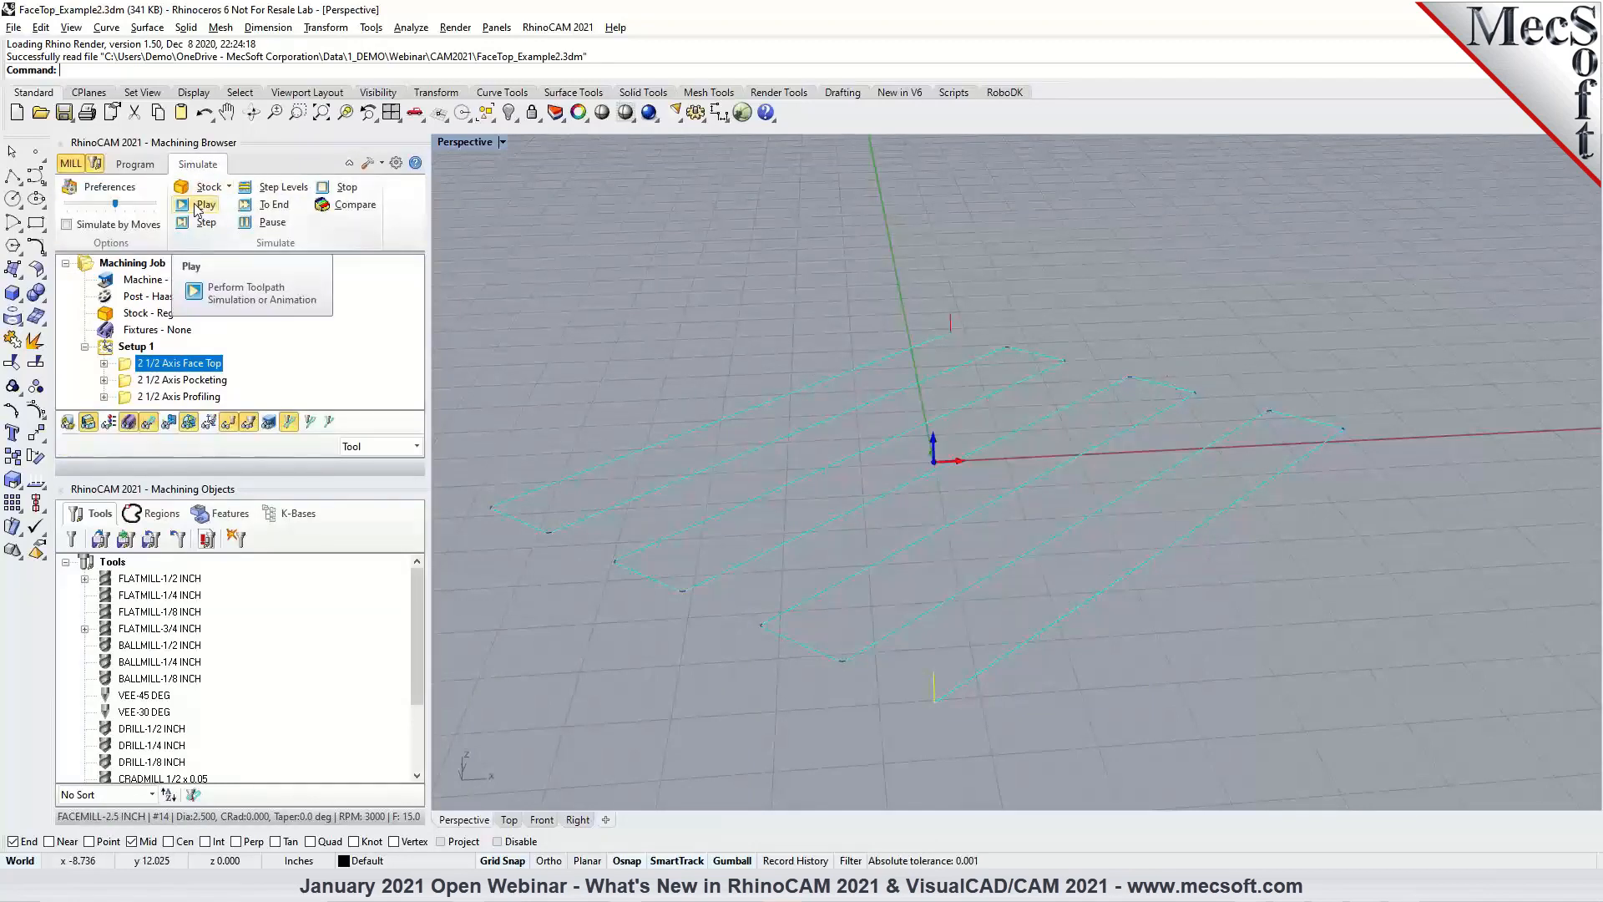
left_click(200, 205)
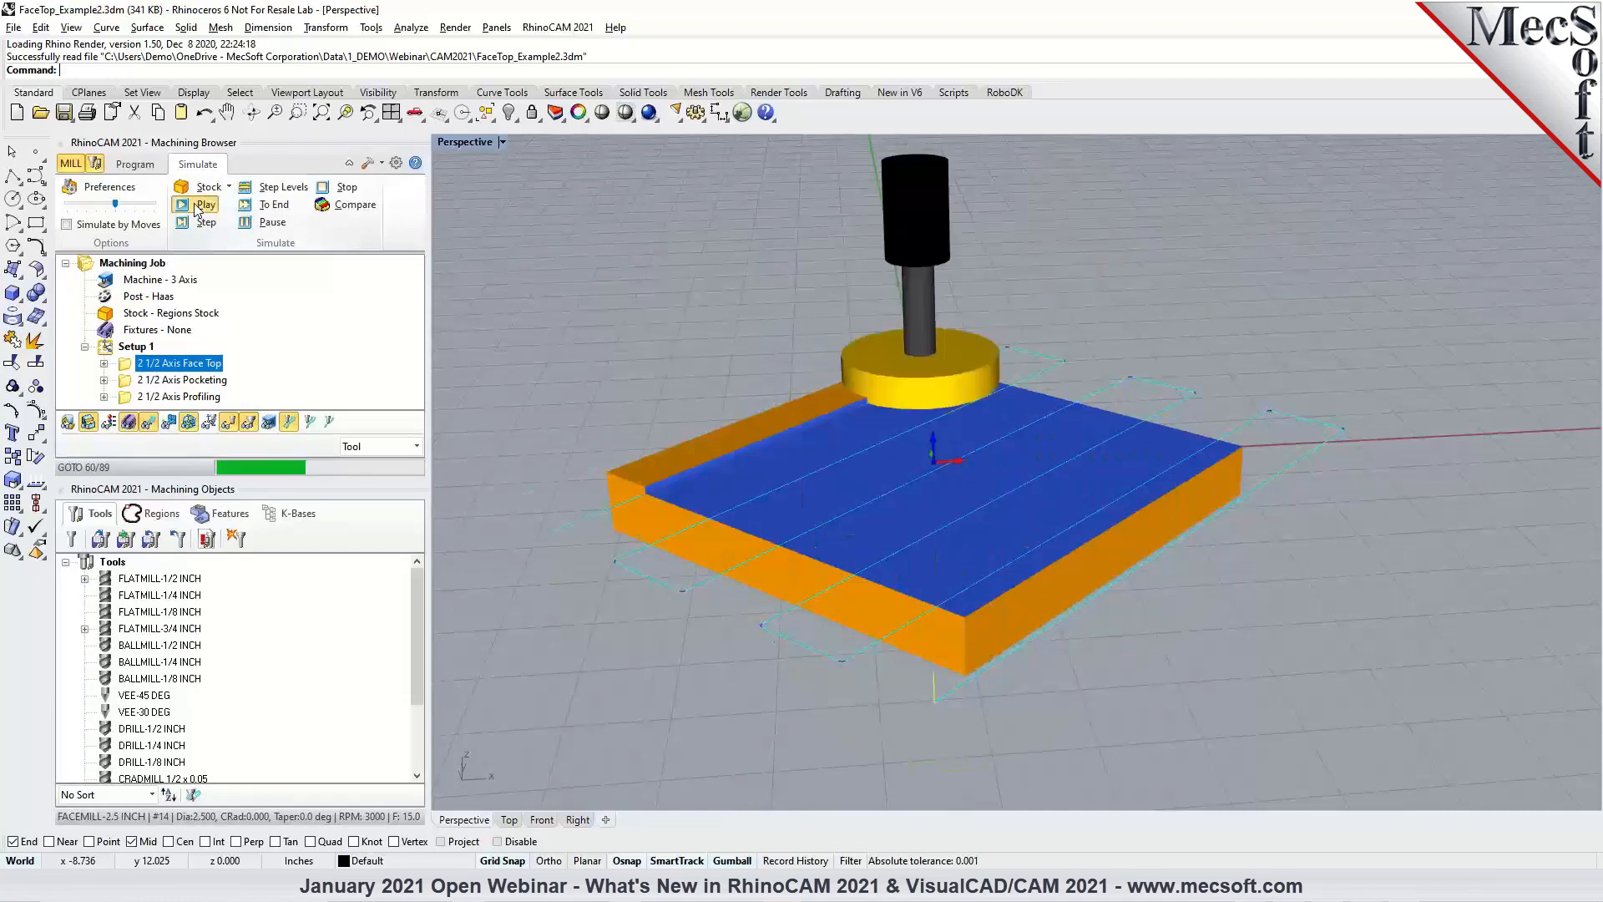
Turn off Compute Optimum Cut Angle in the Face Top operation and regenerate the toolpath with a cut angle of 0.
double_click(127, 365)
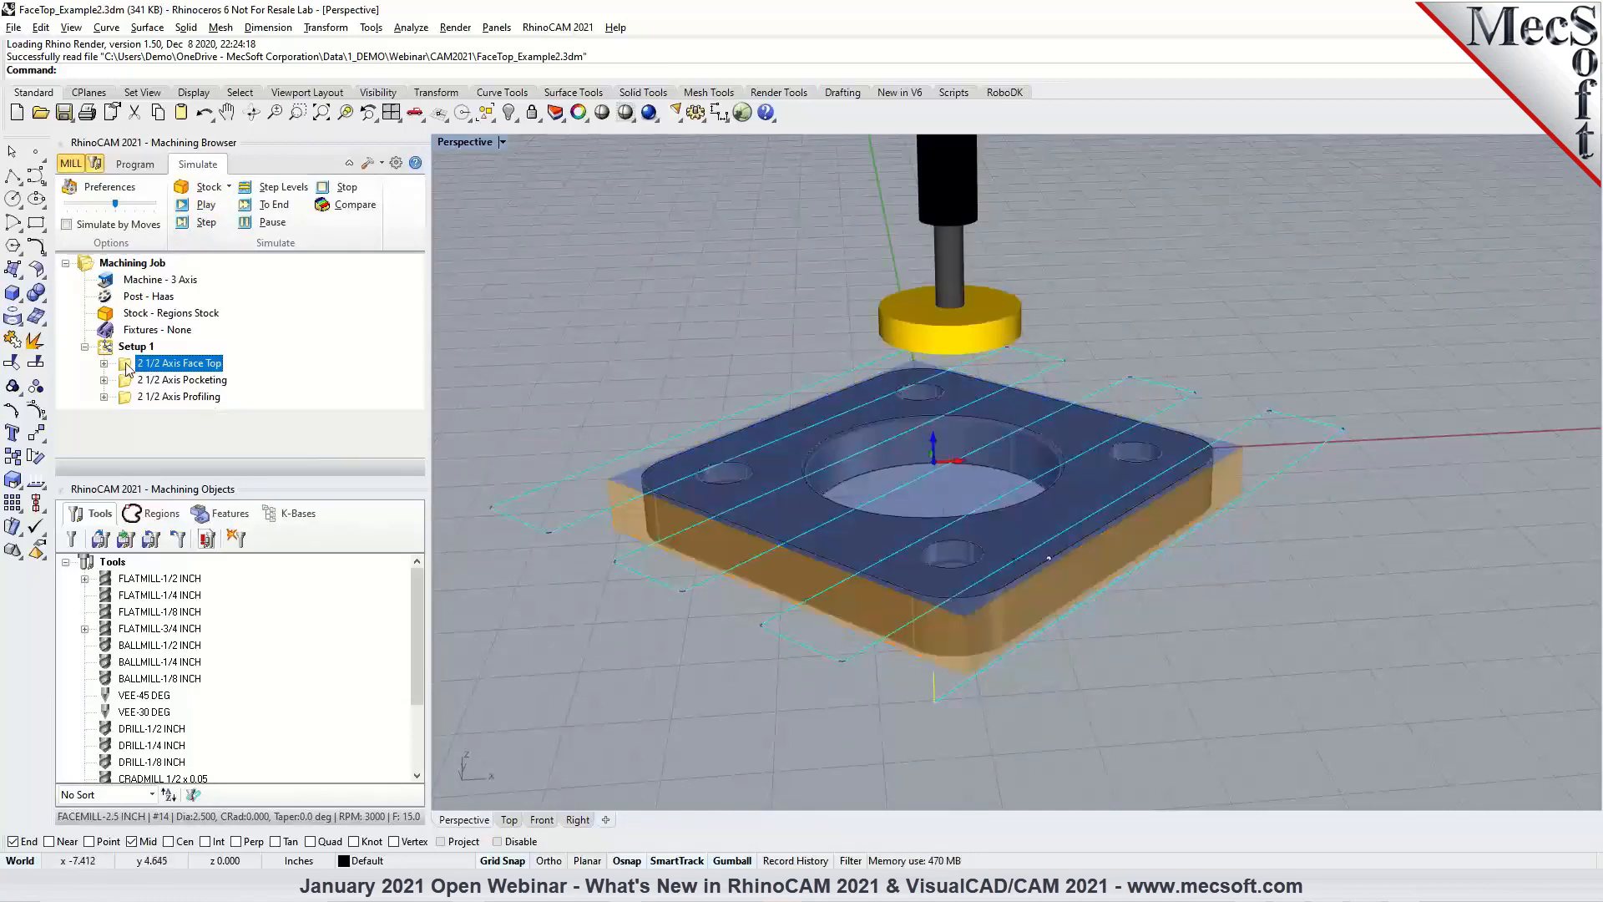
left_click(137, 214)
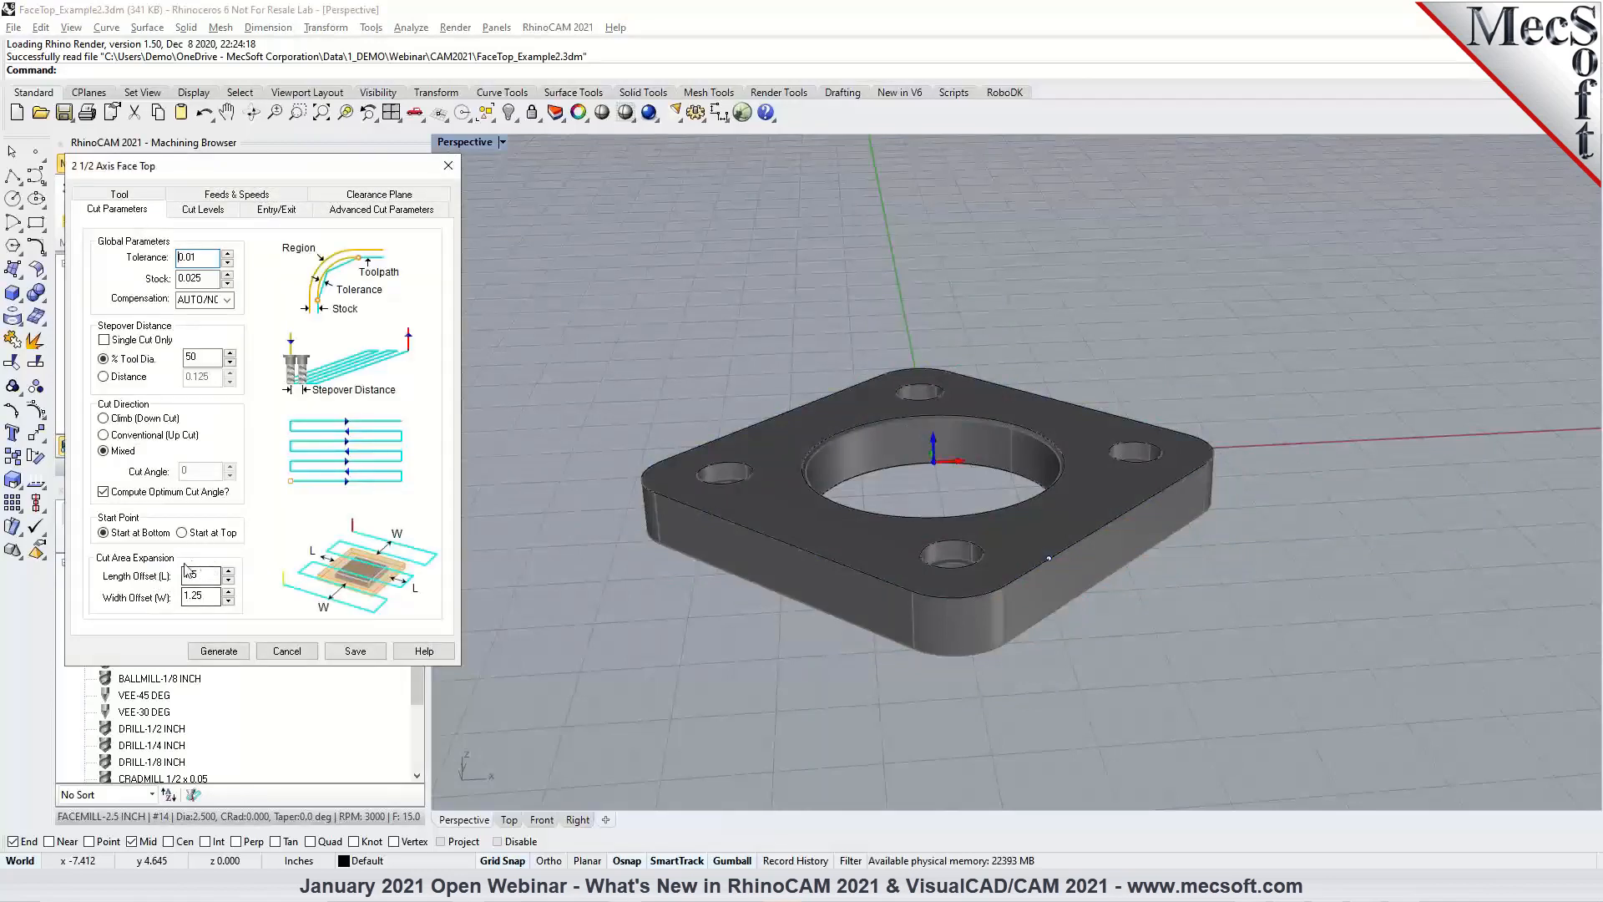
mouse_move(185, 609)
left_click(106, 494)
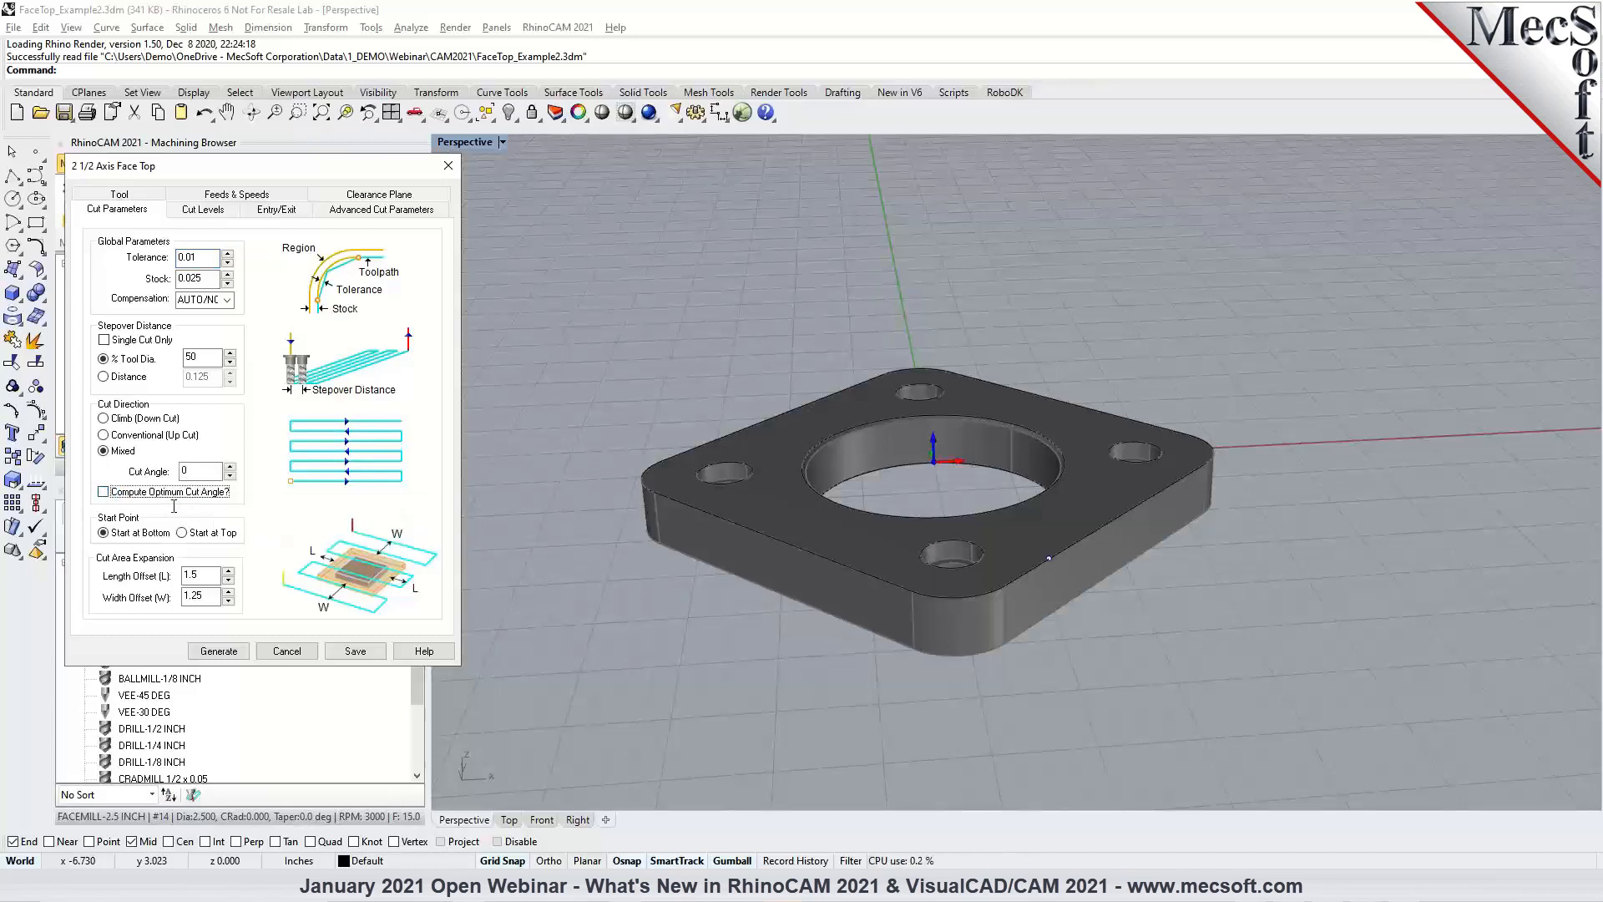
left_click(233, 655)
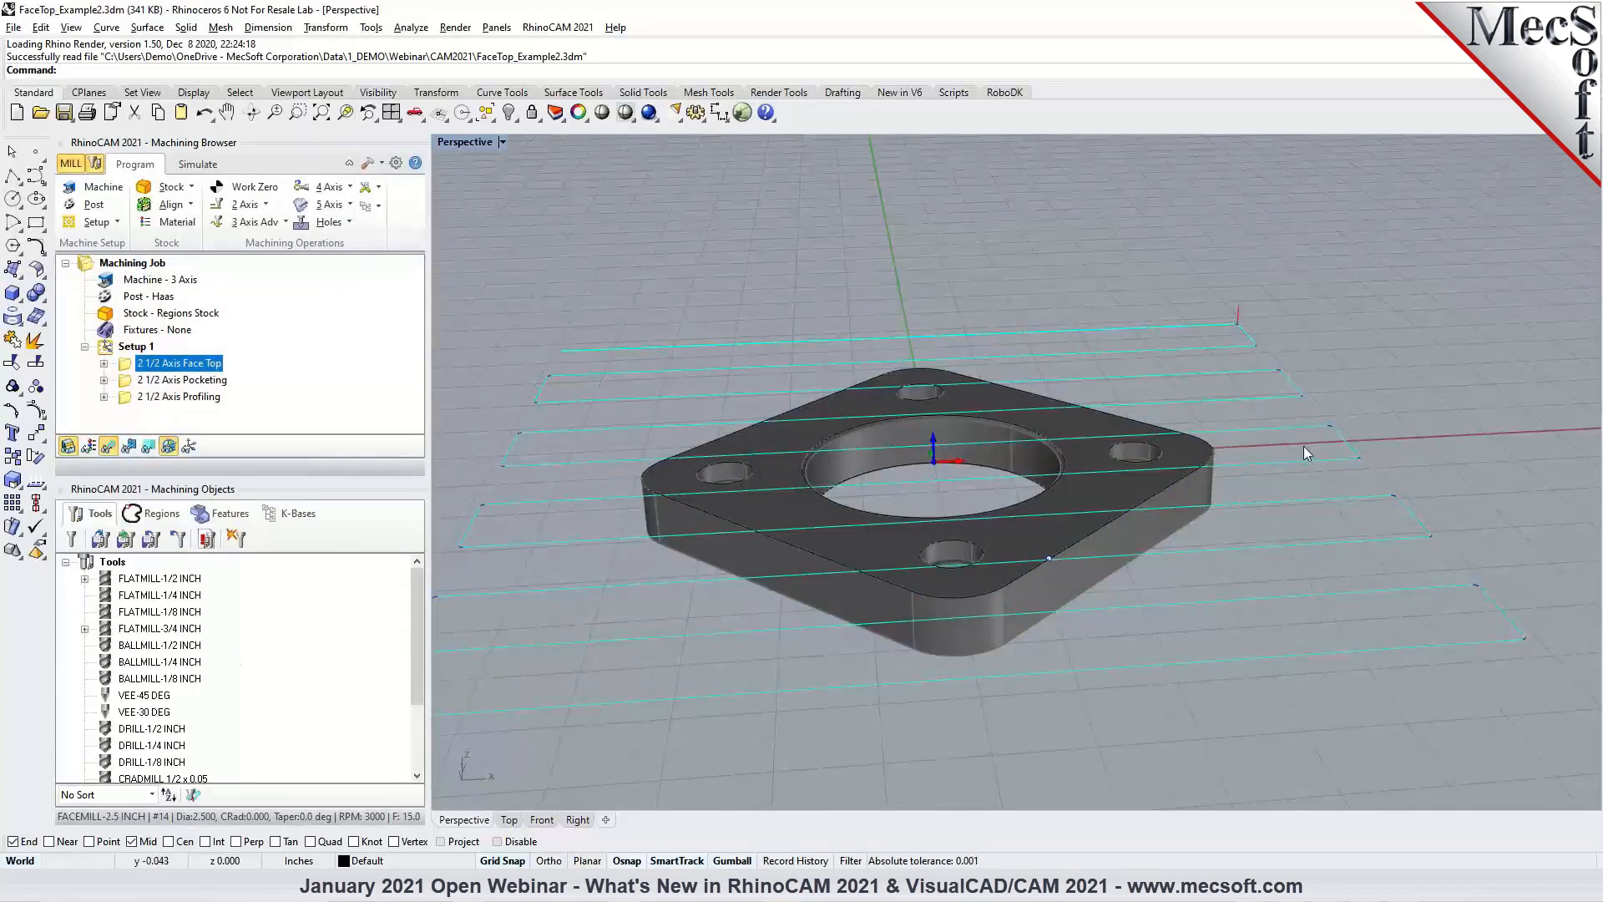
Re-enable Compute Optimum Cut Angle for the Face Top operation, regenerate the toolpath and simulate it.
double_click(127, 368)
left_click(116, 192)
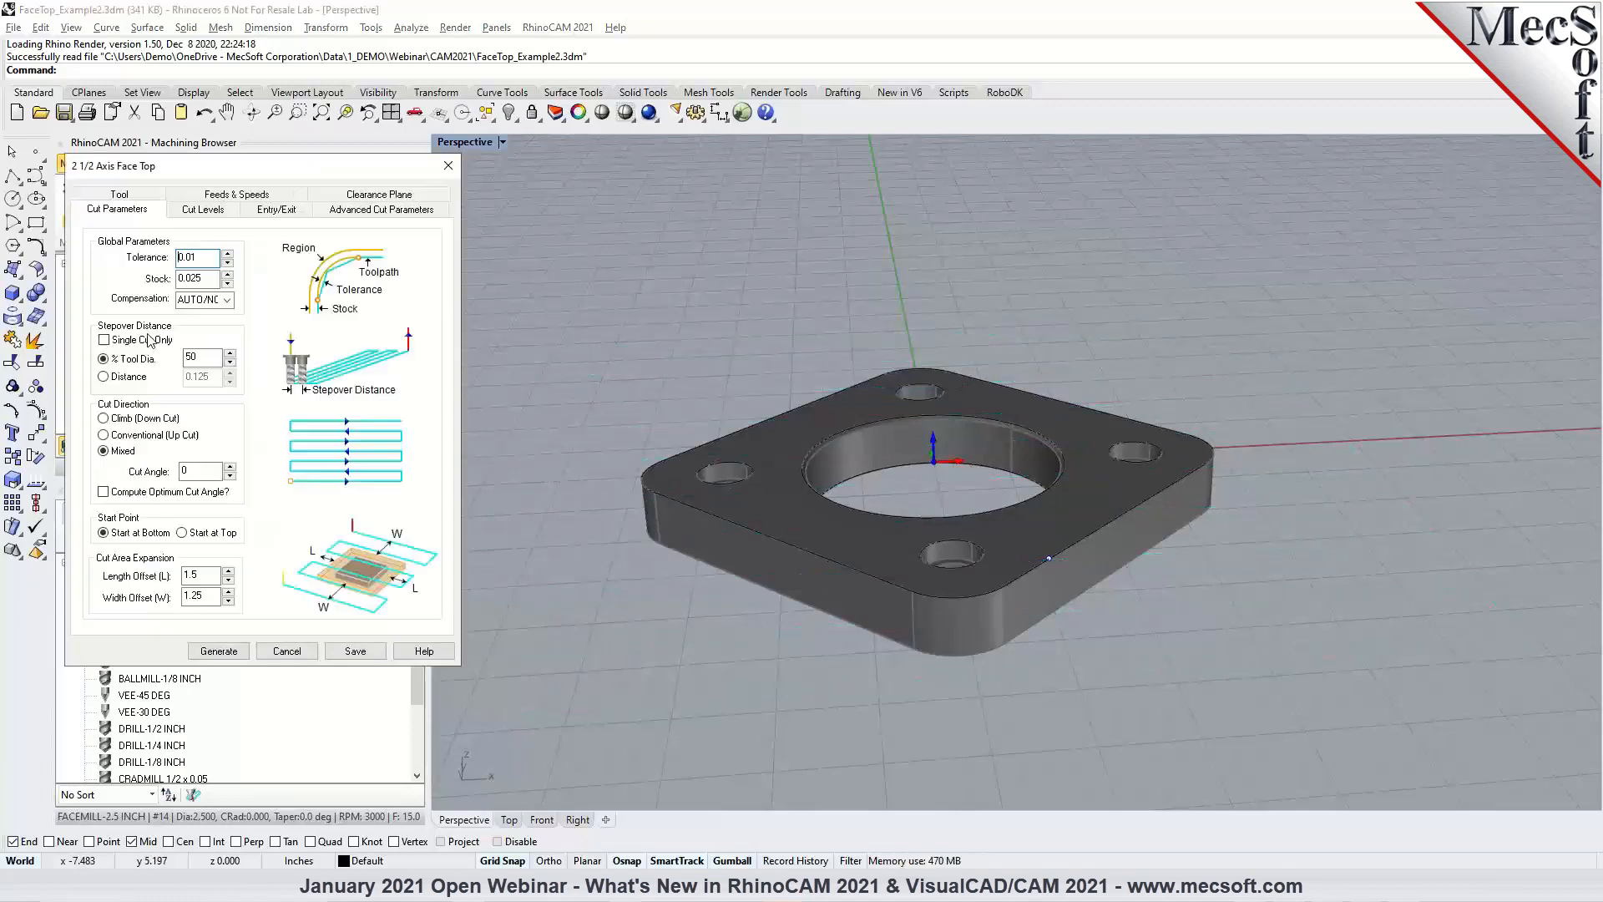
mouse_move(187, 470)
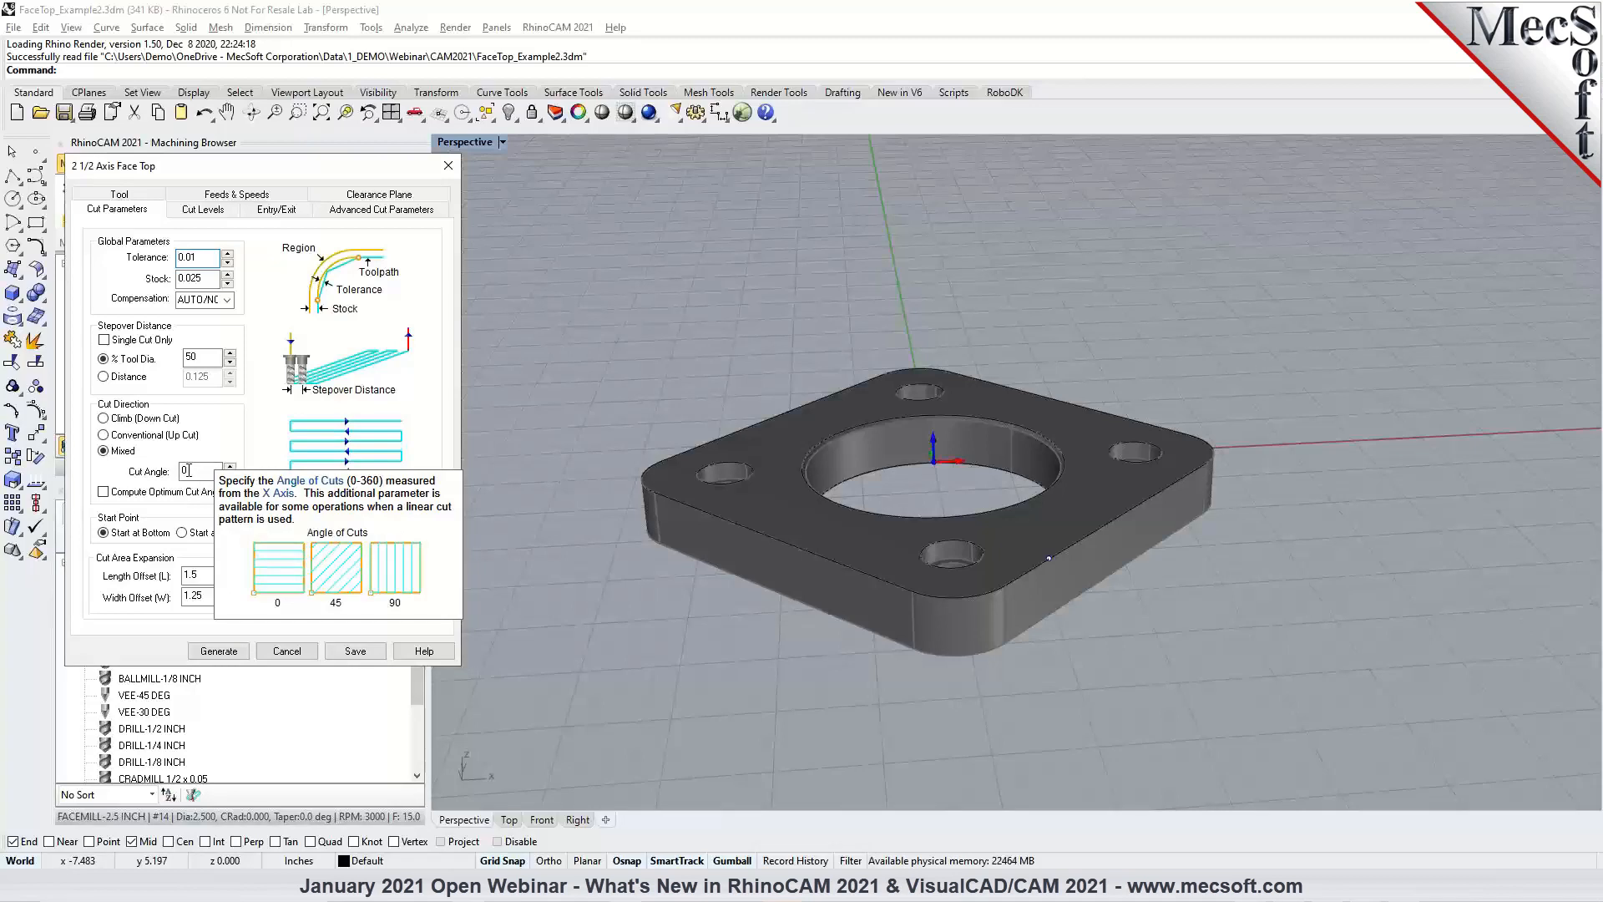
left_click(104, 493)
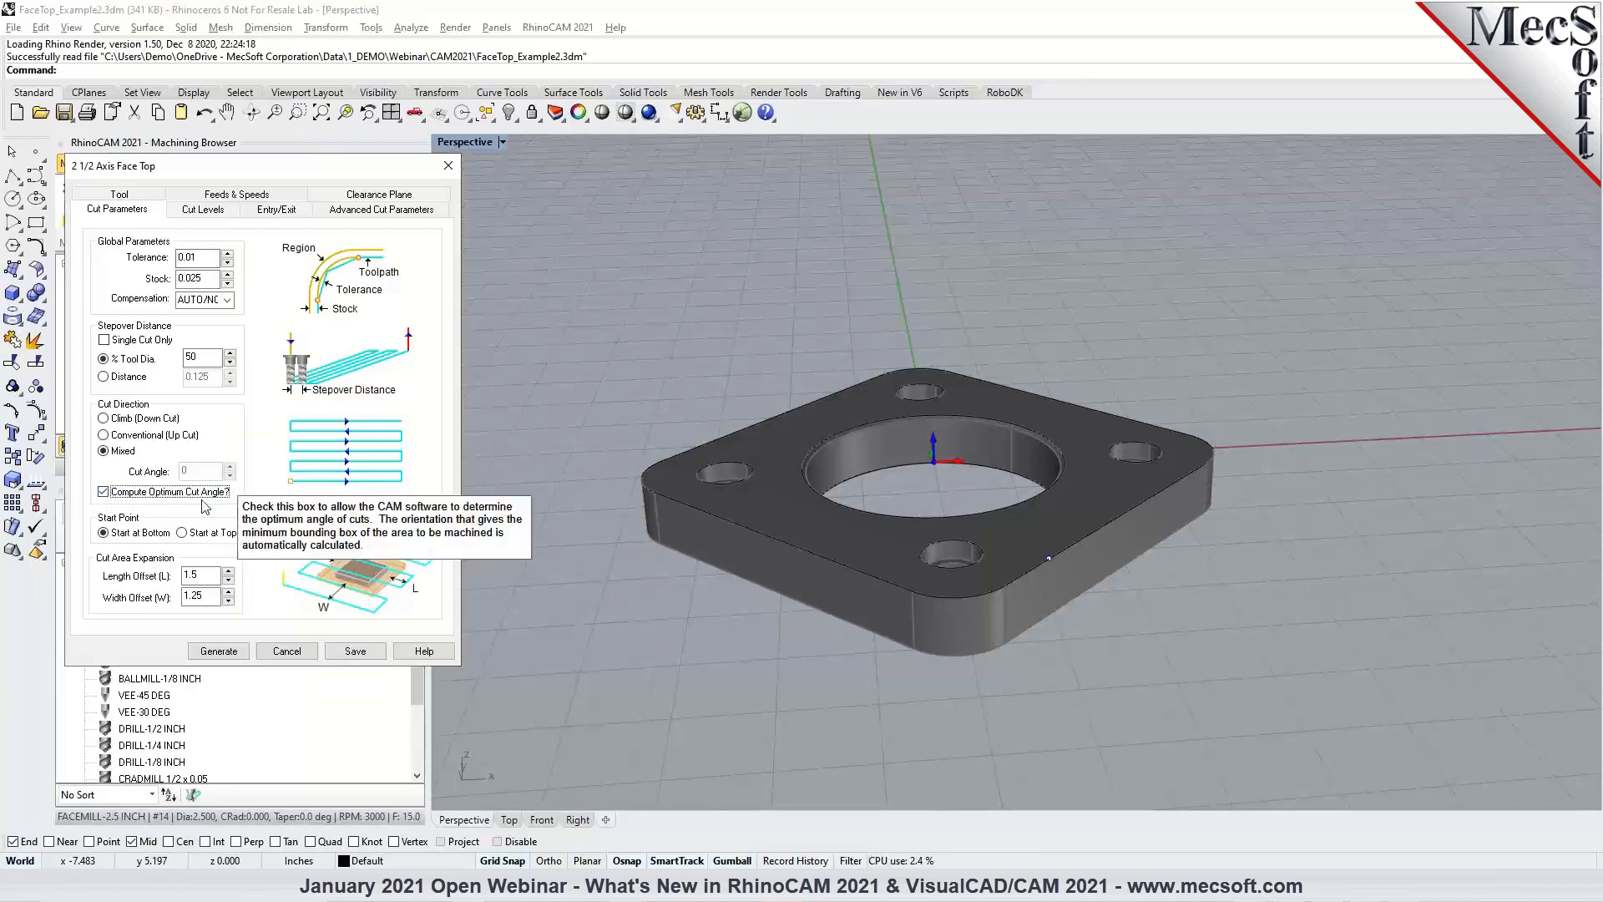
left_click(219, 651)
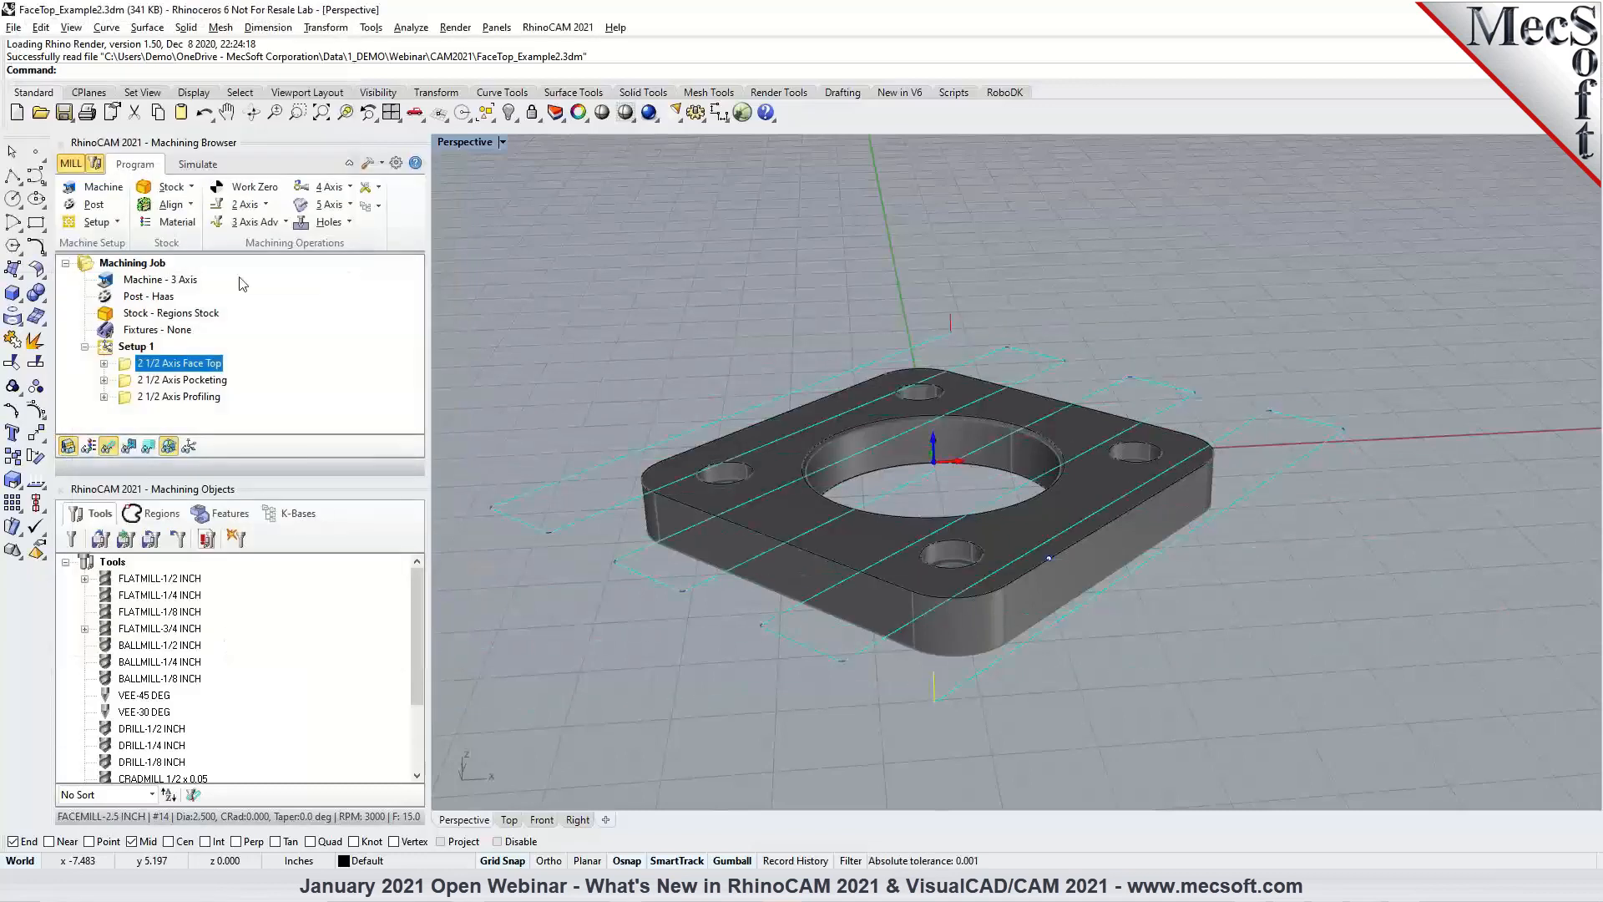
left_click(203, 163)
left_click(188, 211)
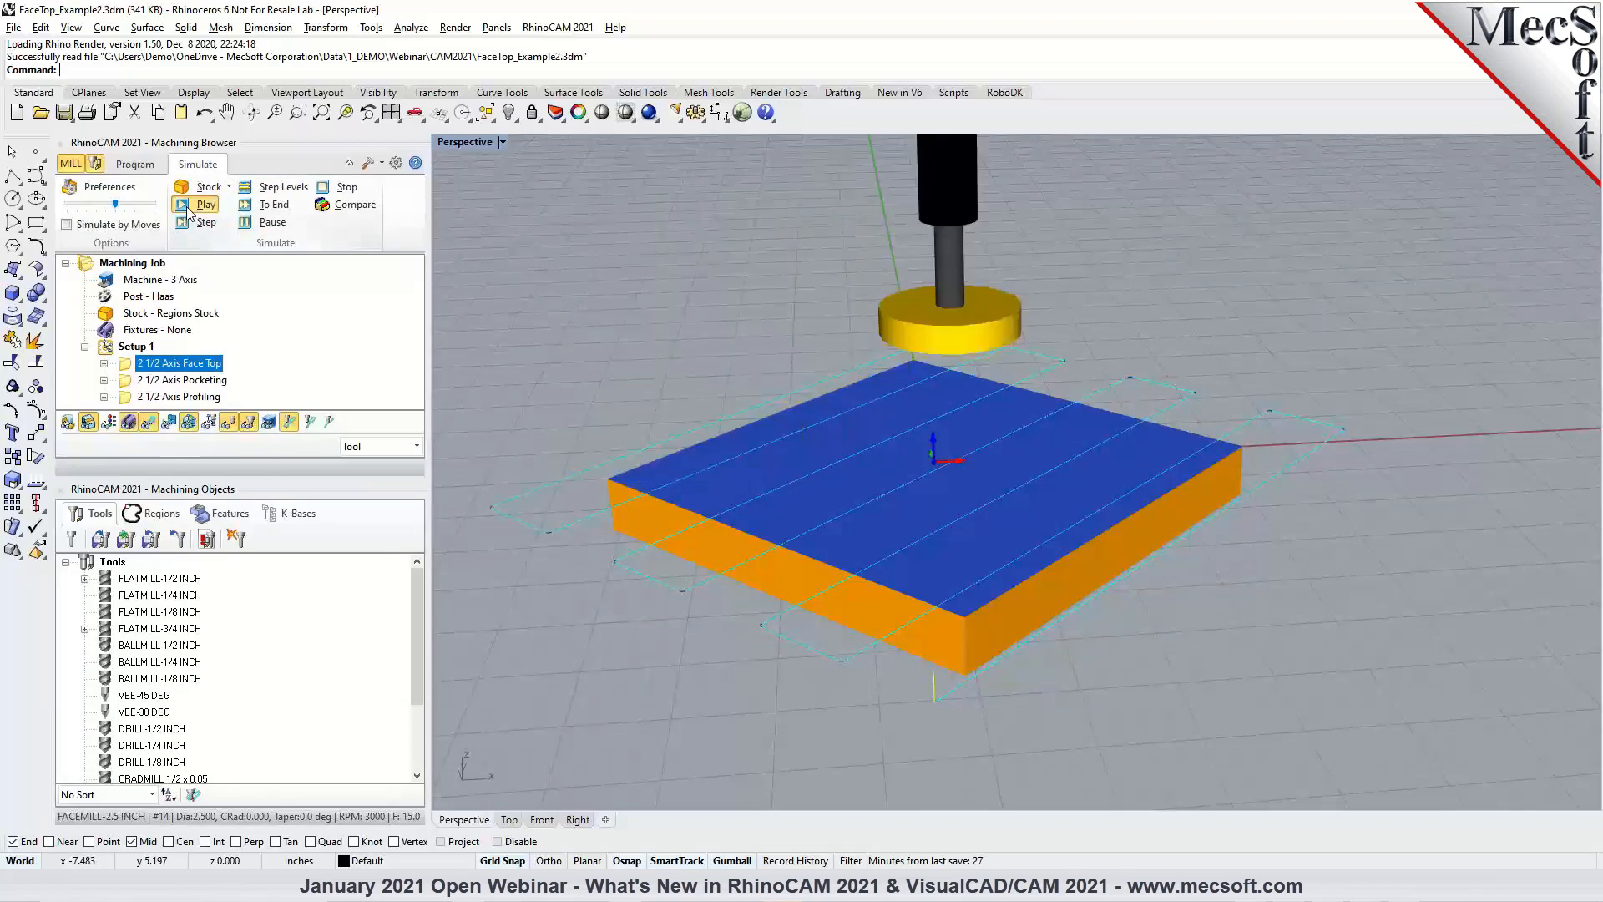
left_click(137, 165)
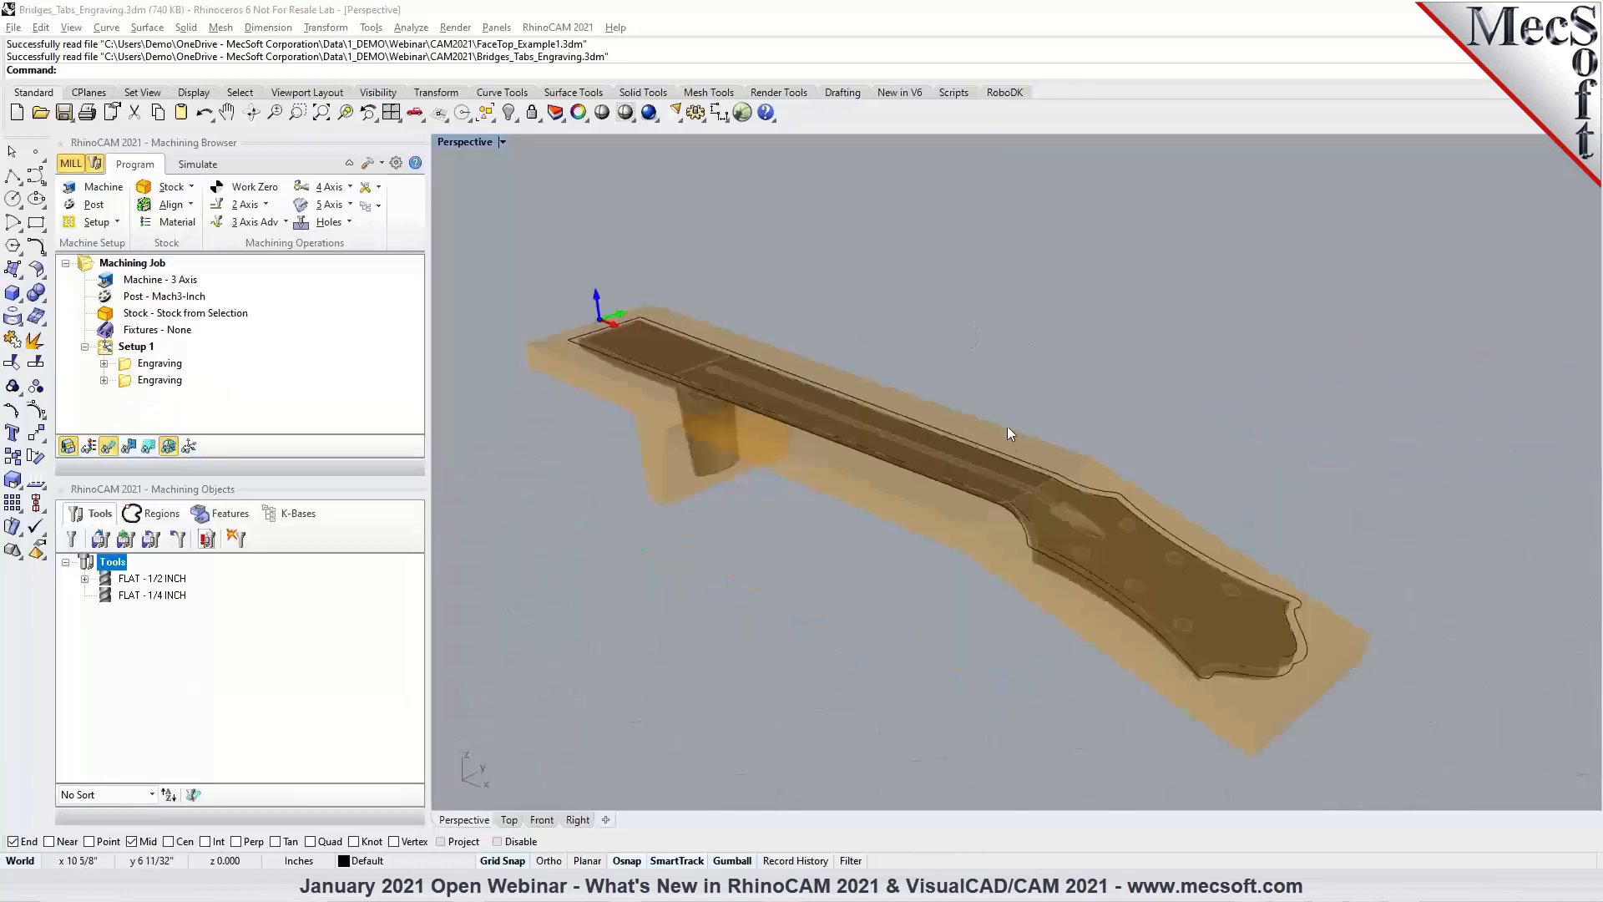
Examine the outline curve around the guitar neck's headstock and display the first Engraving operation's toolpath below it.
mouse_move(1176, 619)
right_mouse_down()
mouse_move(1062, 590)
mouse_move(1301, 544)
mouse_move(1169, 610)
right_mouse_up()
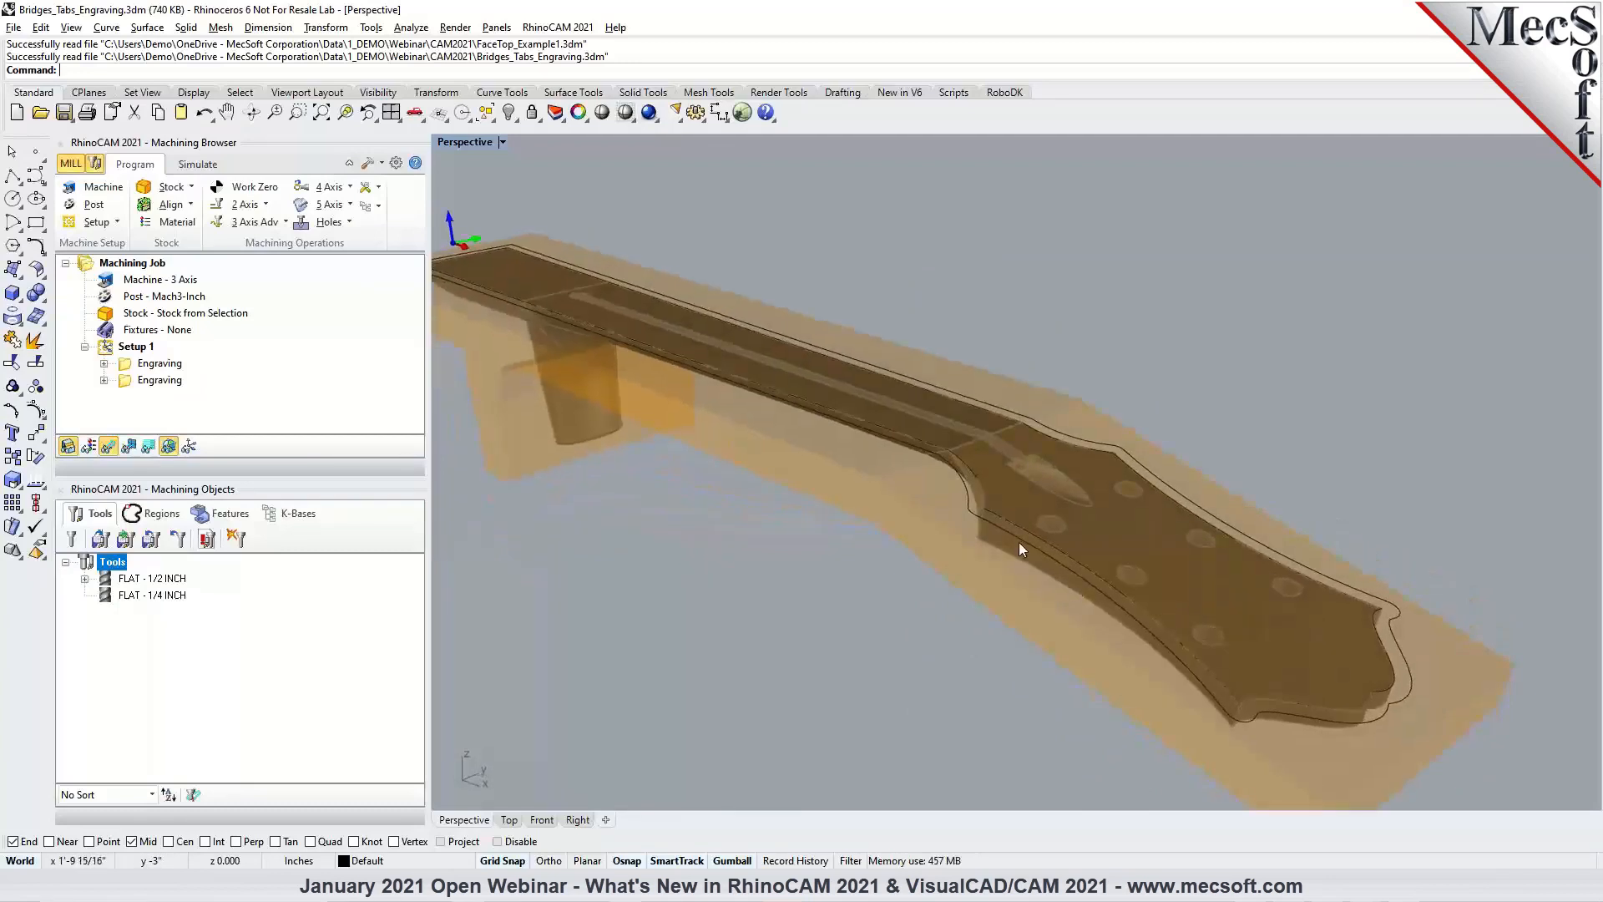
right_click_drag(1135, 650, 990, 510)
left_click(990, 508)
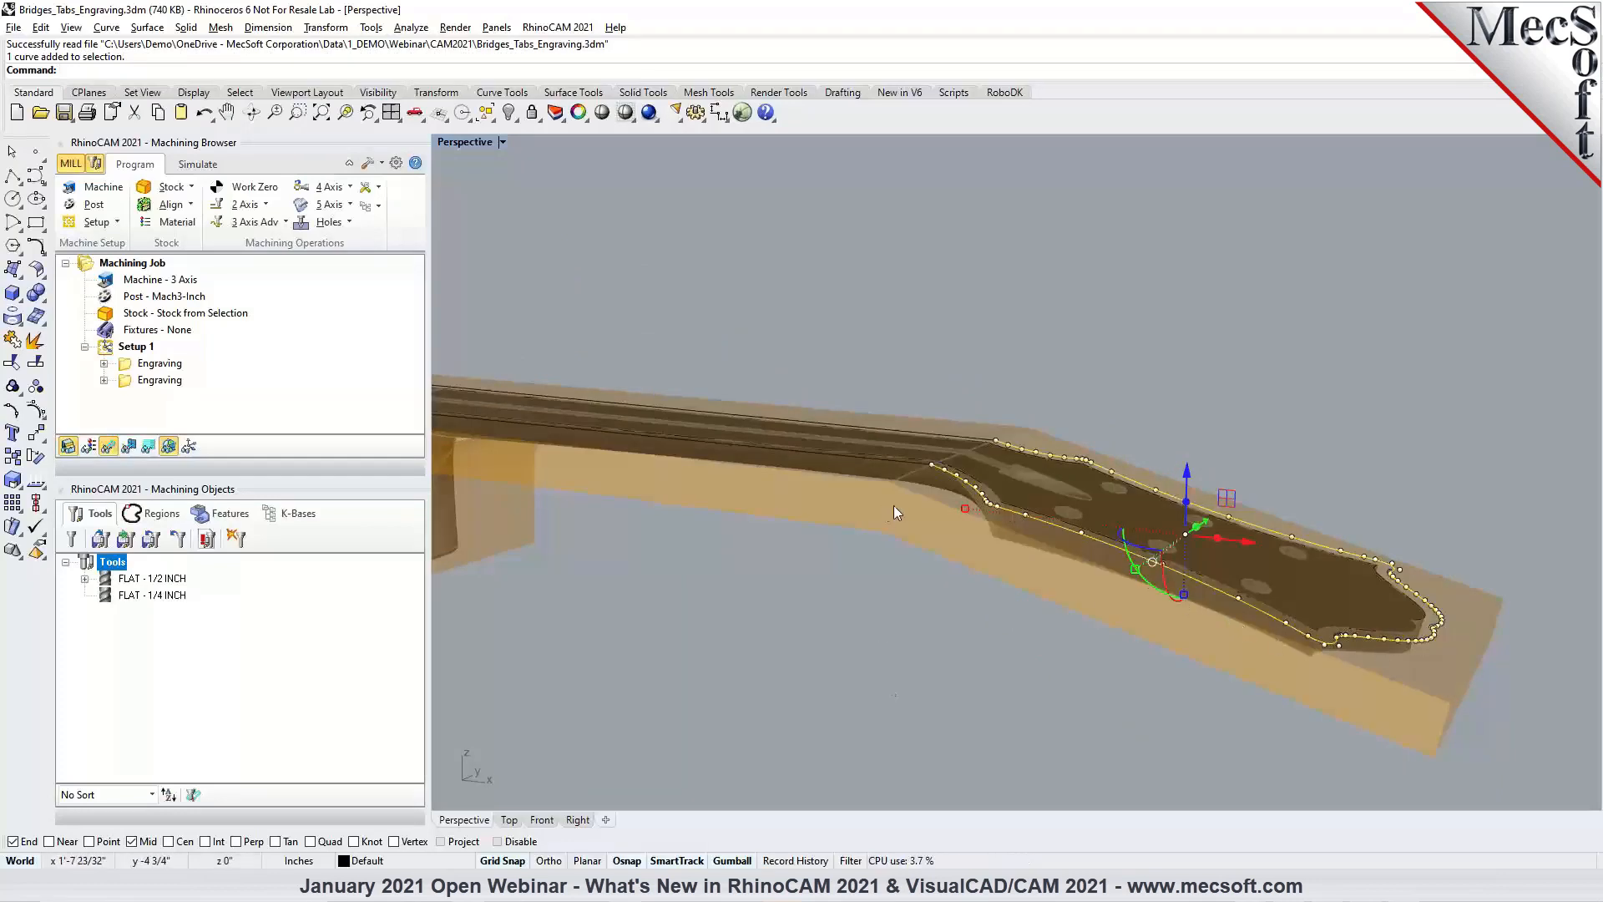
right_click_drag(1210, 603, 1291, 568)
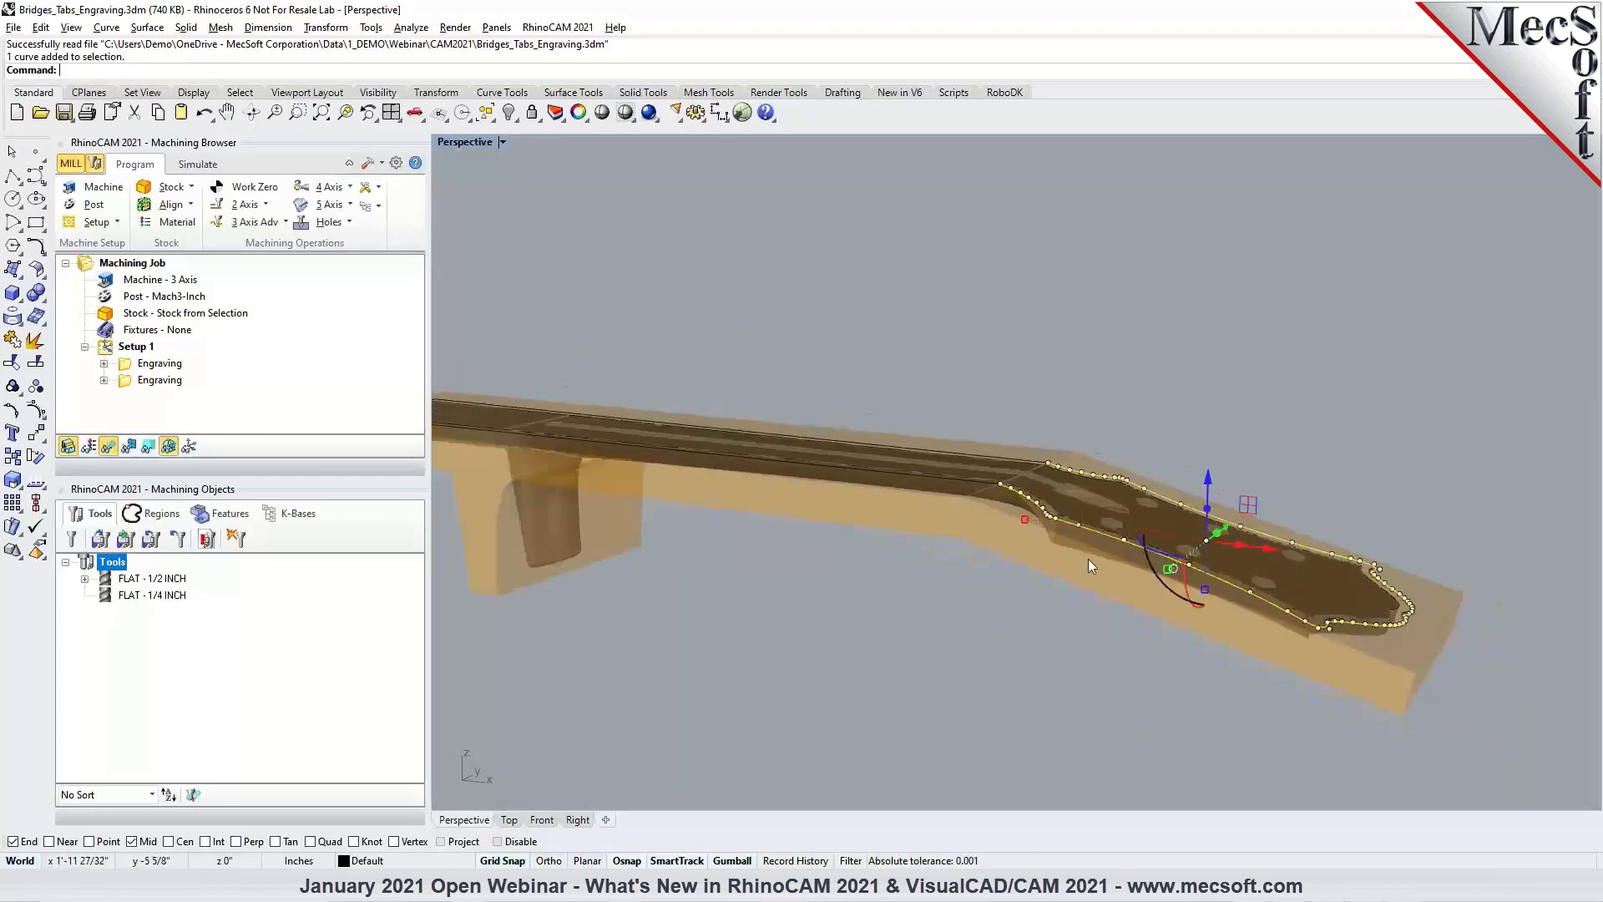
left_click(161, 364)
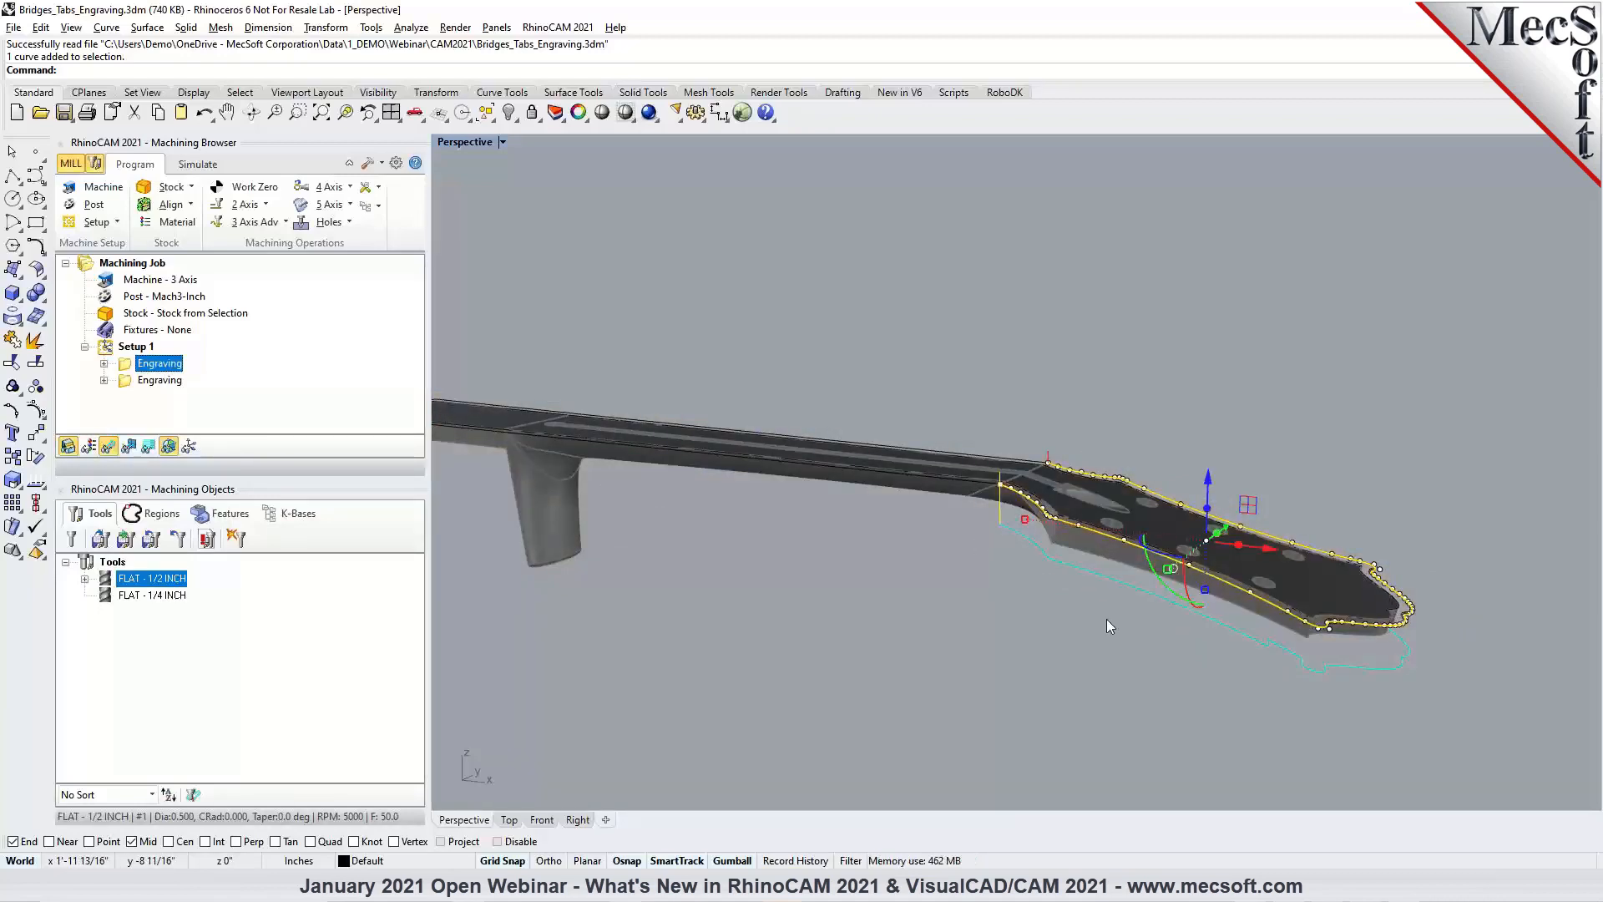
left_click(1084, 663)
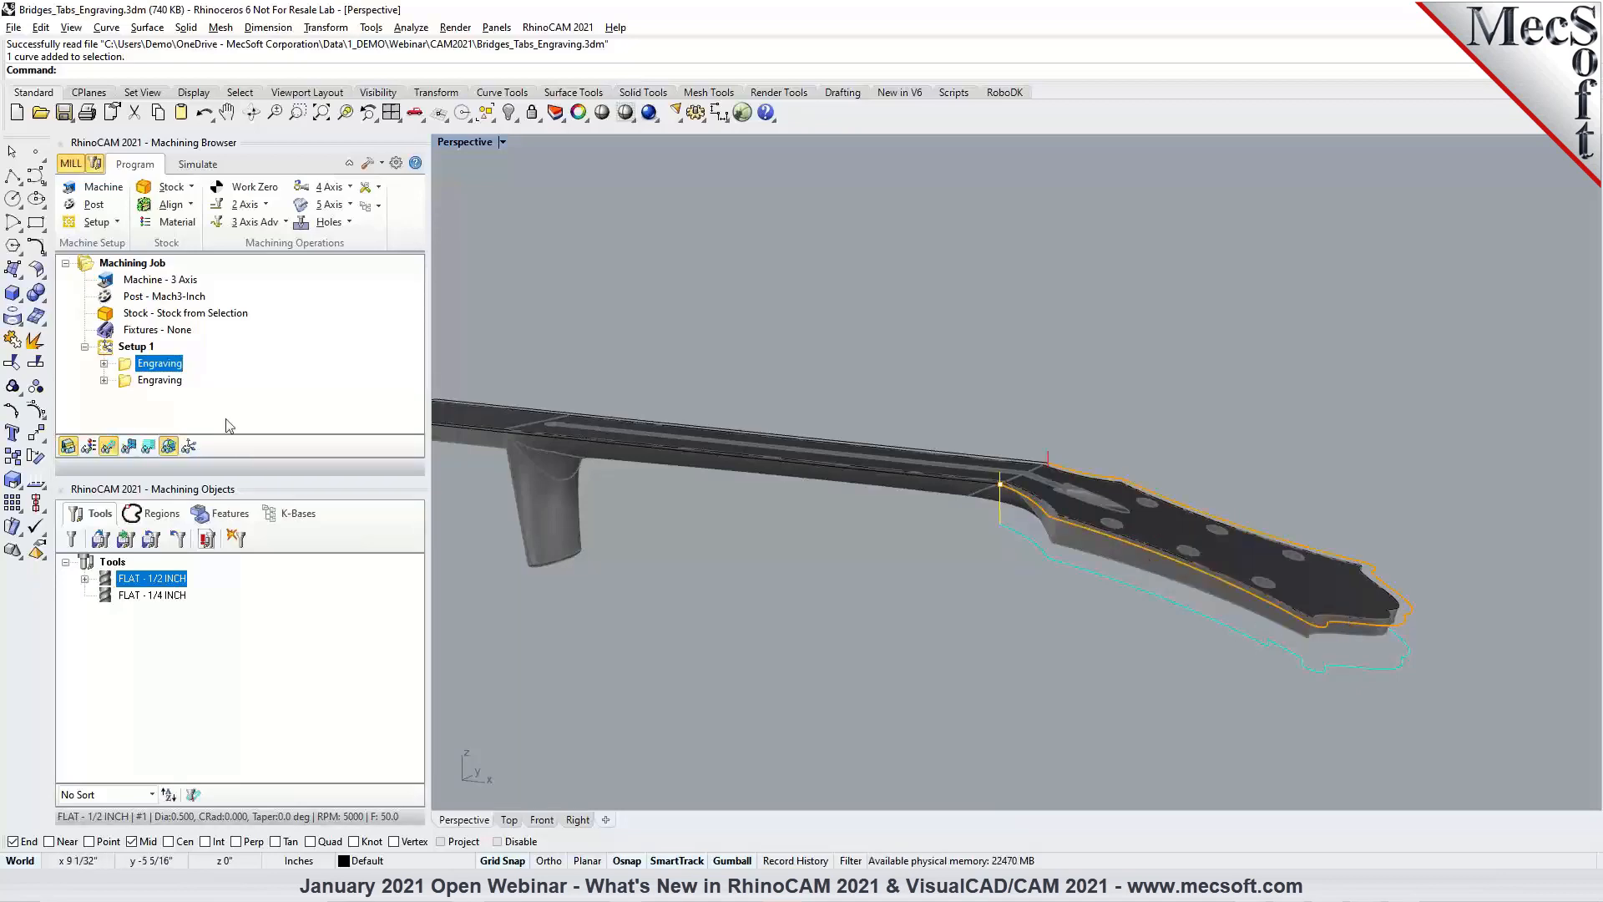
Review the first Engraving operation's drive region and its Bridges/Tabs settings without changing them.
double_click(124, 371)
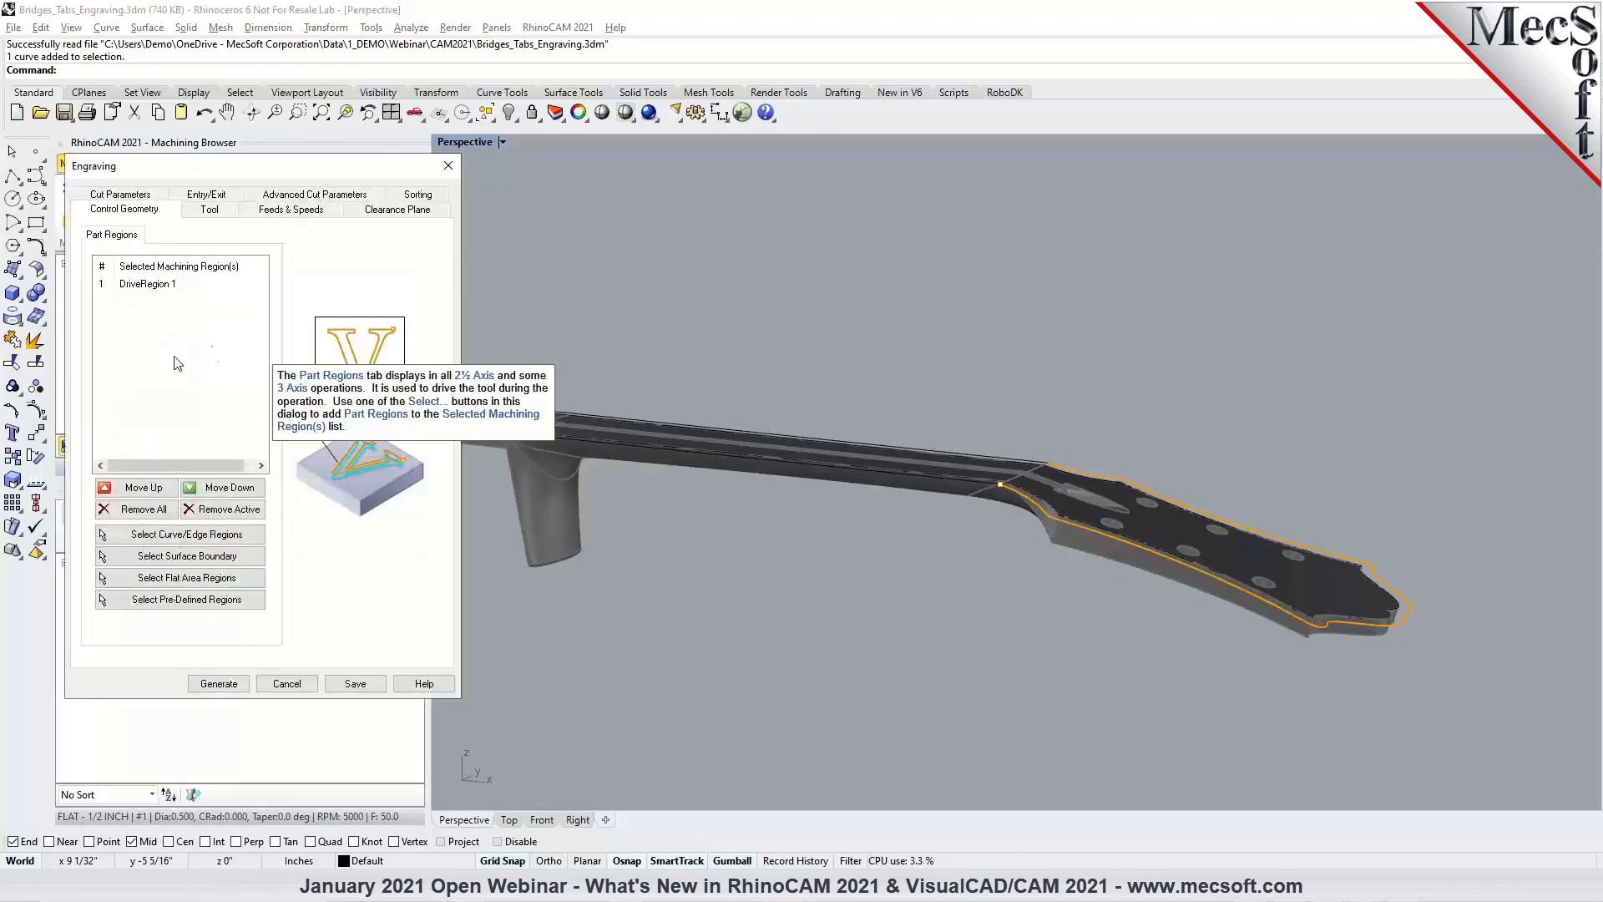
left_click(323, 195)
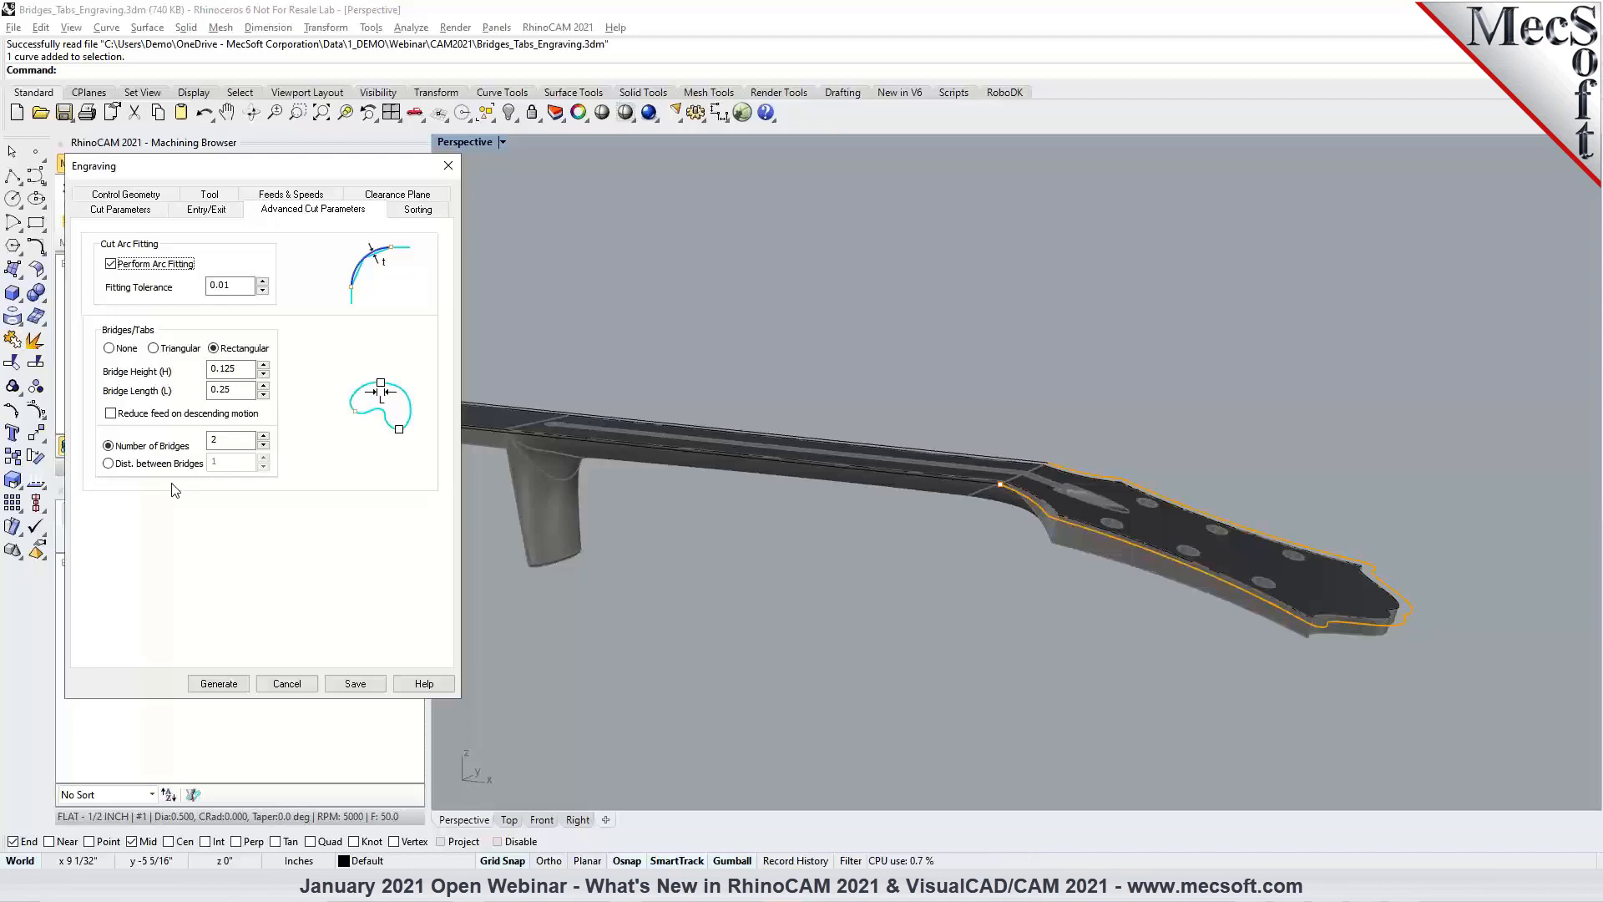
left_click(287, 684)
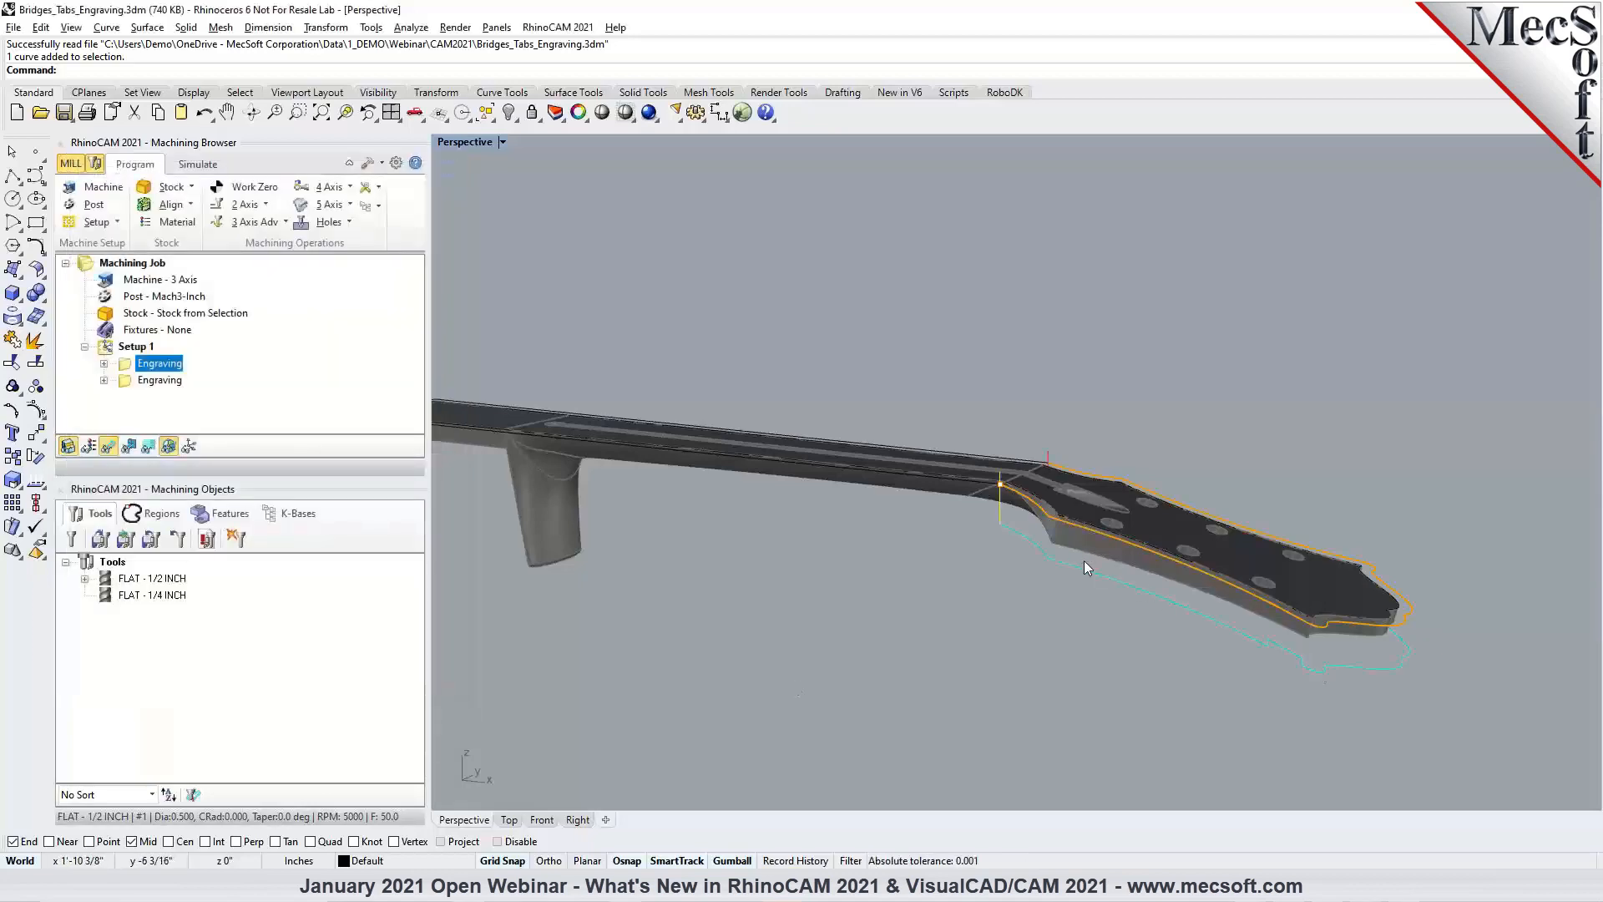
double_click(122, 367)
left_click(318, 207)
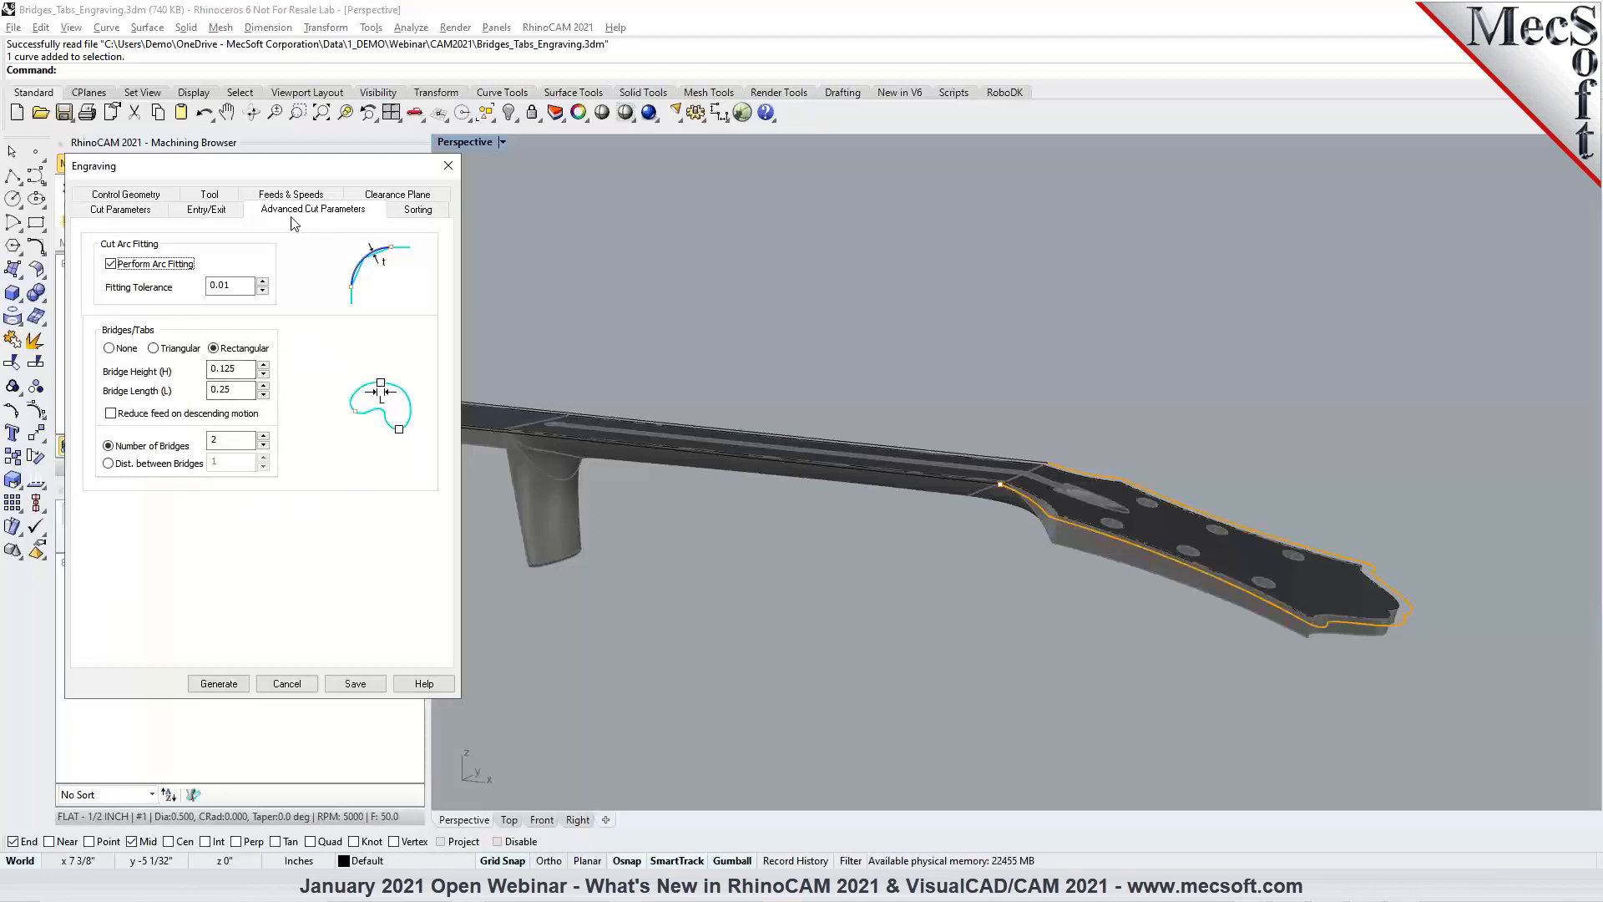
left_click(301, 683)
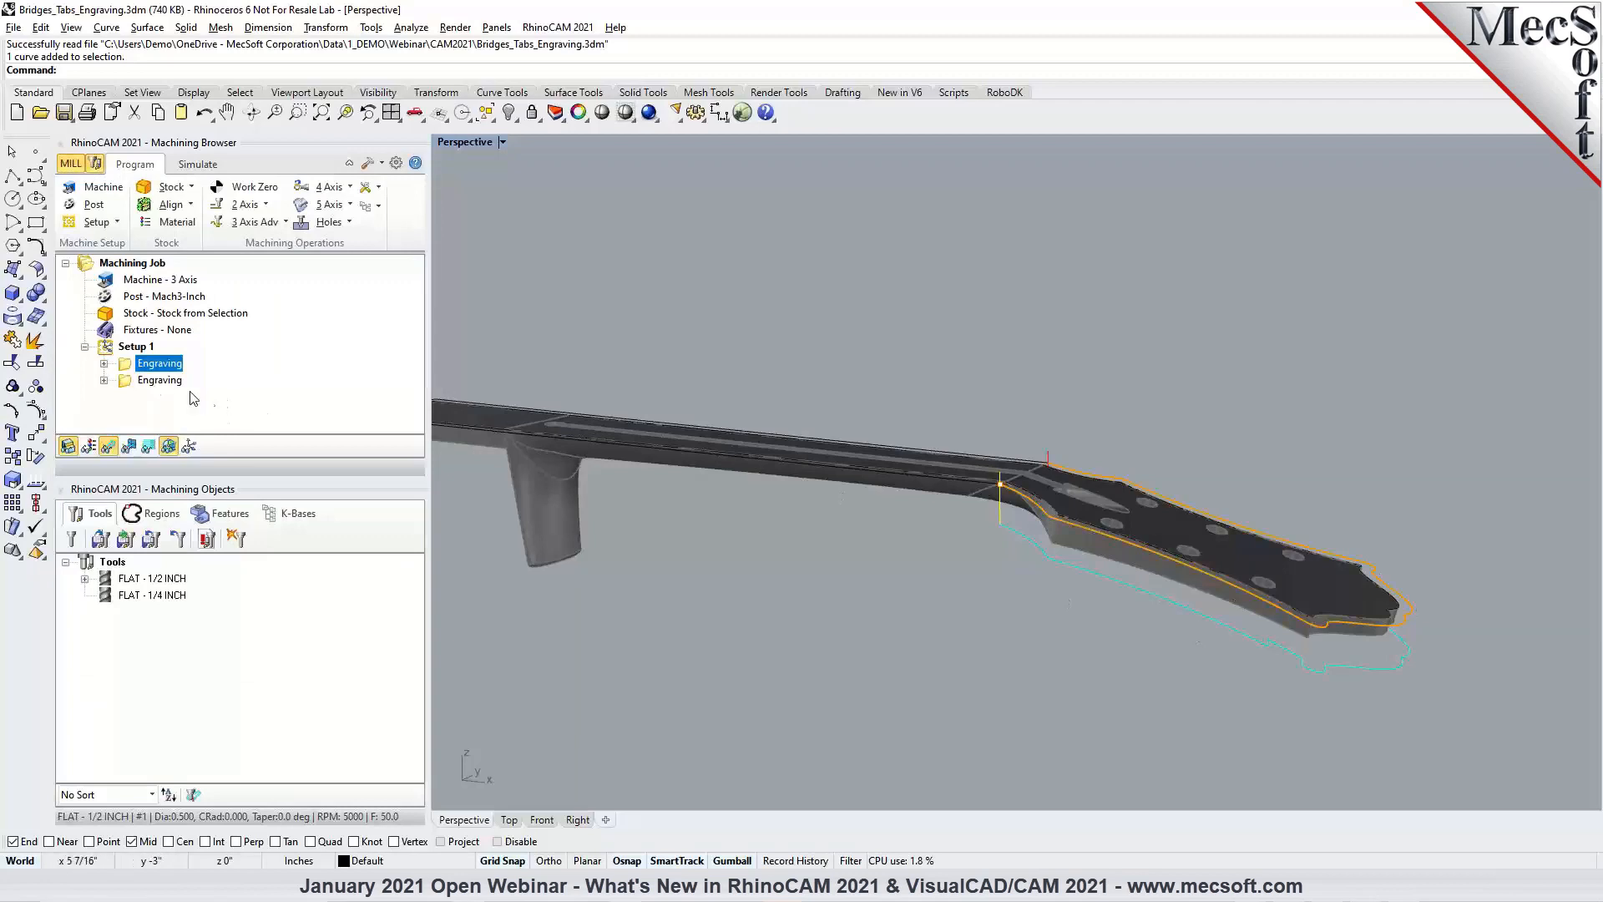
Display the second Engraving toolpath along the guitar neck and simulate both Engraving operations of Setup 1.
left_click(164, 381)
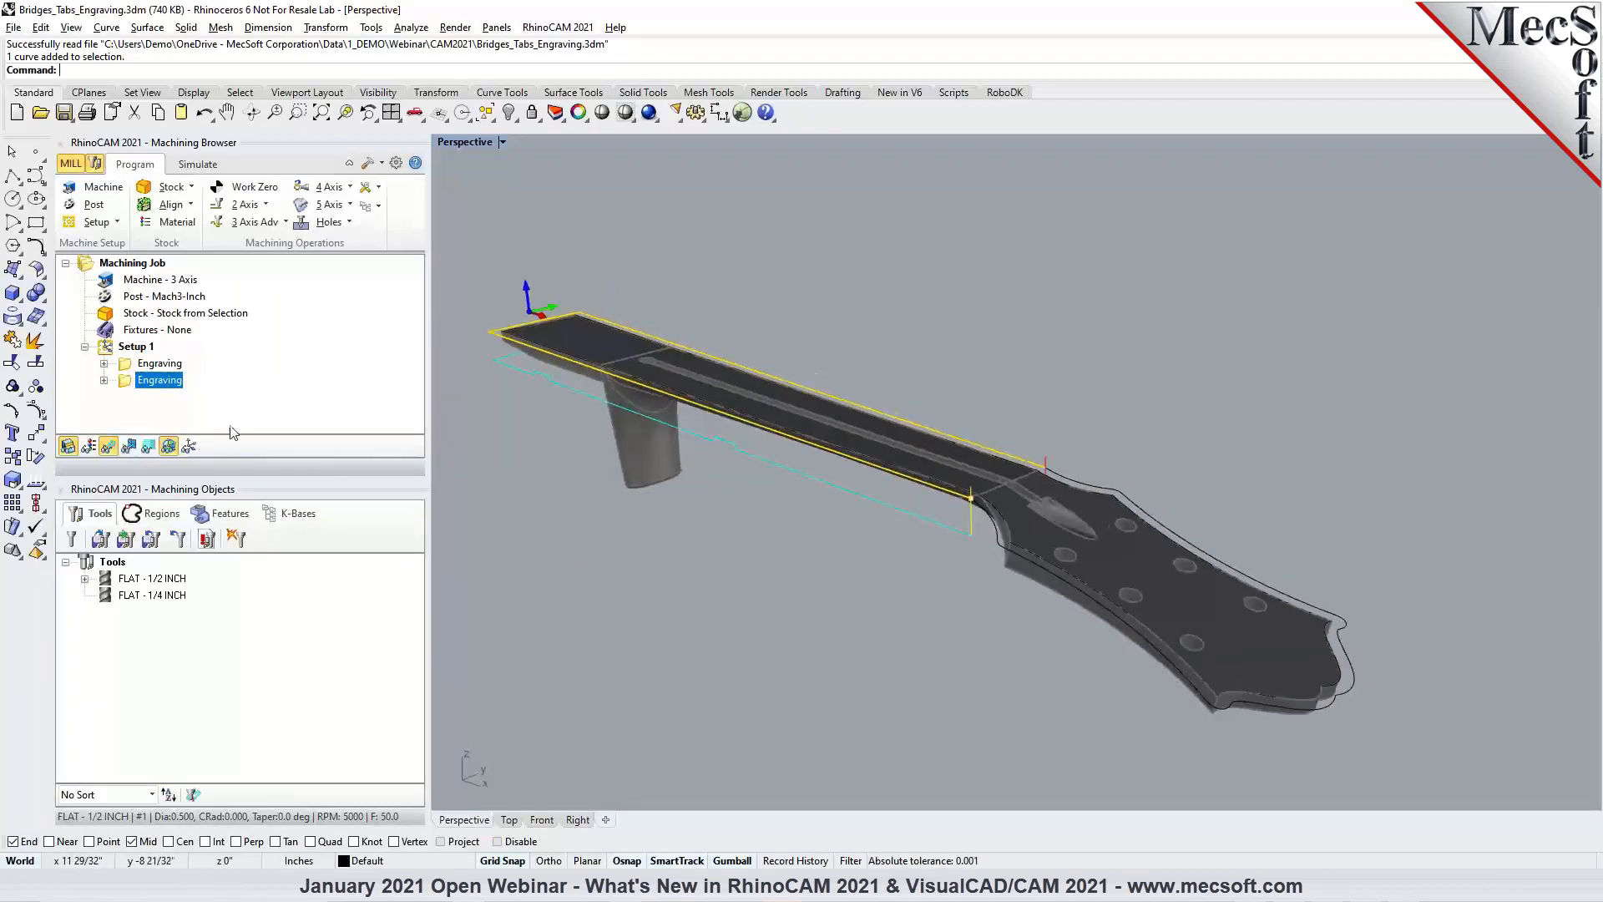
left_click(134, 346)
left_click(198, 164)
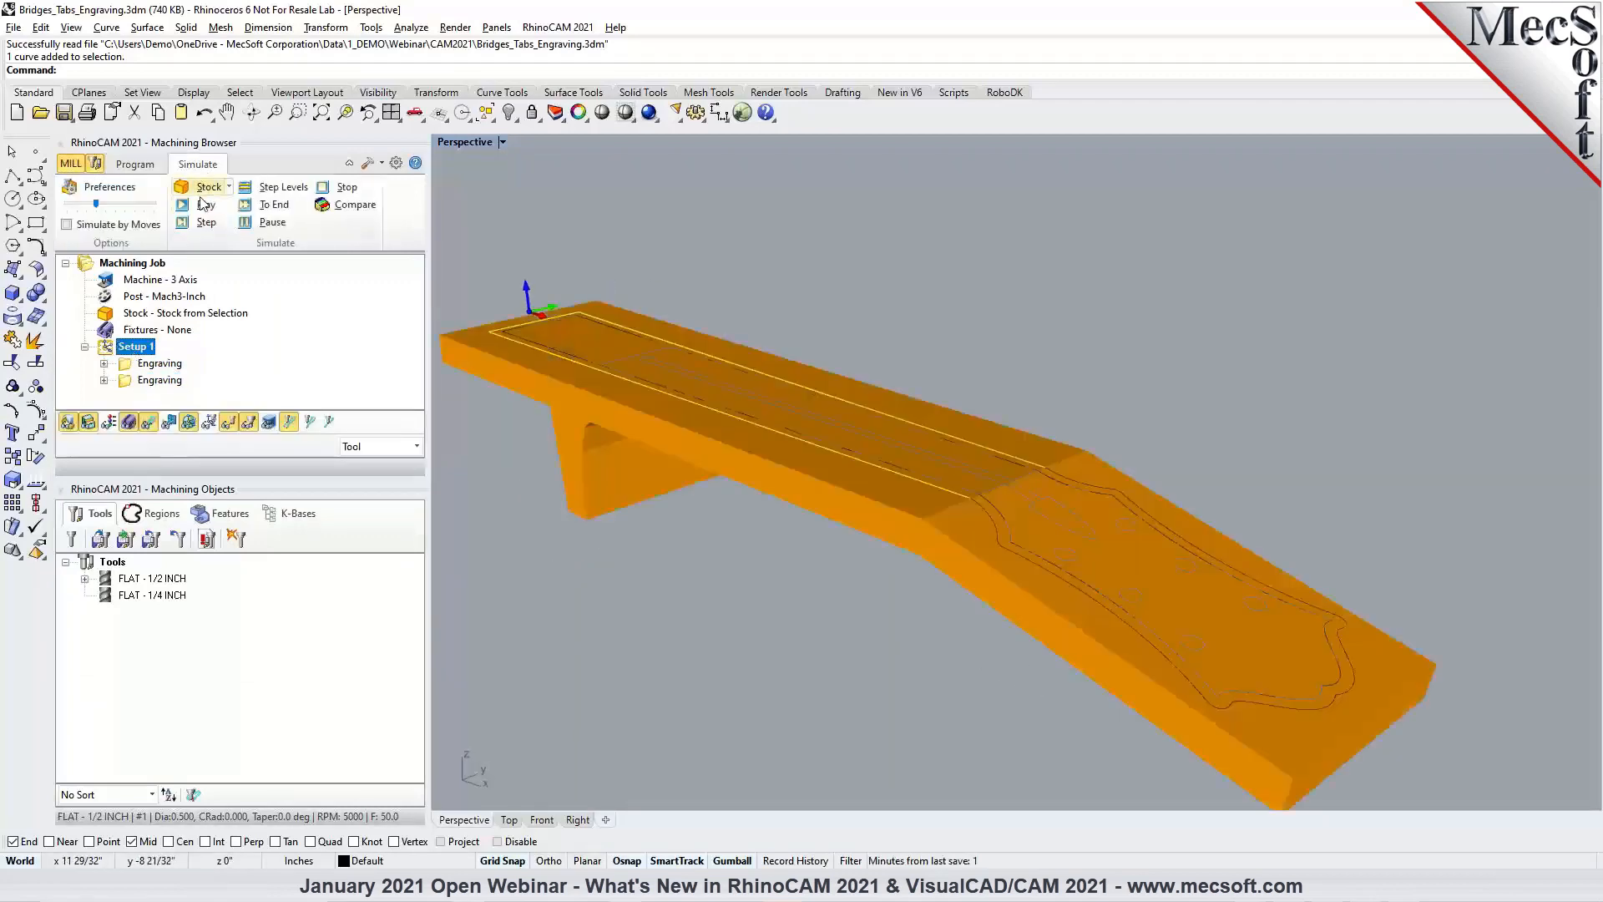
left_click(203, 204)
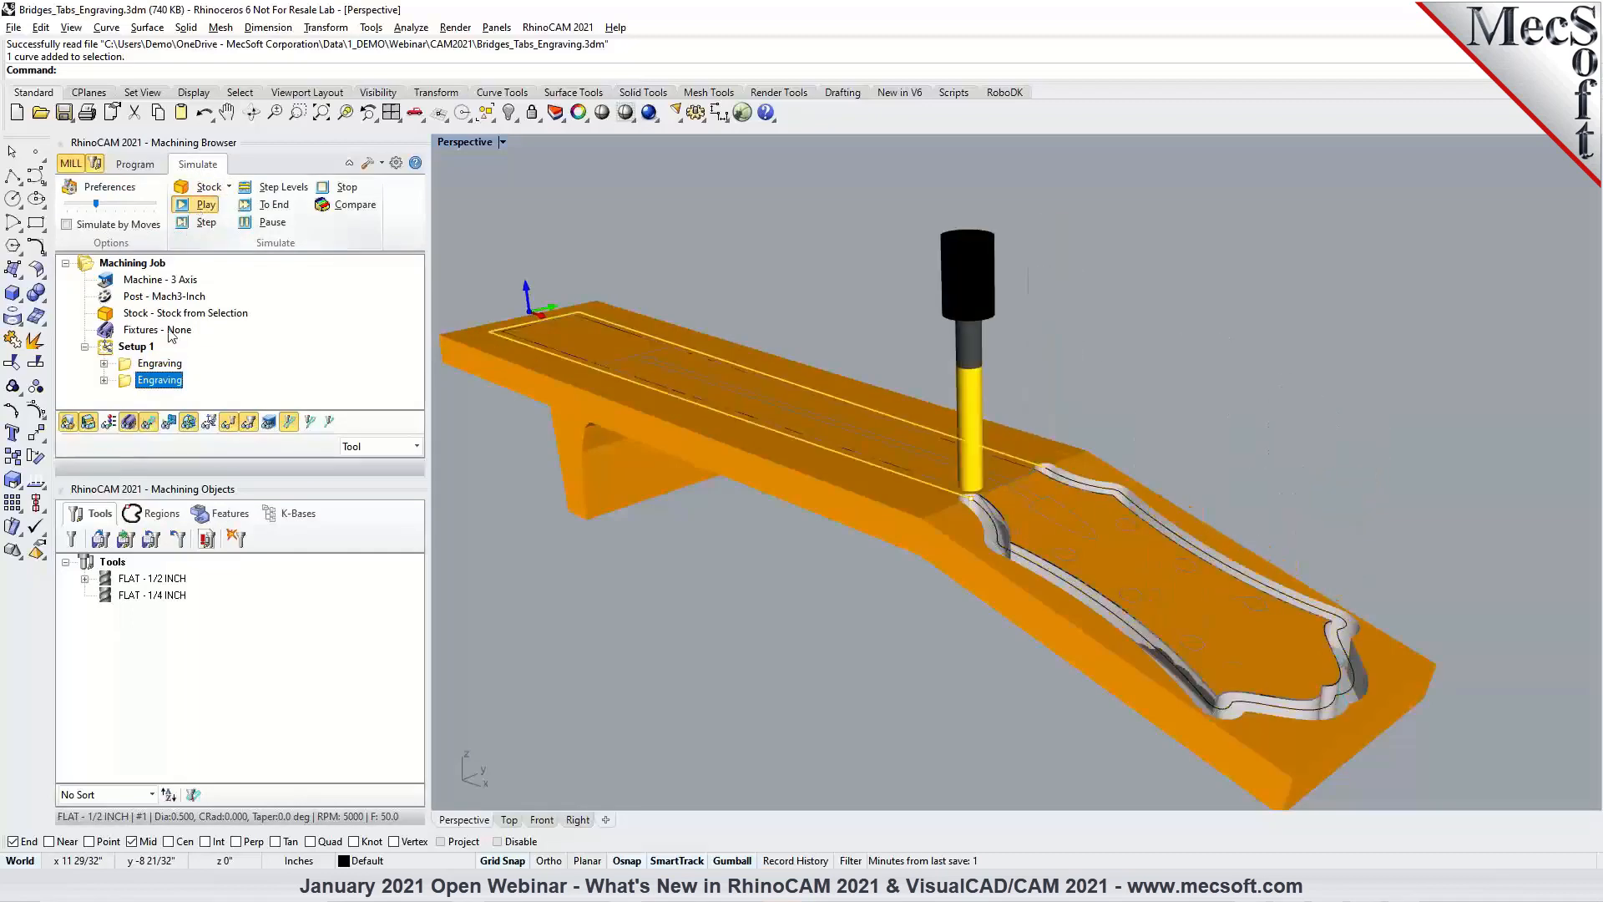
right_click_drag(1119, 618, 1150, 679)
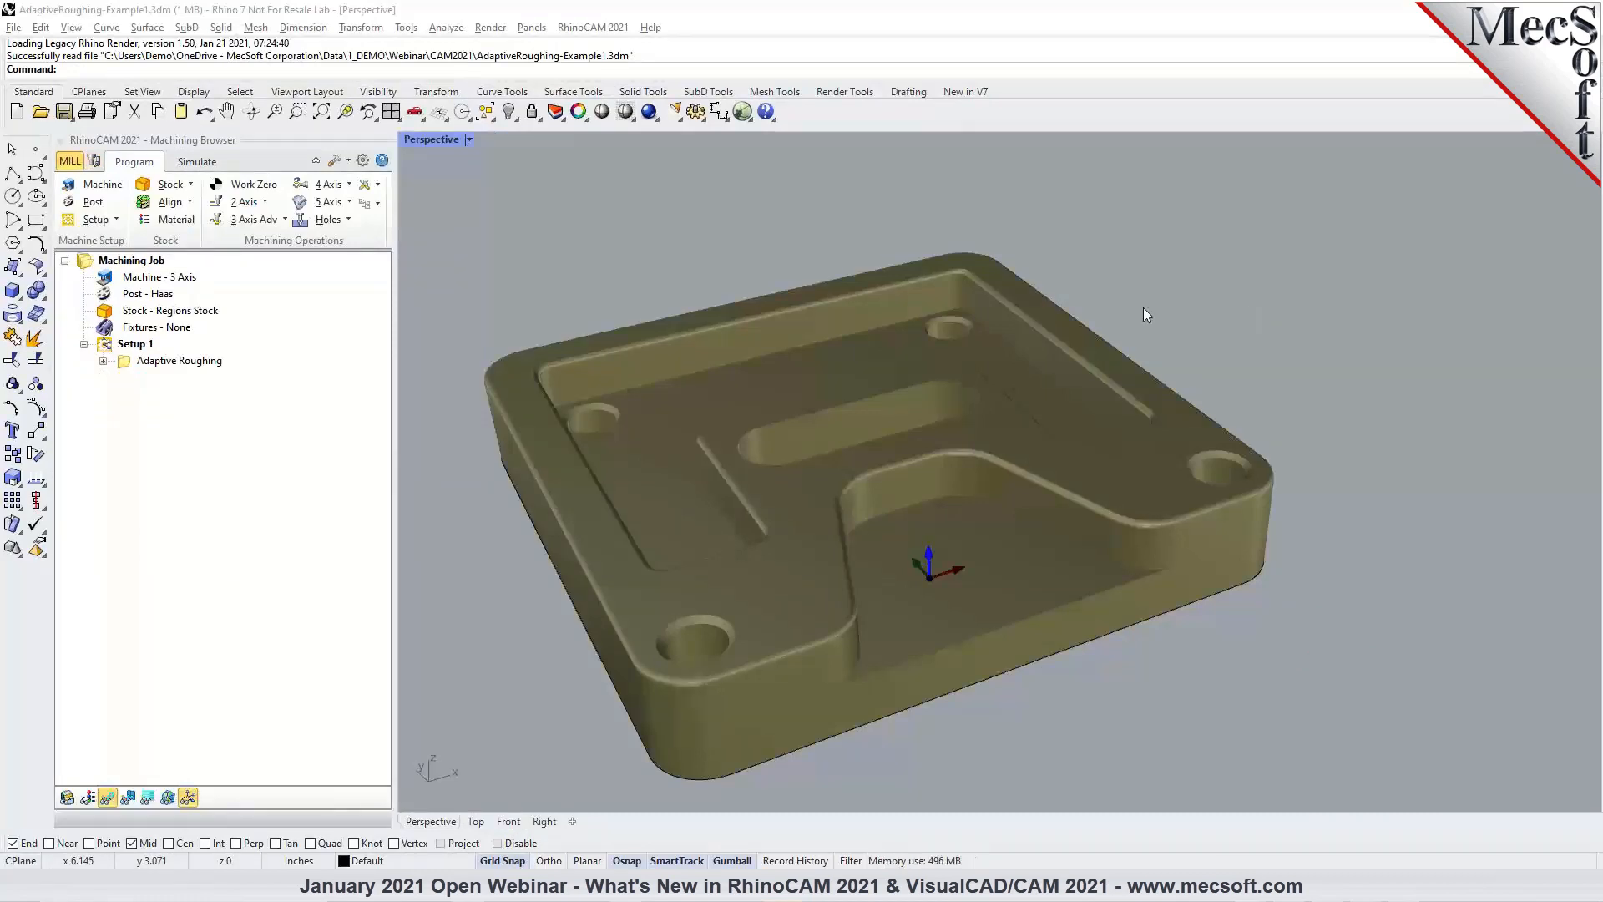
Display the Adaptive Roughing toolpath in the pockets of the AdaptiveRoughing-Example1.3dm part.
left_click(167, 361)
right_click_drag(1052, 466, 1039, 594)
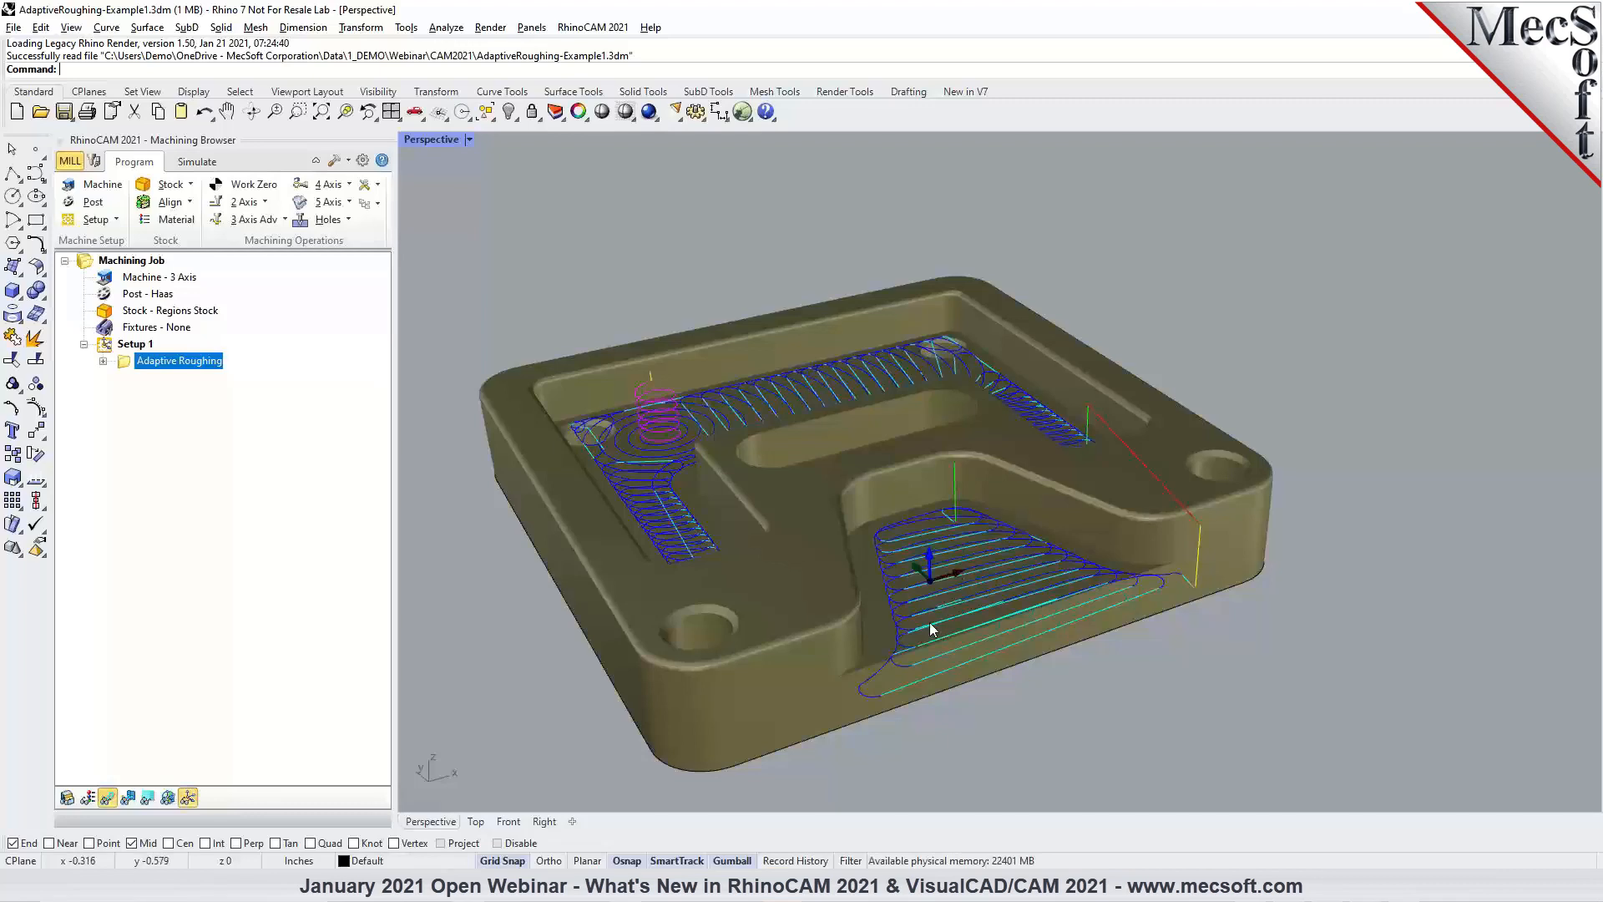
Review the available 3 Axis Advanced operations and inspect the Adaptive Roughing toolpath in the part's pockets.
left_click(281, 220)
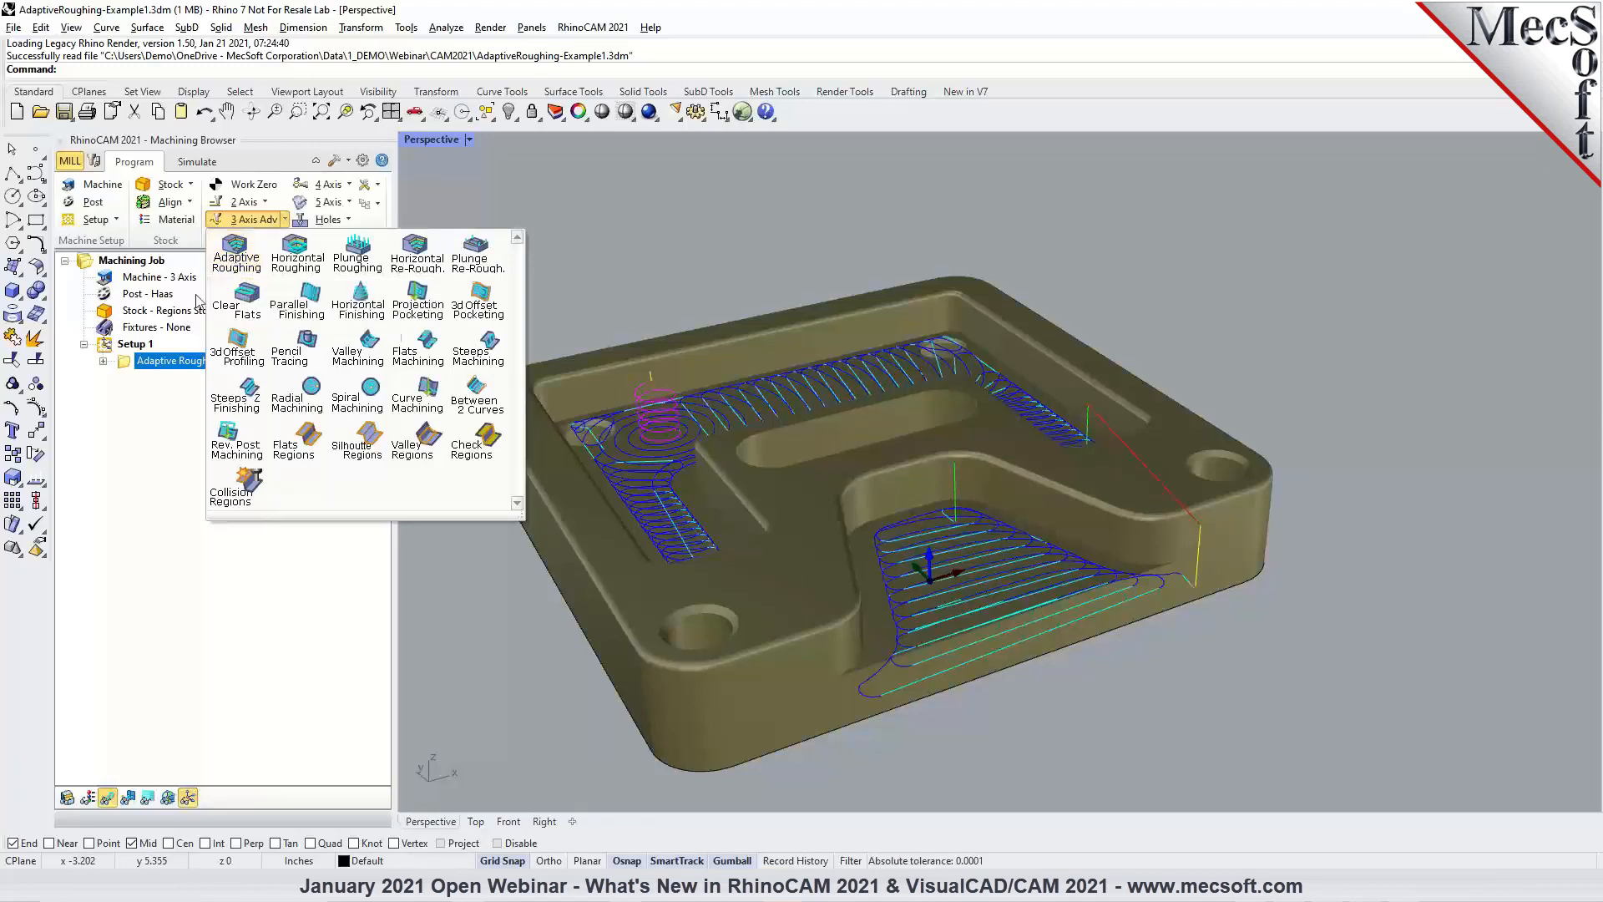
left_click(139, 363)
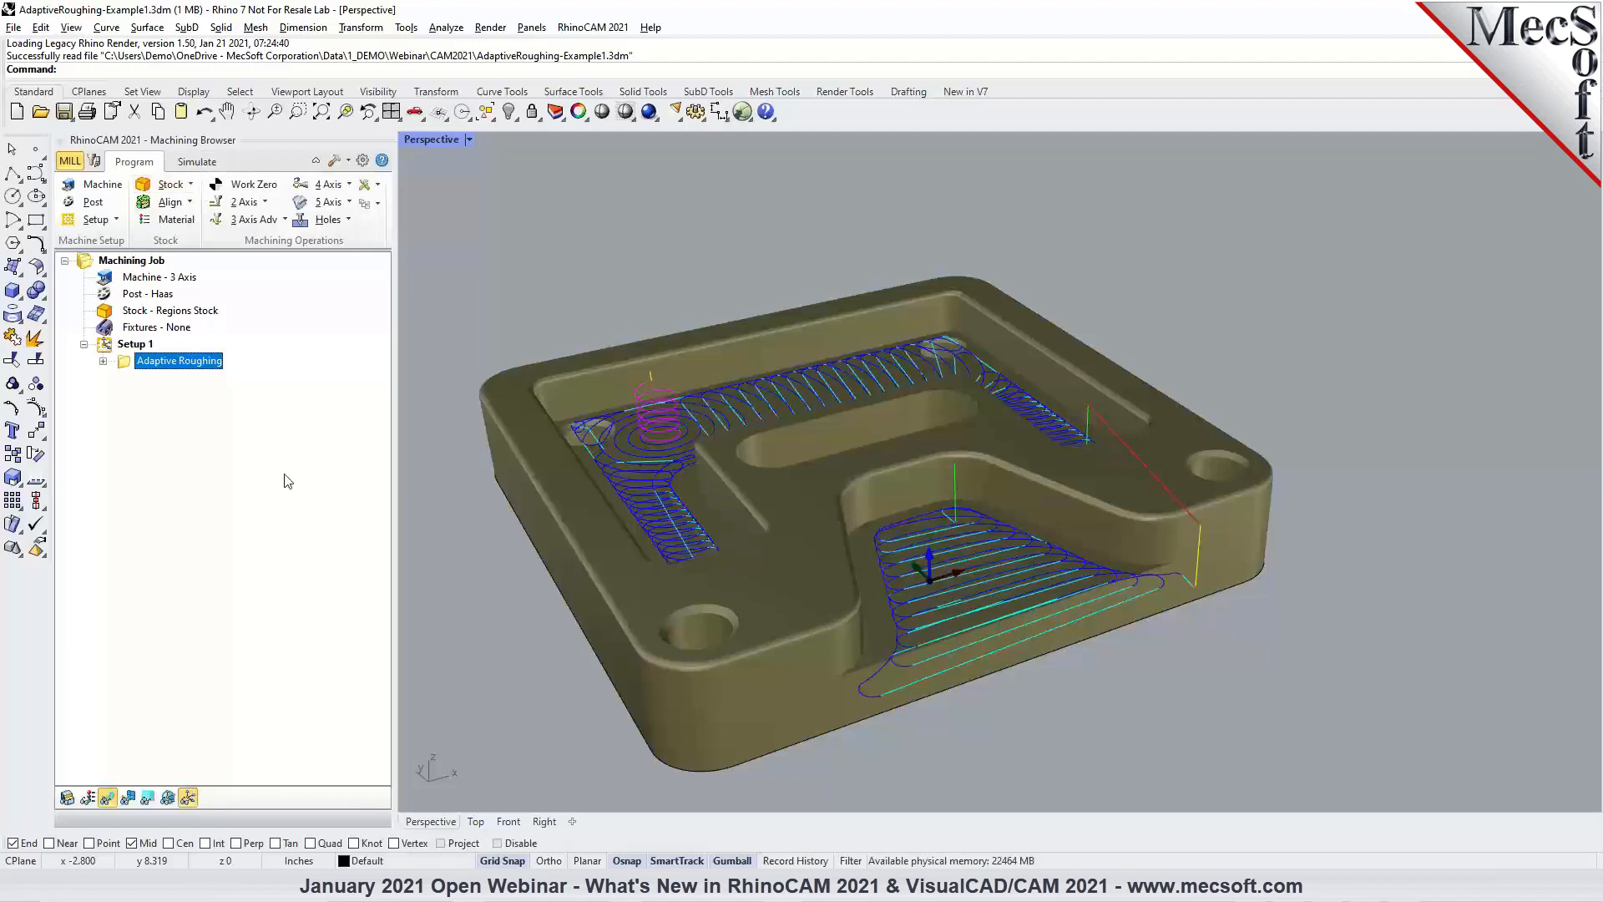
scroll(1002, 601, "up", 3)
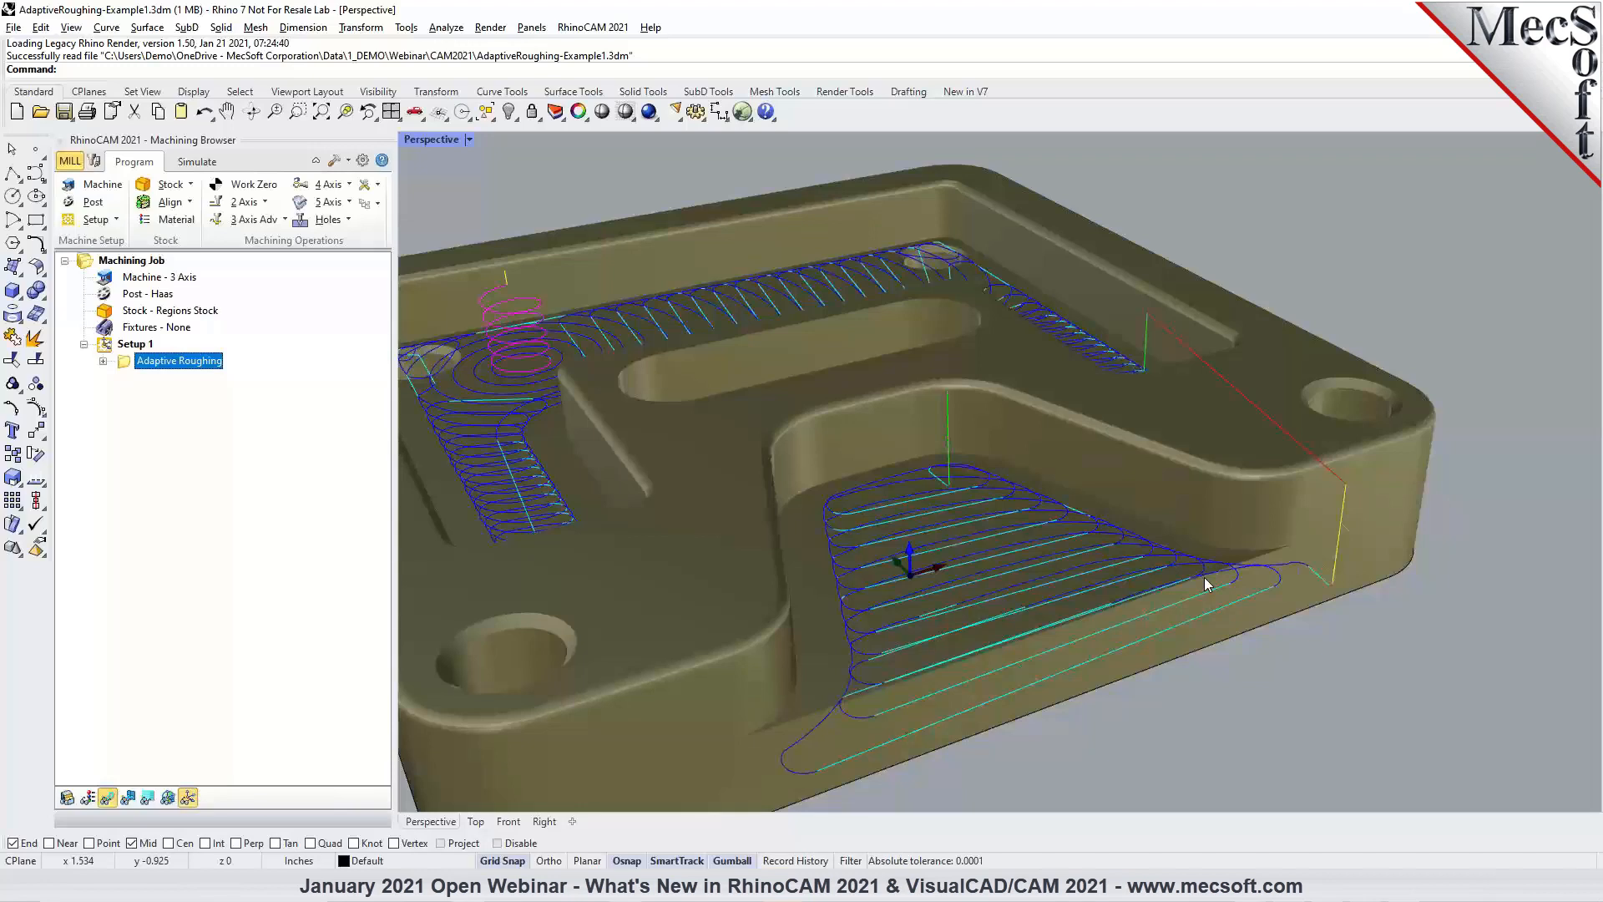
scroll(1298, 495, "down", 3)
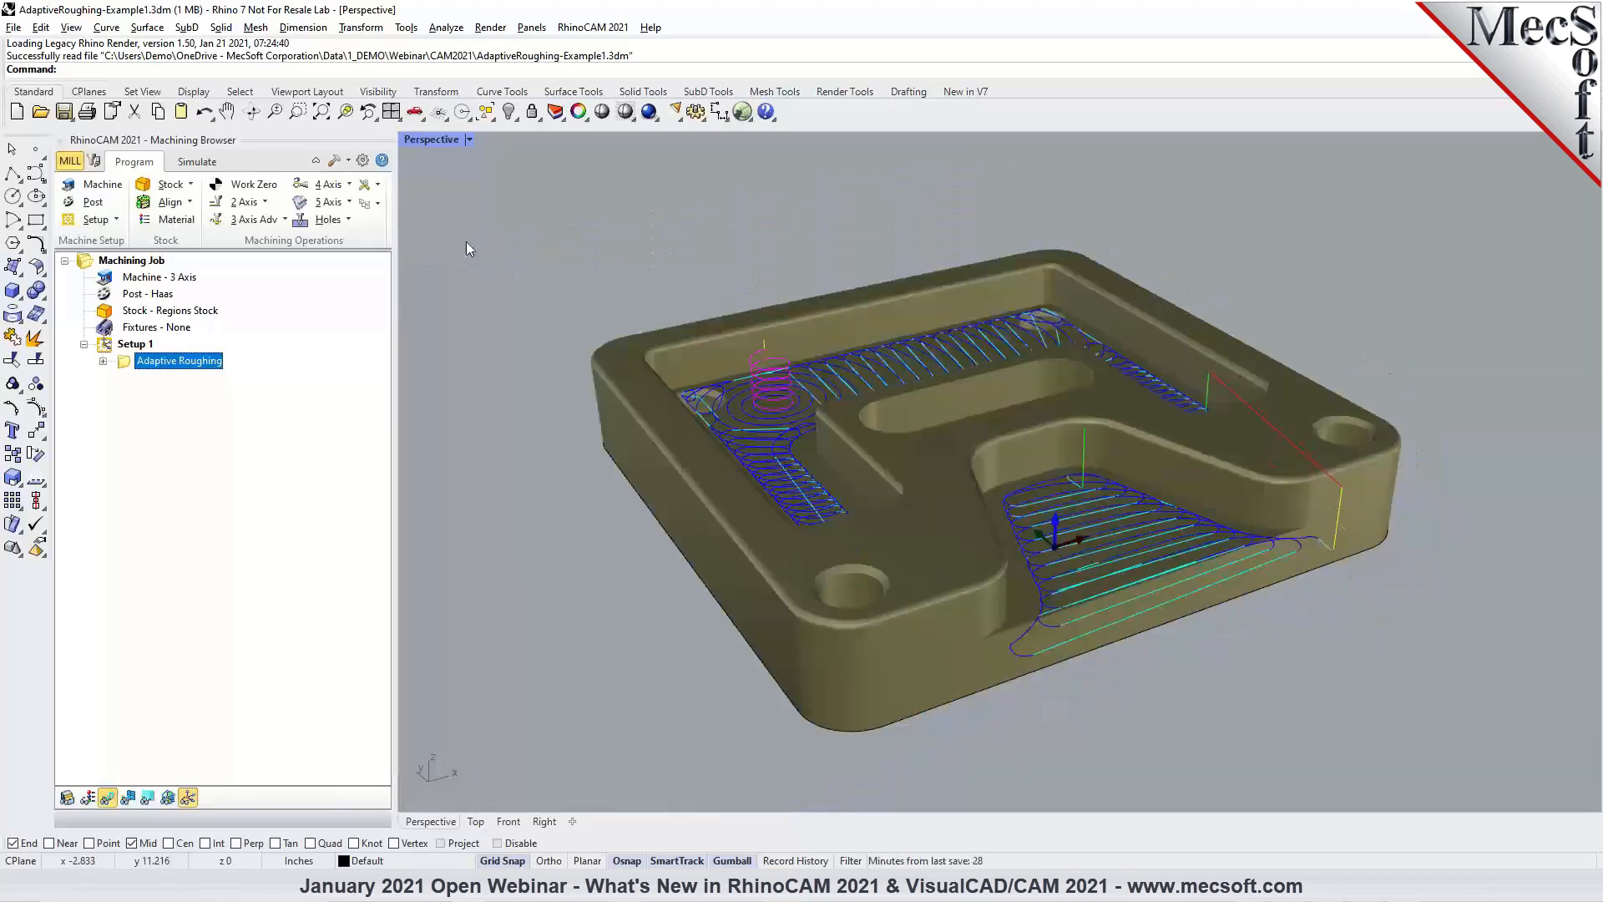
Simulate the Adaptive Roughing operation with an adjusted simulation speed and the stock model displayed.
left_click(197, 161)
left_click(200, 206)
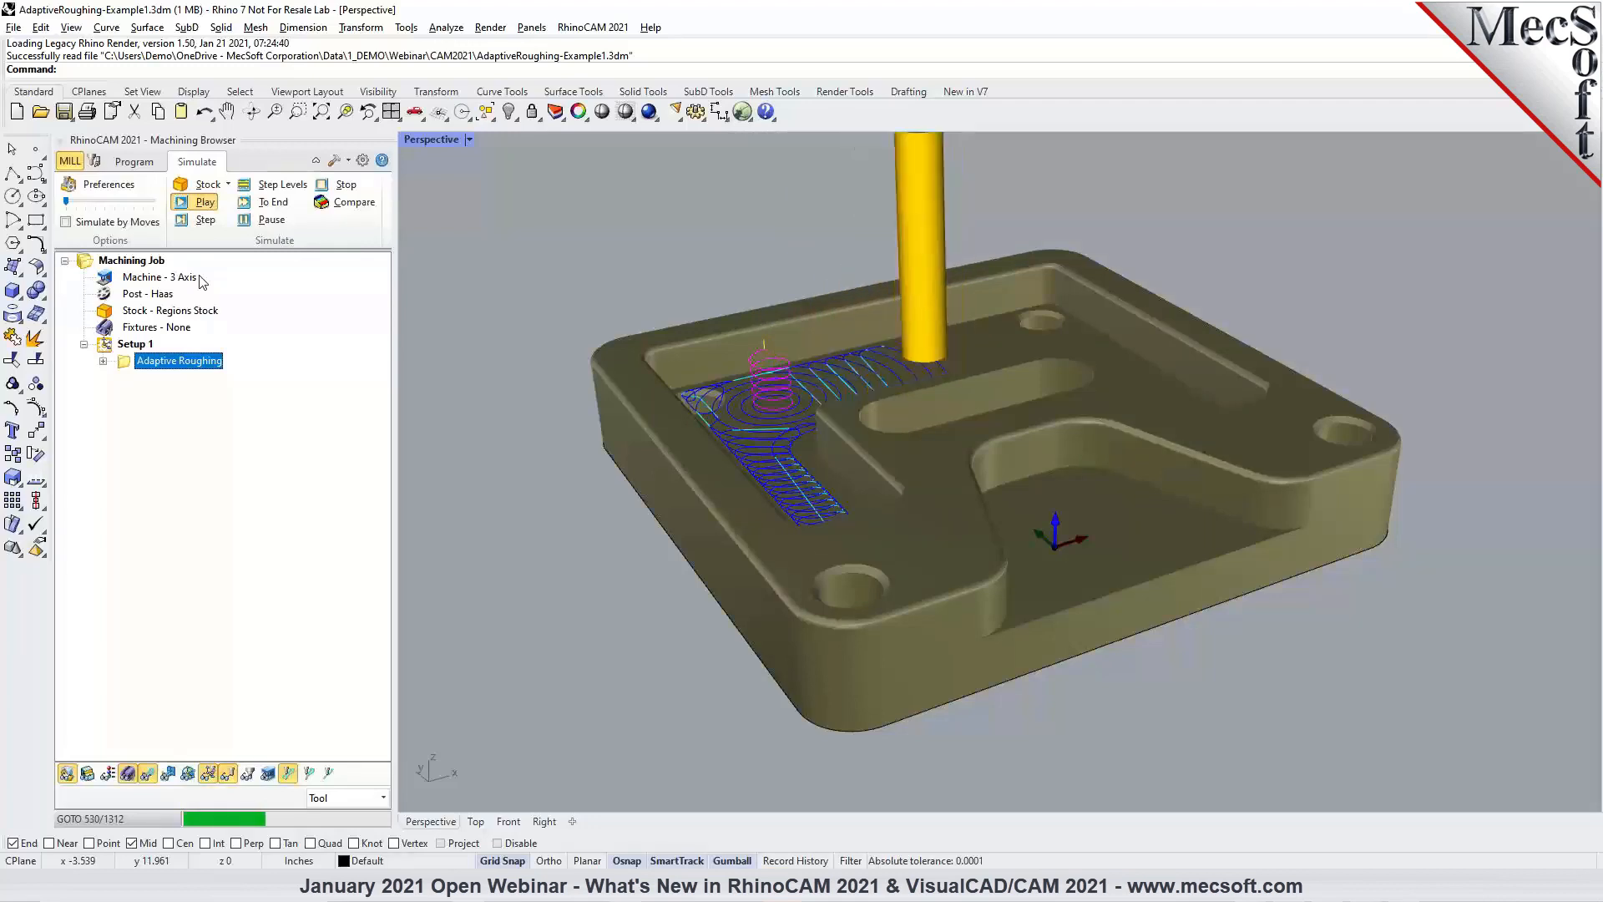
left_click(90, 203)
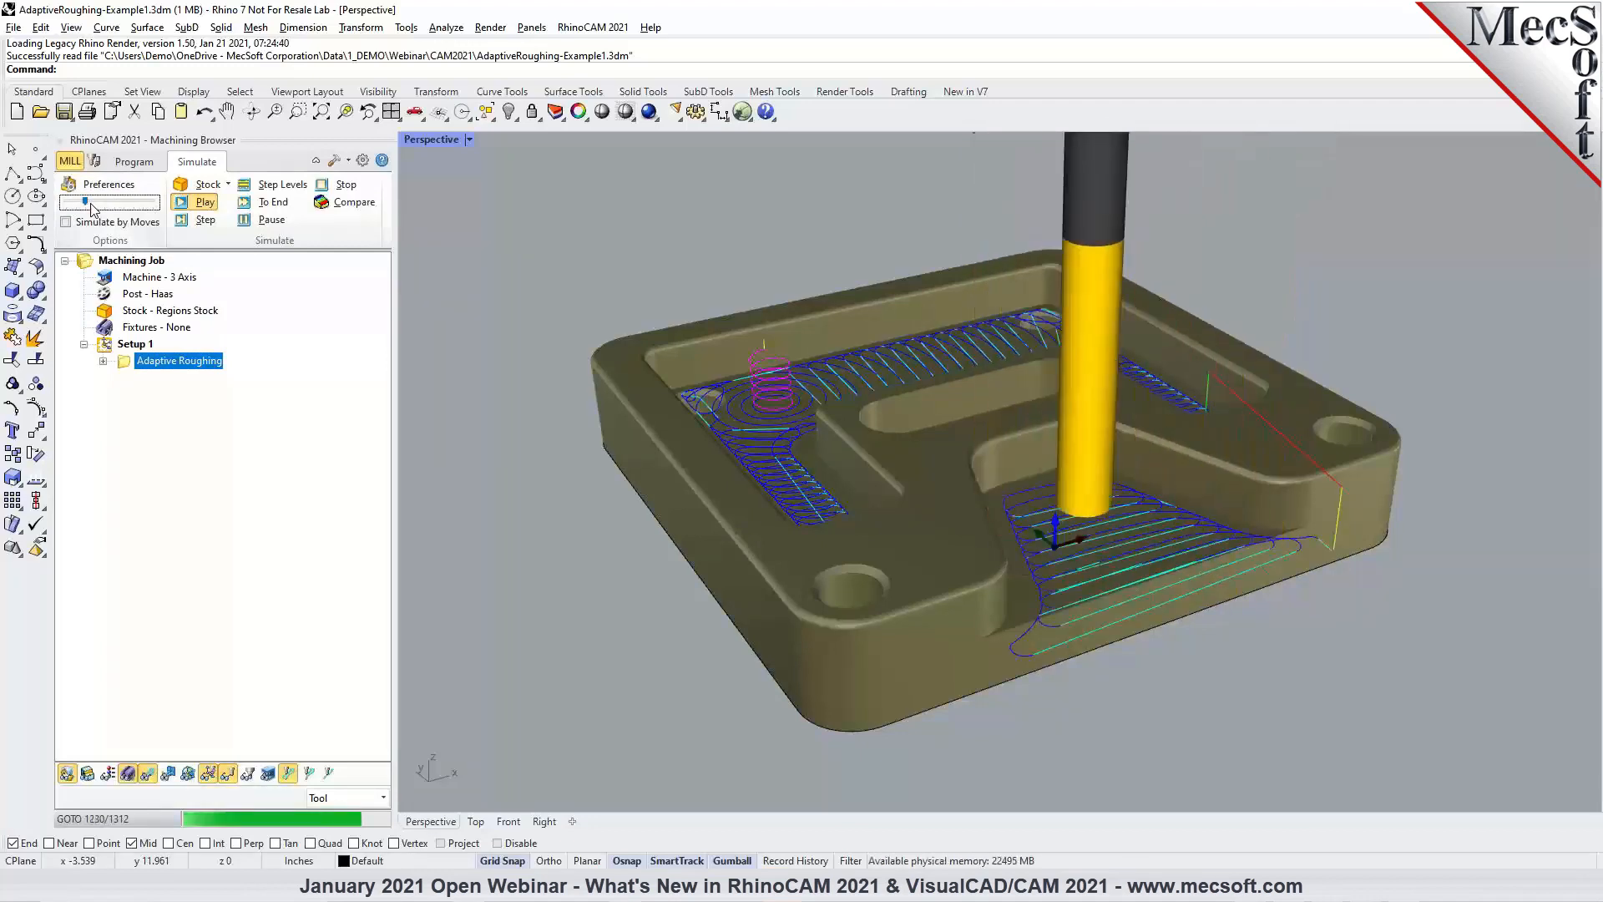
left_click(87, 773)
left_click(199, 203)
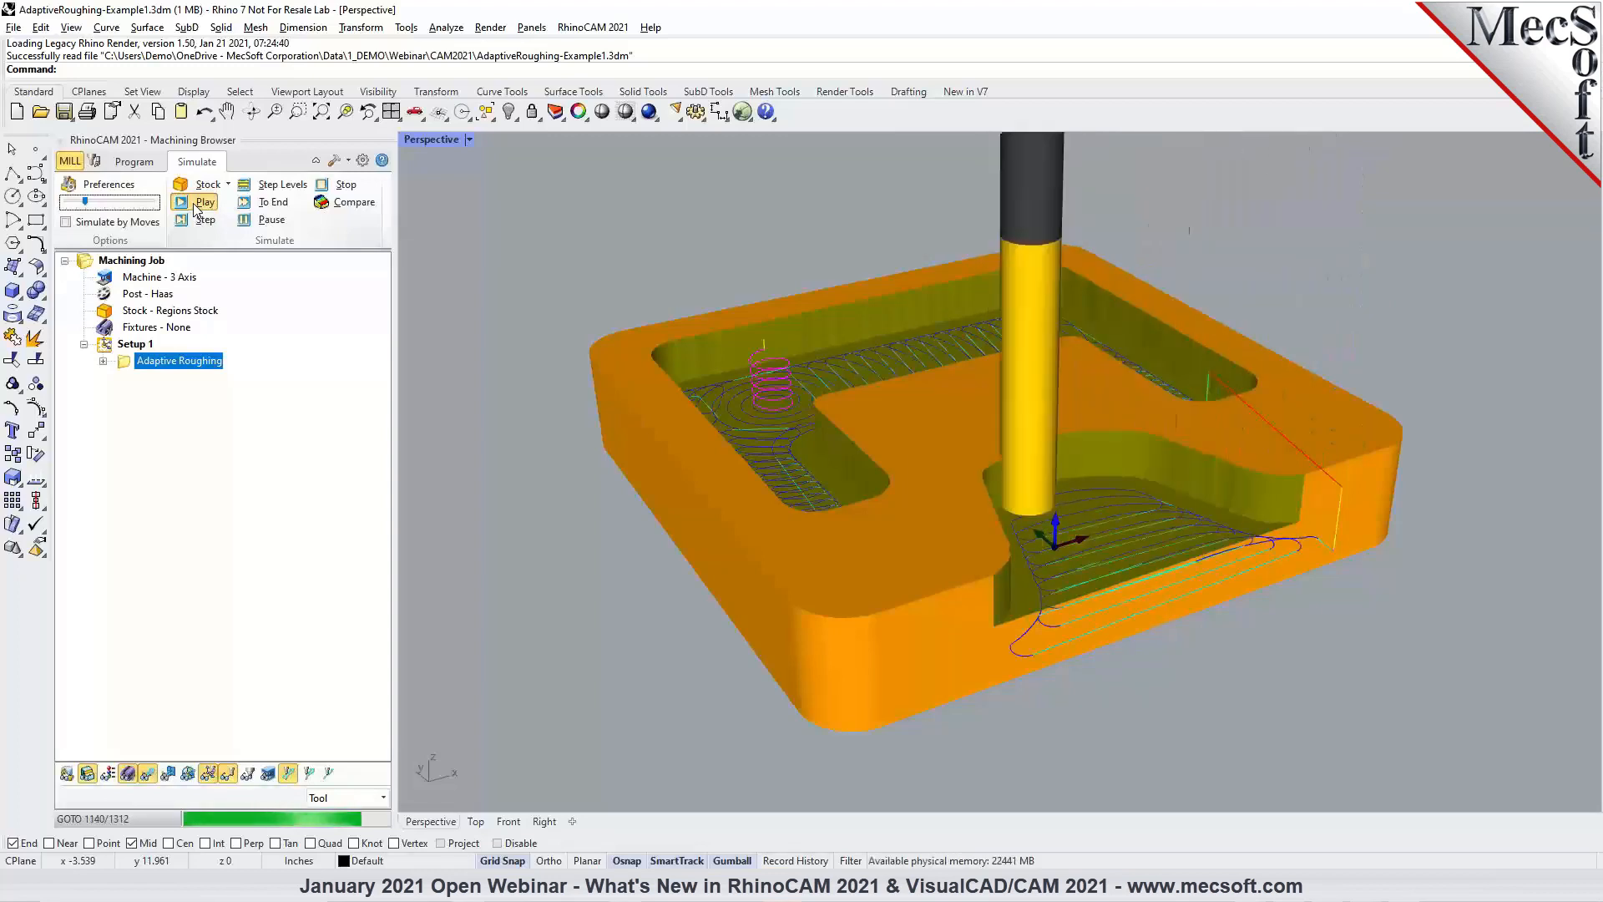
right_click_drag(1104, 473, 1109, 519)
Return to programming and review where Adaptive Roughing sits among the 3 Axis Advanced operations.
left_click(133, 161)
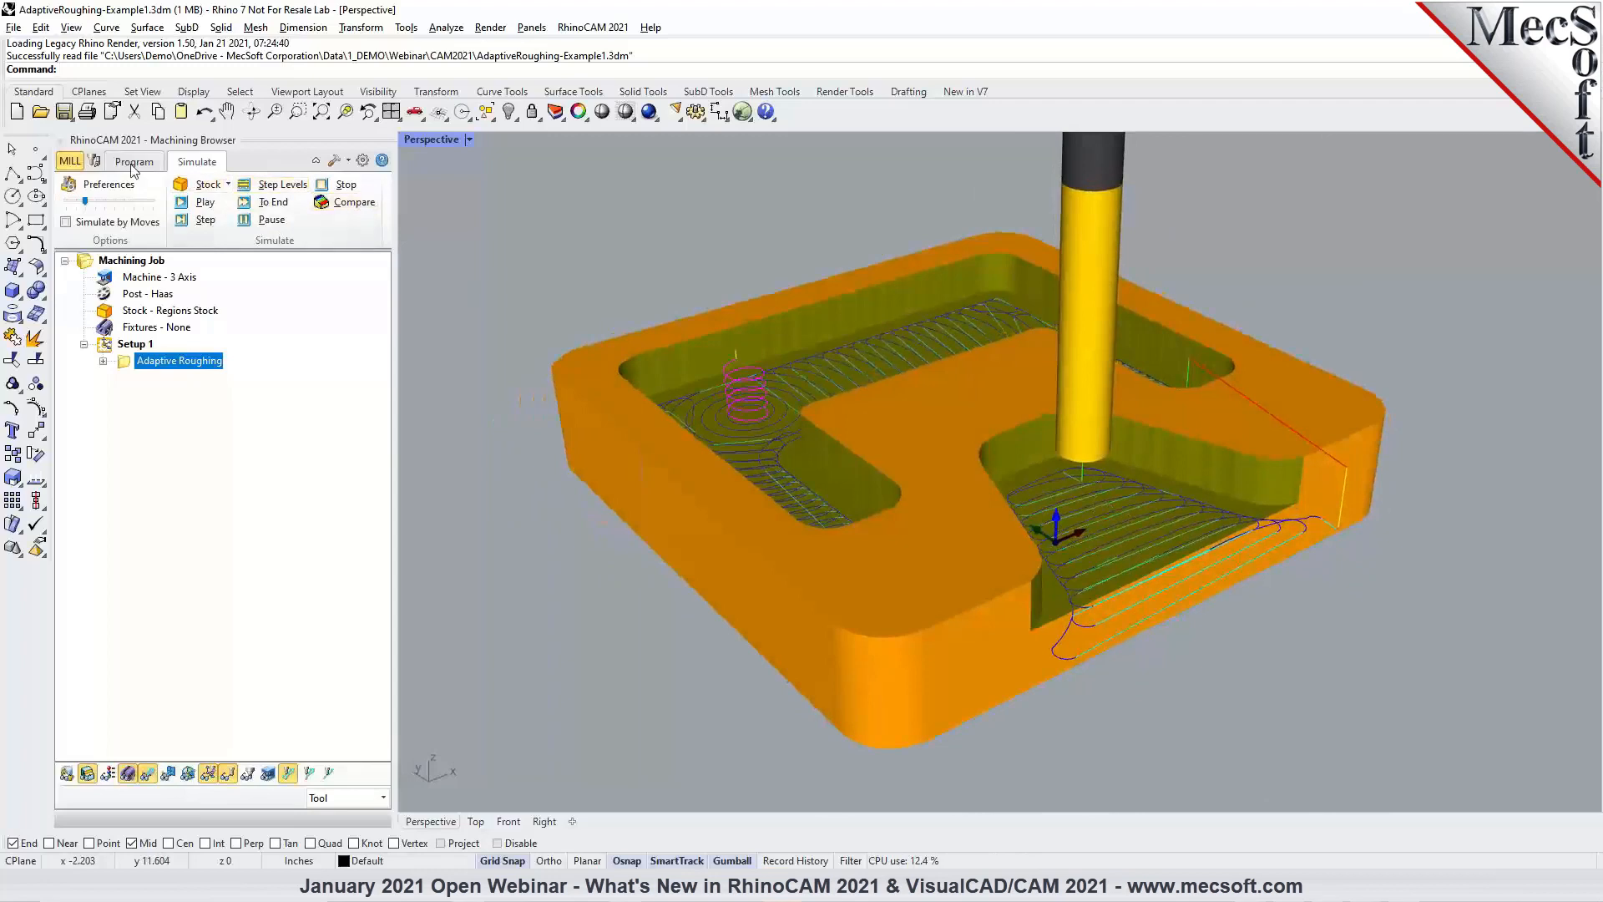
left_click(284, 220)
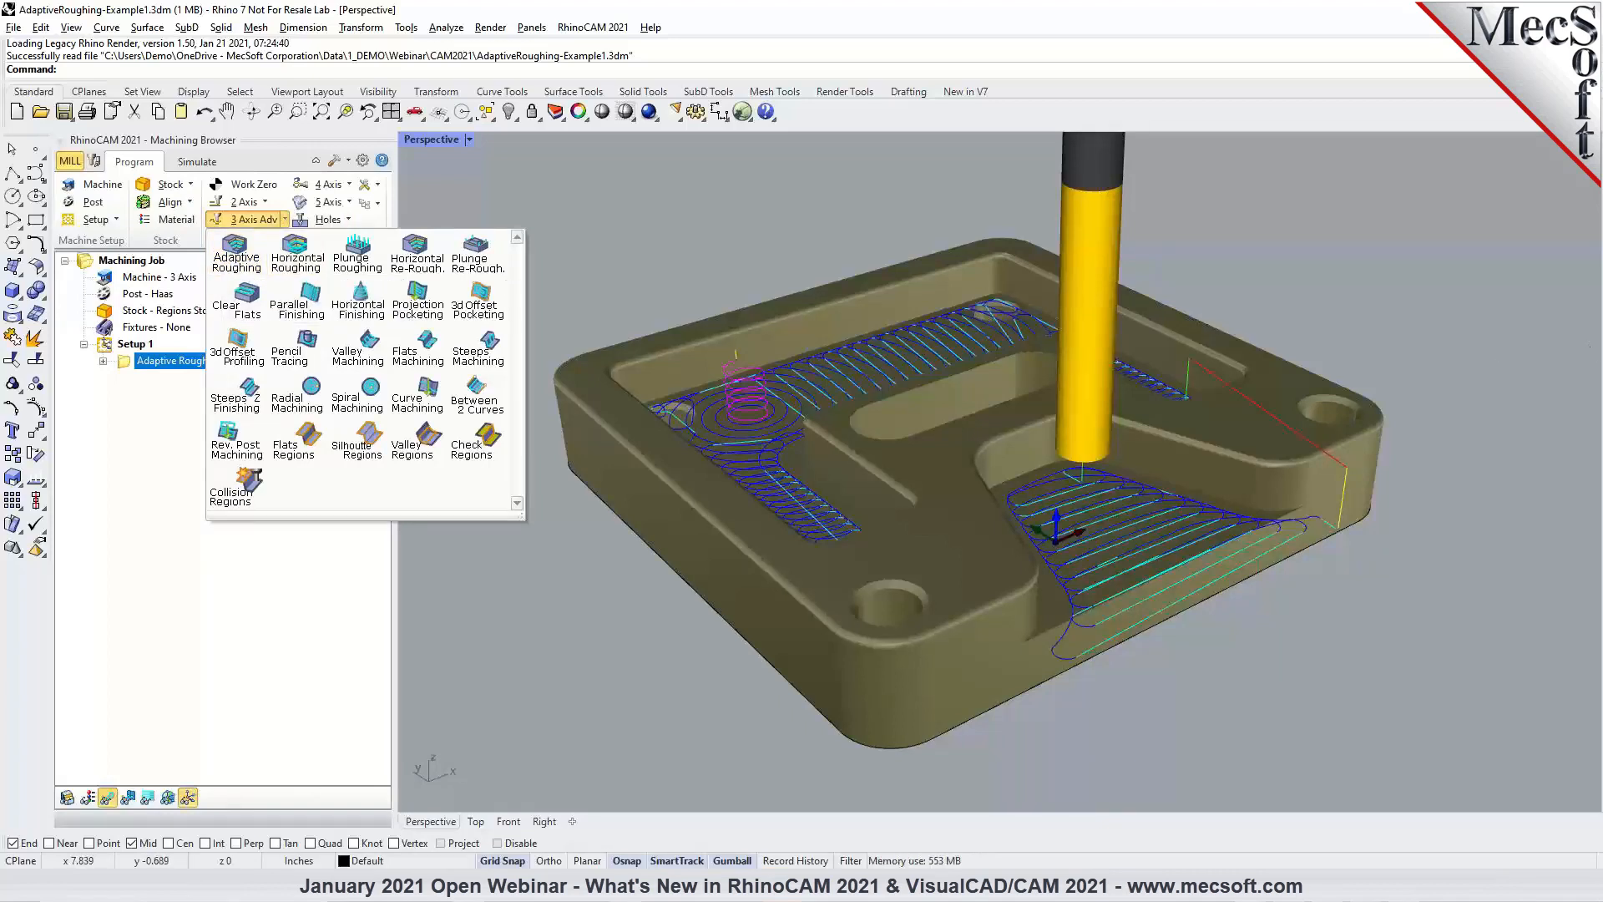
left_click(236, 262)
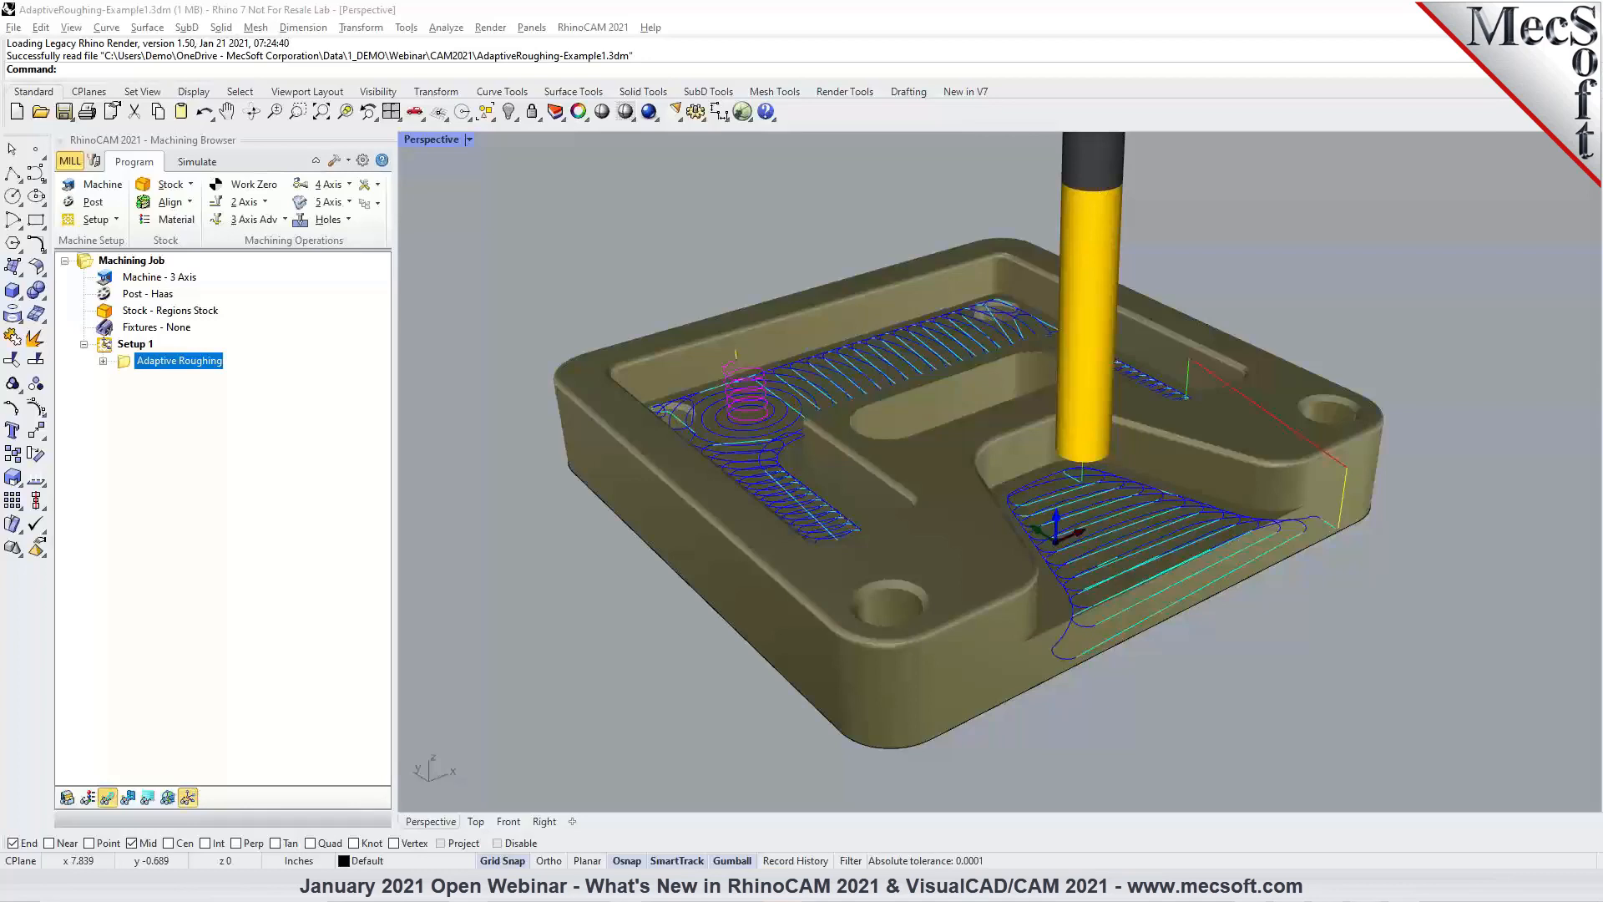
Open 3DMold-AdaptiveRoughing-Example1.3dm and display its Adaptive Roughing toolpath around the mold core.
left_click_drag(1601, 292, 1395, 294)
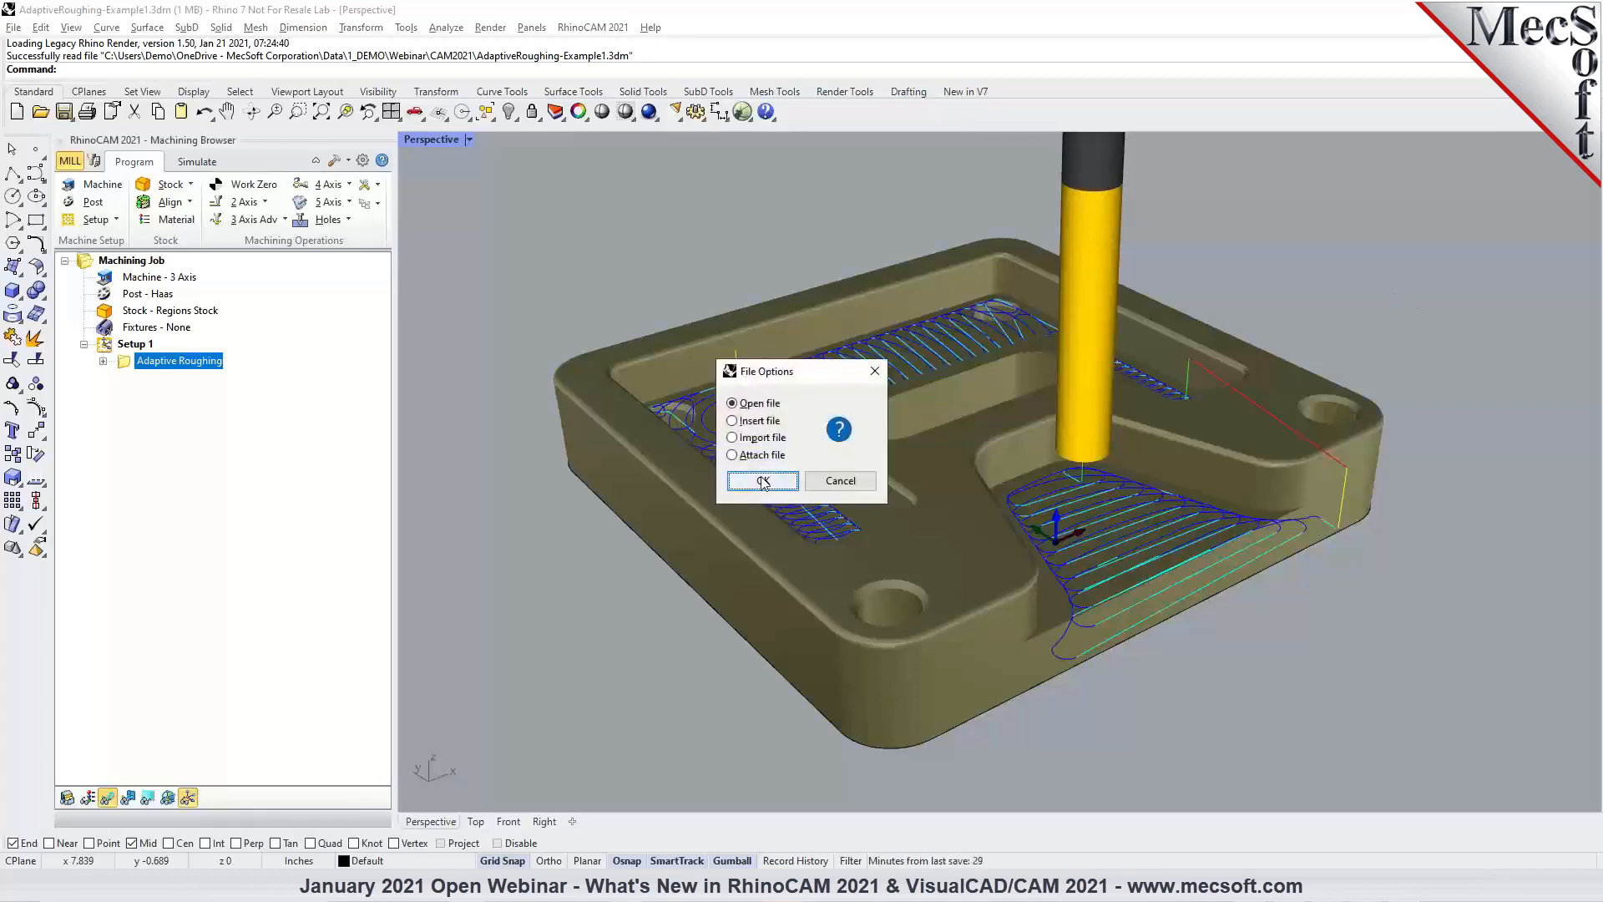
left_click(762, 481)
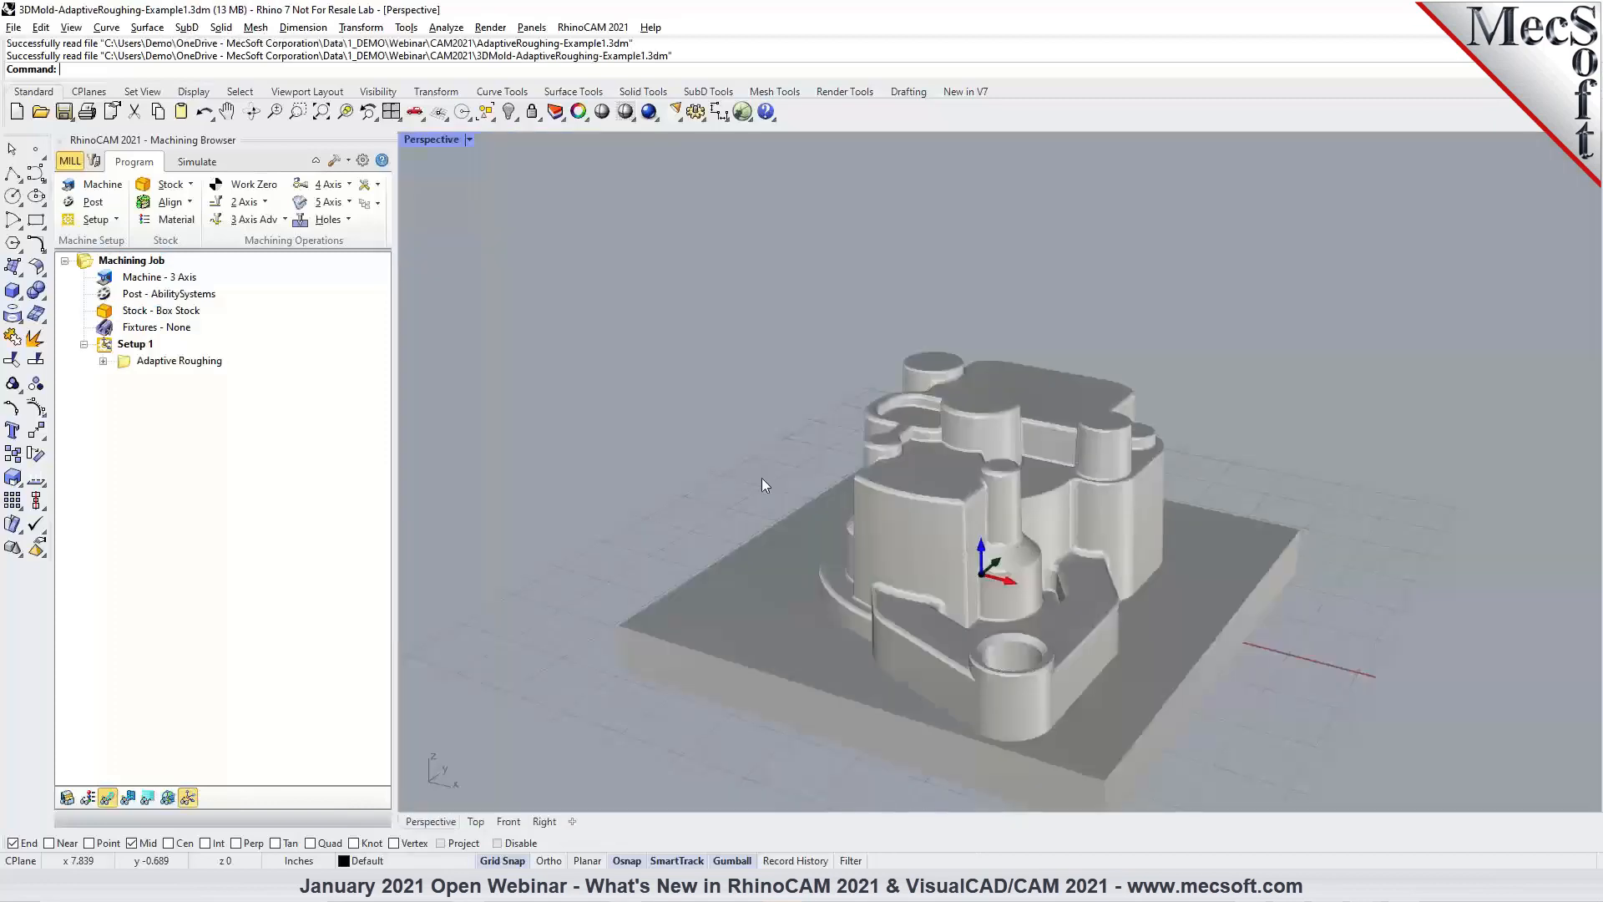
scroll(1082, 593, "up", 4)
scroll(945, 471, "down", 5)
scroll(944, 476, "up", 3)
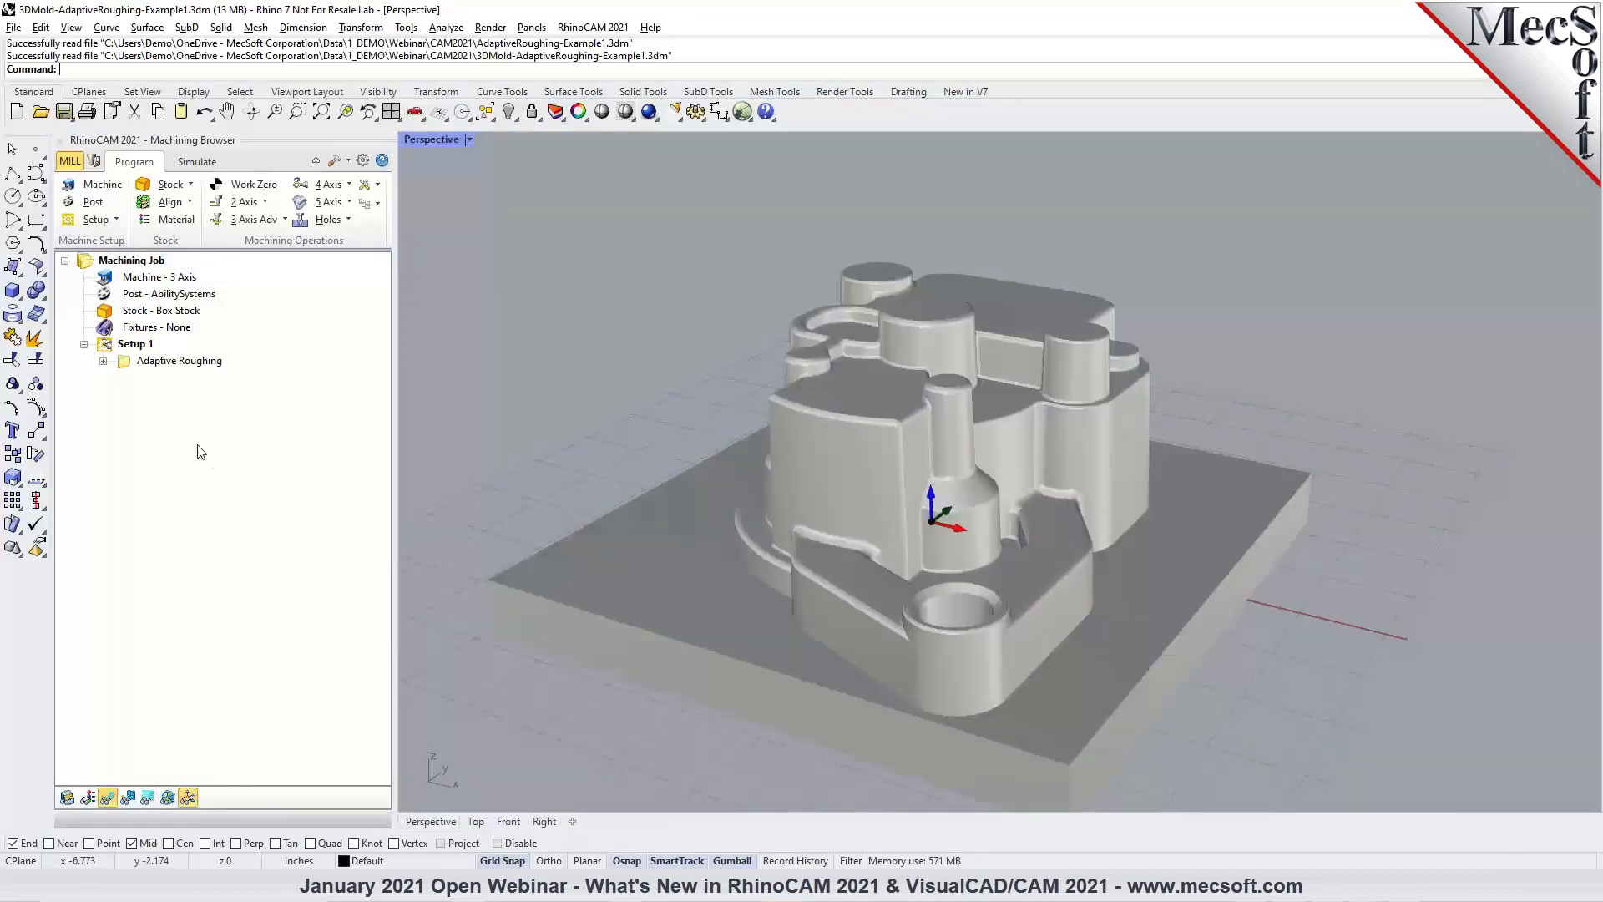
left_click(160, 364)
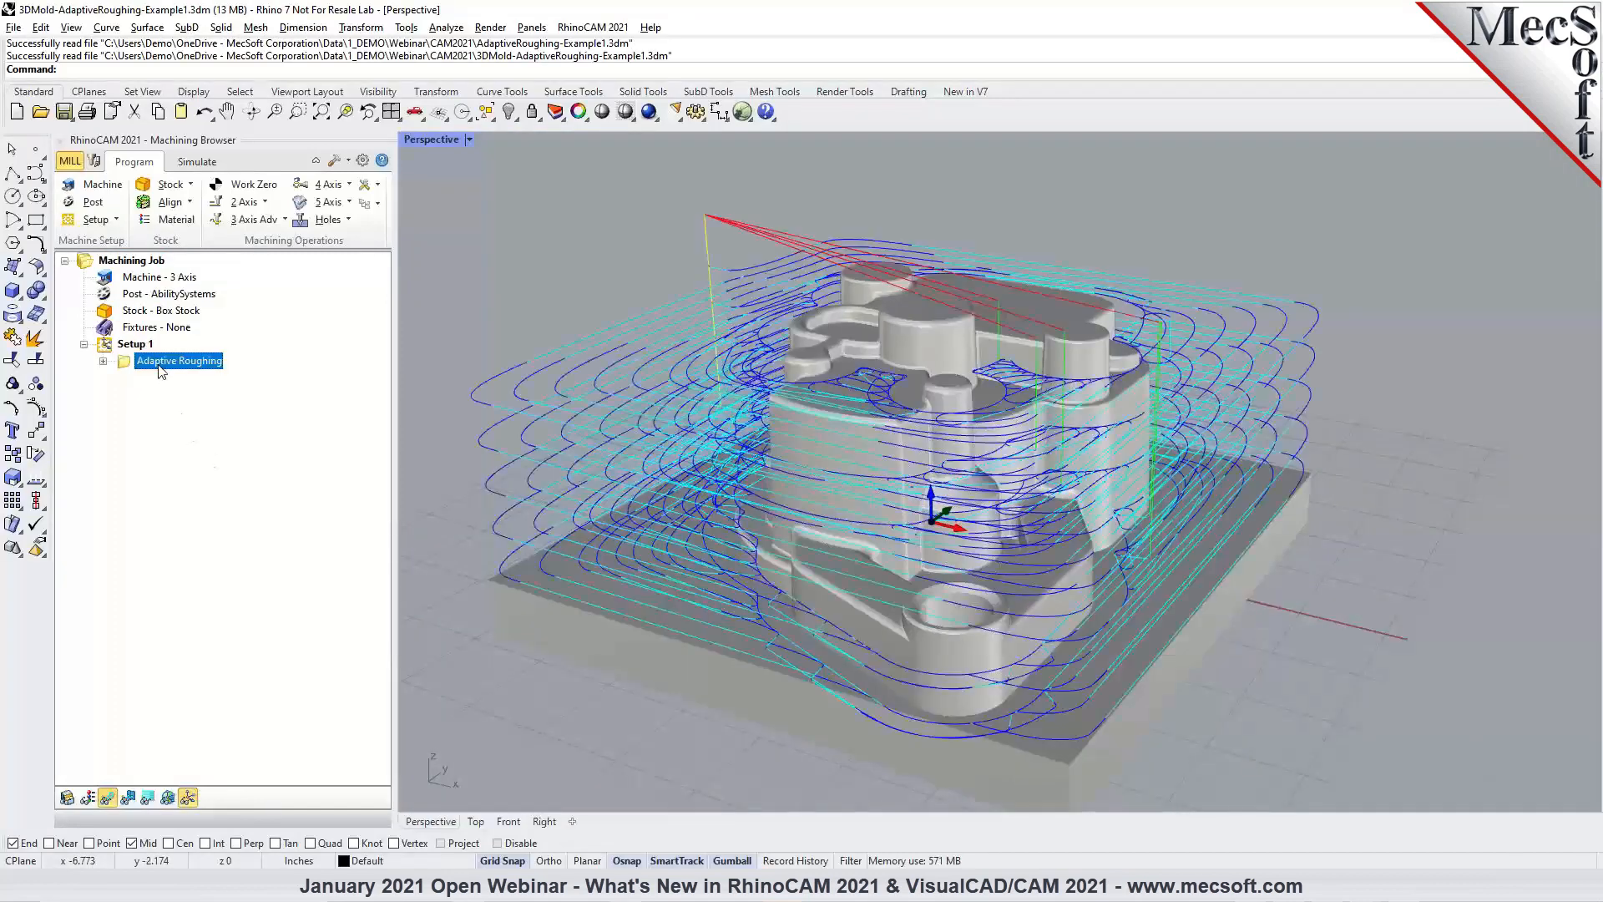
Inspect the Adaptive Roughing toolpath one Z level at a time from 2.4251 to 0.1751 and back, and close the level list.
left_click(148, 799)
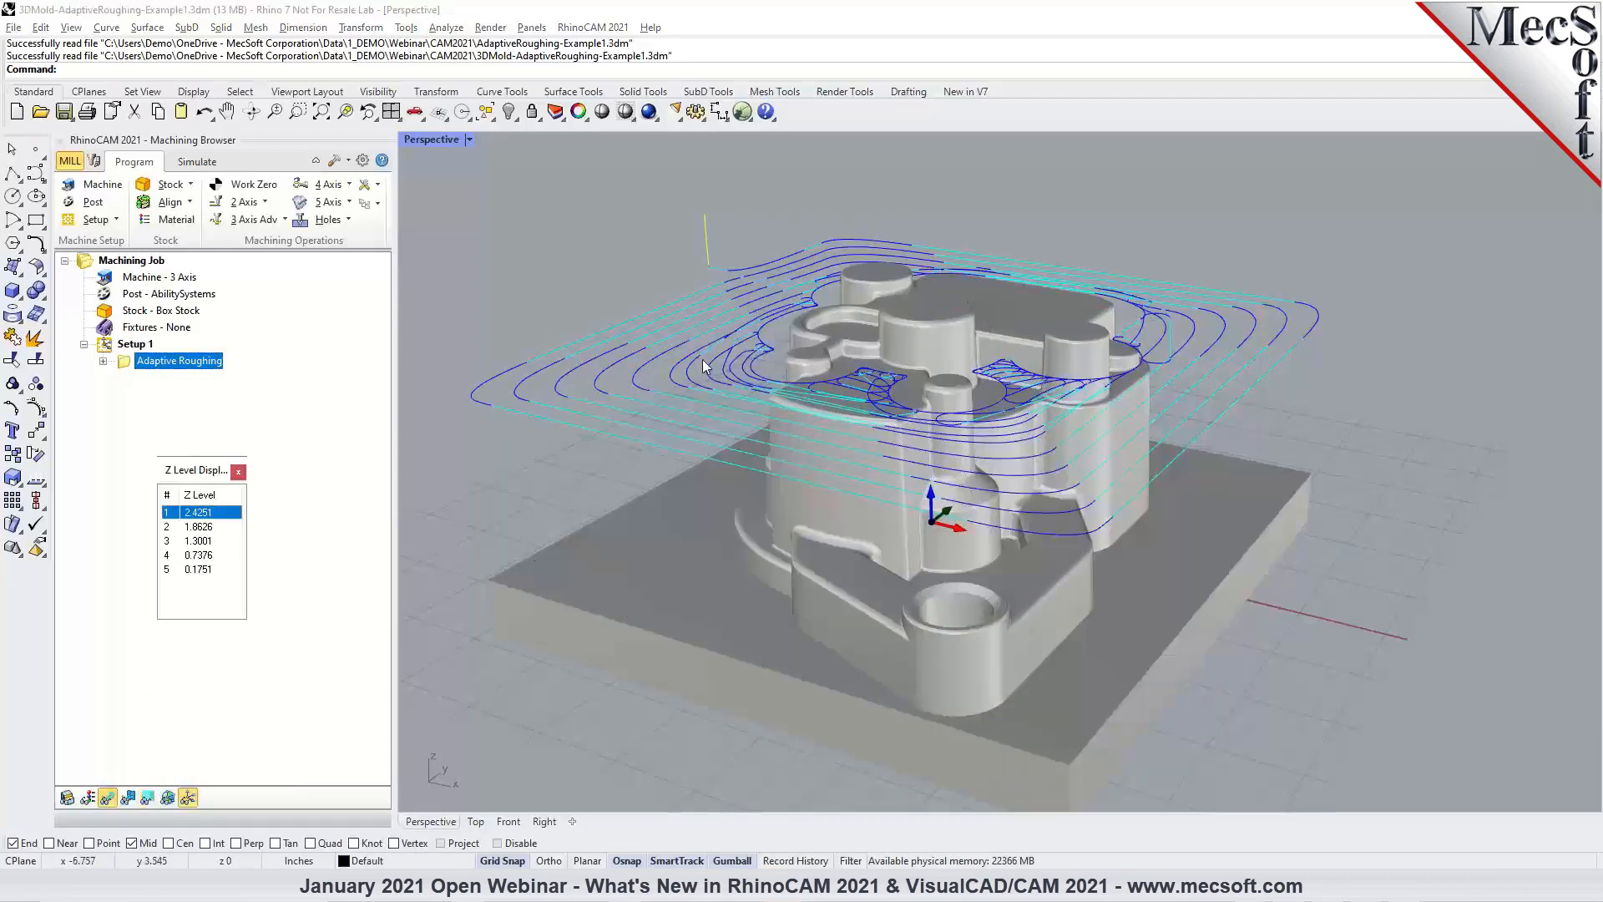
scroll(914, 371, "up", 4)
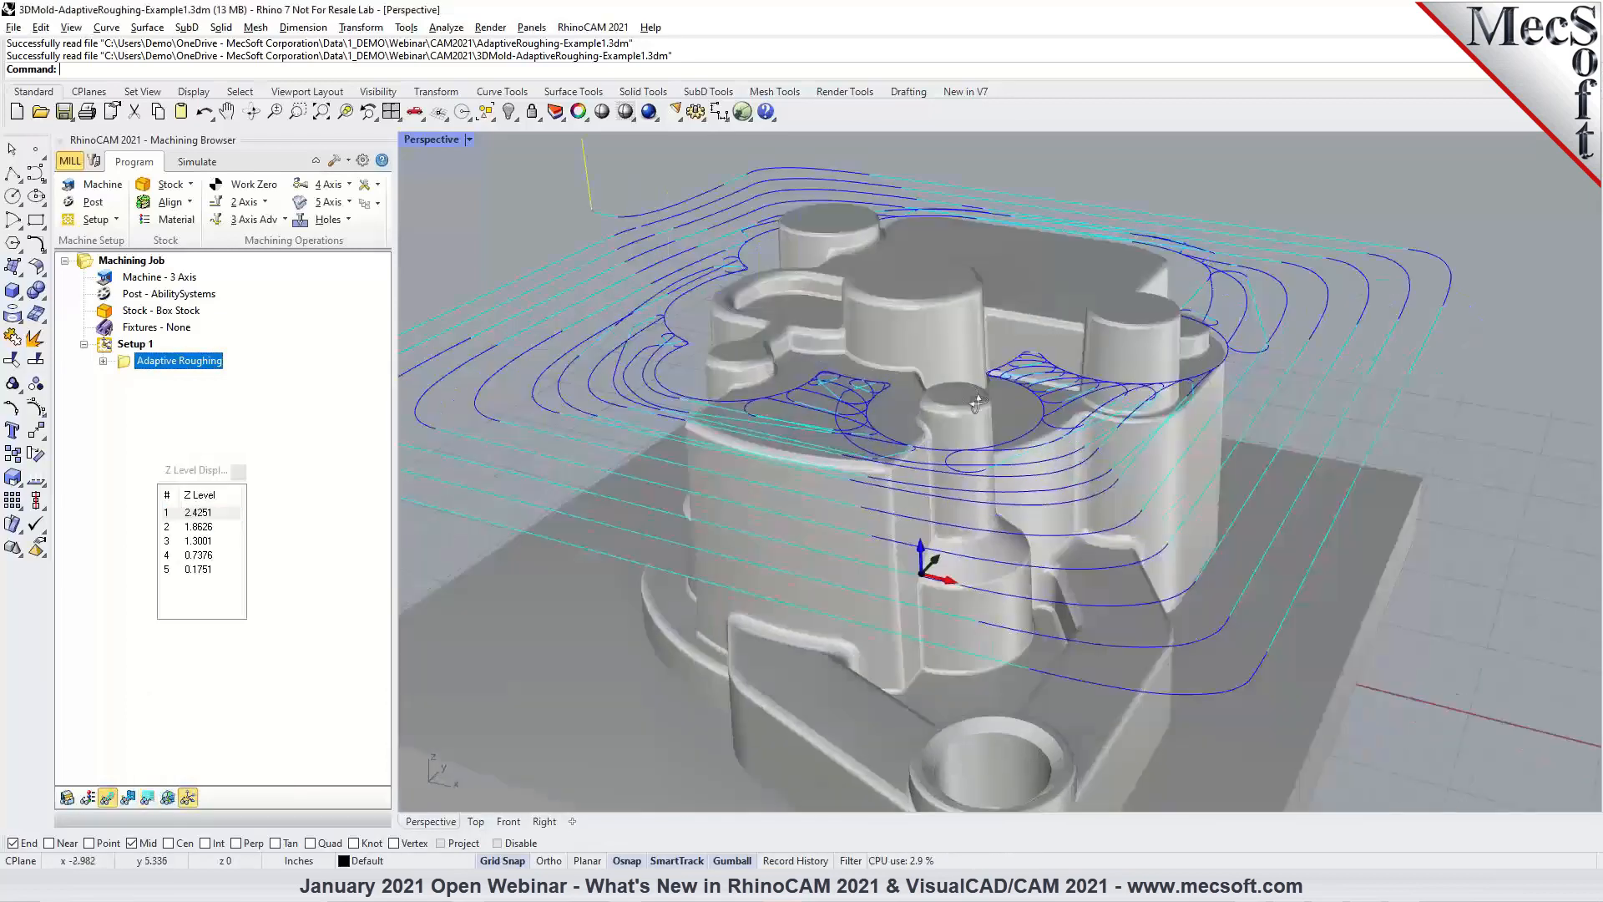
scroll(1075, 425, "down", 3)
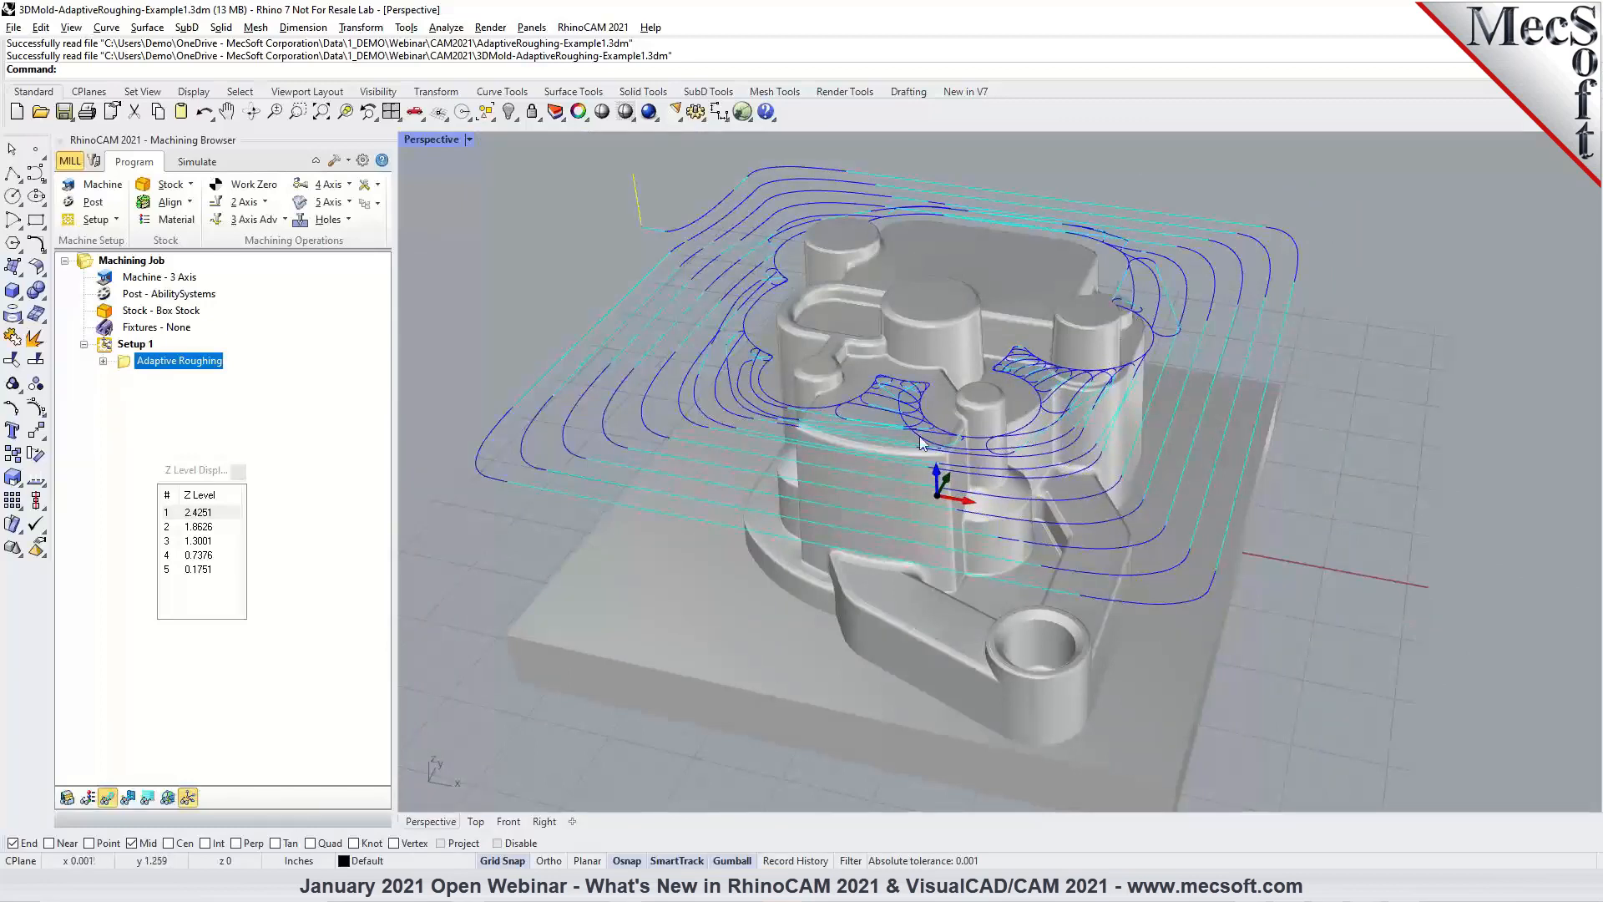
left_click(201, 527)
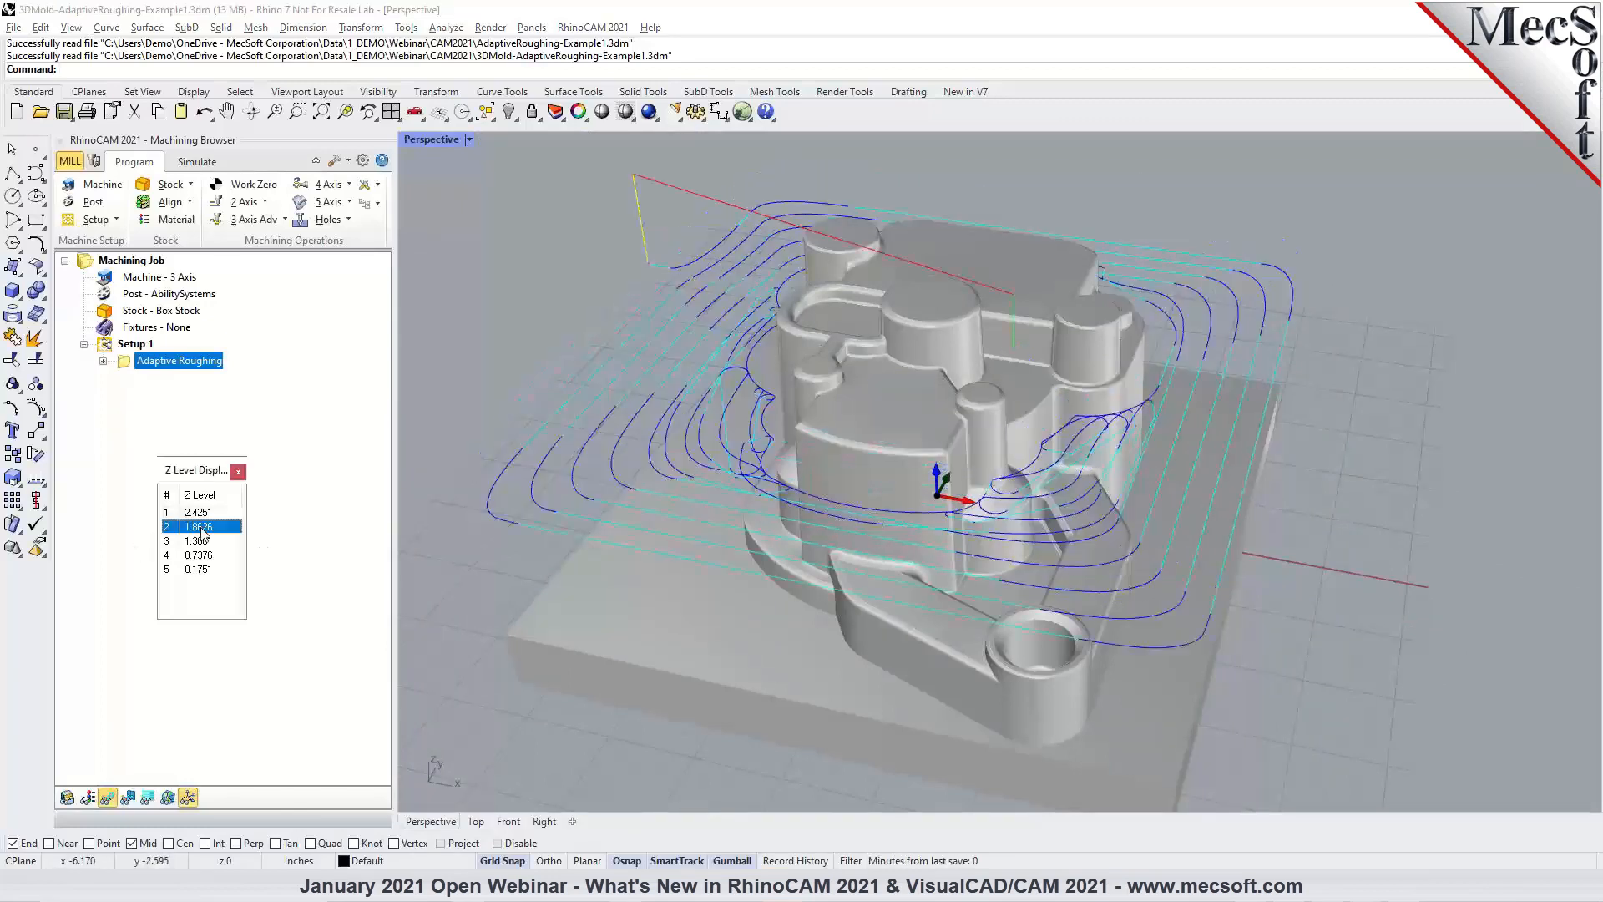
left_click(204, 542)
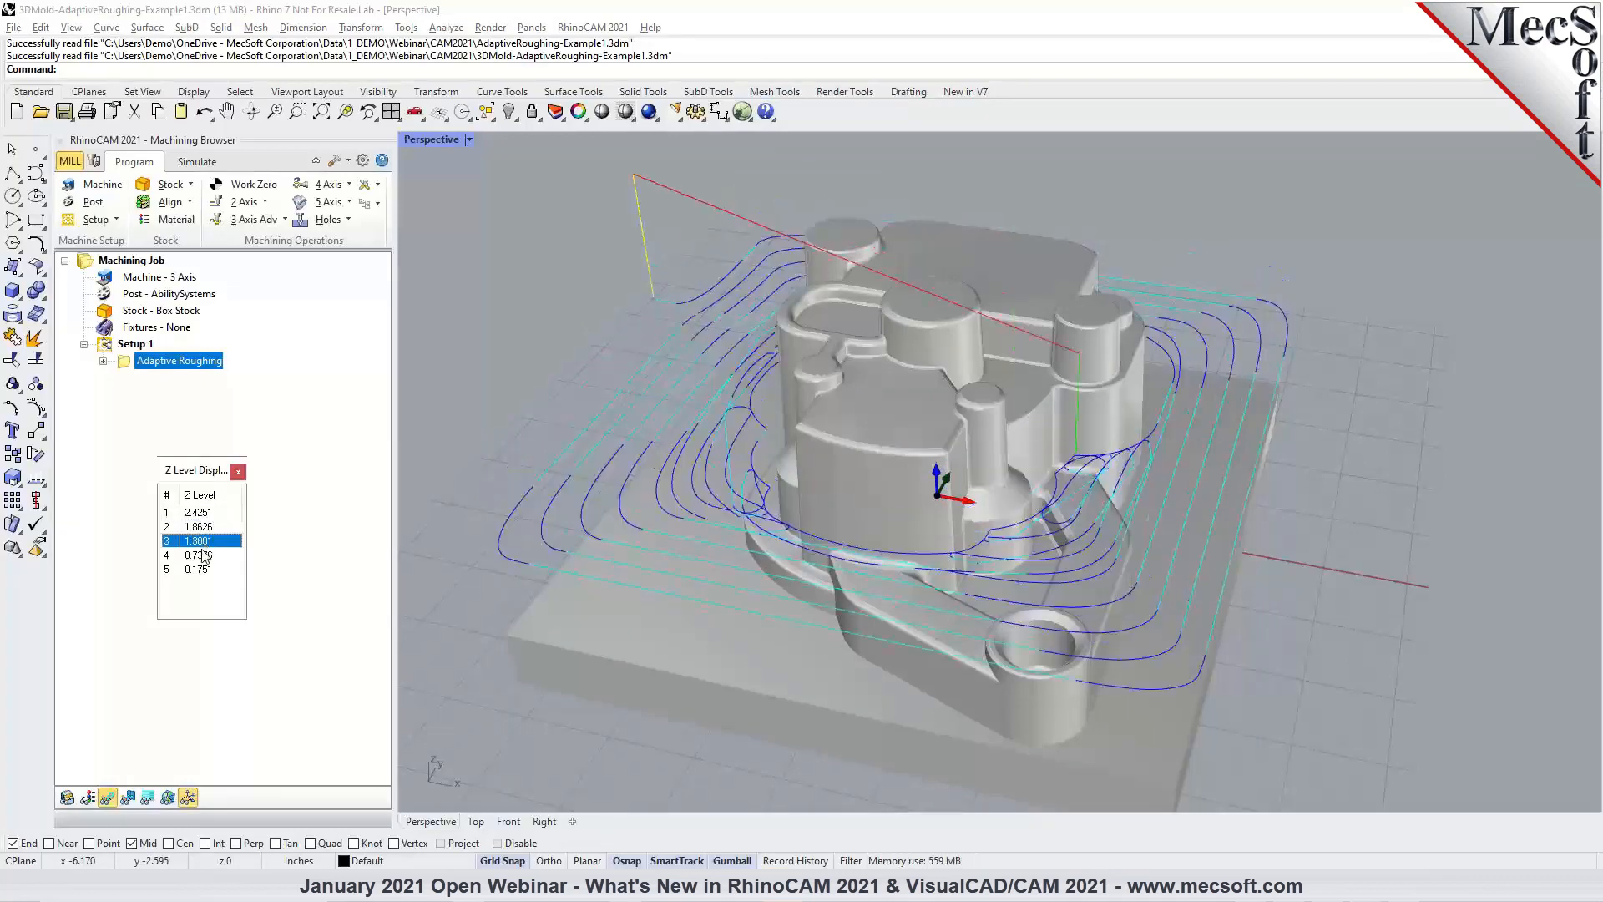
left_click(203, 556)
left_click(202, 571)
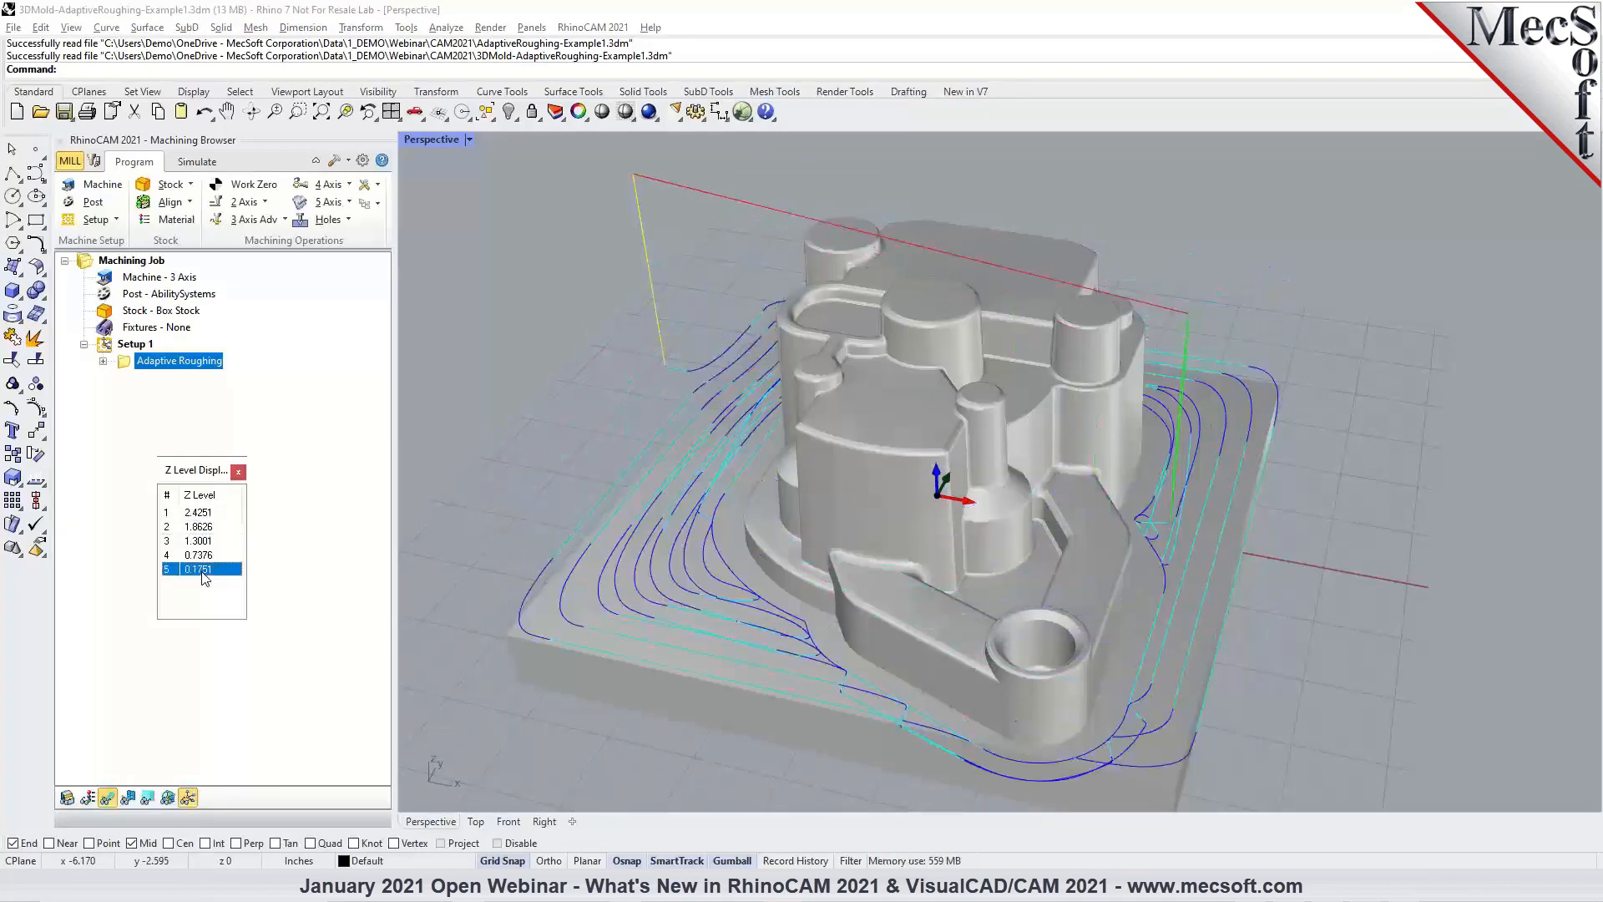
left_click(202, 555)
left_click(201, 541)
left_click(201, 527)
left_click(204, 512)
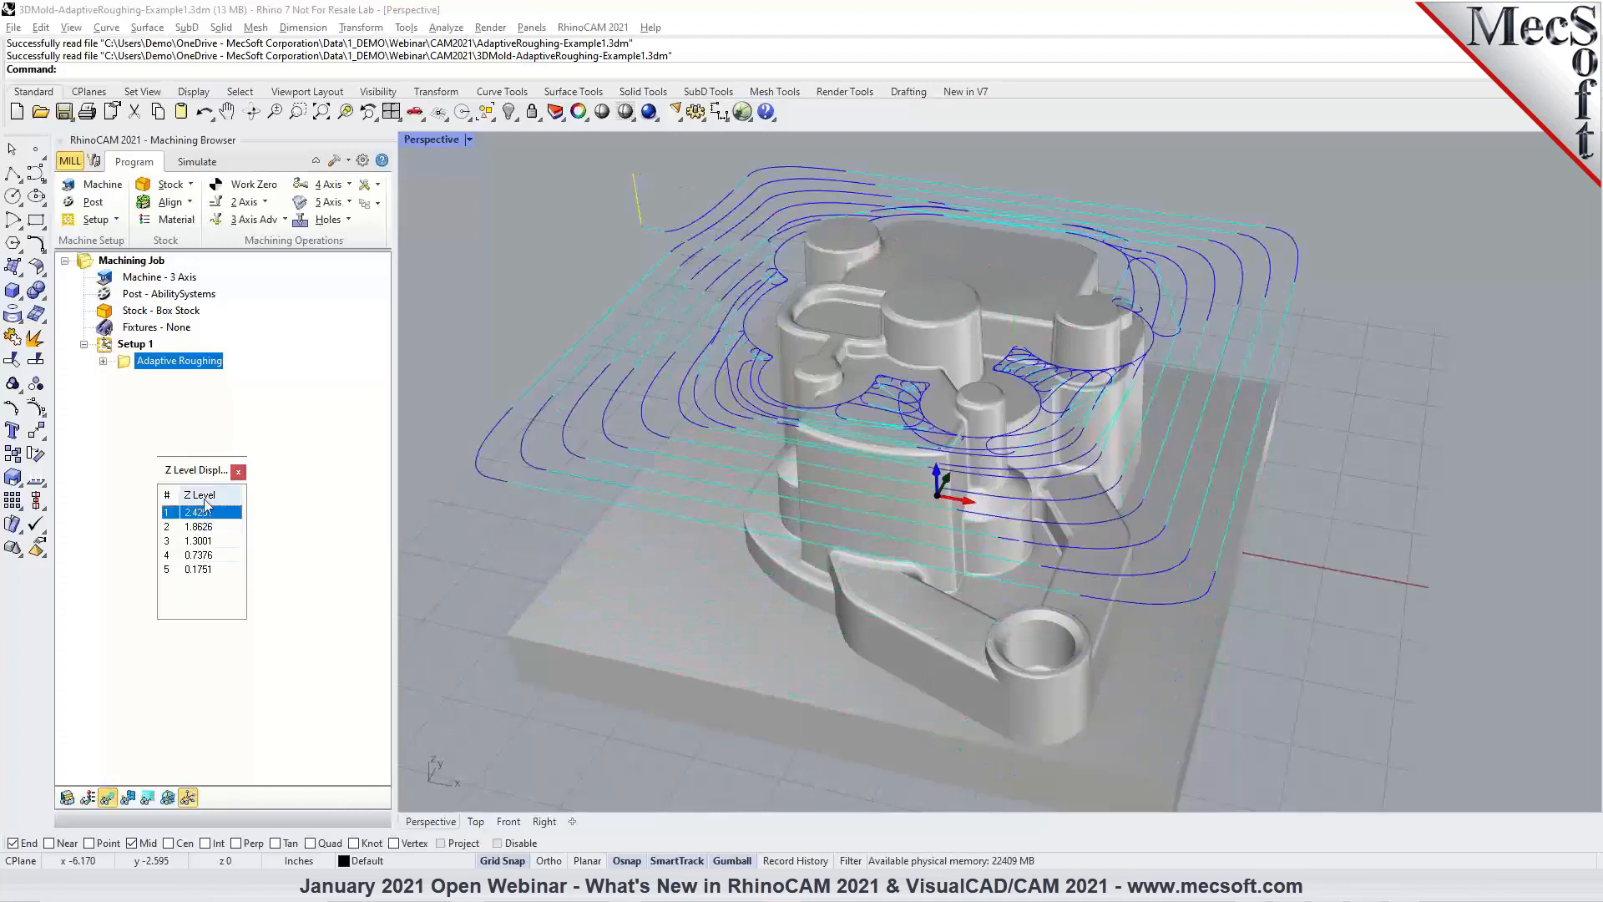
left_click(239, 473)
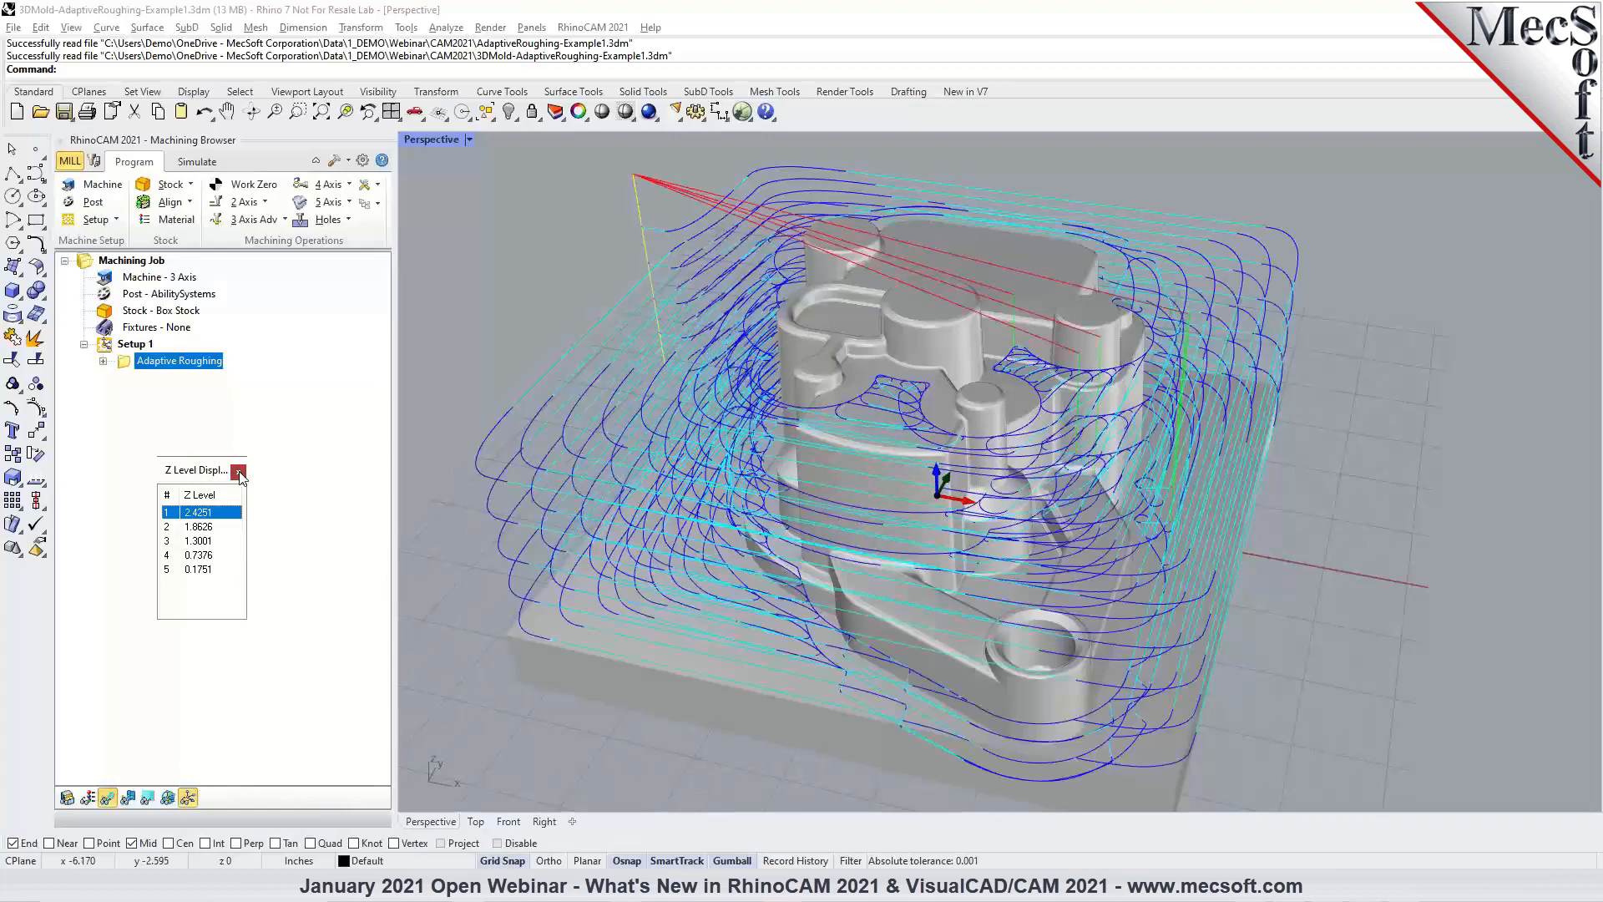
In HS_Cut_Pattern.3dm, set the High Speed pattern's transfer Cut Lift to 0.1 in the 2 1/2 Axis Pocketing operation and regenerate the toolpath.
right_click_drag(792, 483, 767, 459)
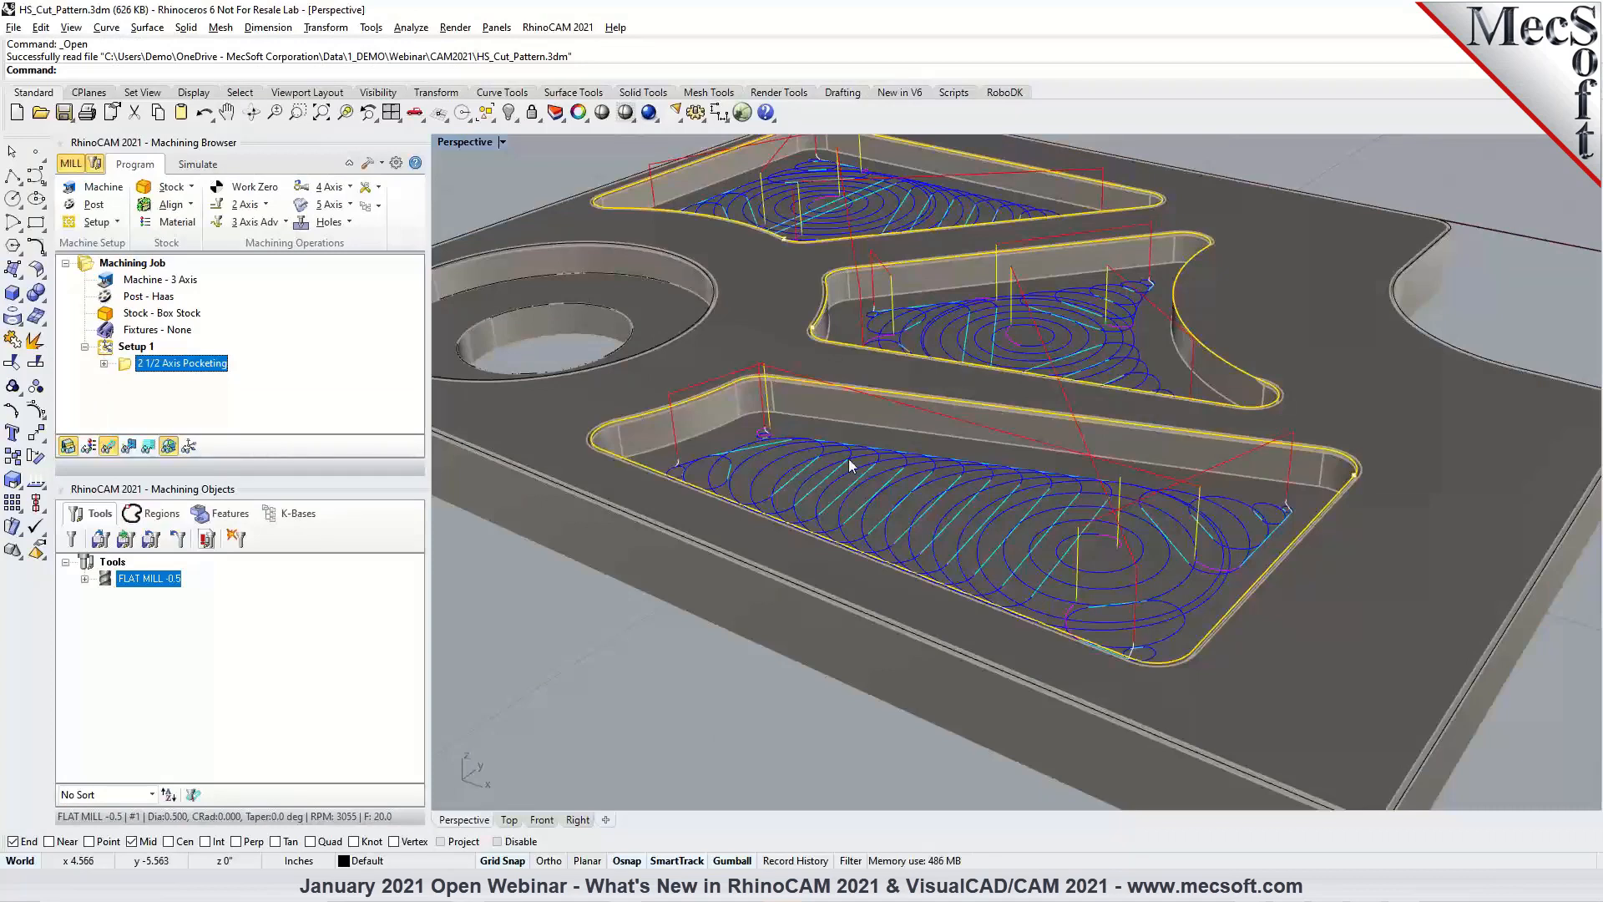
scroll(997, 553, "down", 2)
scroll(1072, 600, "up", 4)
right_click_drag(1074, 601, 1032, 594)
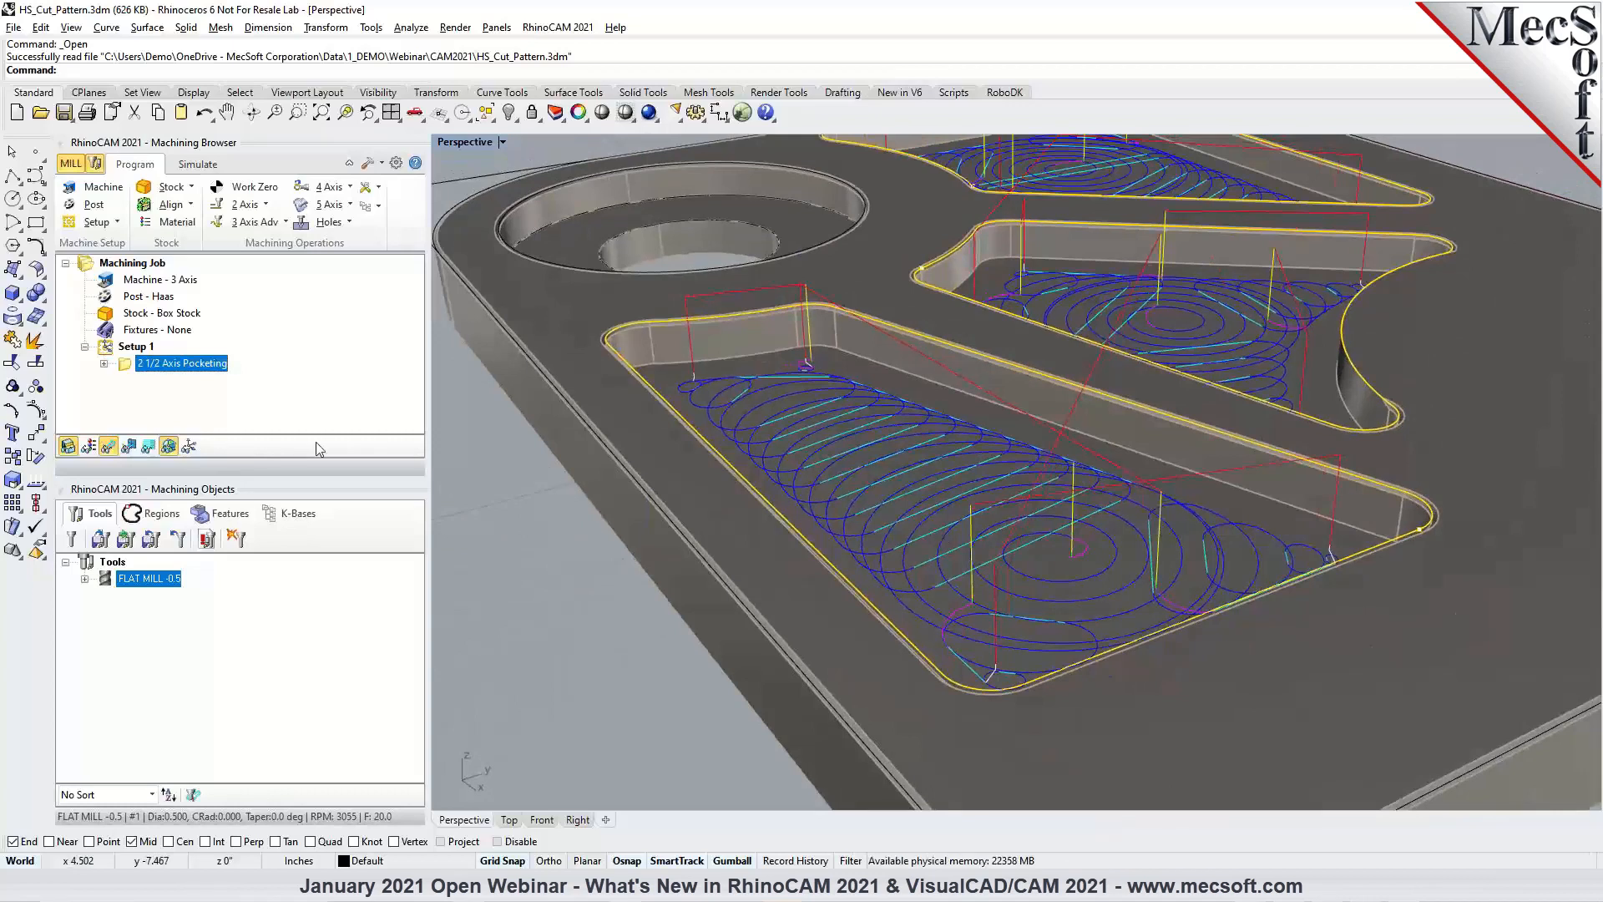
double_click(128, 365)
left_click(107, 193)
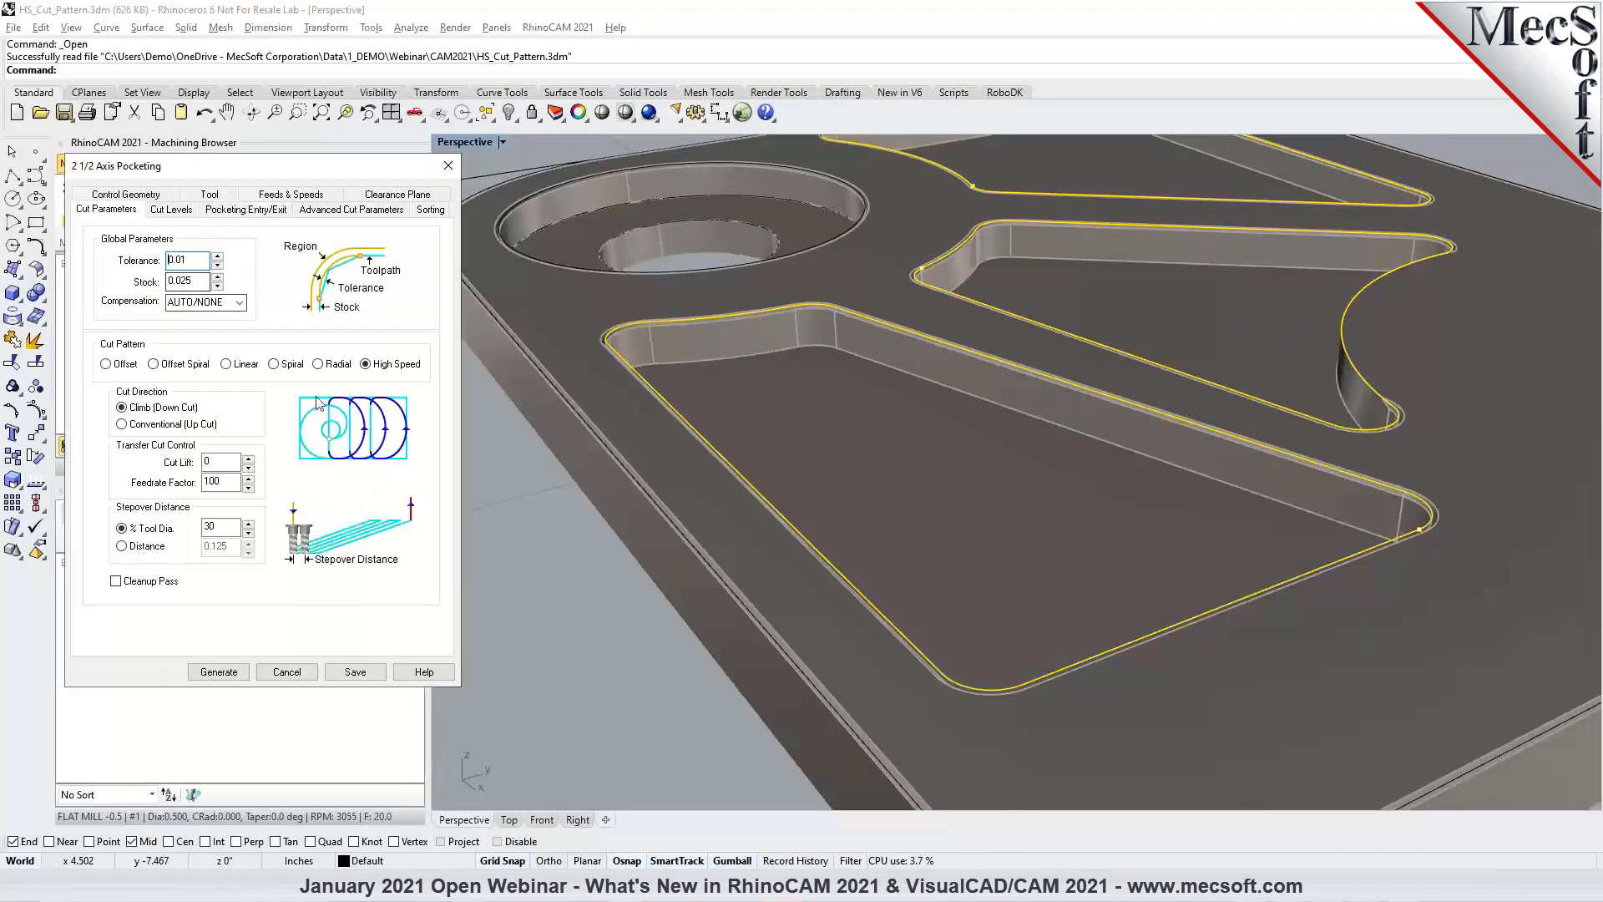
left_click(367, 364)
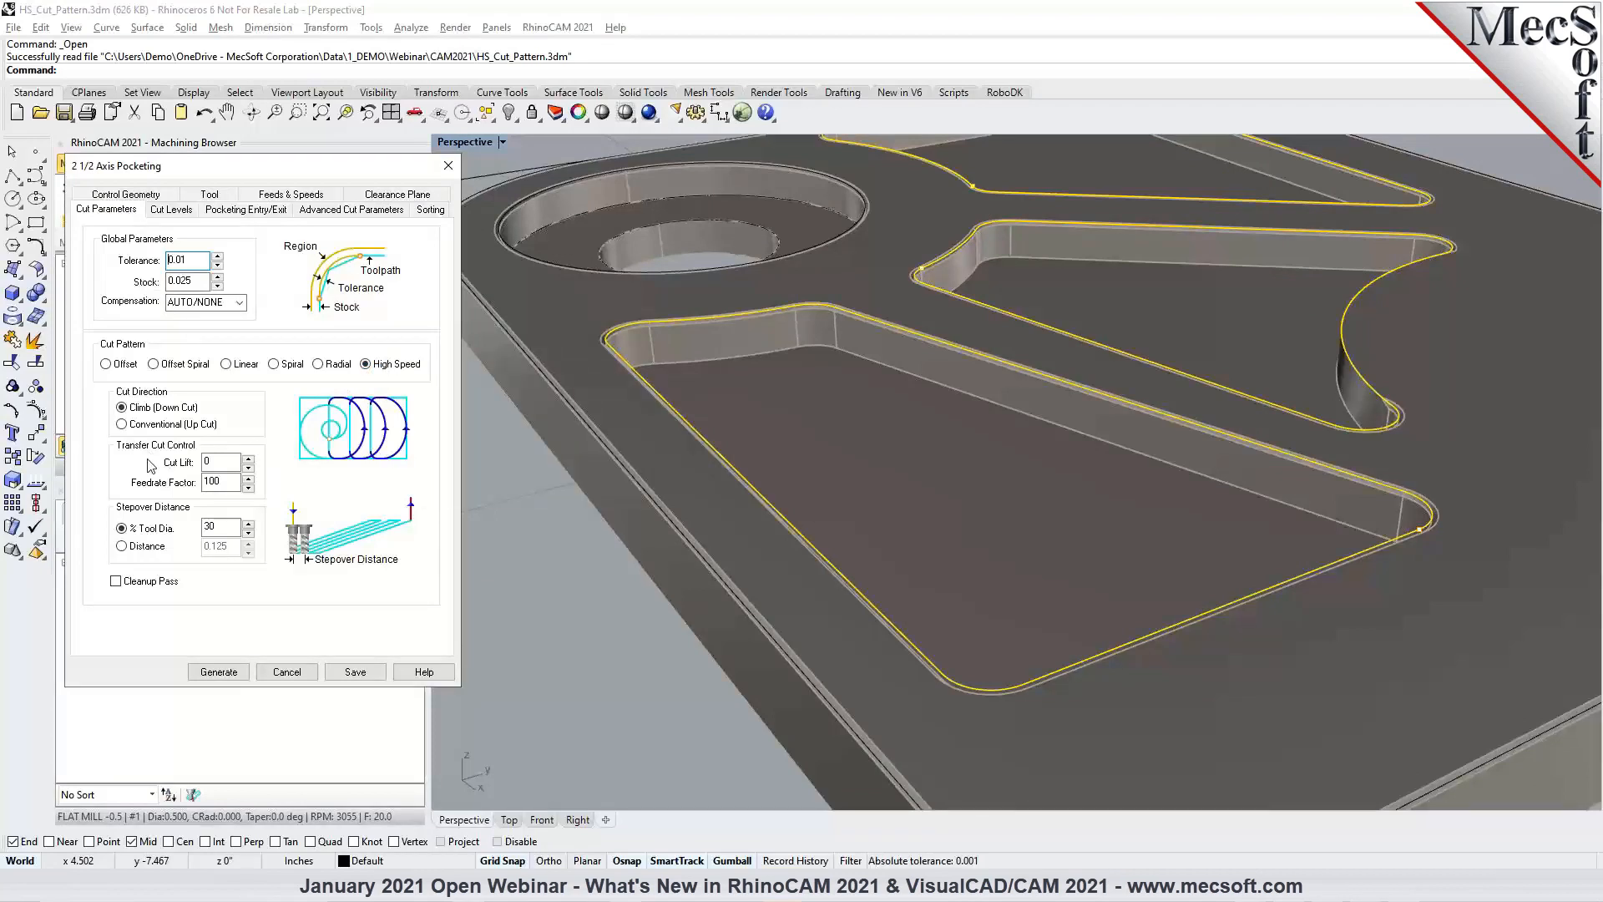
left_click(221, 464)
type(".1")
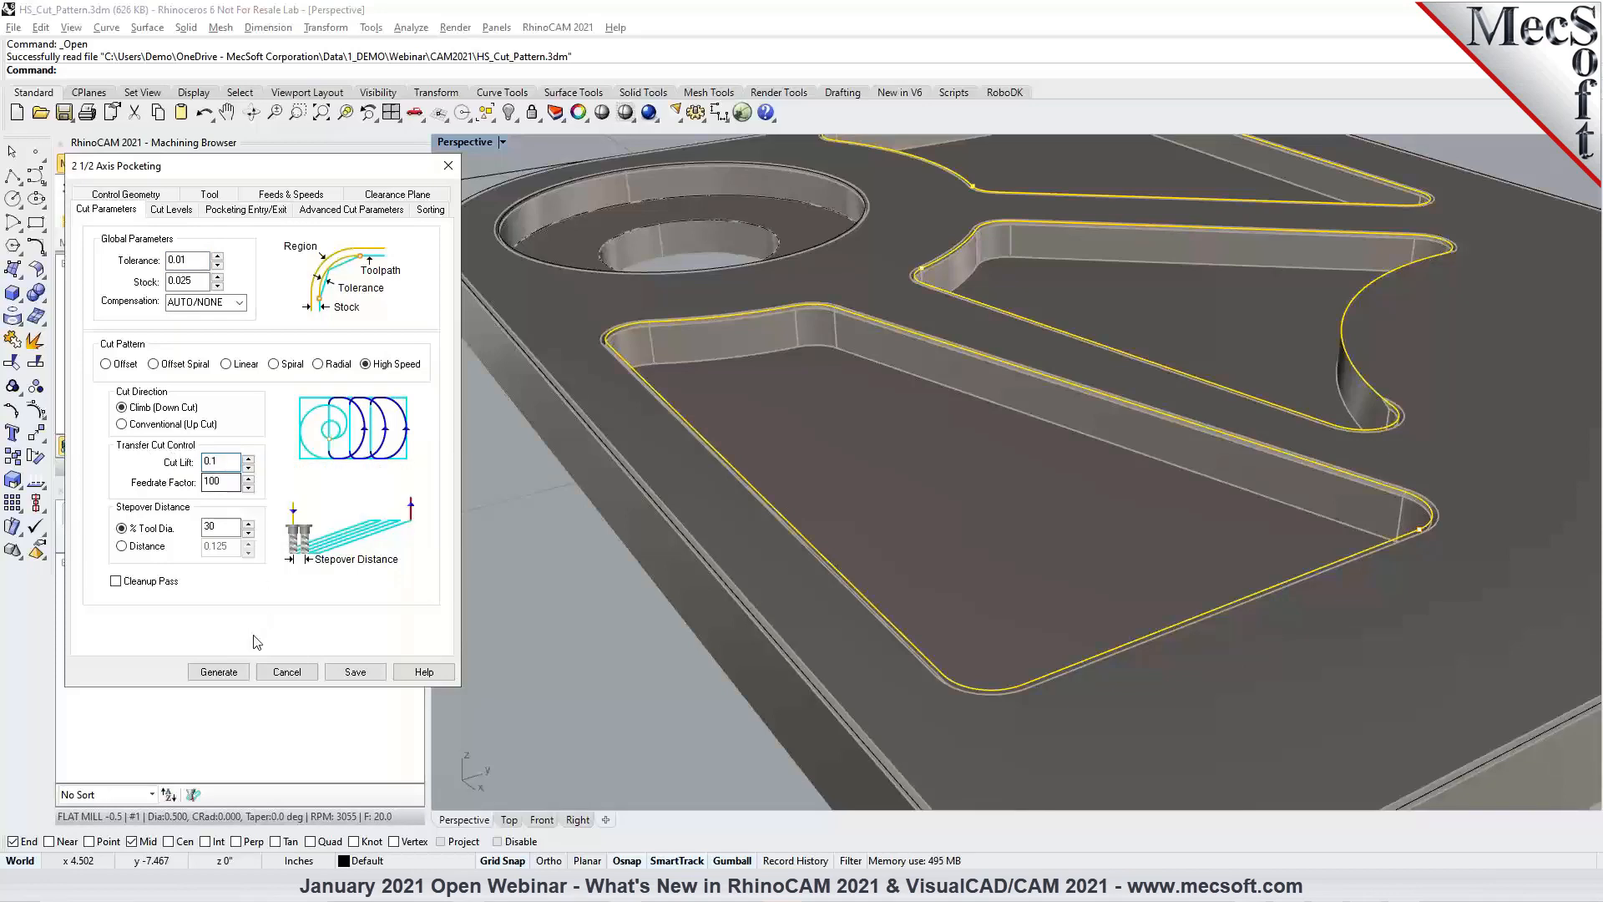
left_click(219, 671)
Examine the lifted transfer moves between the high-speed cuts in the regenerated pocketing toolpath from several angles.
scroll(905, 584, "up", 5)
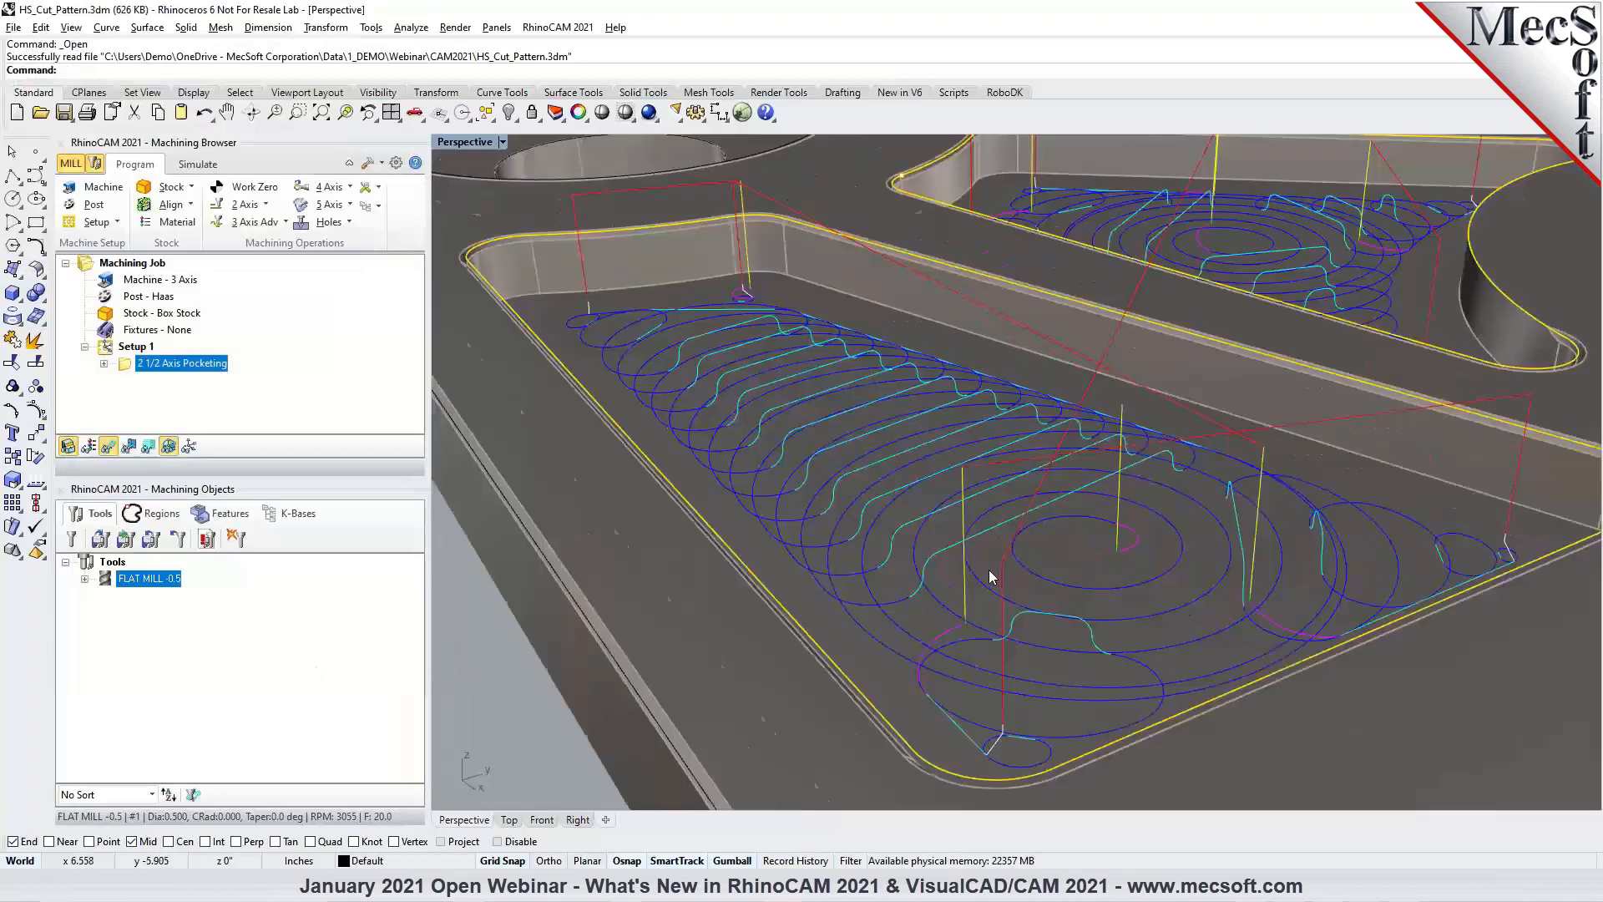
scroll(838, 522, "down", 4)
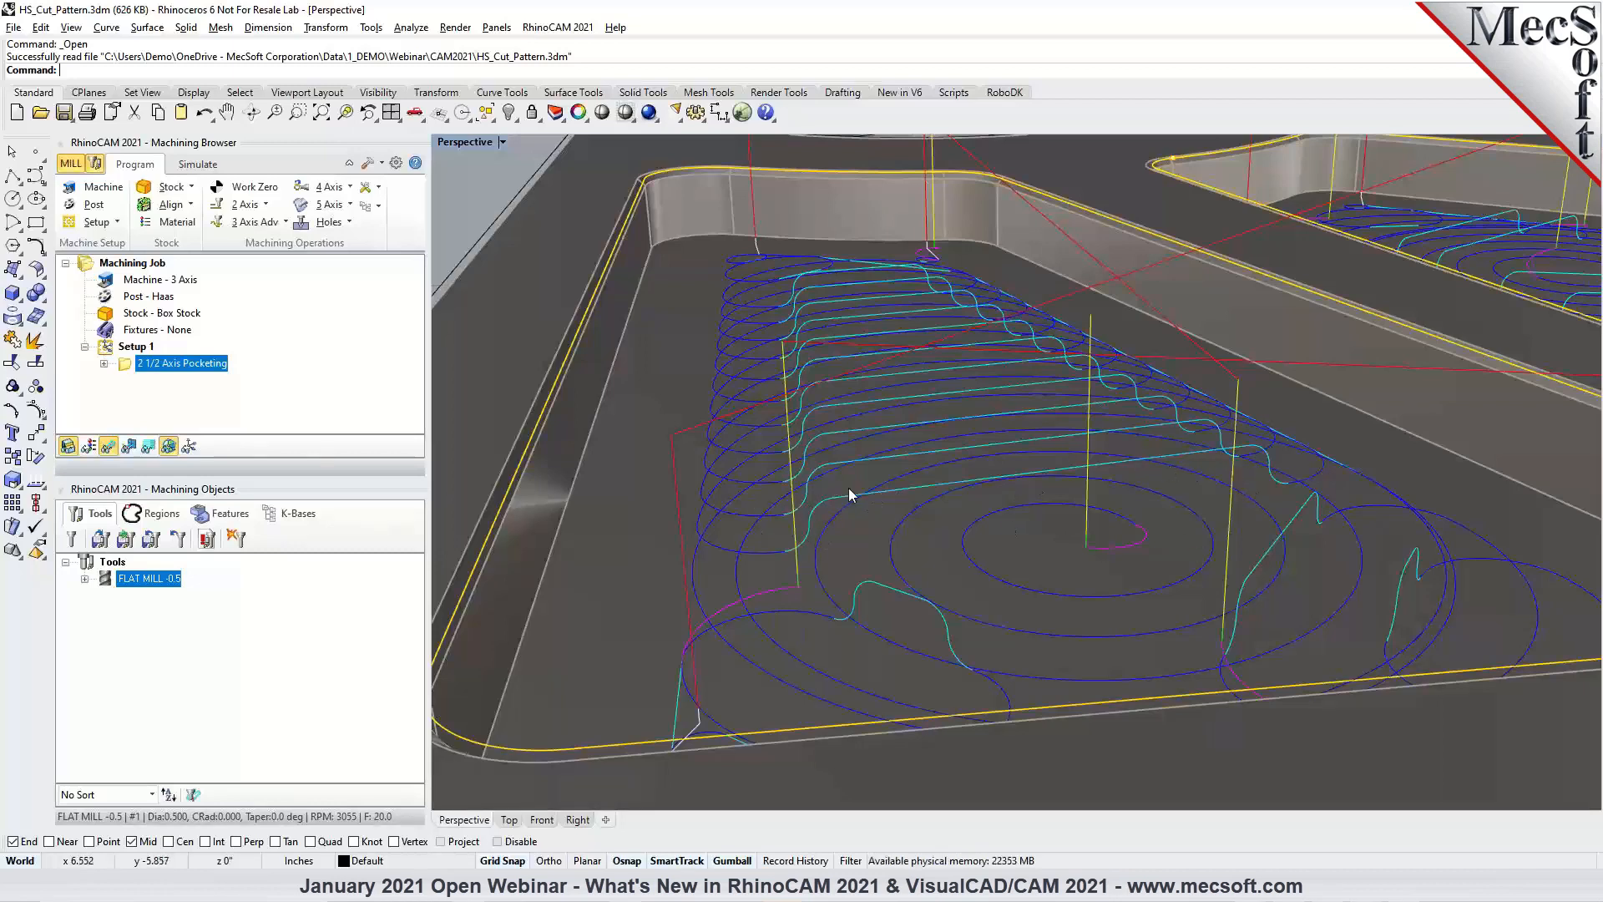
right_click_drag(1117, 505, 930, 636)
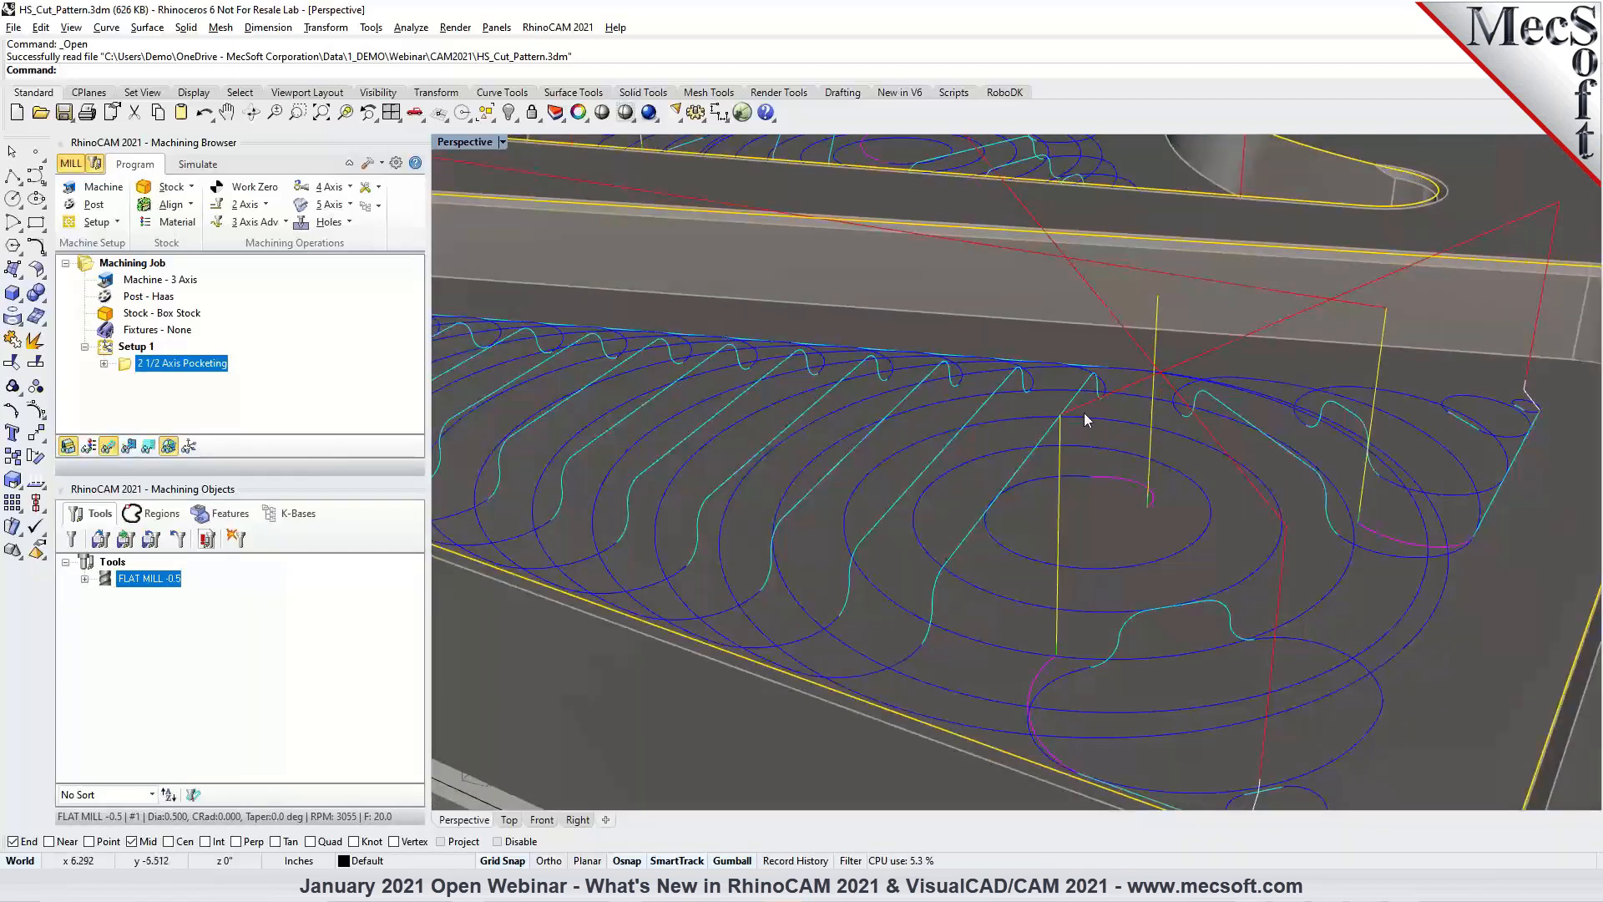
right_click_drag(1181, 497, 1012, 445)
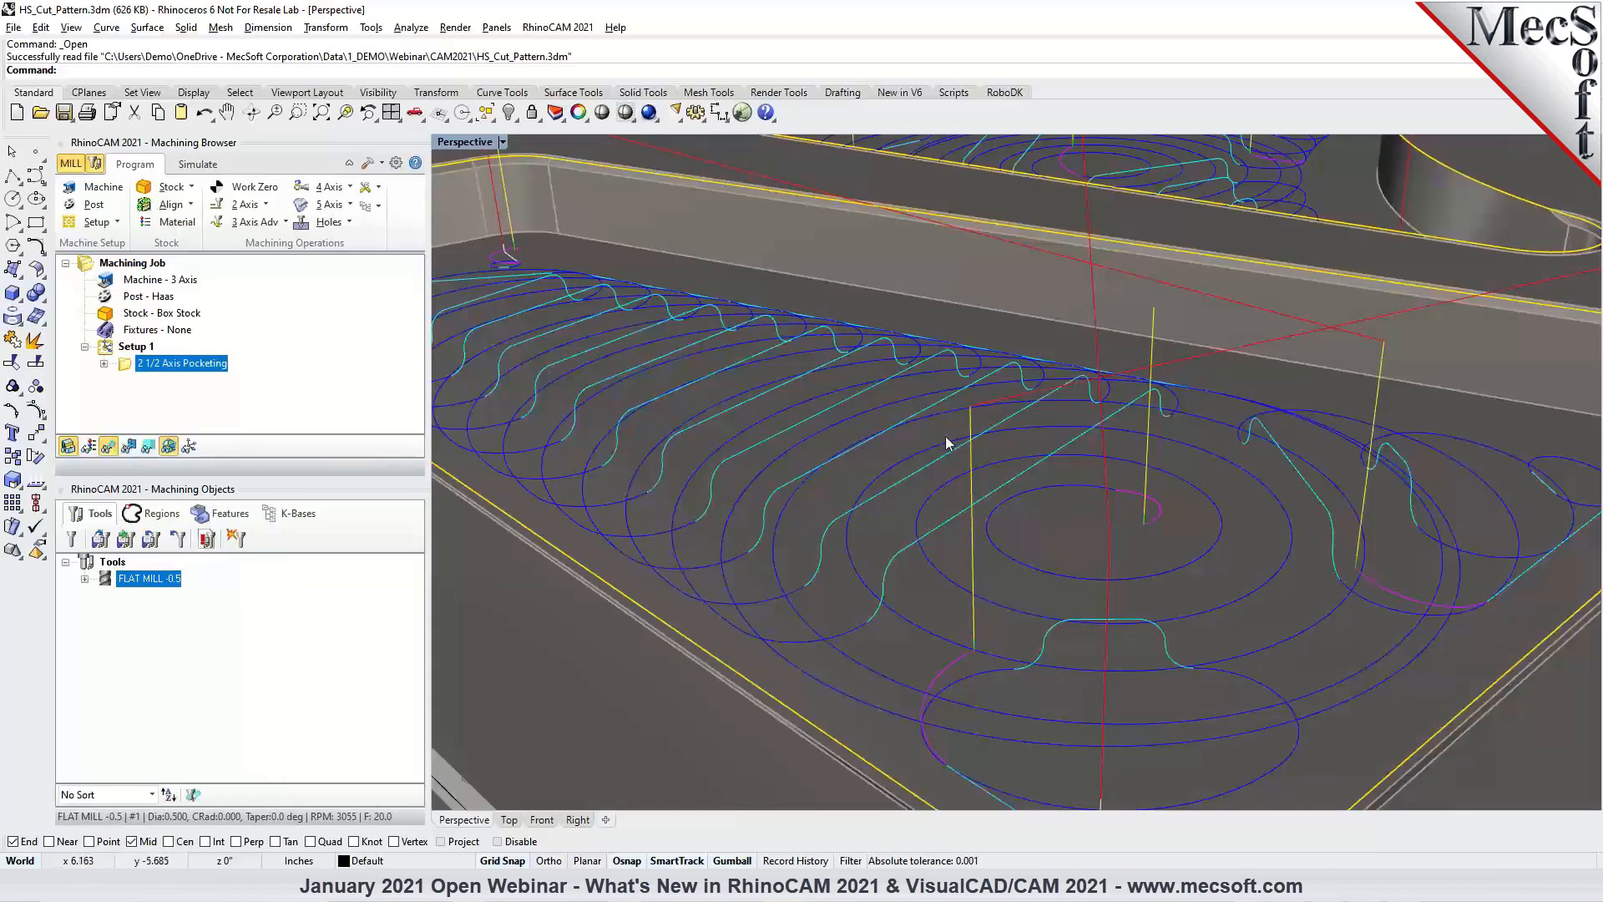
right_click_drag(1096, 509, 1002, 504)
scroll(985, 464, "down", 5)
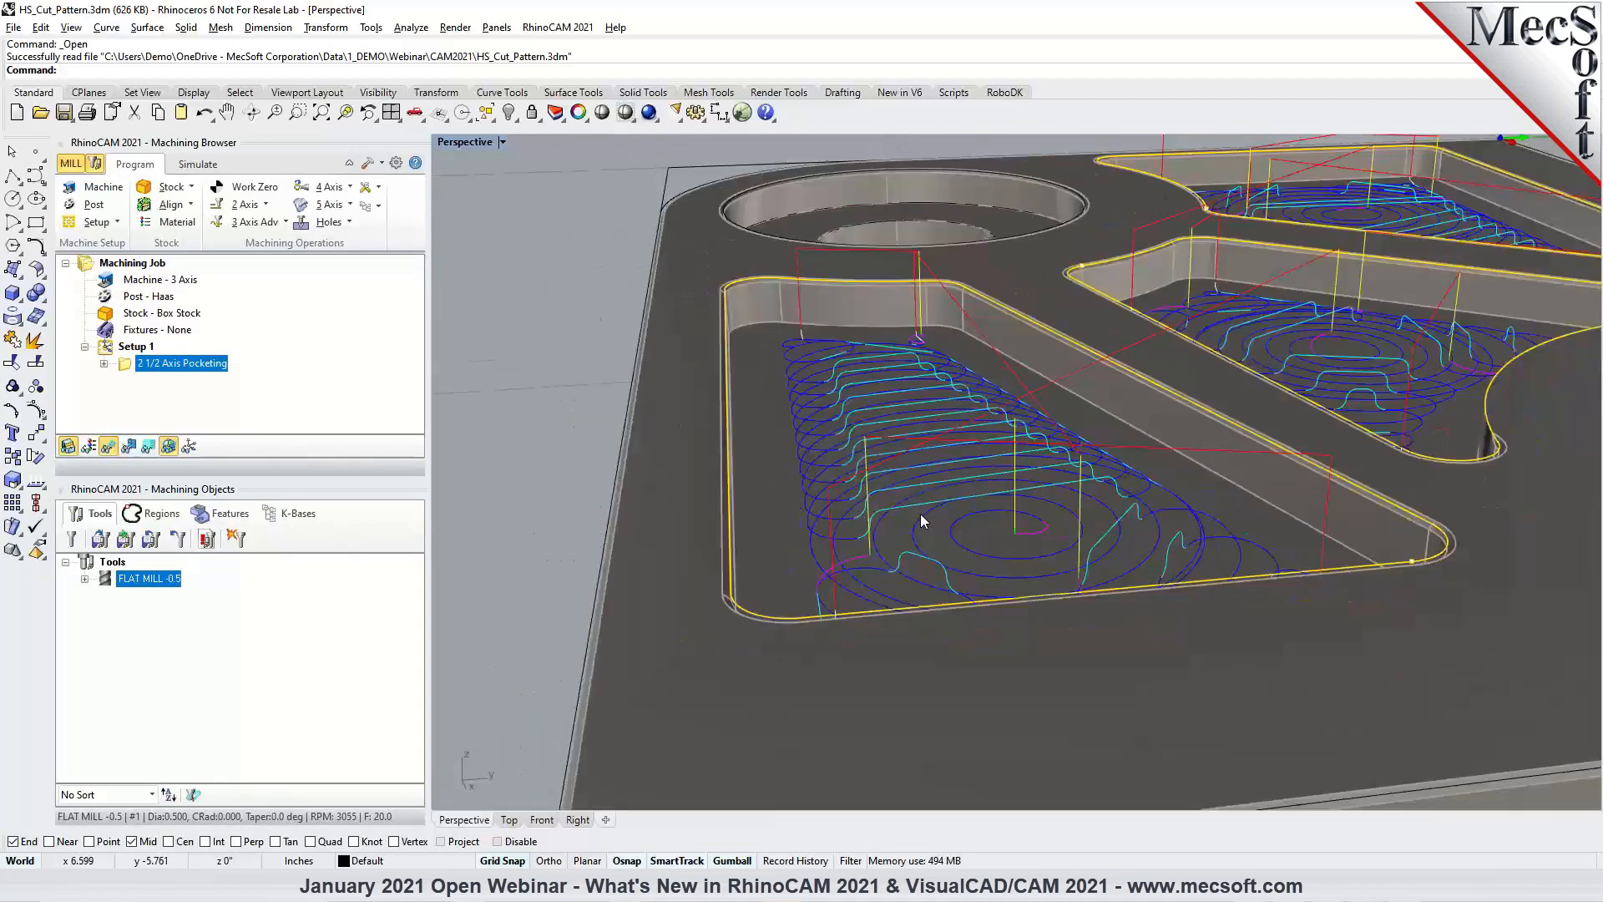
scroll(1424, 249, "up", 5)
right_click_drag(1428, 368, 1485, 430)
scroll(1486, 429, "down", 8)
scroll(934, 501, "up", 4)
scroll(934, 501, "up", 4)
right_click_drag(949, 529, 1058, 511)
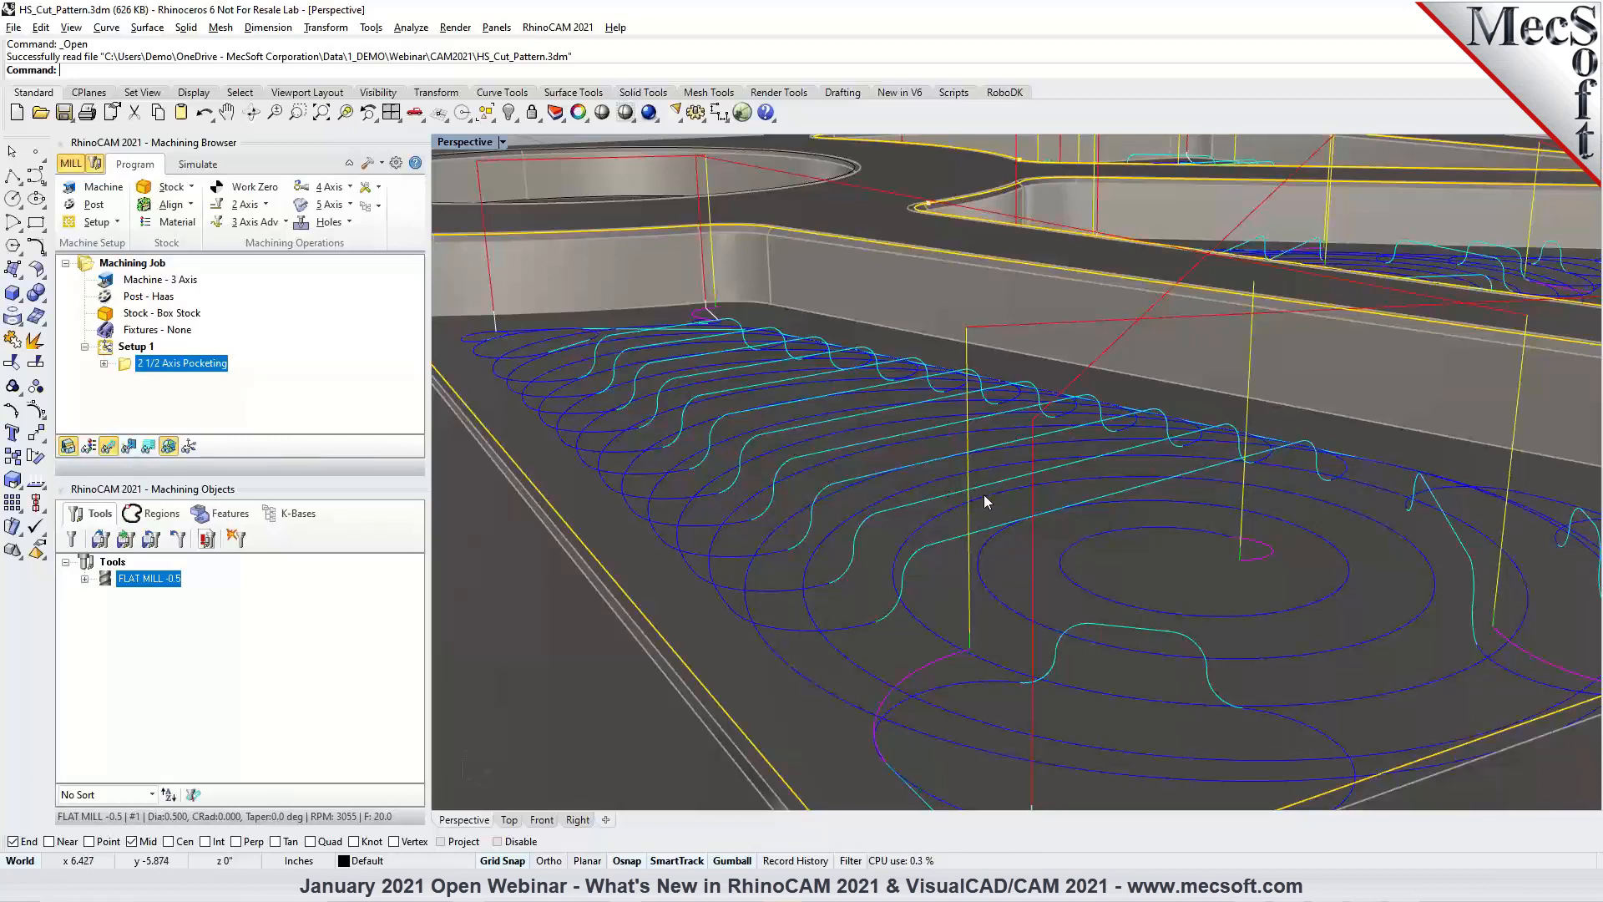
Switch to HFinish_Start_Pt.3dm and display the Horizontal Finishing toolpath on the part's inner and outer walls.
left_click(1572, 616)
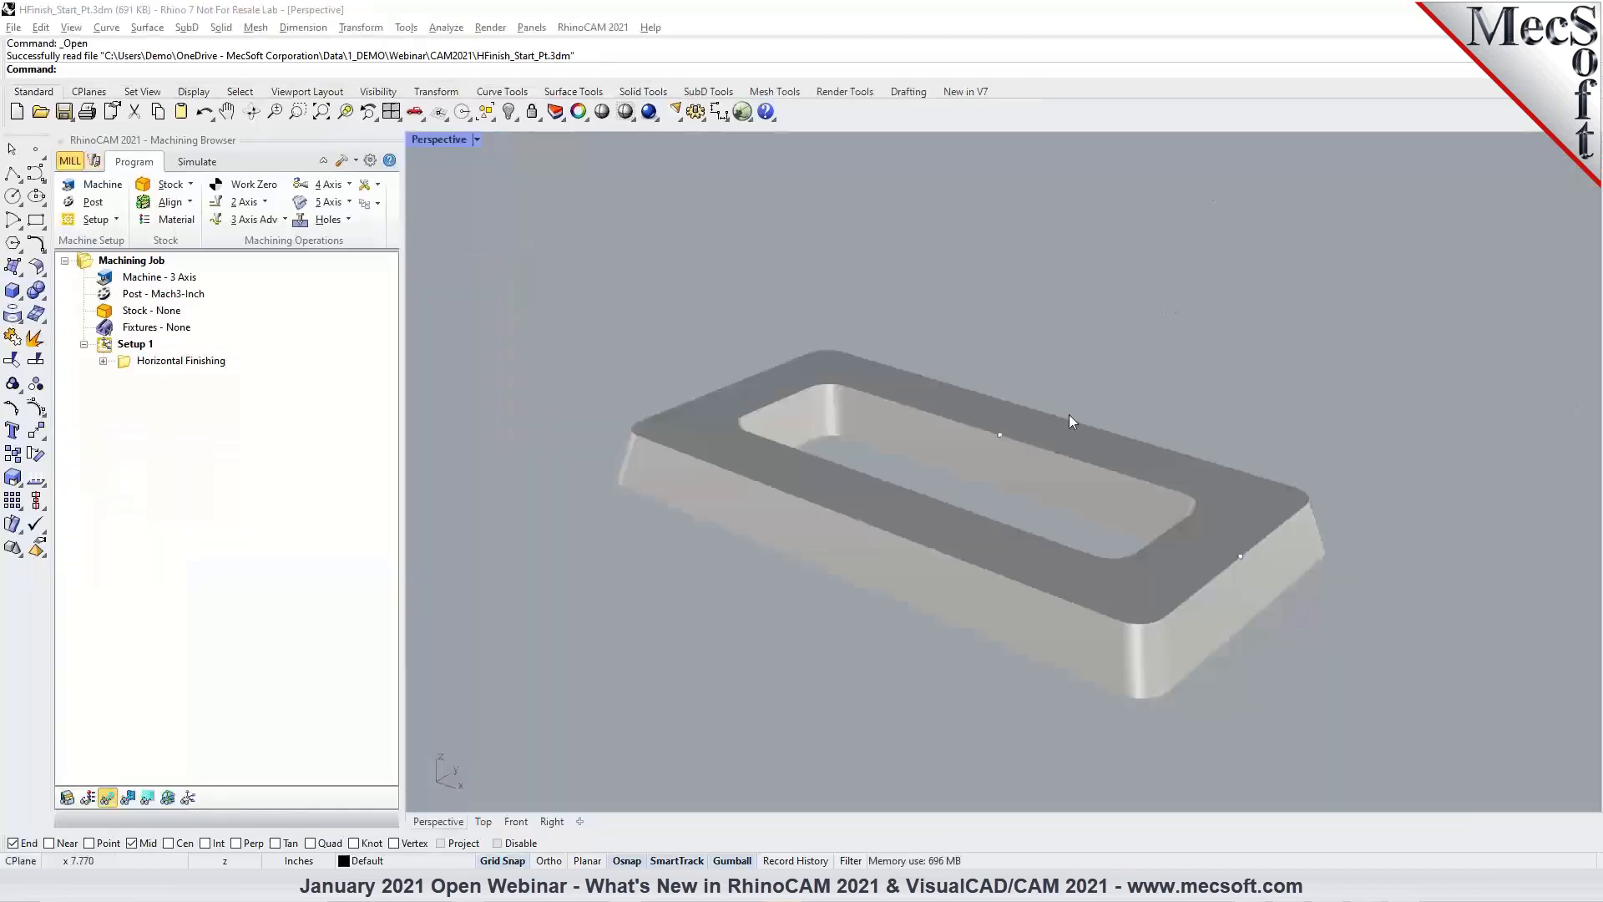
left_click(124, 365)
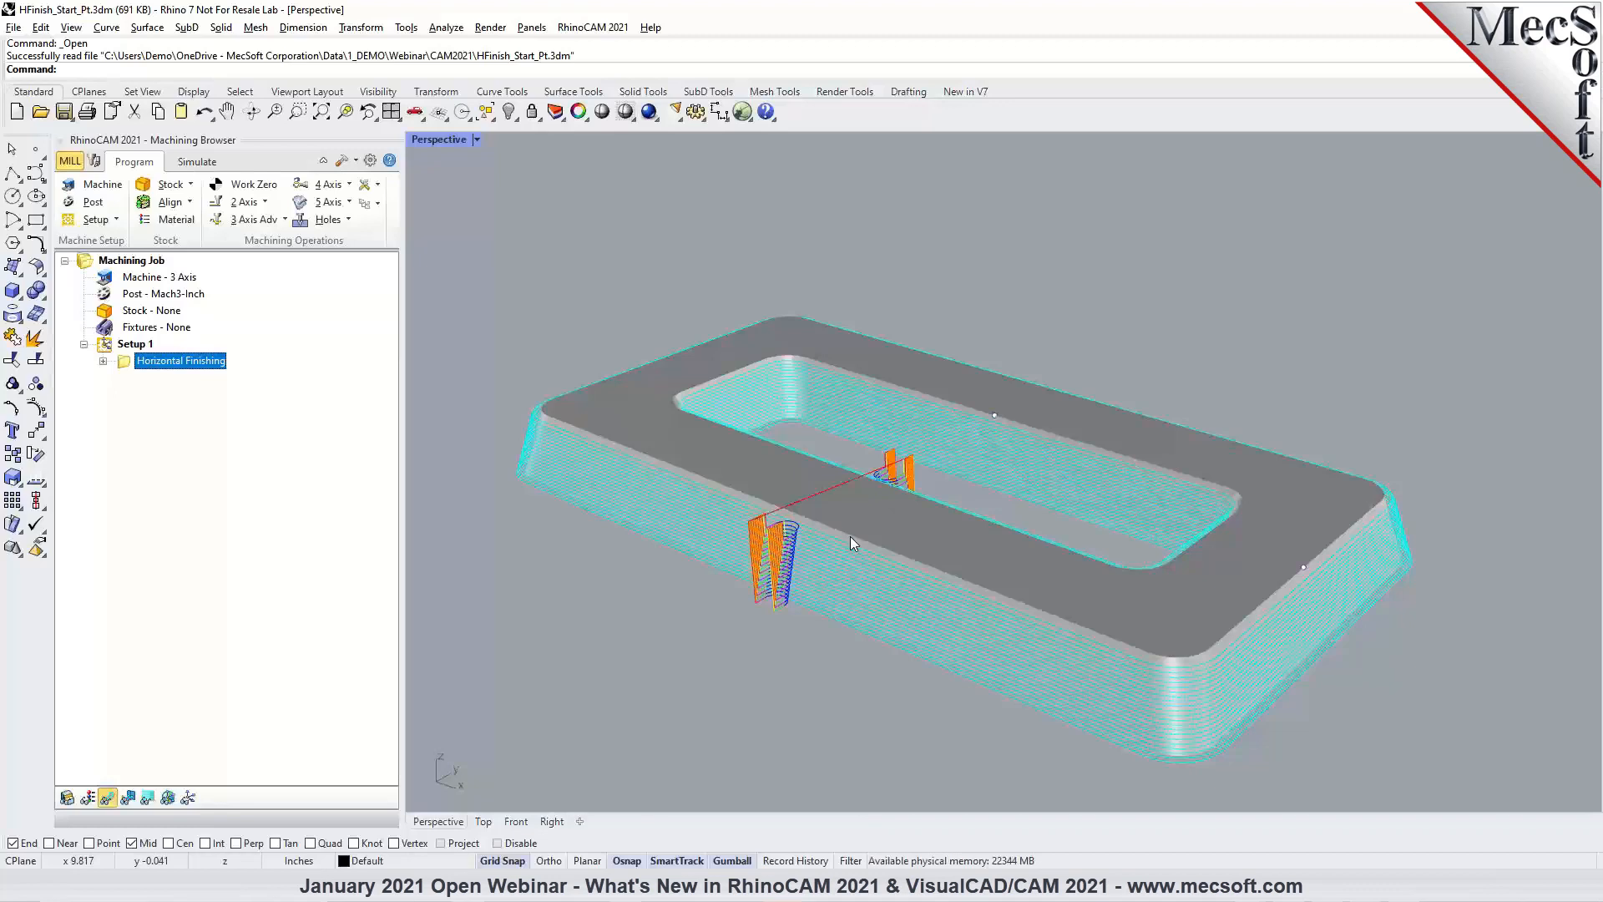
Add the points on the part's outer short edge and inner long edge as Horizontal Finishing start points and regenerate the toolpath.
double_click(127, 366)
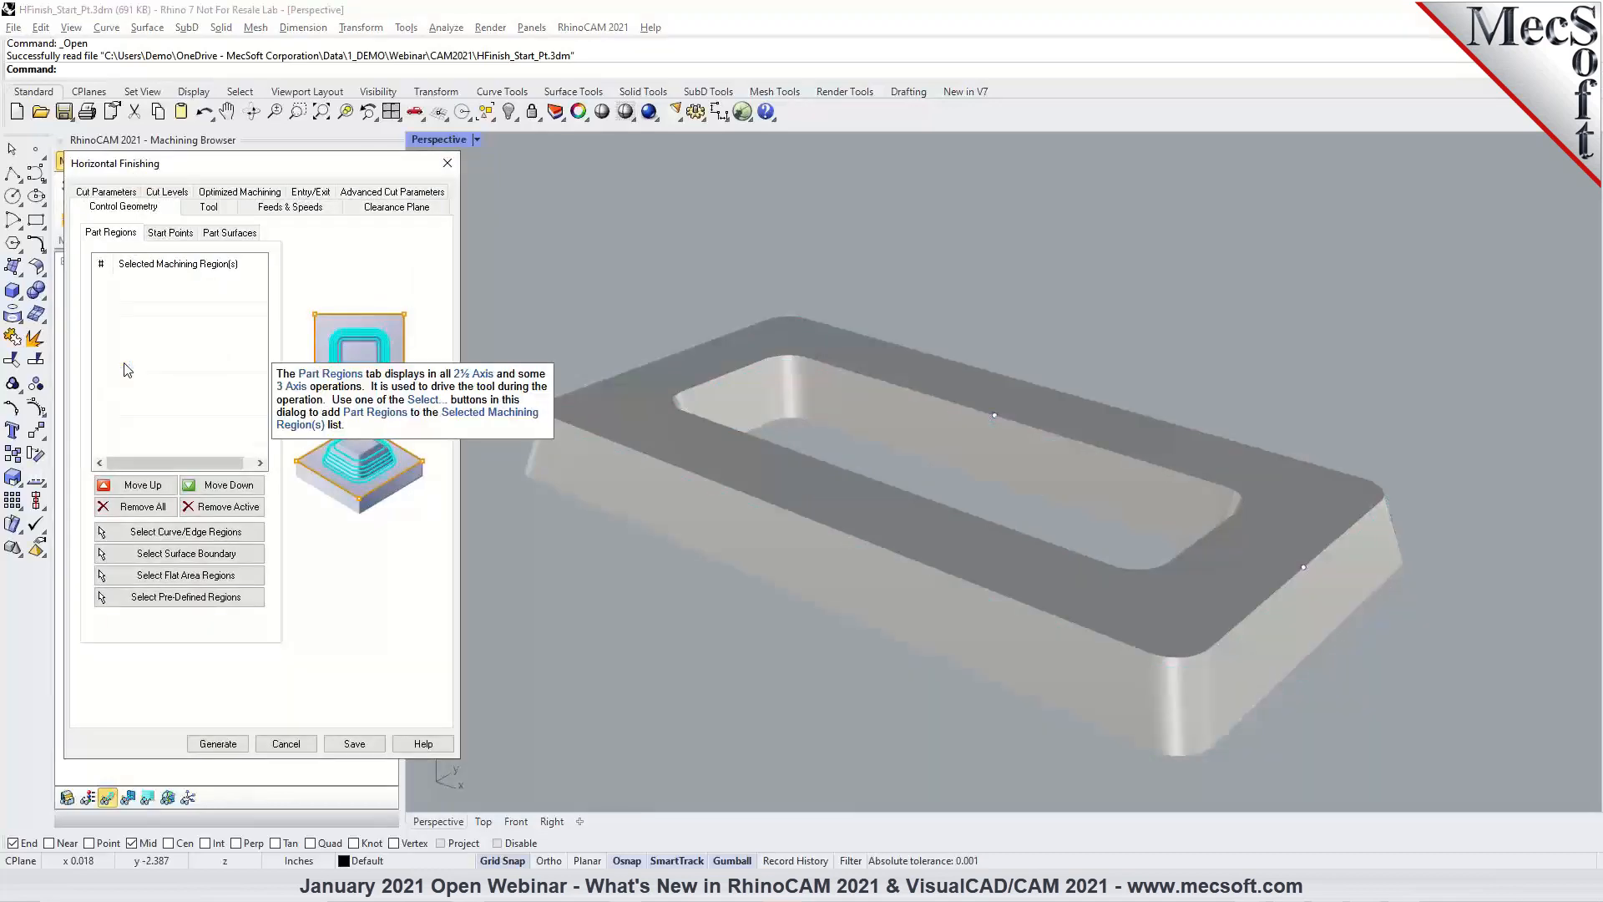
left_click(171, 234)
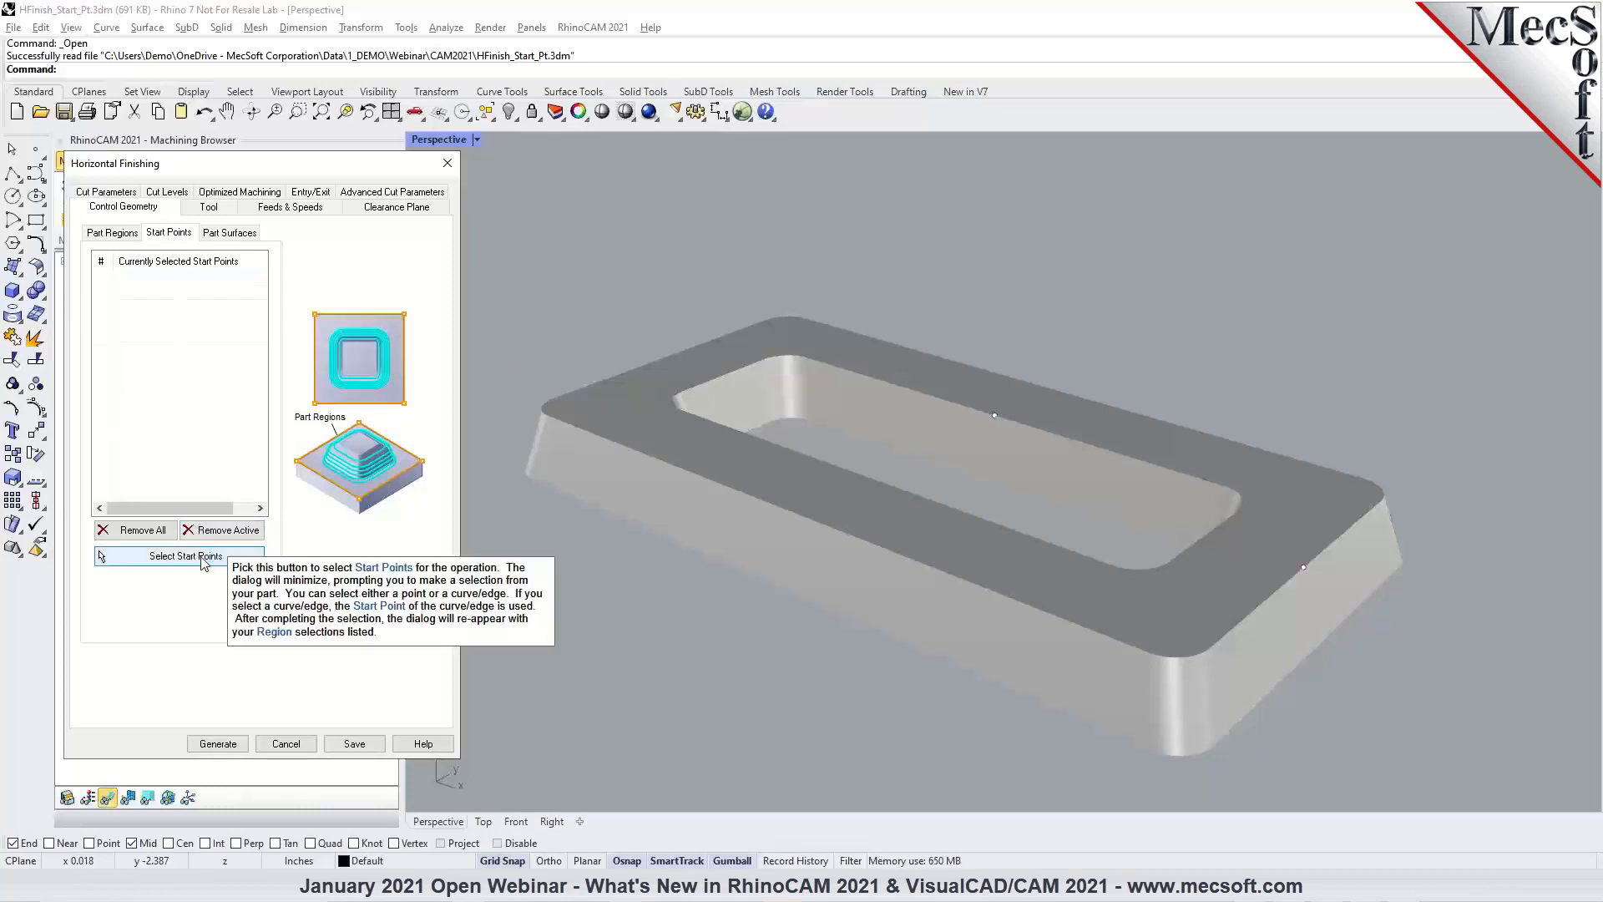
left_click(234, 573)
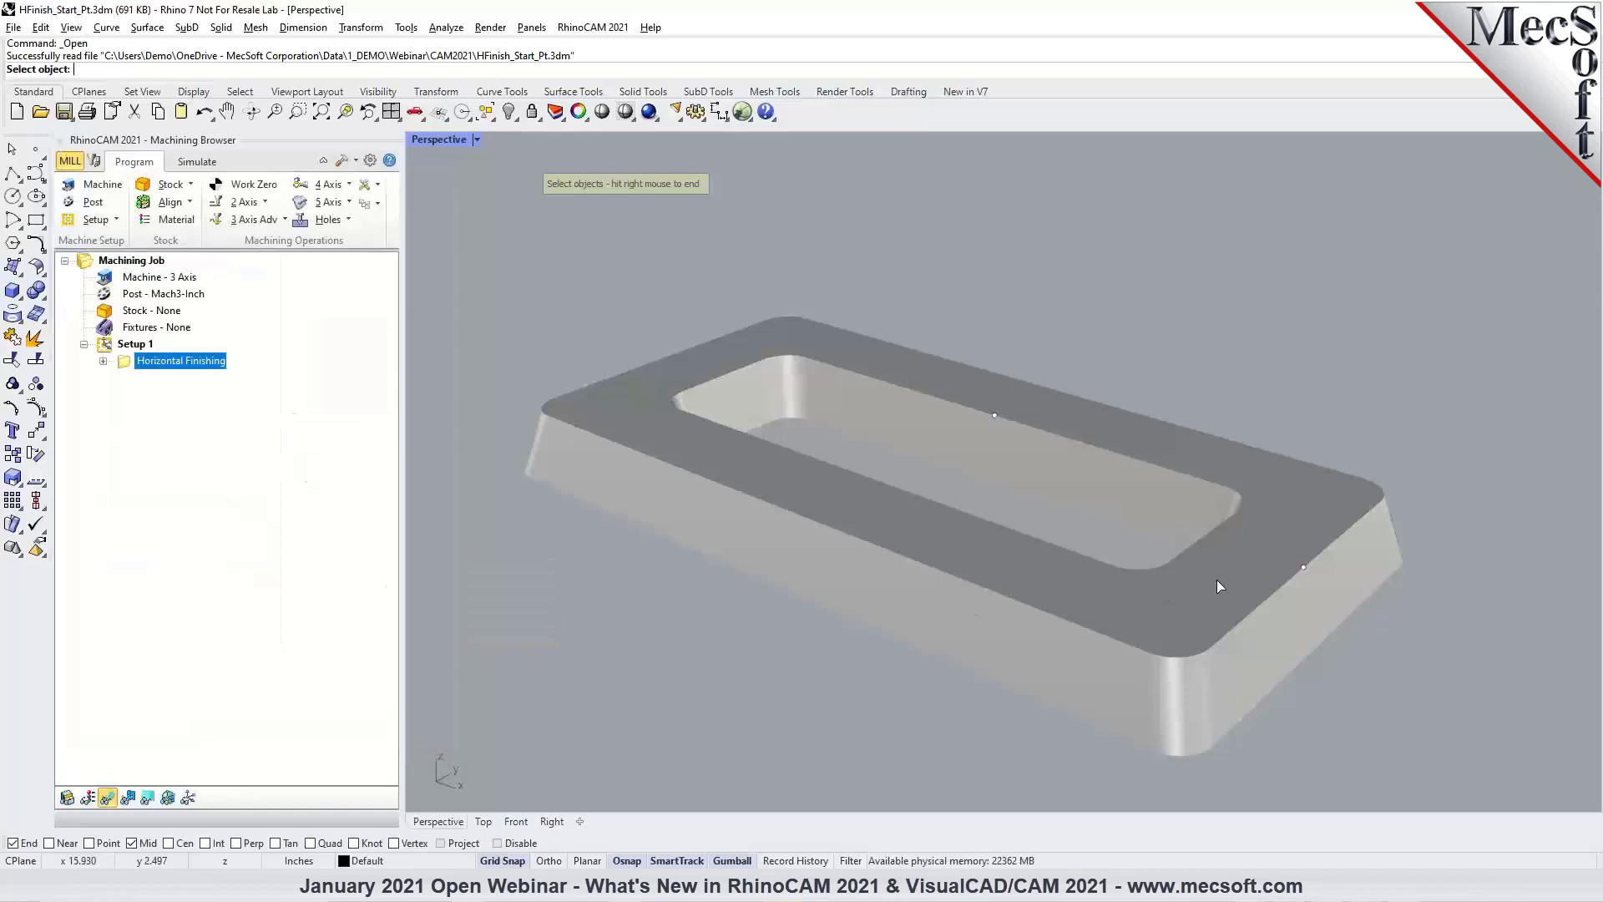
left_click(1305, 568)
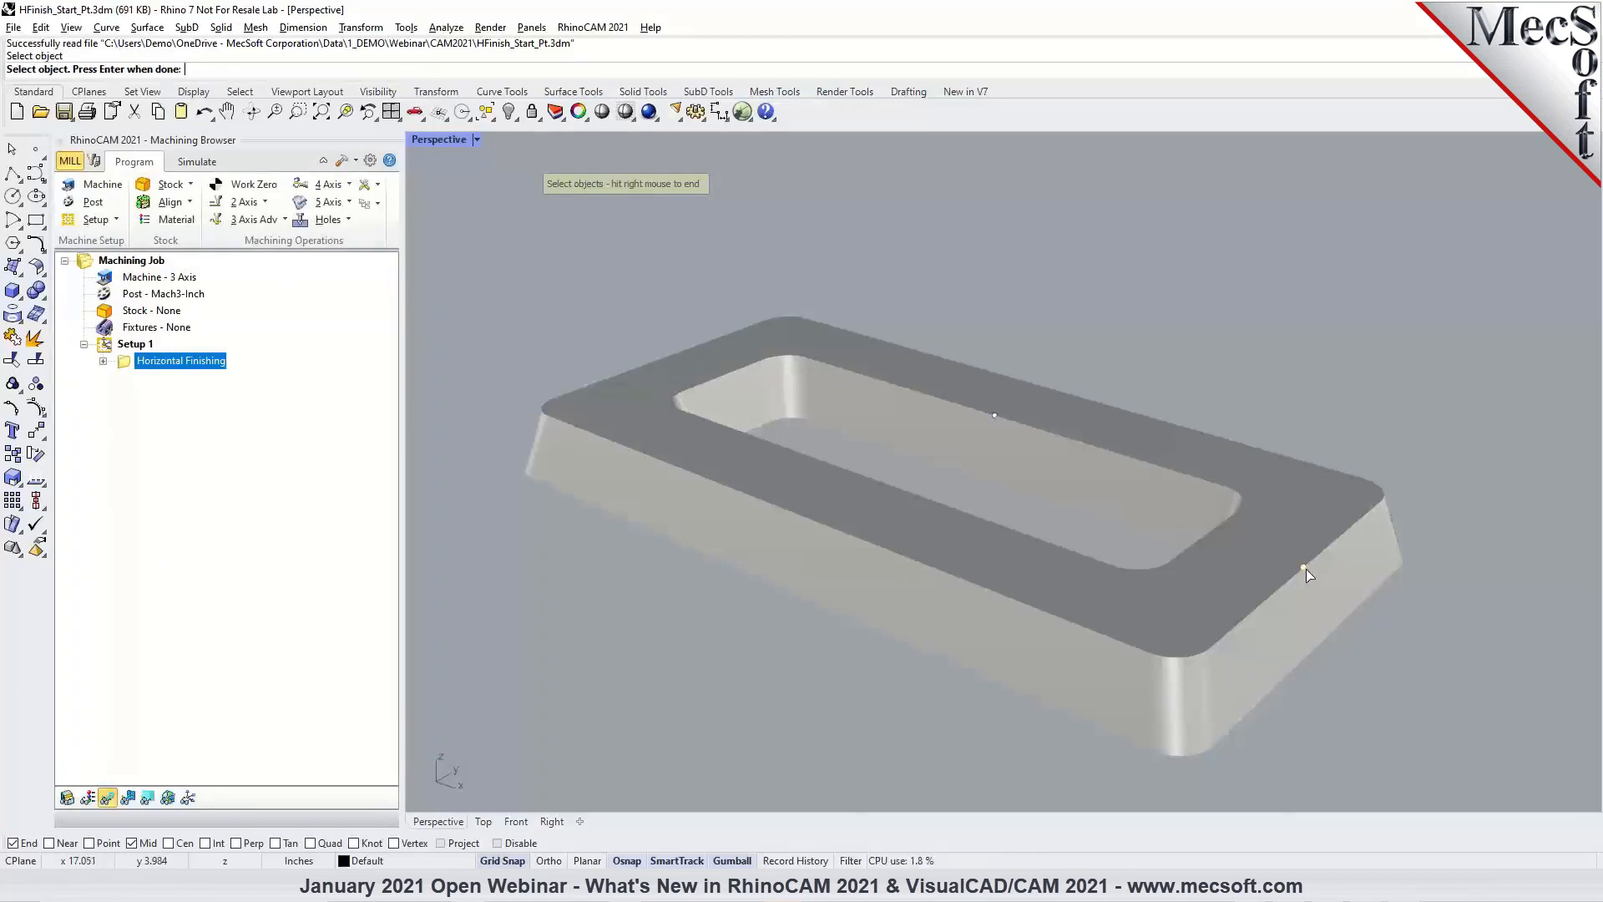
left_click(996, 416)
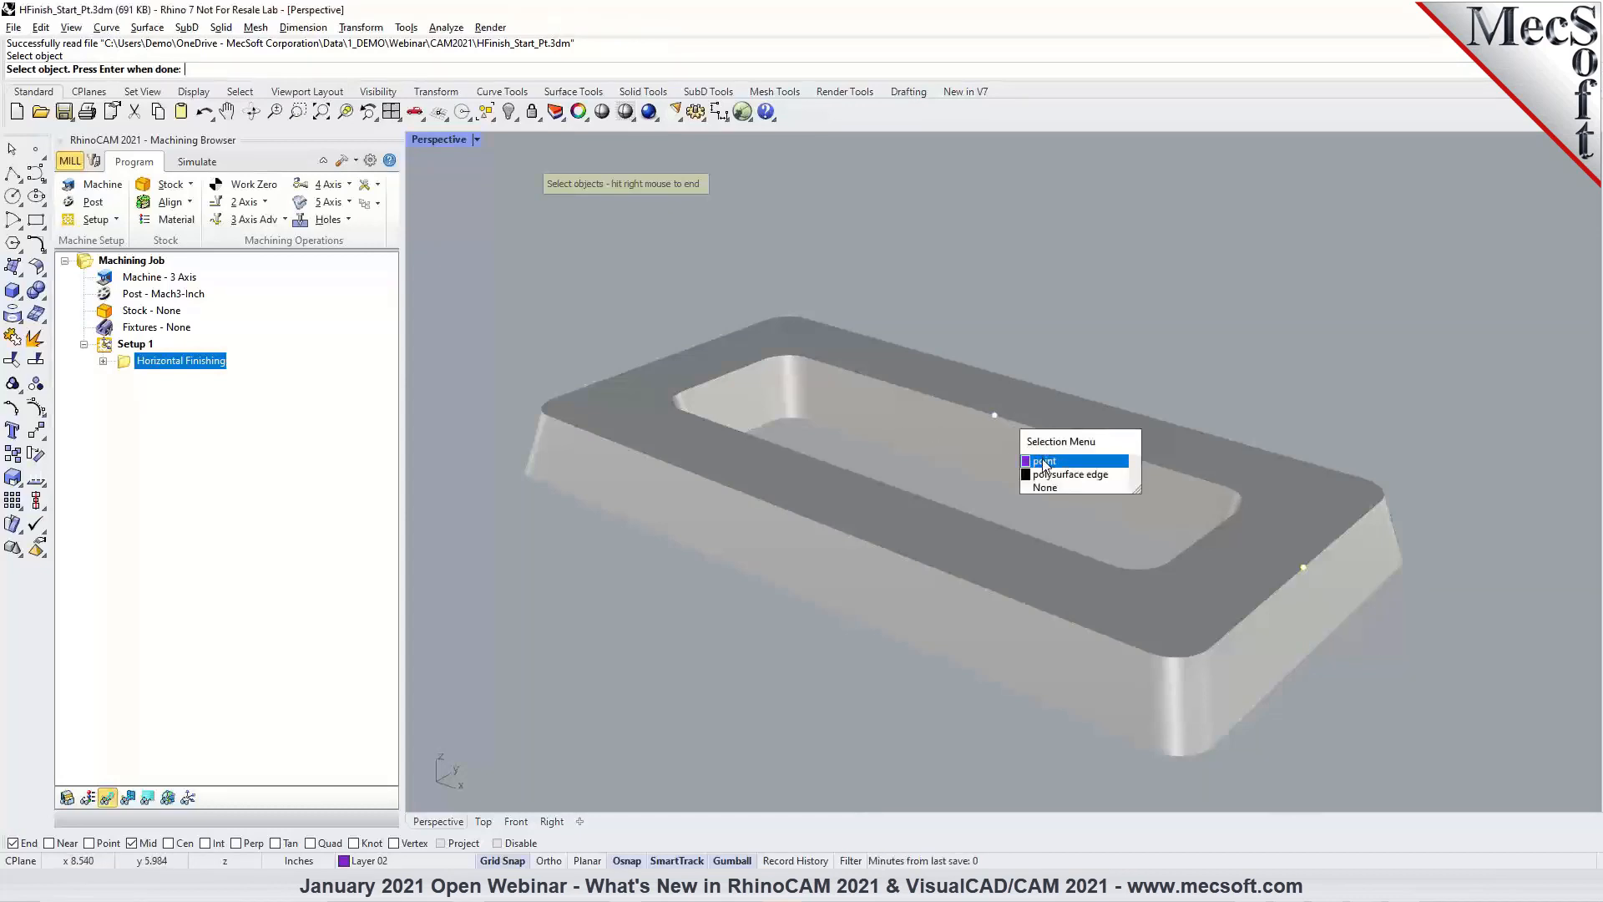
left_click(1043, 458)
right_click(1042, 458)
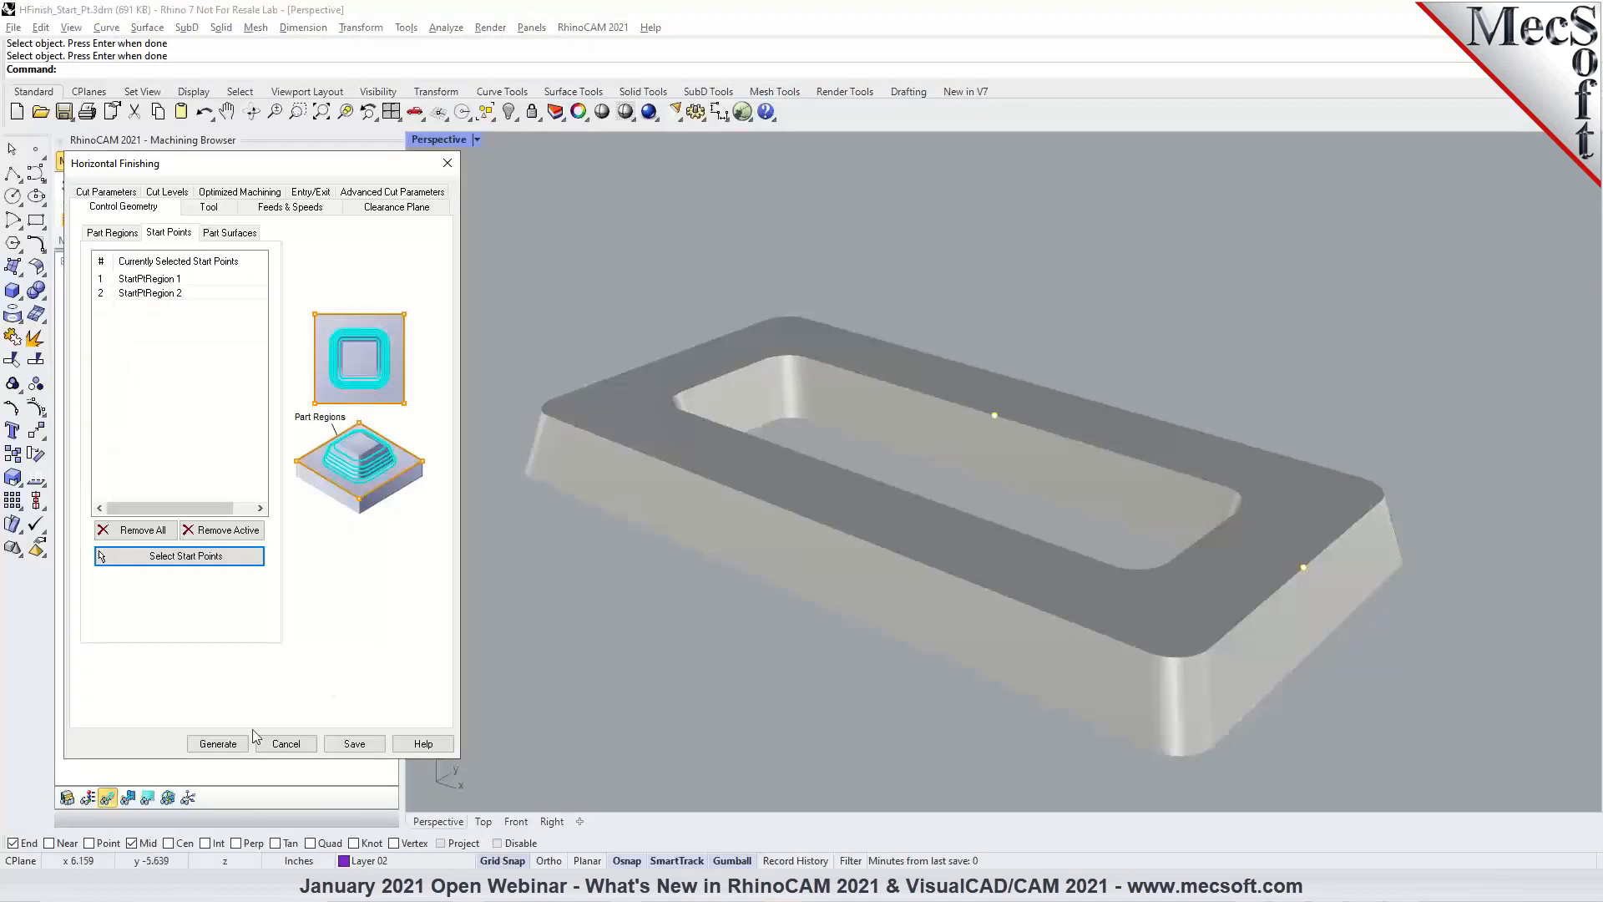
left_click(218, 744)
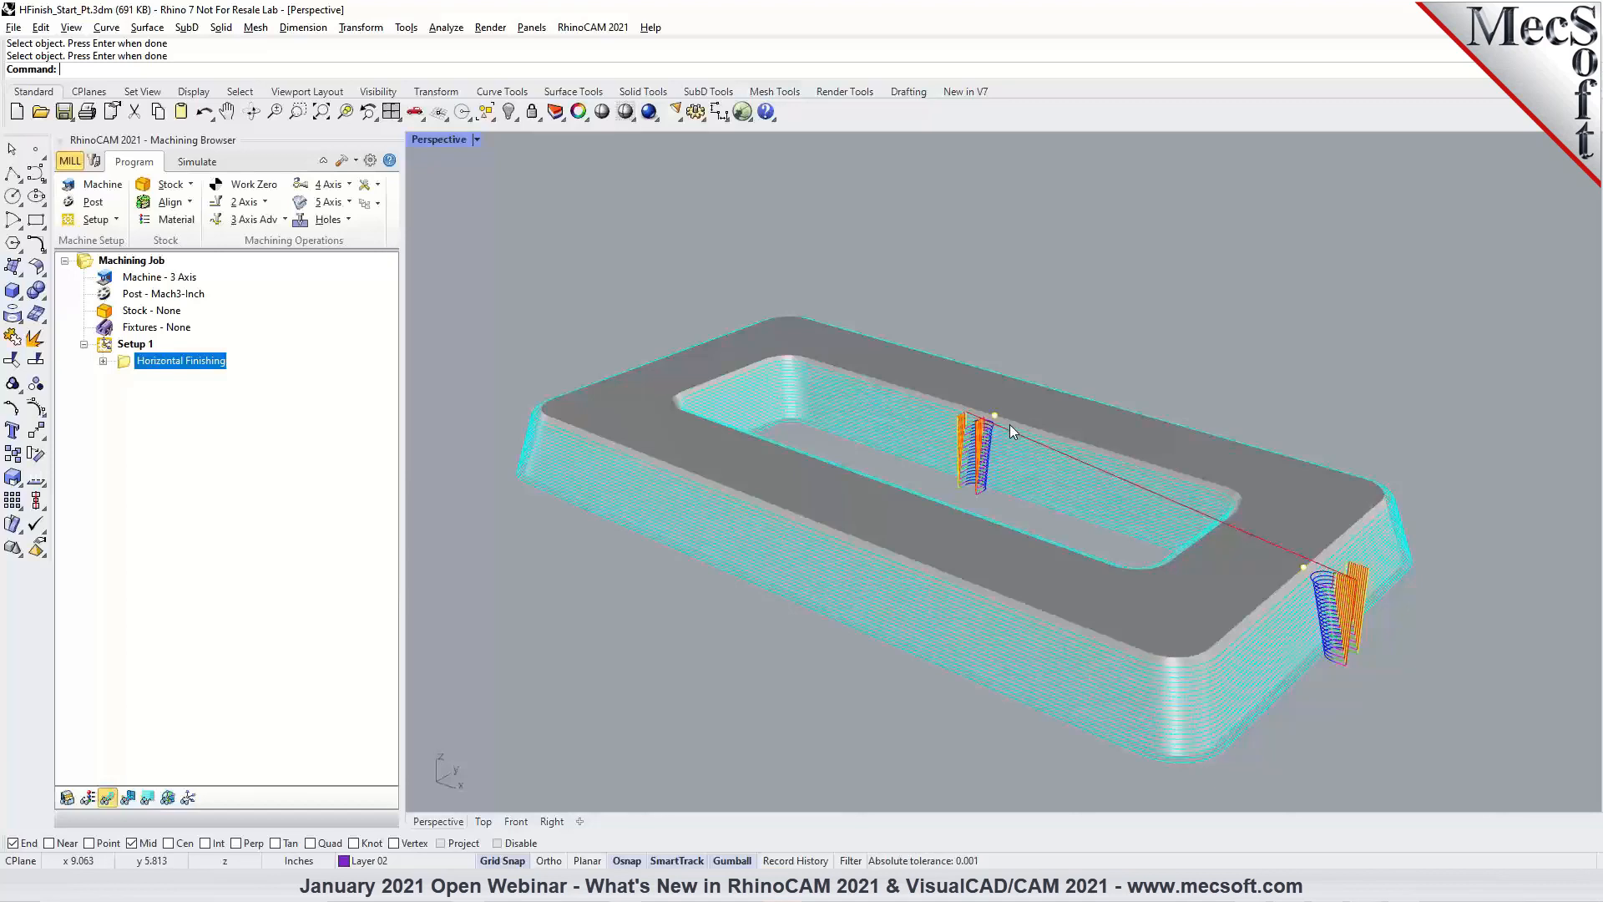
In FaceTop_Example2.3dm, assign the point on the part's outer top edge as the 2 1/2 Axis Profiling start point and regenerate the toolpath.
mouse_move(782, 885)
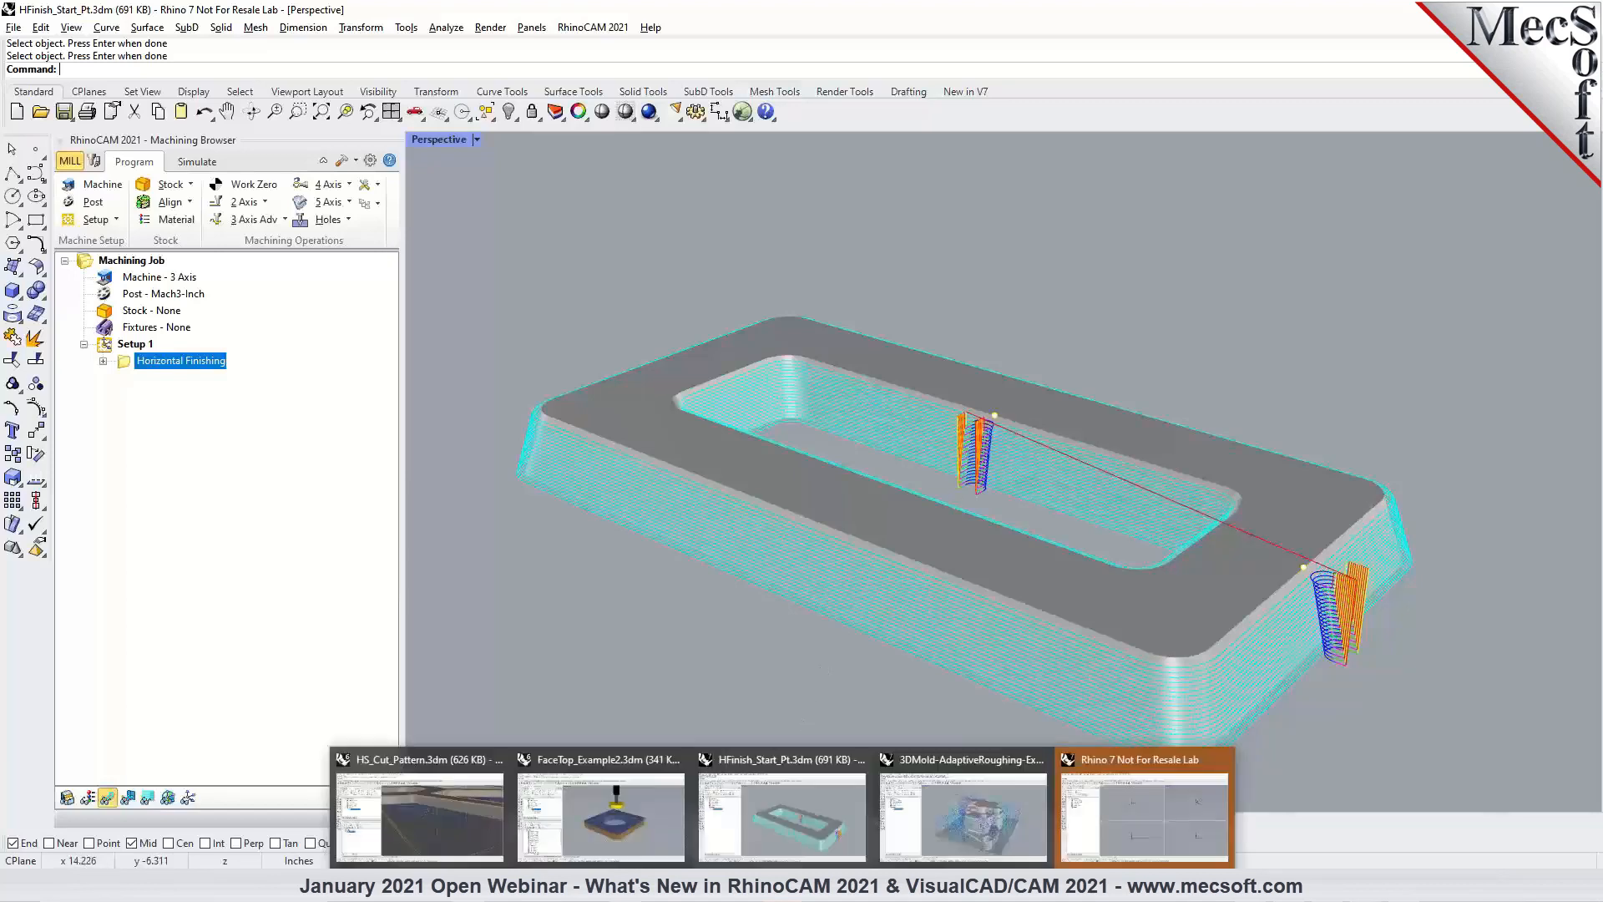
left_click(639, 755)
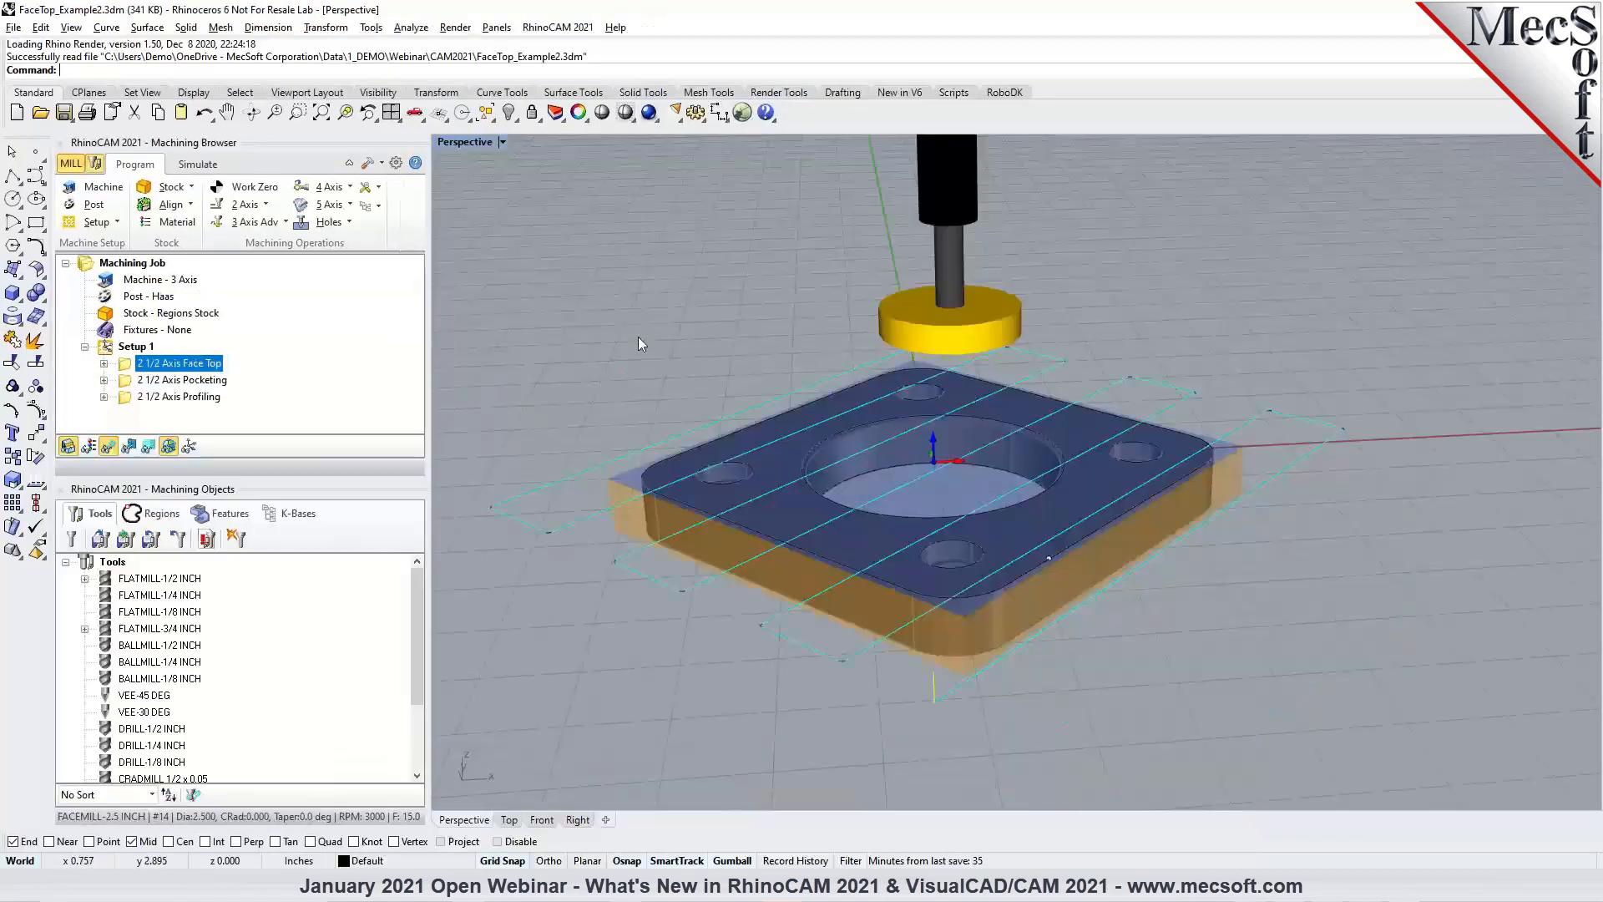
left_click(149, 398)
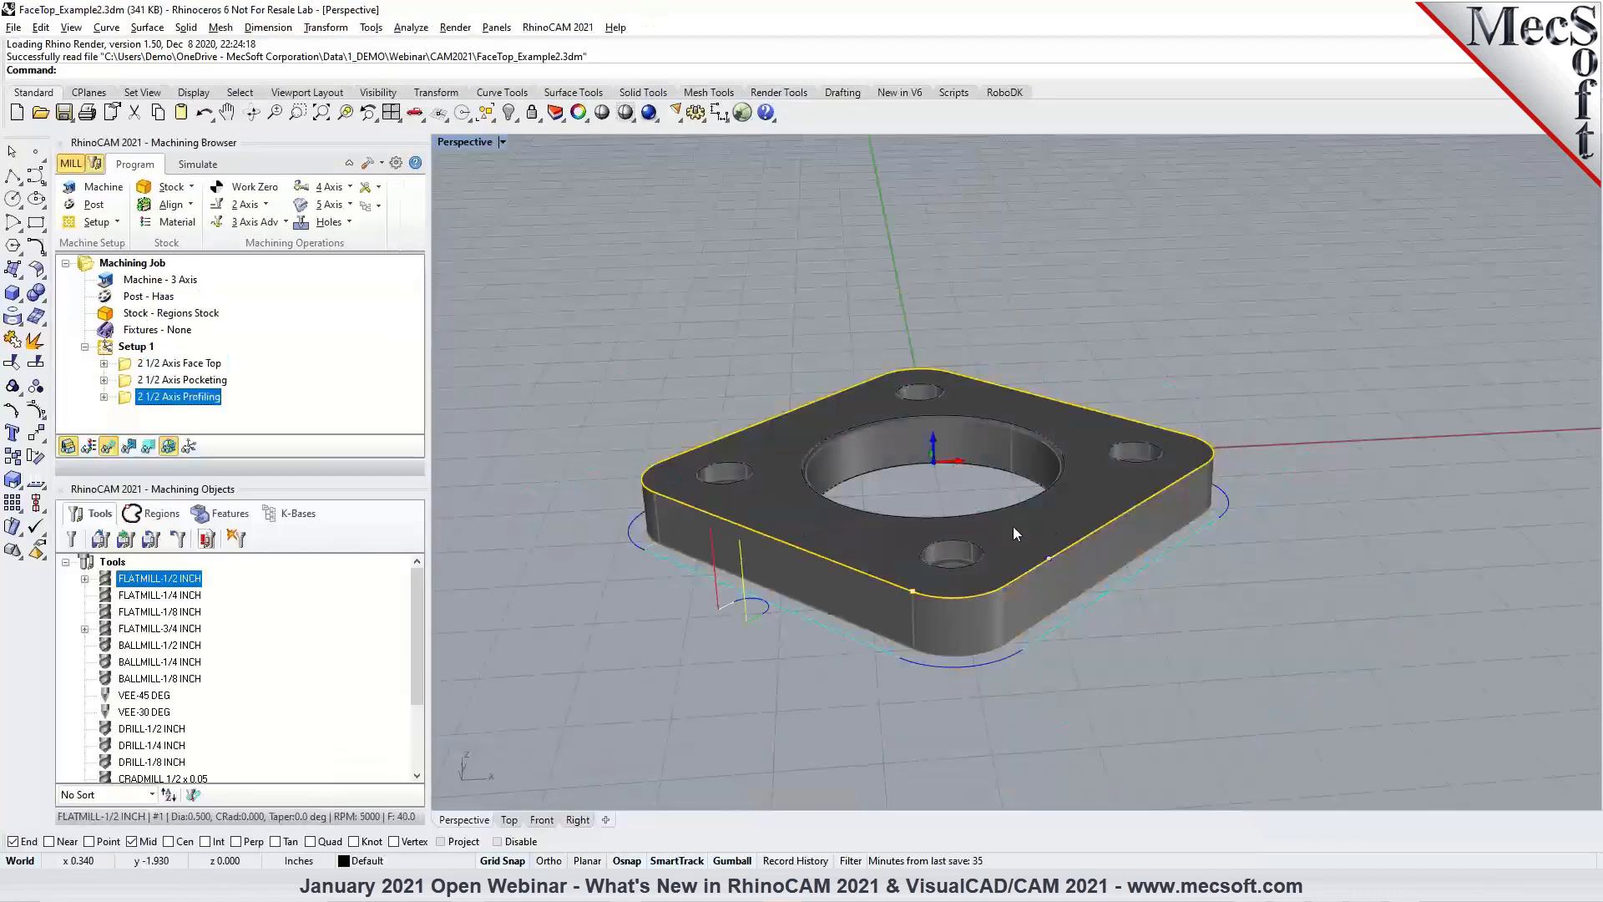
double_click(126, 399)
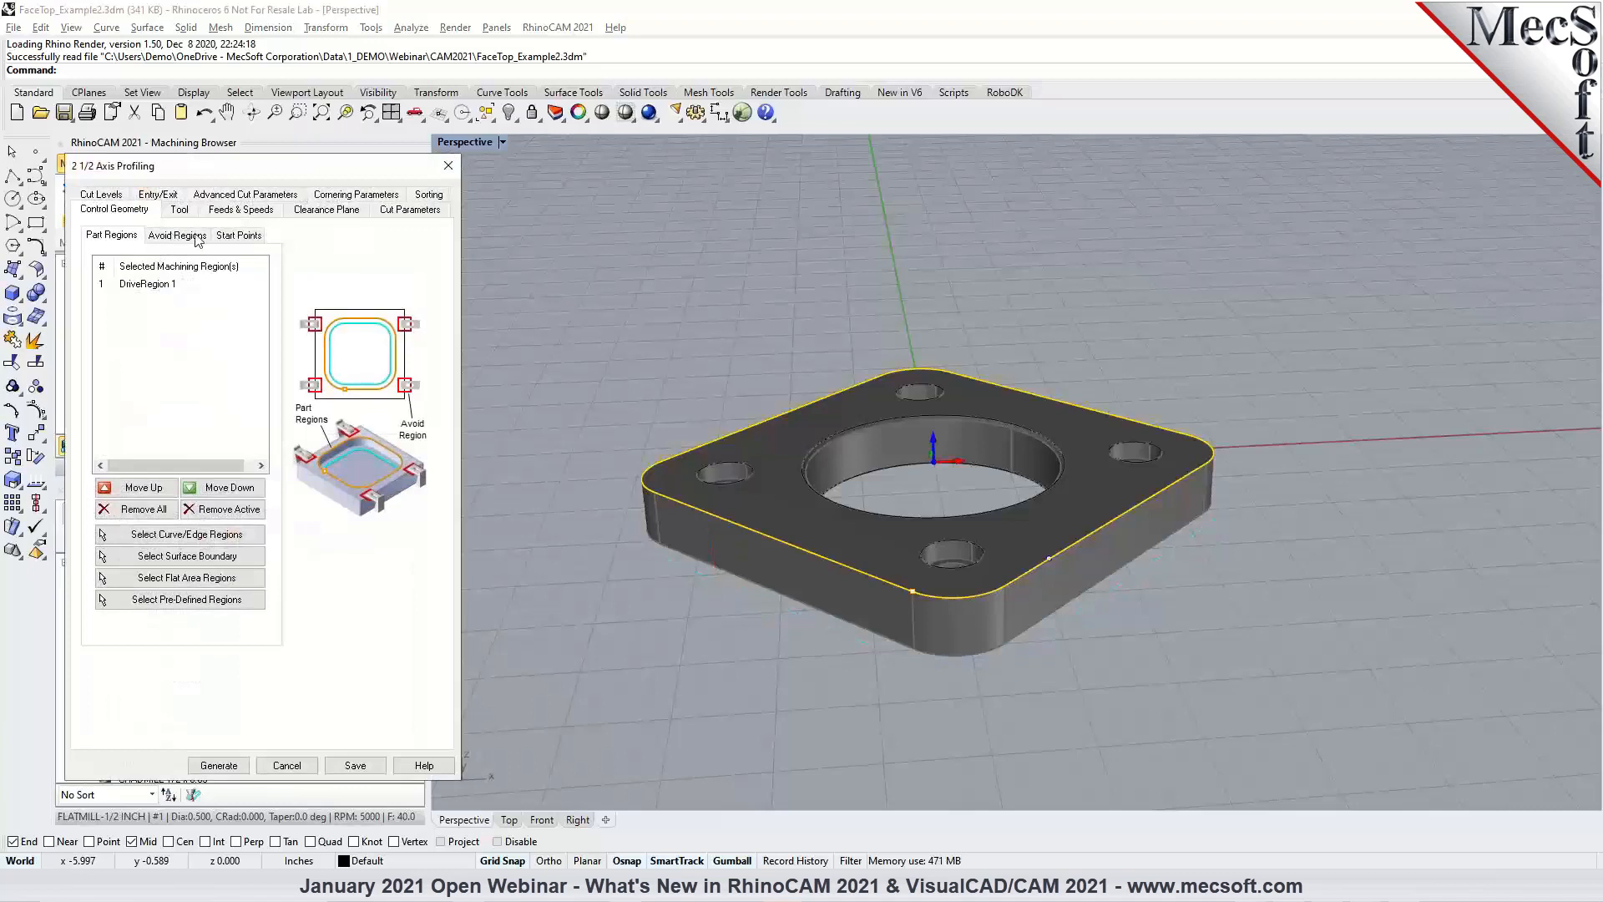
left_click(238, 235)
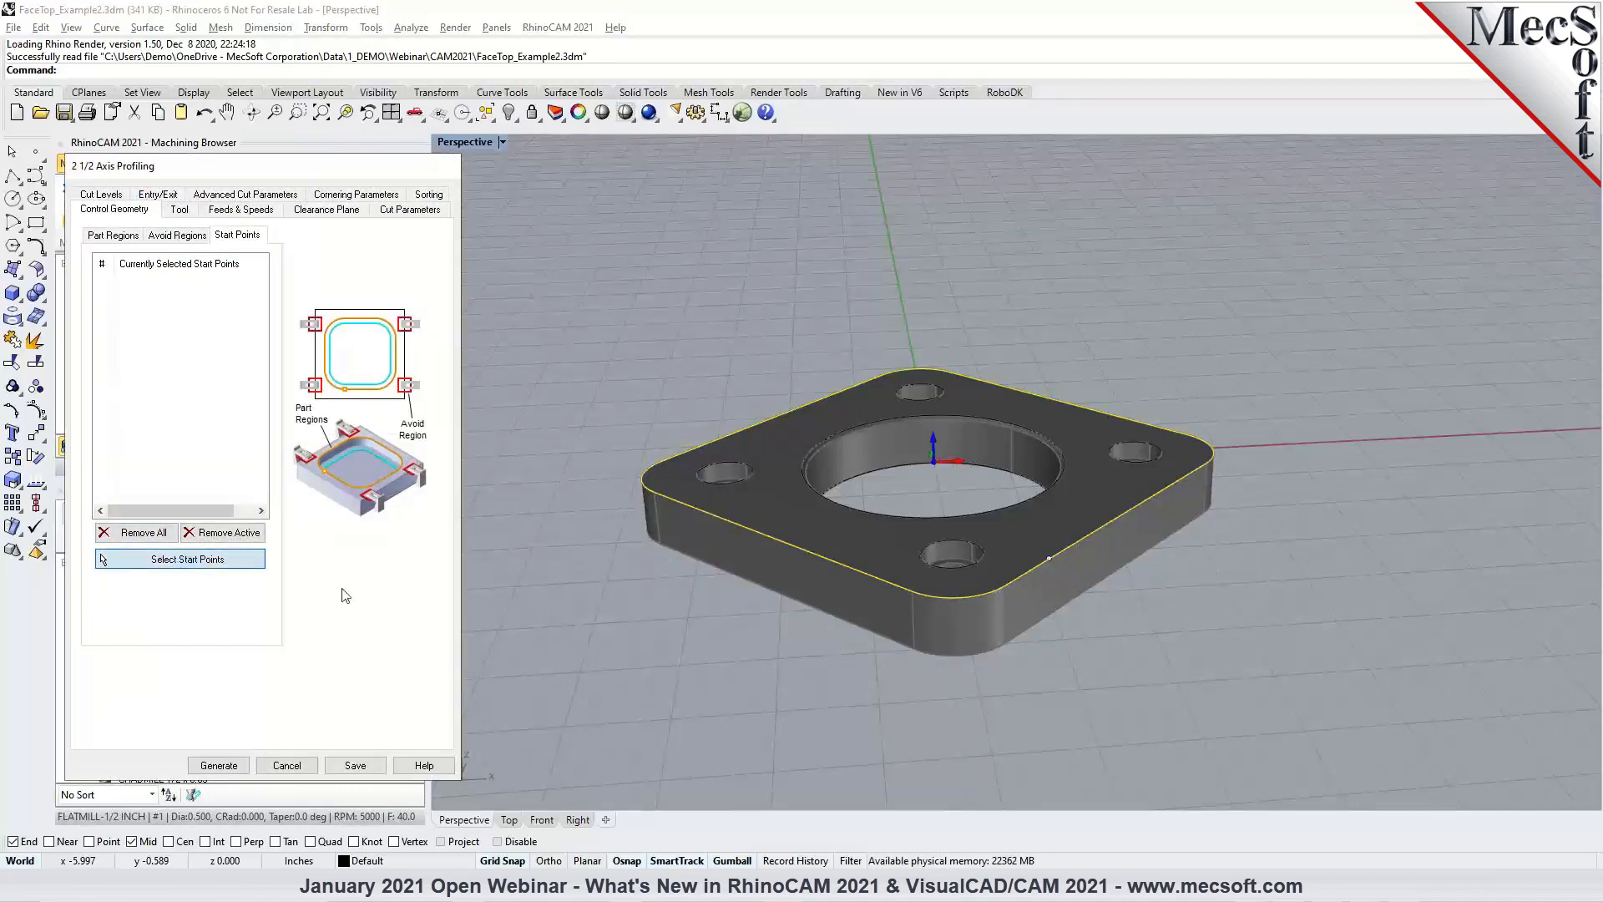
left_click(1050, 556)
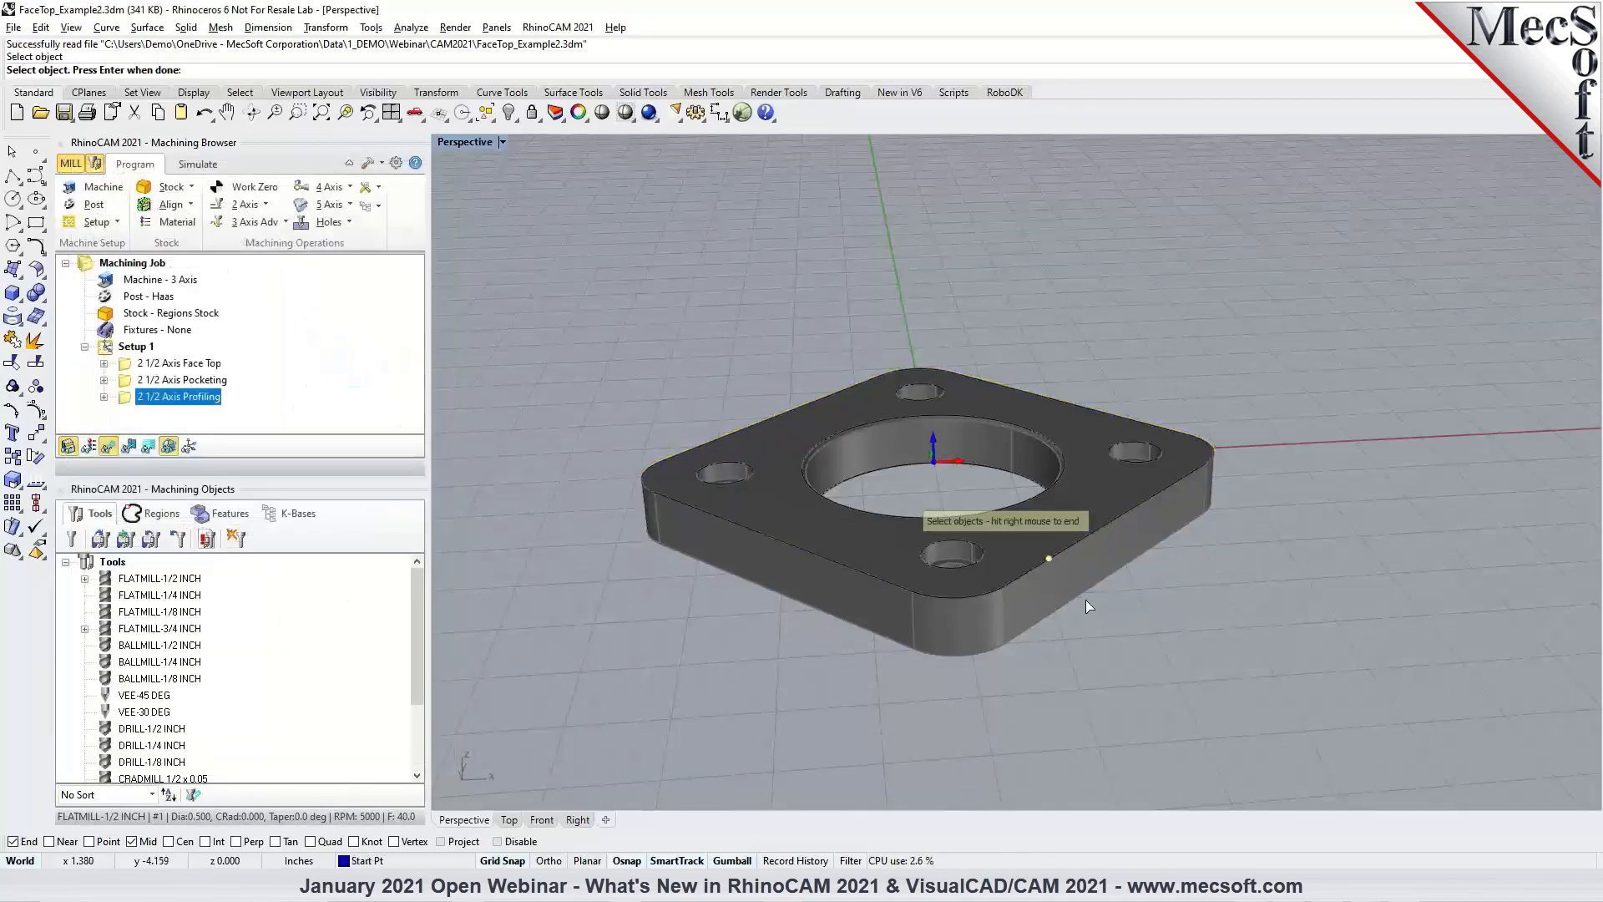
right_click(1070, 593)
left_click(219, 764)
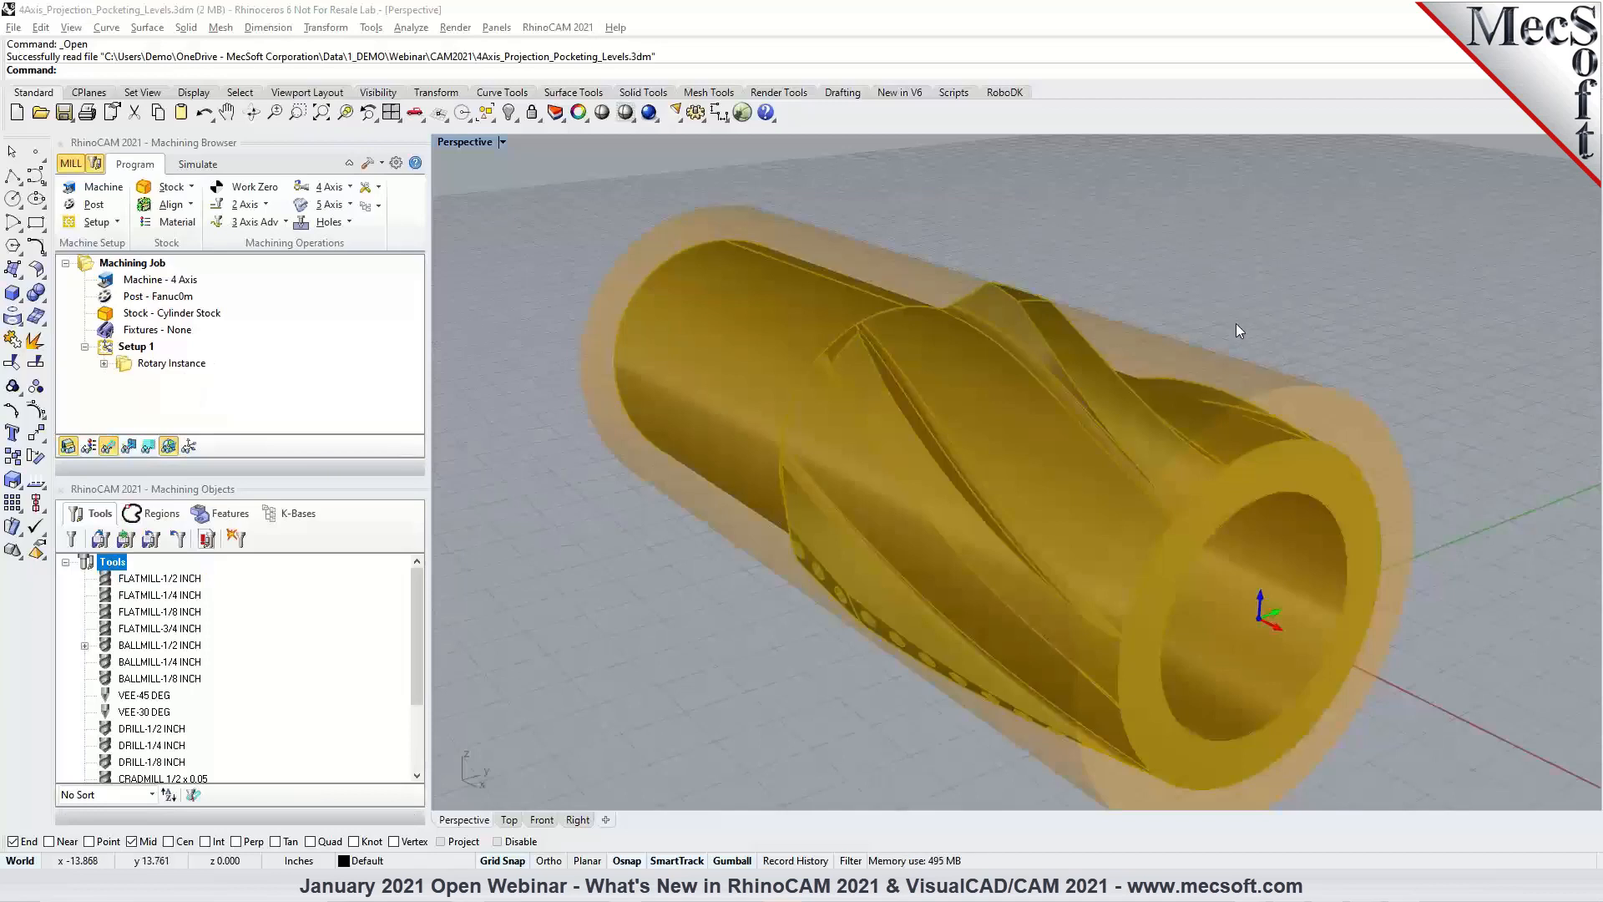
In 4Axis_Projection_Pocketing_Levels.3dm, display the 4 Axis Projection Pocketing toolpath contained in the Rotary Instance.
left_click(104, 365)
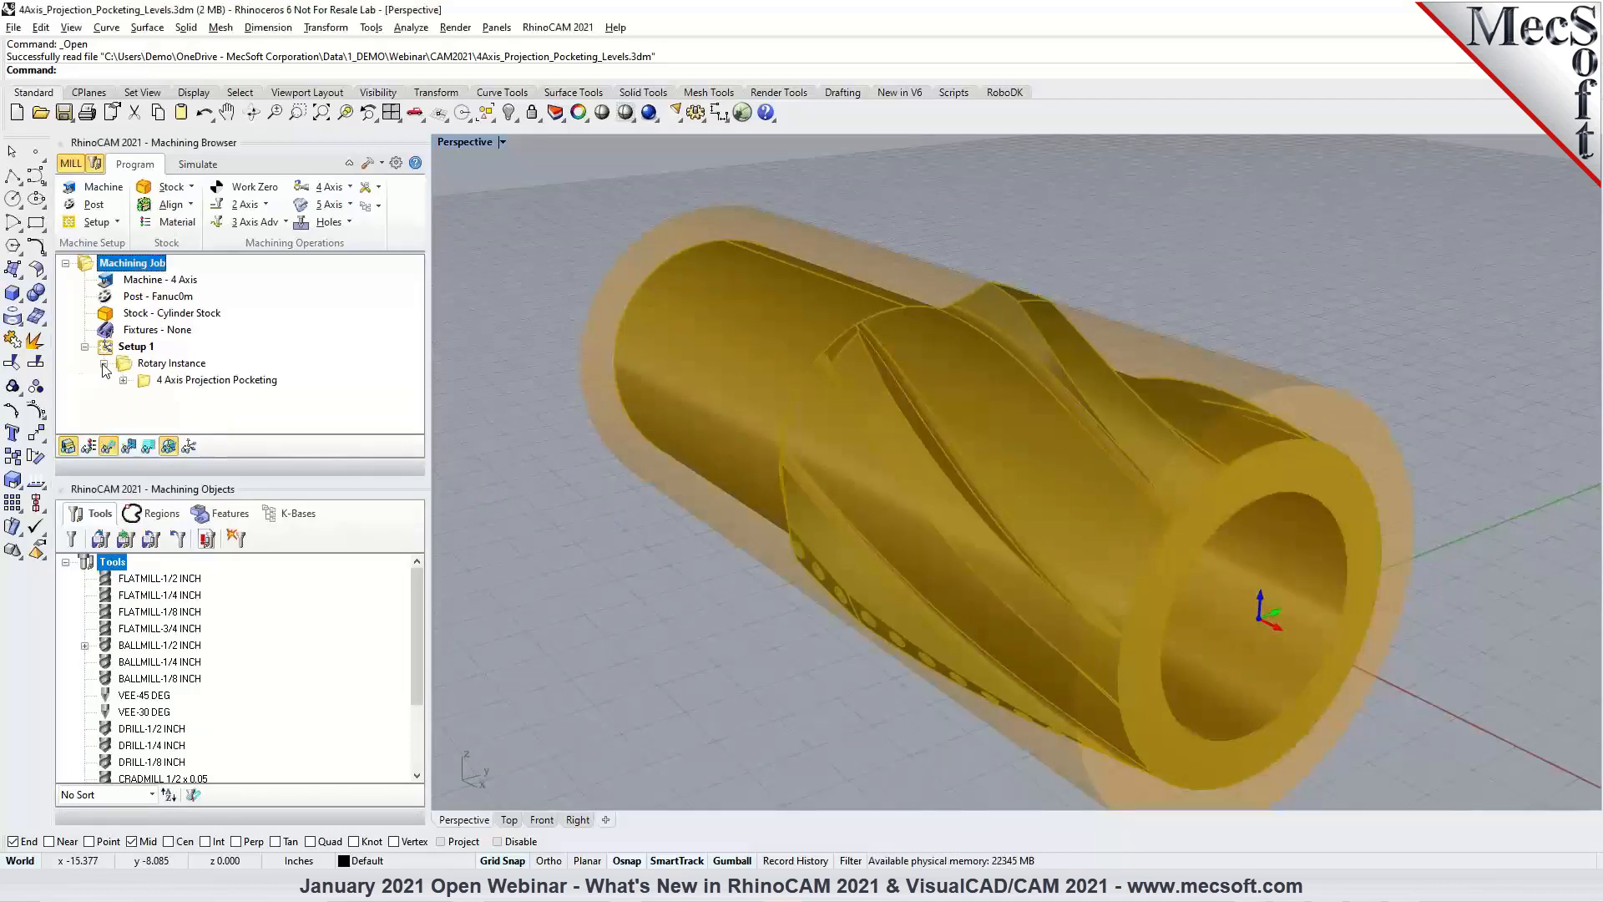
left_click(165, 381)
right_click_drag(1006, 464, 1127, 557)
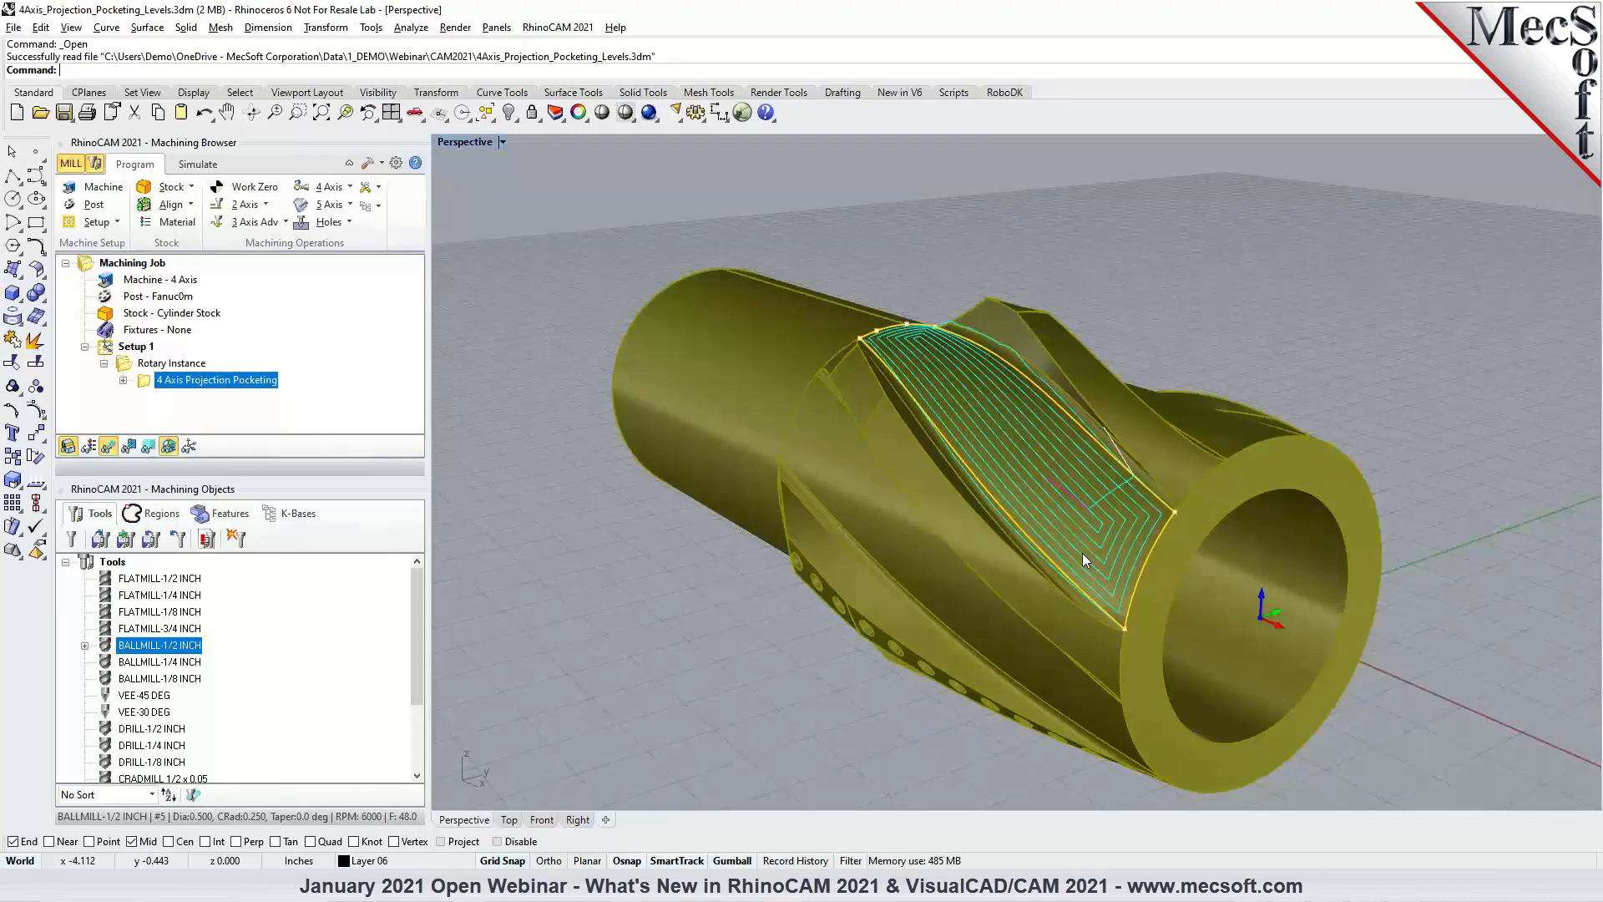
Enable multiple step-down cuts in the 4 Axis Projection Pocketing operation and regenerate the toolpath.
double_click(143, 382)
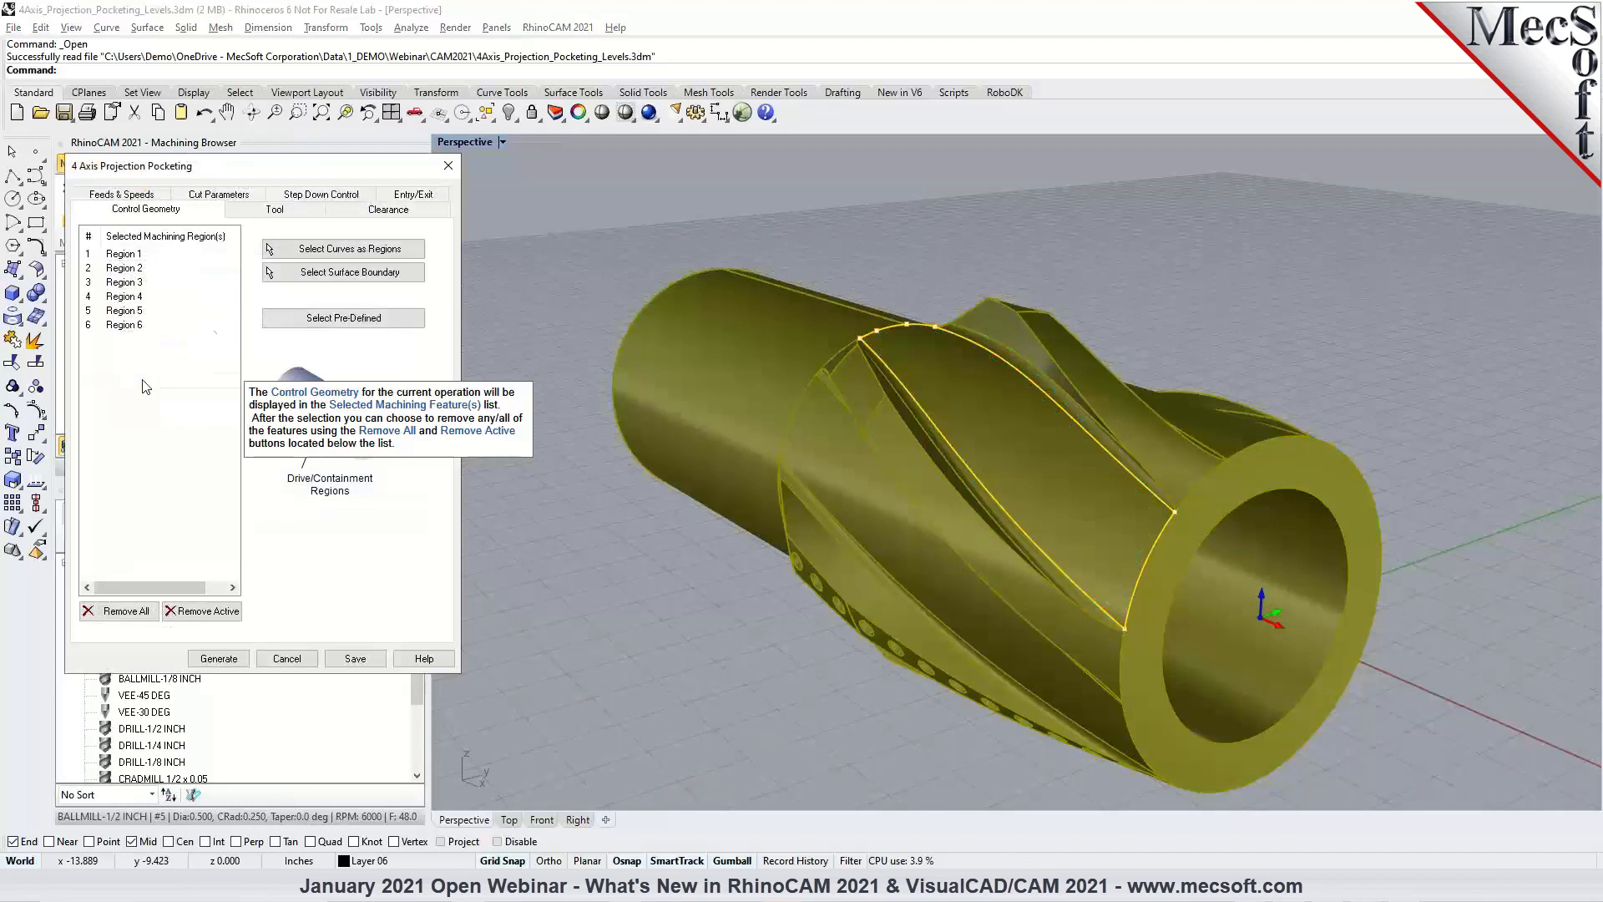
left_click(302, 196)
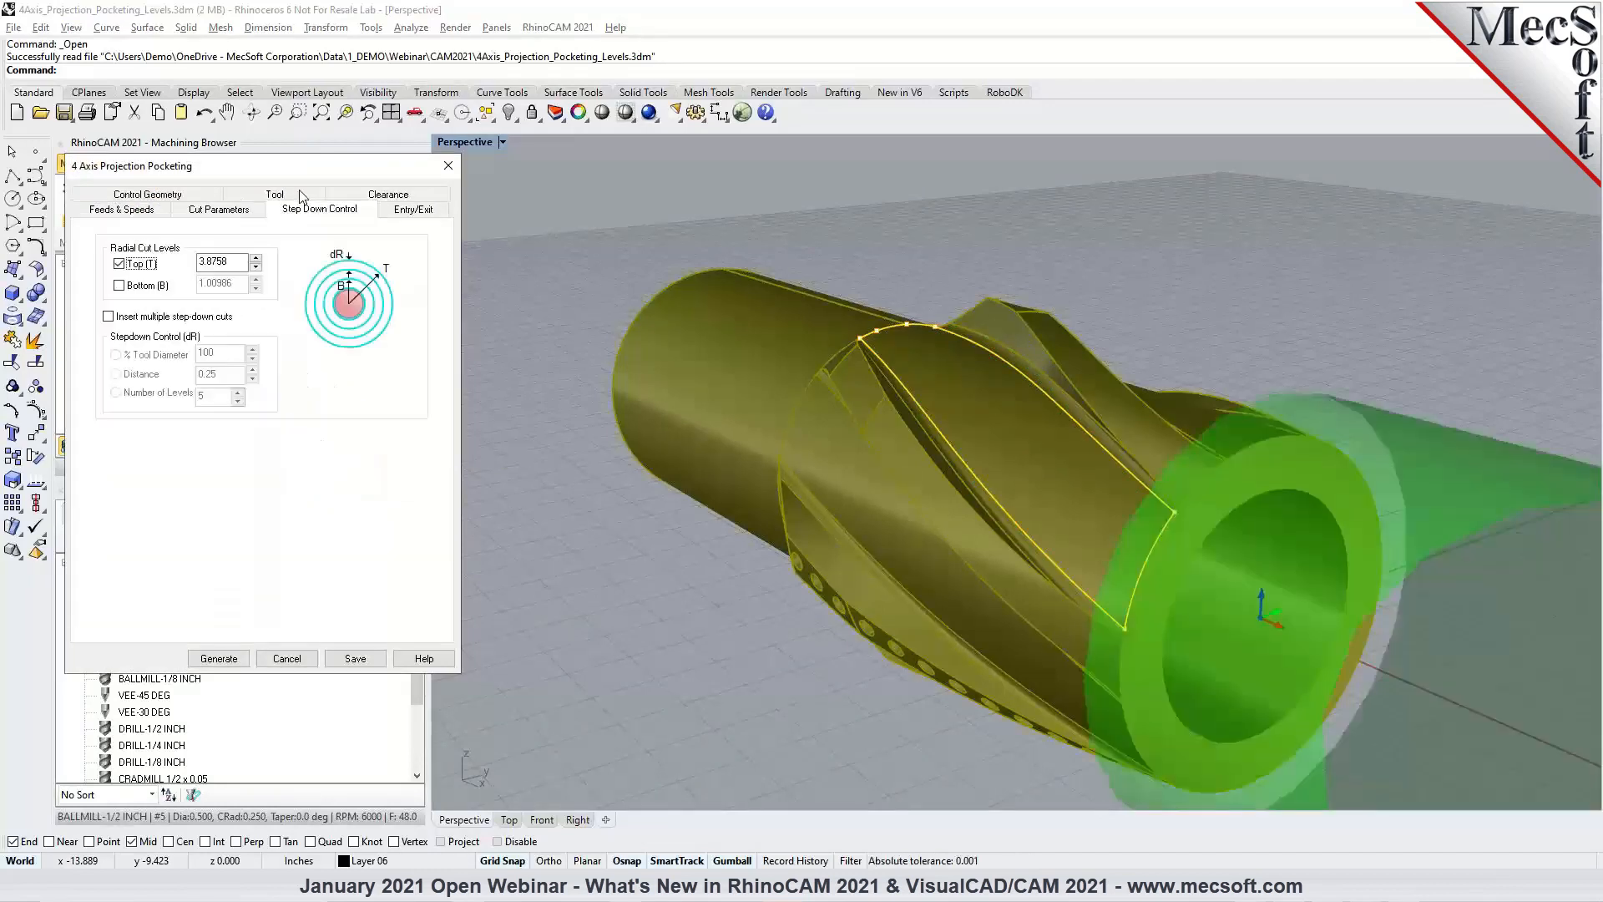
left_click(123, 319)
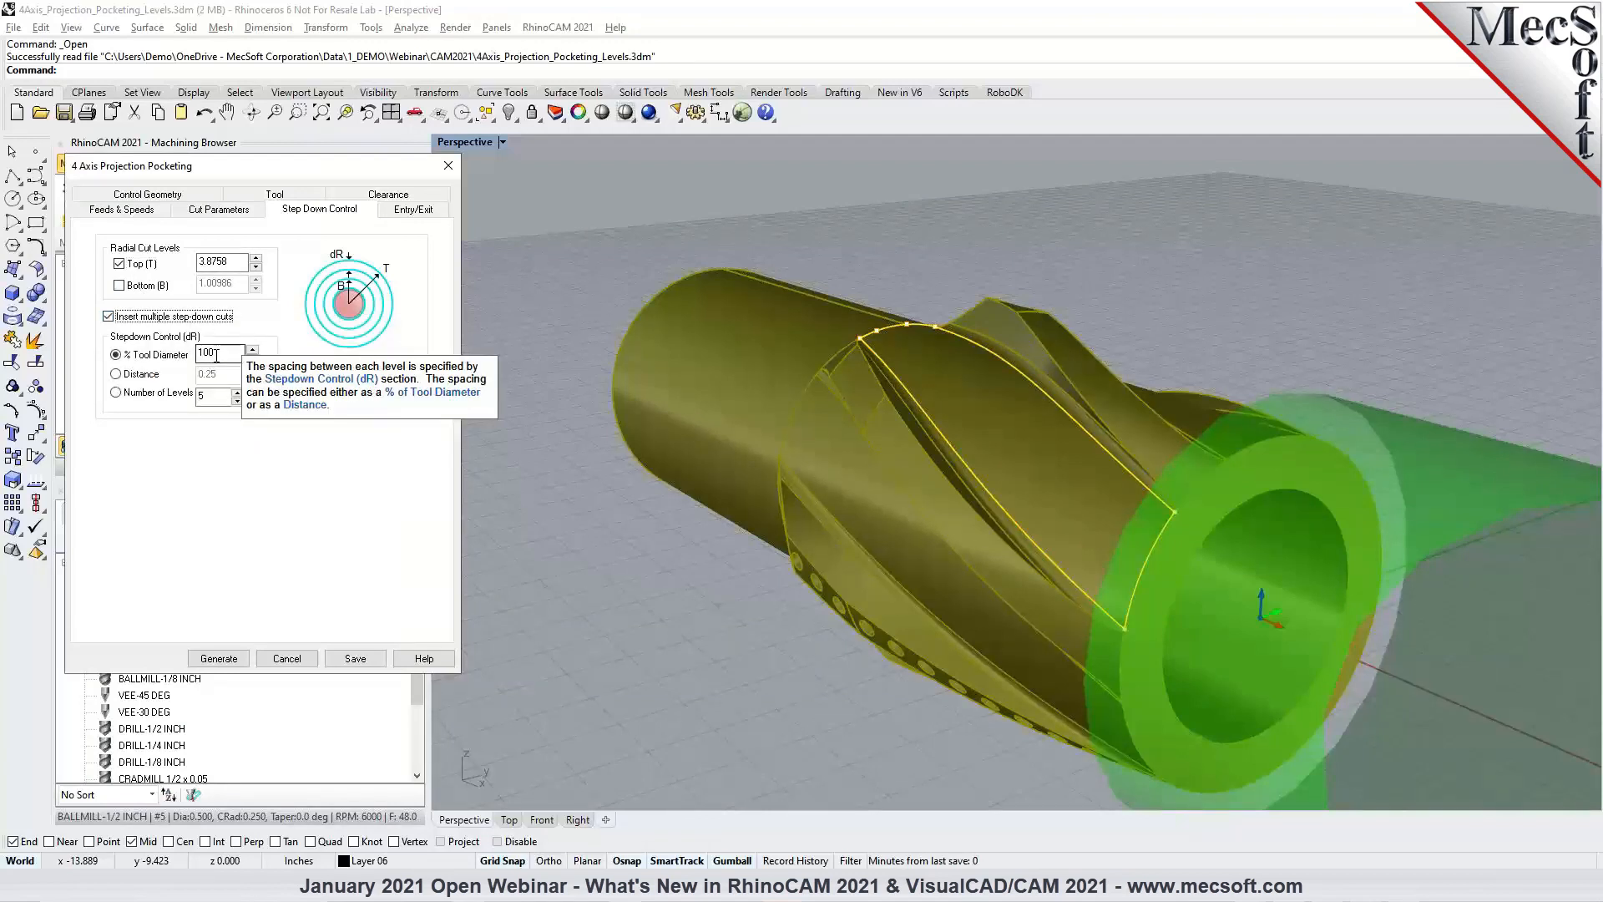
left_click(229, 660)
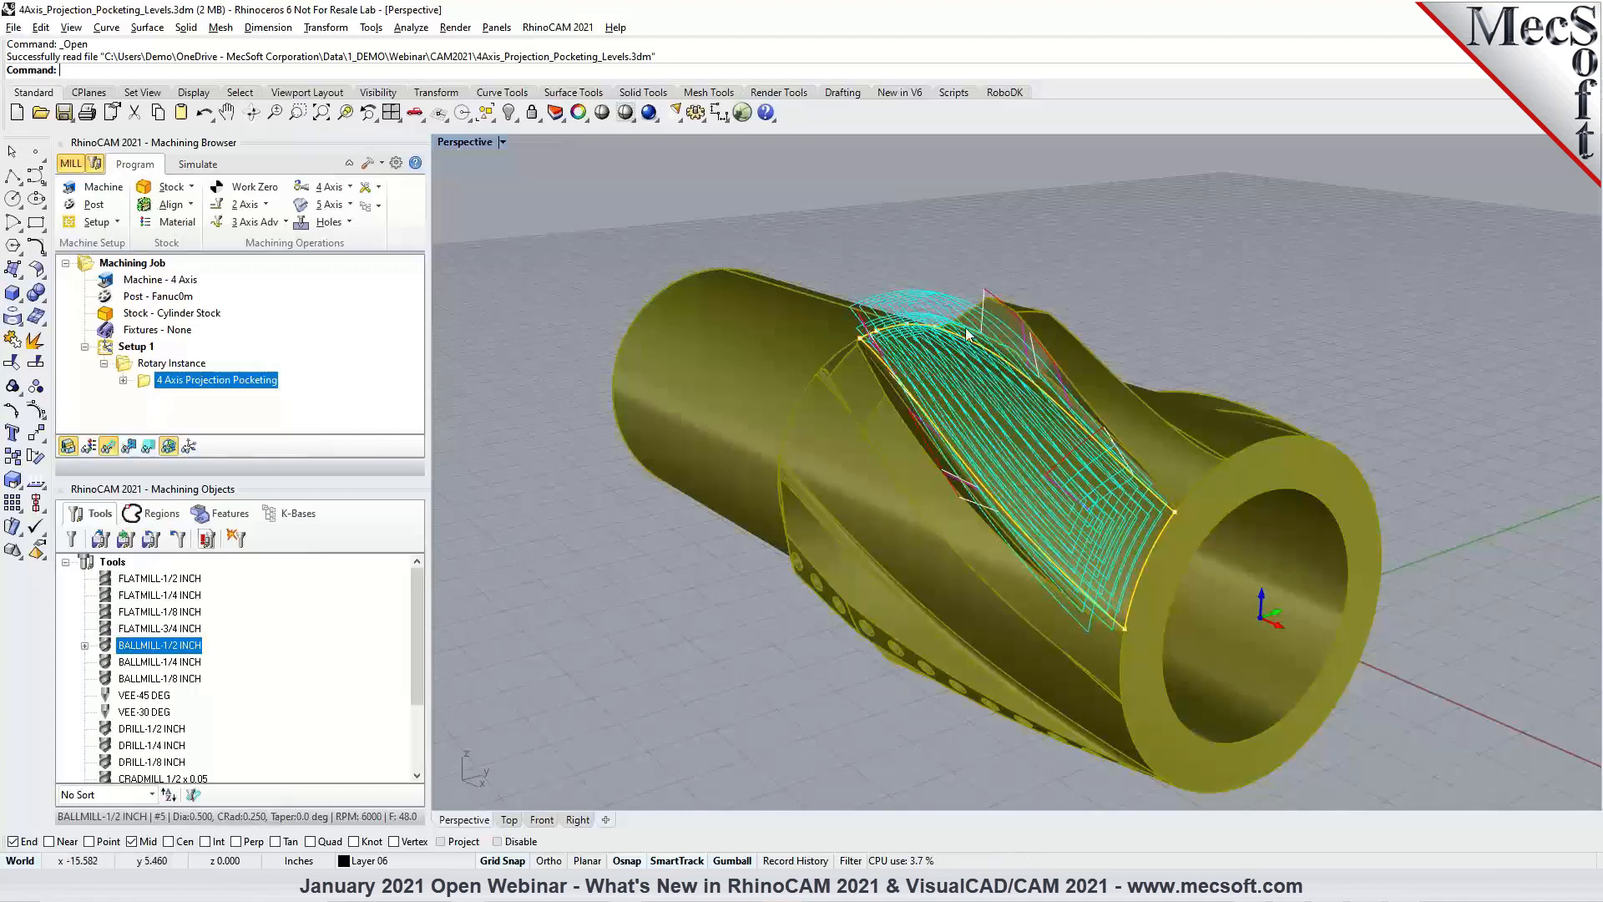
Inspect the projection pocketing toolpath level by level through Z levels 3.8758, 3.3758 and 3.1242, and close the level list.
right_click_drag(1095, 477, 1075, 449)
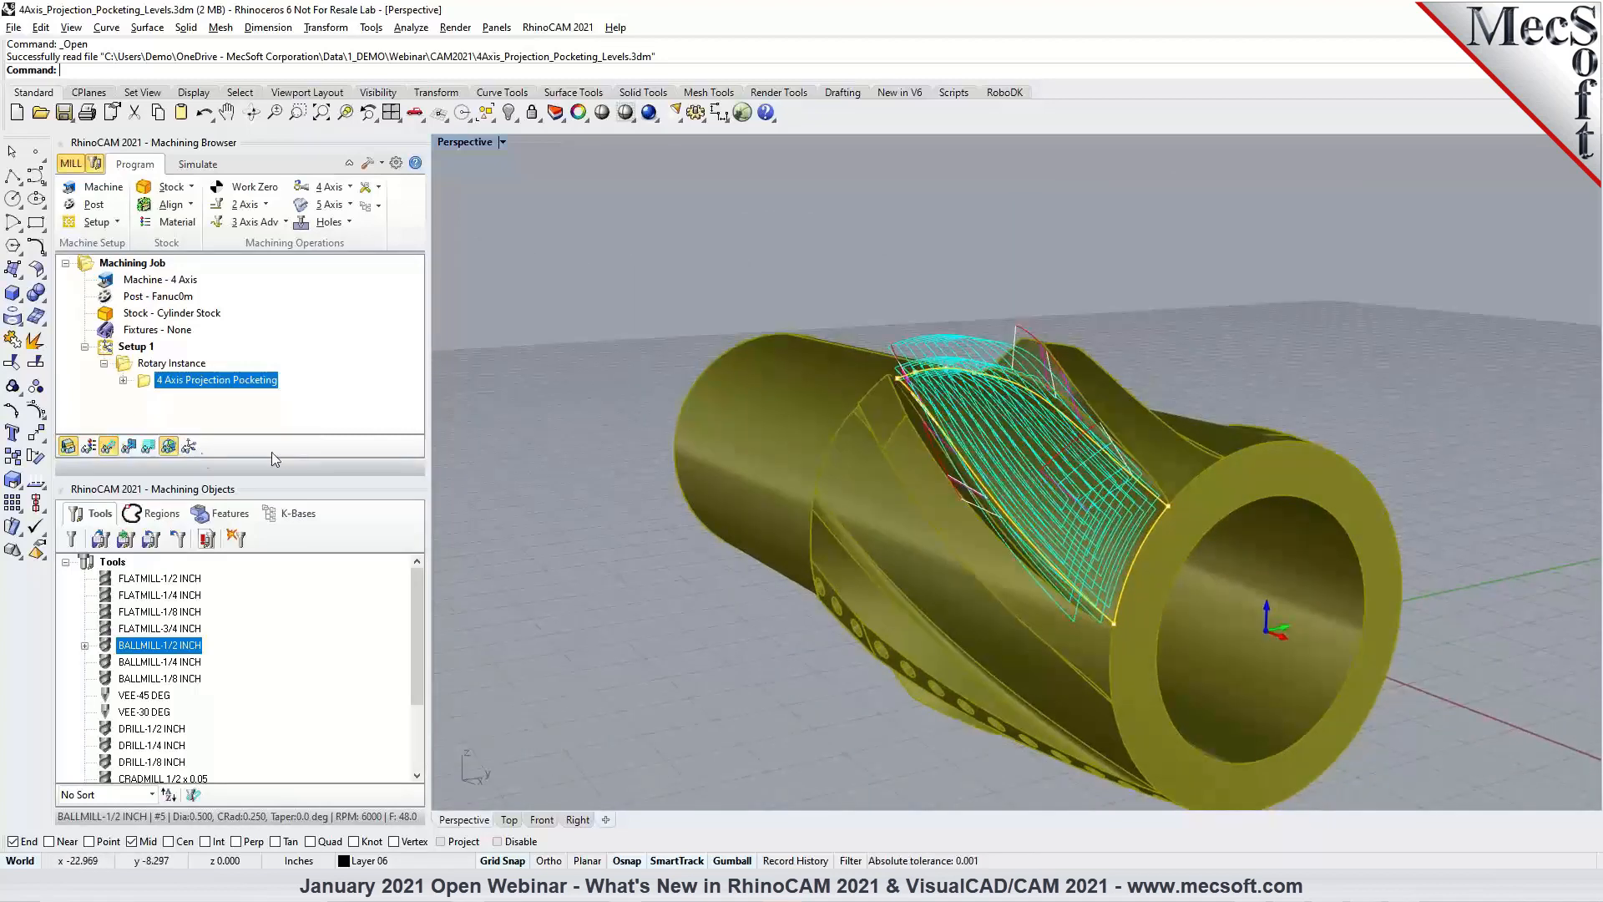
left_click(170, 450)
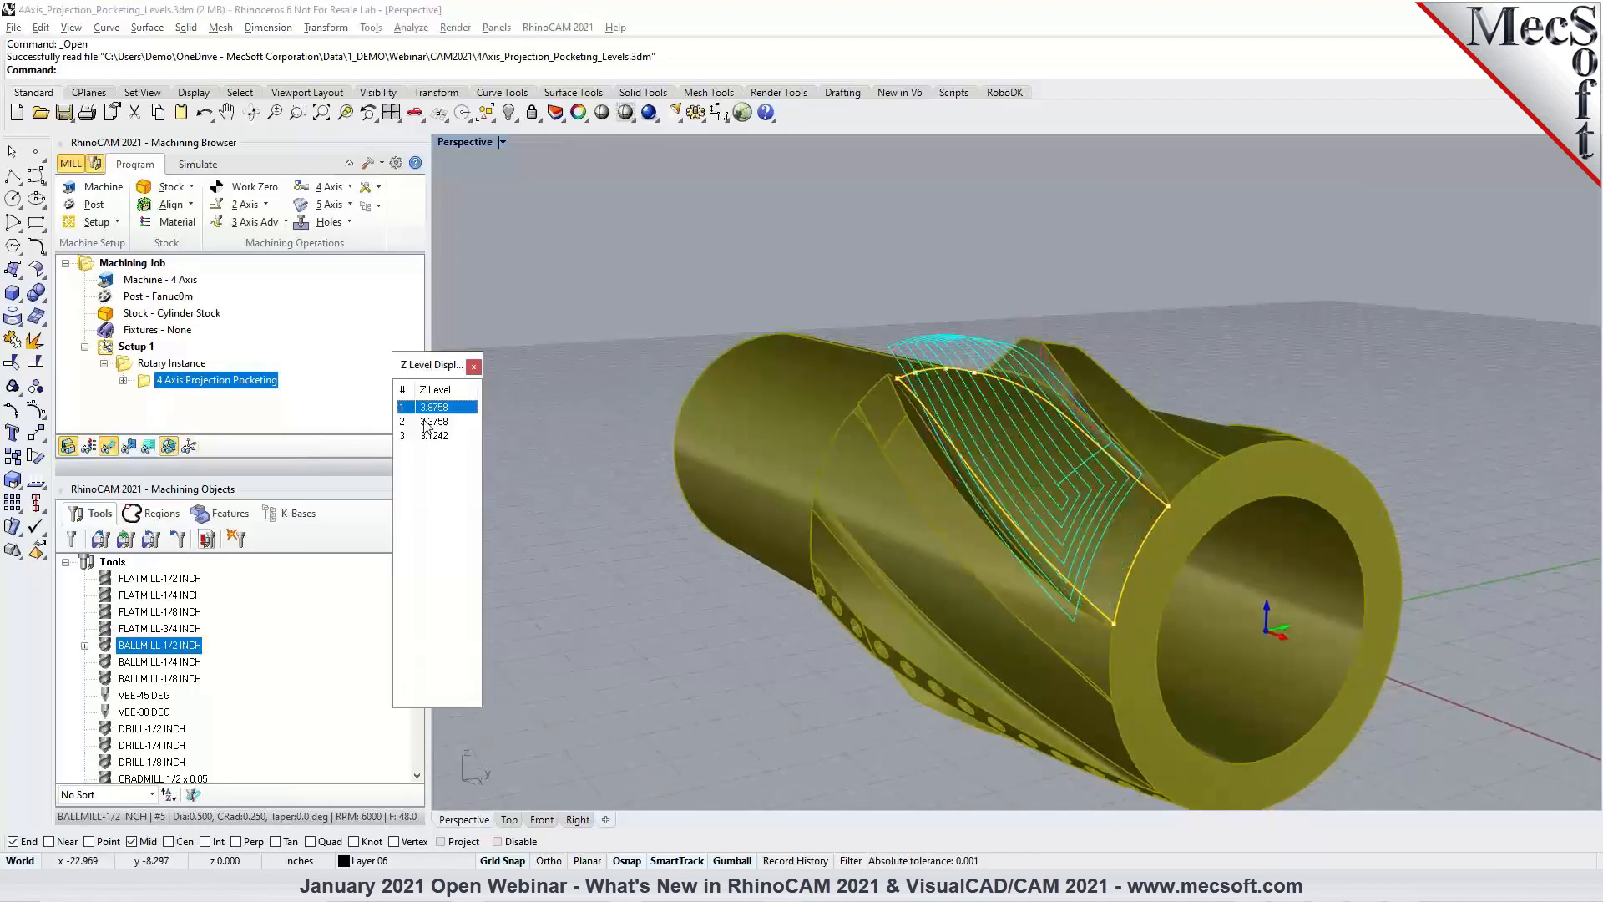
left_click(428, 421)
left_click(427, 436)
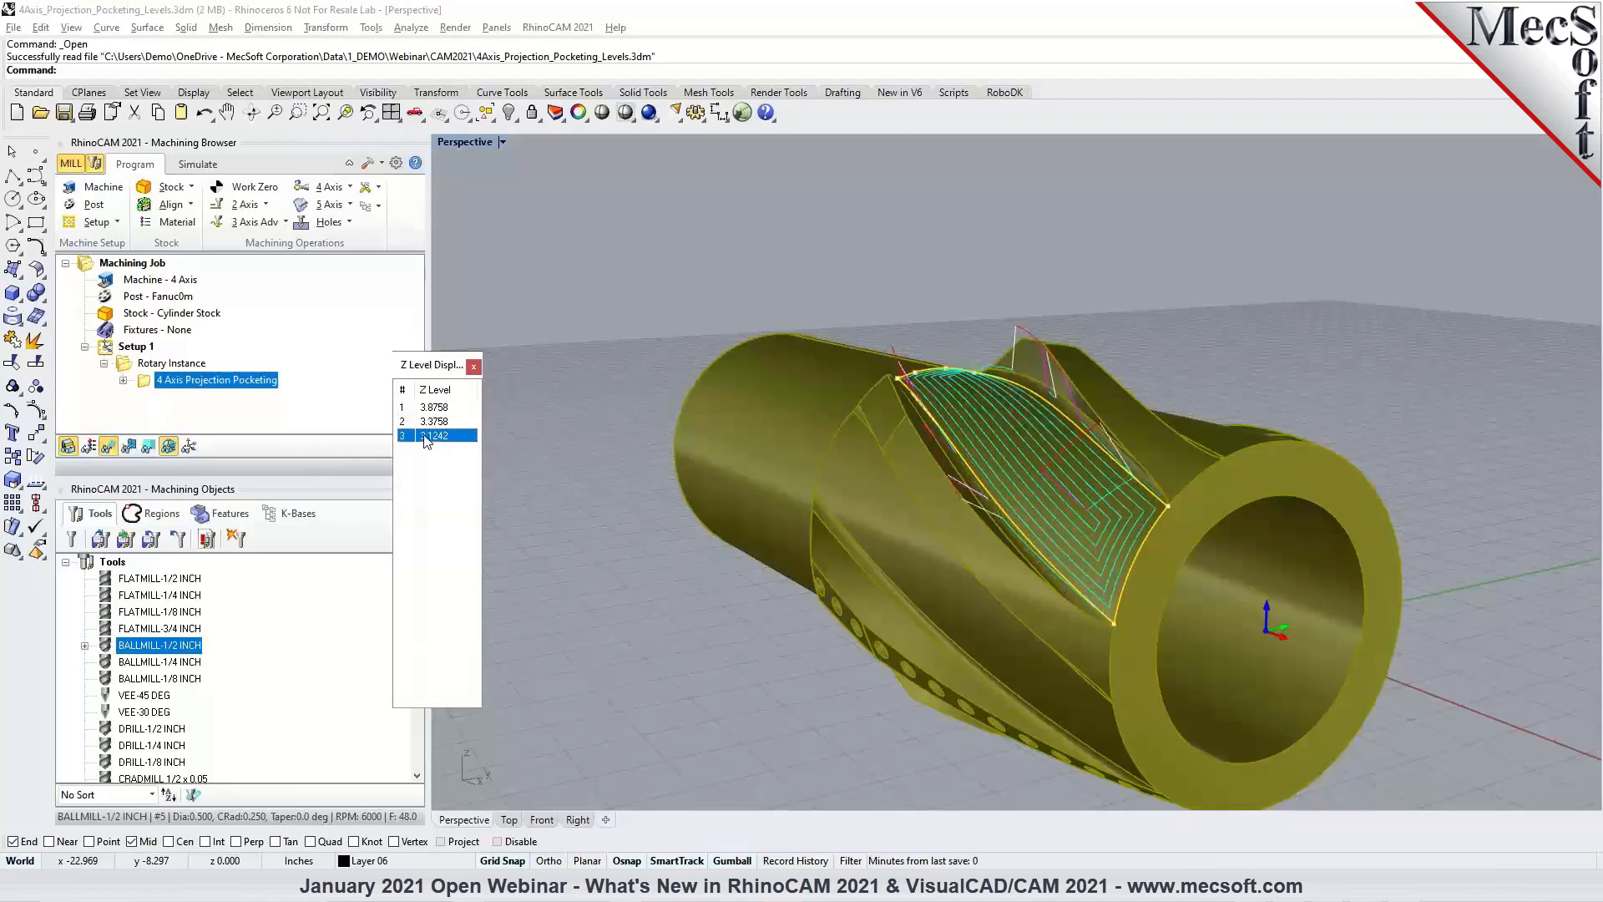
left_click(421, 420)
left_click(421, 408)
left_click(424, 421)
left_click(425, 438)
left_click(474, 366)
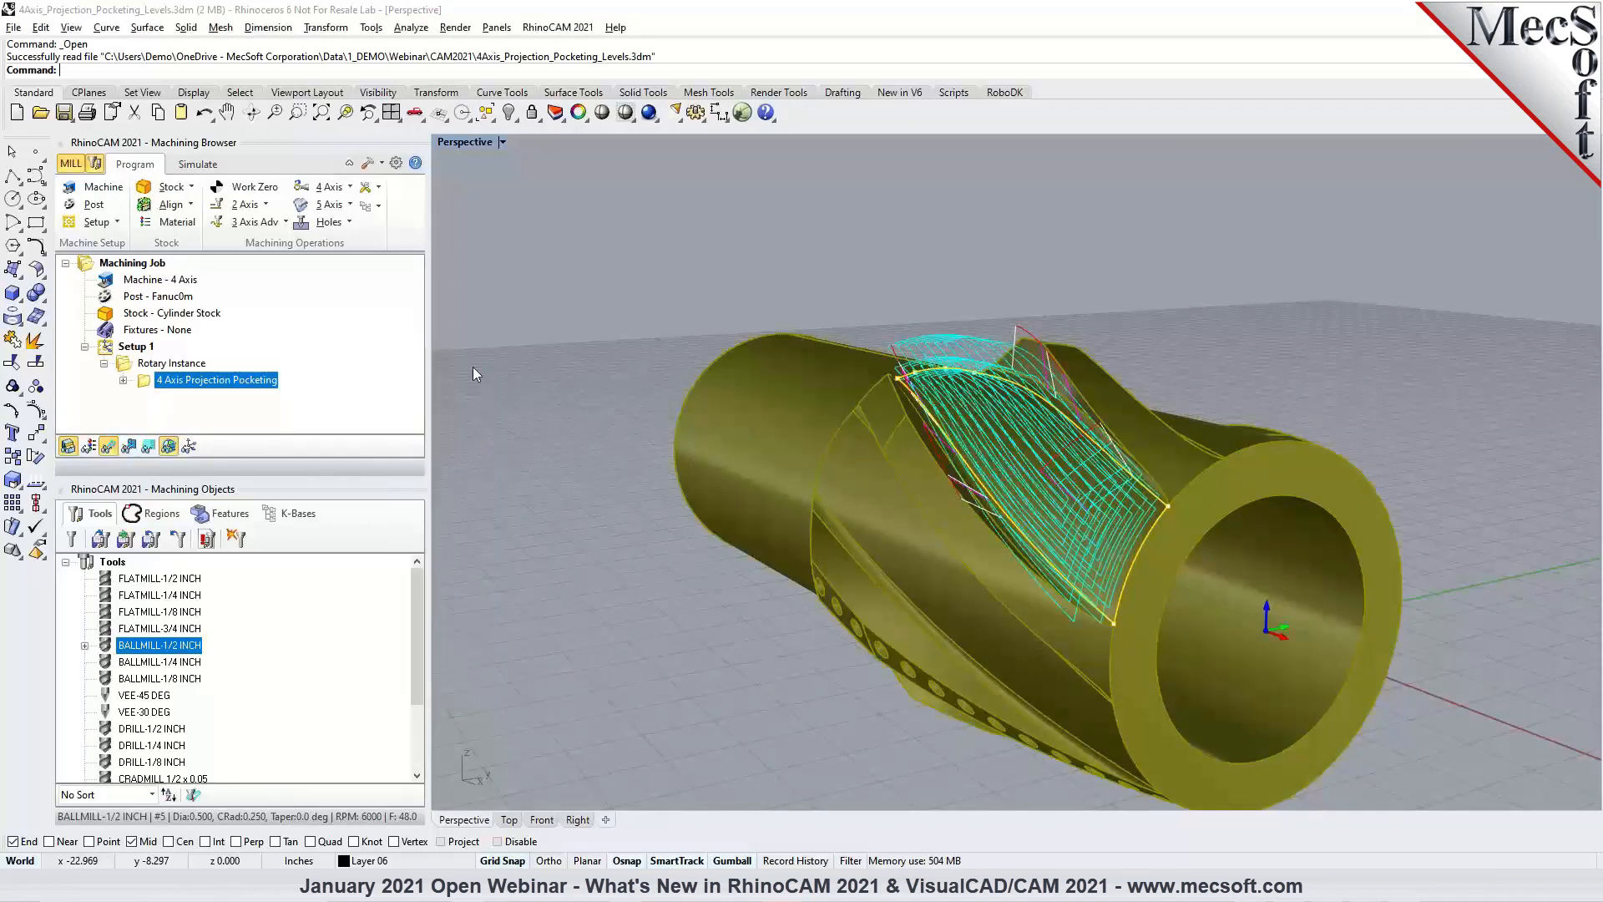
Examine the multi-level projection pocketing toolpath over the helical pocket from several angles.
scroll(1172, 465, "up", 2)
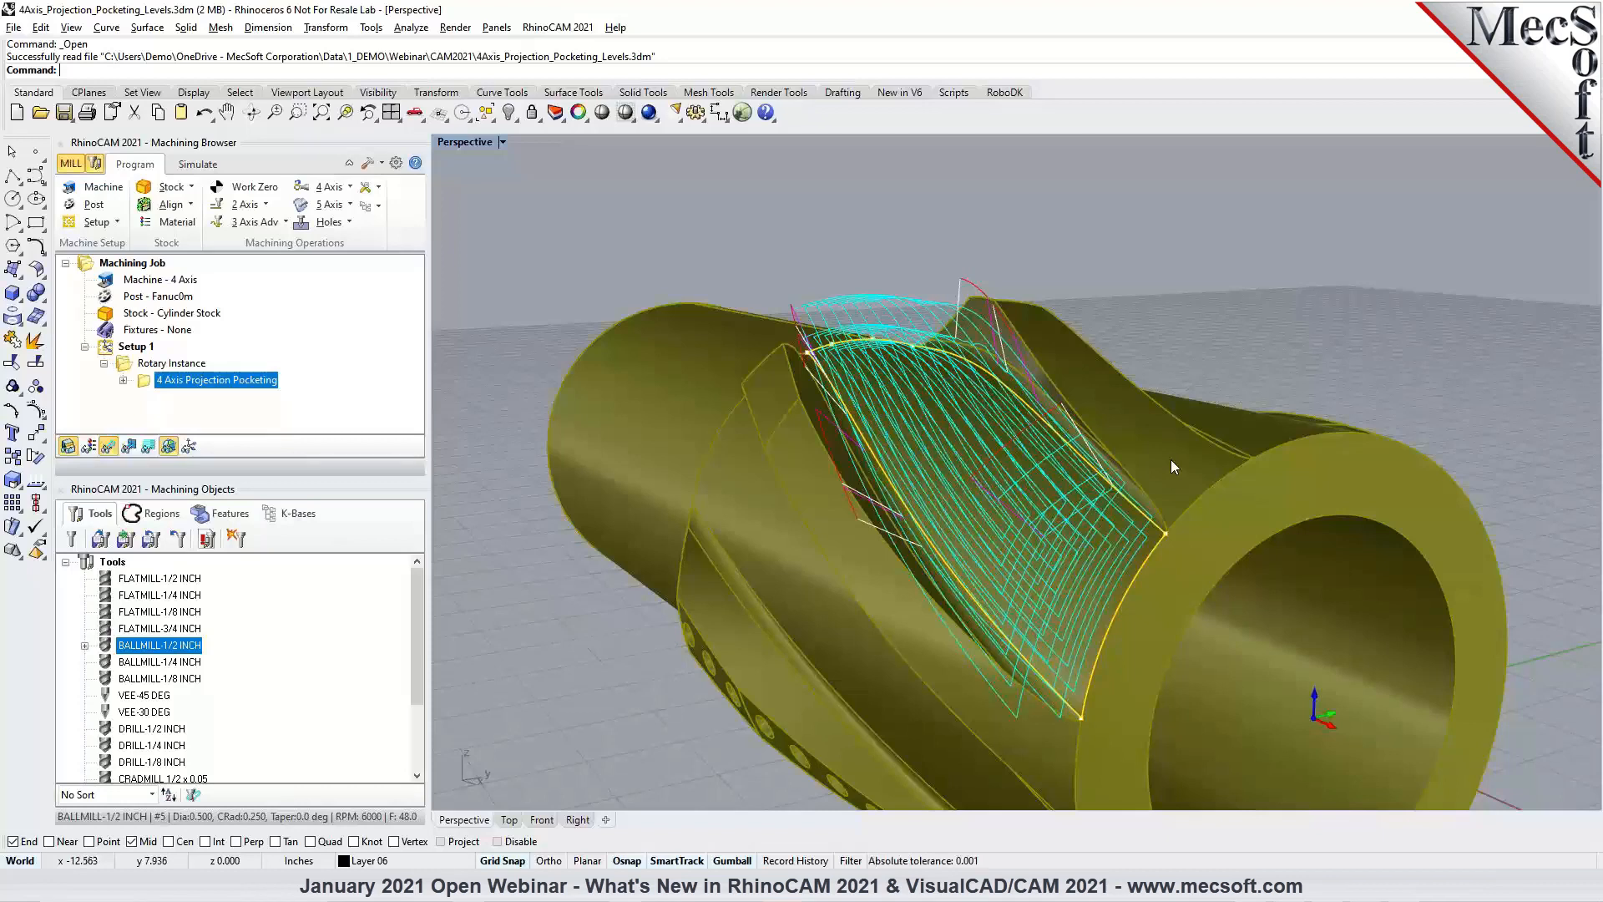
right_click_drag(922, 378, 1027, 441)
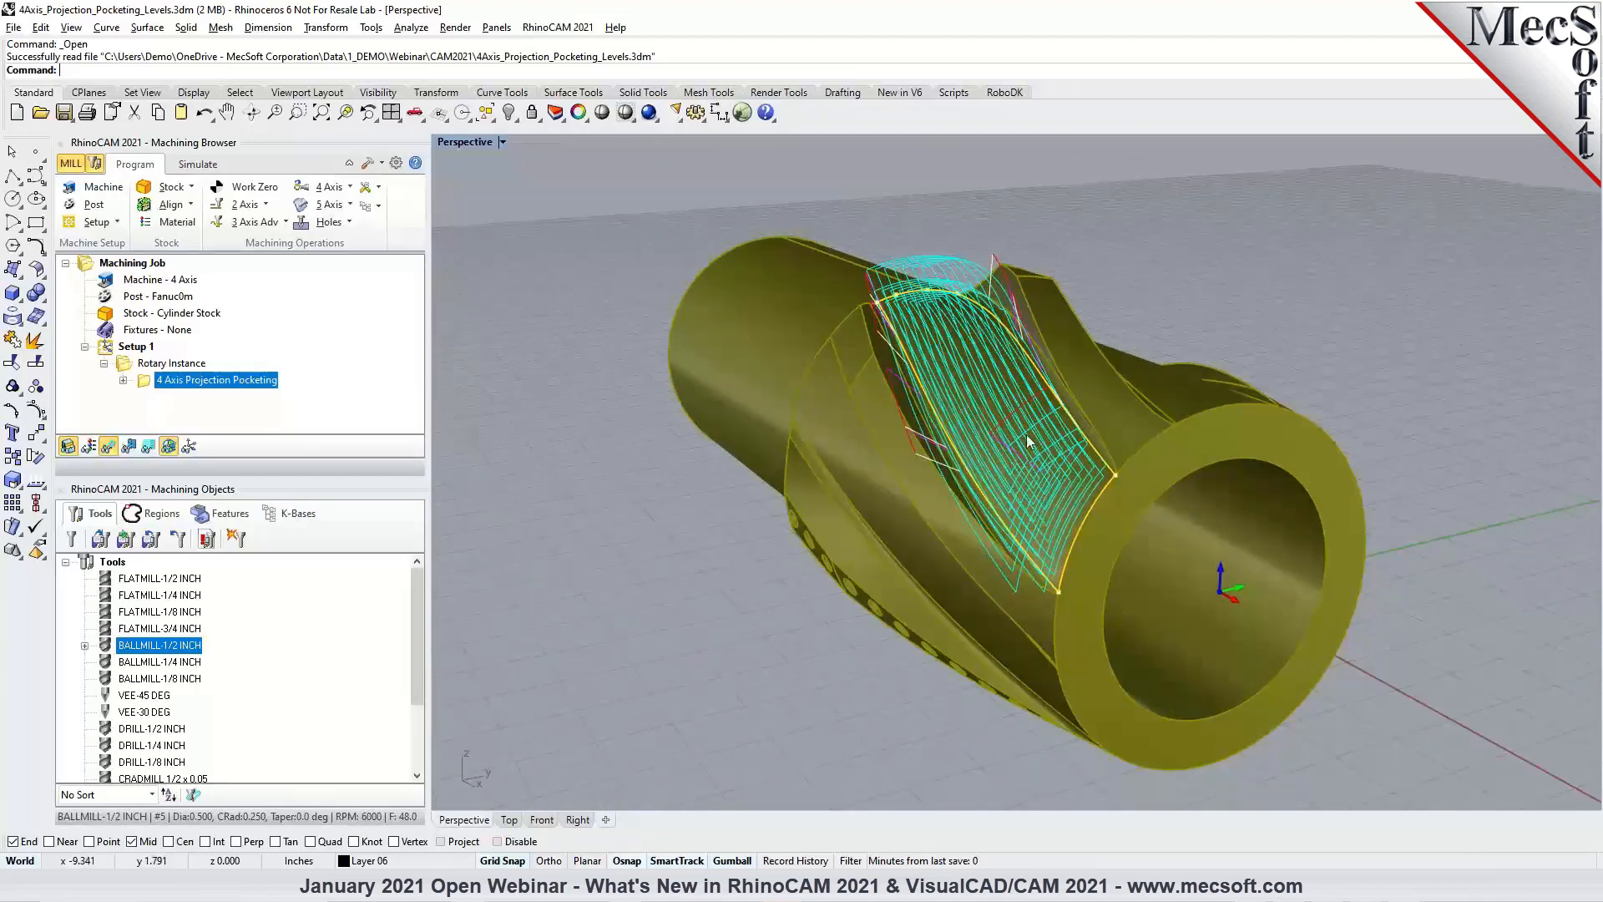
scroll(1026, 434, "down", 1)
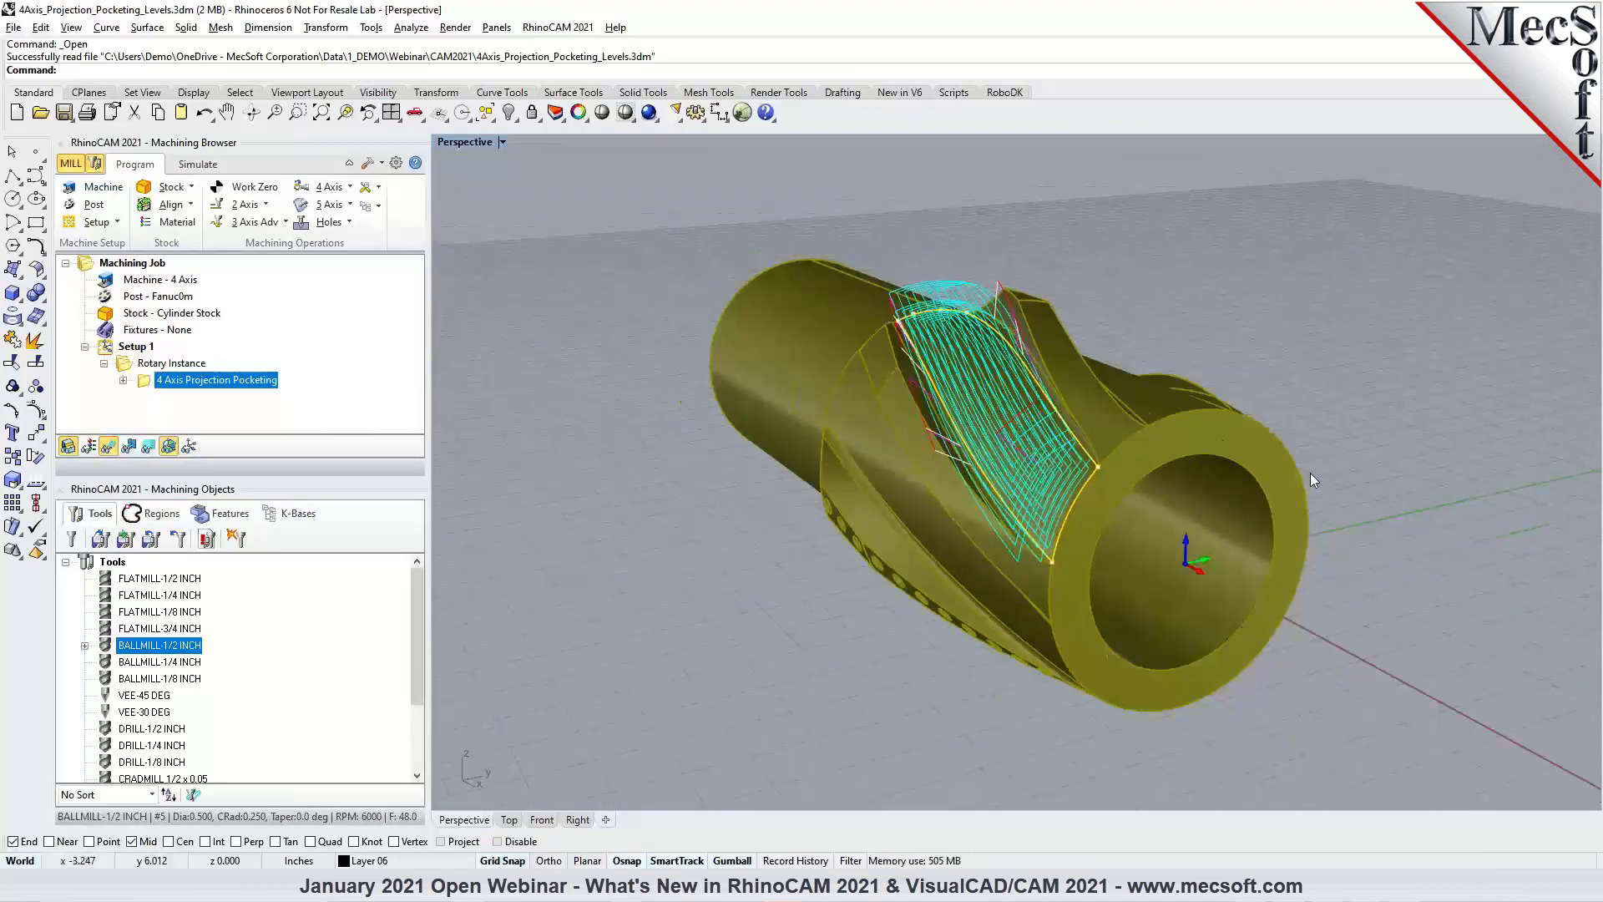
scroll(1310, 481, "up", 1)
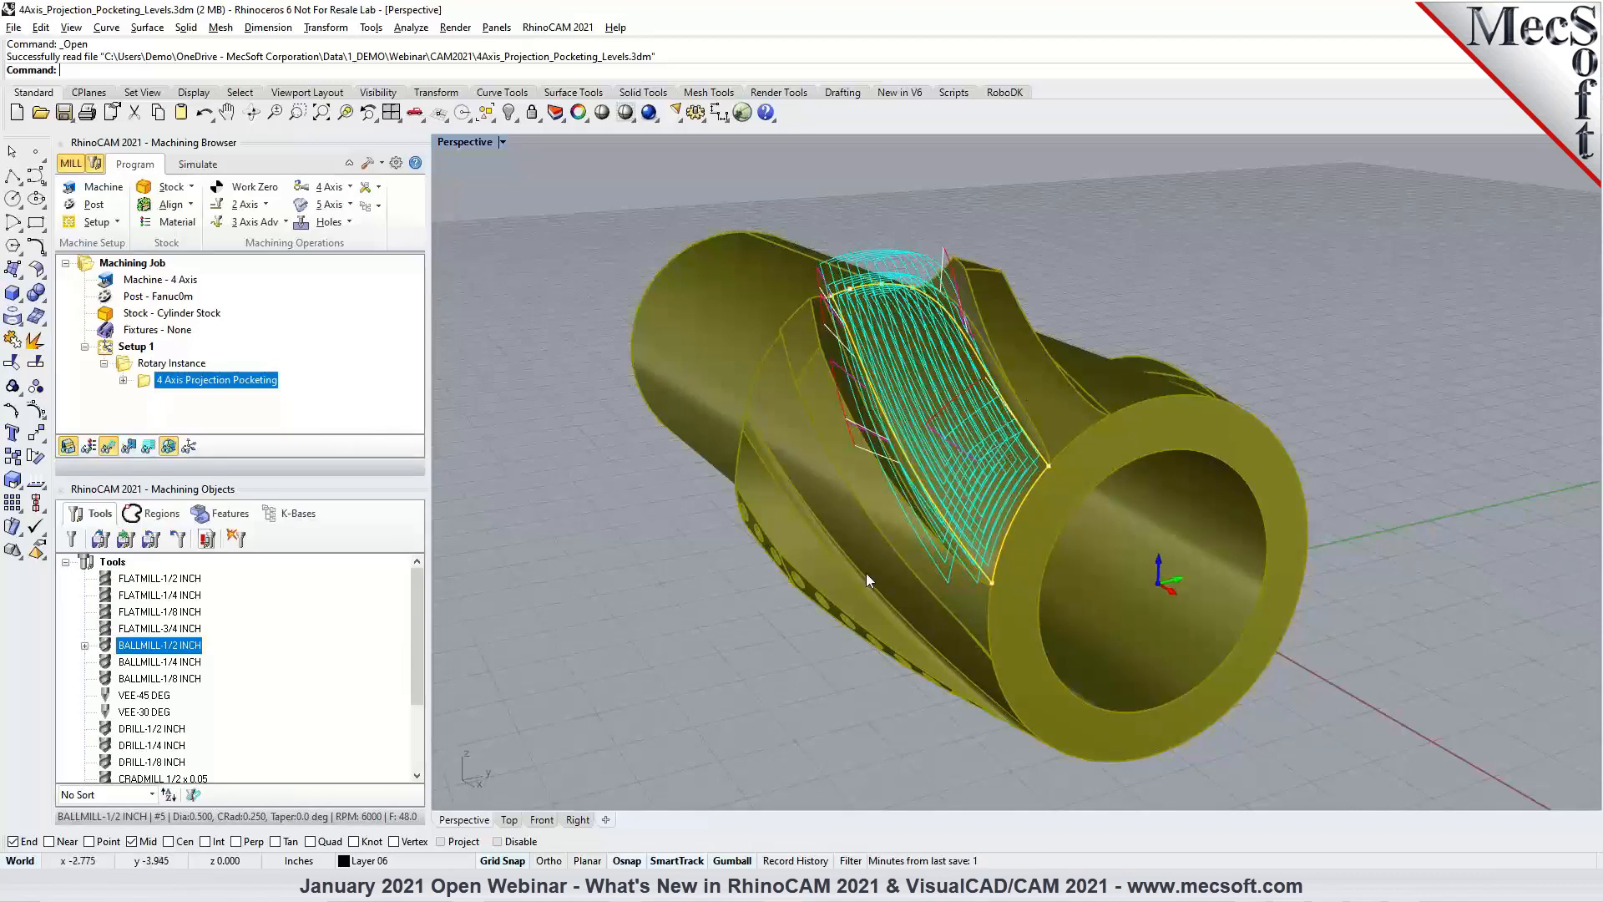
right_click_drag(949, 583, 1003, 574)
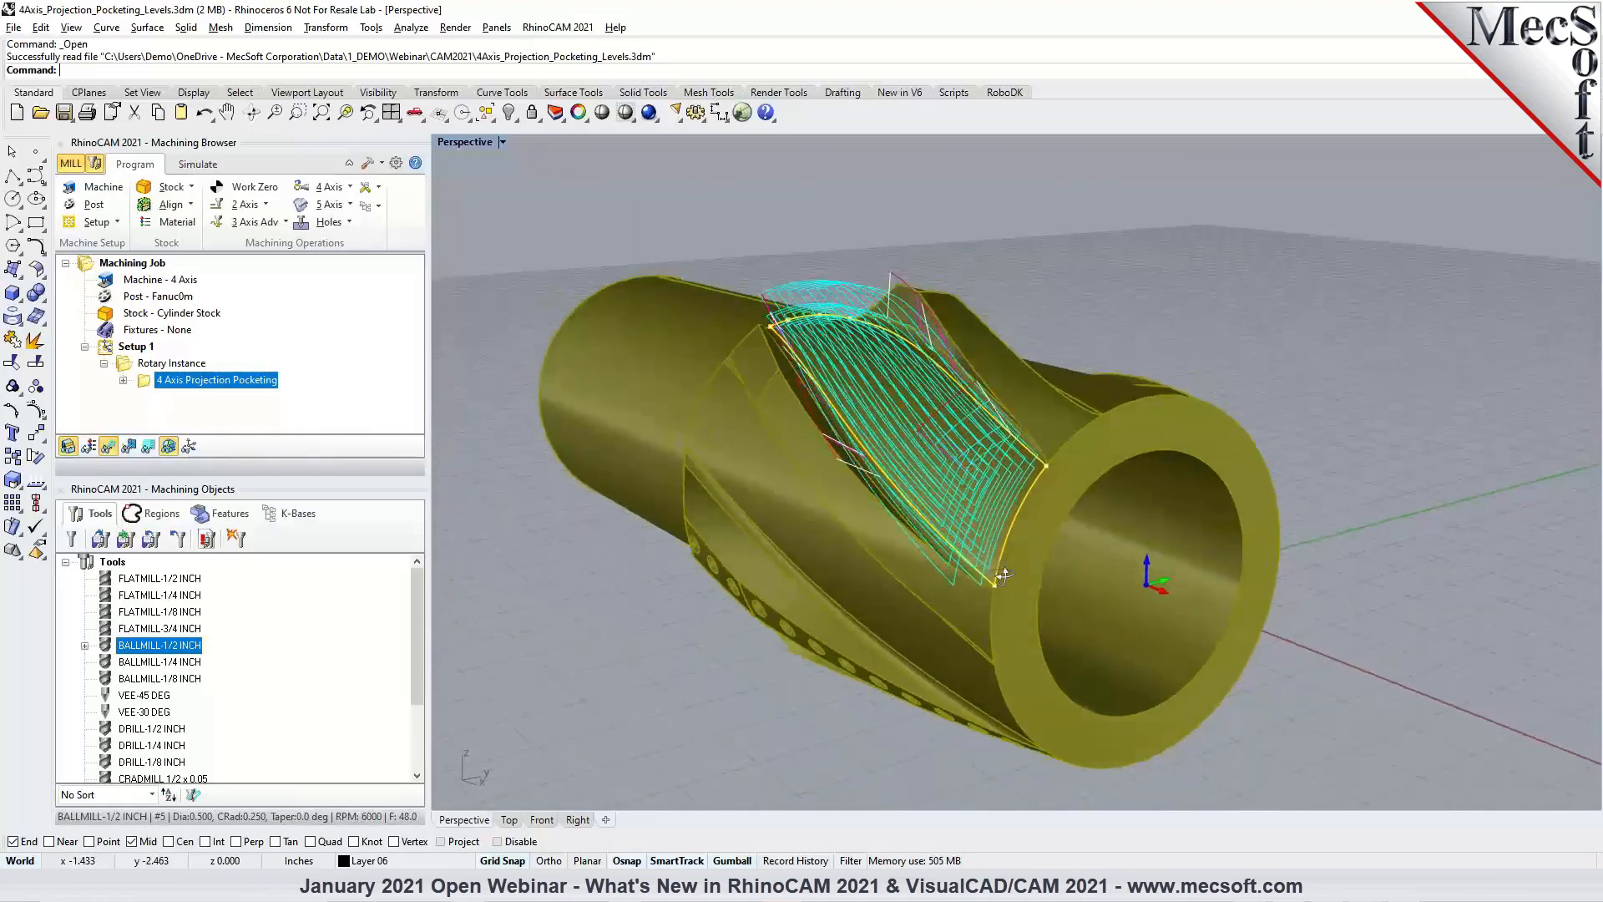
Display the Rotary Instance's pocketing toolpaths around the whole cylinder, review the 4 Axis operations, and return to the single pocketing operation.
left_click(146, 369)
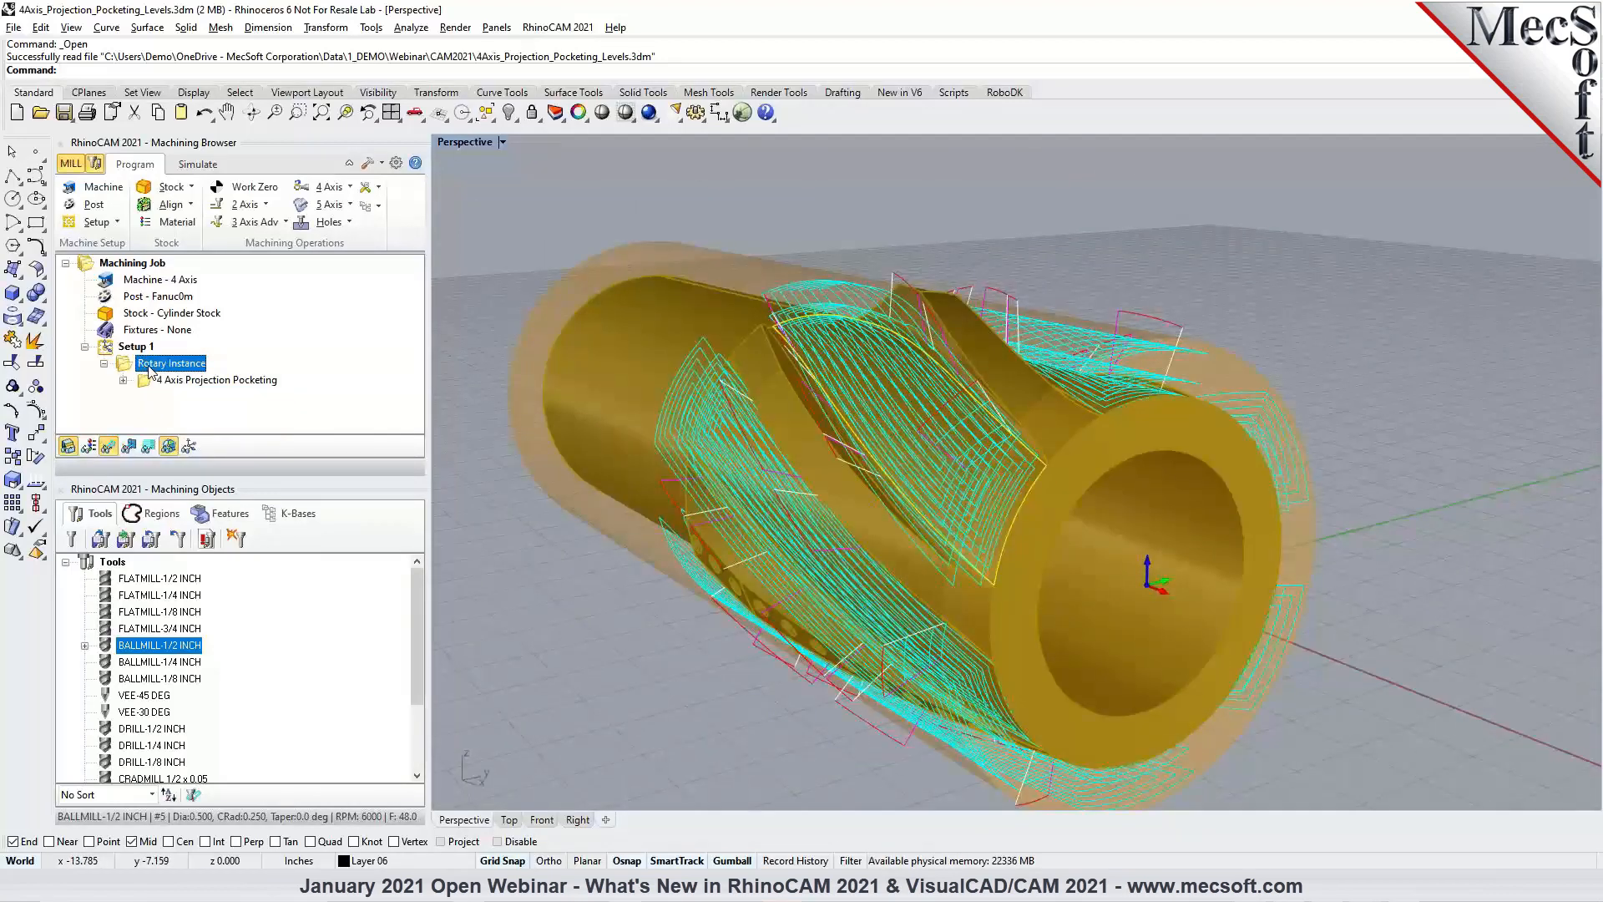
right_click_drag(1256, 463, 501, 468)
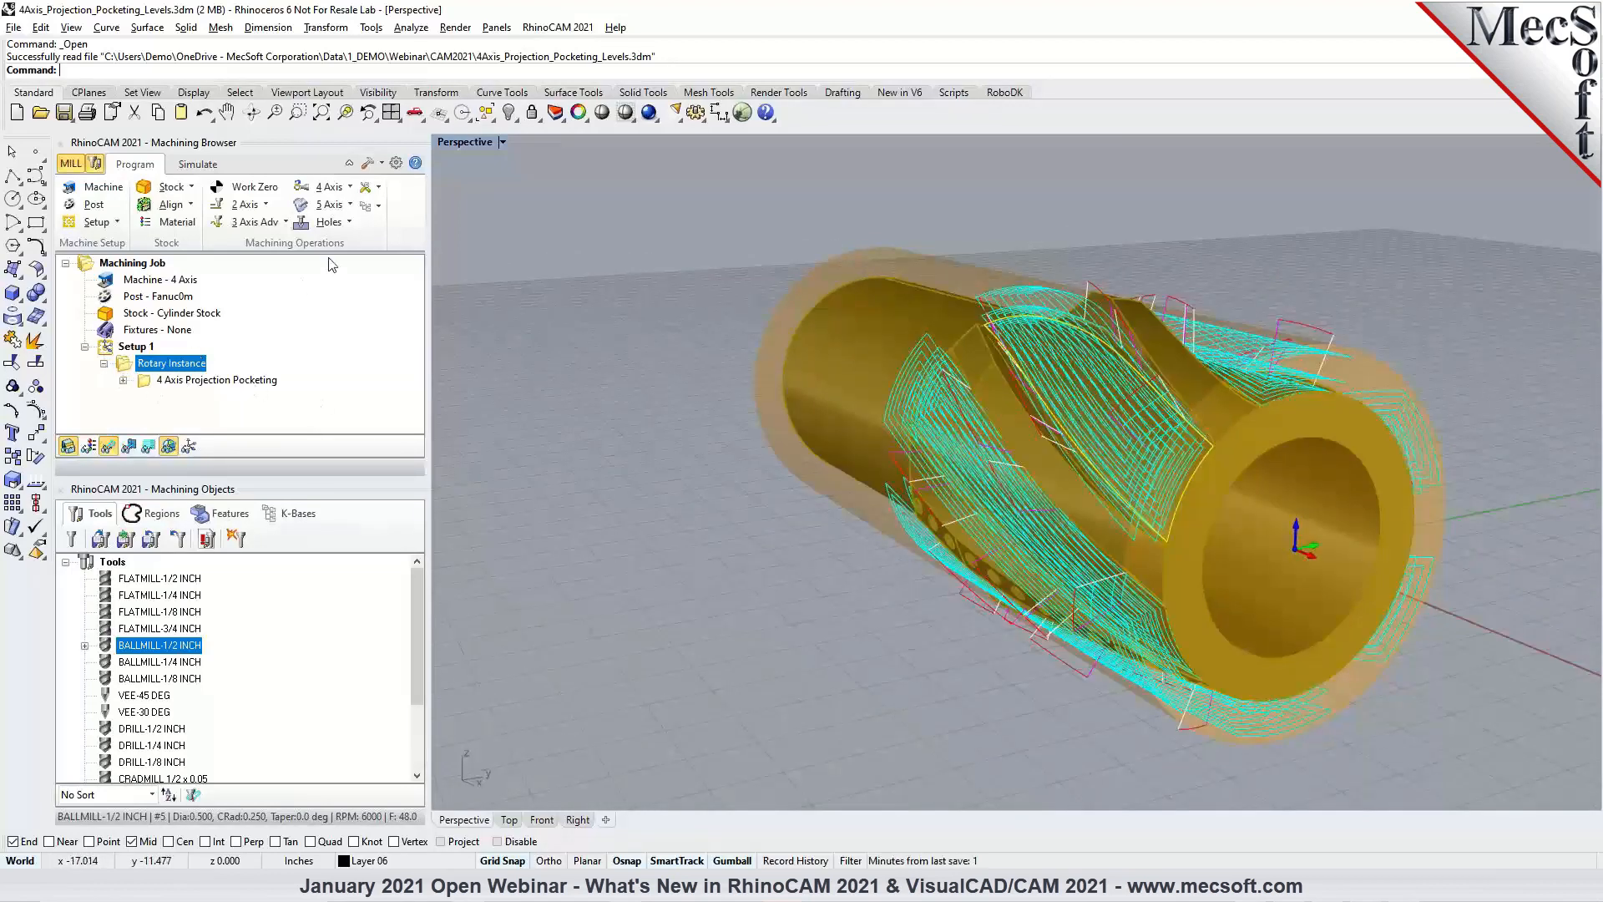
left_click(329, 187)
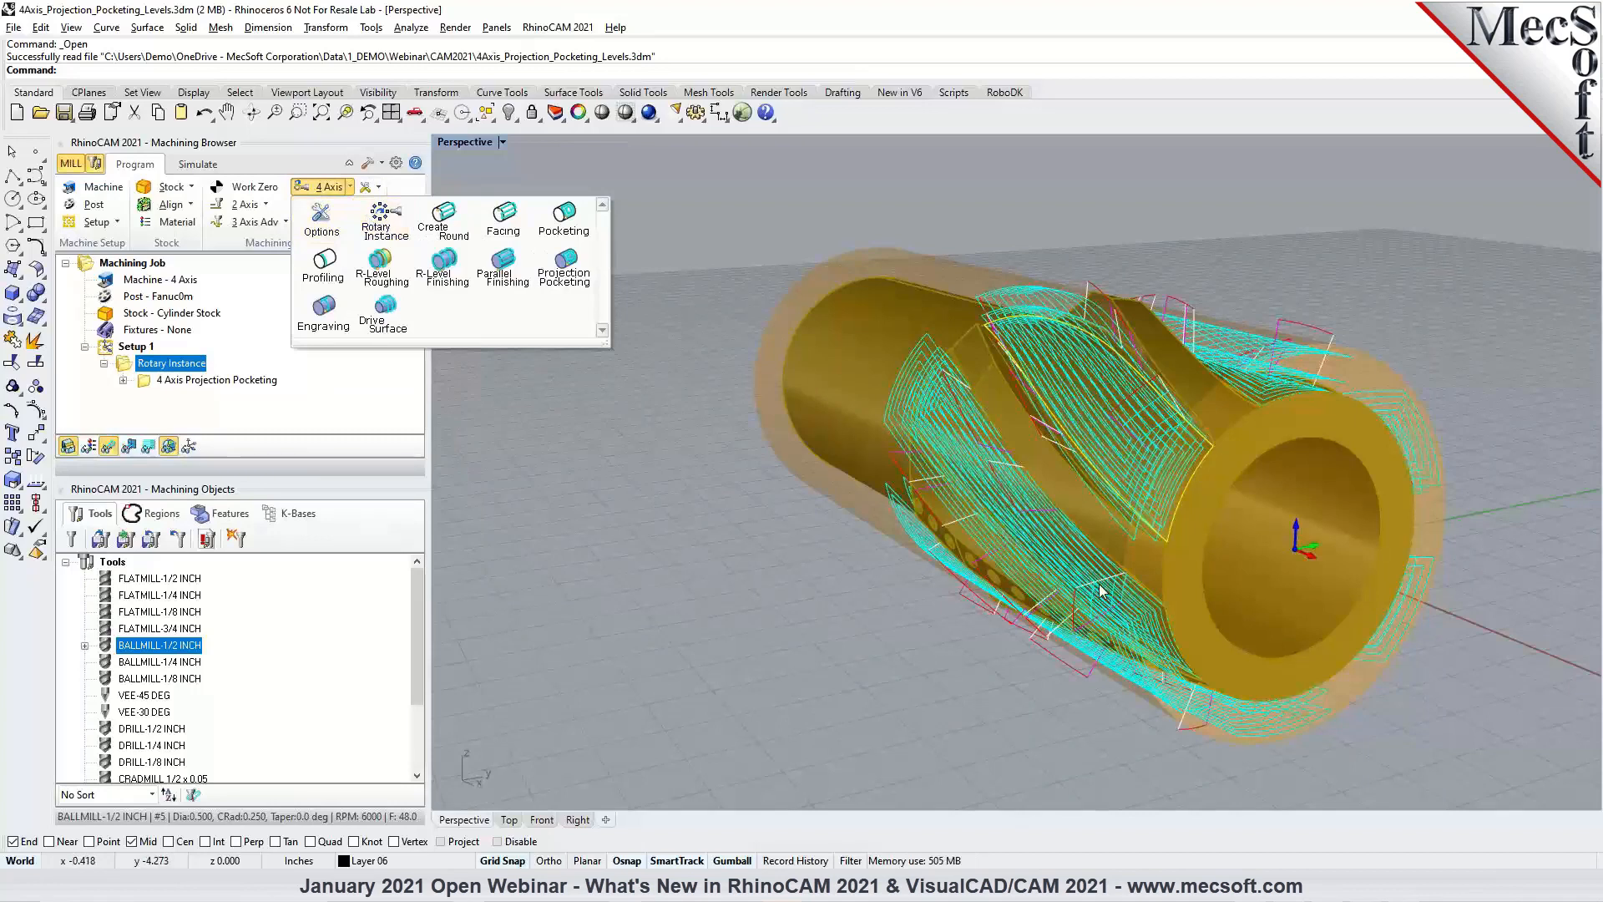
left_click(1573, 382)
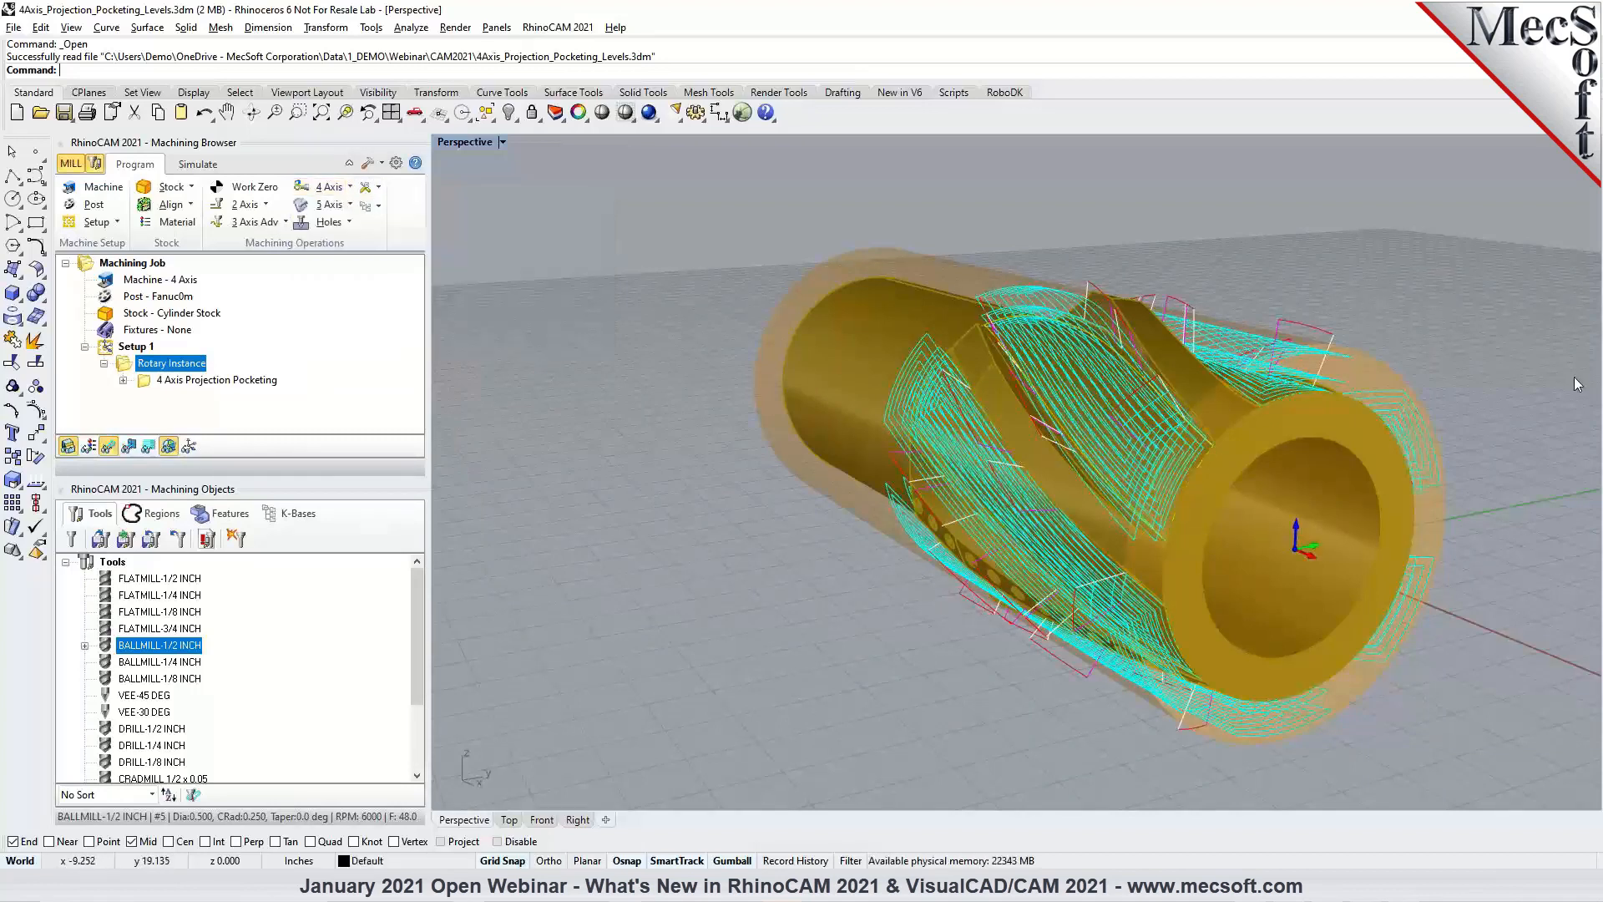
scroll(1569, 384, "up", 4)
scroll(1003, 462, "down", 4)
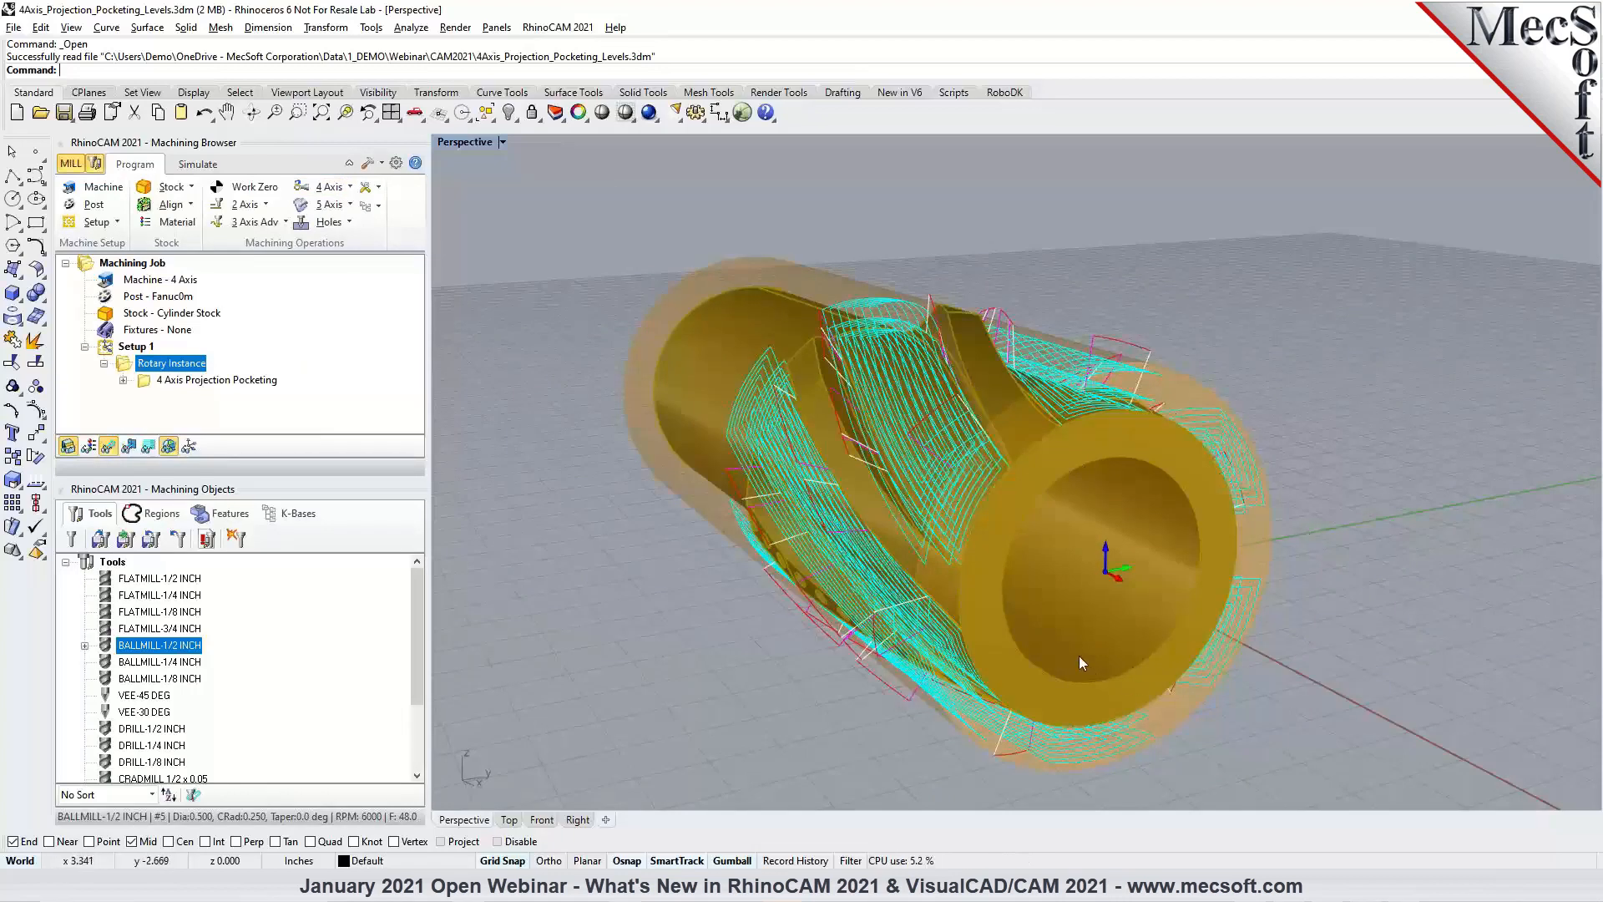
left_click(198, 383)
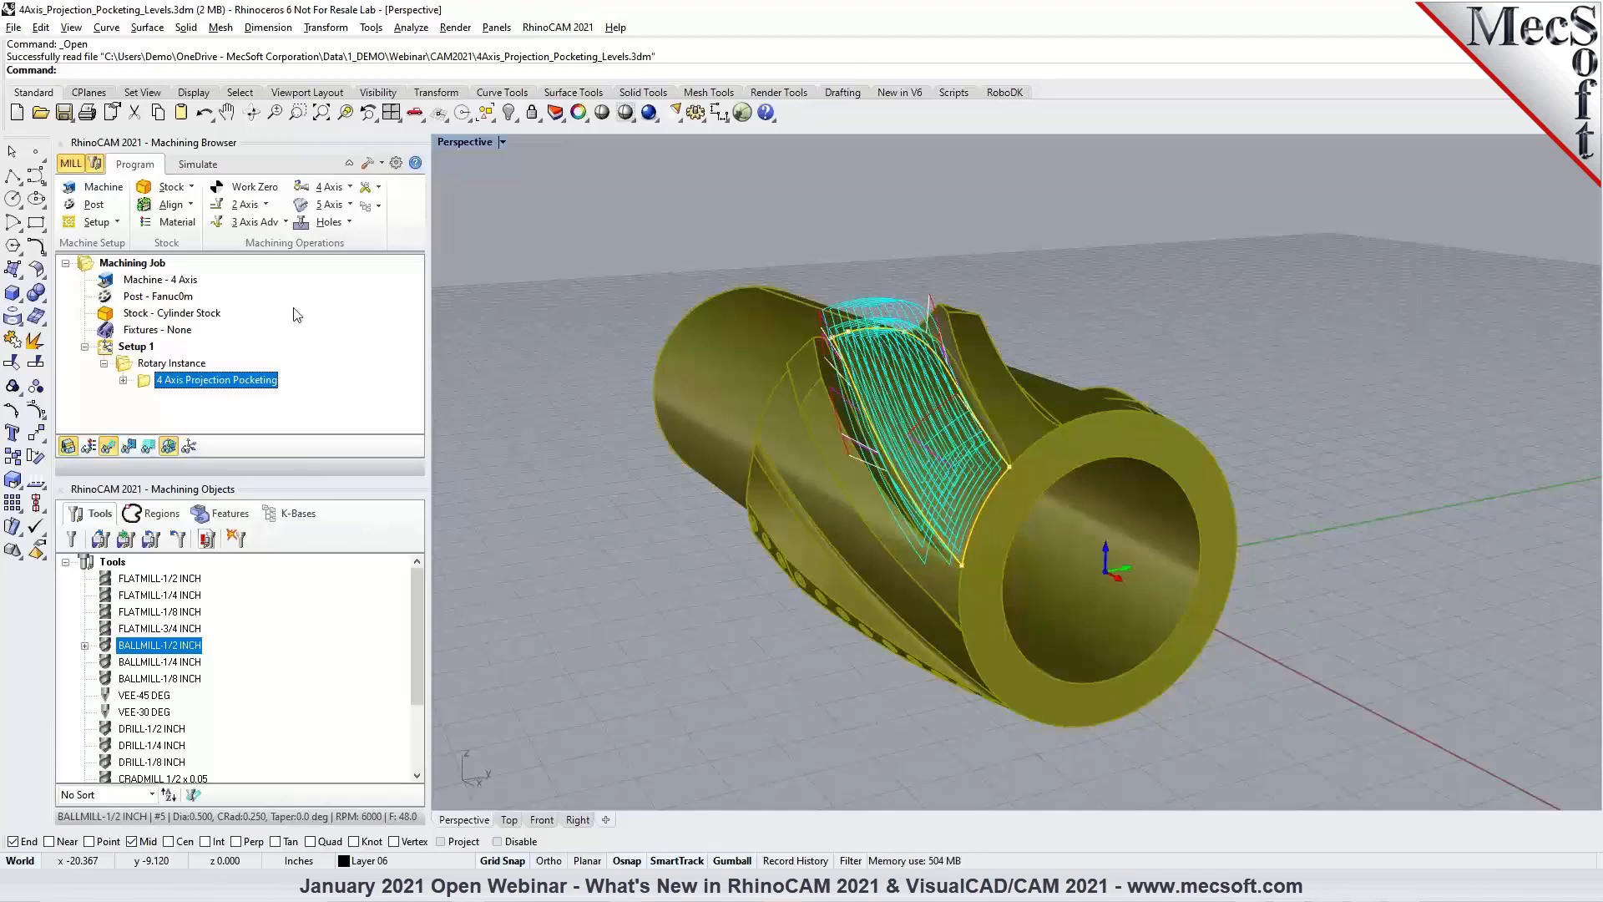
left_click(349, 189)
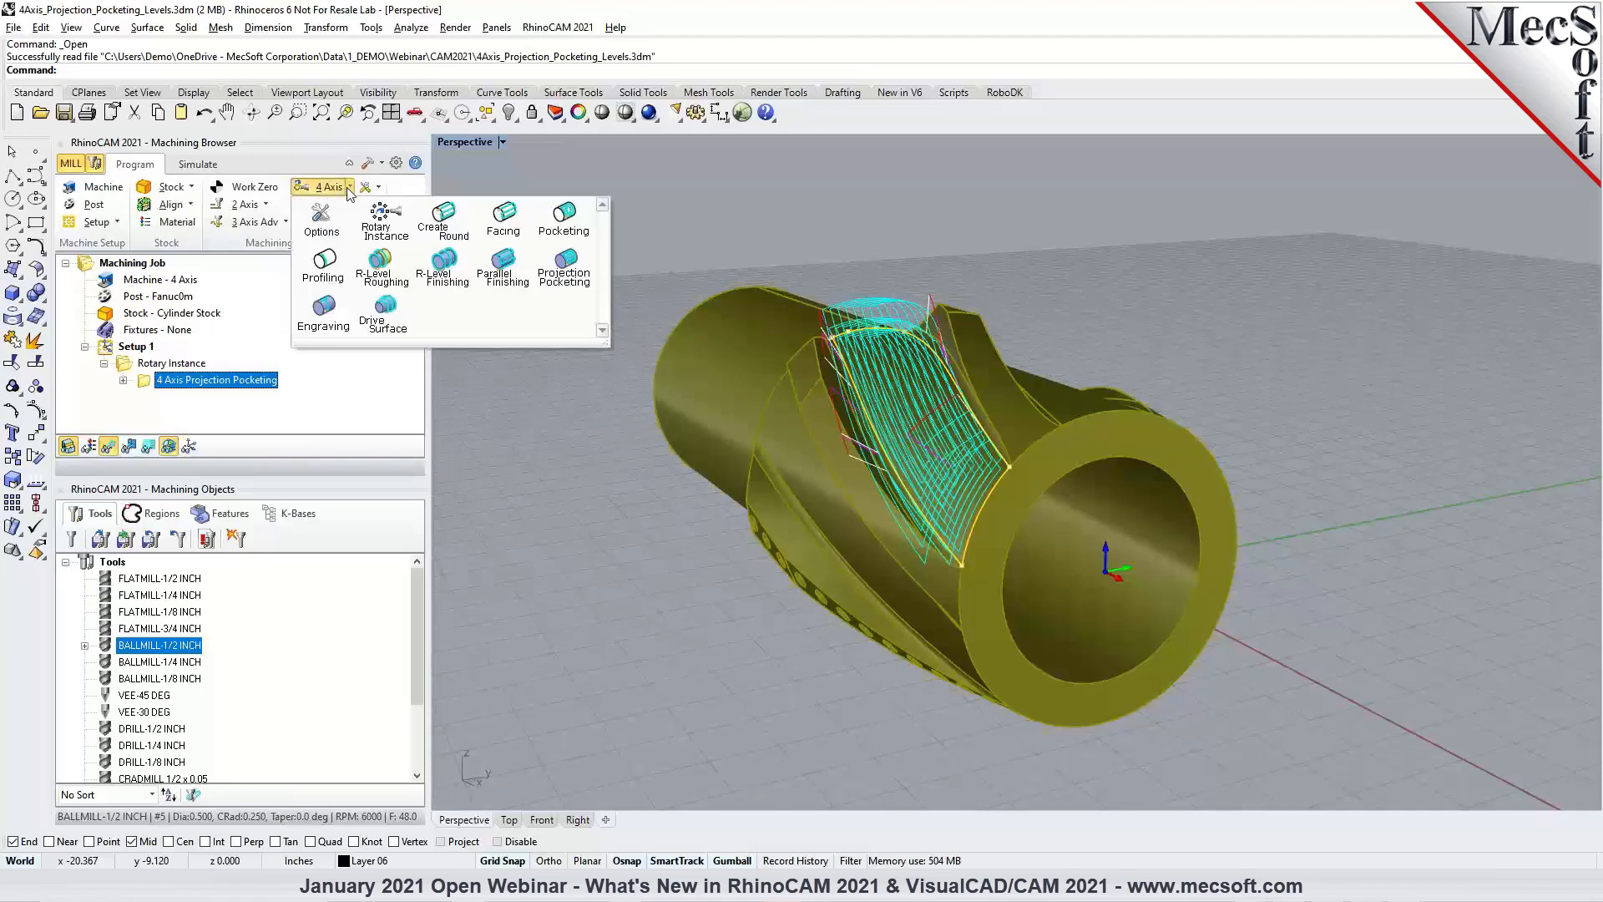
left_click(349, 189)
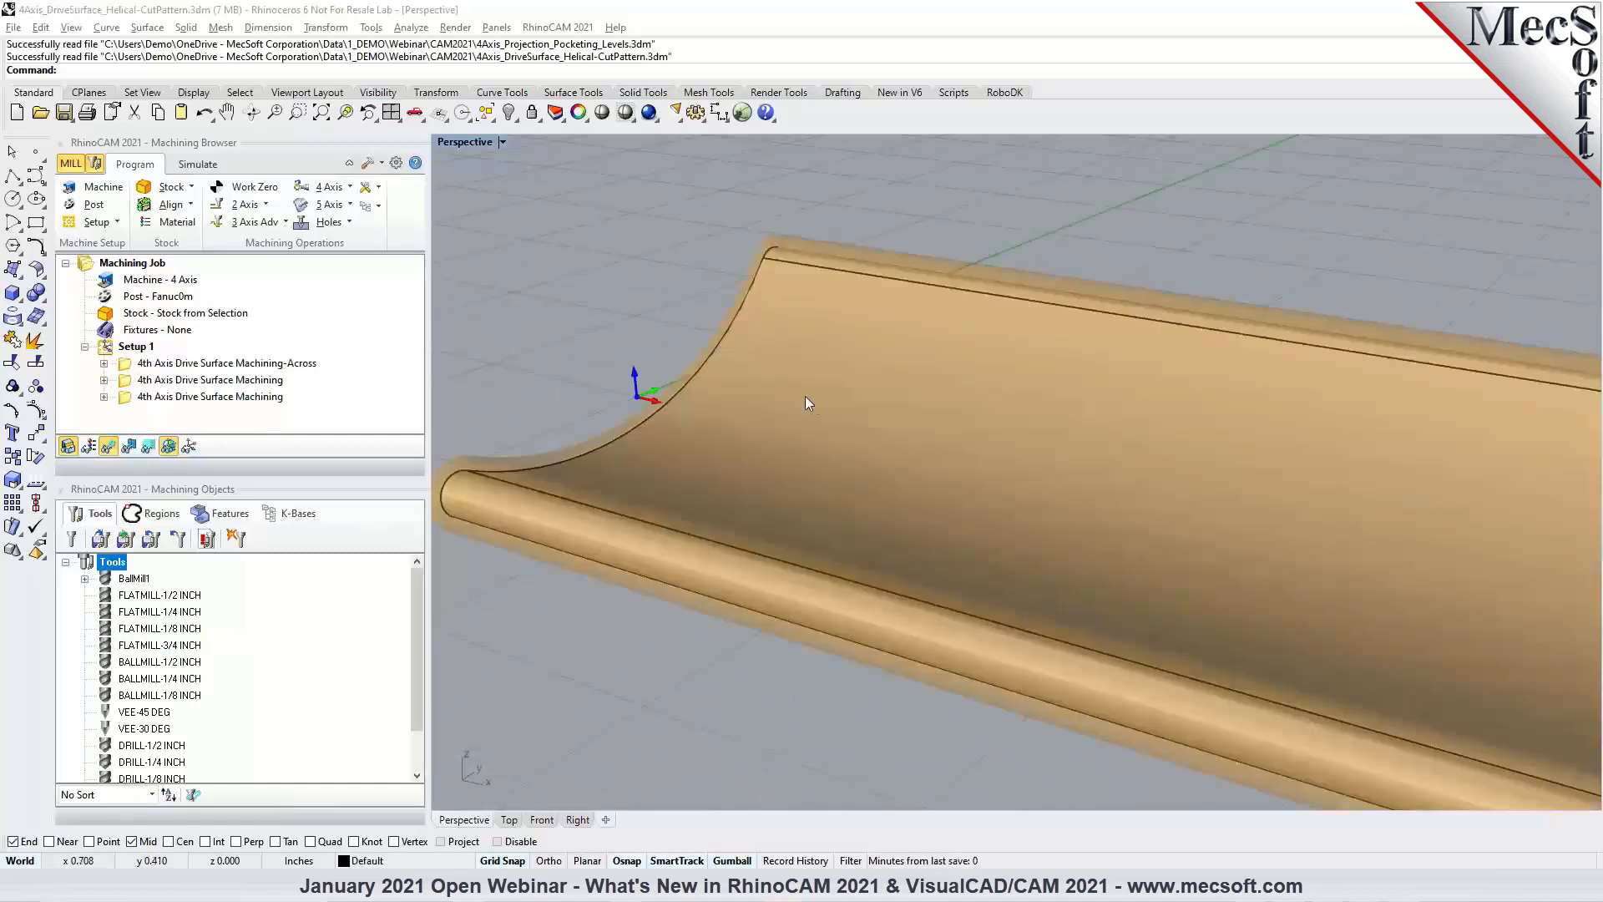
Display the toolpath of the 4th Axis Drive Surface Machining-Across operation over the curved trough part.
right_click_drag(805, 396, 726, 429)
right_click_drag(994, 433, 1054, 422)
left_click(238, 363)
scroll(765, 369, "up", 3)
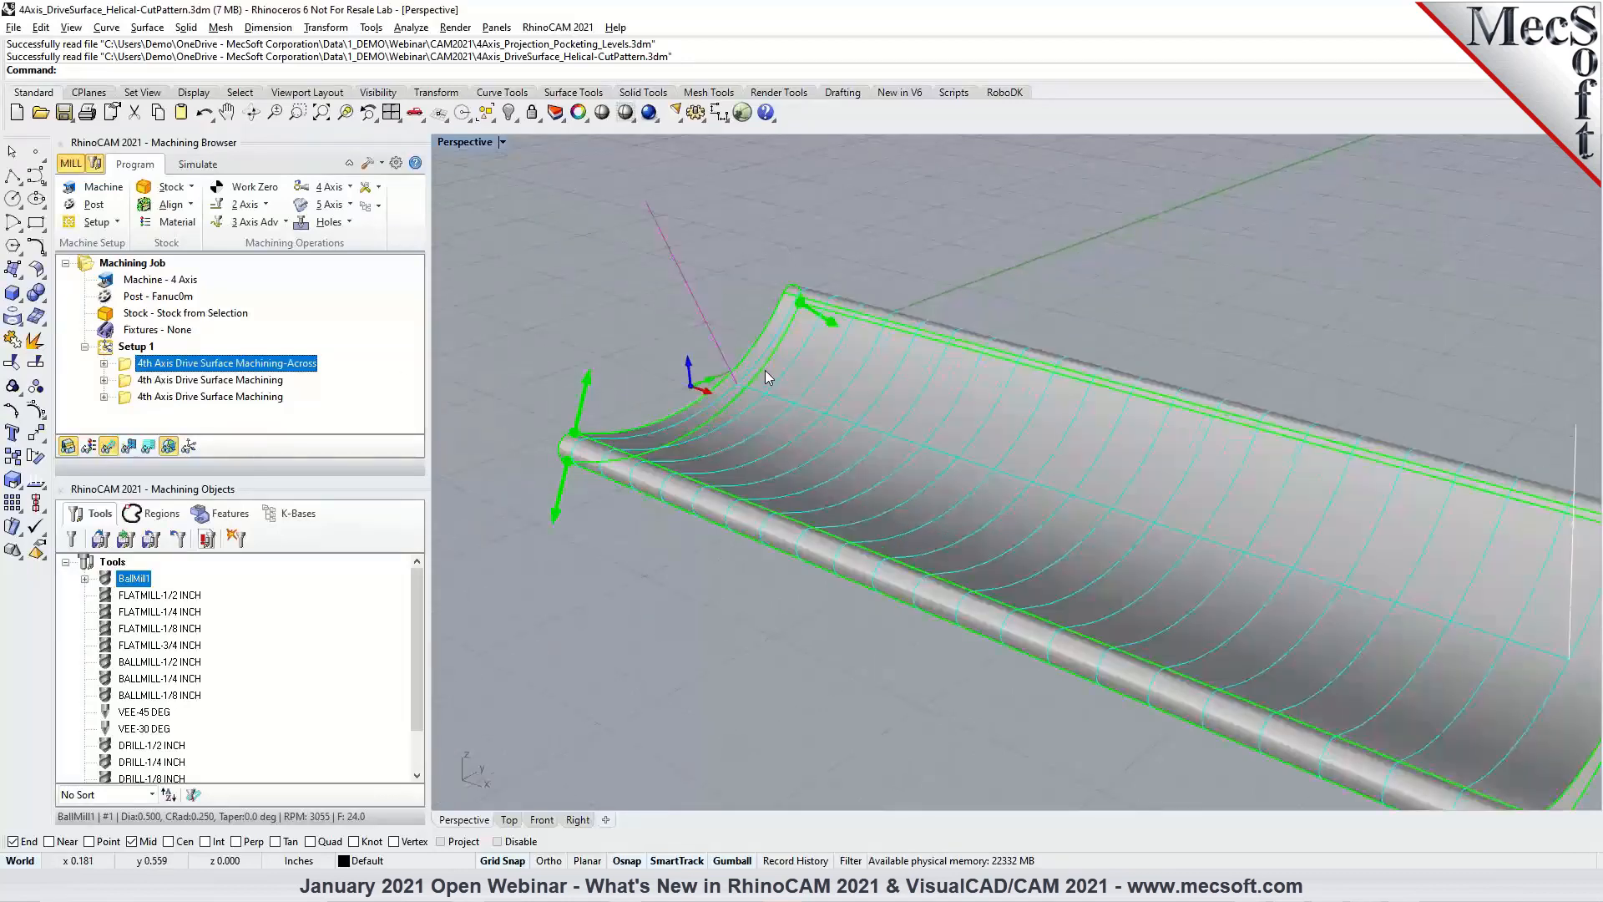
Review the cut pattern in the Across operation's cut parameters, leave them without saving, and inspect its toolpath up close on the trough.
double_click(135, 370)
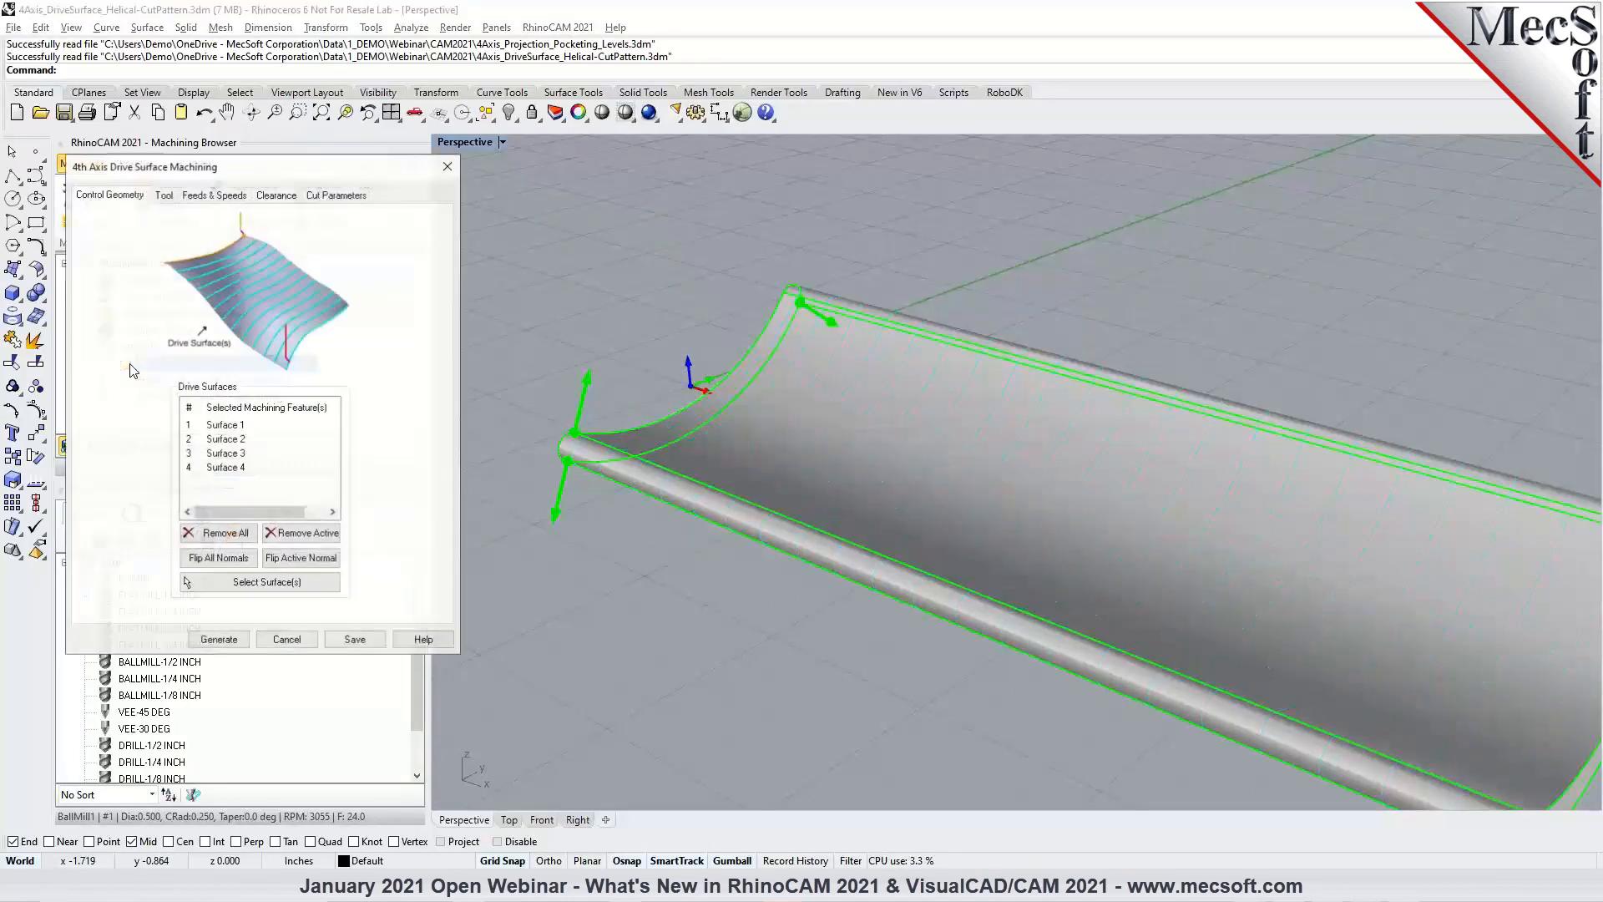
left_click(324, 195)
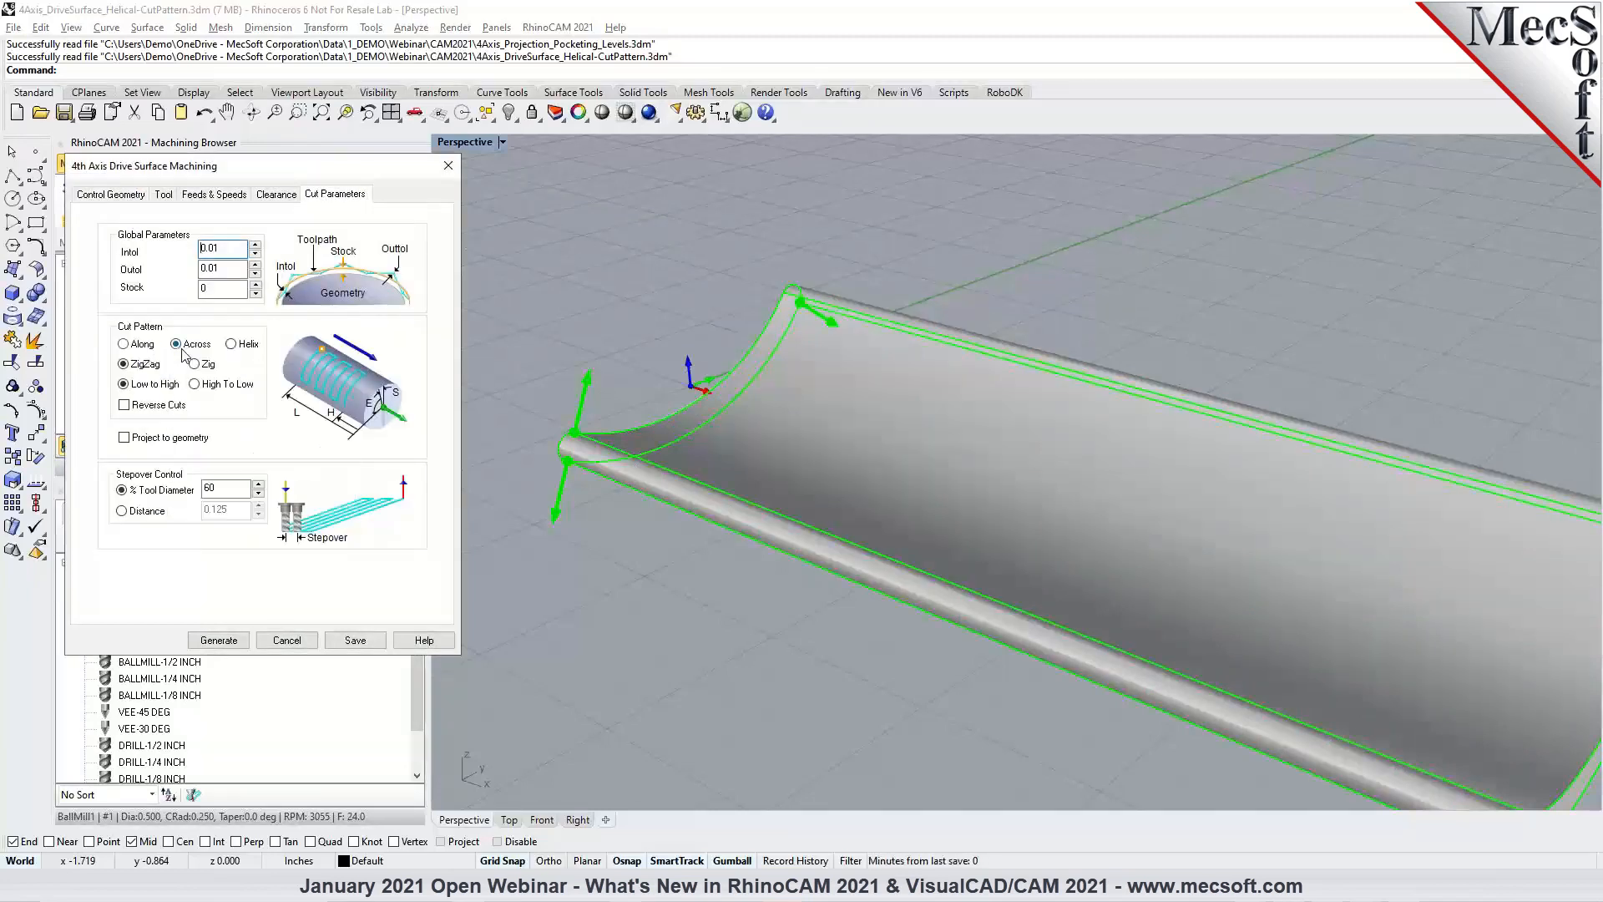
left_click(286, 641)
scroll(766, 406, "up", 3)
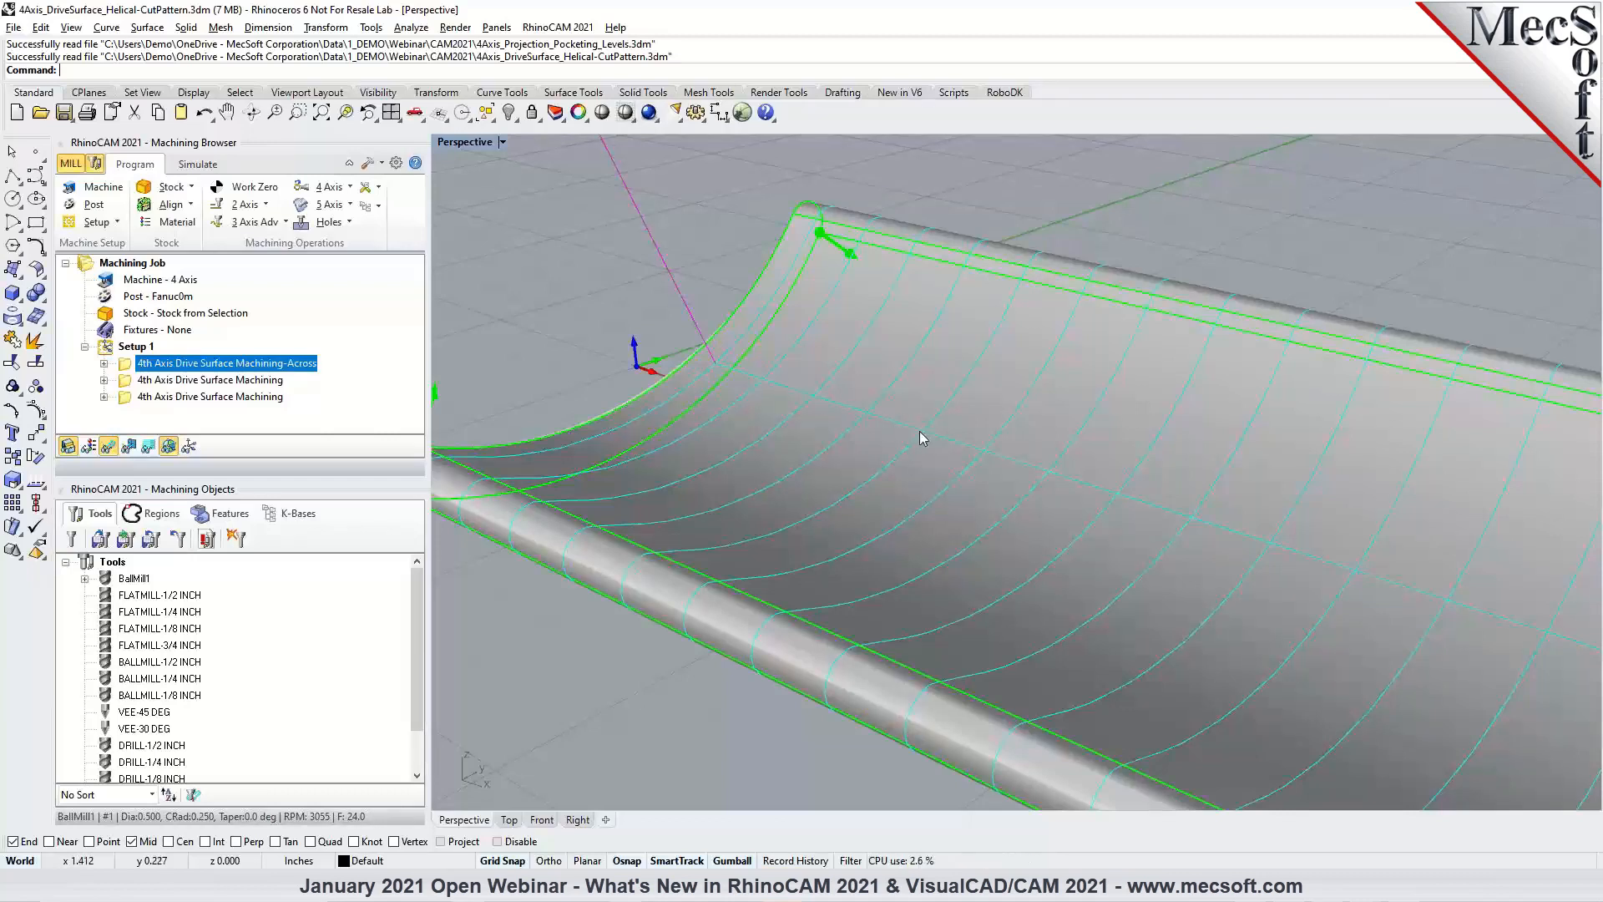
scroll(916, 434, "down", 2)
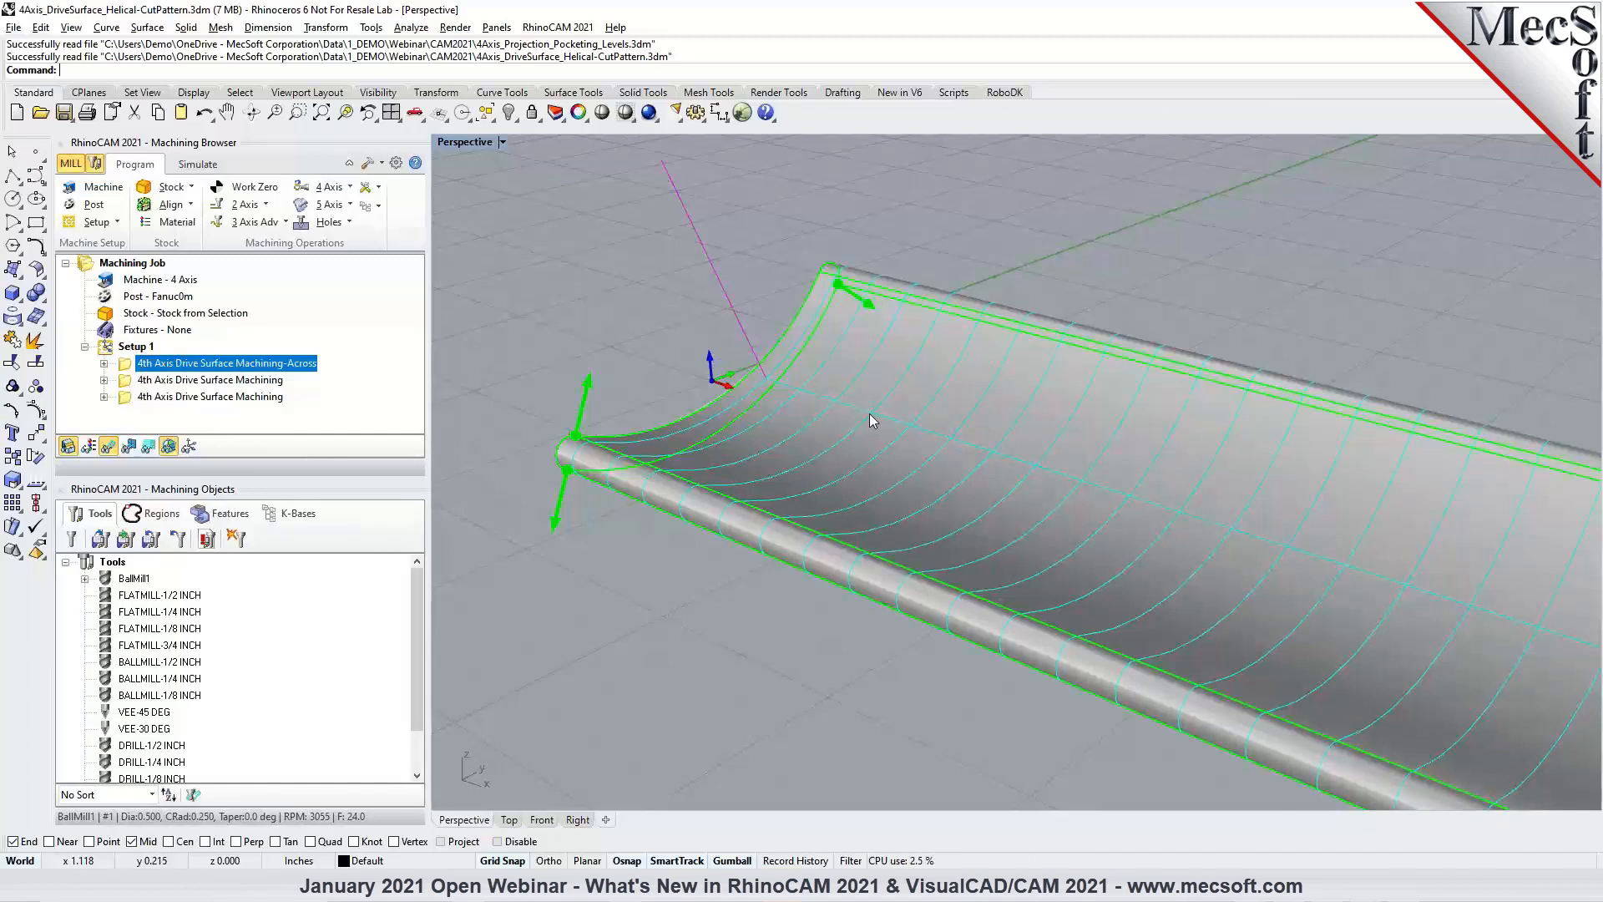
Examine the cut pattern options in the cut parameters of the second 4th Axis Drive Surface Machining operation.
left_click(130, 387)
double_click(129, 386)
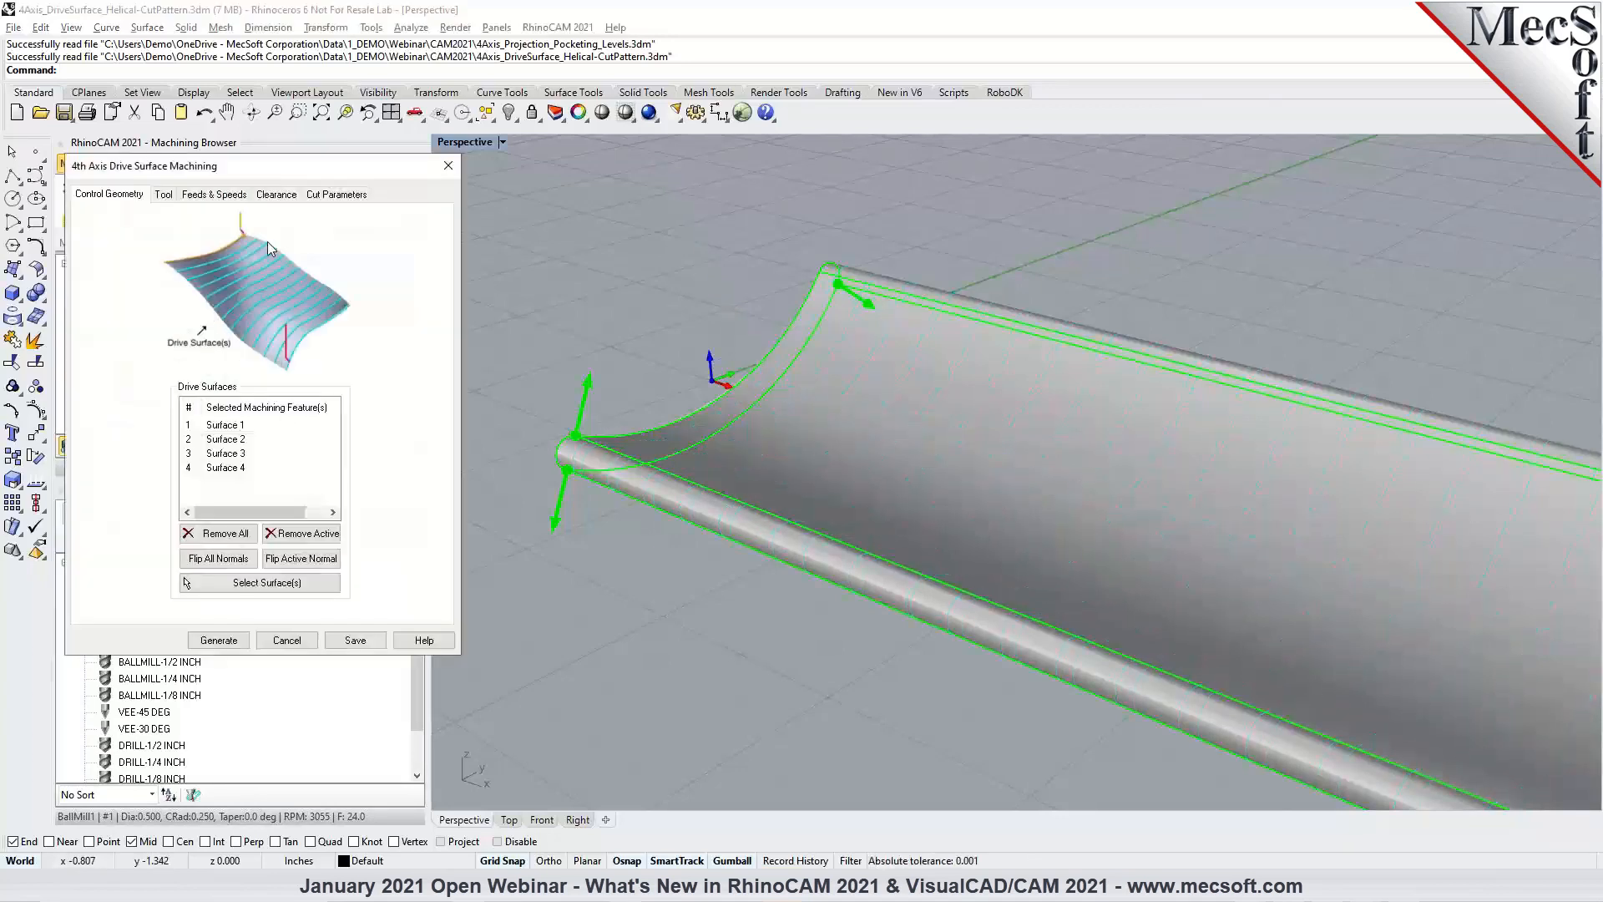
left_click(337, 194)
mouse_move(261, 351)
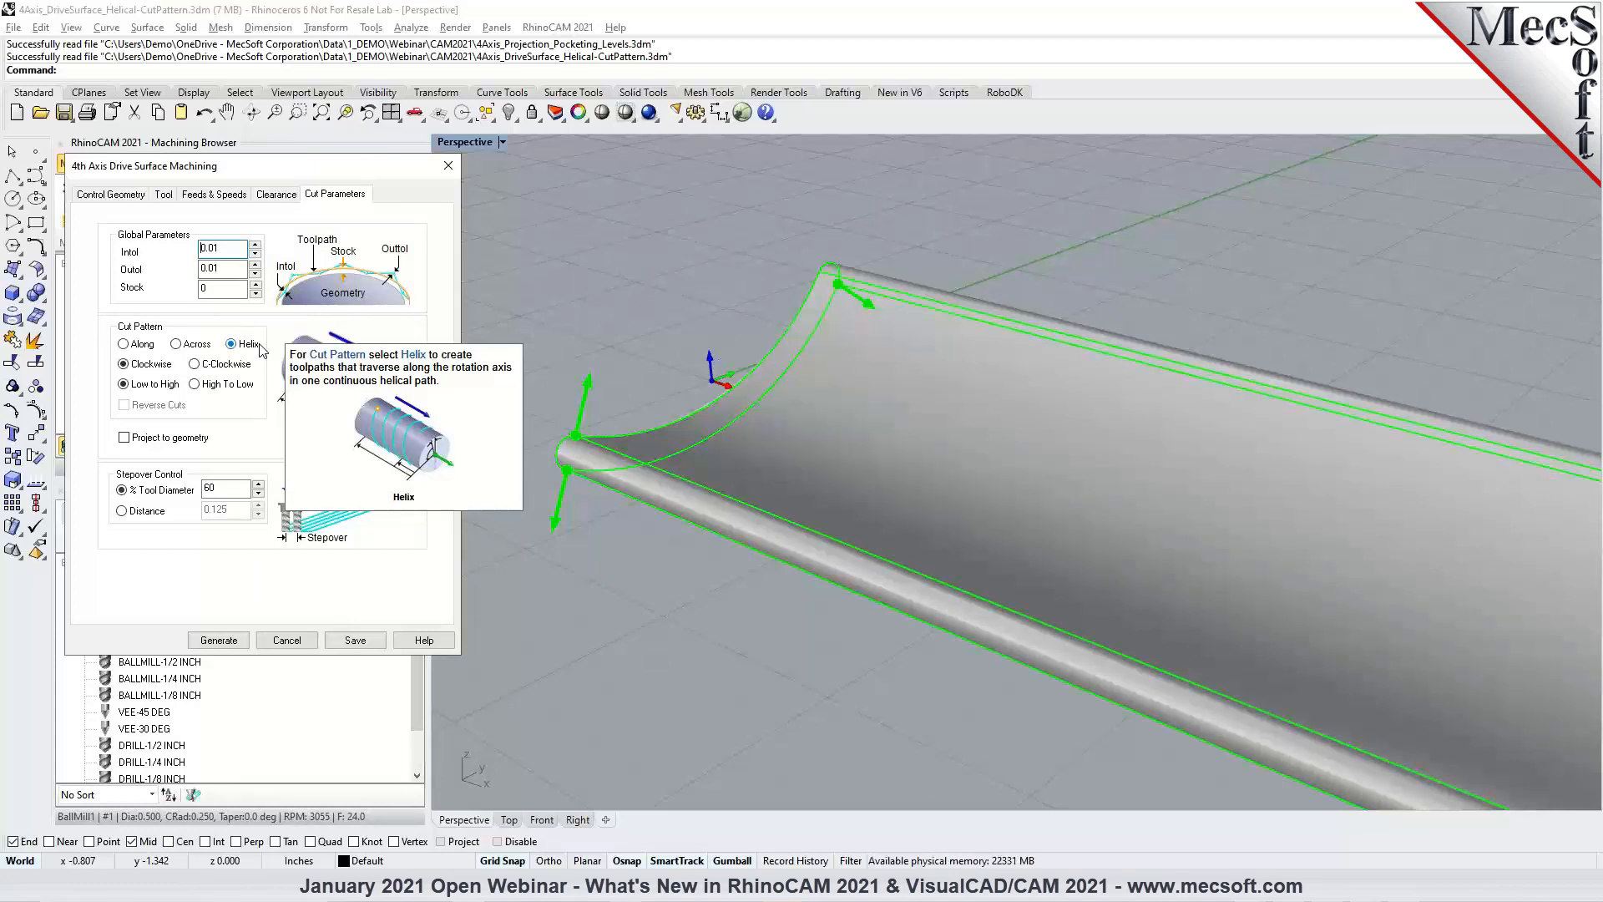
left_click(284, 640)
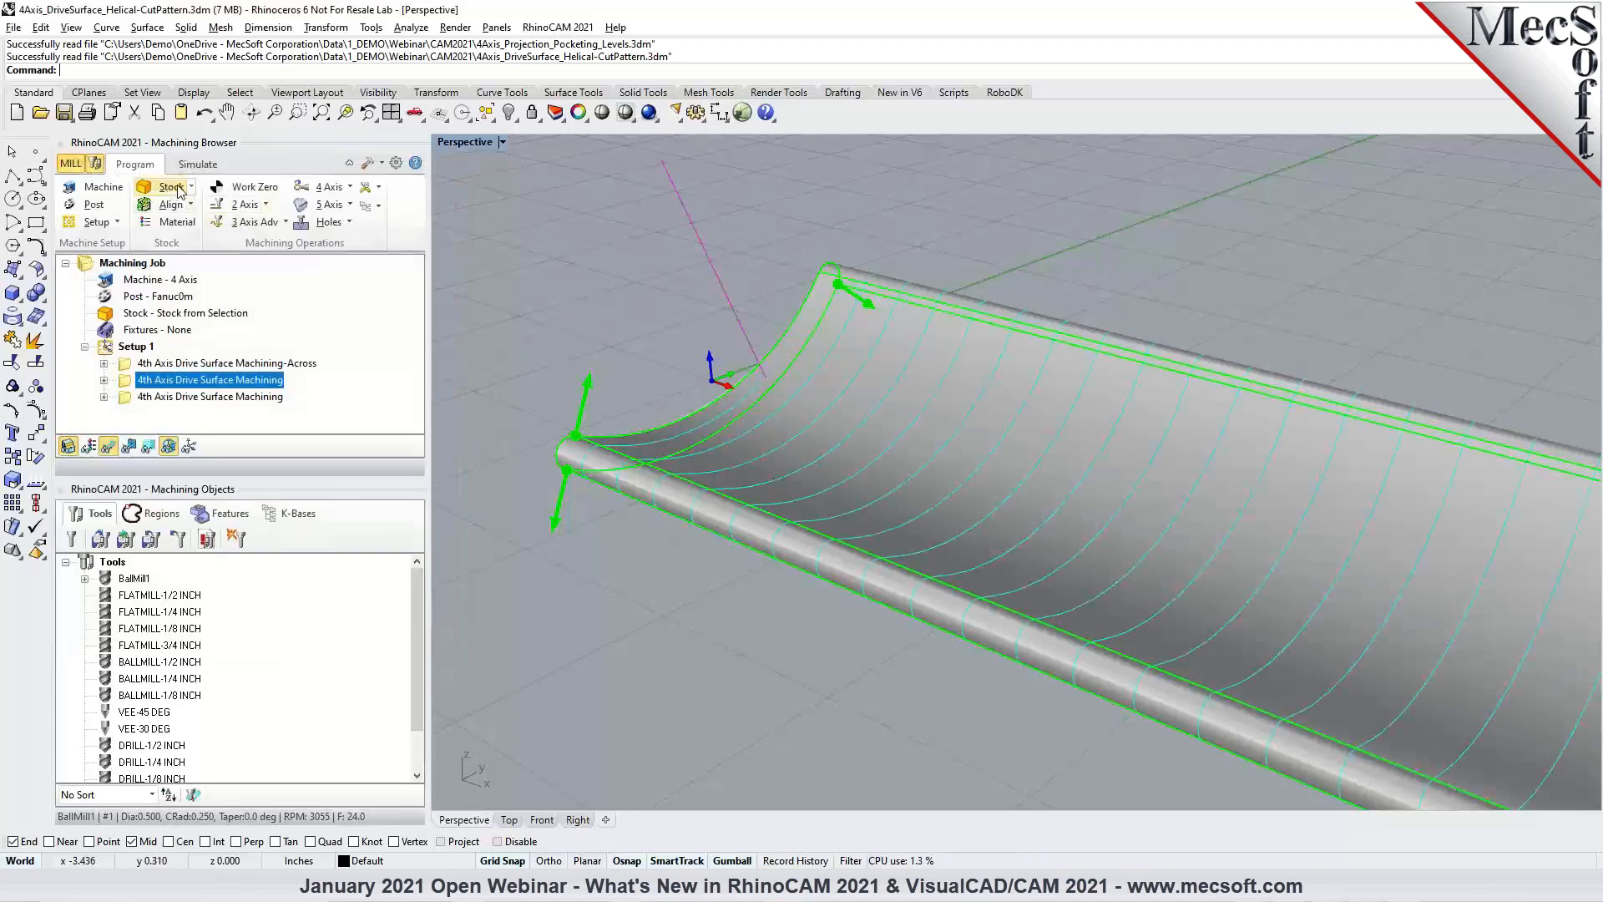
Simulate the second 4th Axis Drive Surface Machining operation at the slowest simulation speed.
scroll(608, 413, "down", 4)
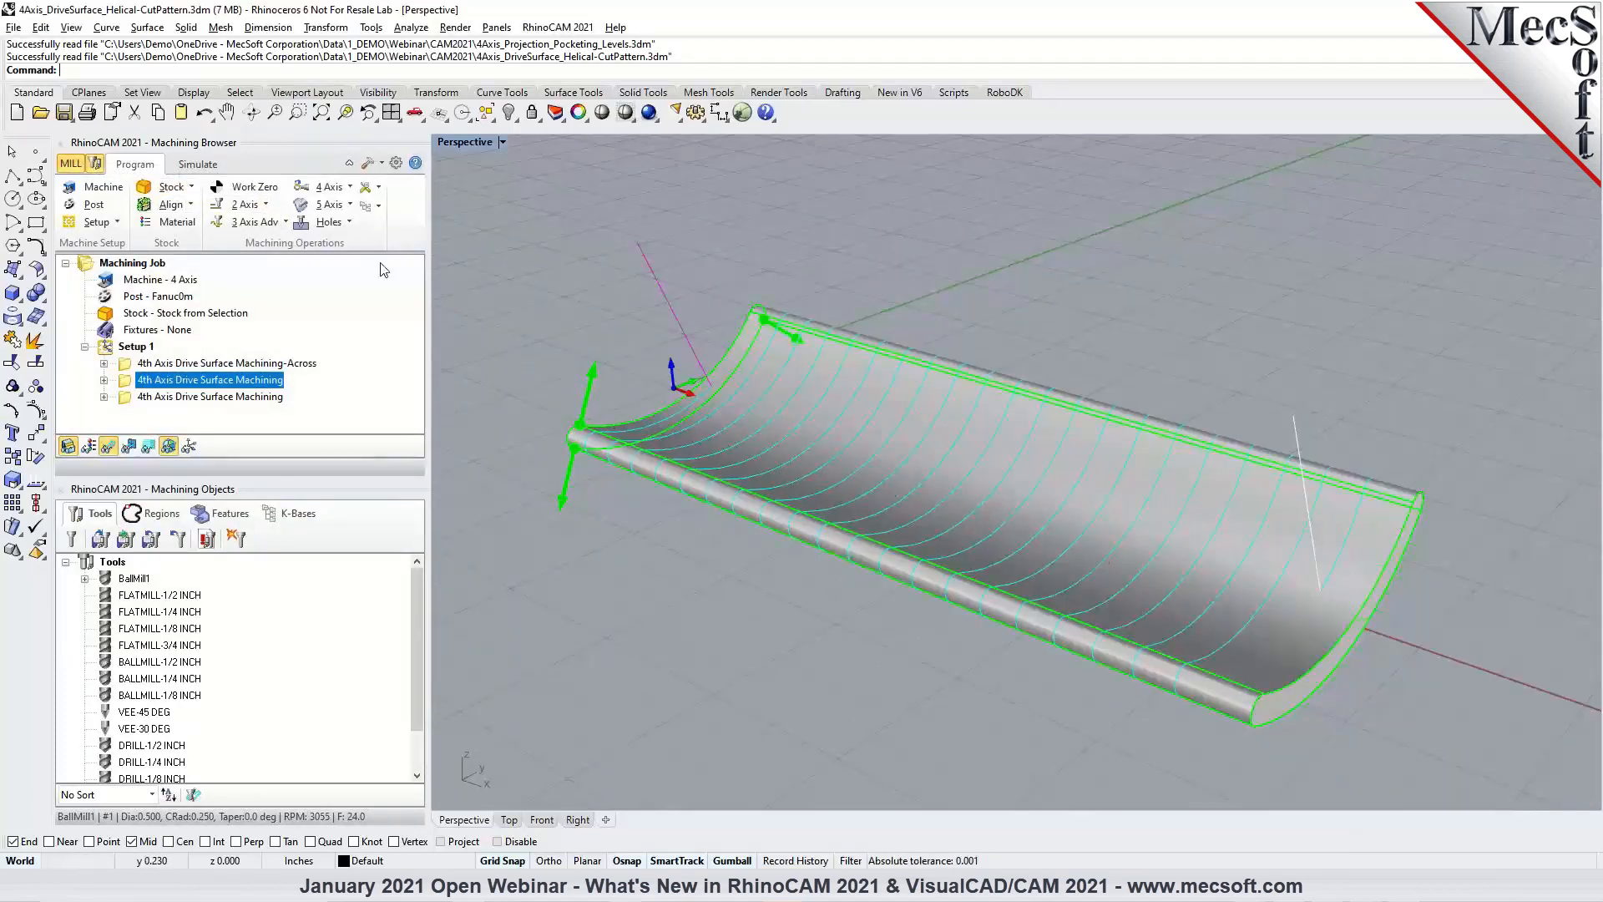
left_click(209, 167)
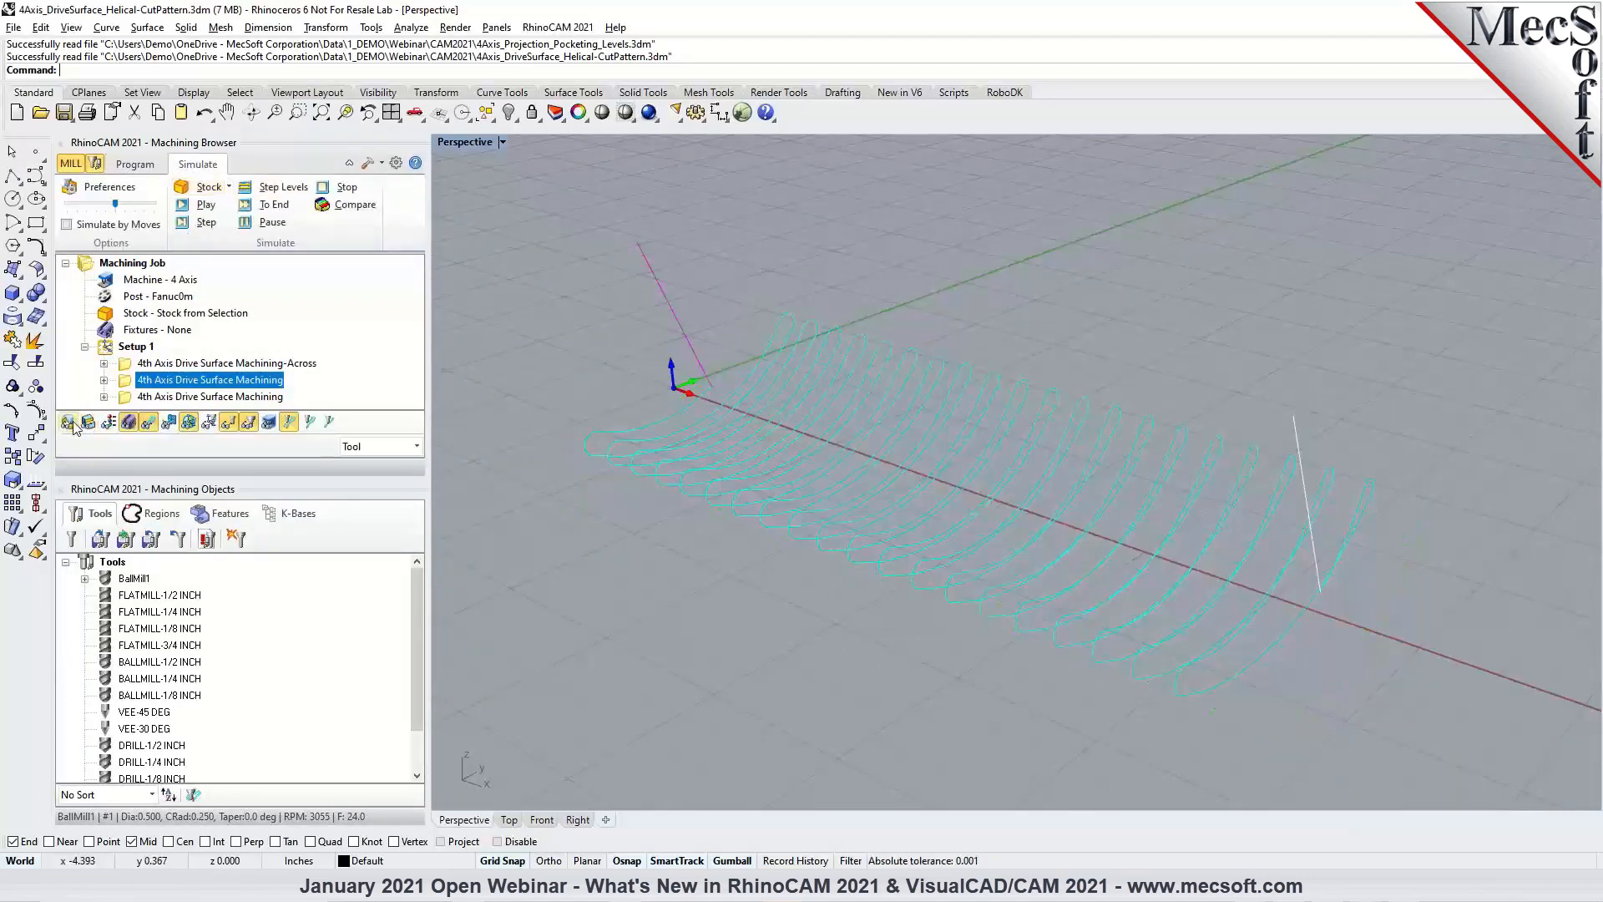
left_click_drag(114, 204, 69, 207)
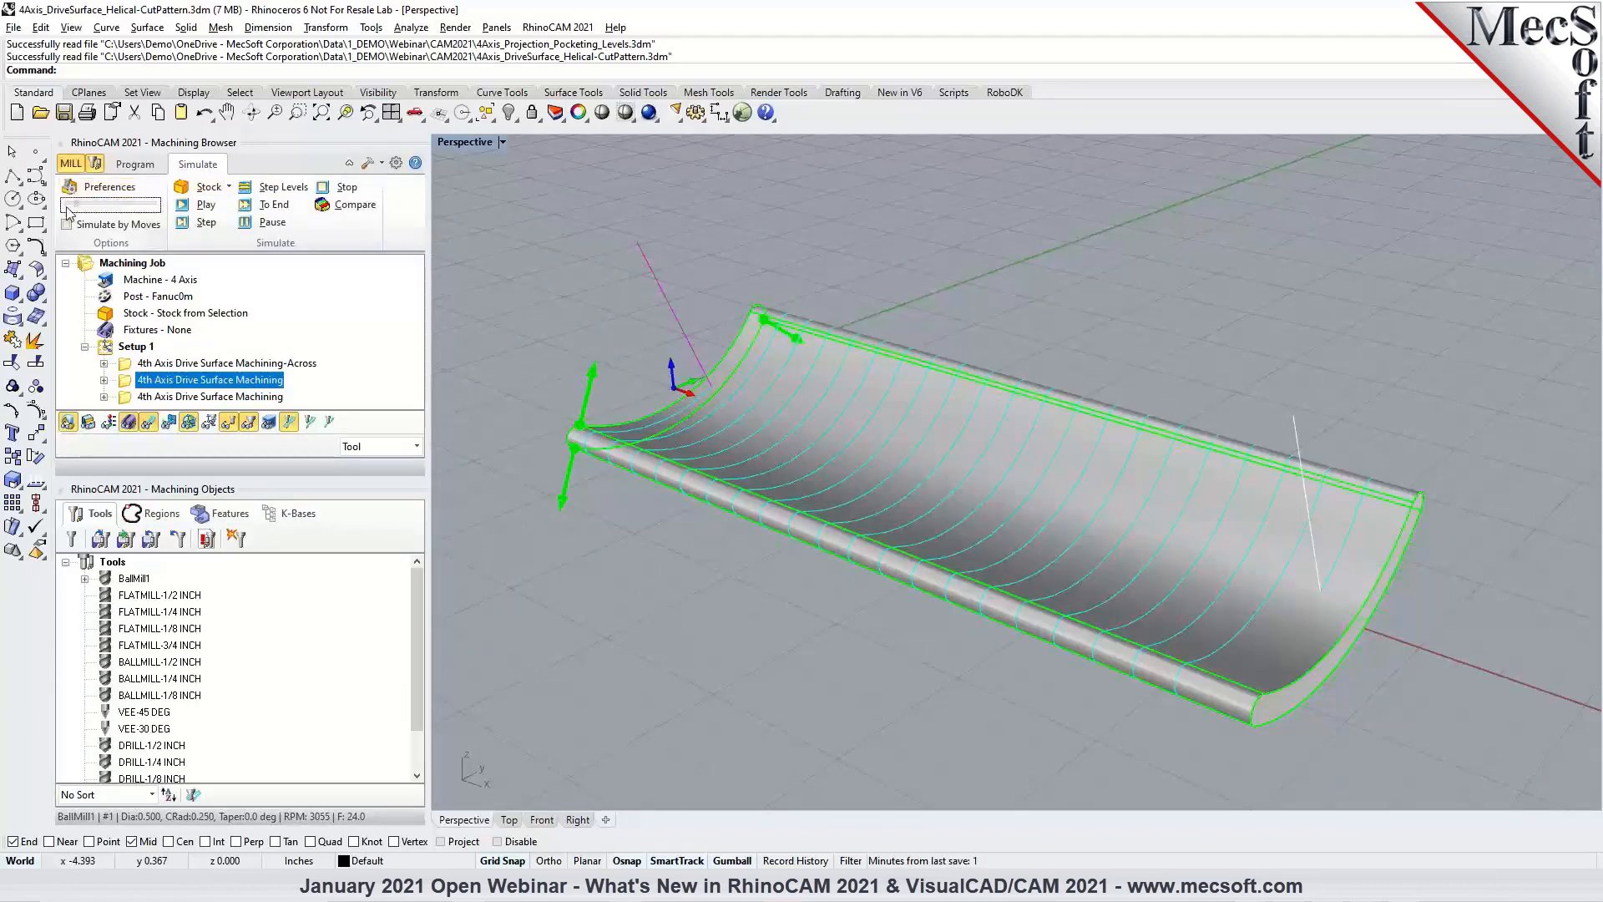
left_click(188, 209)
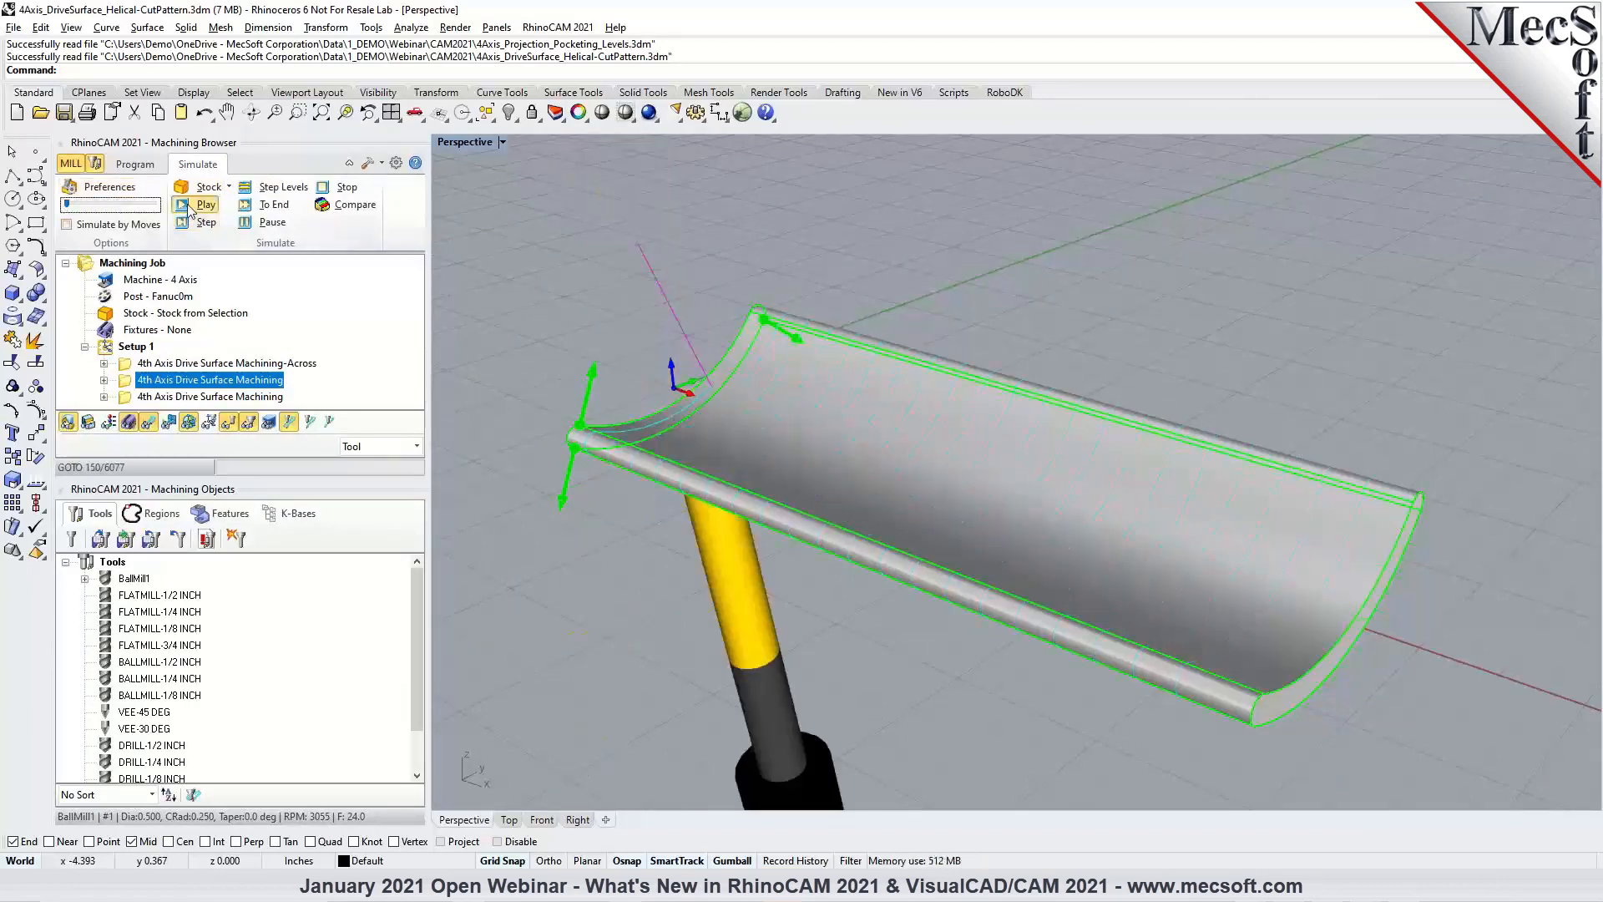
scroll(544, 308, "up", 3)
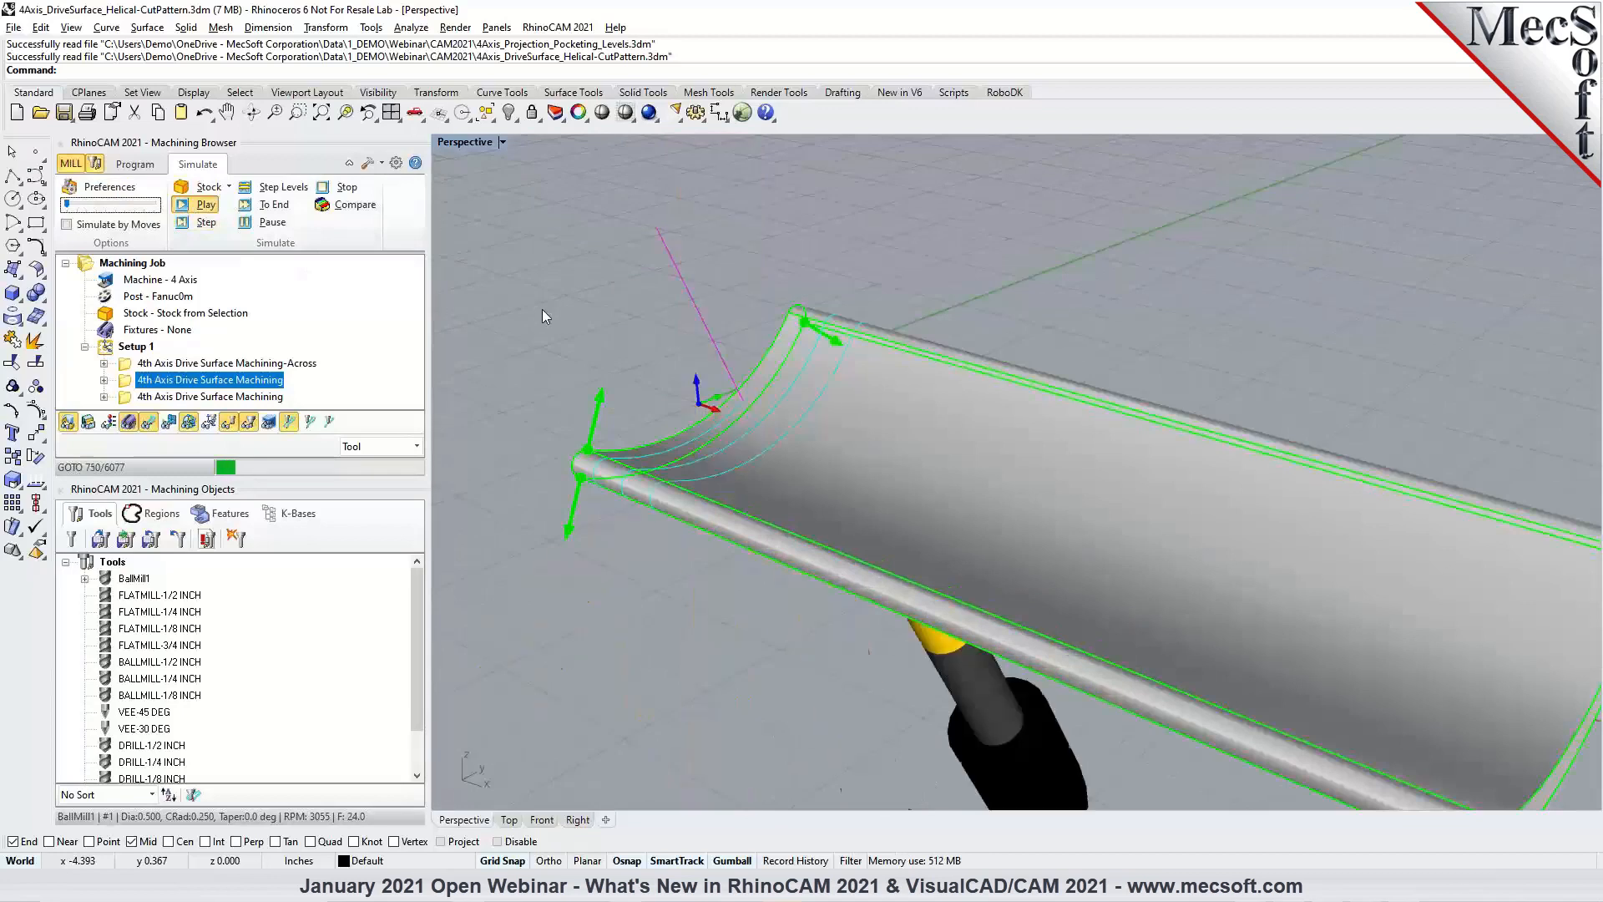
scroll(612, 358, "down", 2)
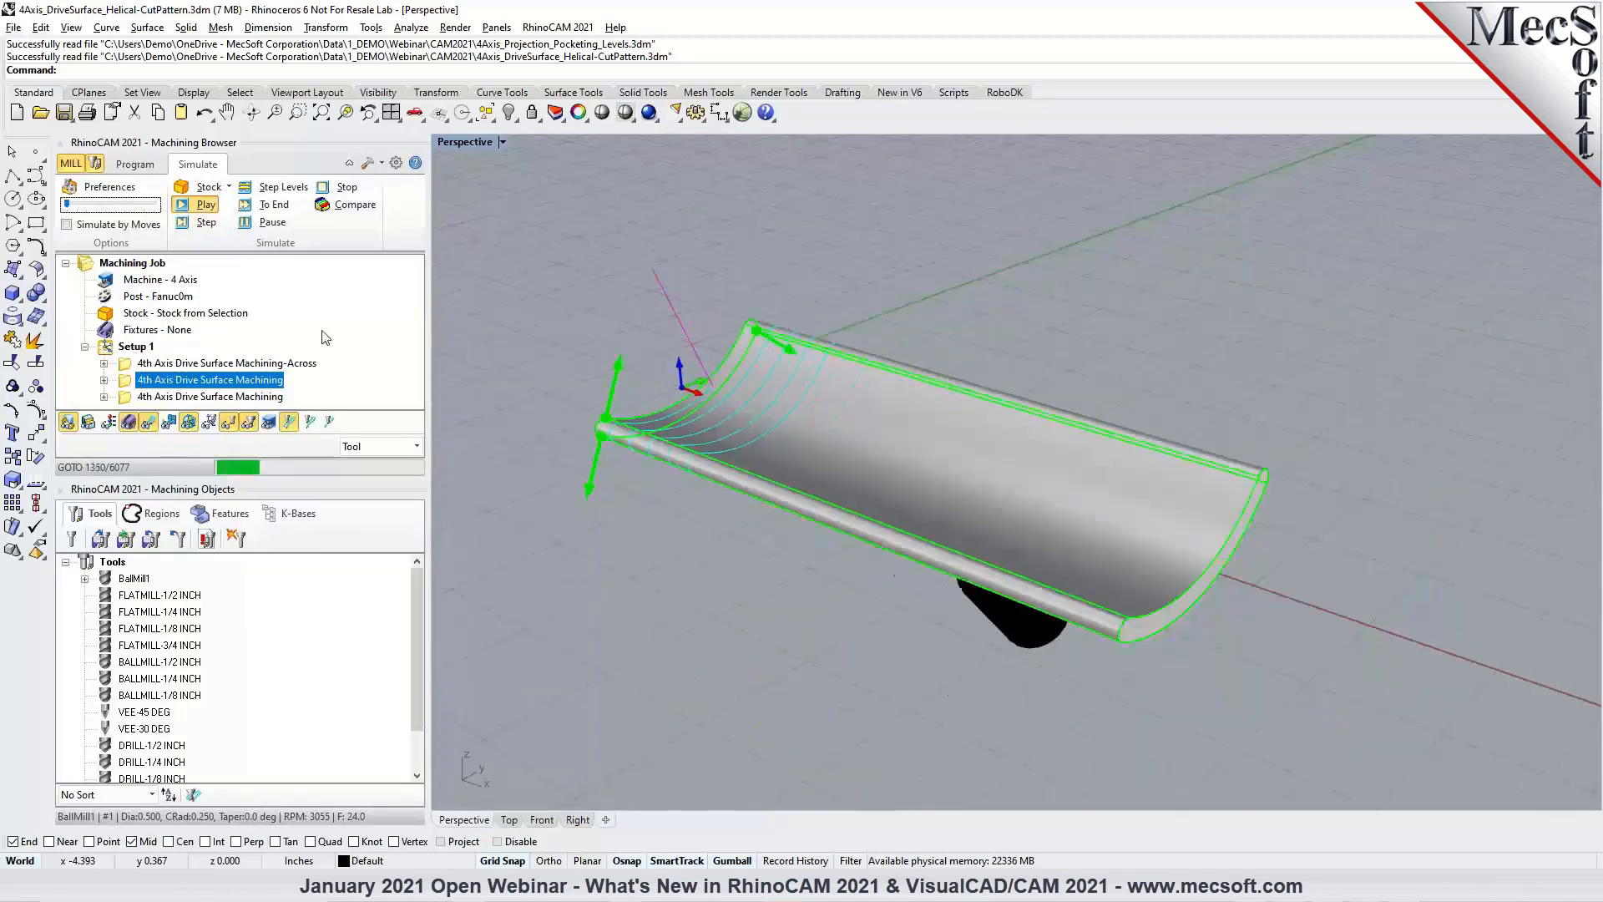
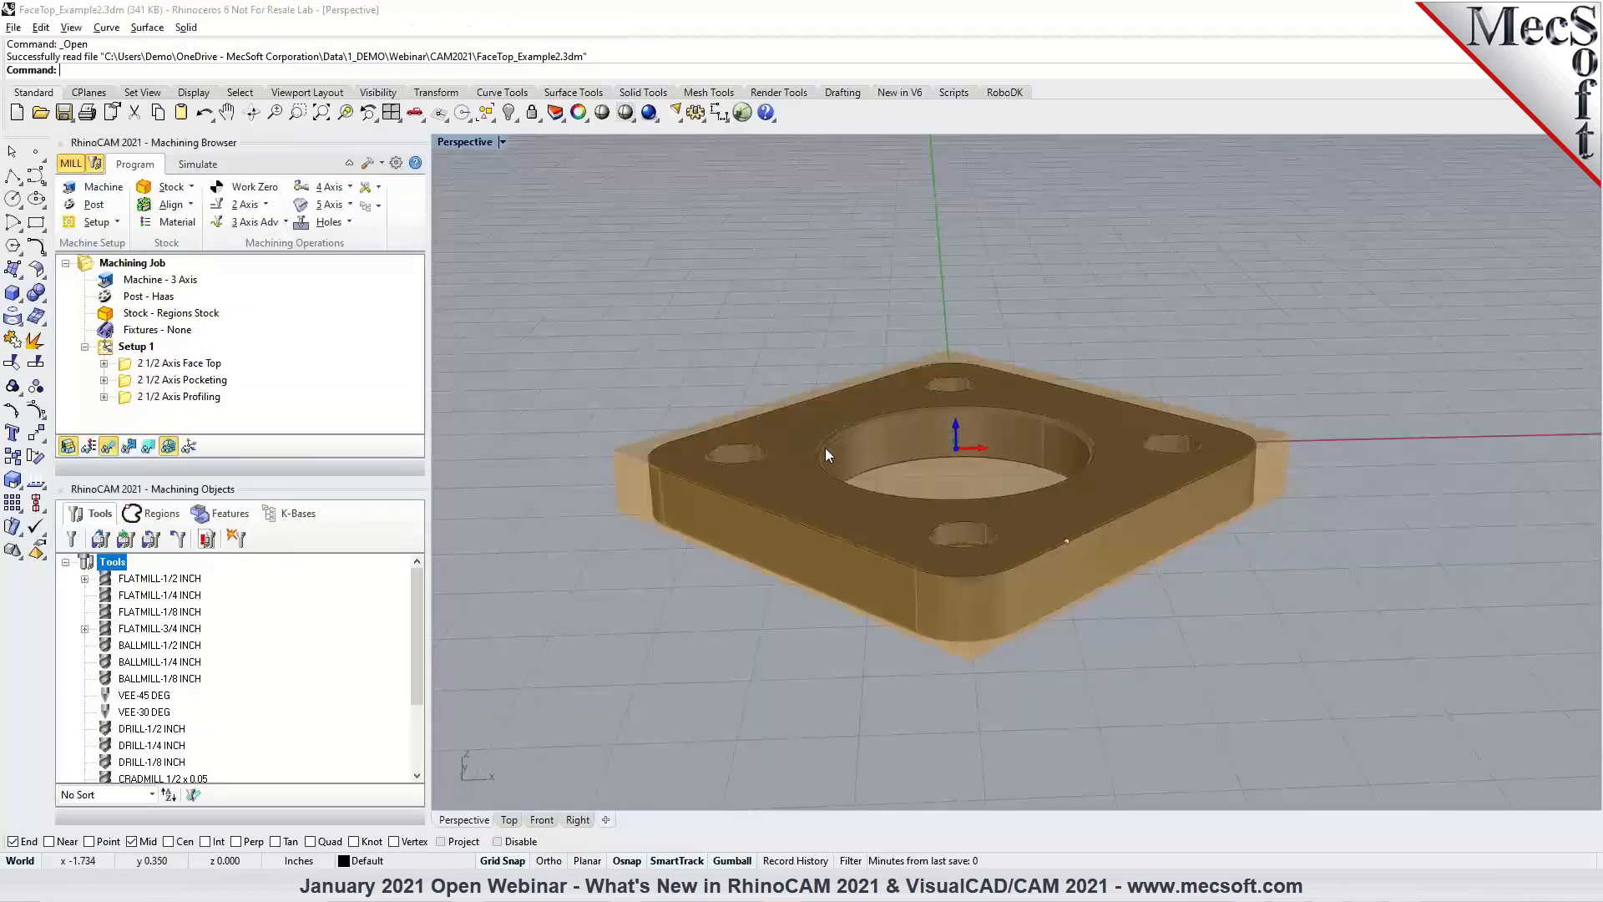
Clone the 2 1/2 Axis Profiling operation in Setup 1 of the flange plate job.
right_click_drag(839, 462, 789, 466)
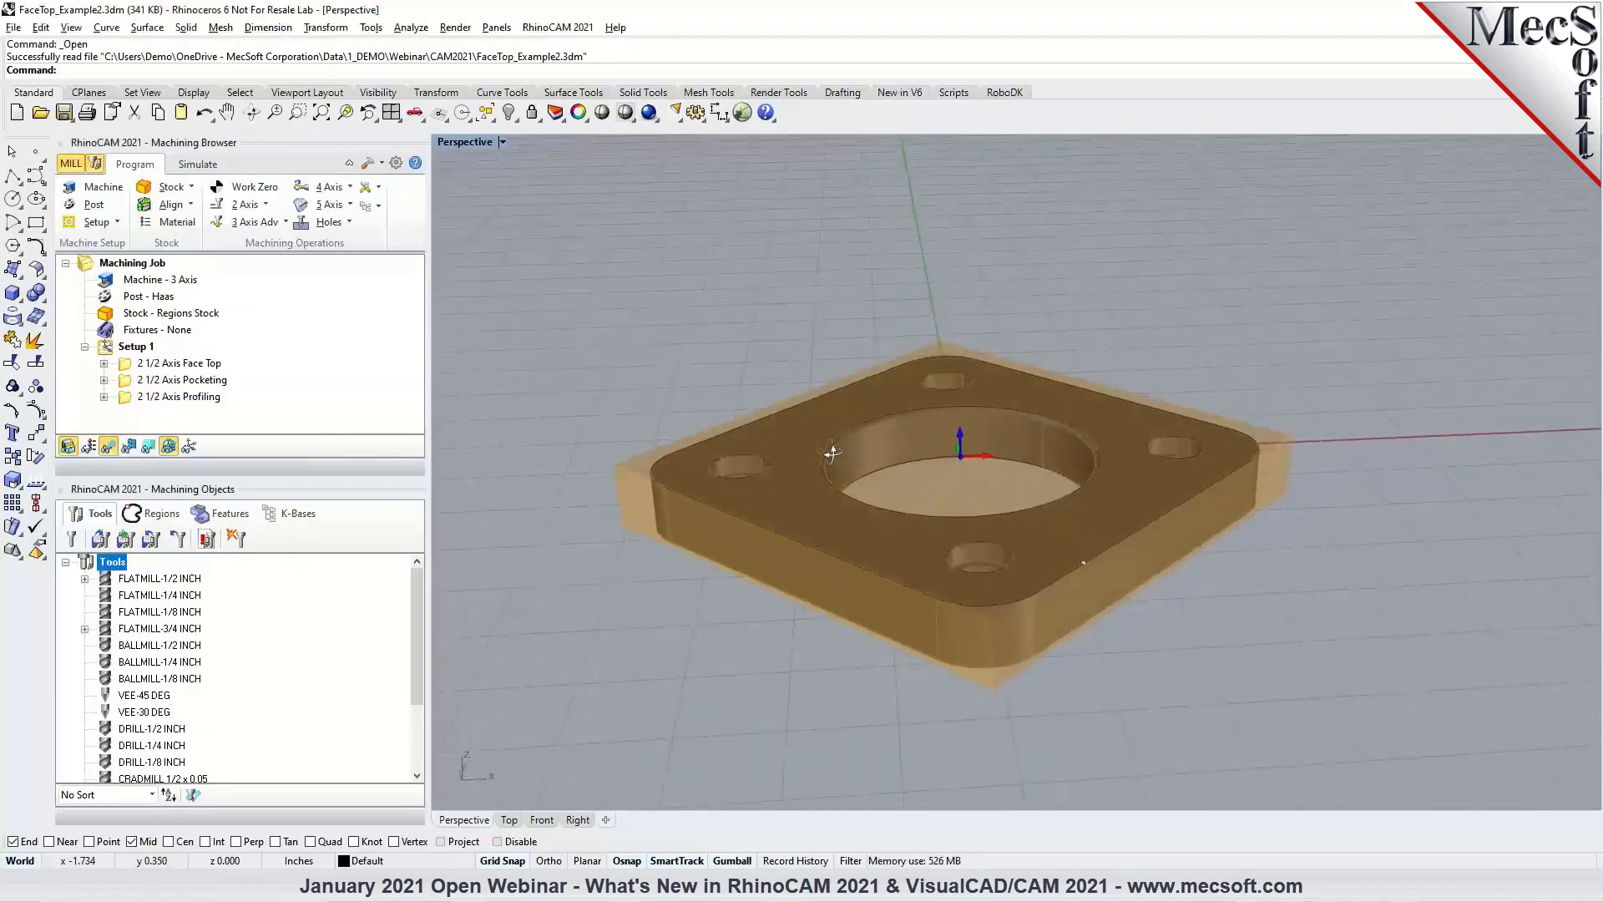
left_click(171, 398)
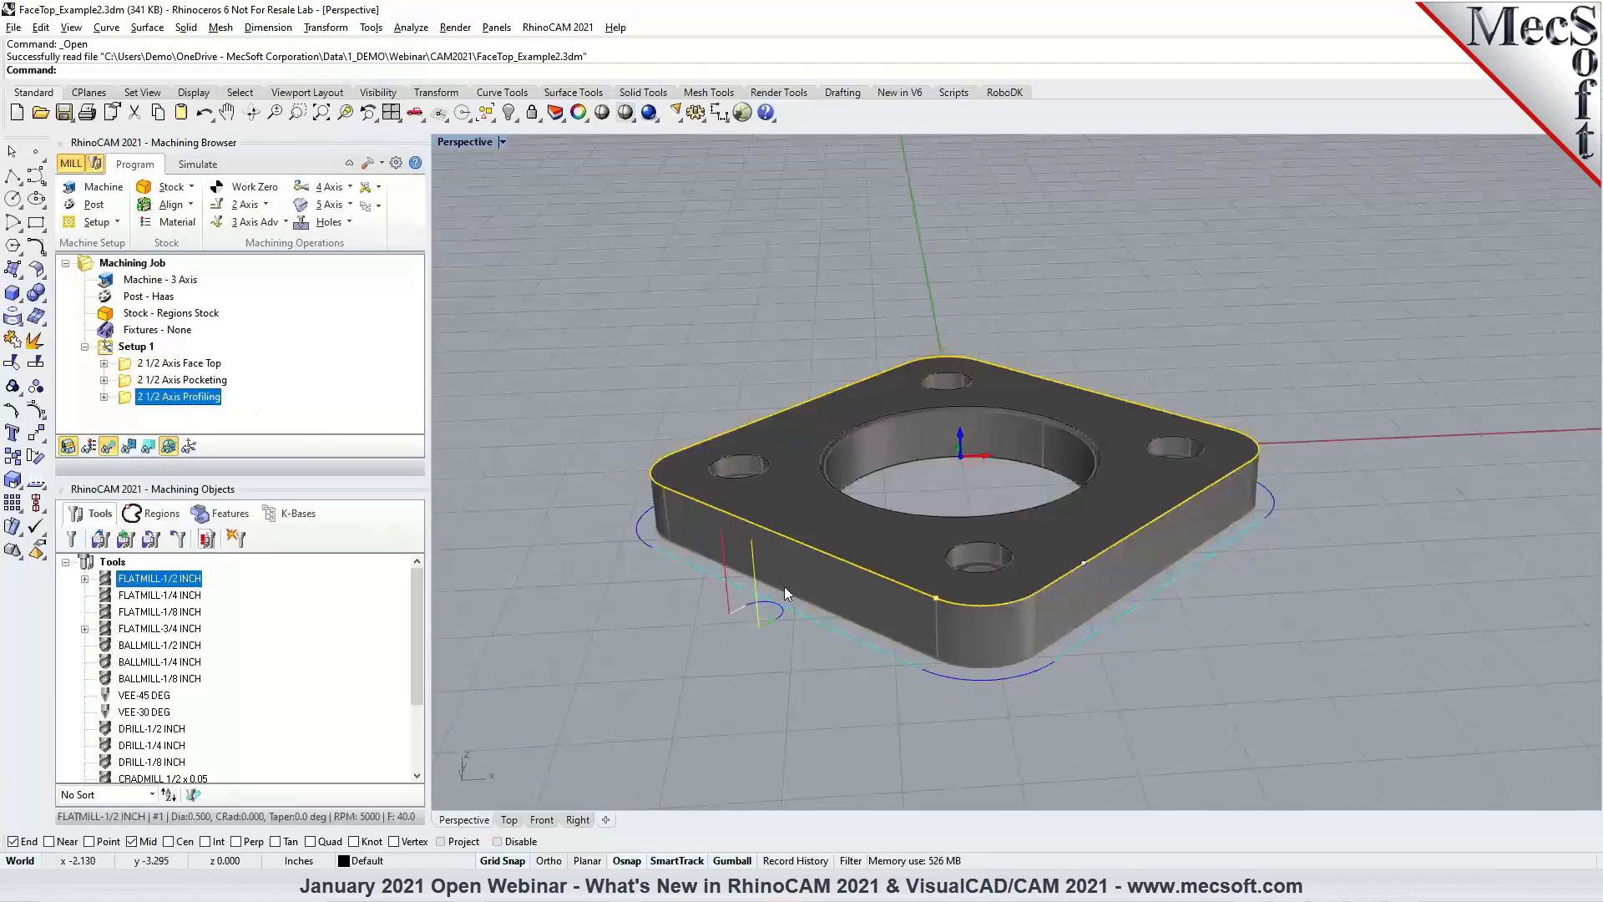
right_click(162, 400)
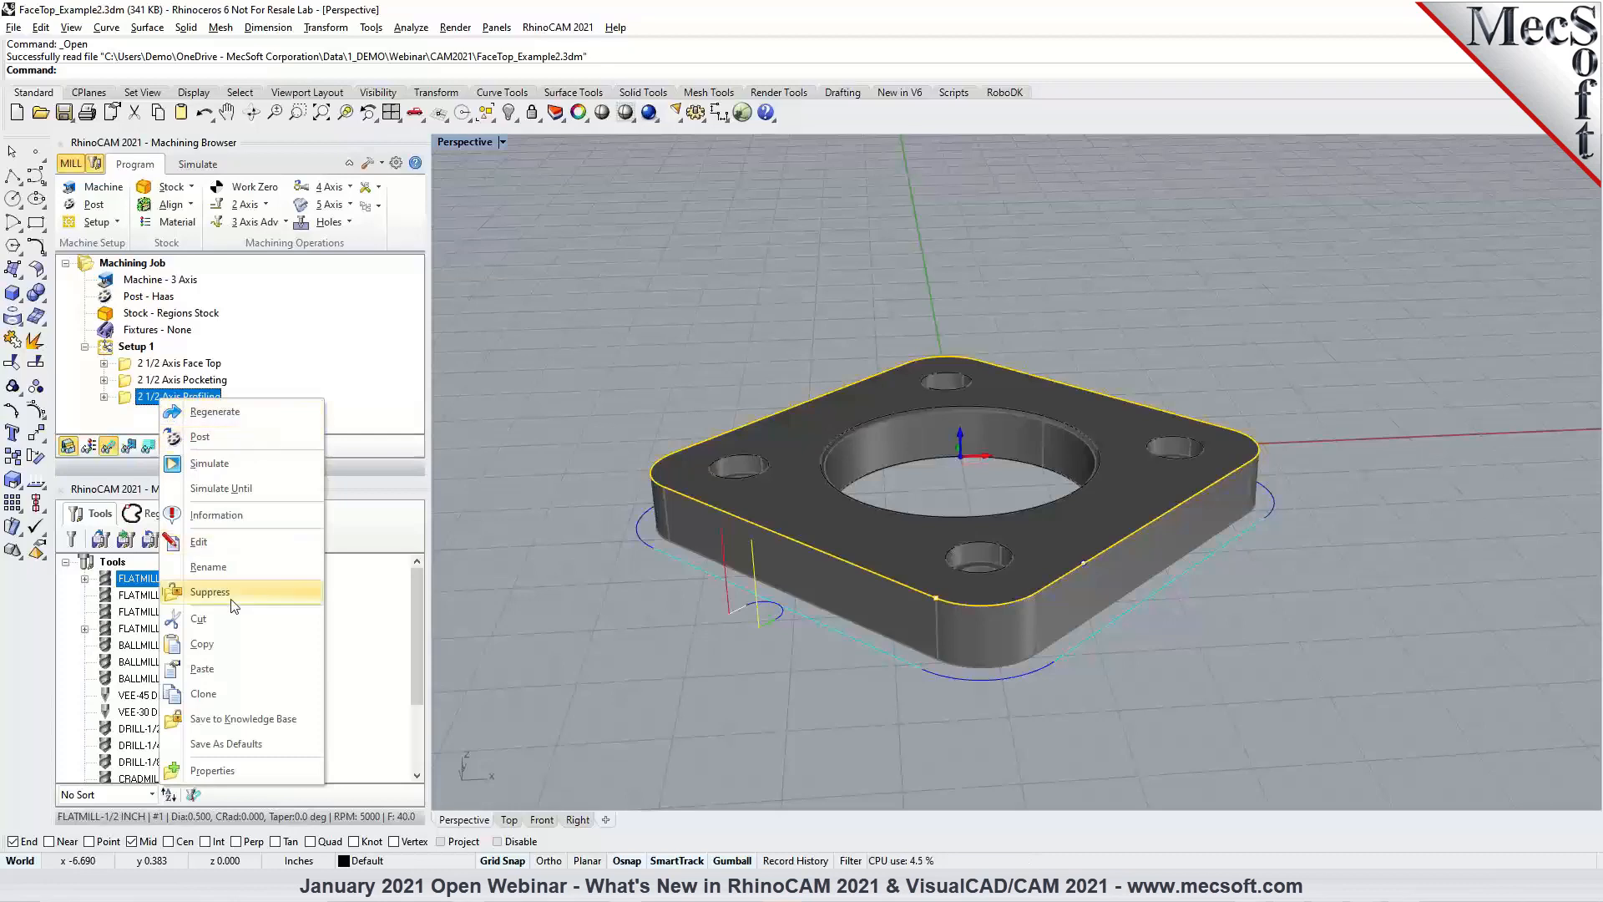
left_click(218, 704)
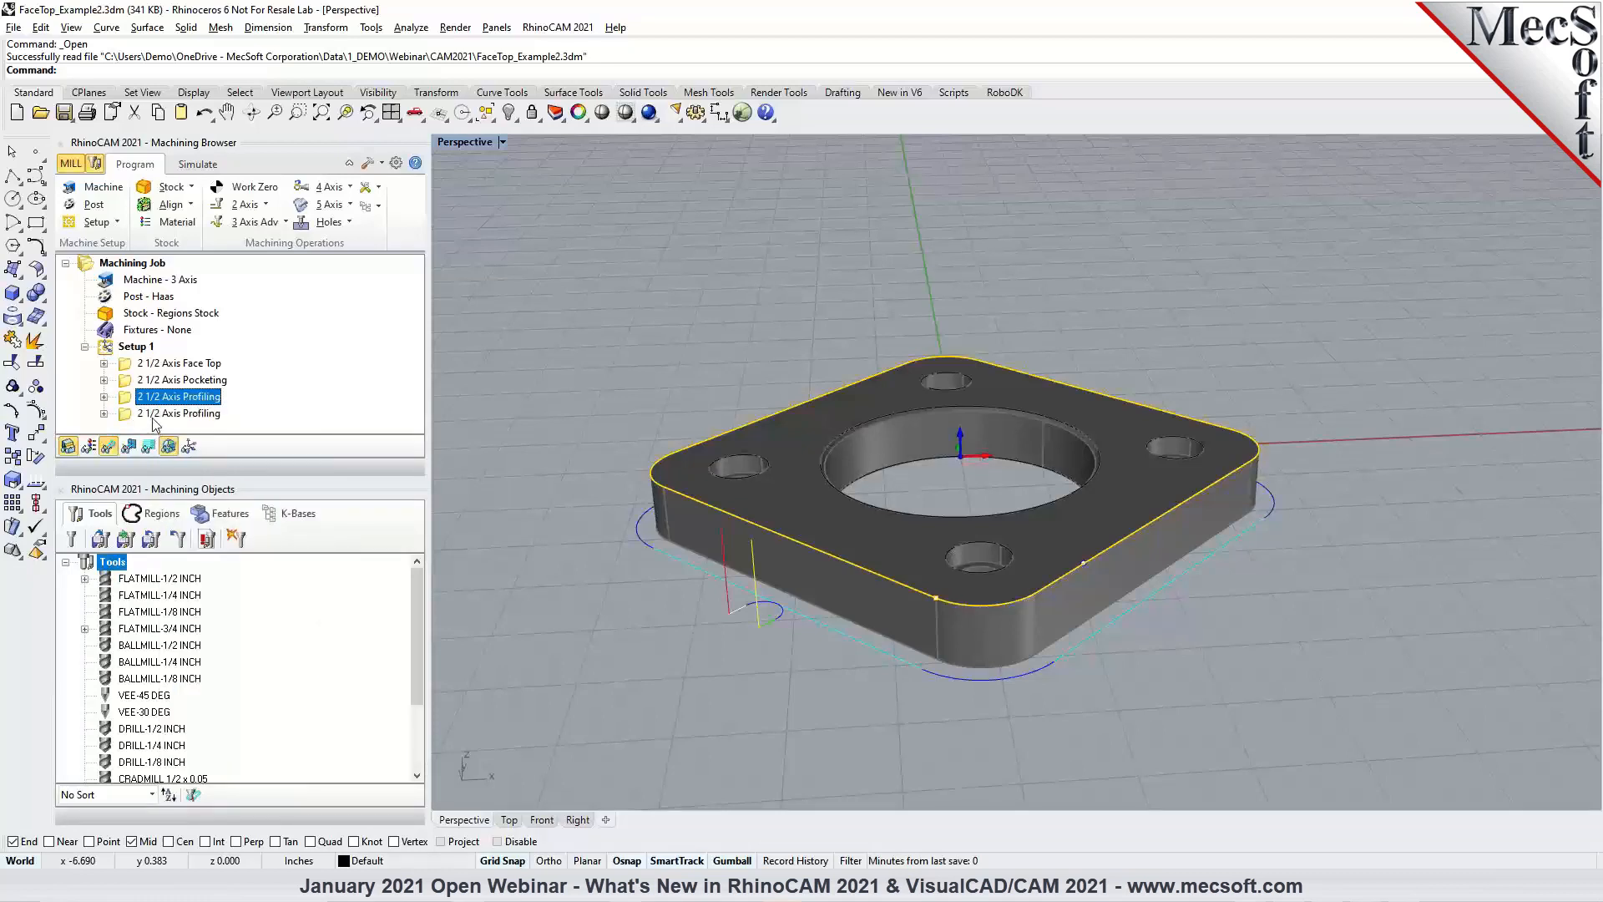
Collapse the Machining Objects browser and clone the last 2 1/2 Axis Profiling operation once more.
left_click(61, 489)
left_click(174, 398)
left_click(174, 417)
right_click(174, 419)
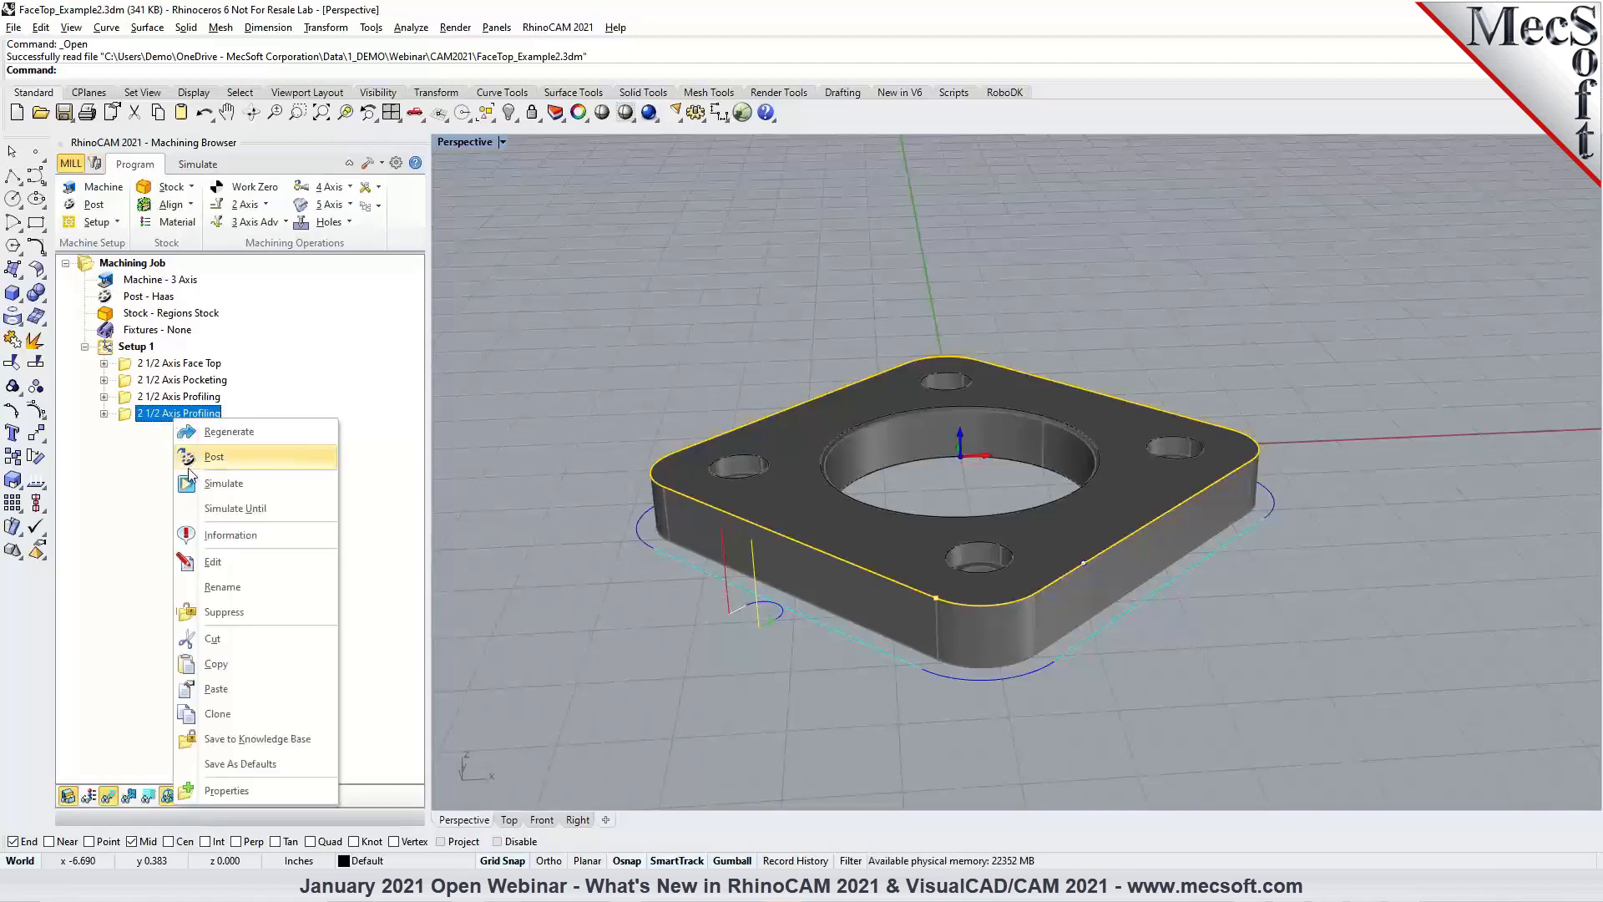
left_click(237, 711)
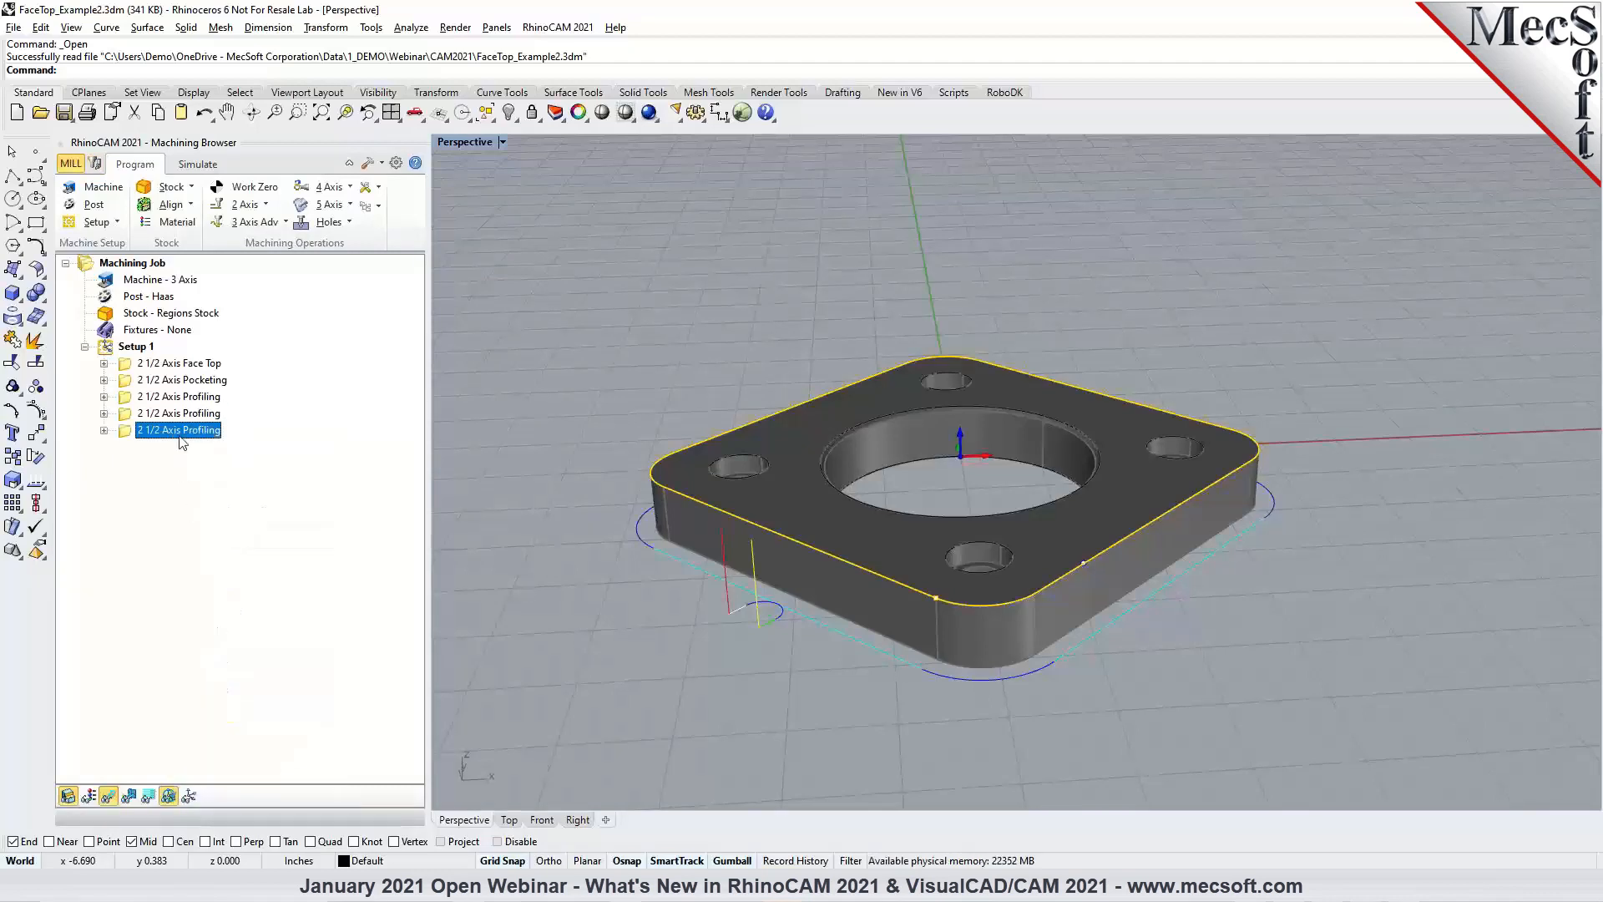
left_click(182, 414)
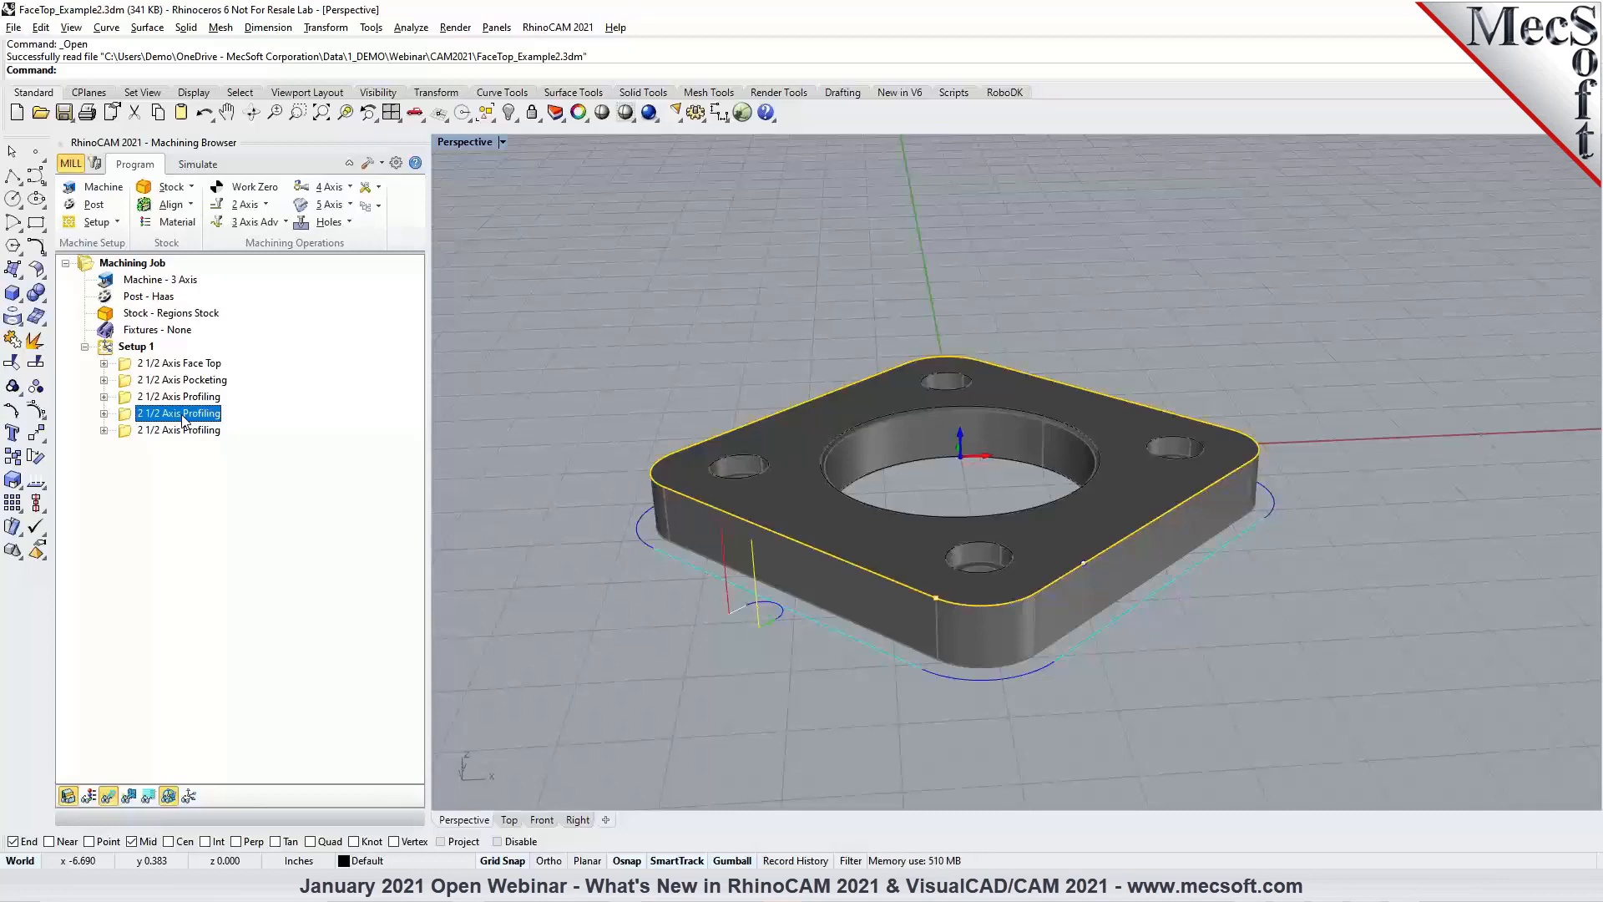
right_click(183, 419)
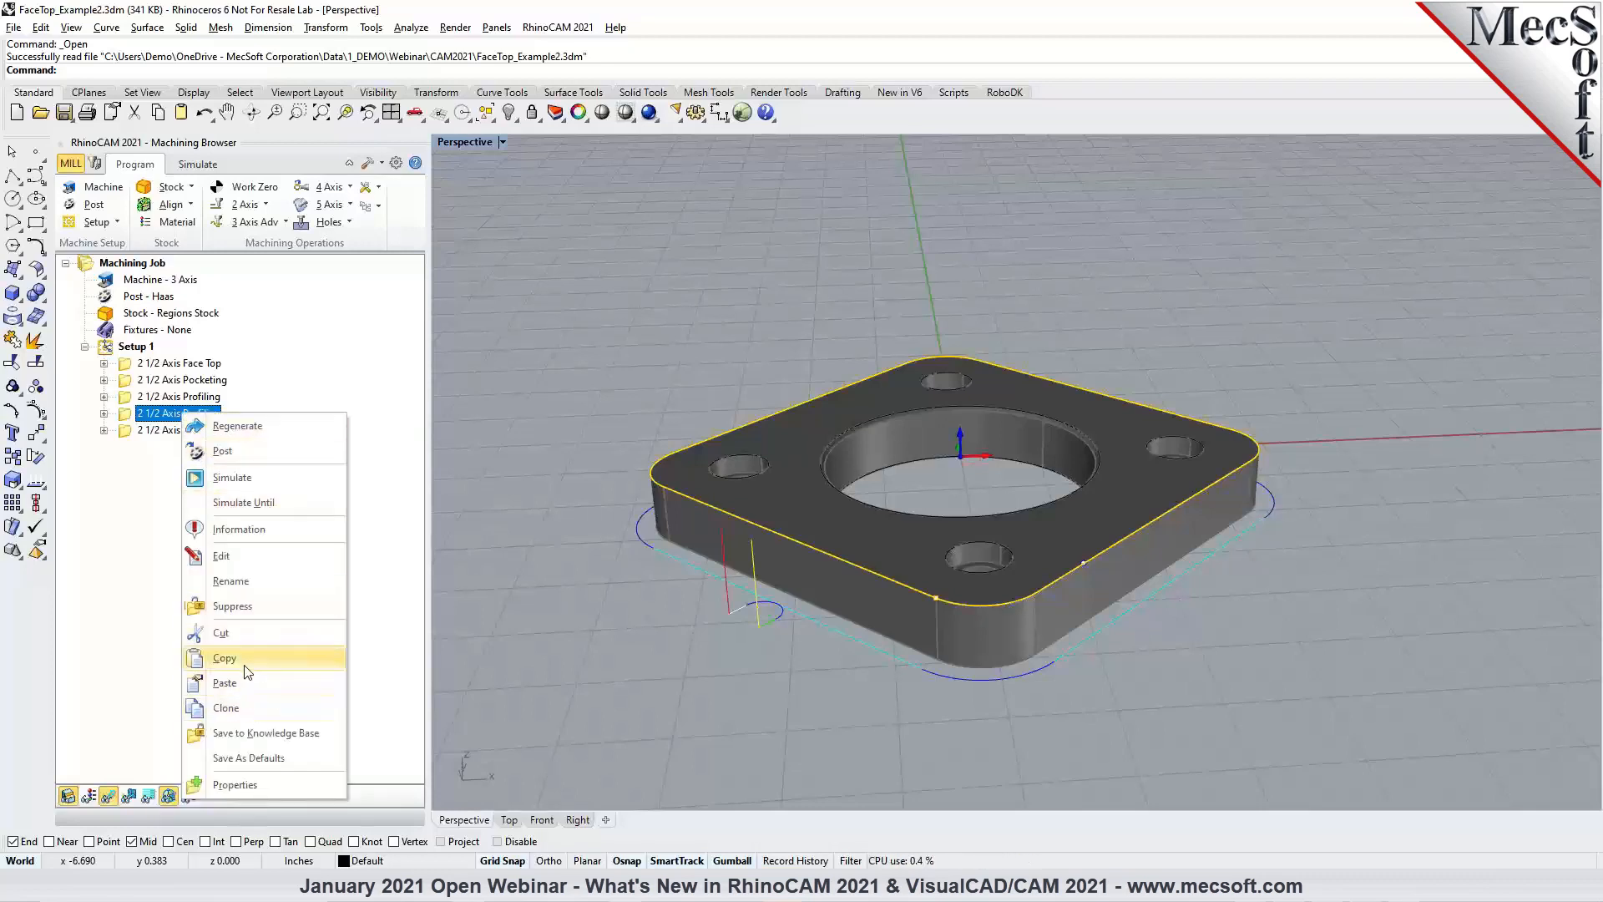
Review the machining operations information for all of Setup 1, including tools, feeds, spindle speeds and machining times.
left_click(133, 354)
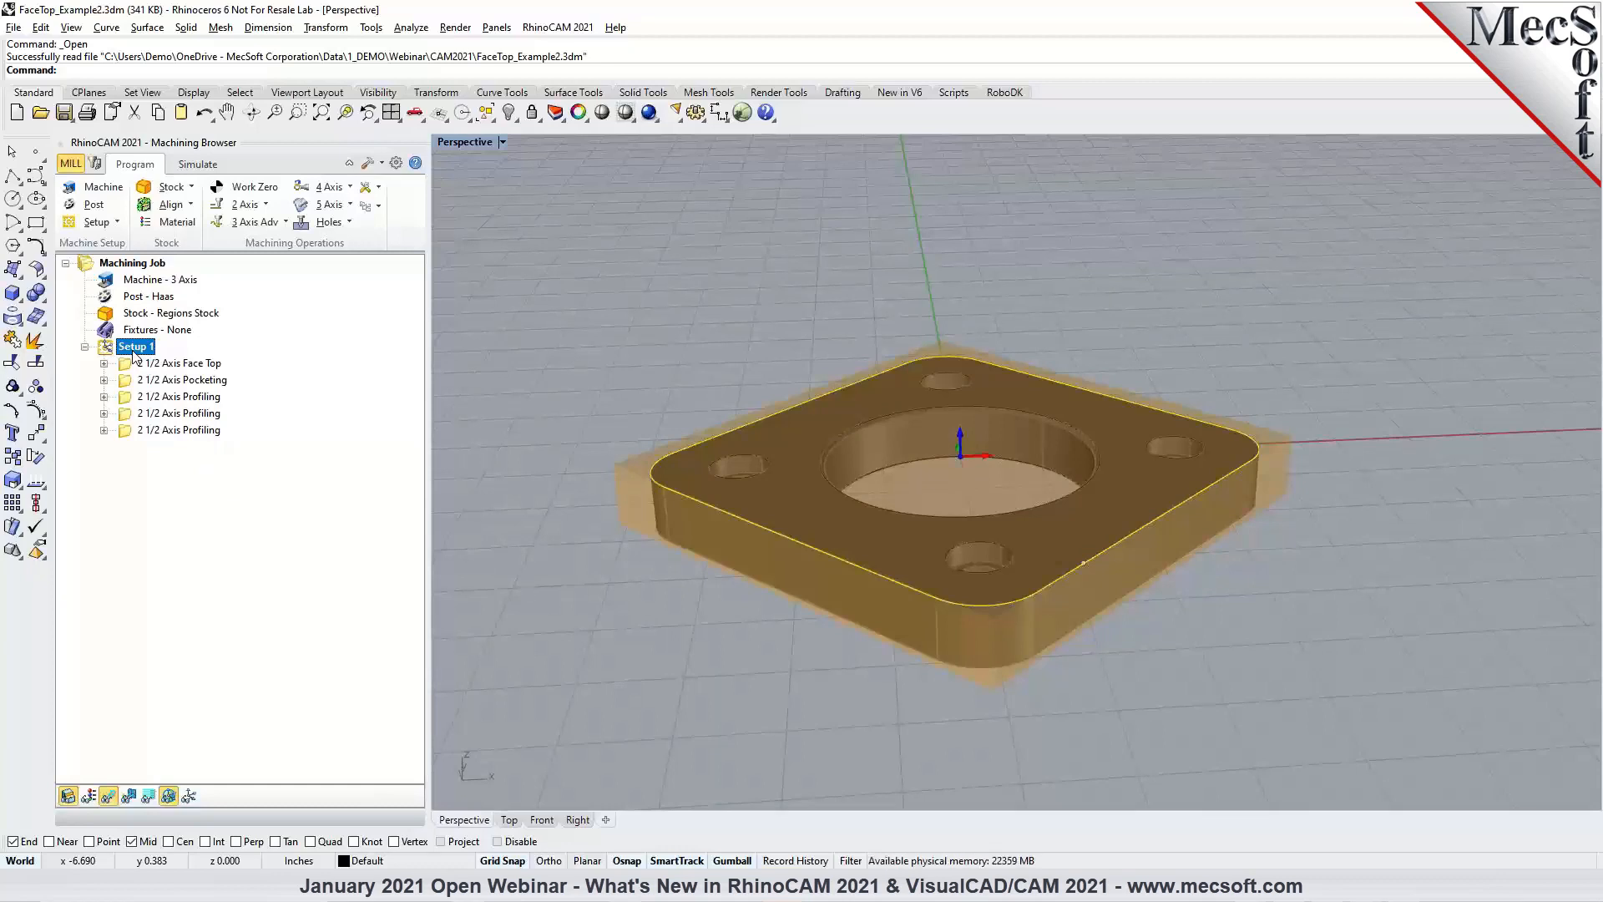
right_click(133, 348)
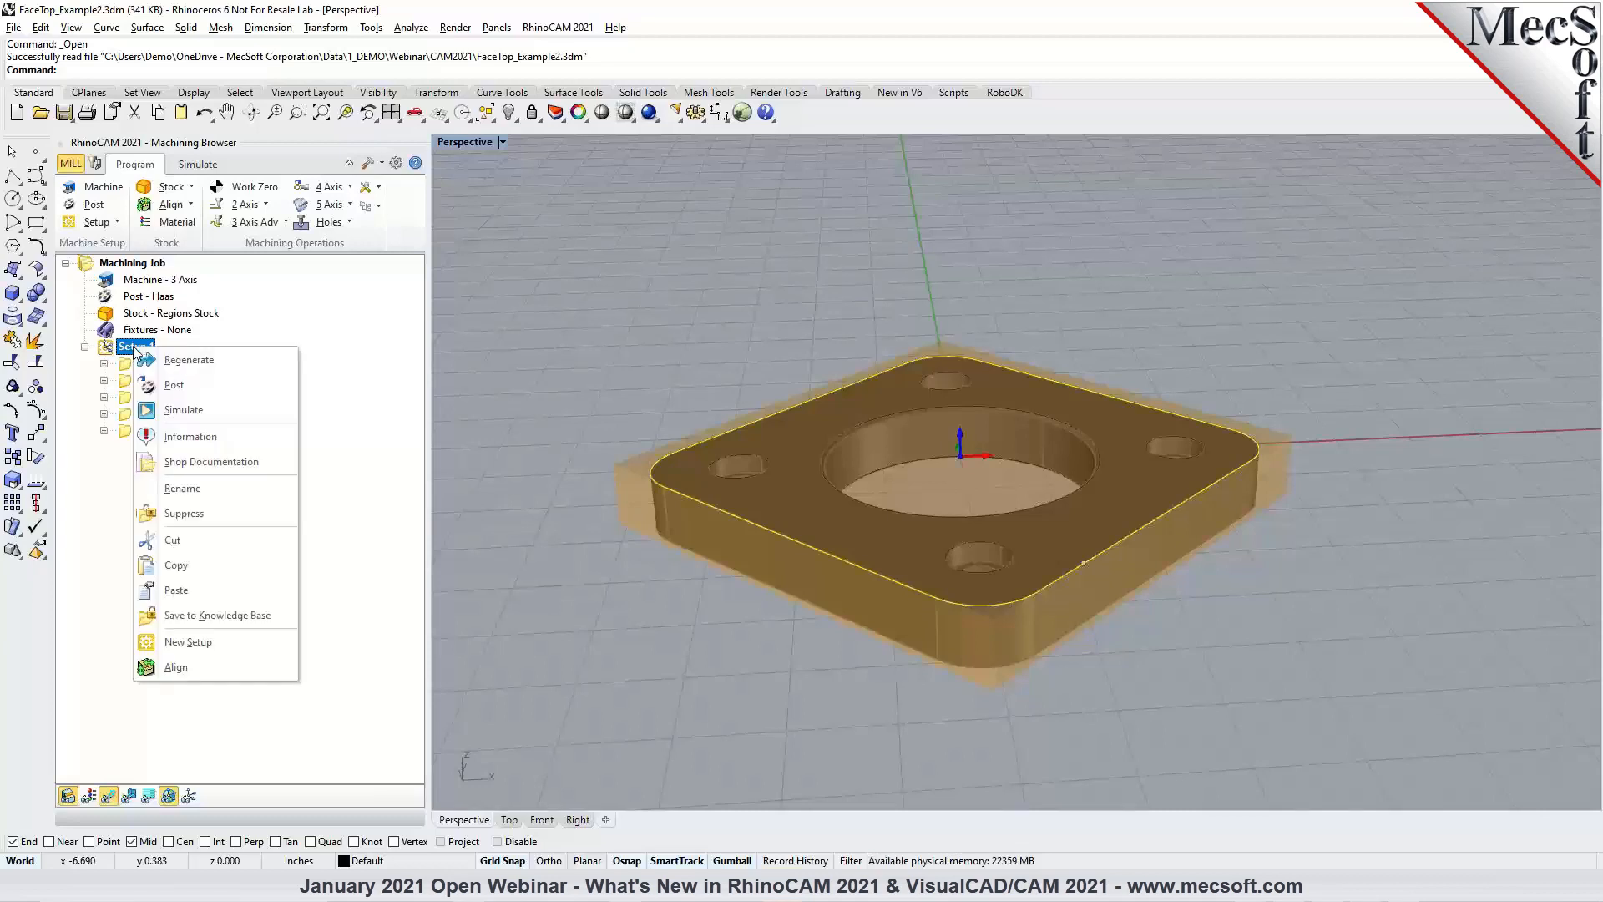
left_click(188, 437)
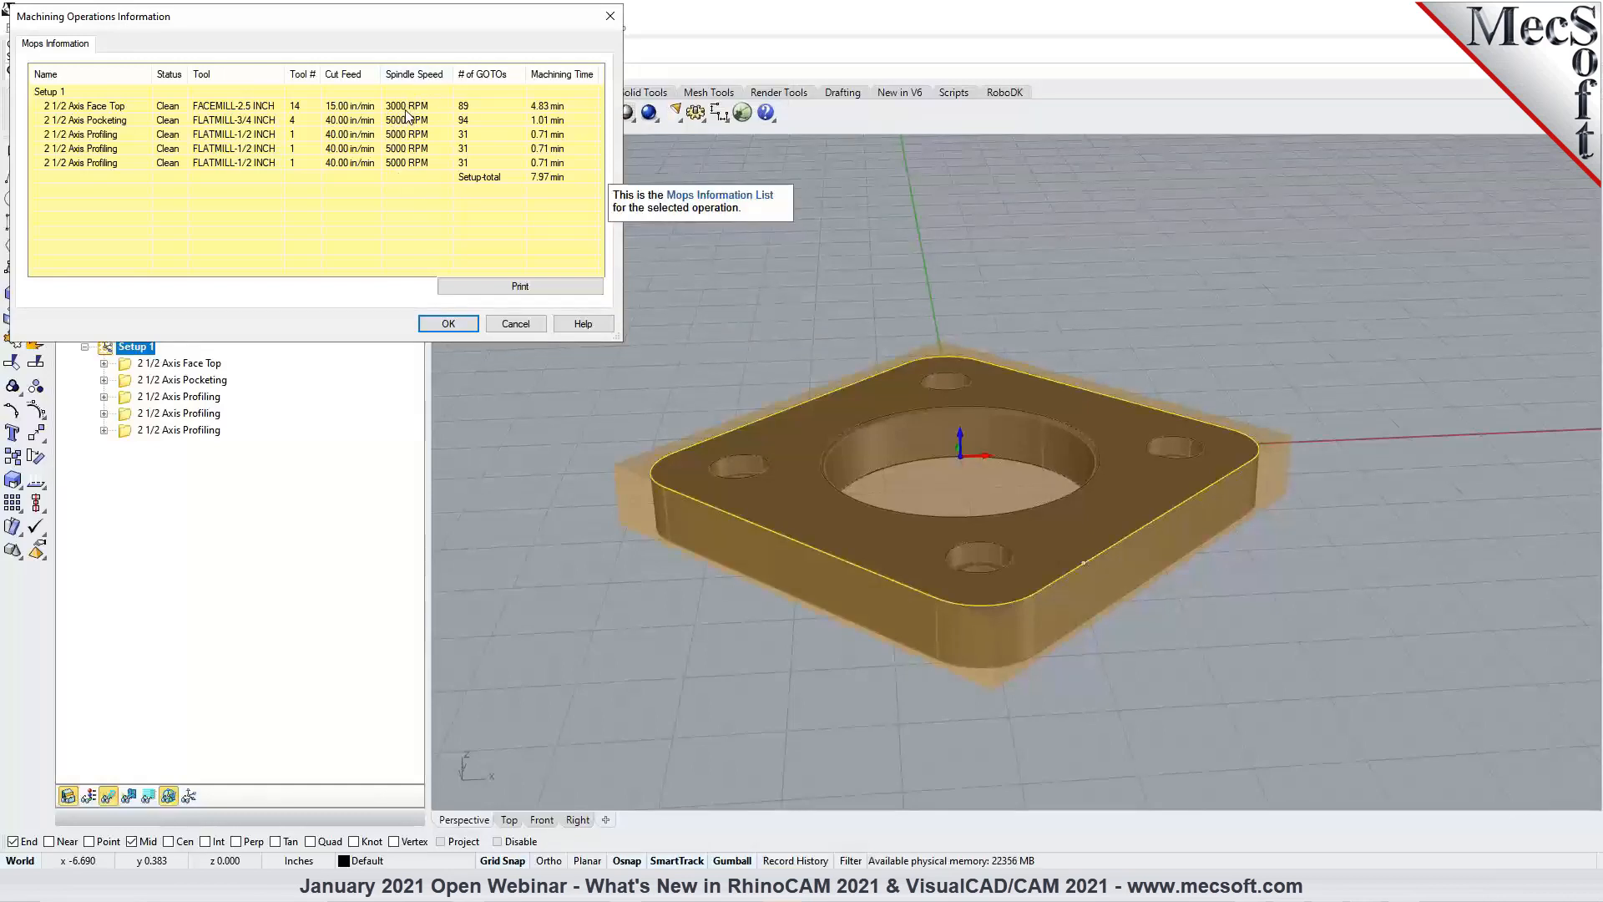
left_click(513, 324)
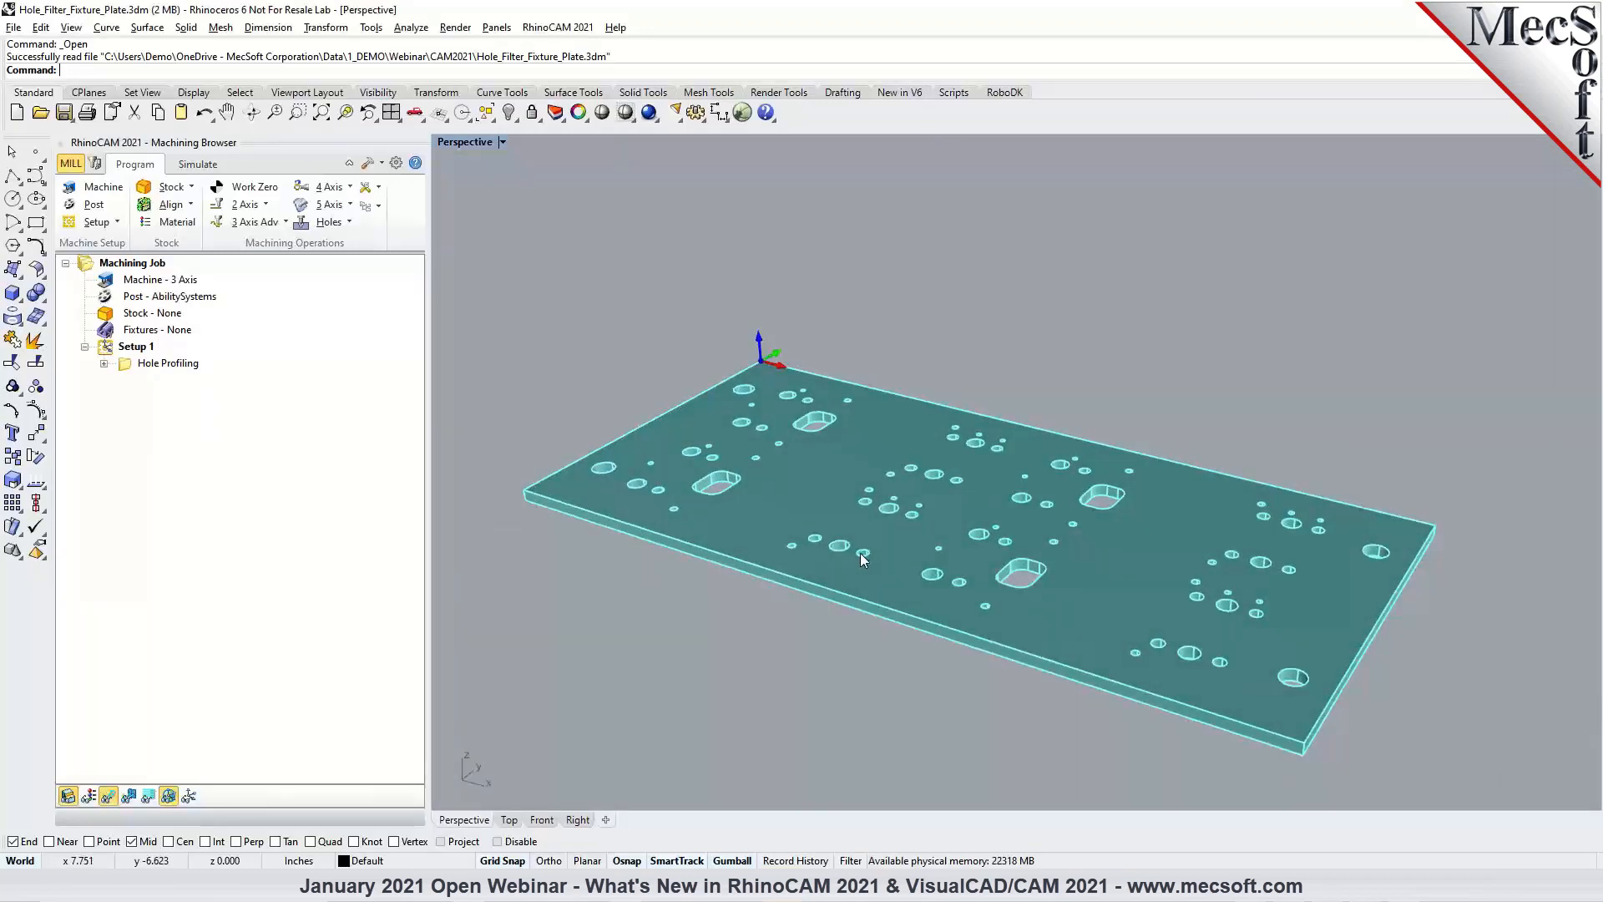
Enable the diameter filter in the existing Hole Profiling operation with a minimum of 0.3 and maximum of 0.5, and regenerate its toolpath.
left_click(258, 204)
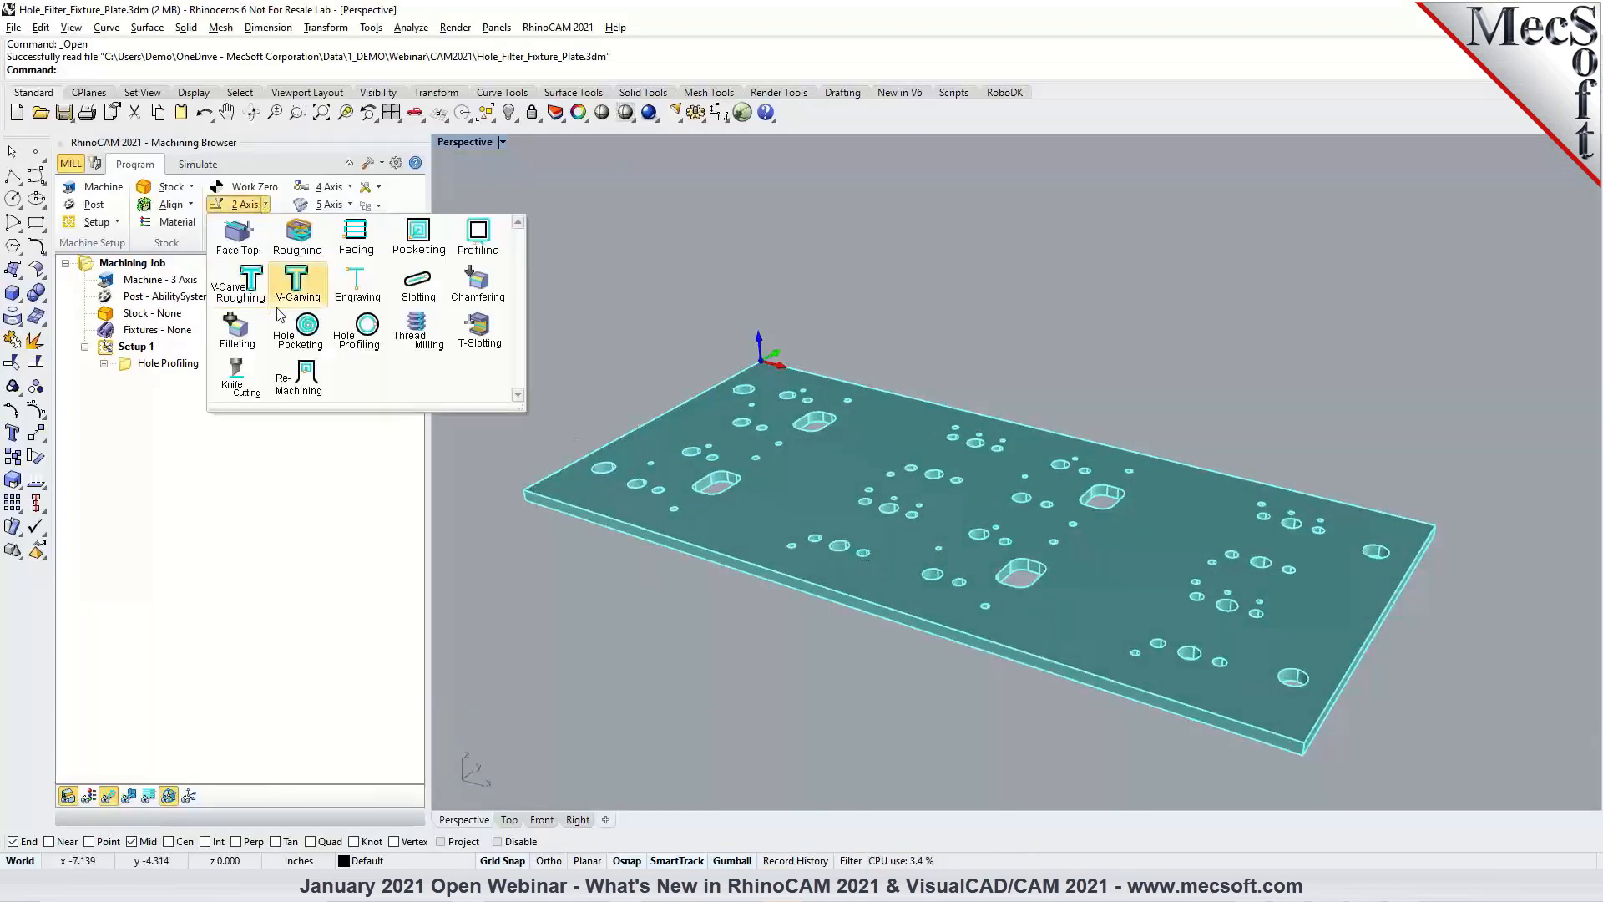
left_click(127, 366)
double_click(128, 367)
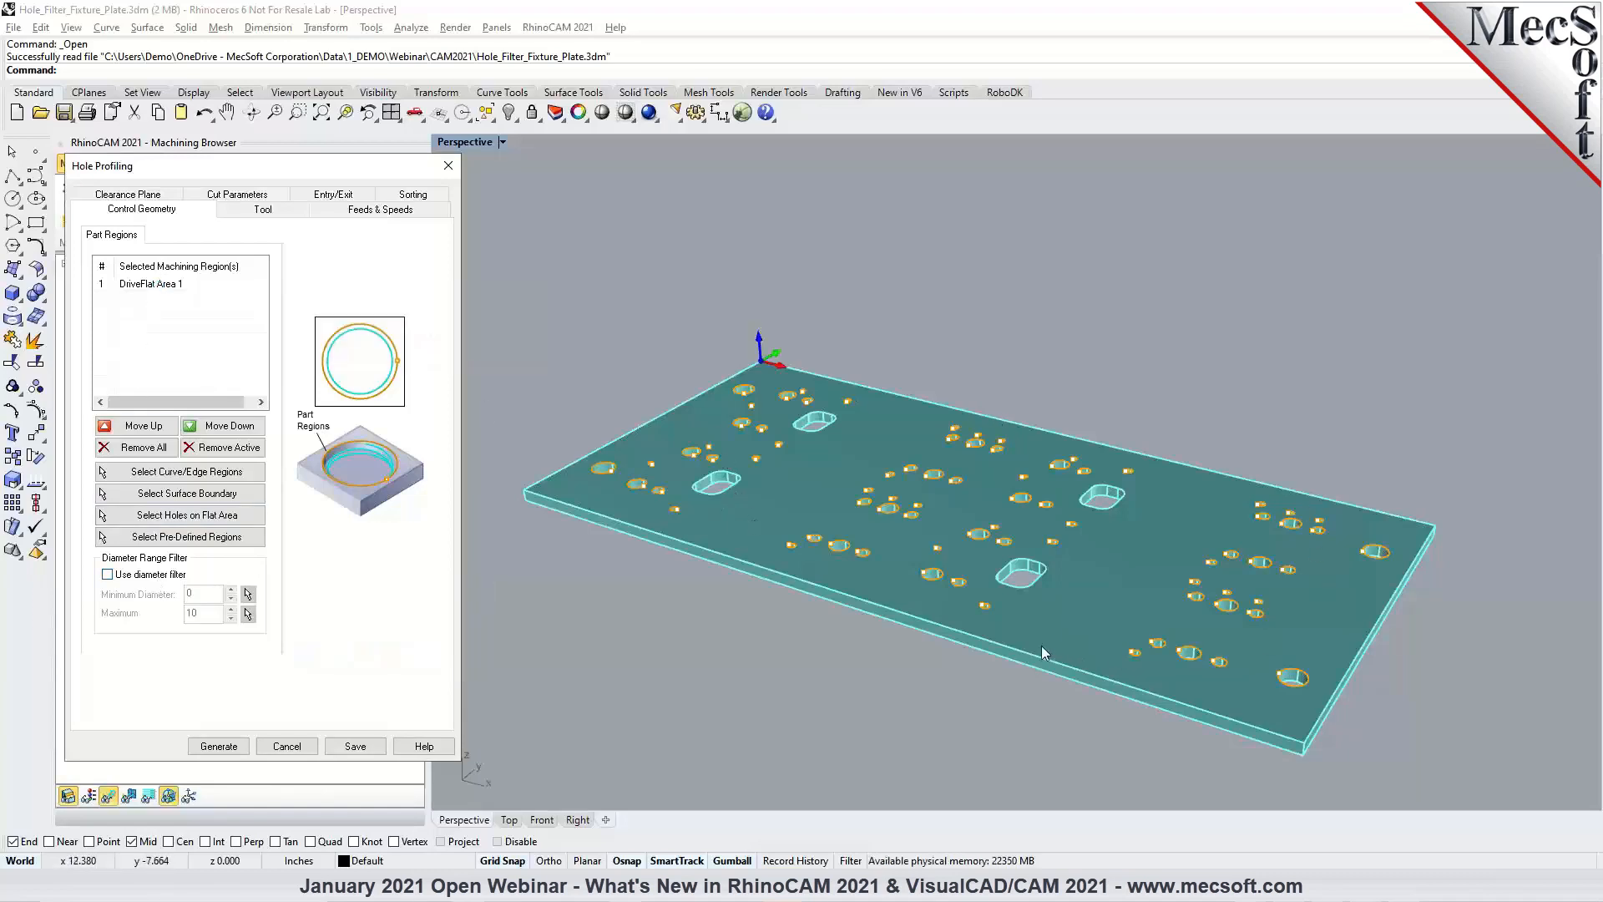
left_click(142, 575)
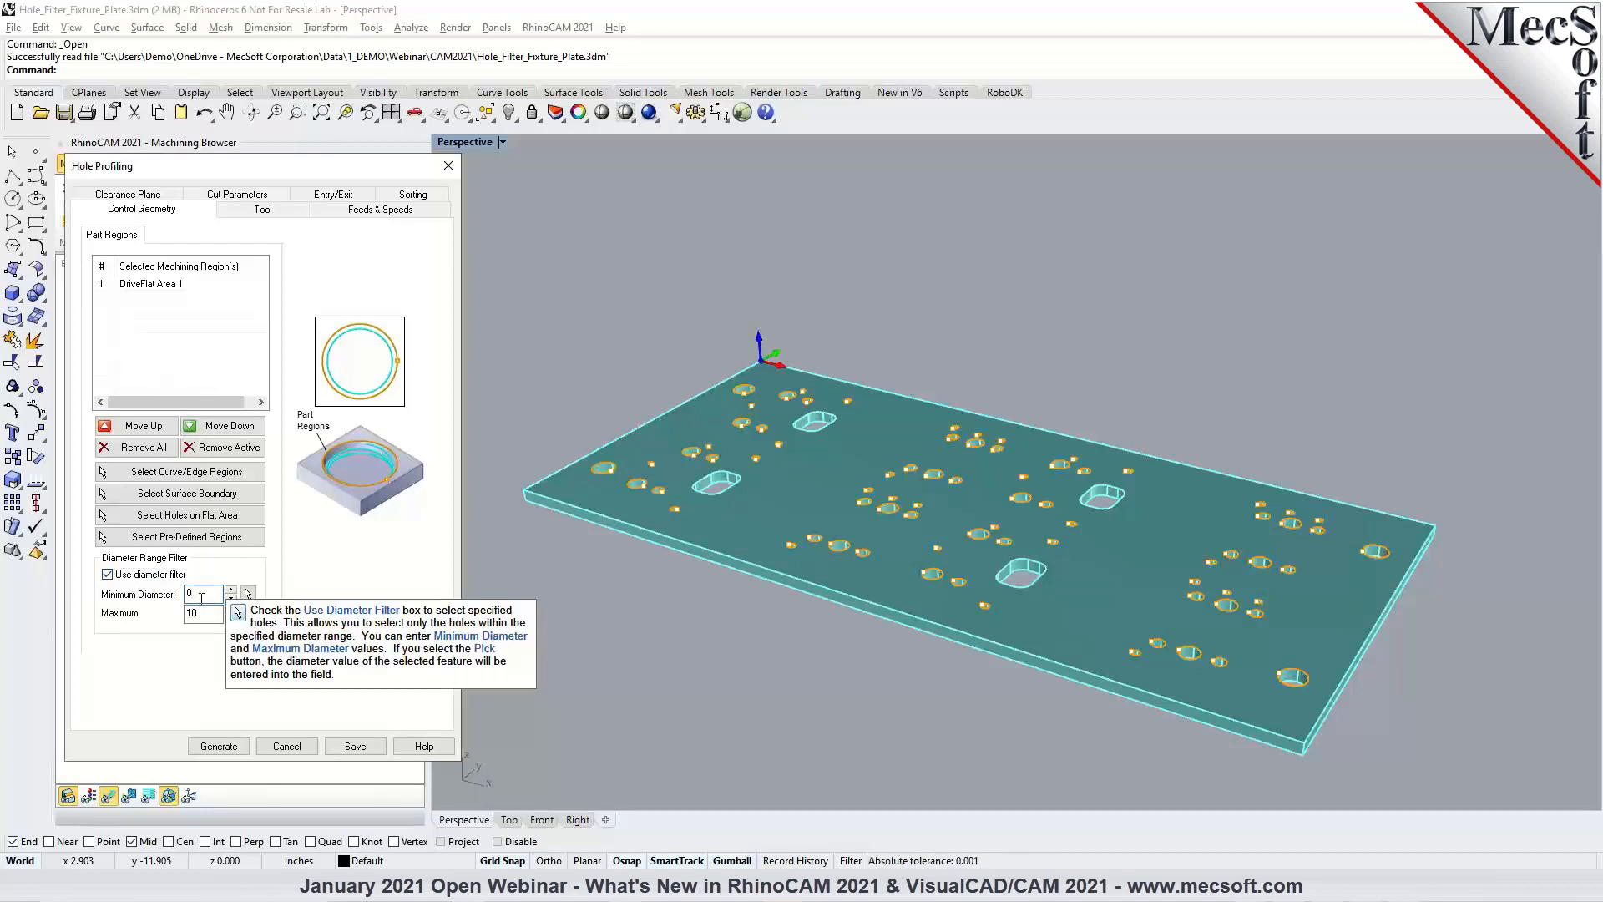
type(".3")
left_click_drag(203, 615, 165, 621)
type("0.")
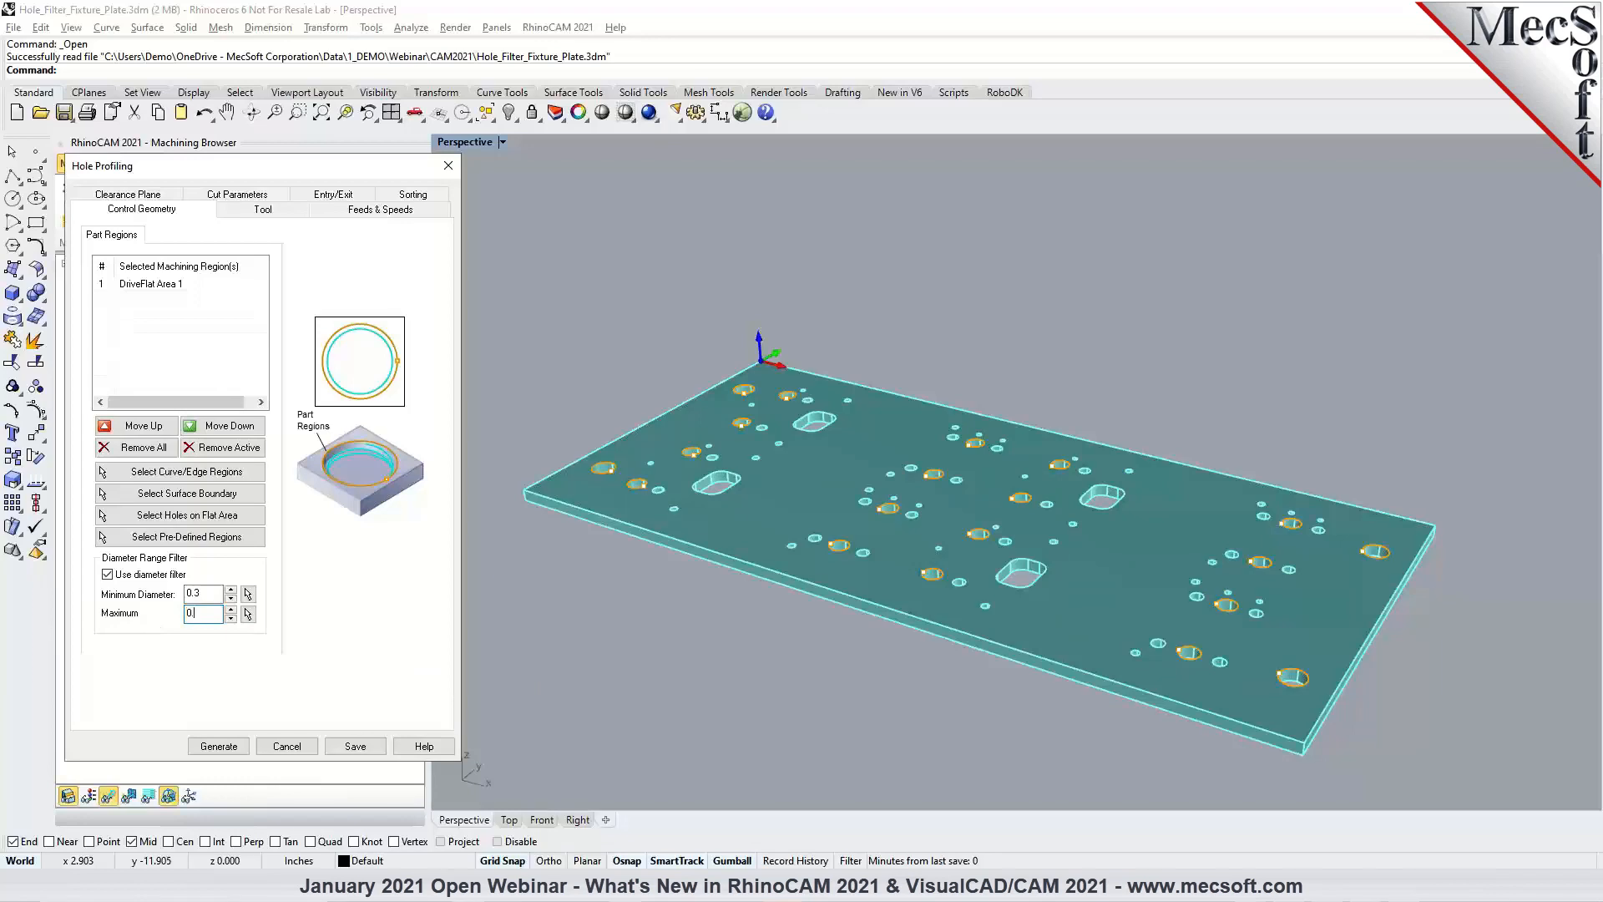
type("5")
left_click(584, 639)
scroll(653, 480, "up", 2)
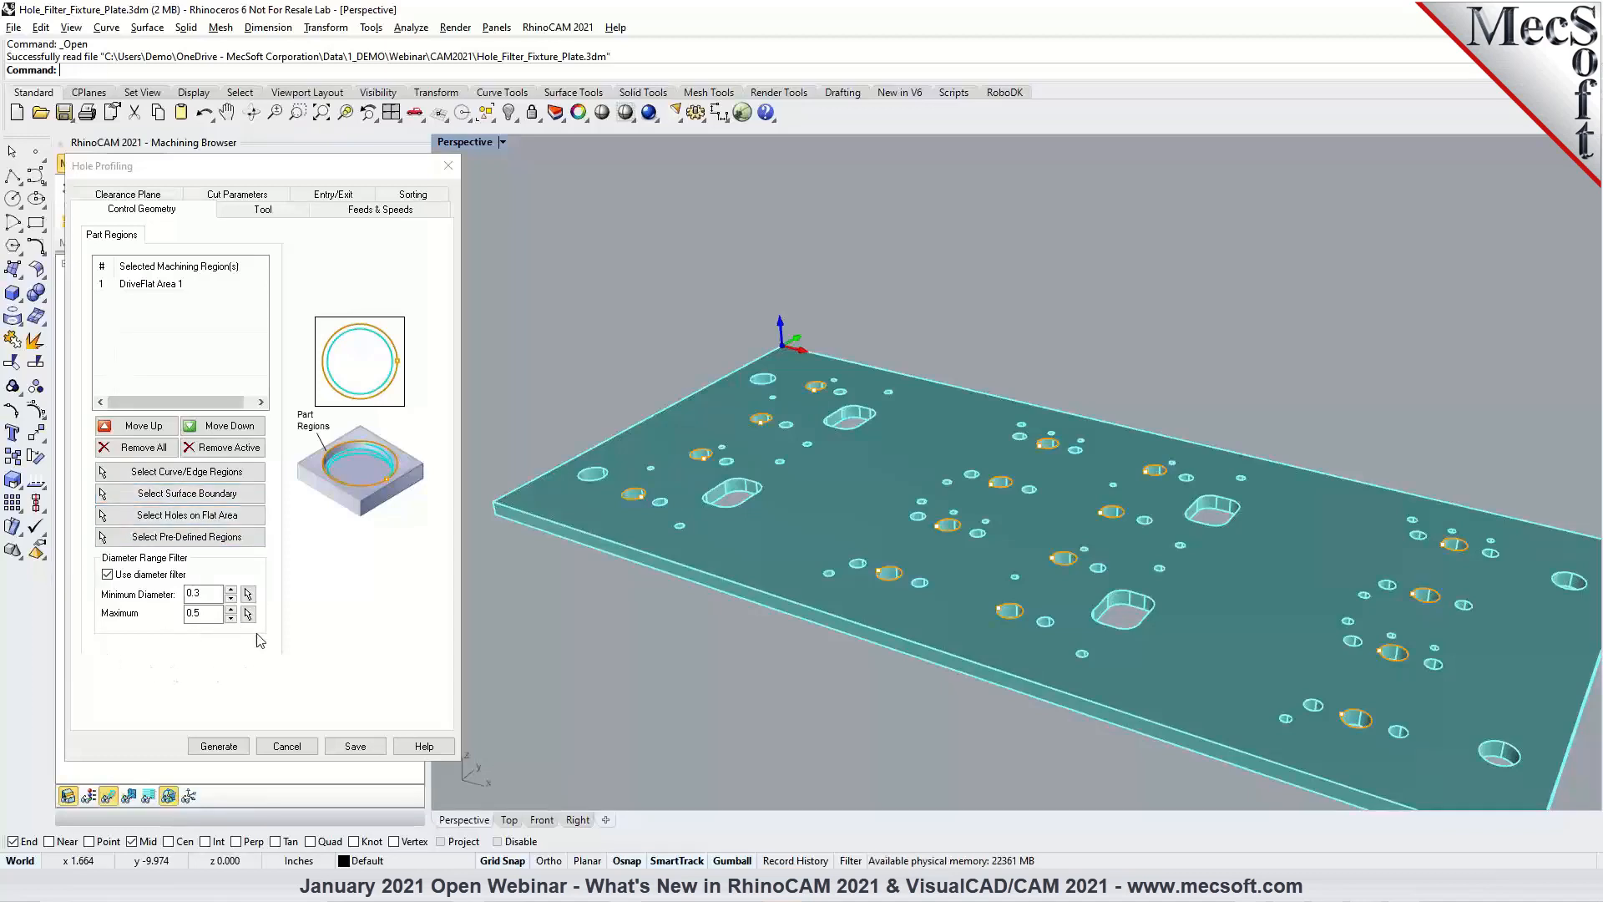
left_click(218, 746)
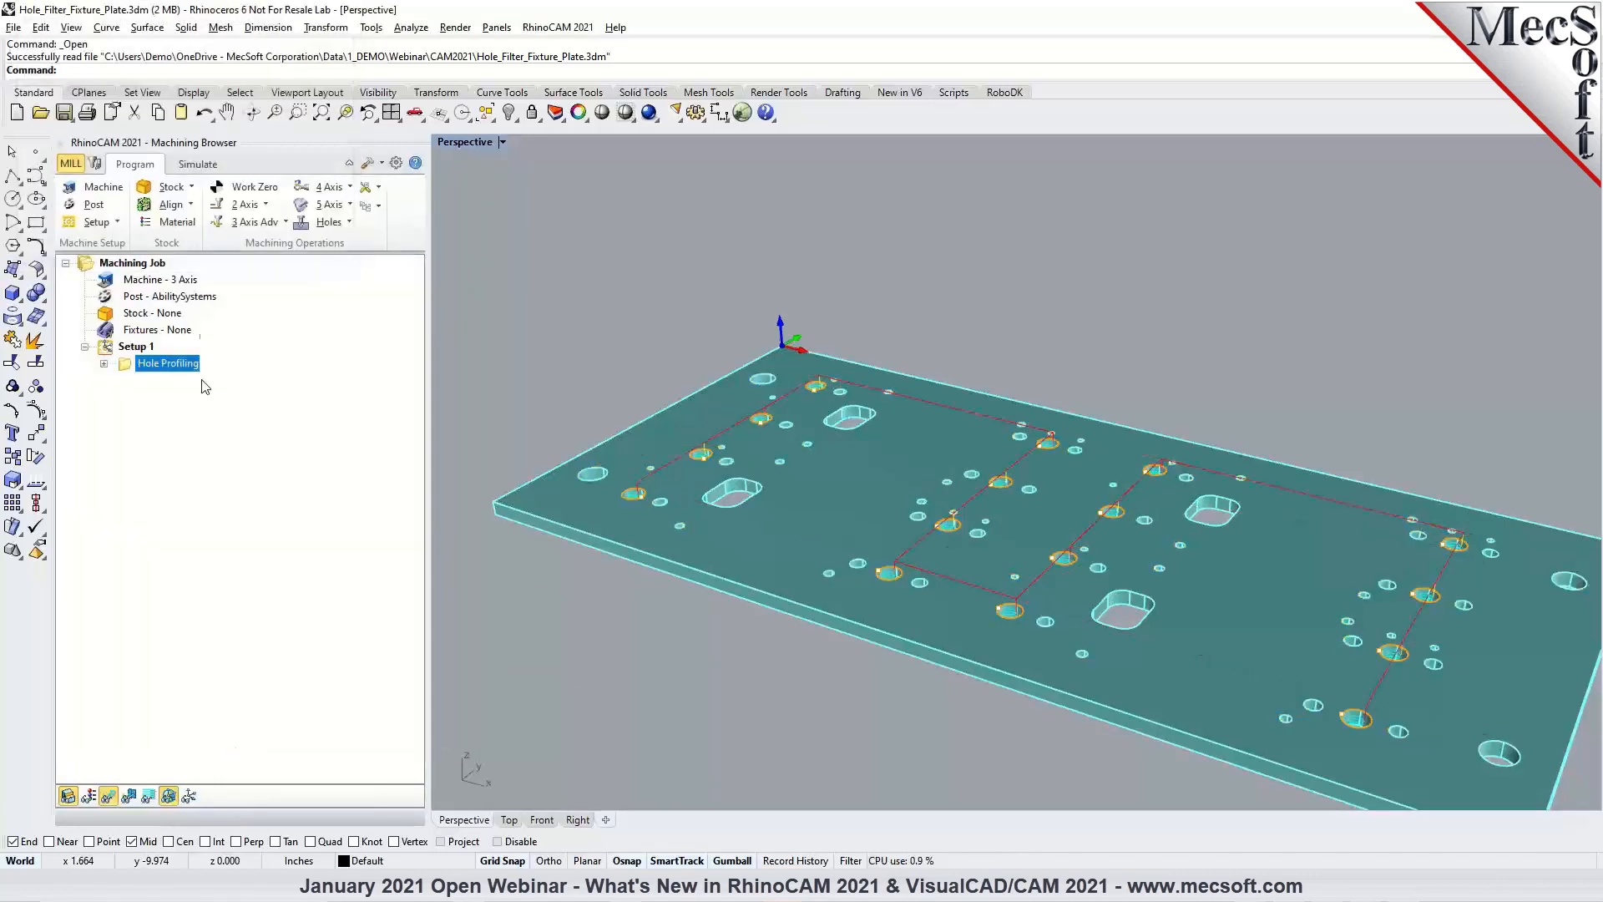
Check the diameter range filter offered by a new Hole Pocketing operation without creating the operation.
left_click(243, 205)
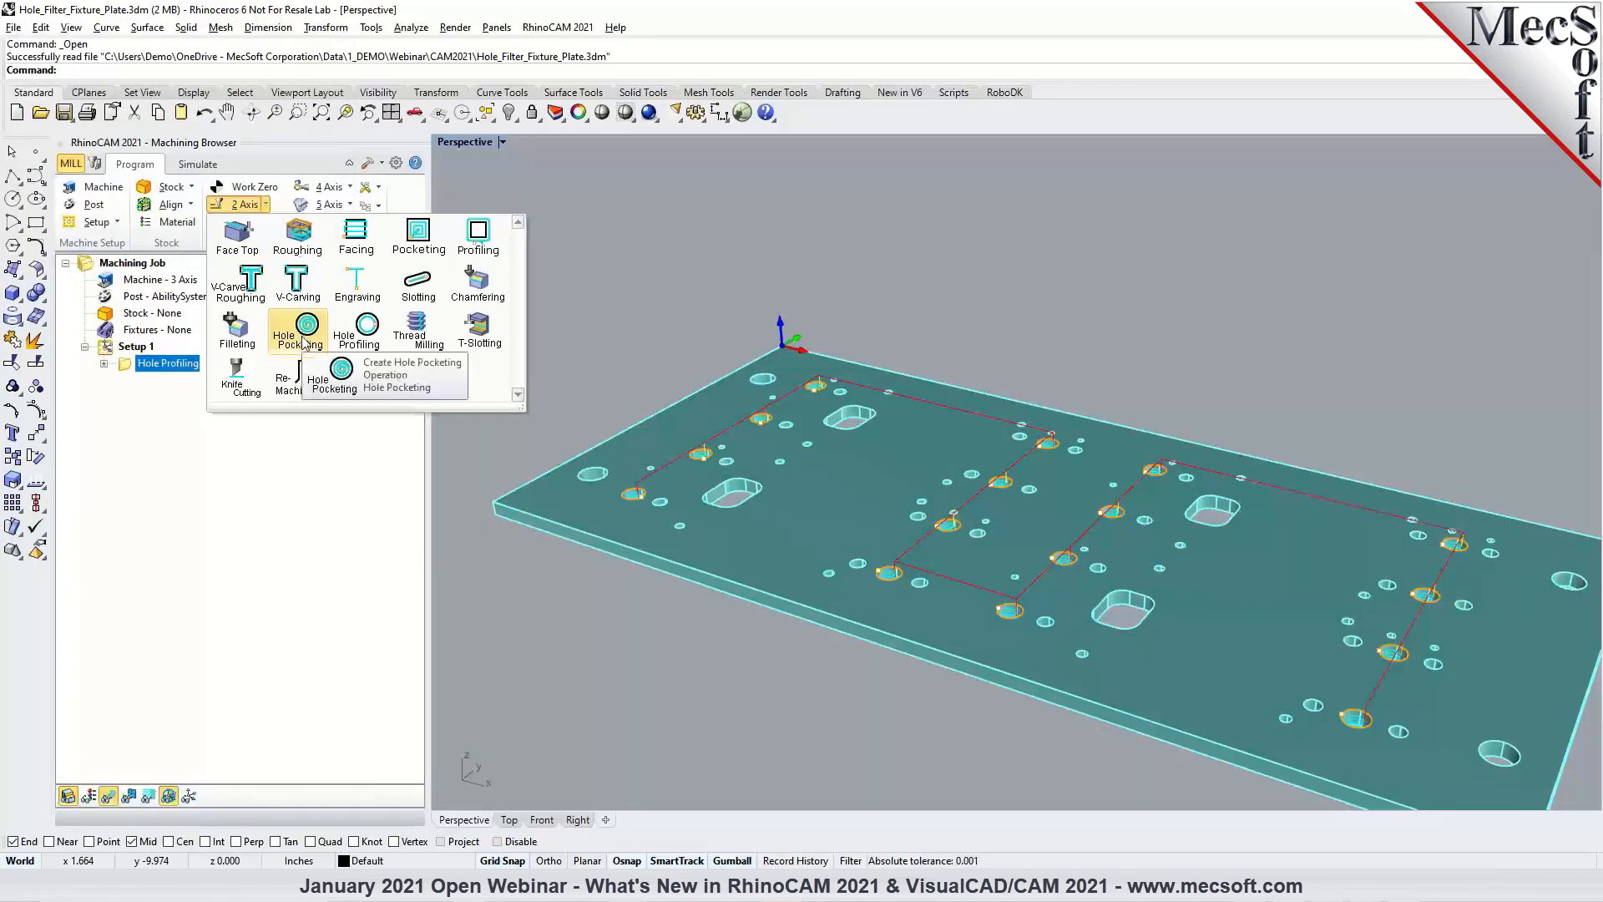
left_click(303, 334)
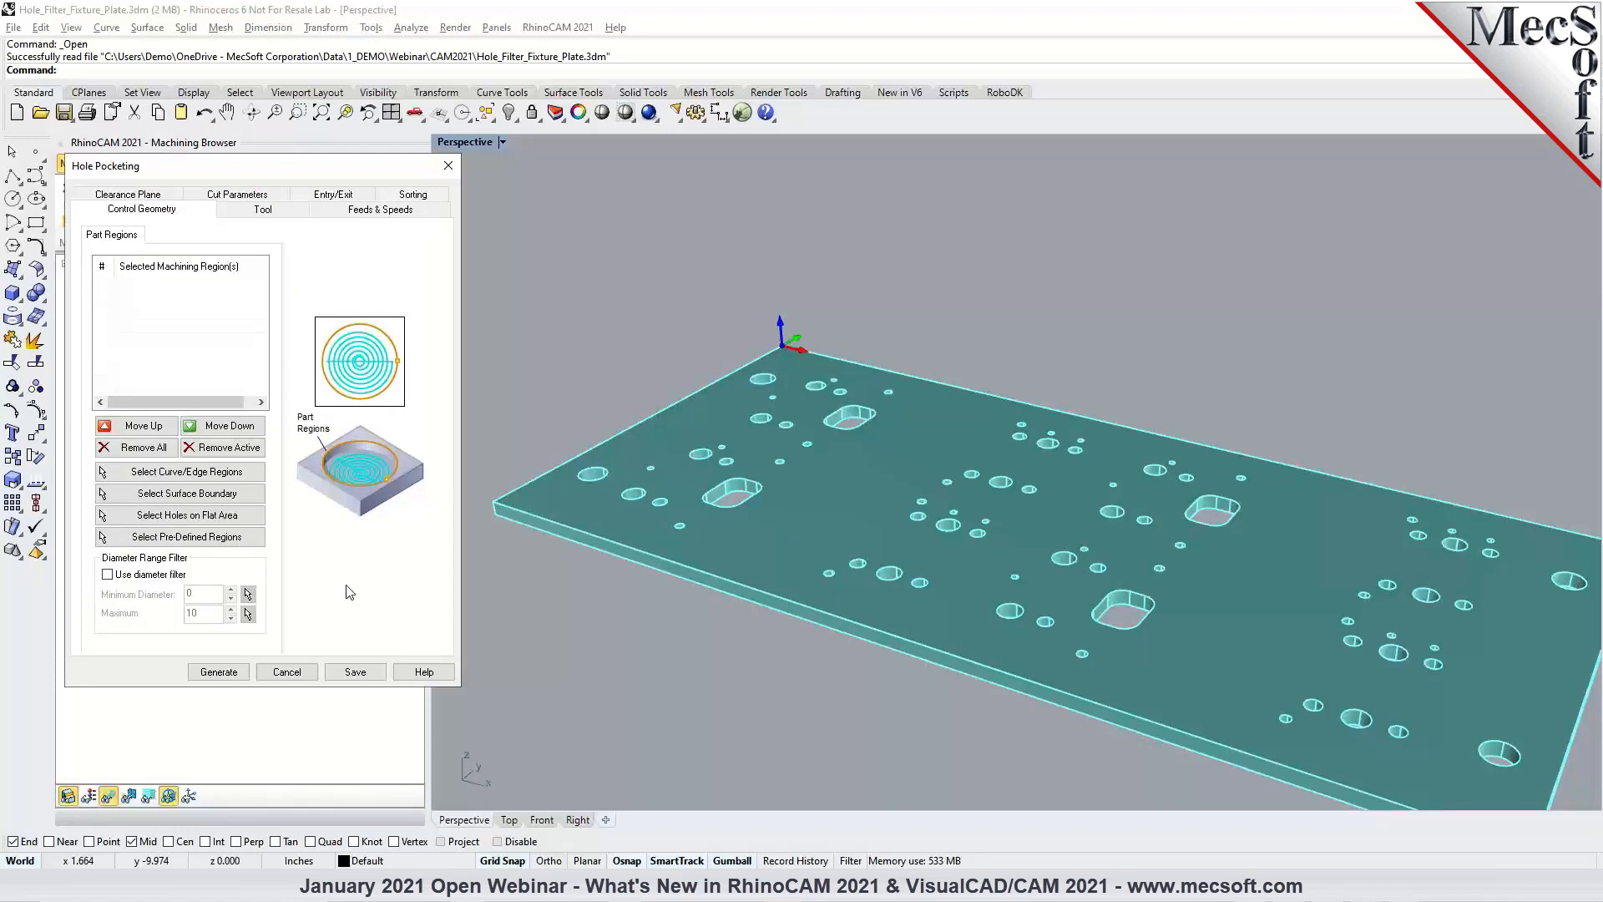
left_click(287, 672)
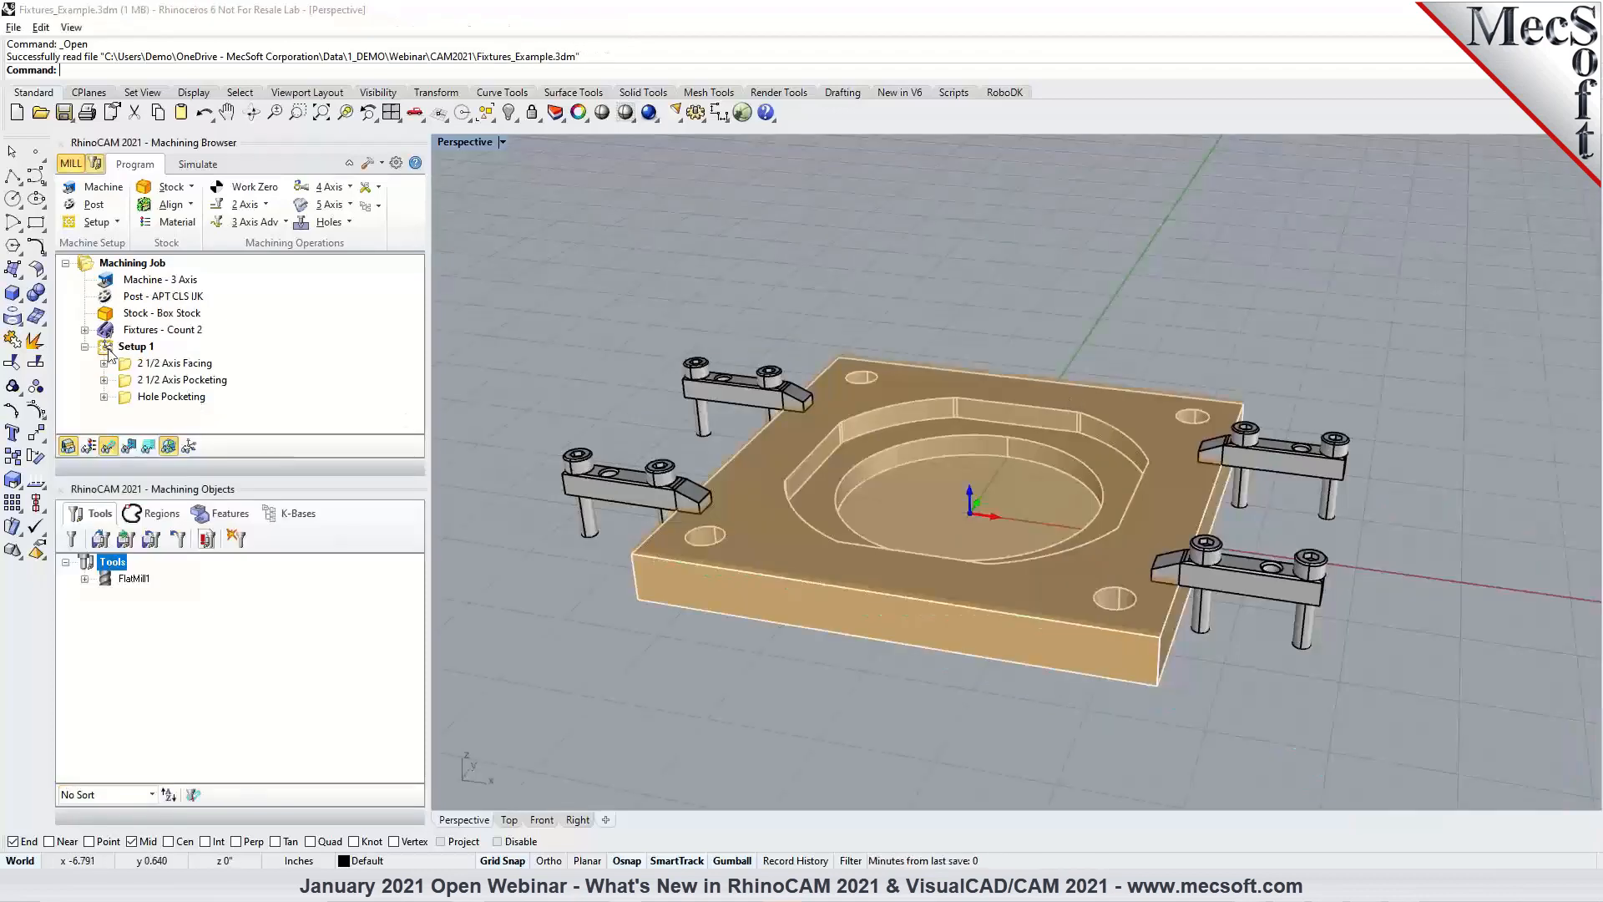
Inspect which fixtures can be assigned to Setup 1 in the setup's fixture selection, leaving it unchanged.
left_click(109, 351)
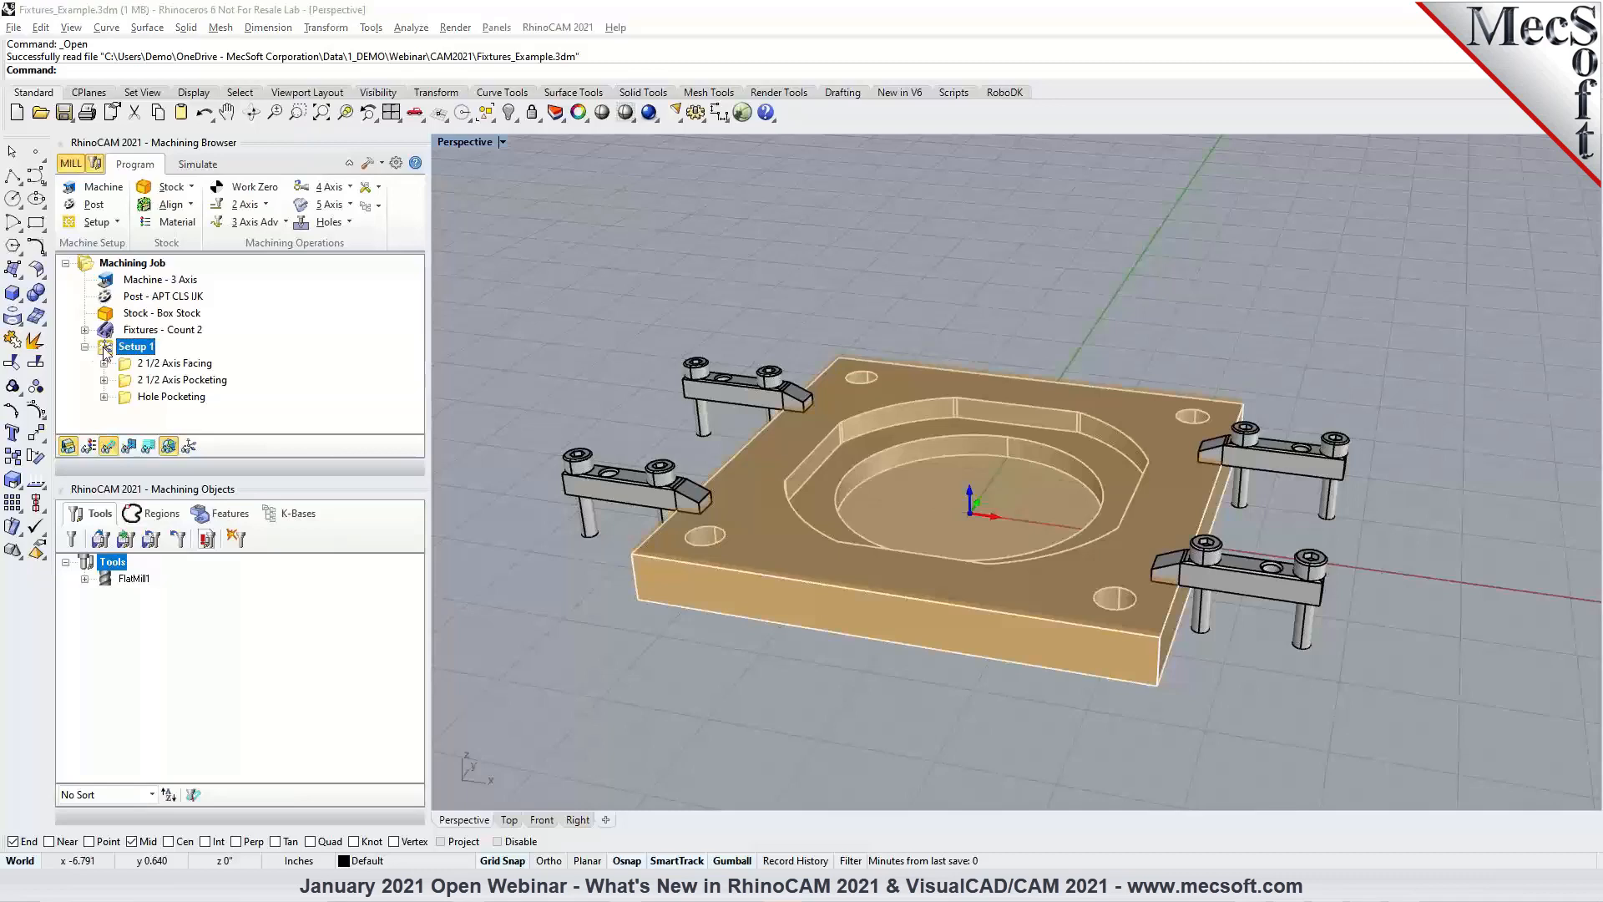
double_click(107, 351)
left_click(214, 196)
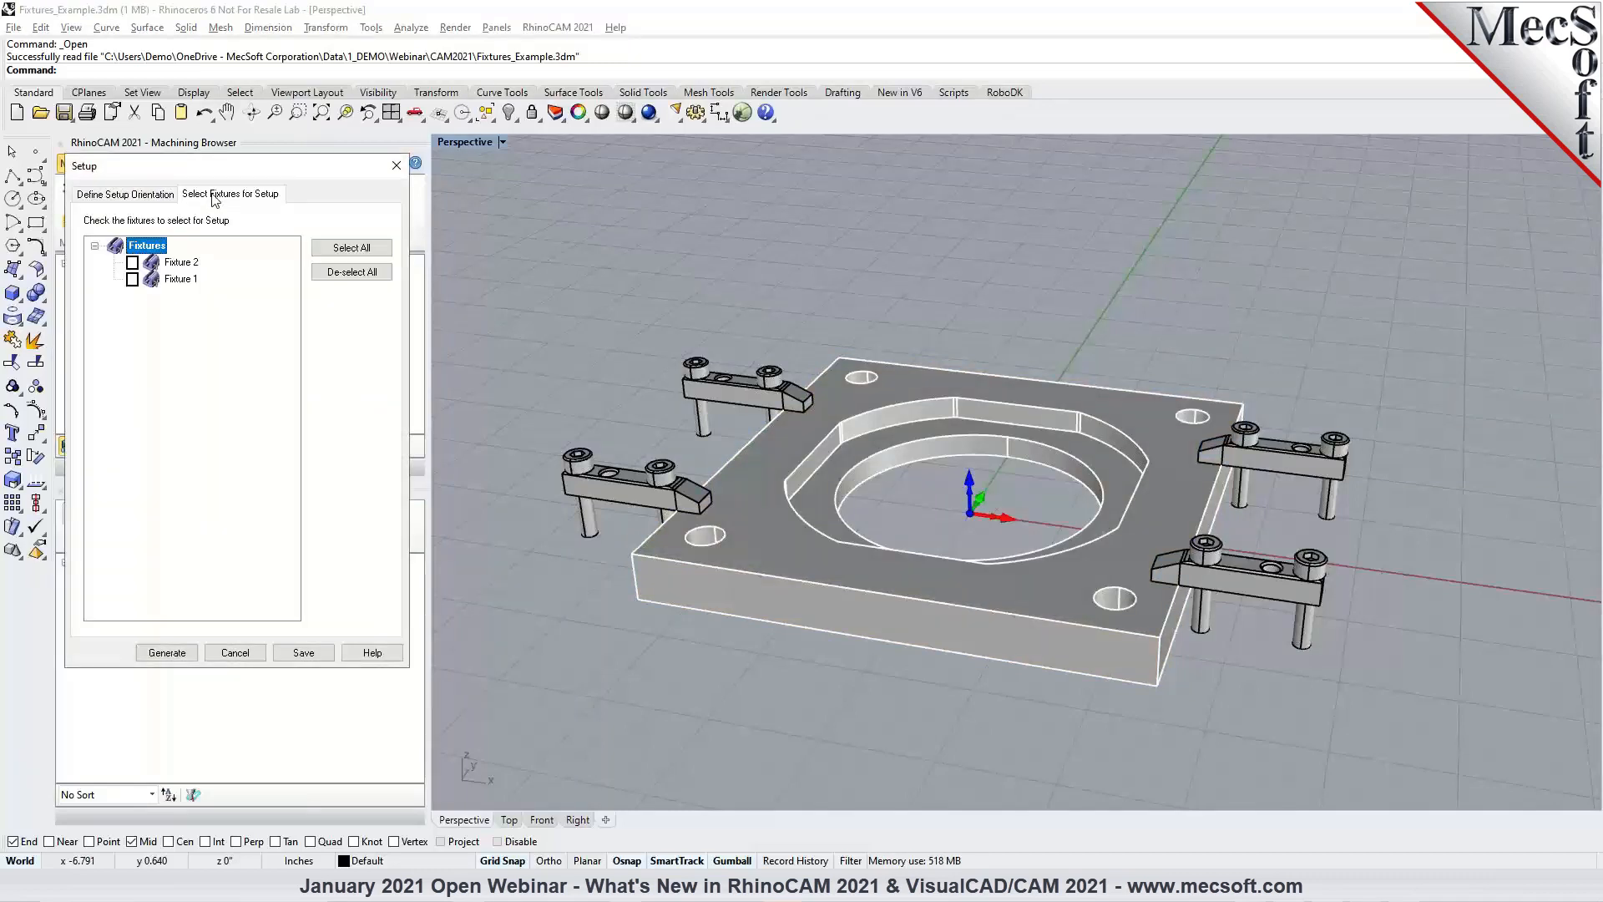
left_click_drag(270, 171, 519, 137)
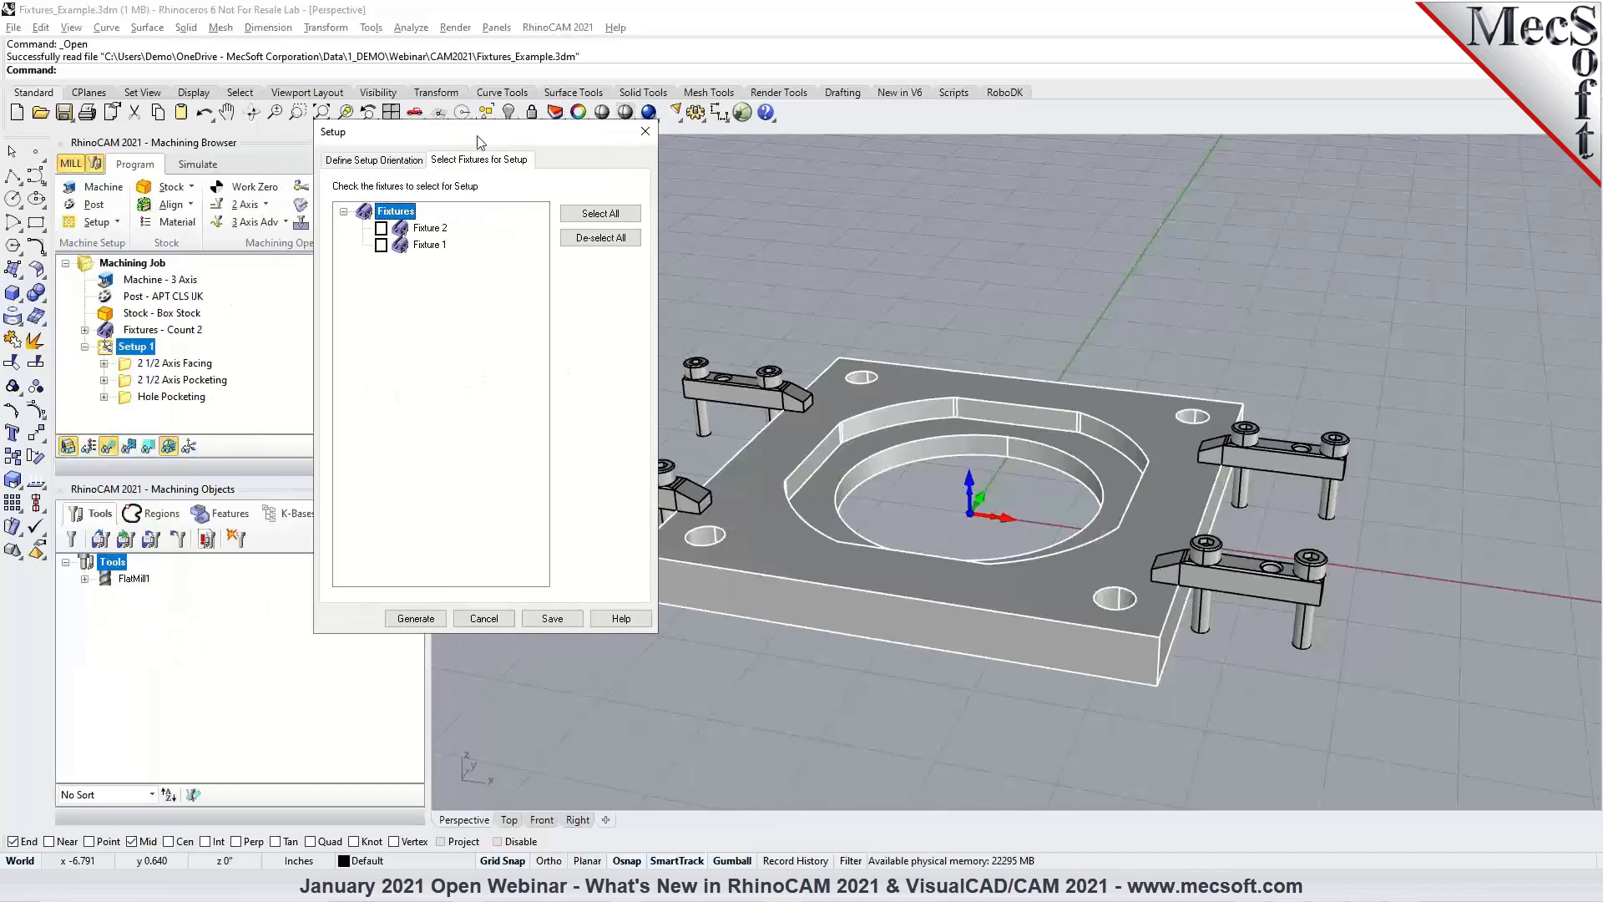
left_click(638, 138)
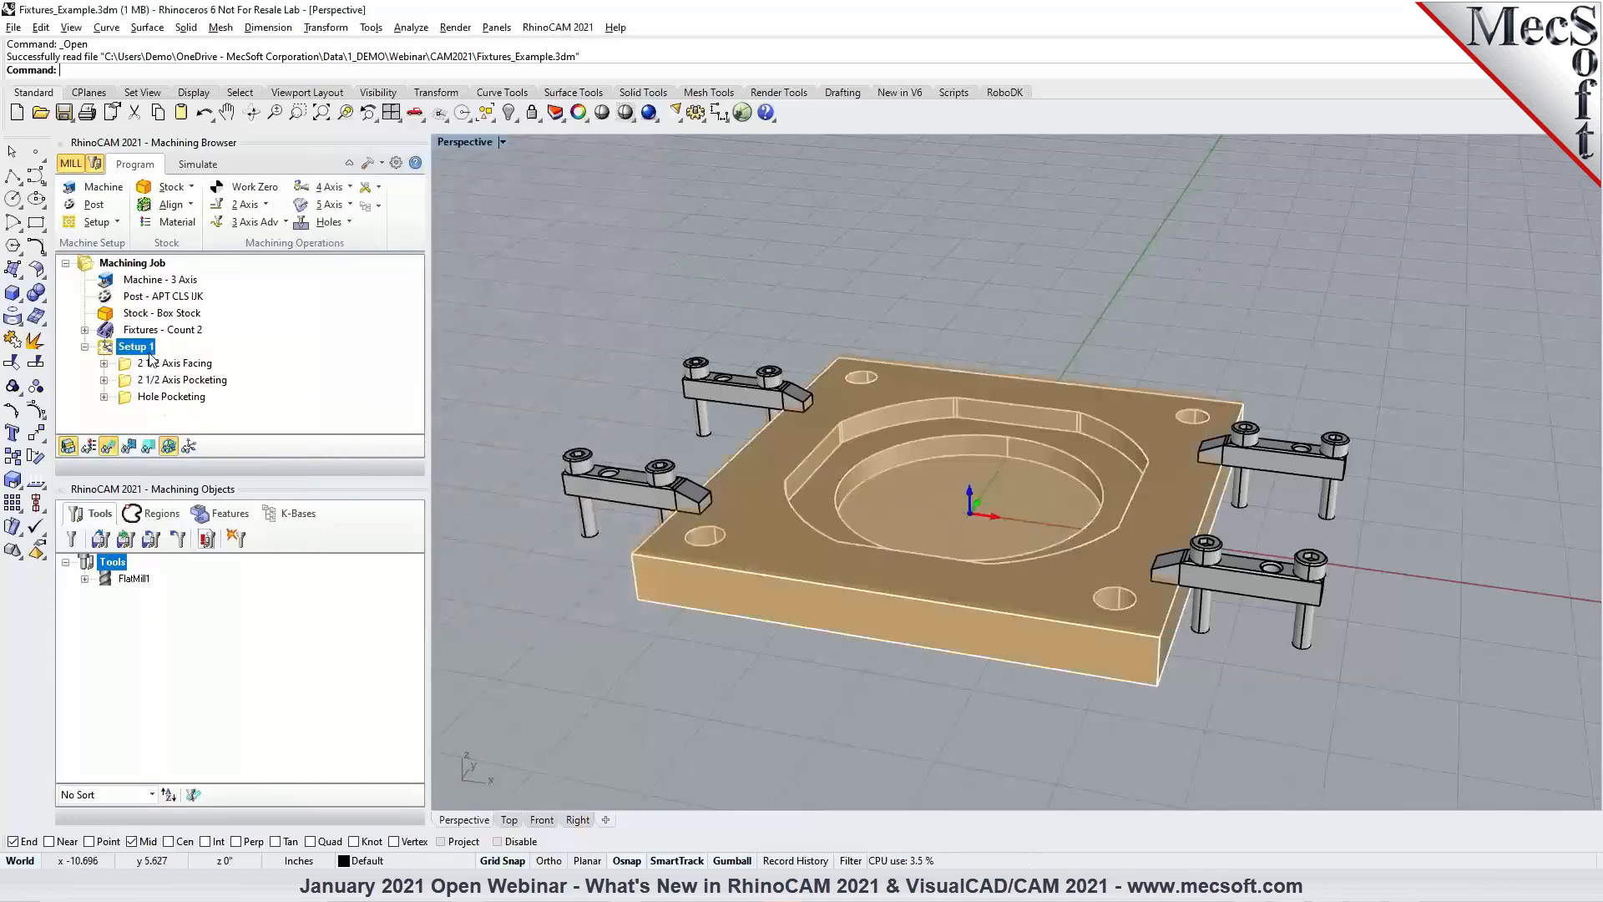
Assign Fixture 1 to Setup 1 and regenerate the setup's toolpaths.
double_click(106, 351)
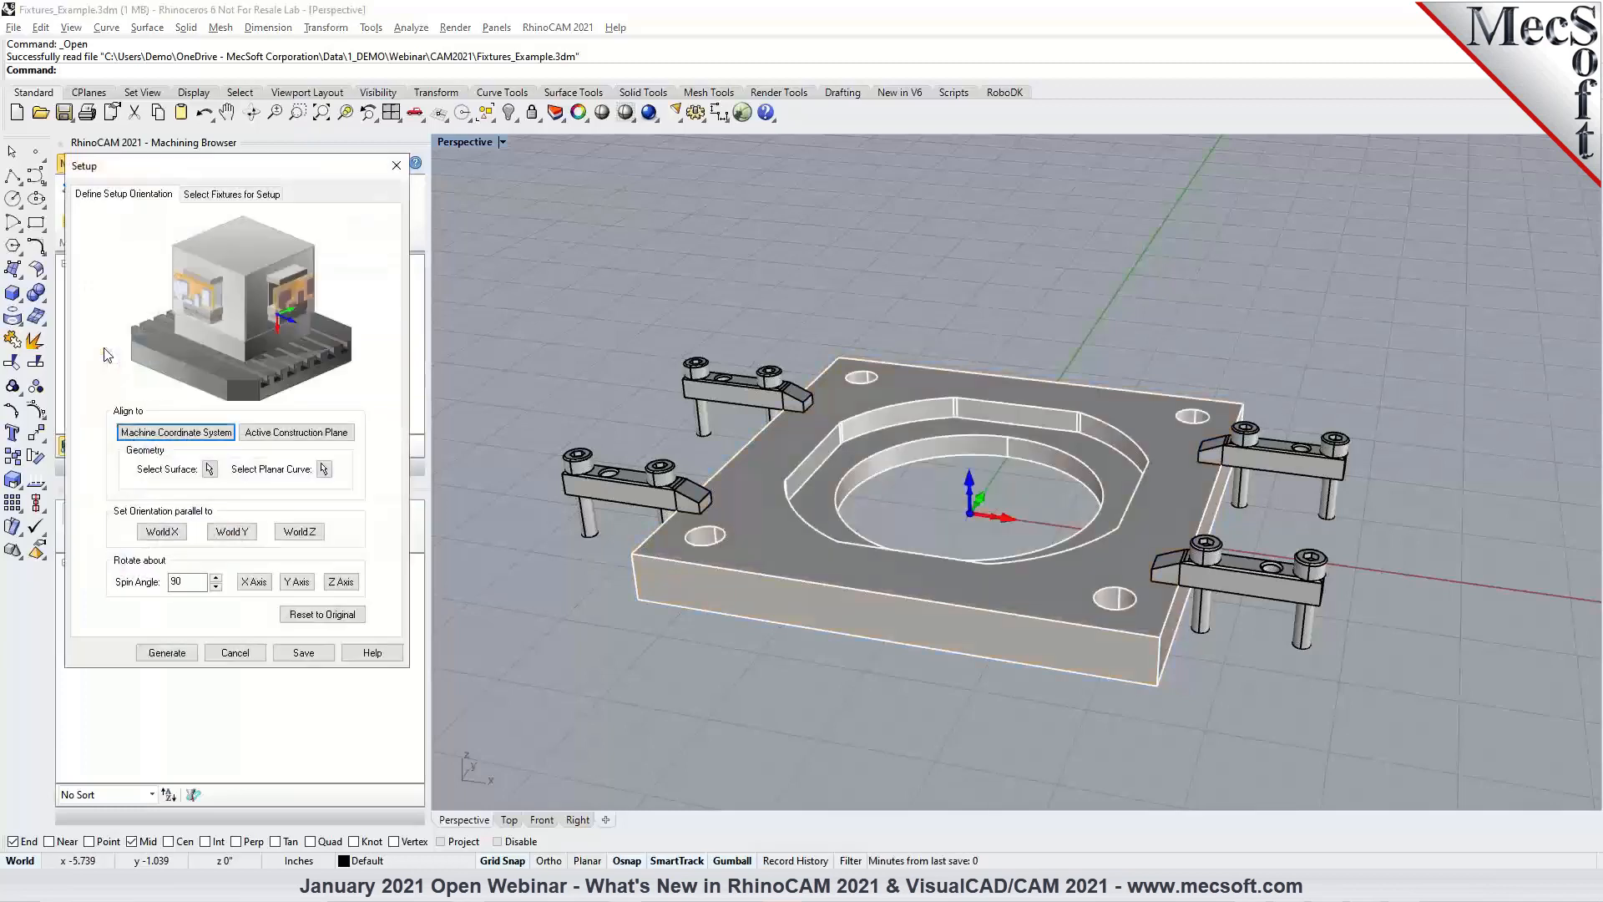
left_click(236, 196)
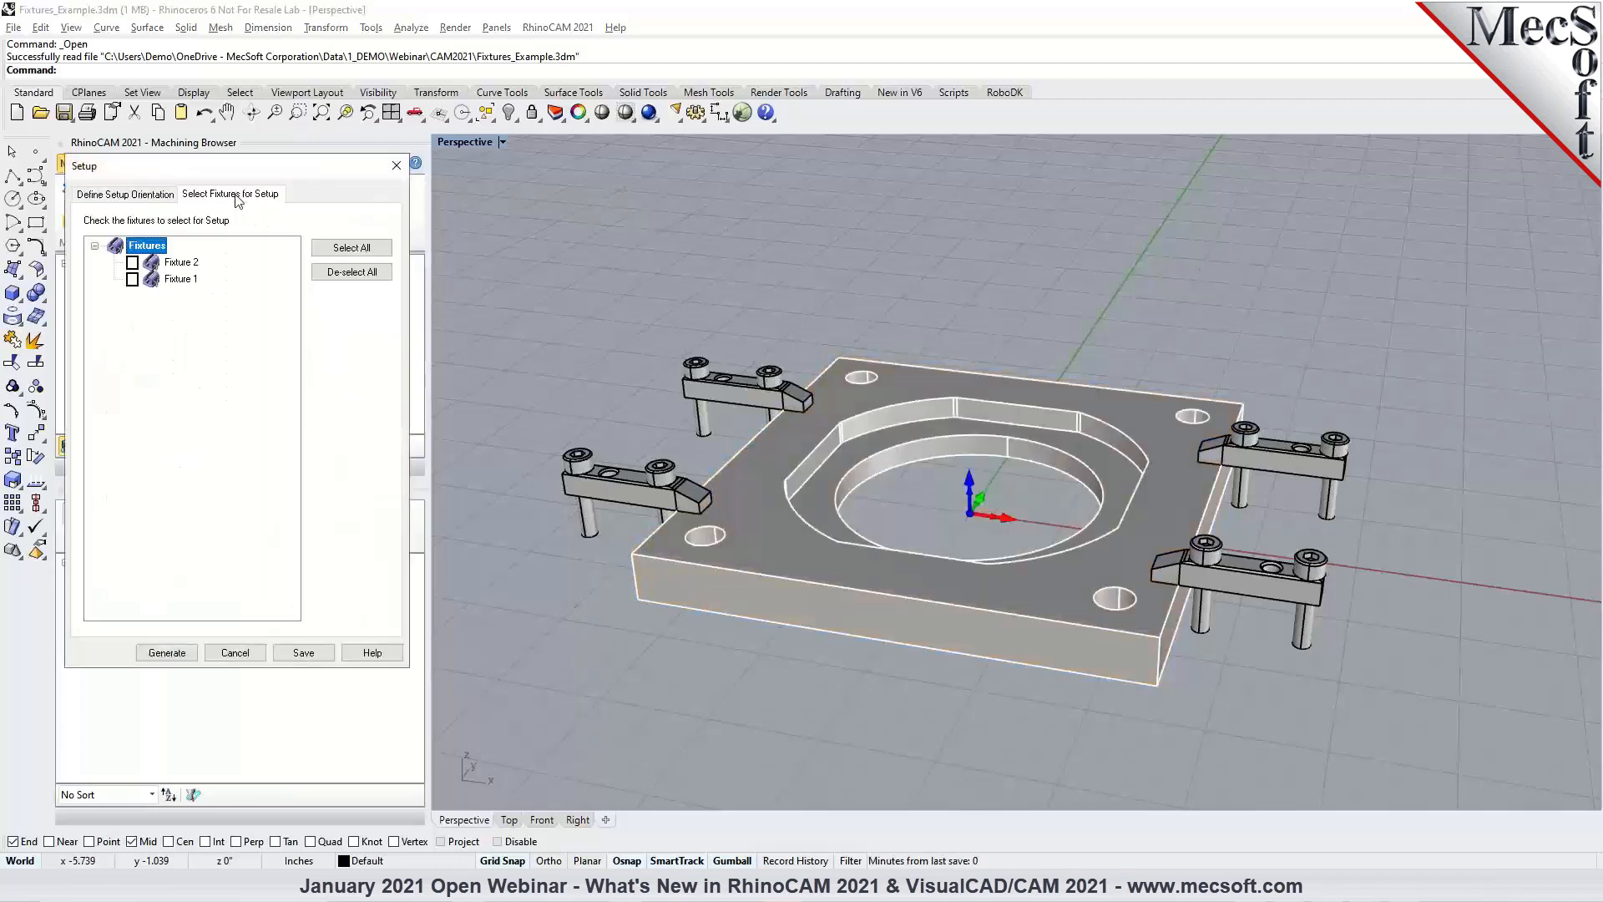
left_click(132, 280)
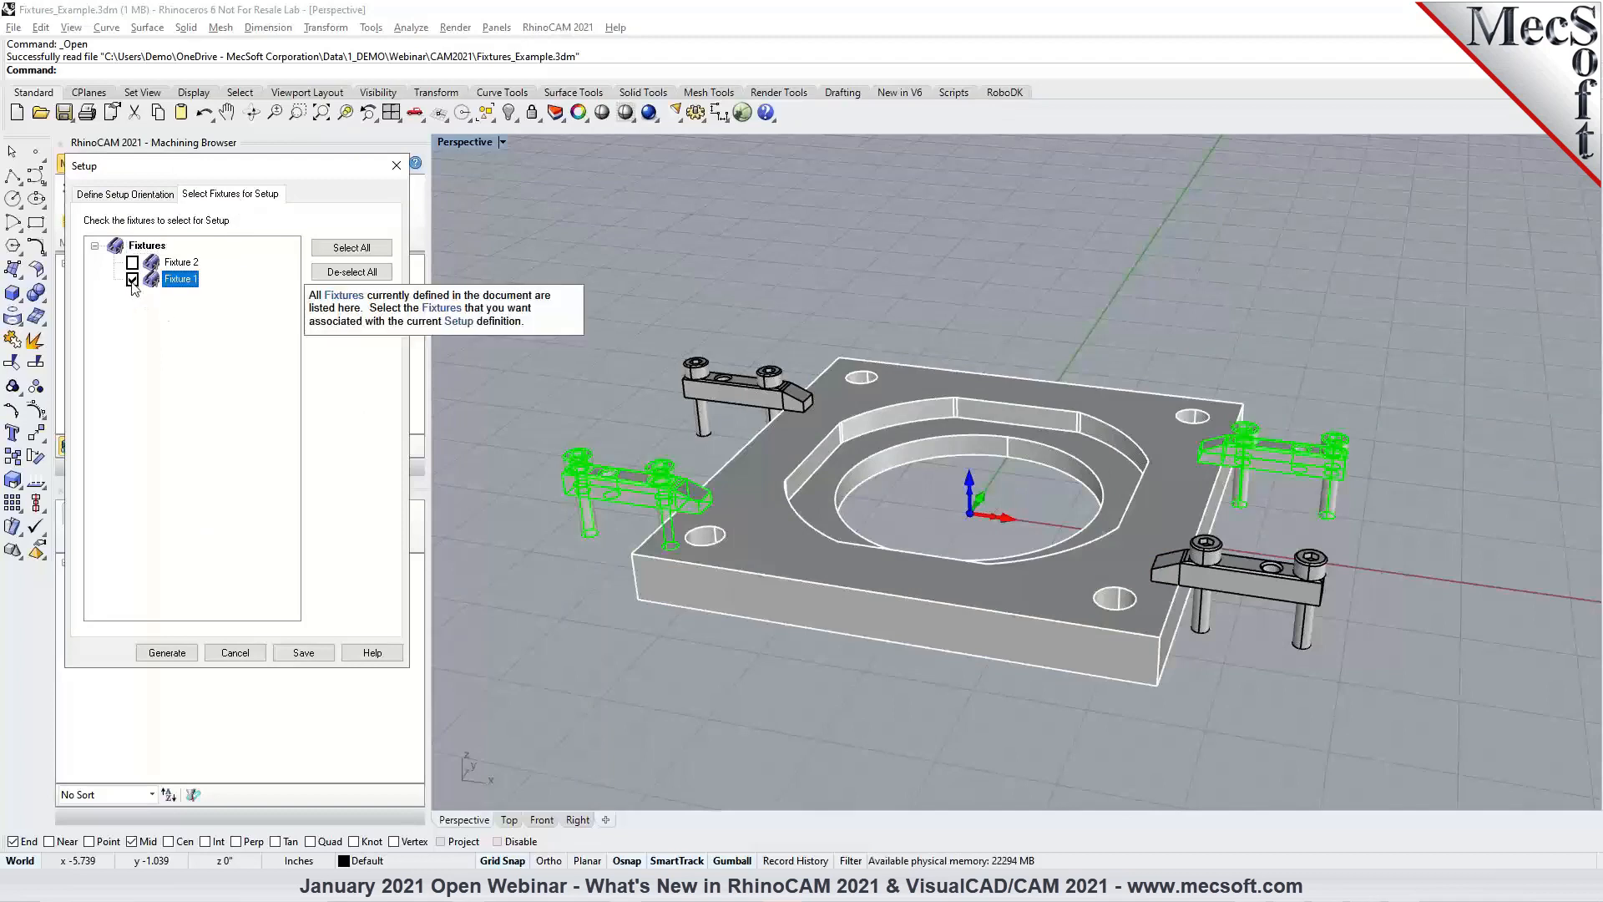
left_click(167, 653)
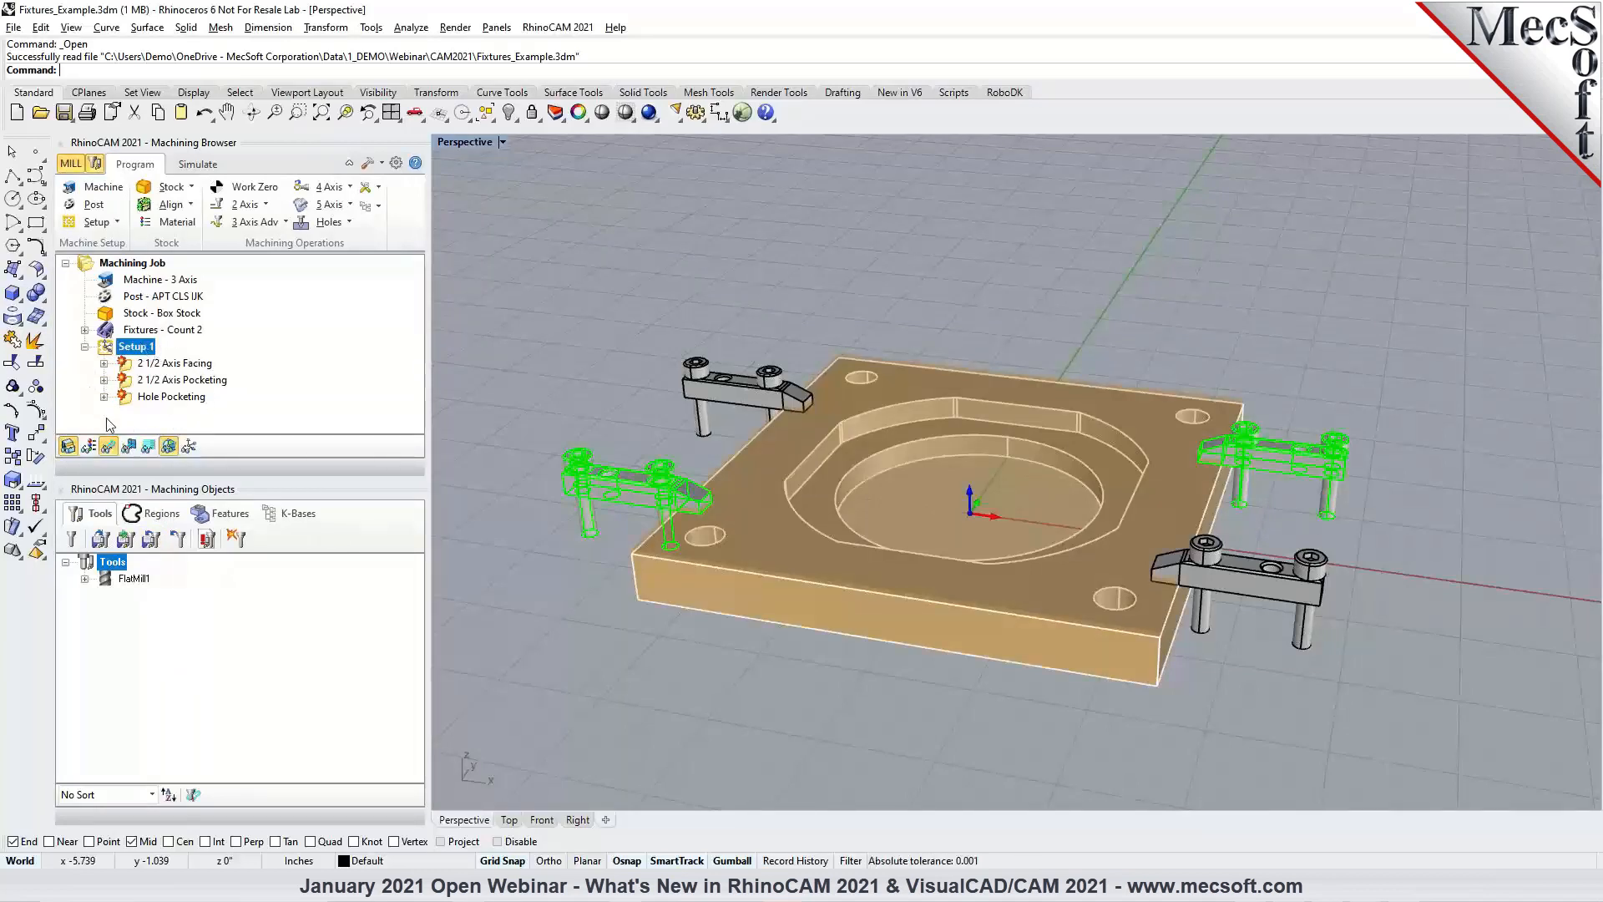
right_click(119, 349)
left_click(172, 360)
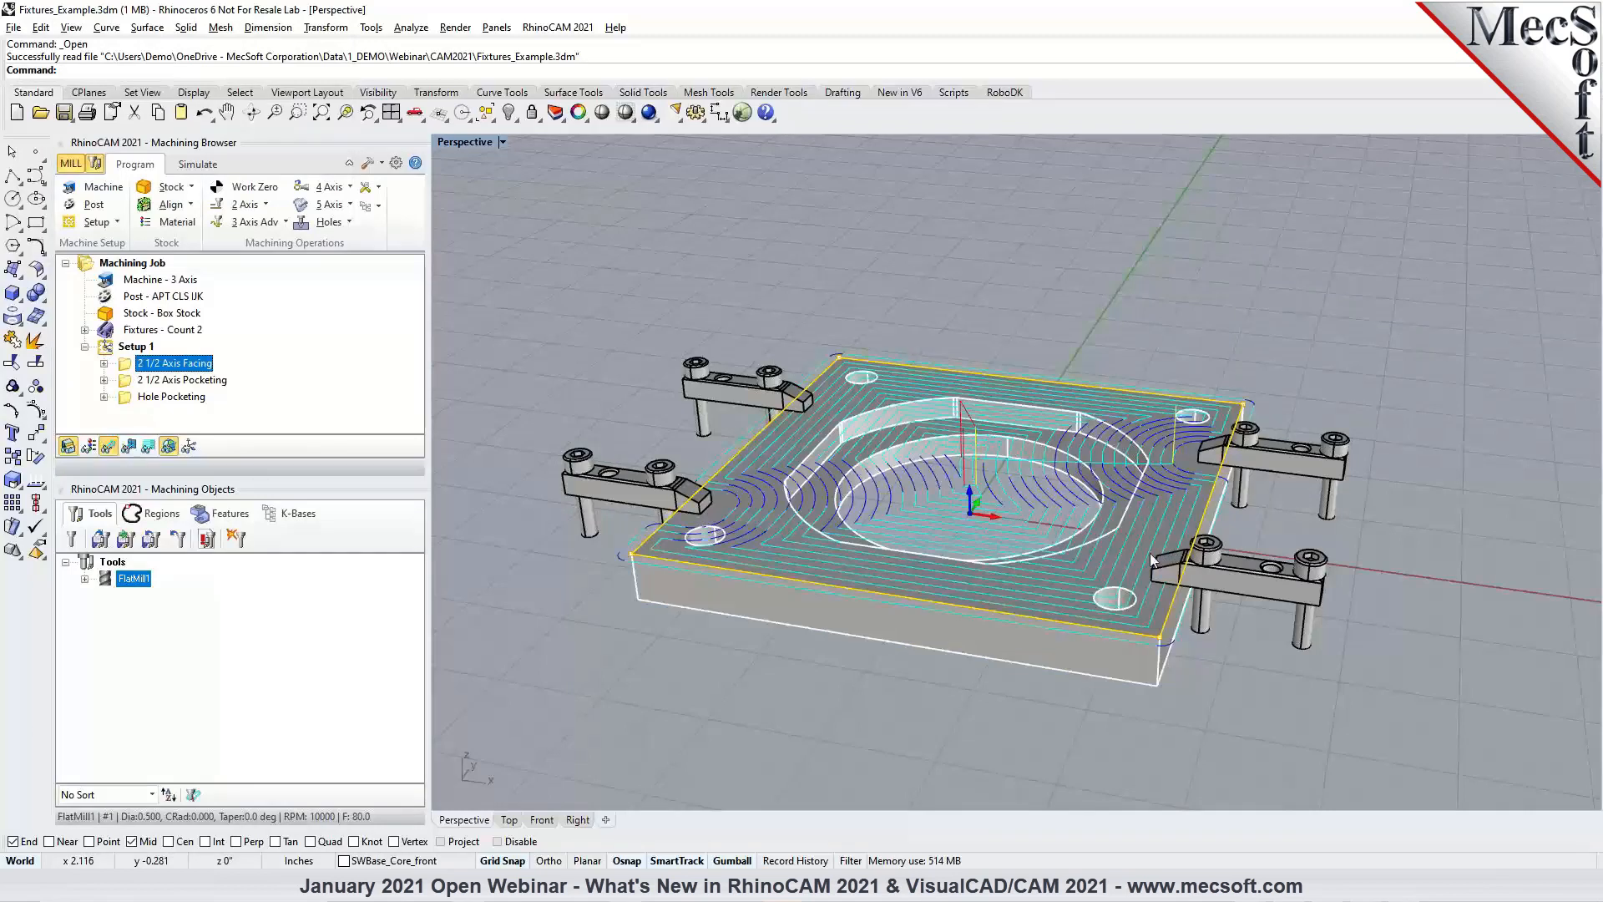
Add Fixture 2 to the fixtures selected for Setup 1, regenerate the setup and display the 2 1/2 Axis Facing toolpath.
double_click(109, 351)
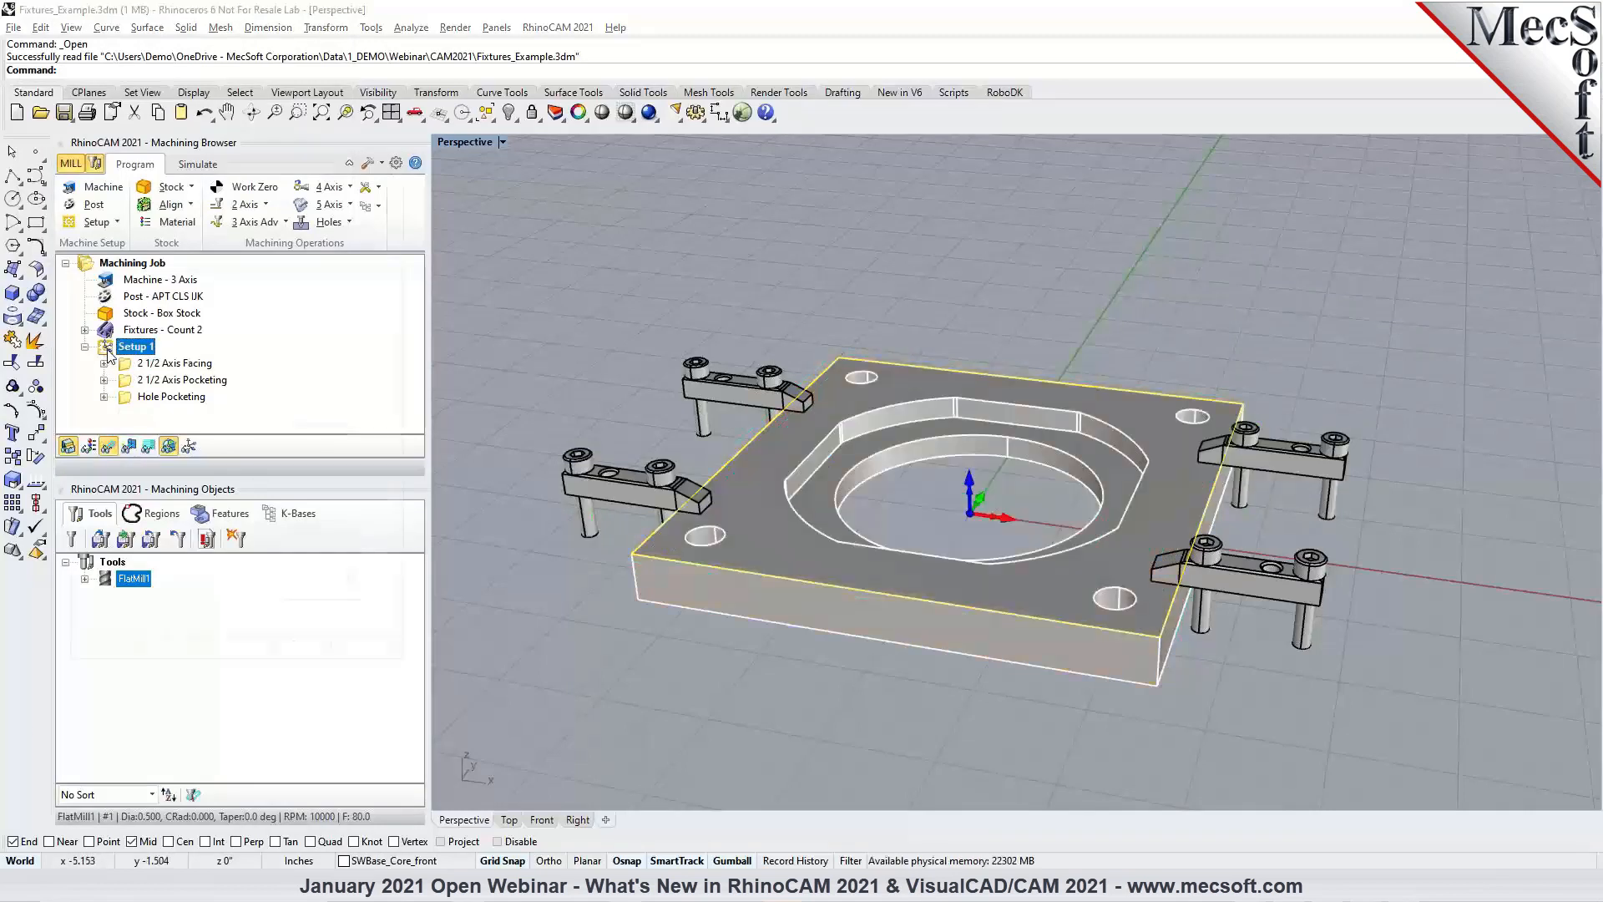
left_click(234, 194)
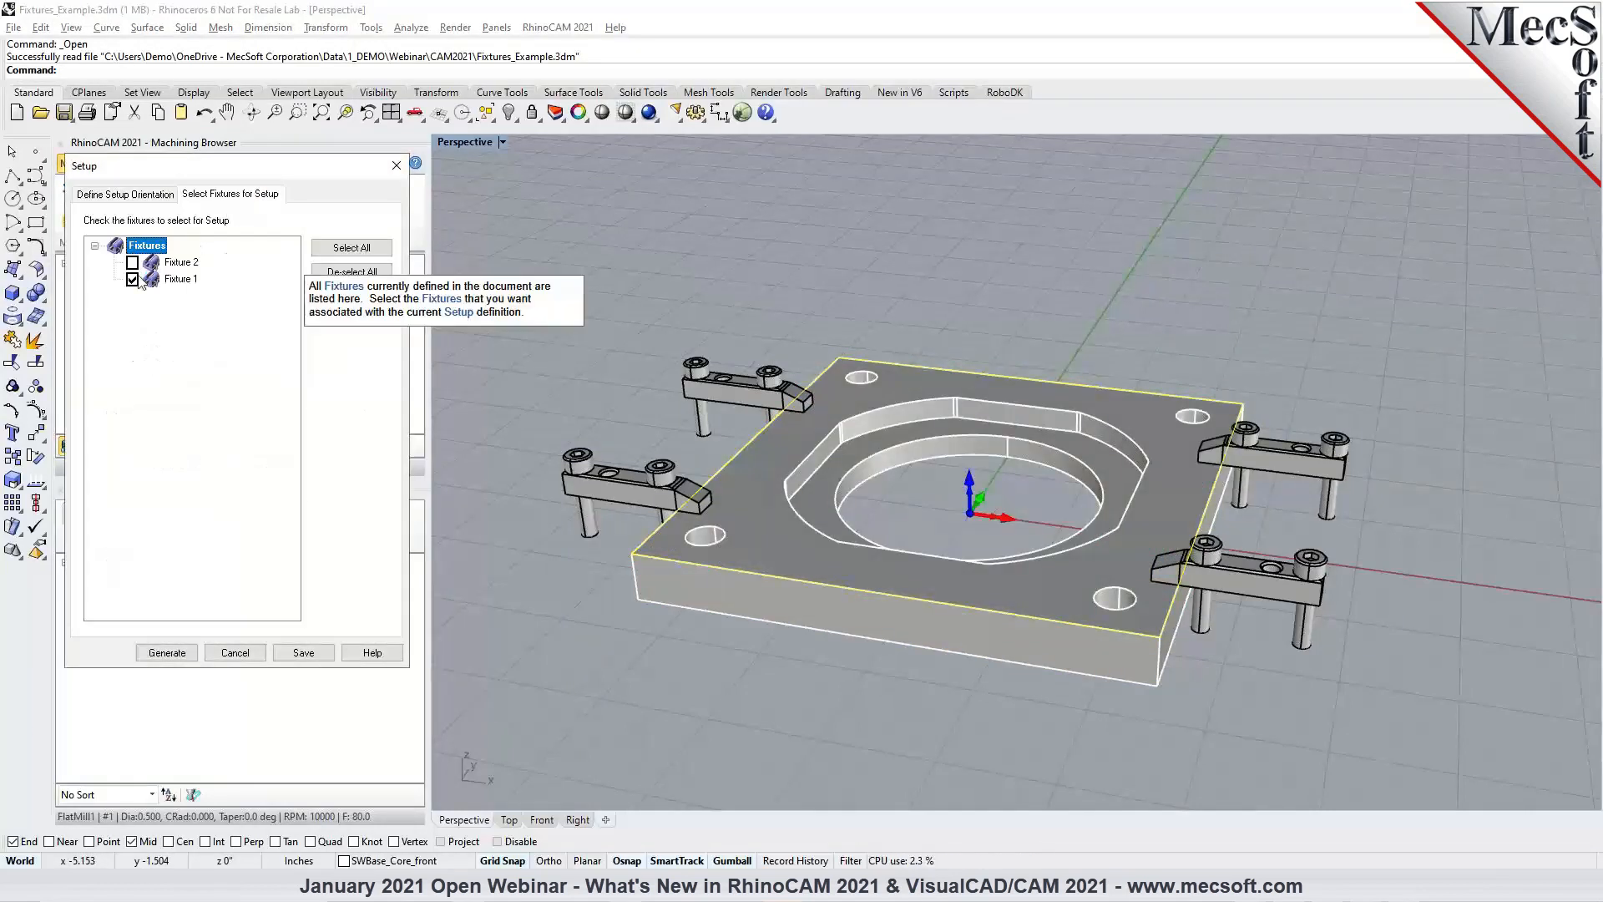
left_click(141, 264)
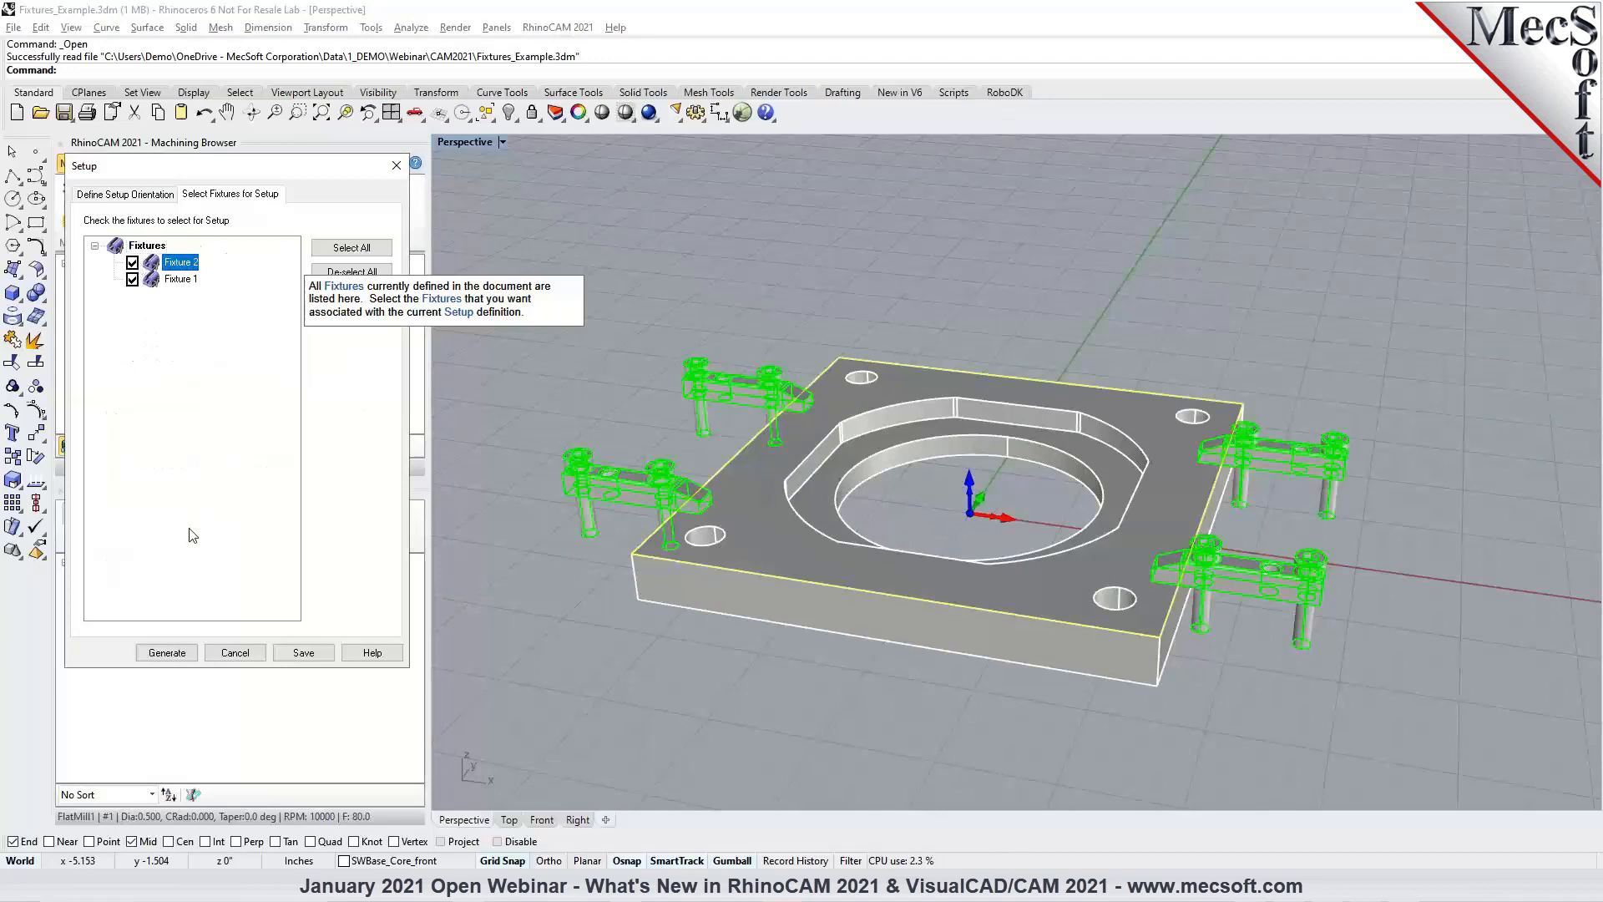
left_click(167, 652)
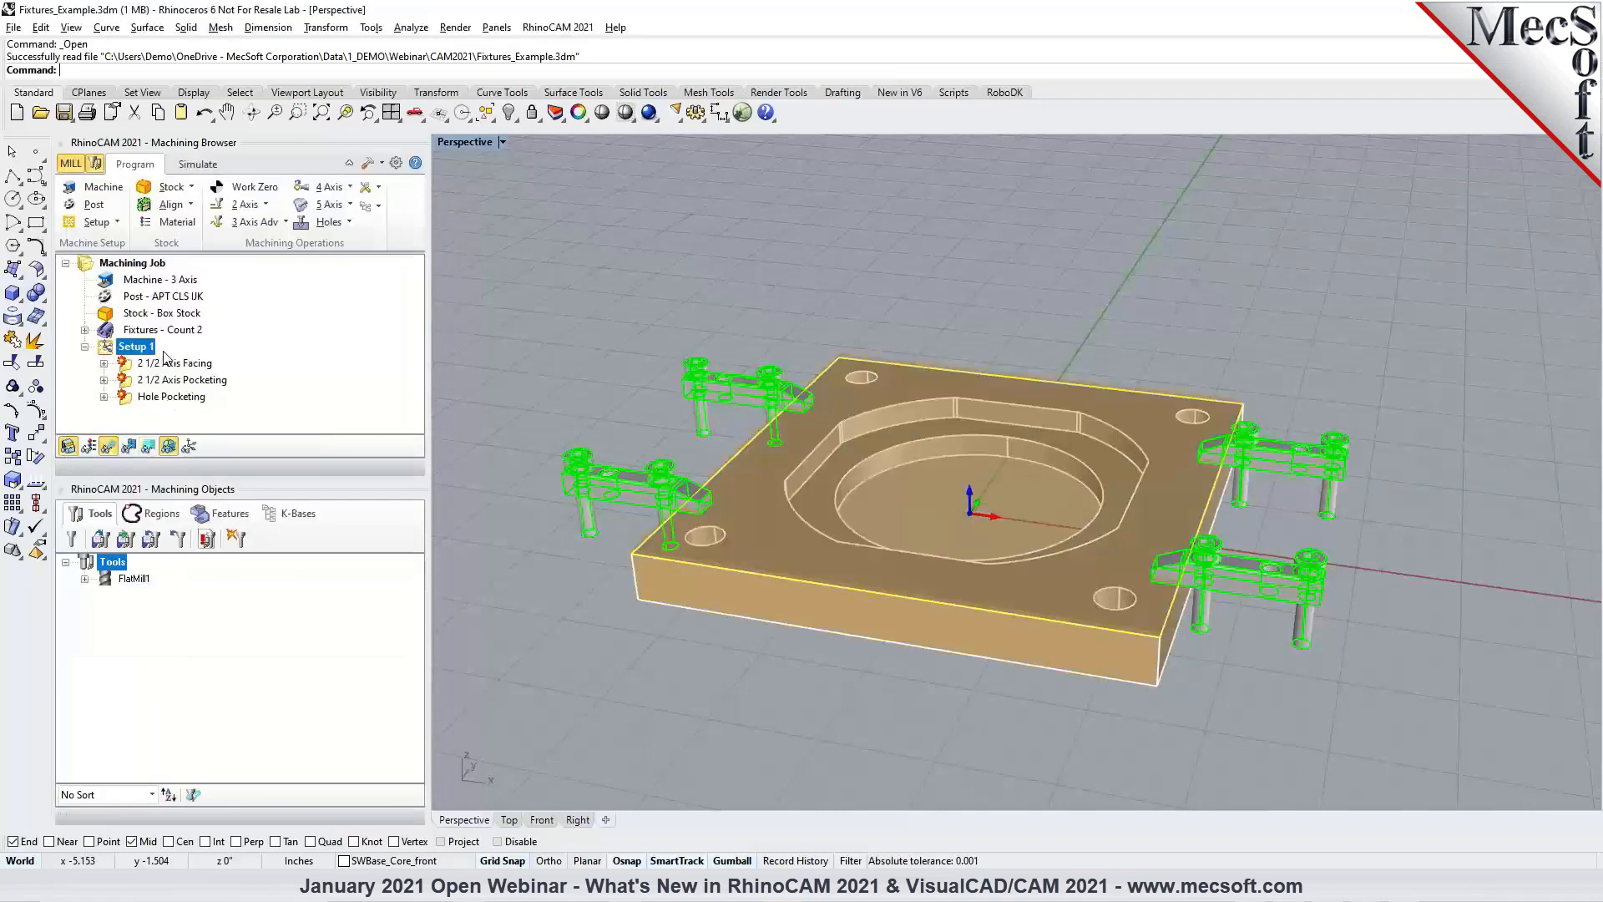
right_click(136, 351)
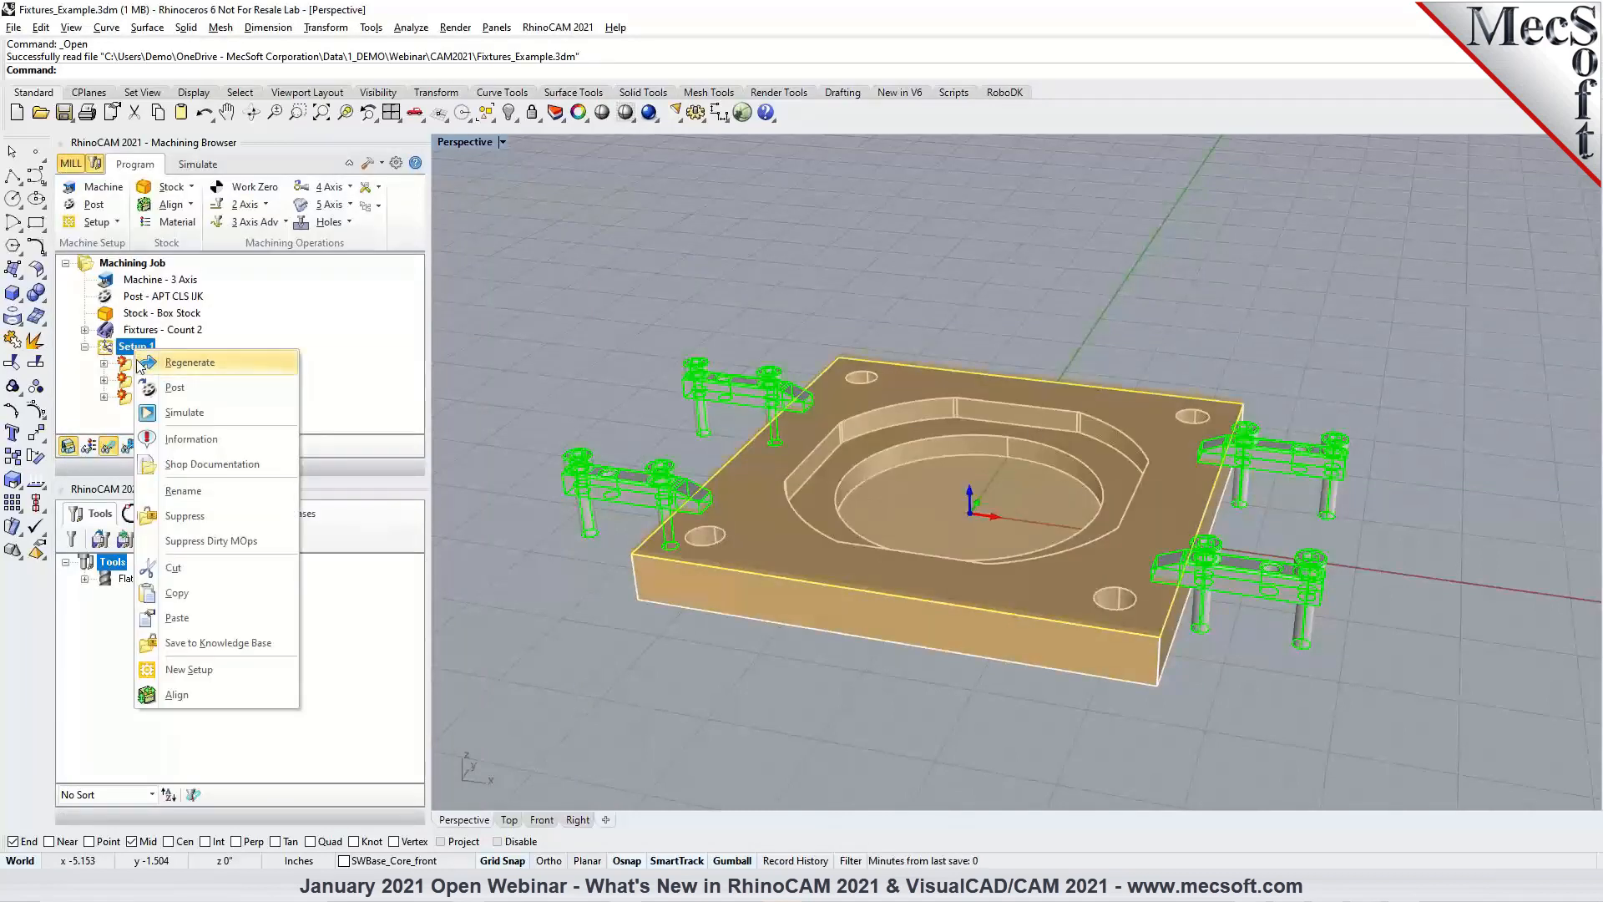
left_click(138, 363)
left_click(143, 365)
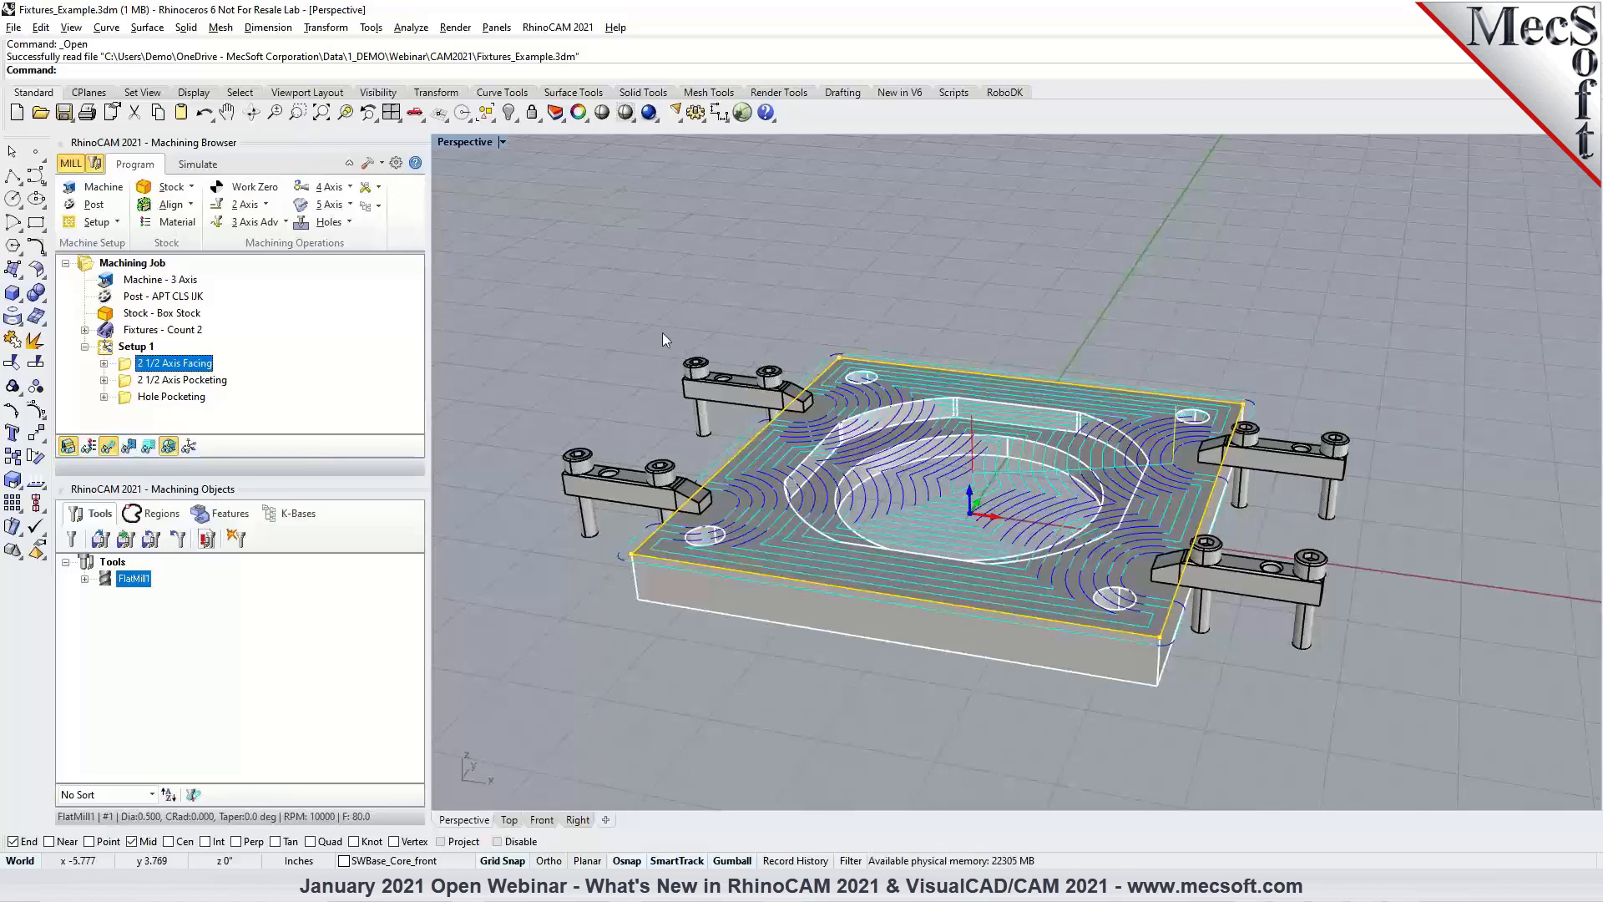
Switch the post-processor type to programmable post and select PostScriptExample as the current post-processor.
left_click(92, 208)
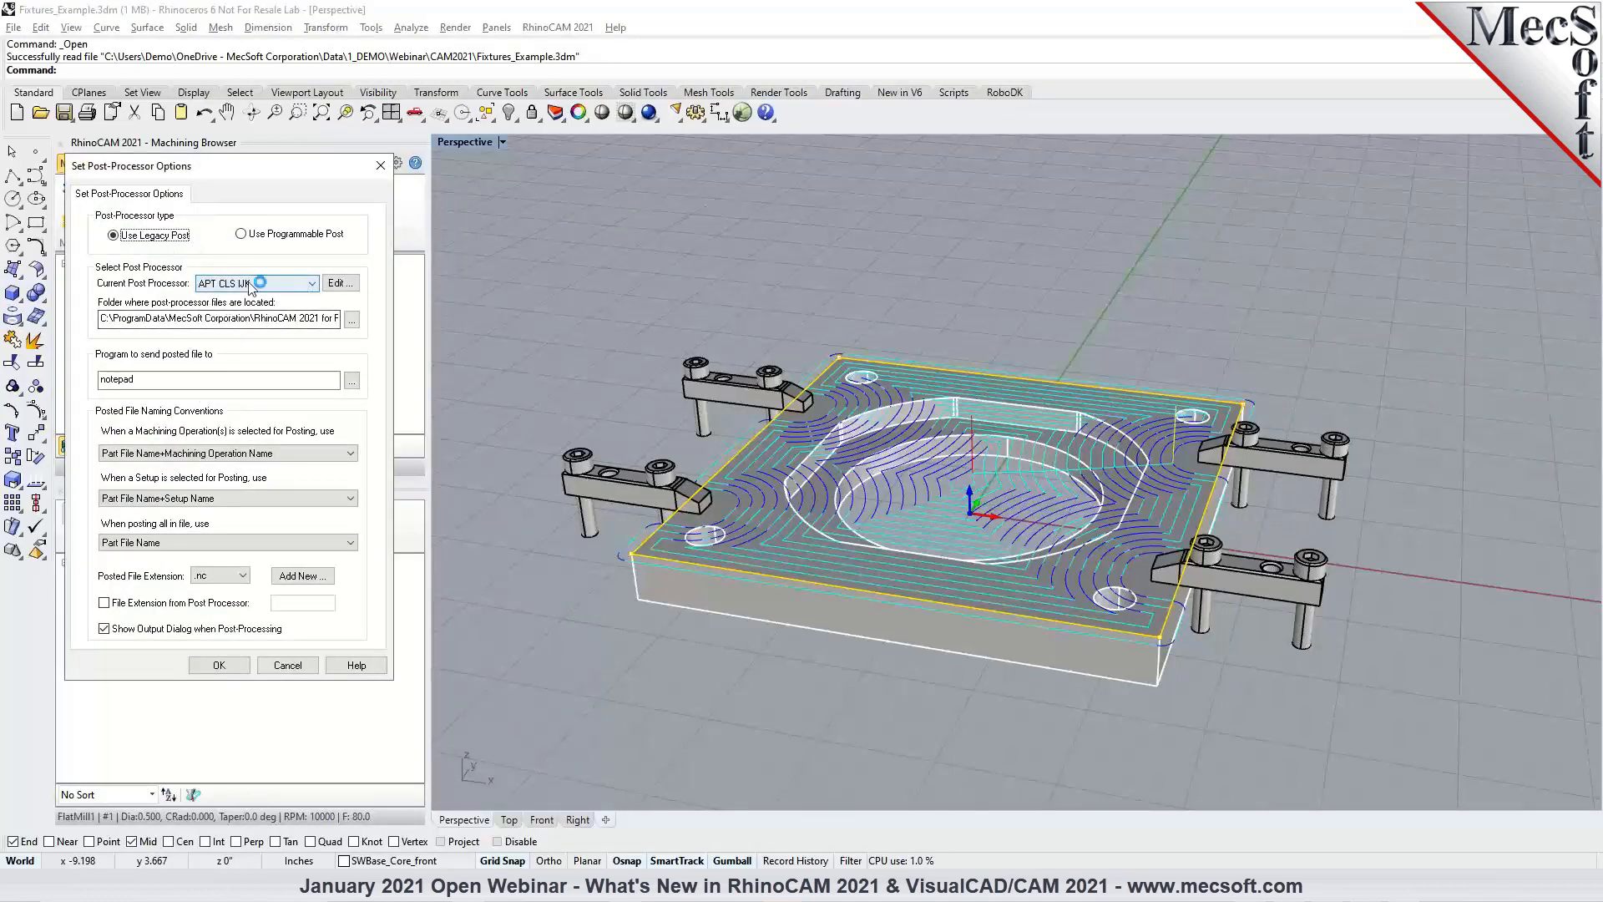
left_click(292, 288)
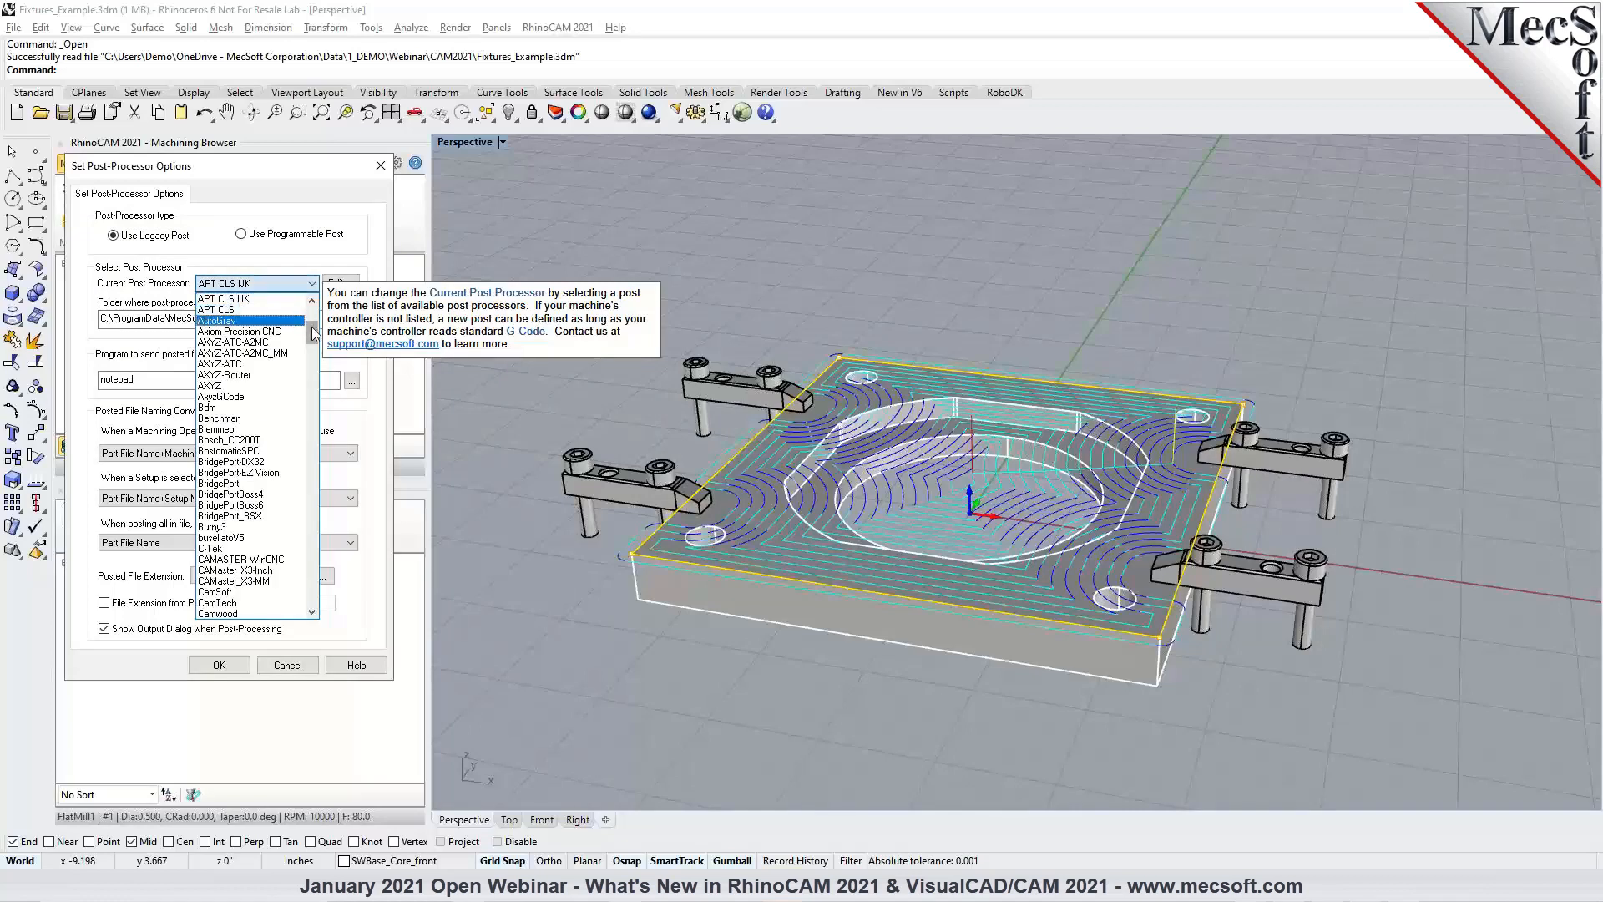
scroll(301, 302, "up", 6)
left_click(297, 298)
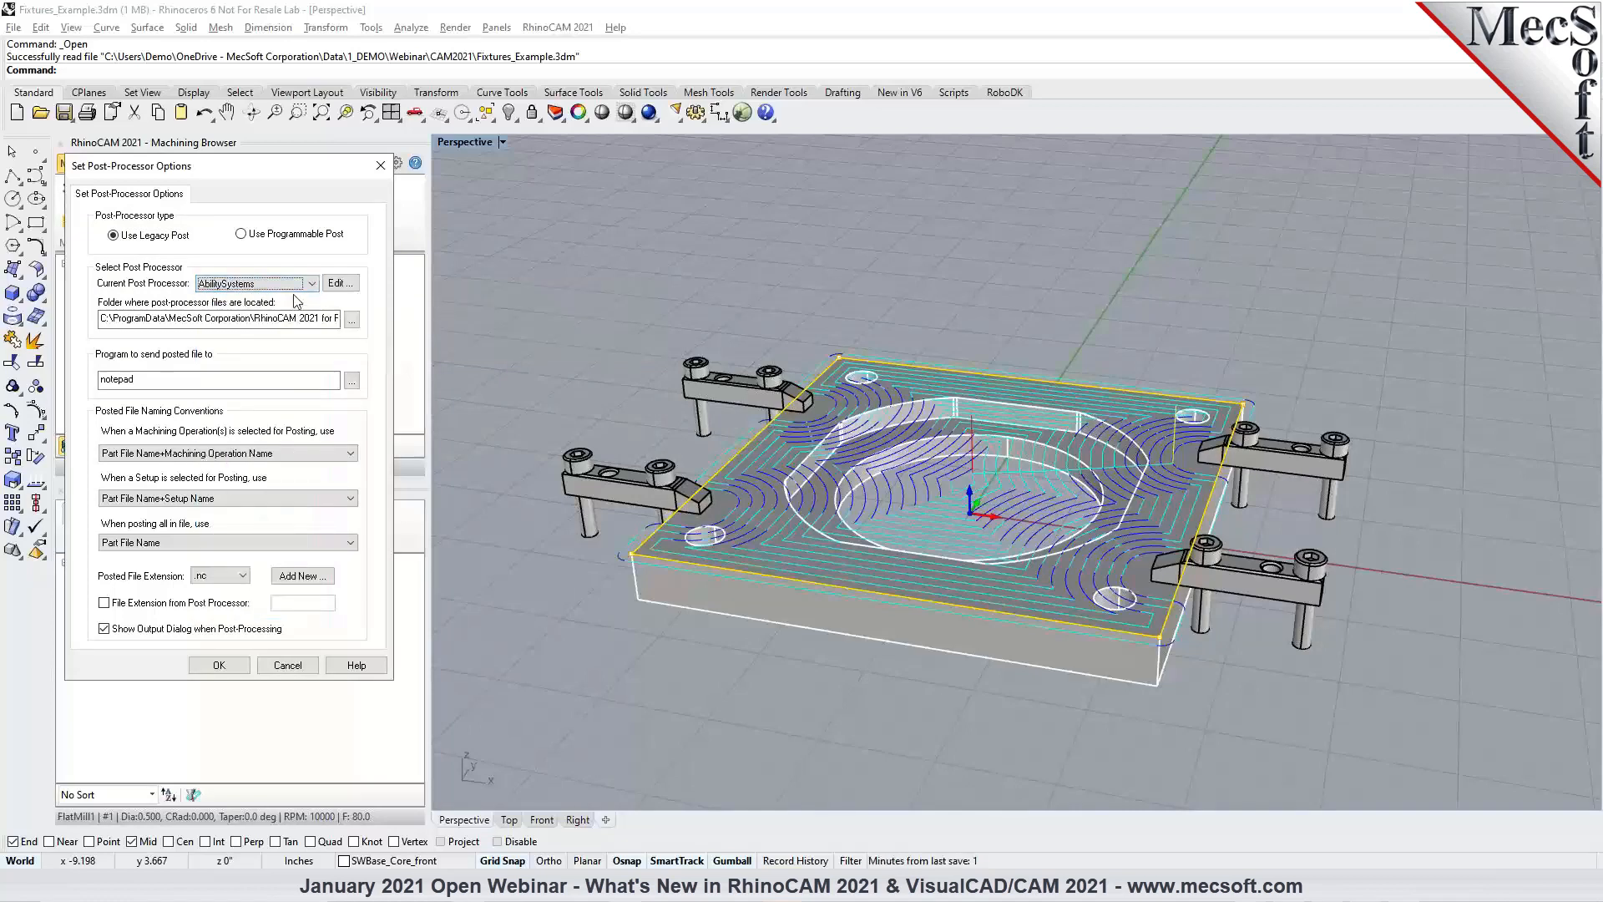
left_click(269, 238)
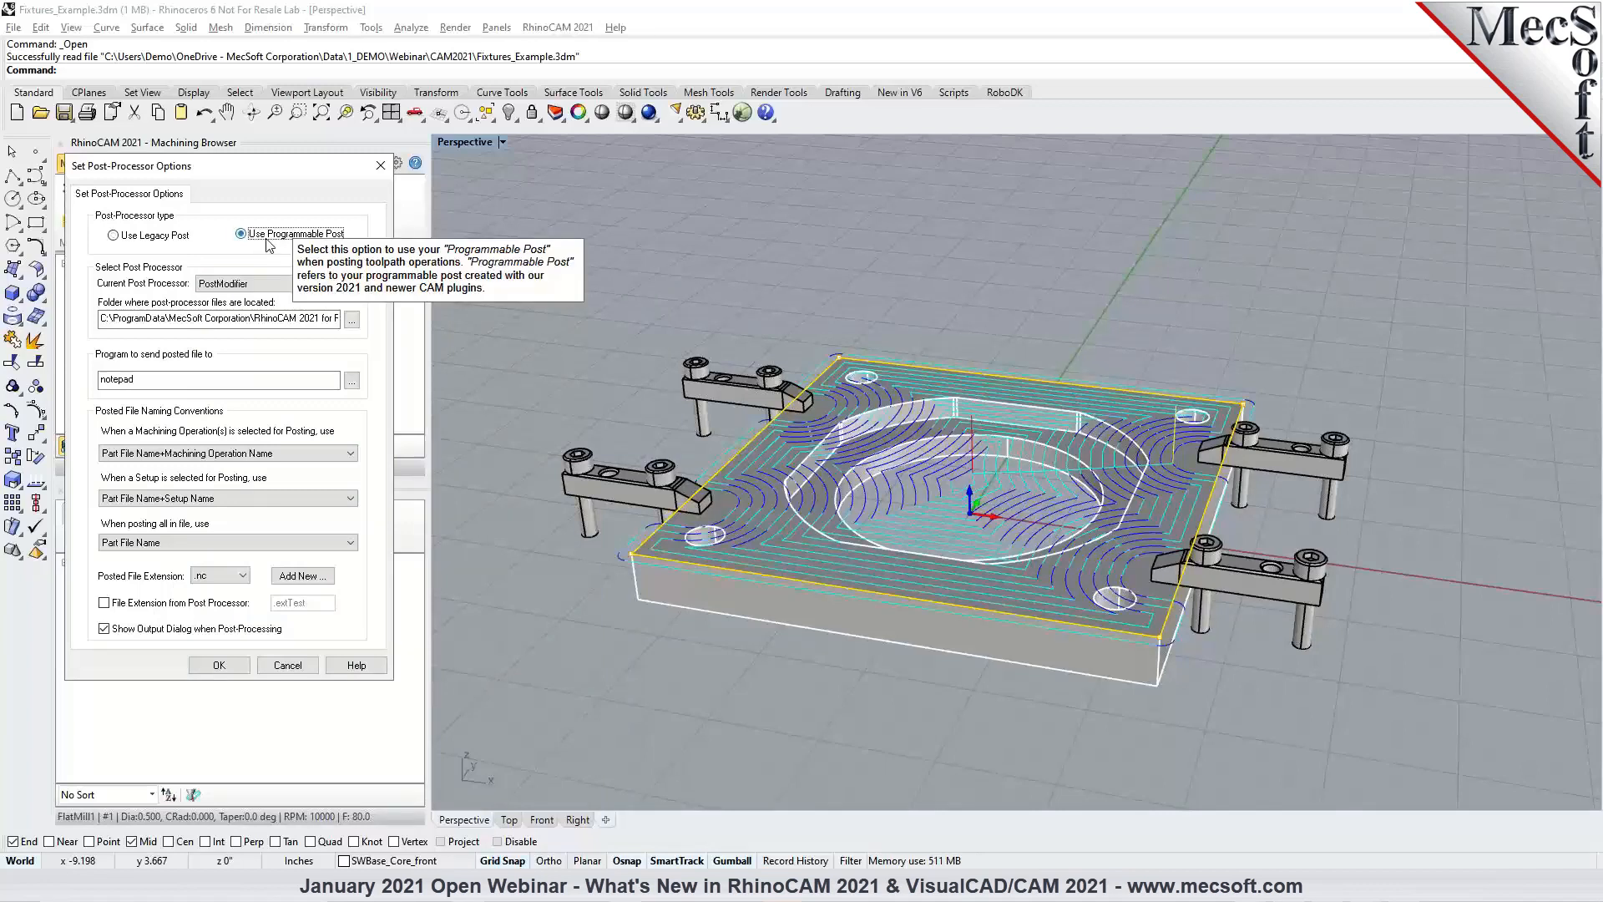
left_click(288, 284)
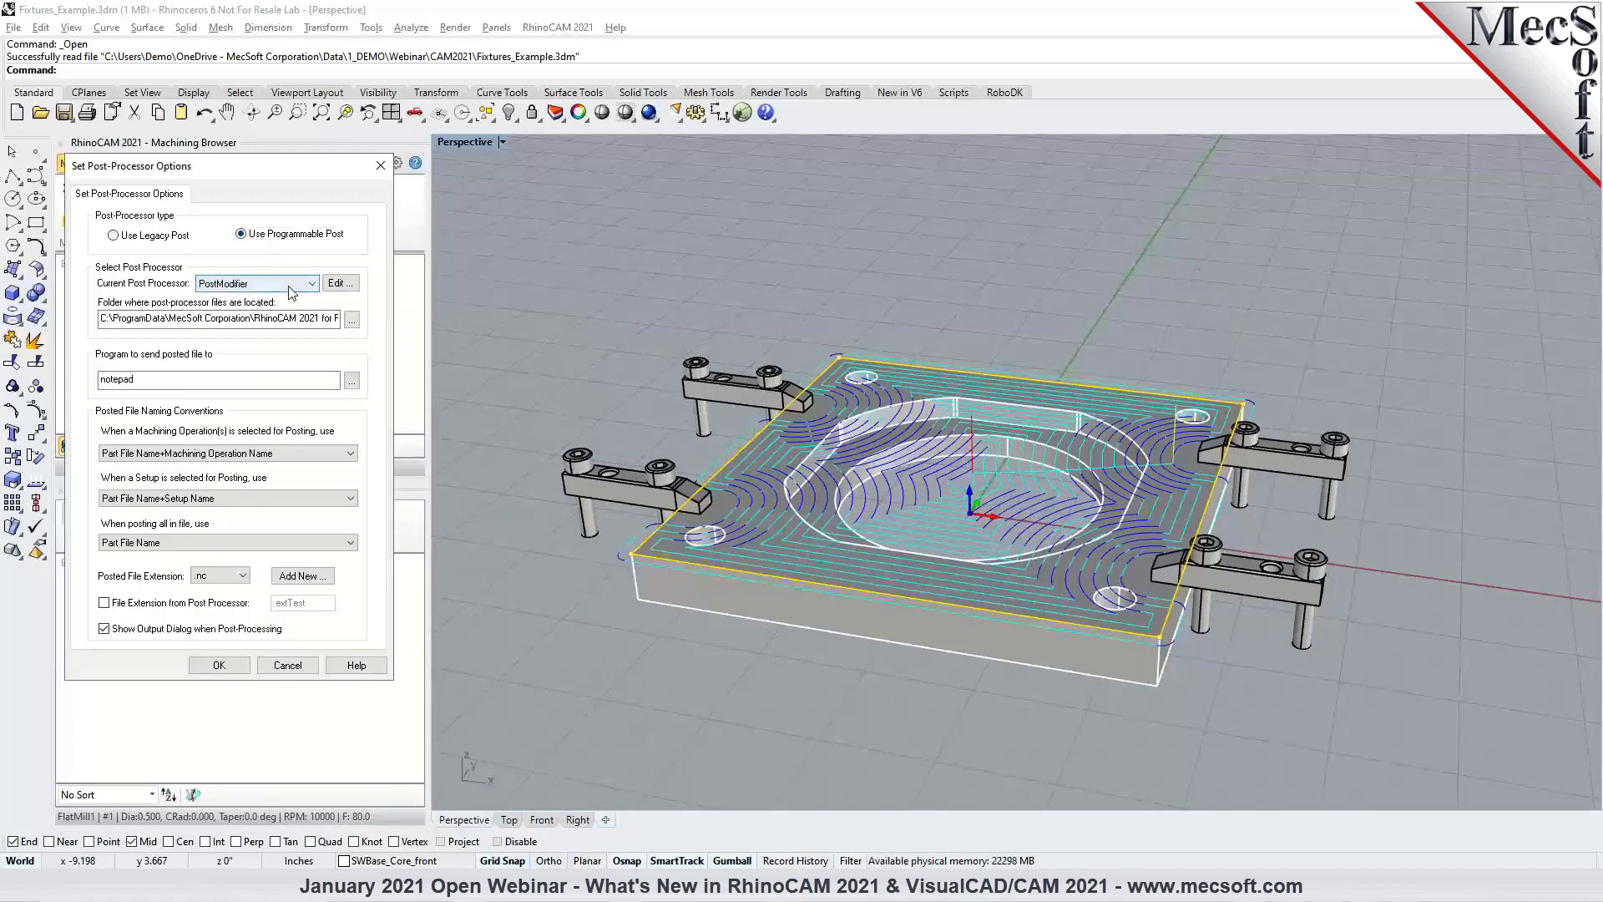
left_click(291, 308)
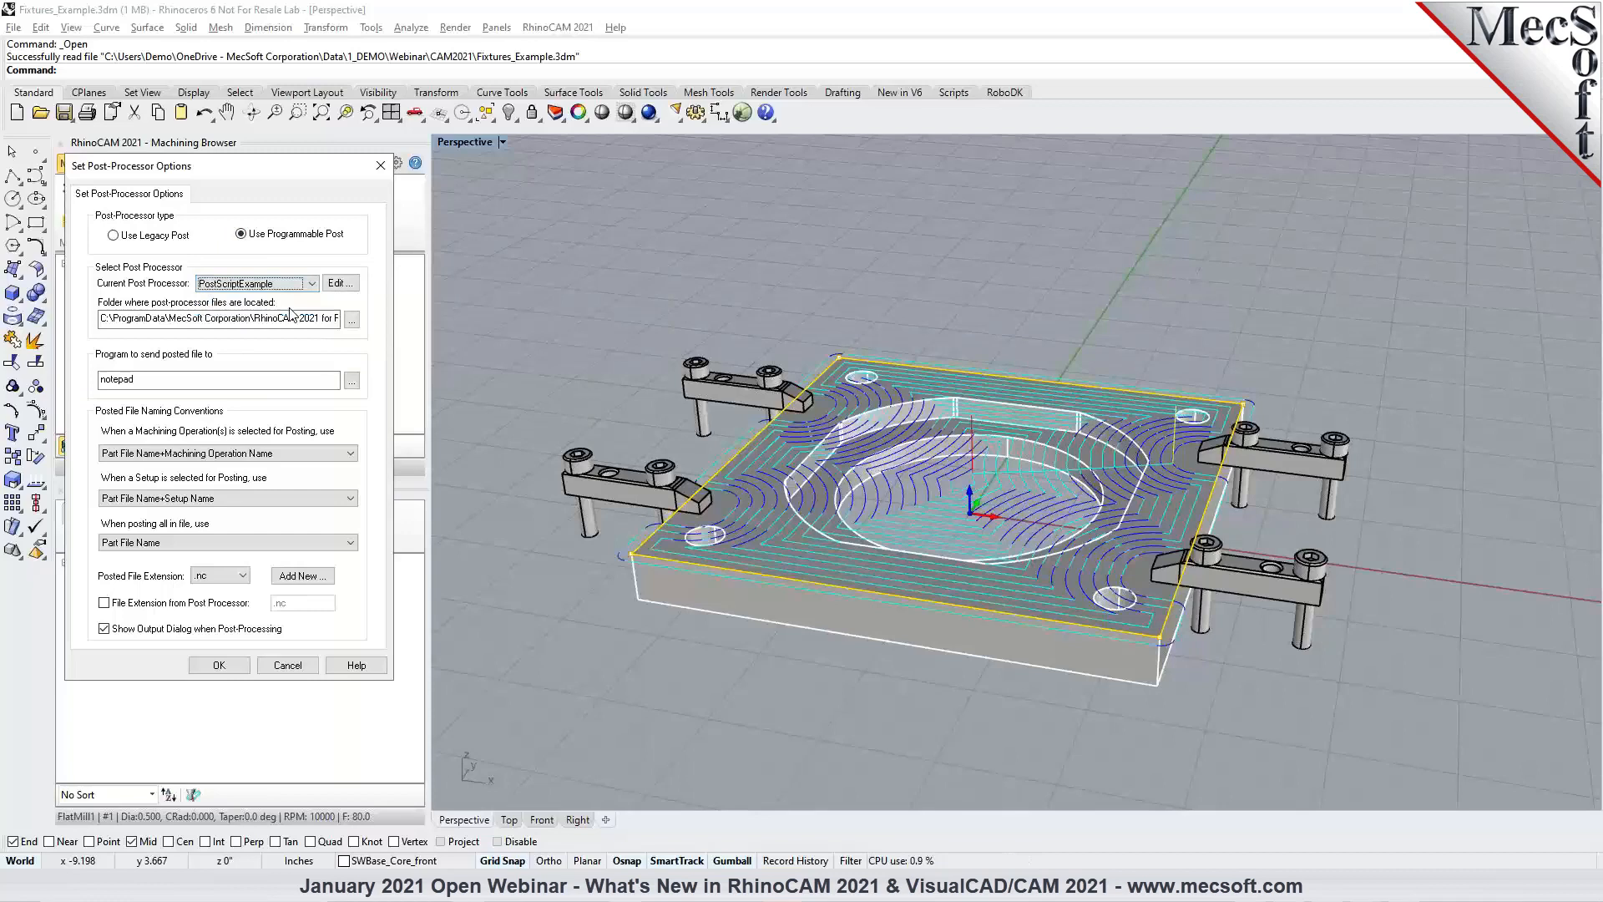
left_click(293, 321)
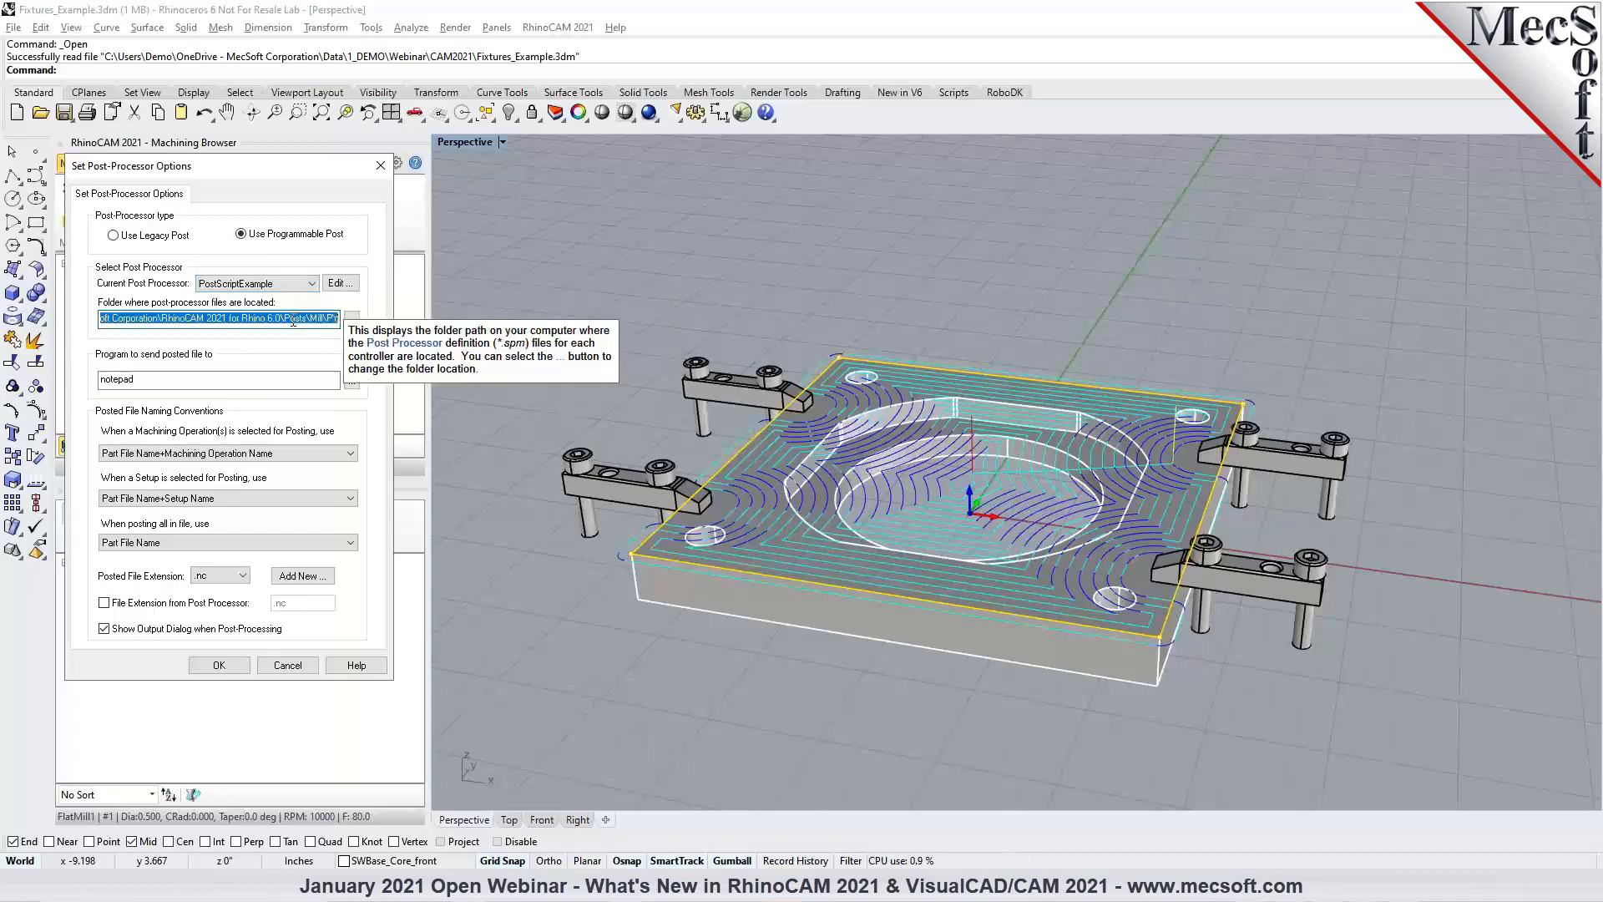
left_click(239, 669)
Post Setup 1 as Fixtures_Example_Setup 1.nc and narrow the Notepad window showing the posted code.
right_click(139, 350)
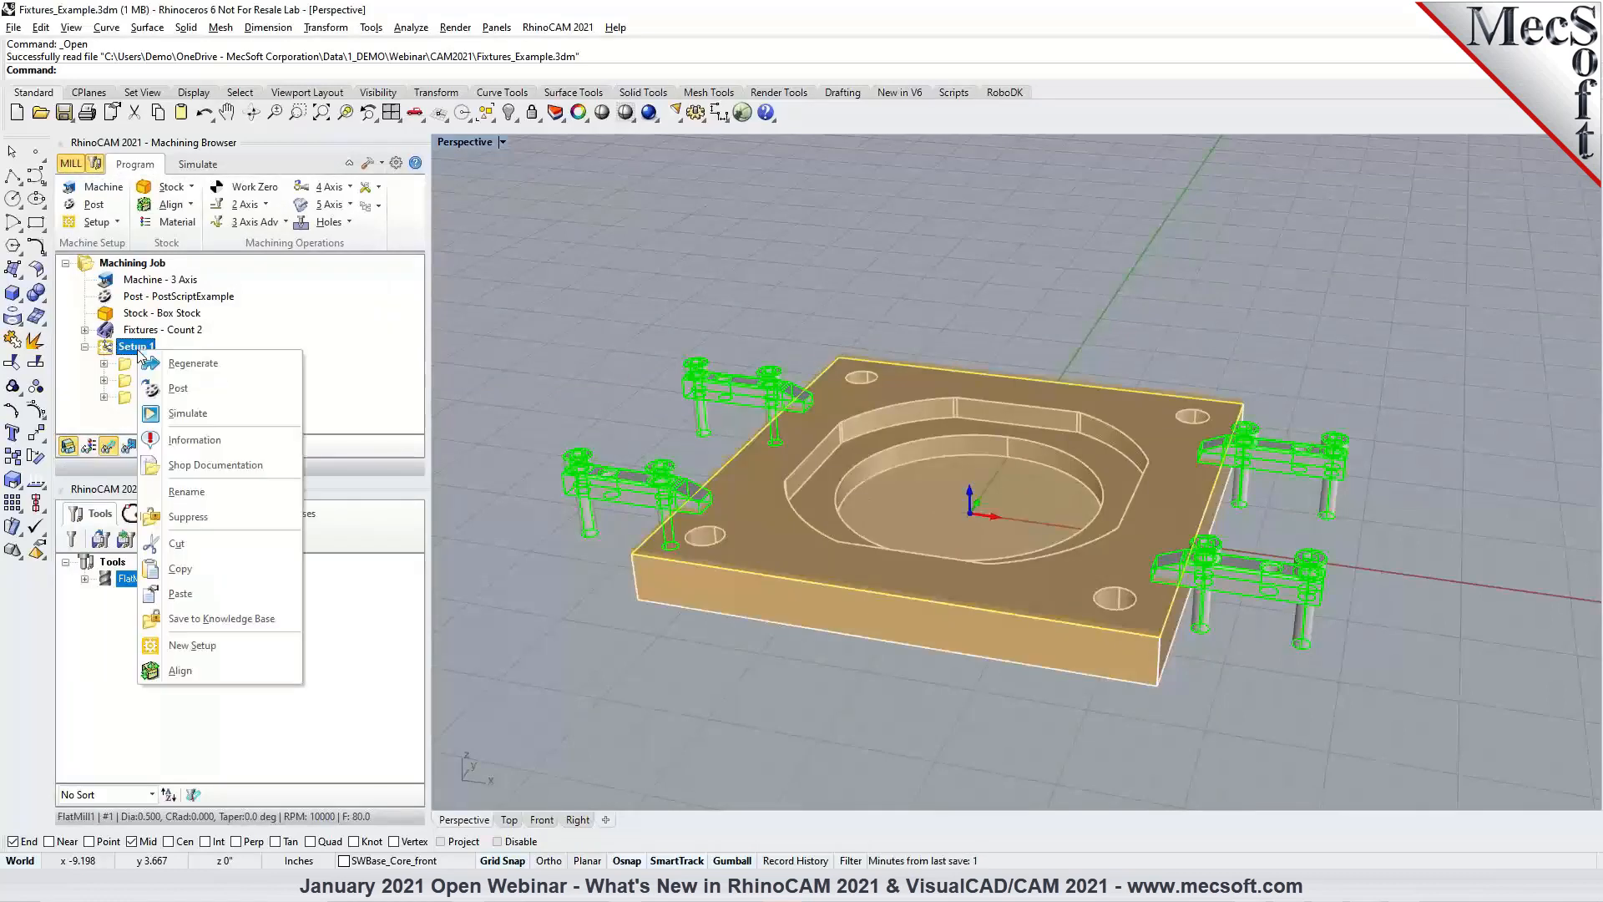
left_click(163, 389)
left_click(996, 543)
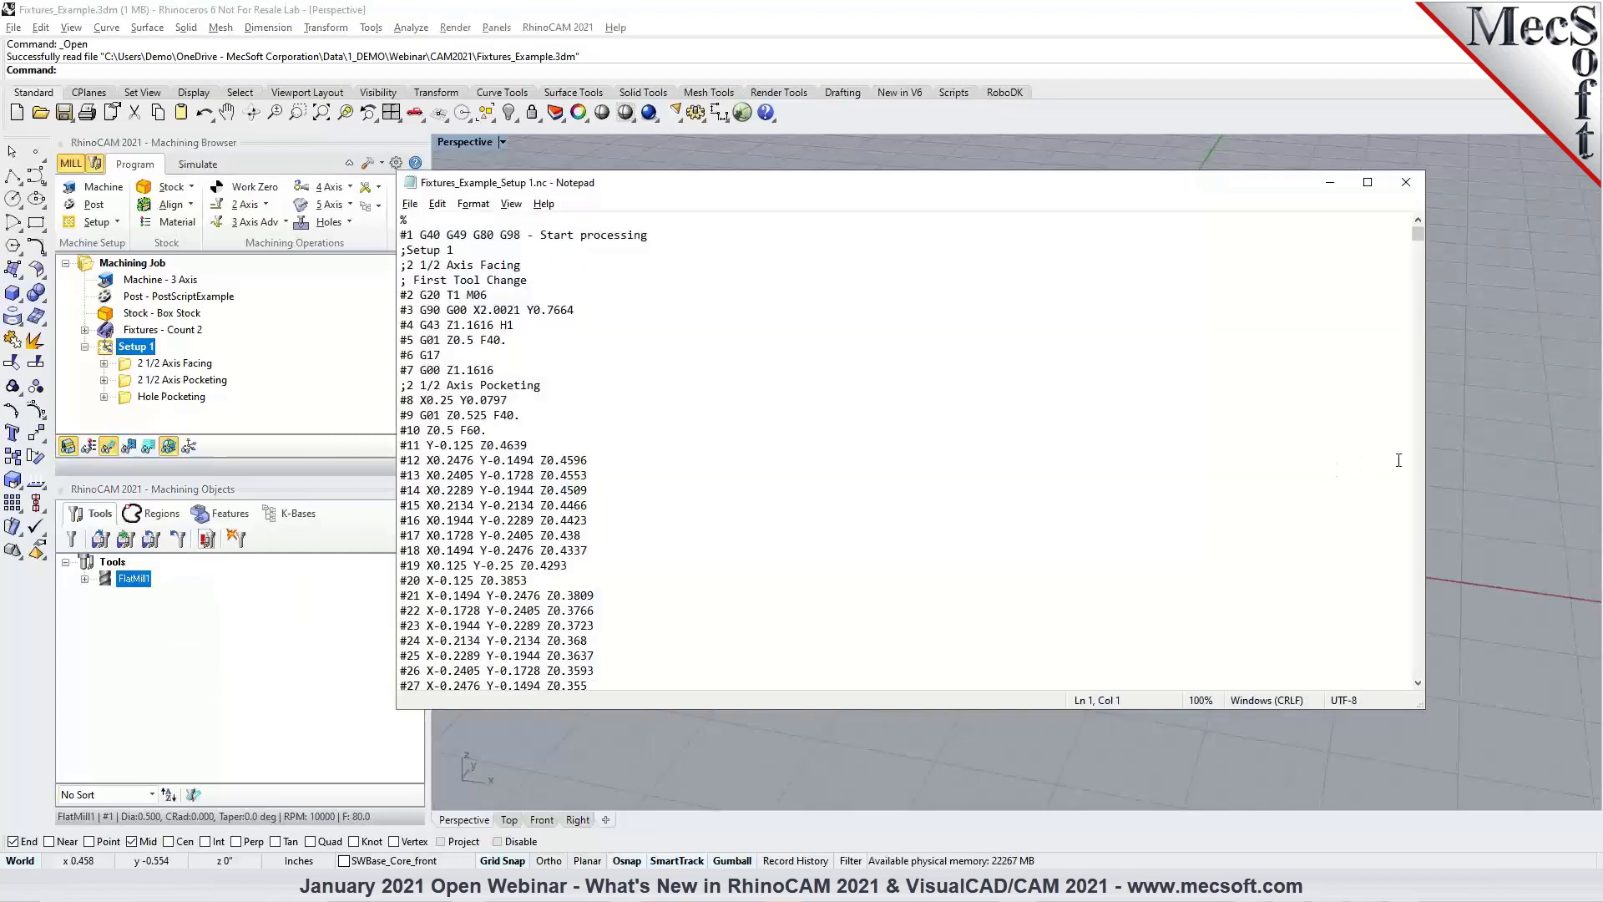
left_click_drag(1425, 463, 1050, 461)
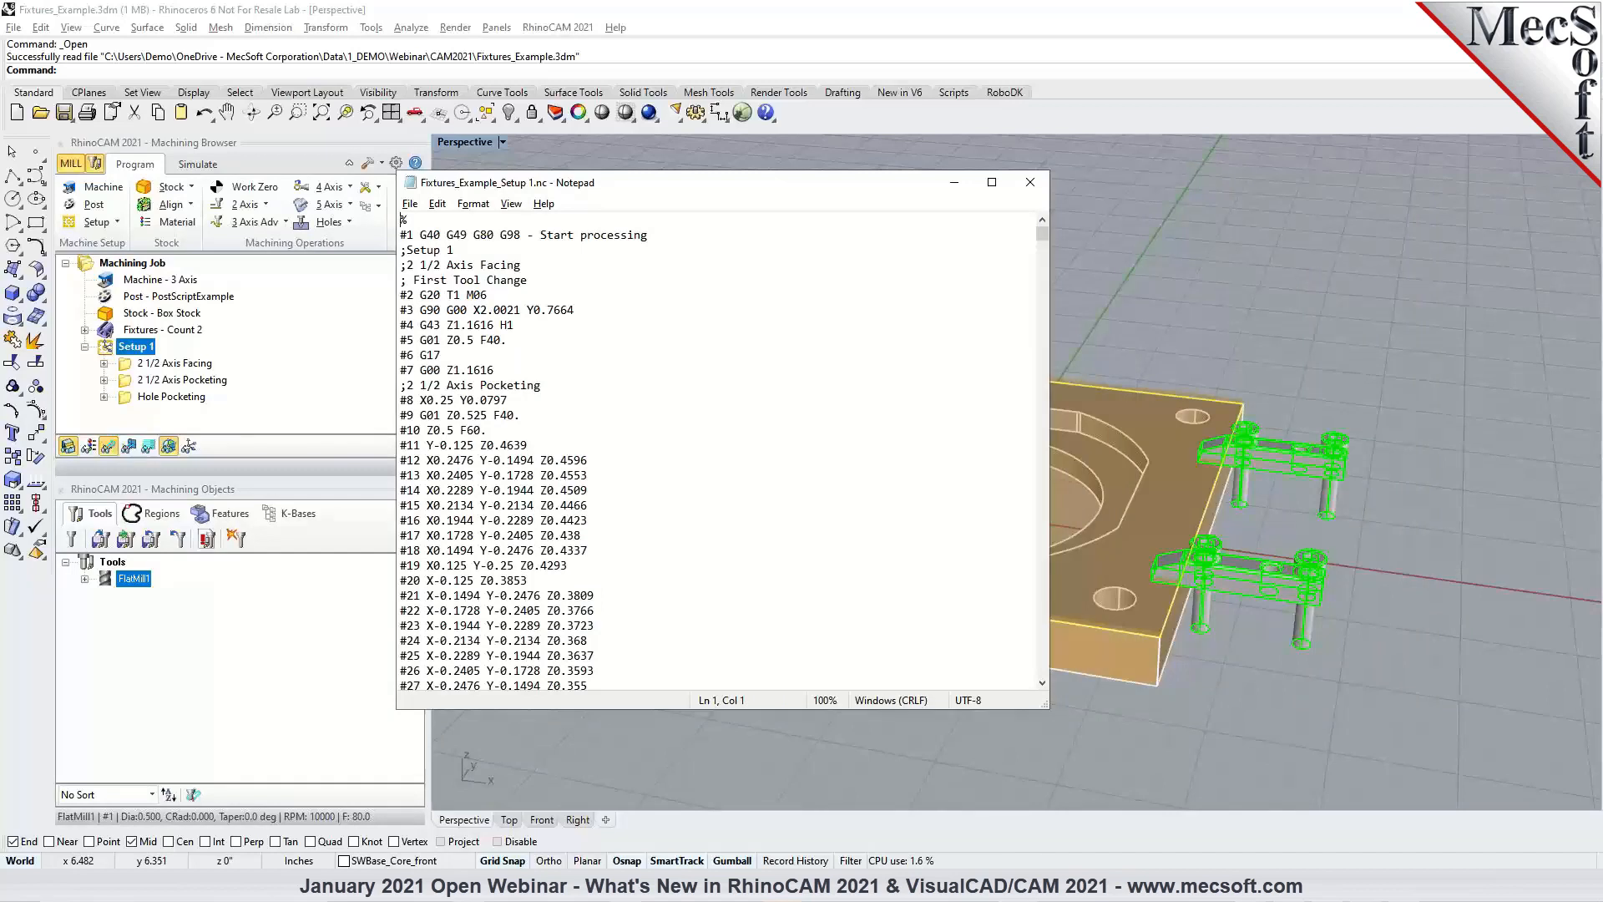
Open PostScriptExample.py from the MILL posts' PY folder in Notepad++ and keep only one copy of it open.
left_click(175, 885)
key("Return")
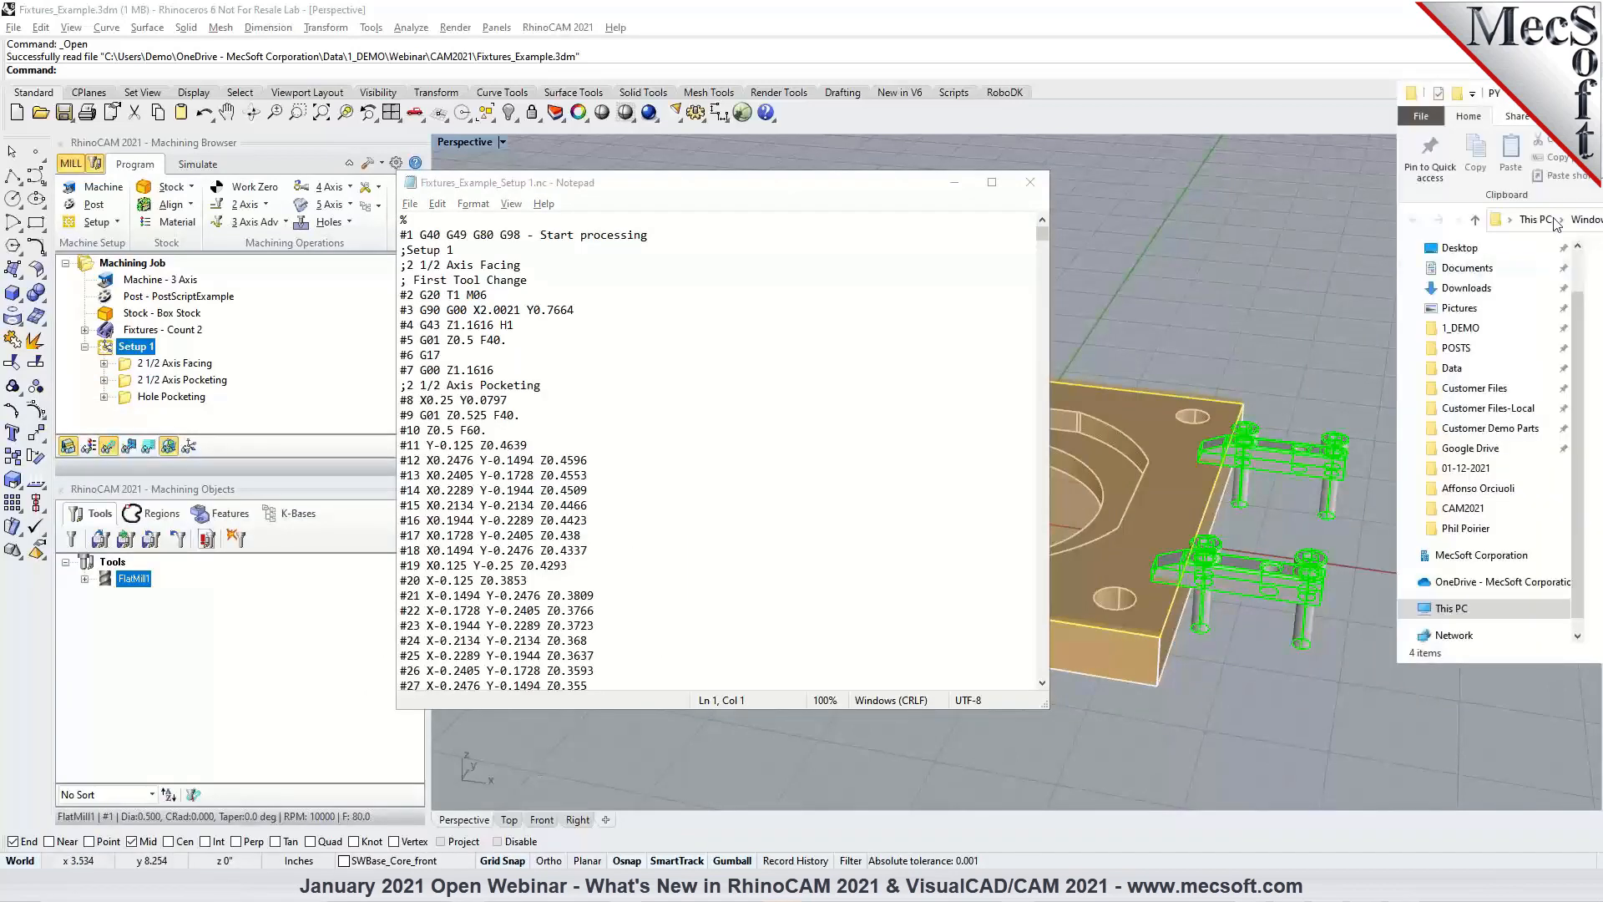
left_click_drag(1553, 92, 1602, 92)
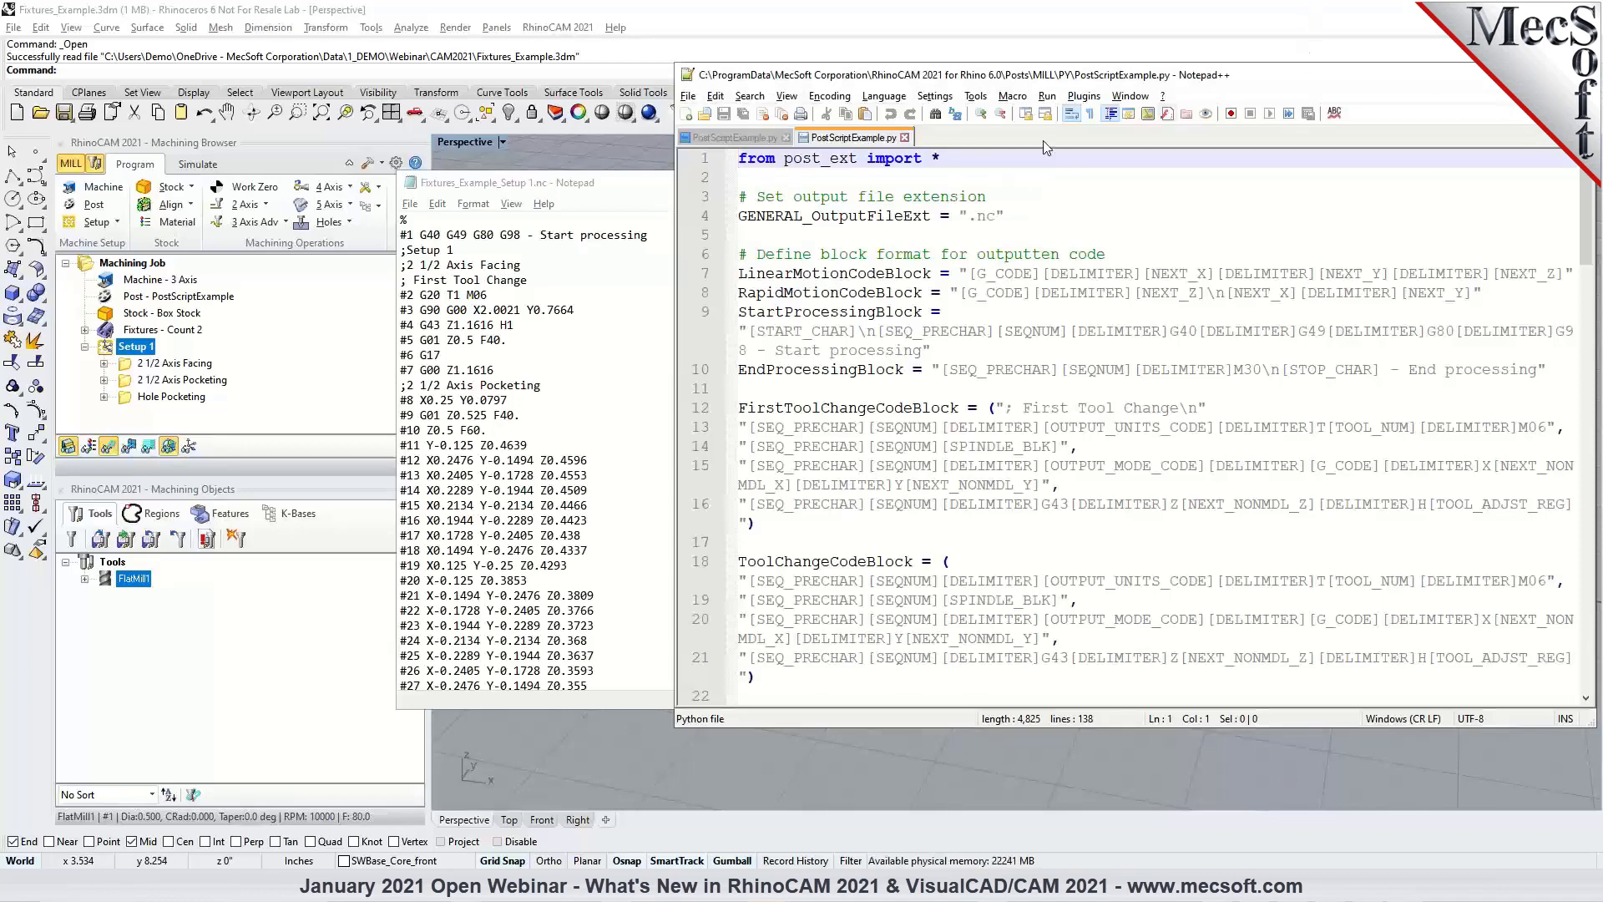
left_click(786, 137)
Arrange the posted Setup 1 code in Notepad and the PostScriptExample.py script in Notepad++ side by side.
left_click_drag(1077, 79, 966, 65)
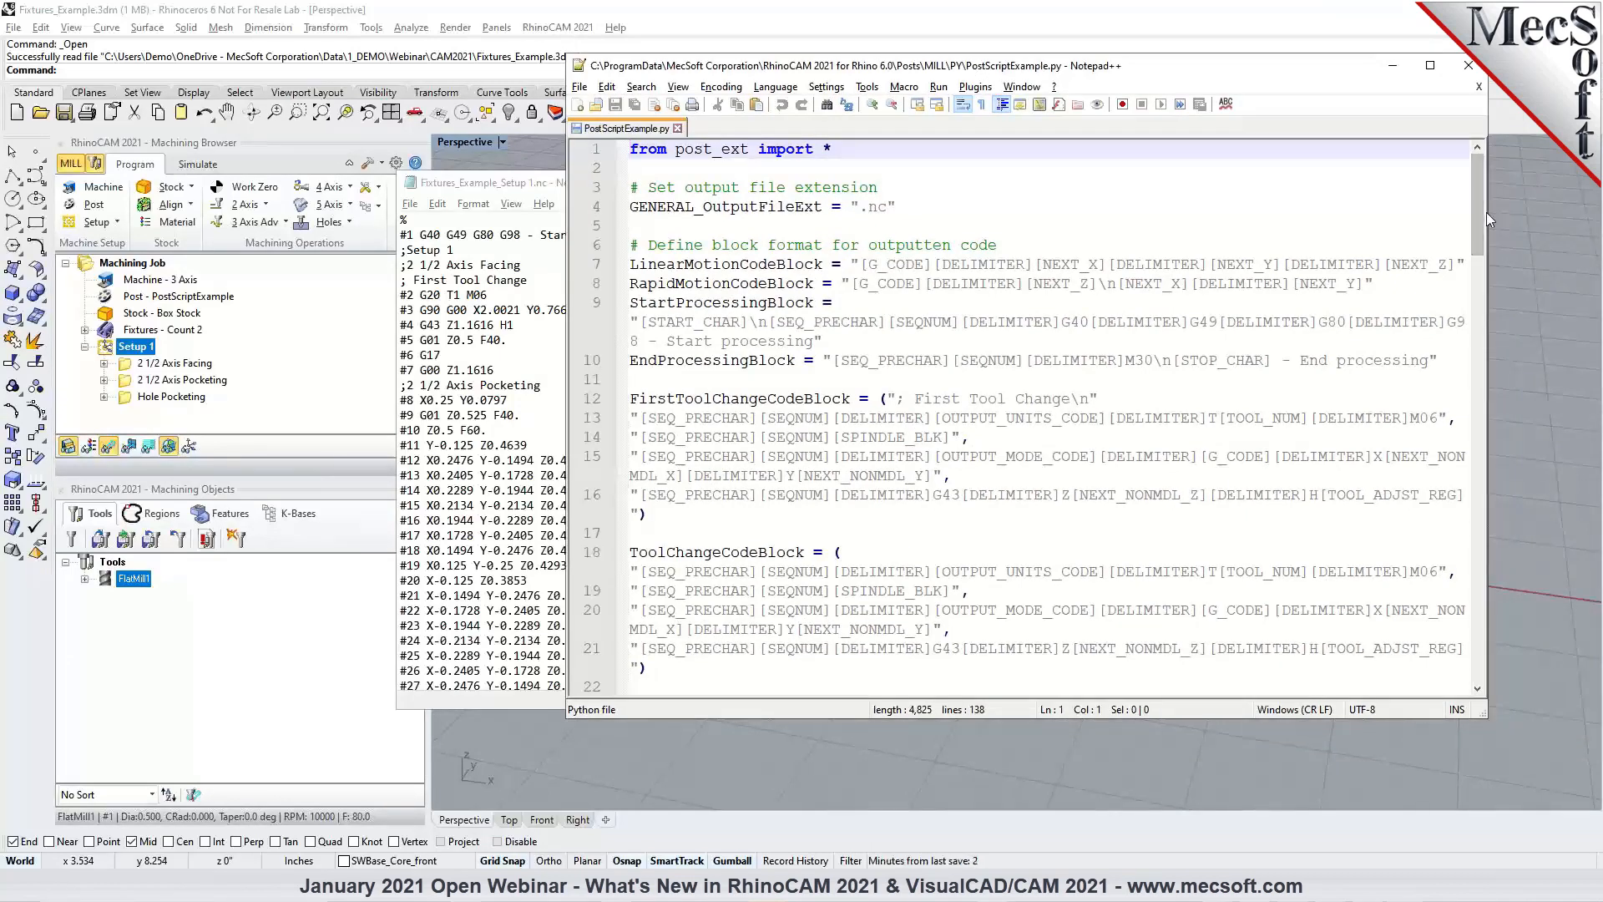
left_click_drag(1480, 212, 1438, 193)
left_click_drag(926, 71, 1008, 73)
left_click_drag(566, 190, 266, 161)
left_click_drag(747, 264, 630, 243)
left_click(1193, 73)
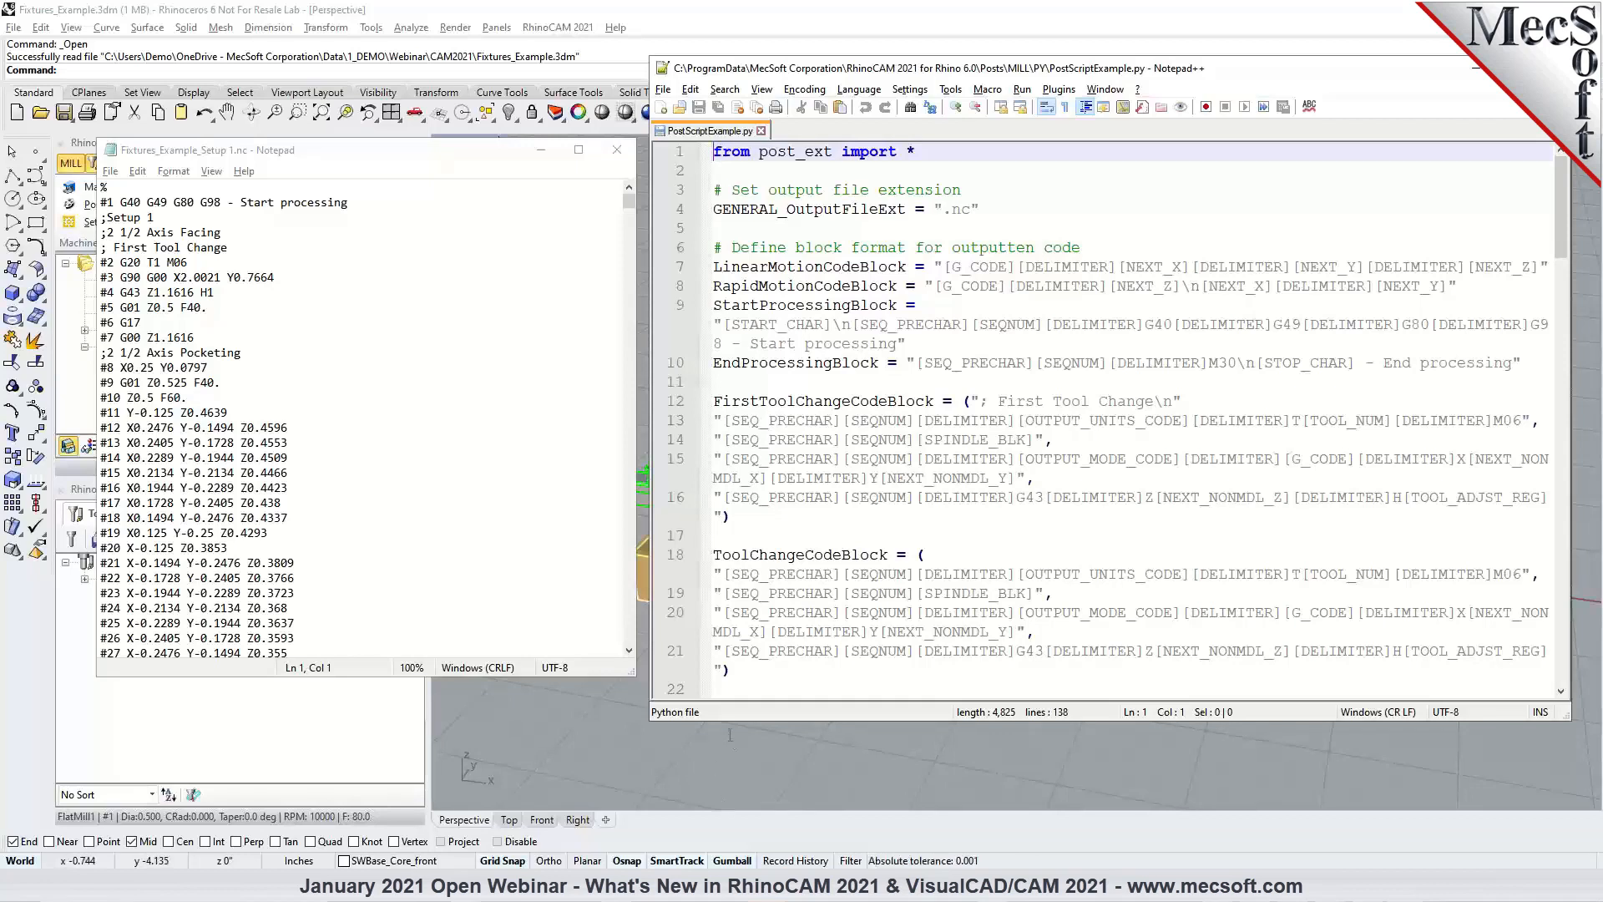
Examine the code block definitions, helper functions and event functions throughout the PostScriptExample.py script.
scroll(938, 580, "down", 1)
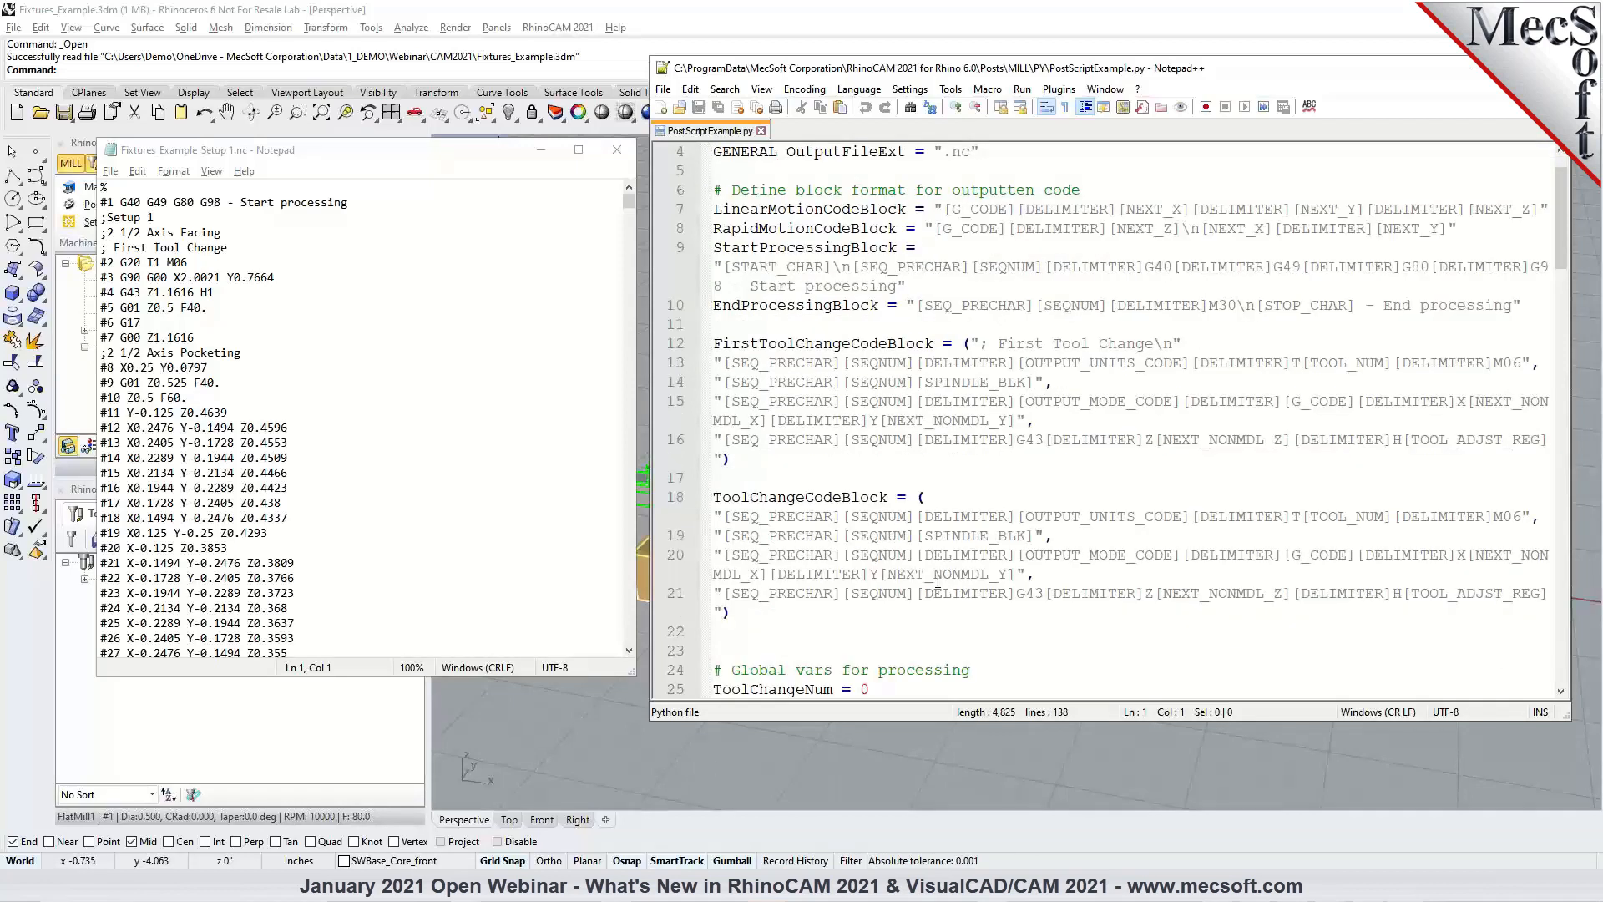
scroll(938, 581, "down", 2)
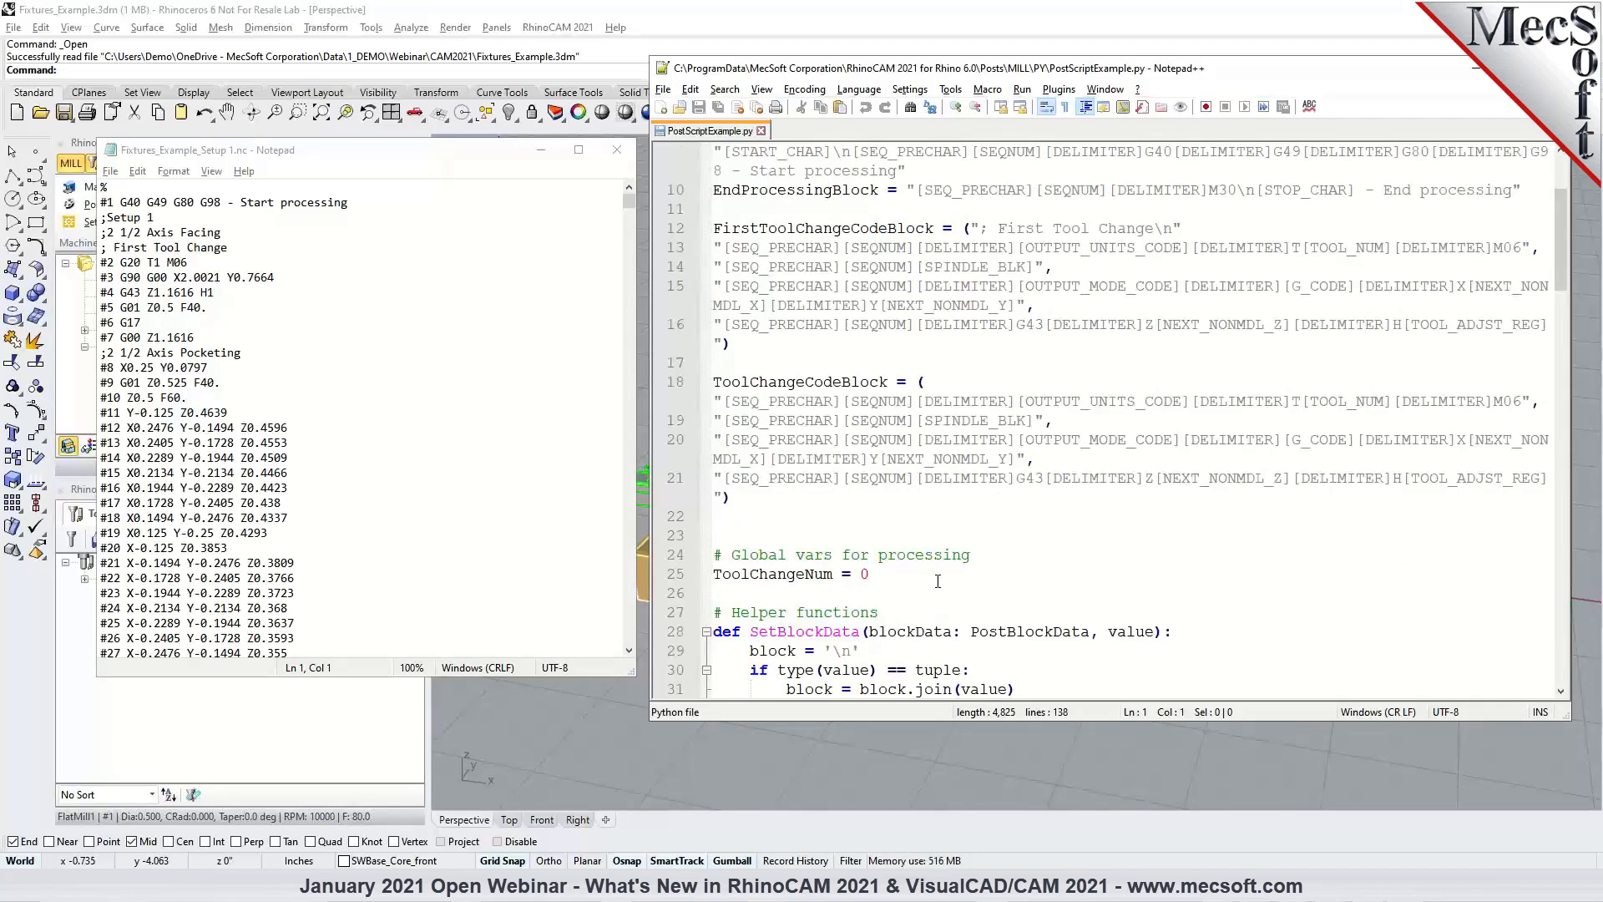
scroll(938, 580, "down", 3)
scroll(938, 580, "down", 2)
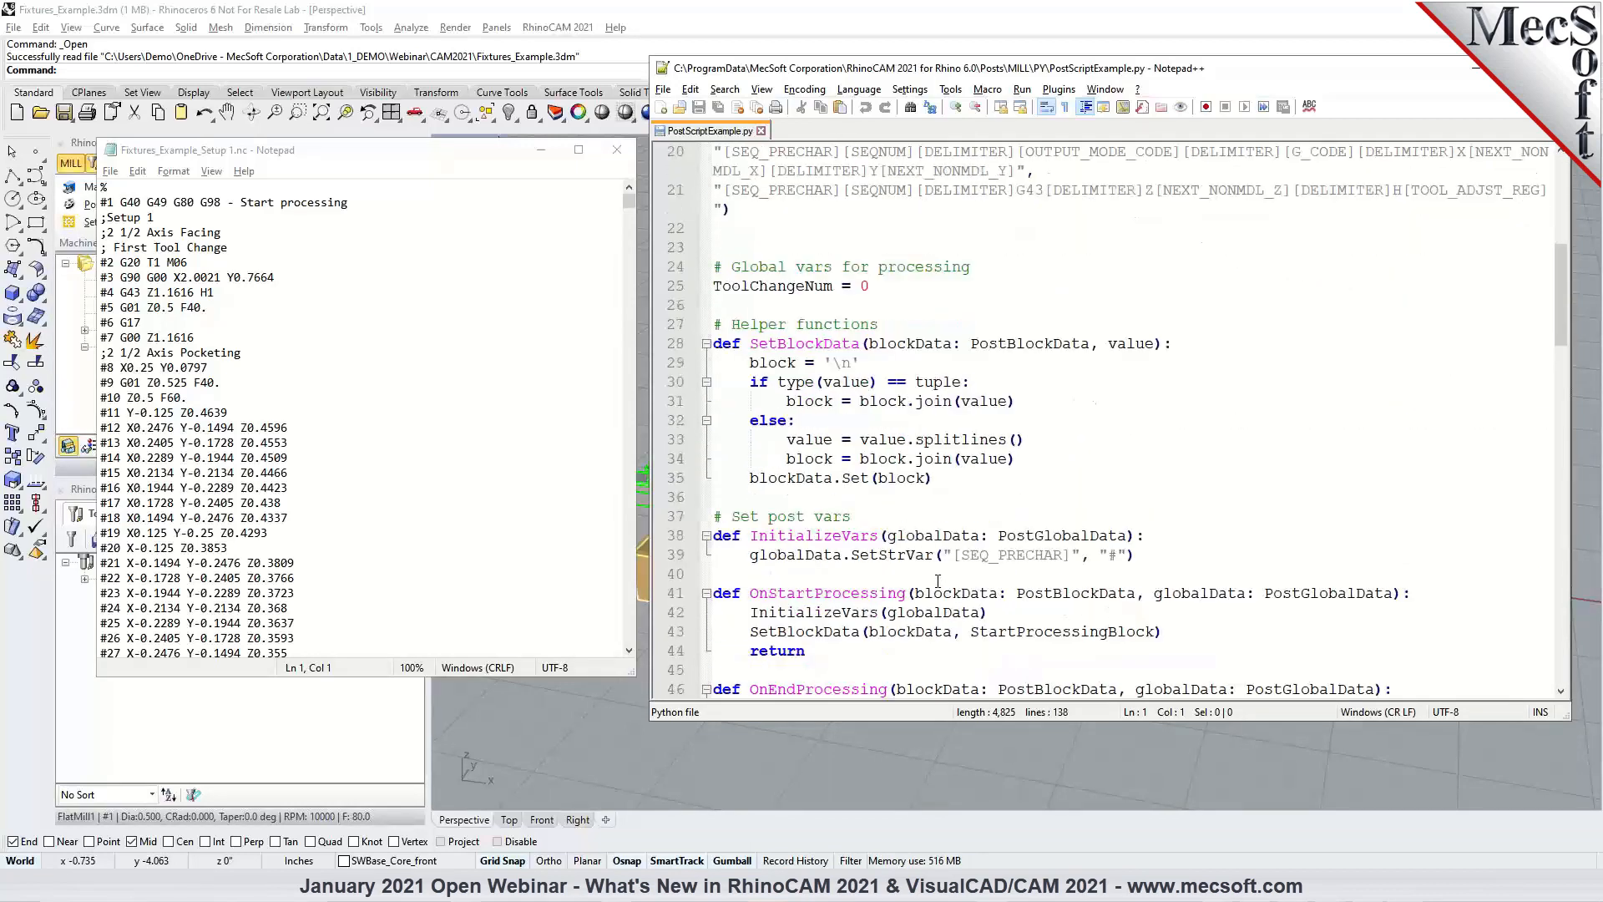
scroll(938, 580, "down", 4)
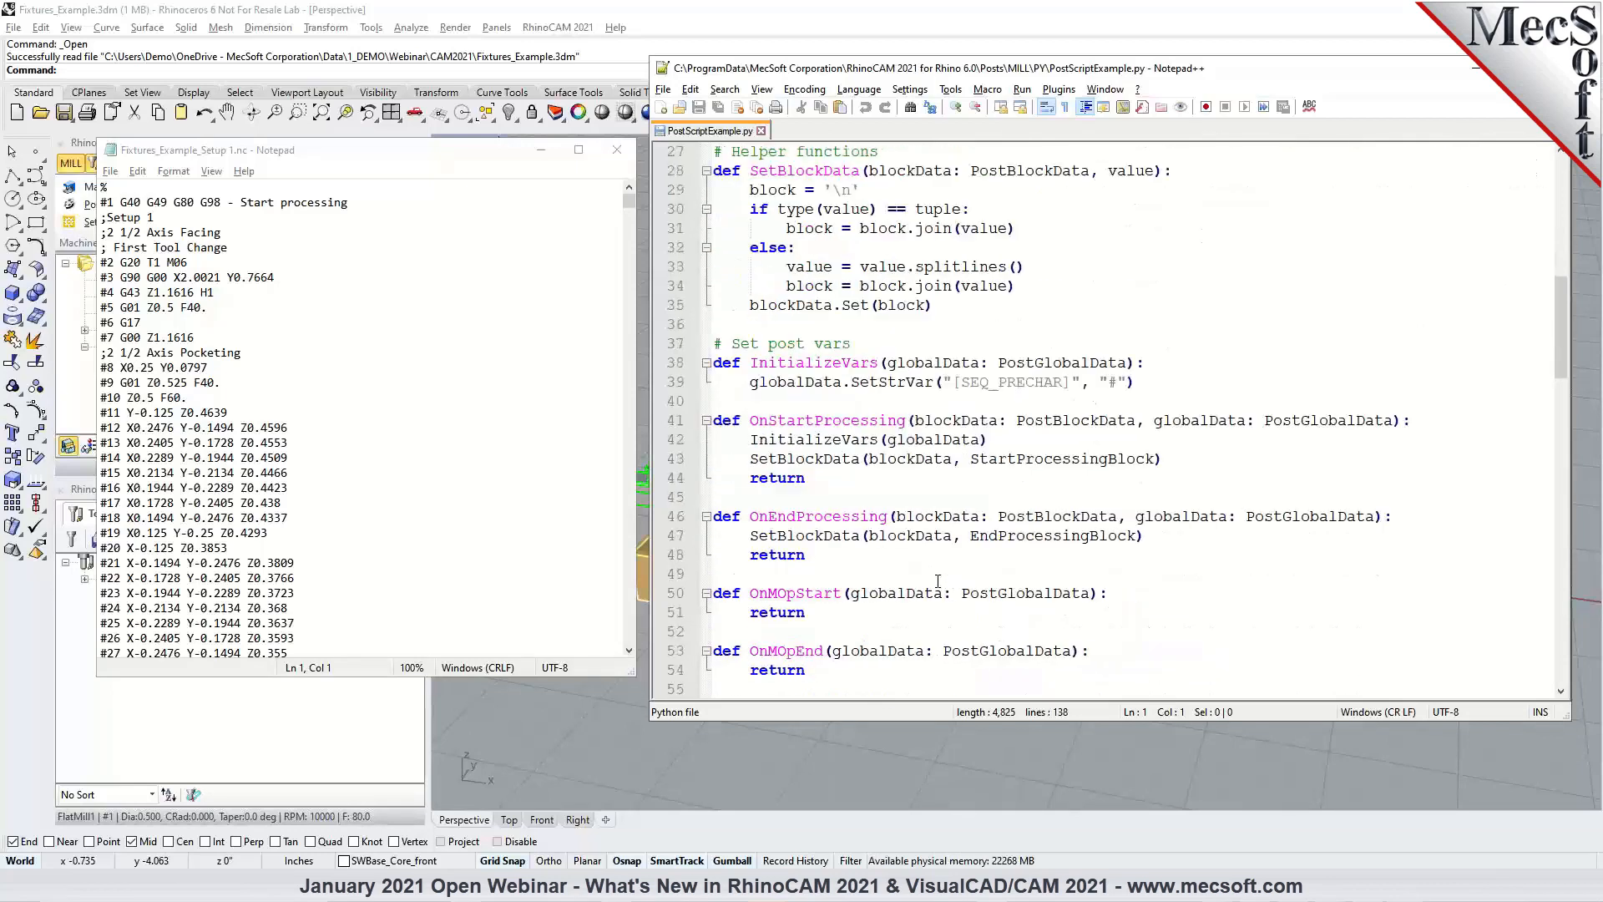
scroll(938, 581, "down", 2)
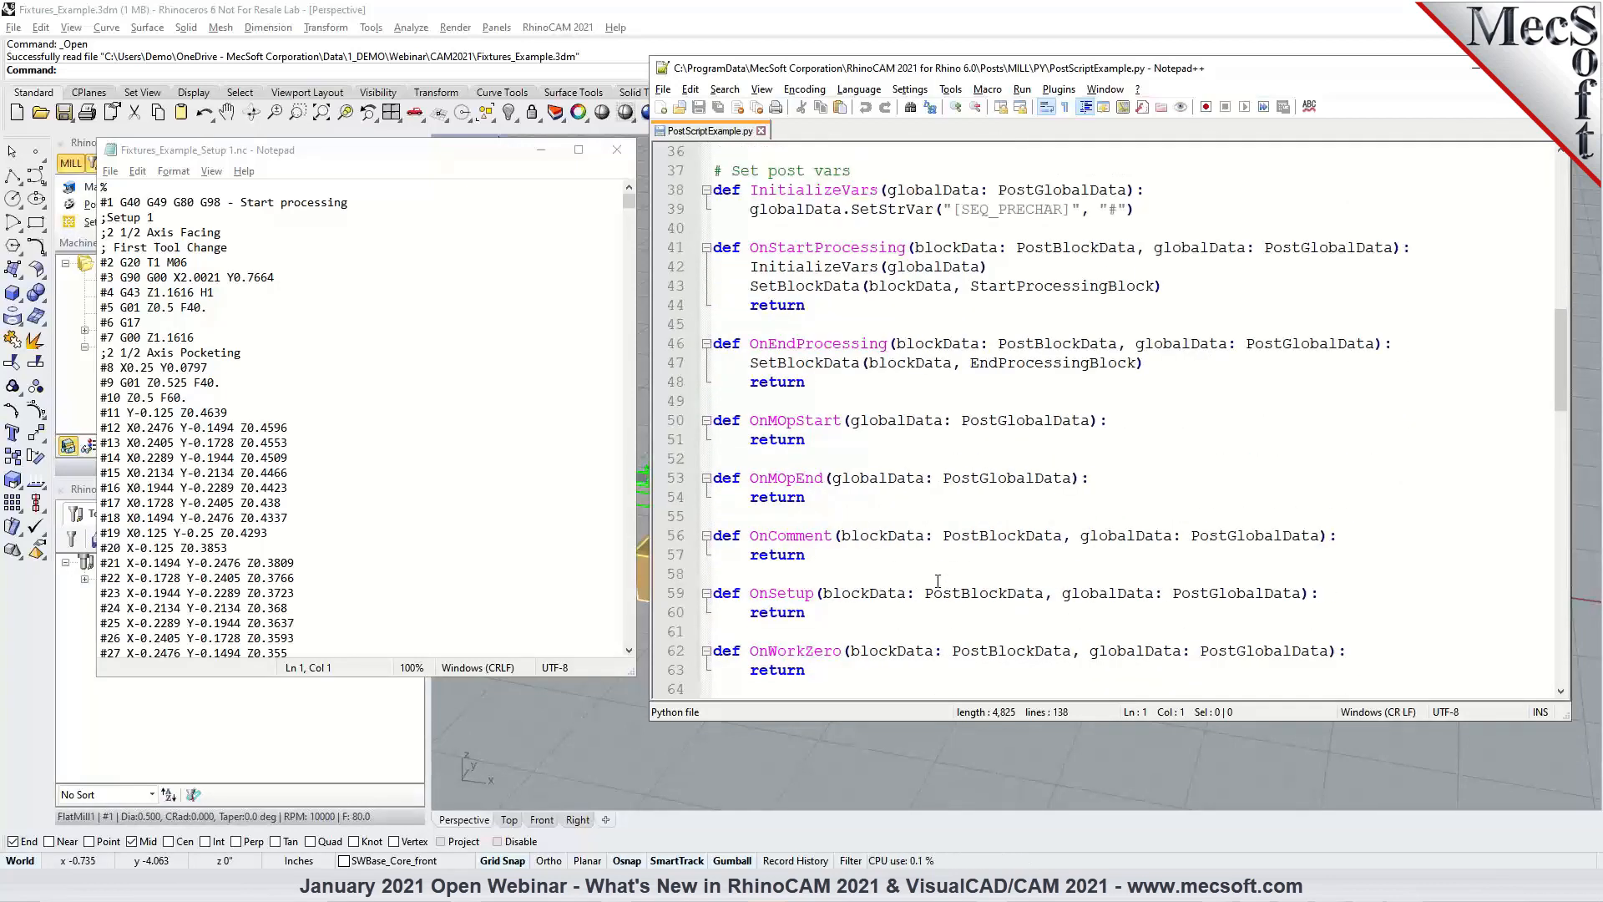
scroll(938, 581, "down", 5)
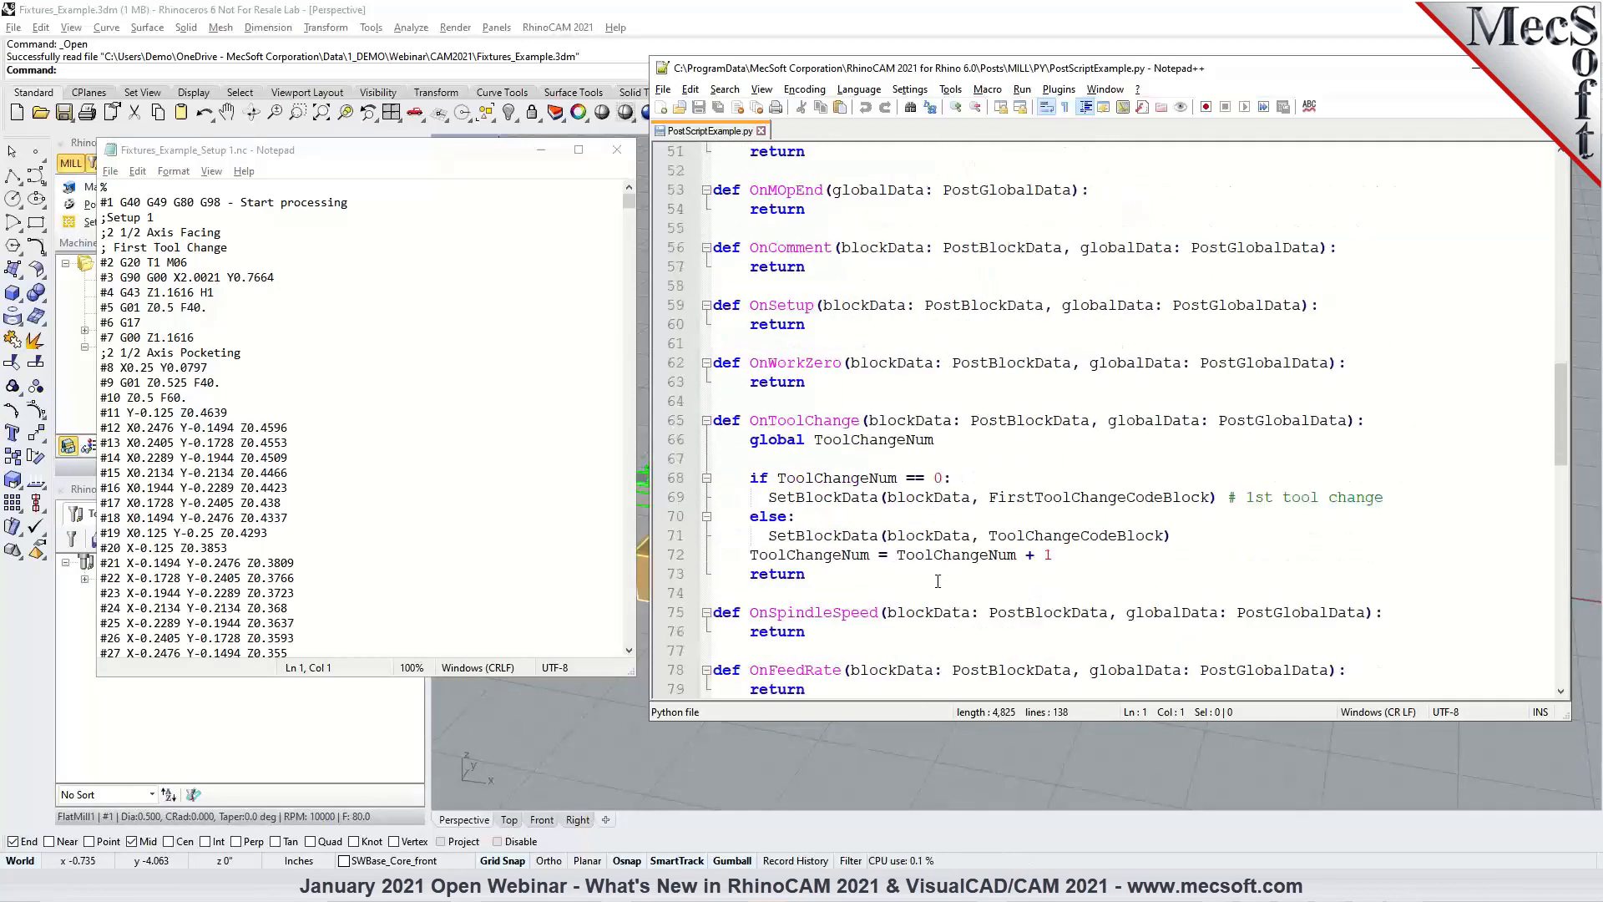
scroll(938, 580, "down", 4)
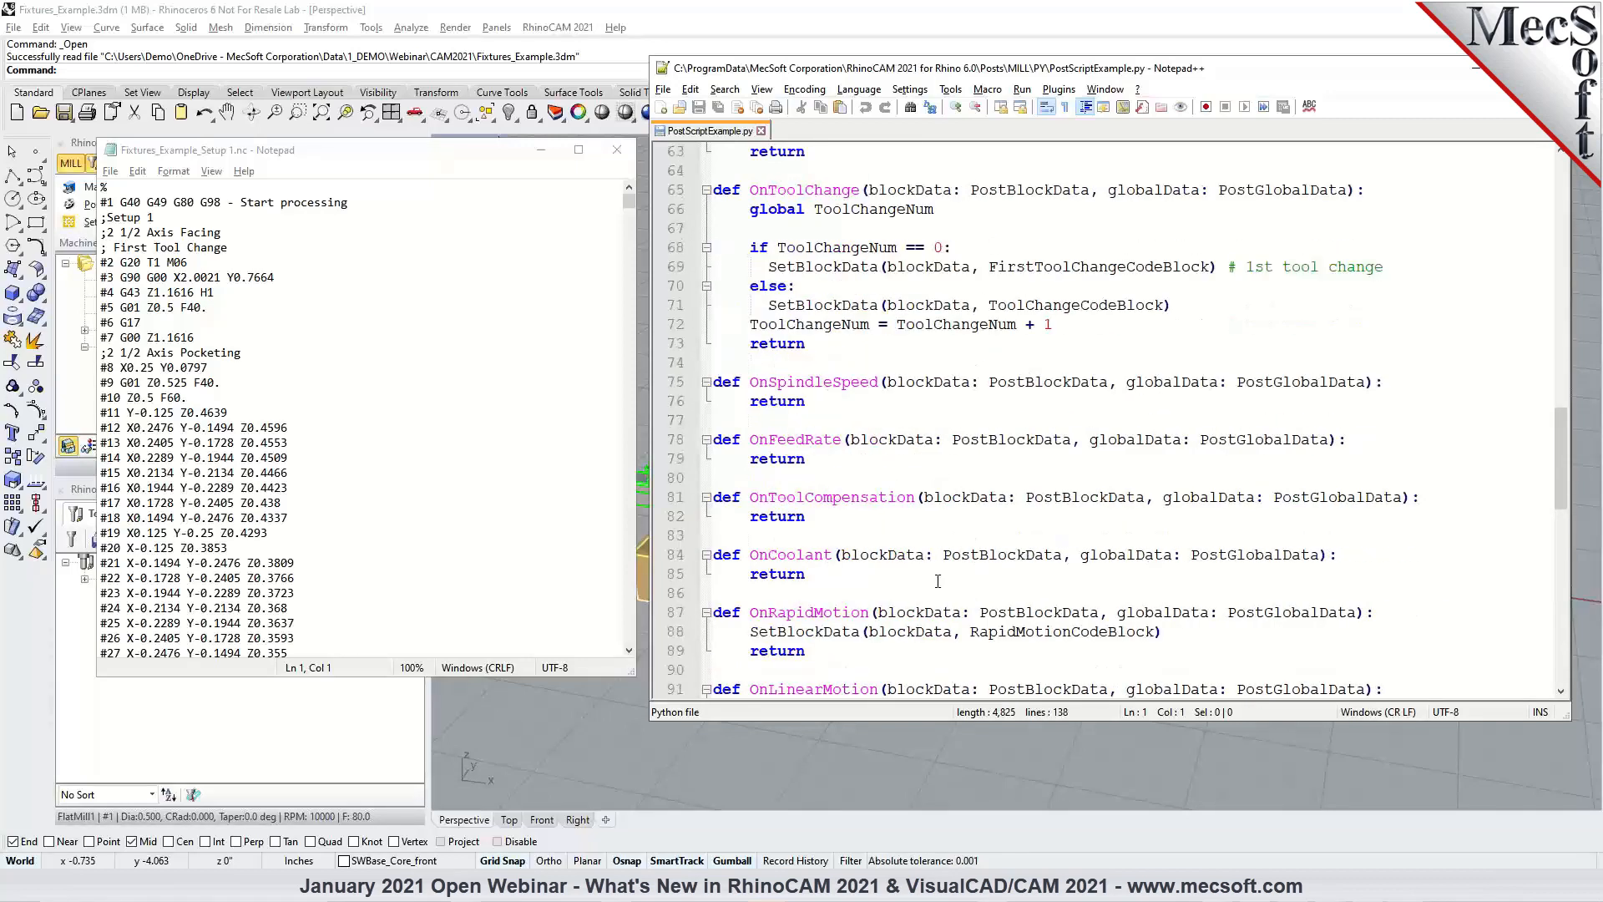
scroll(938, 580, "down", 5)
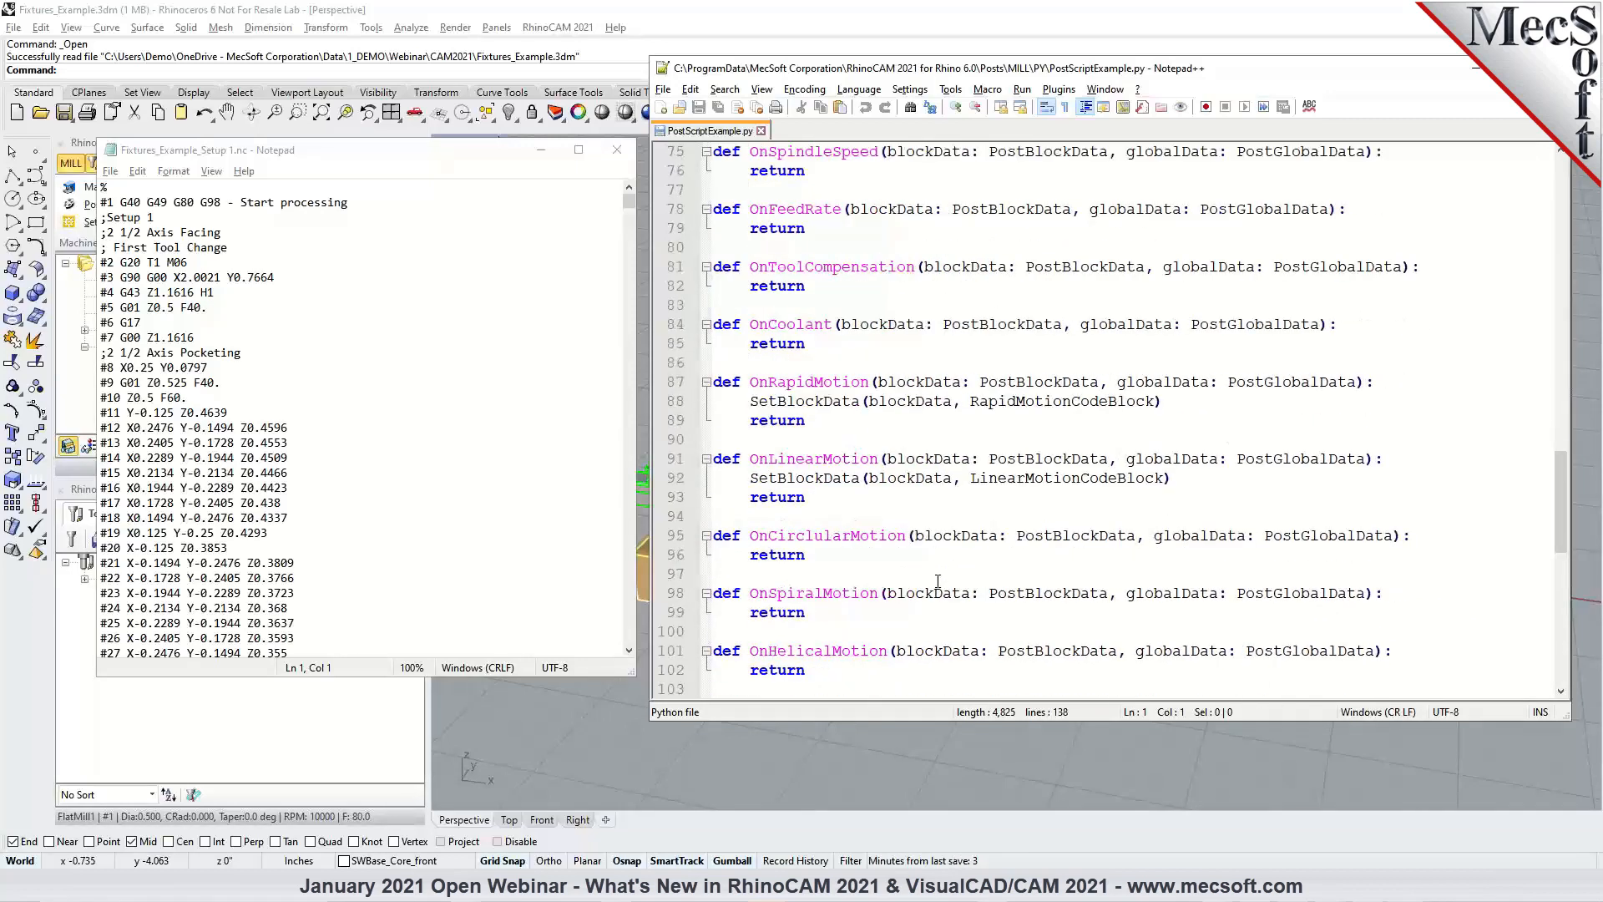
scroll(938, 581, "down", 5)
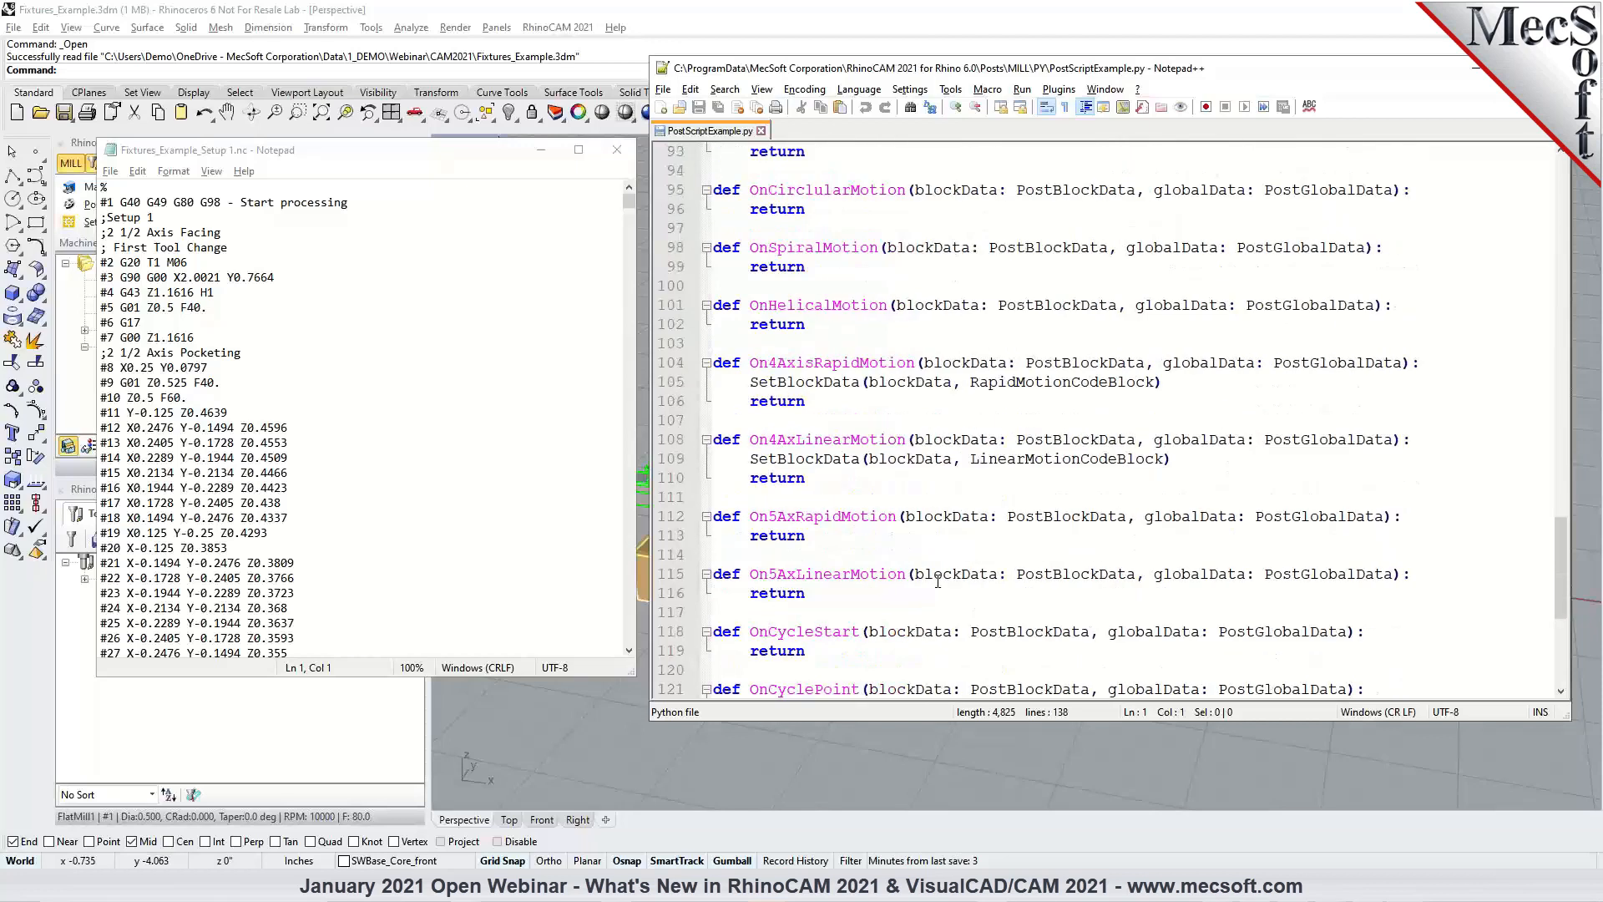
scroll(938, 580, "down", 6)
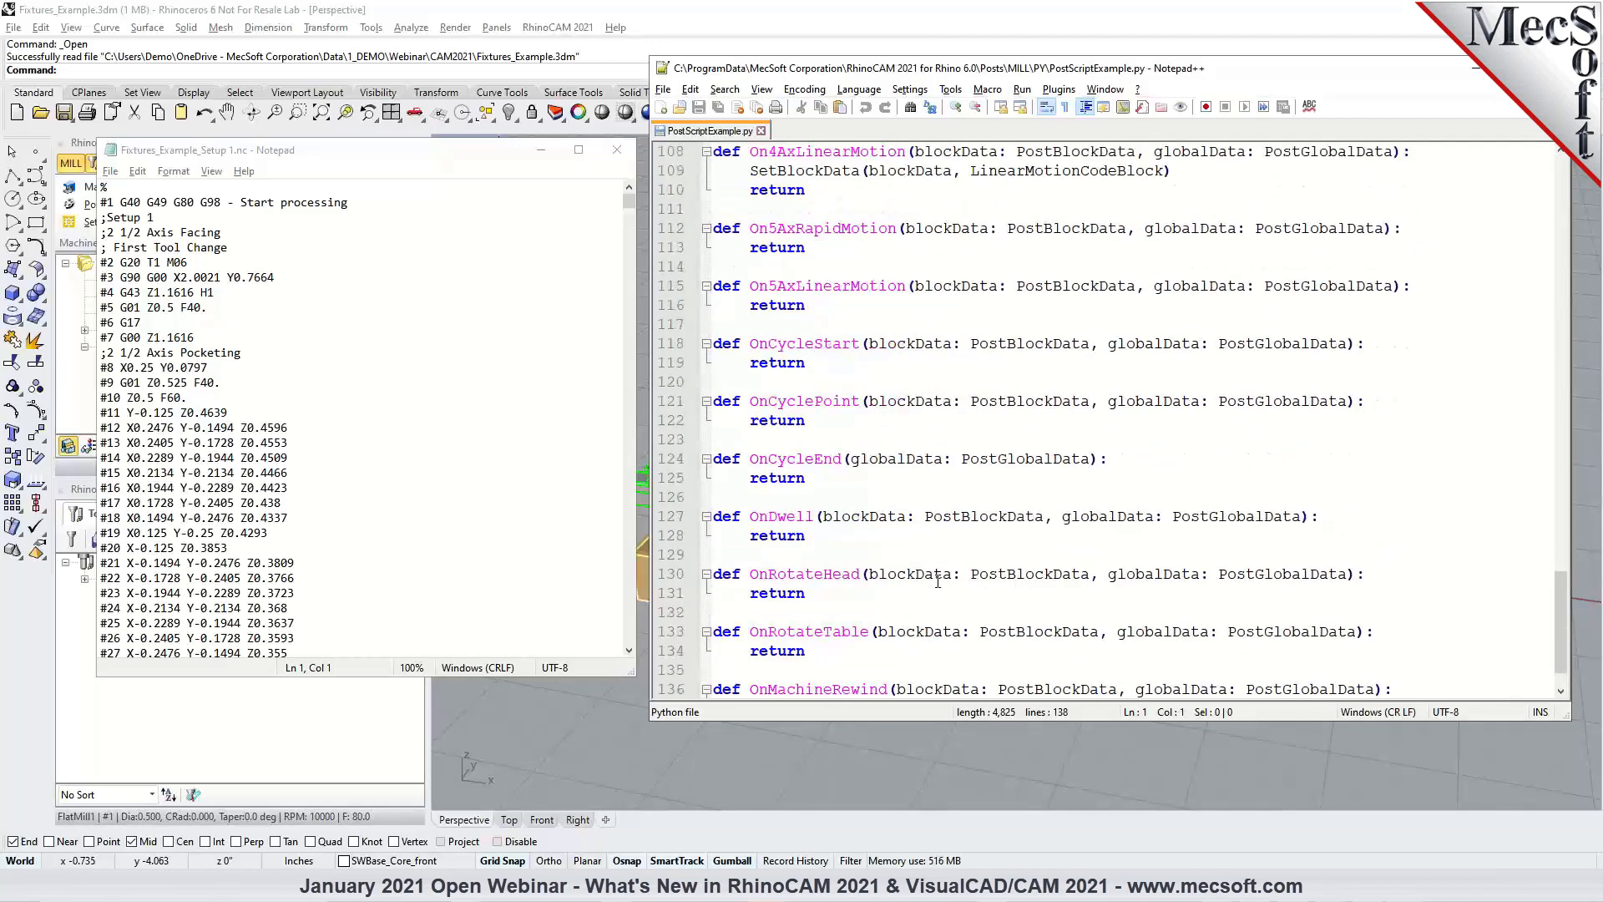
Review the PostScriptExample.py script from the motion event functions back to the tool change code blocks.
scroll(938, 580, "up", 9)
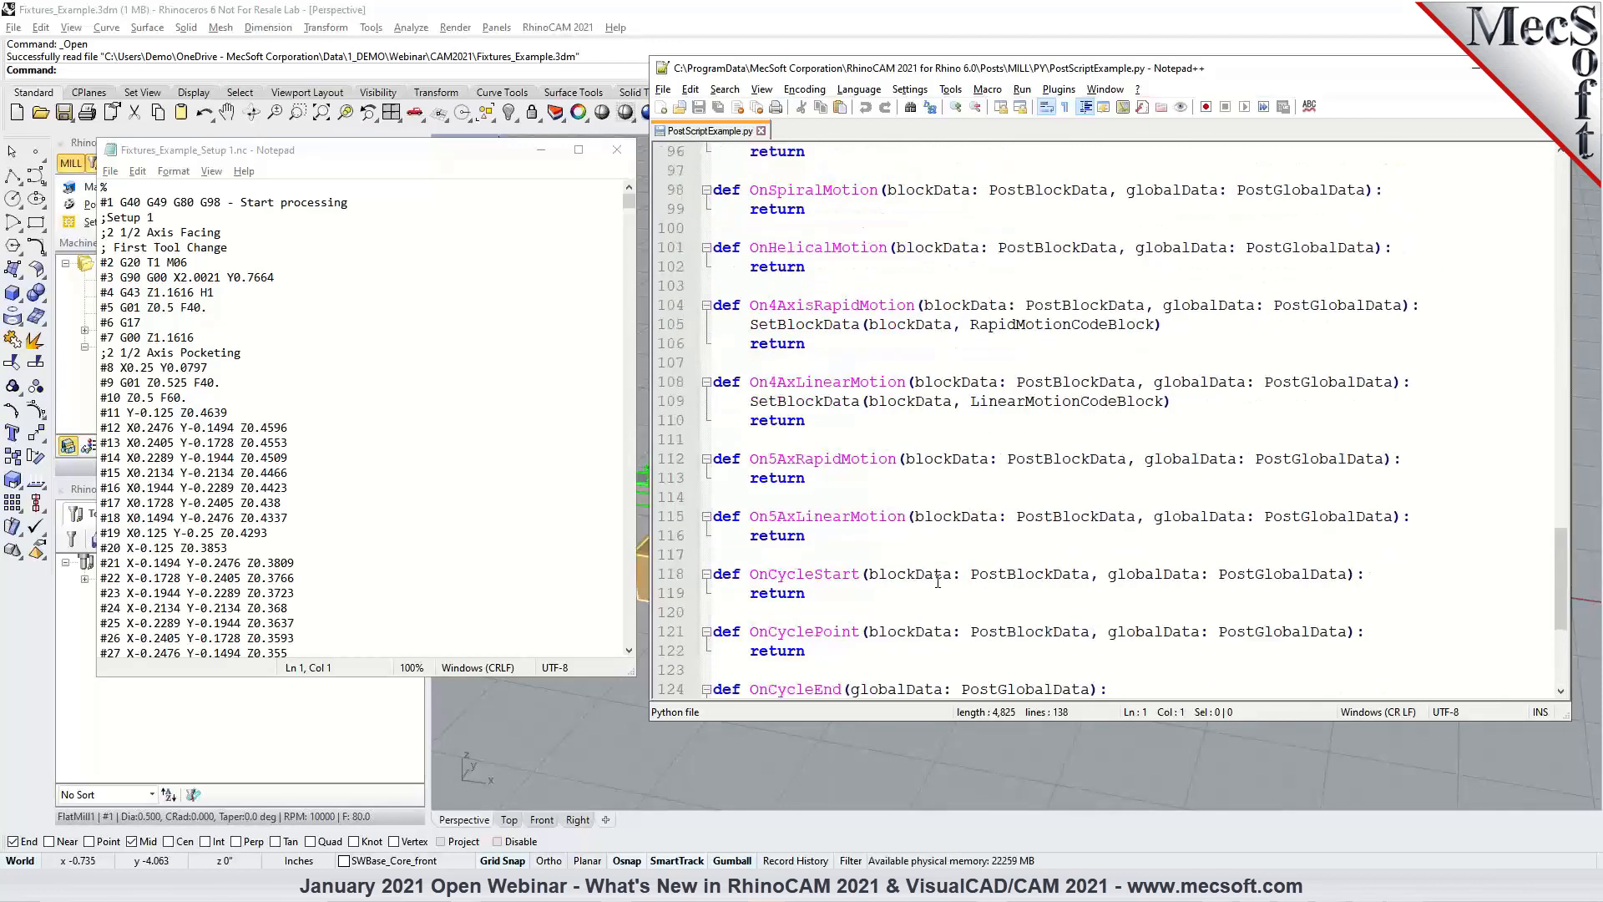
scroll(938, 580, "up", 6)
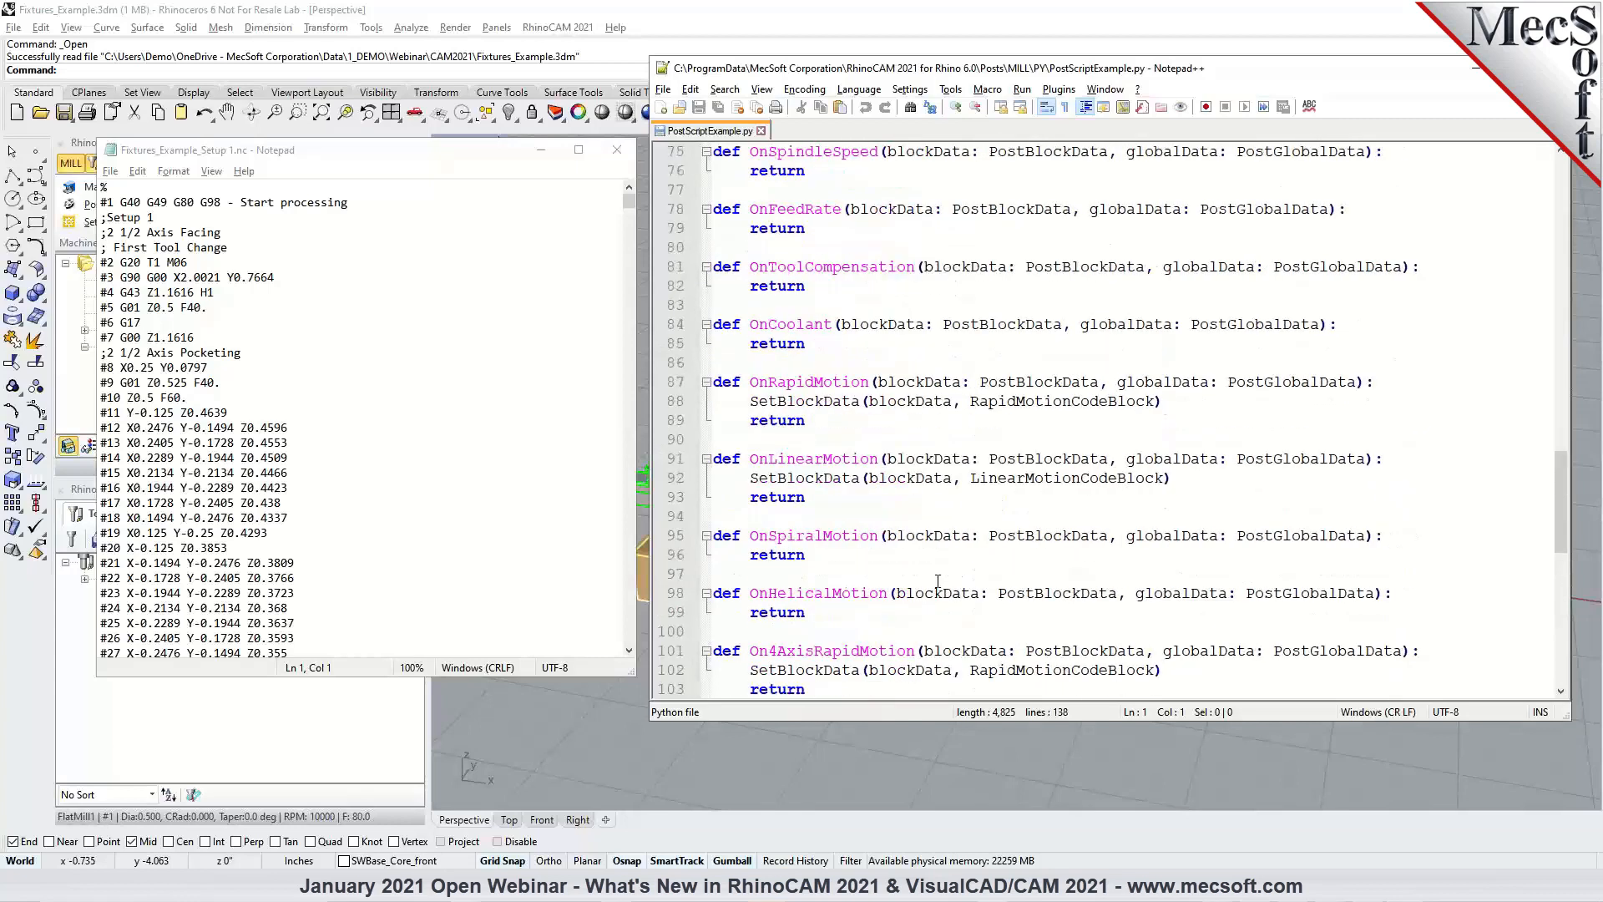
scroll(938, 581, "up", 12)
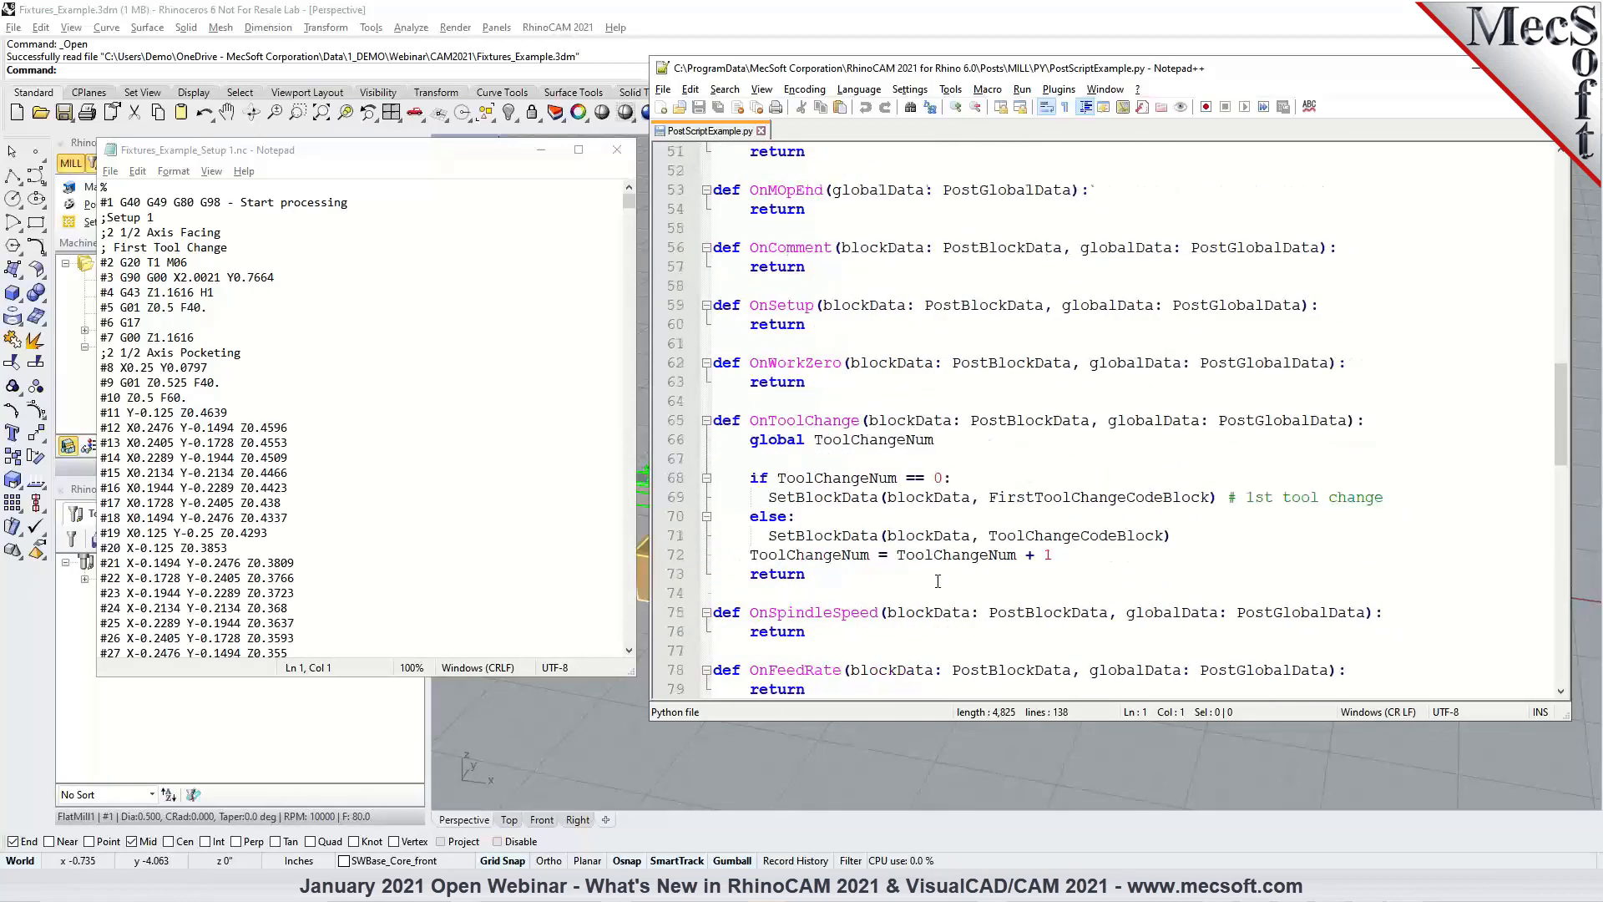
scroll(938, 581, "up", 7)
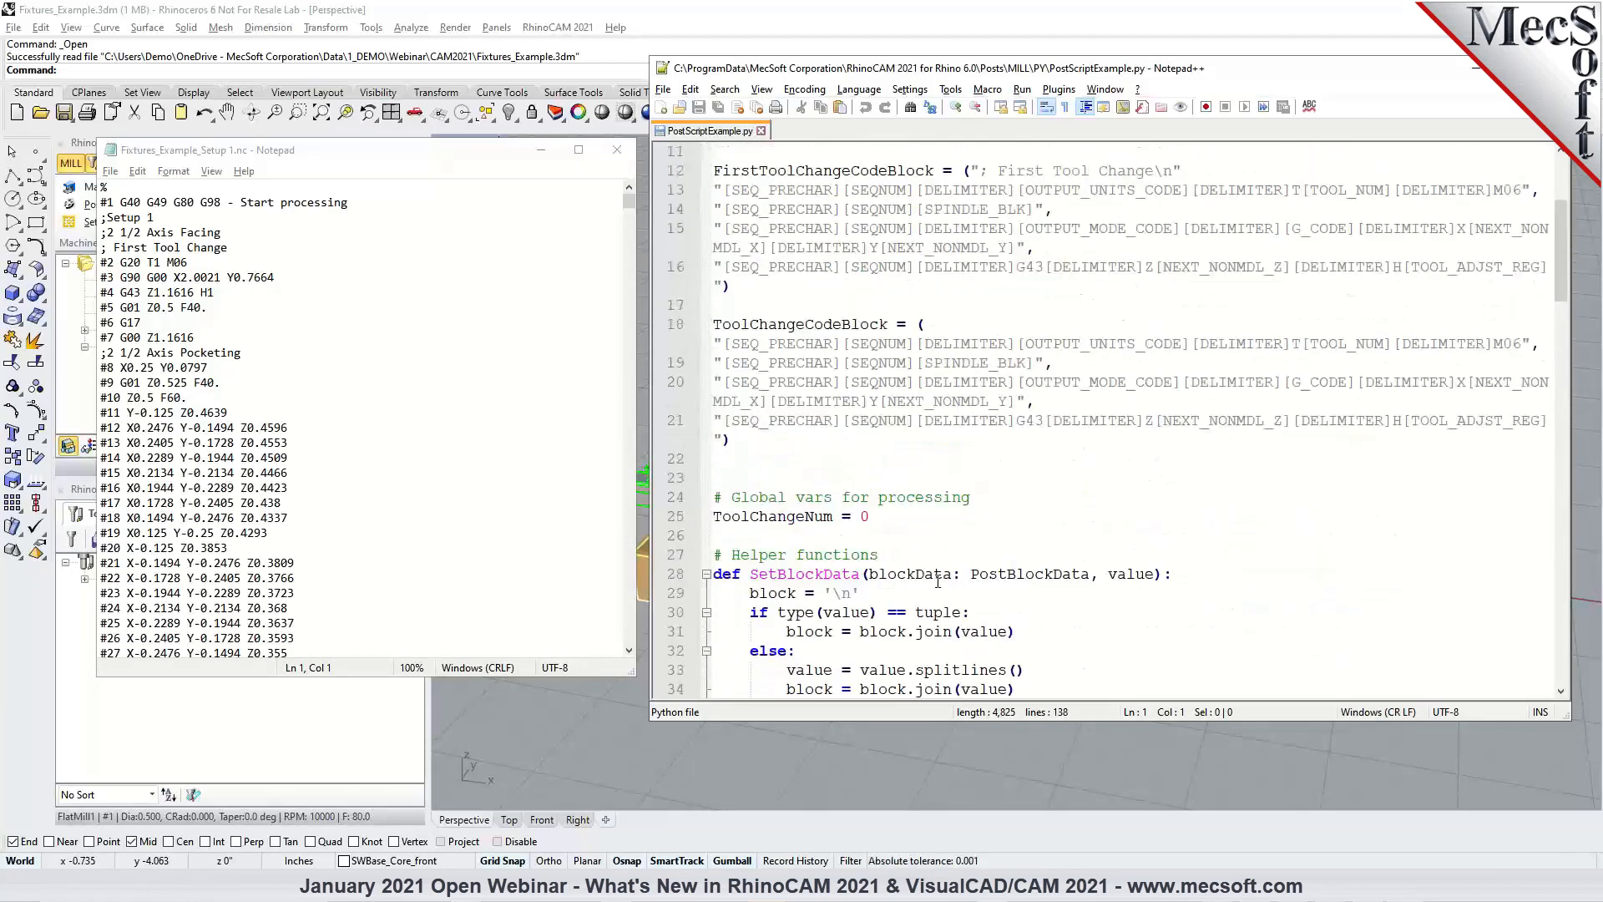
scroll(938, 580, "up", 4)
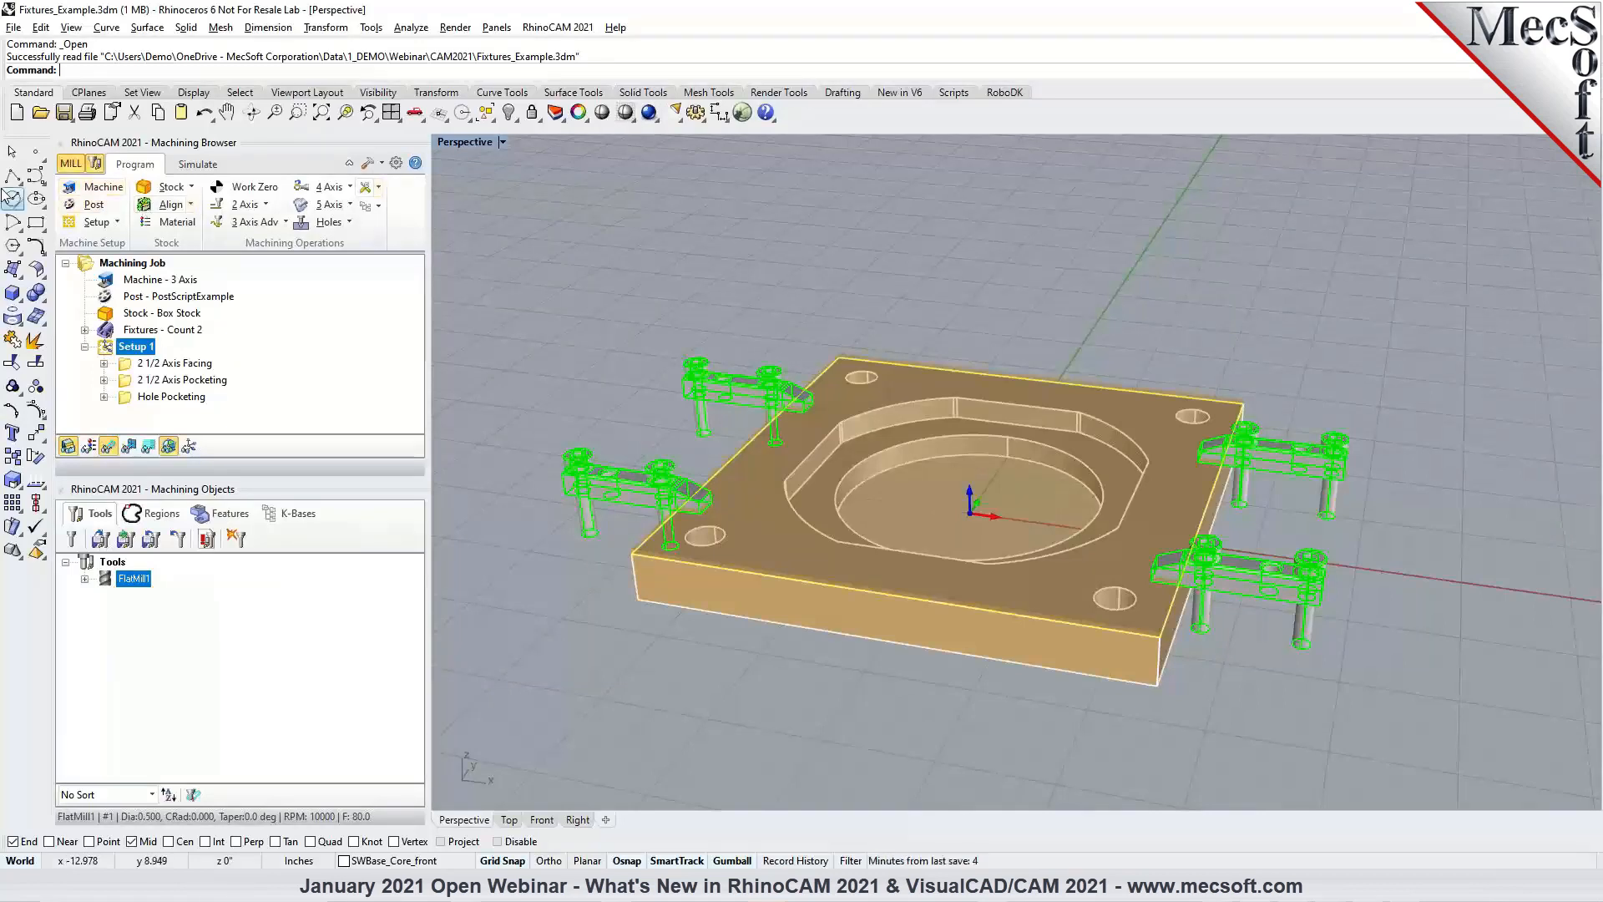
Enlarge the Machining Browser and simulate 2 1/2 Axis Facing at a slower speed with Follow Toolpath Display on.
left_click(195, 165)
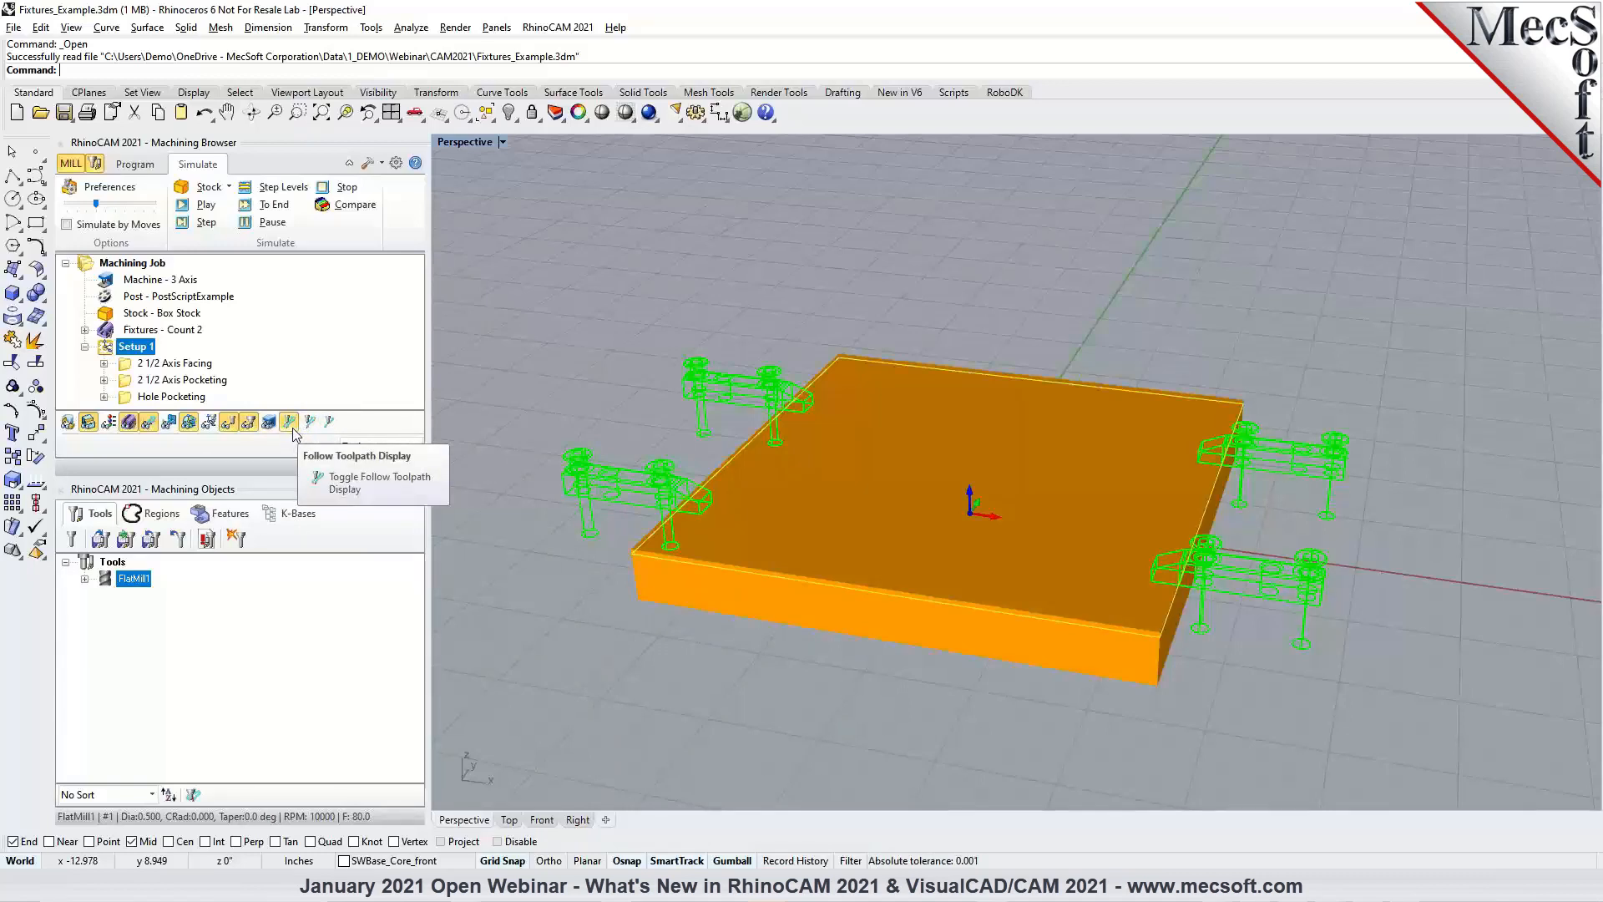
left_click_drag(298, 472, 297, 560)
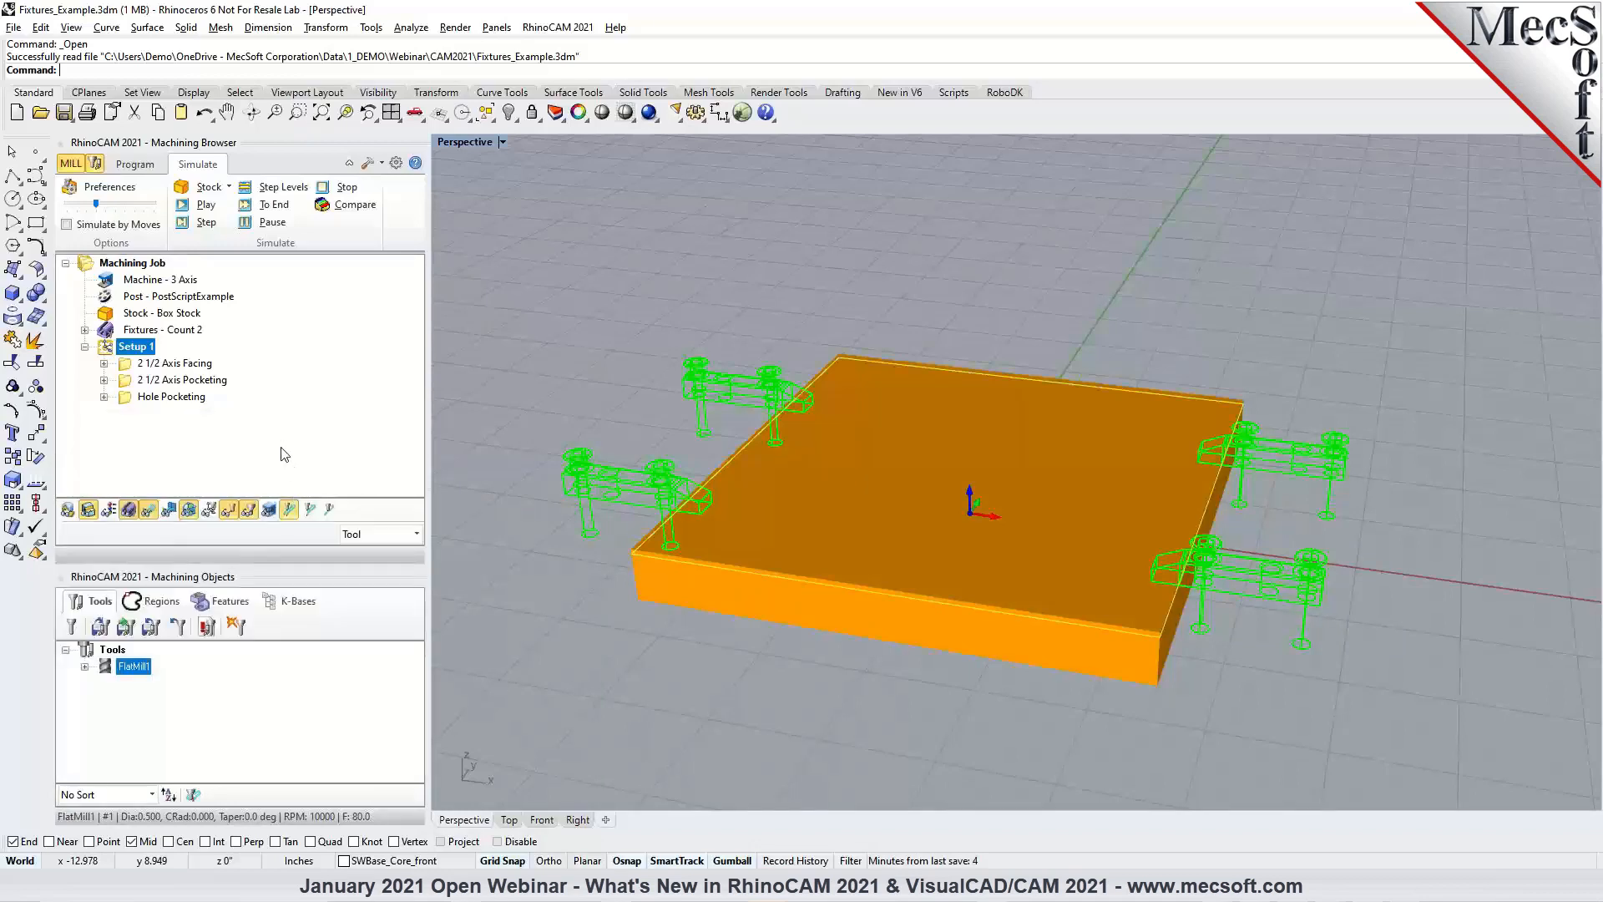
left_click(289, 510)
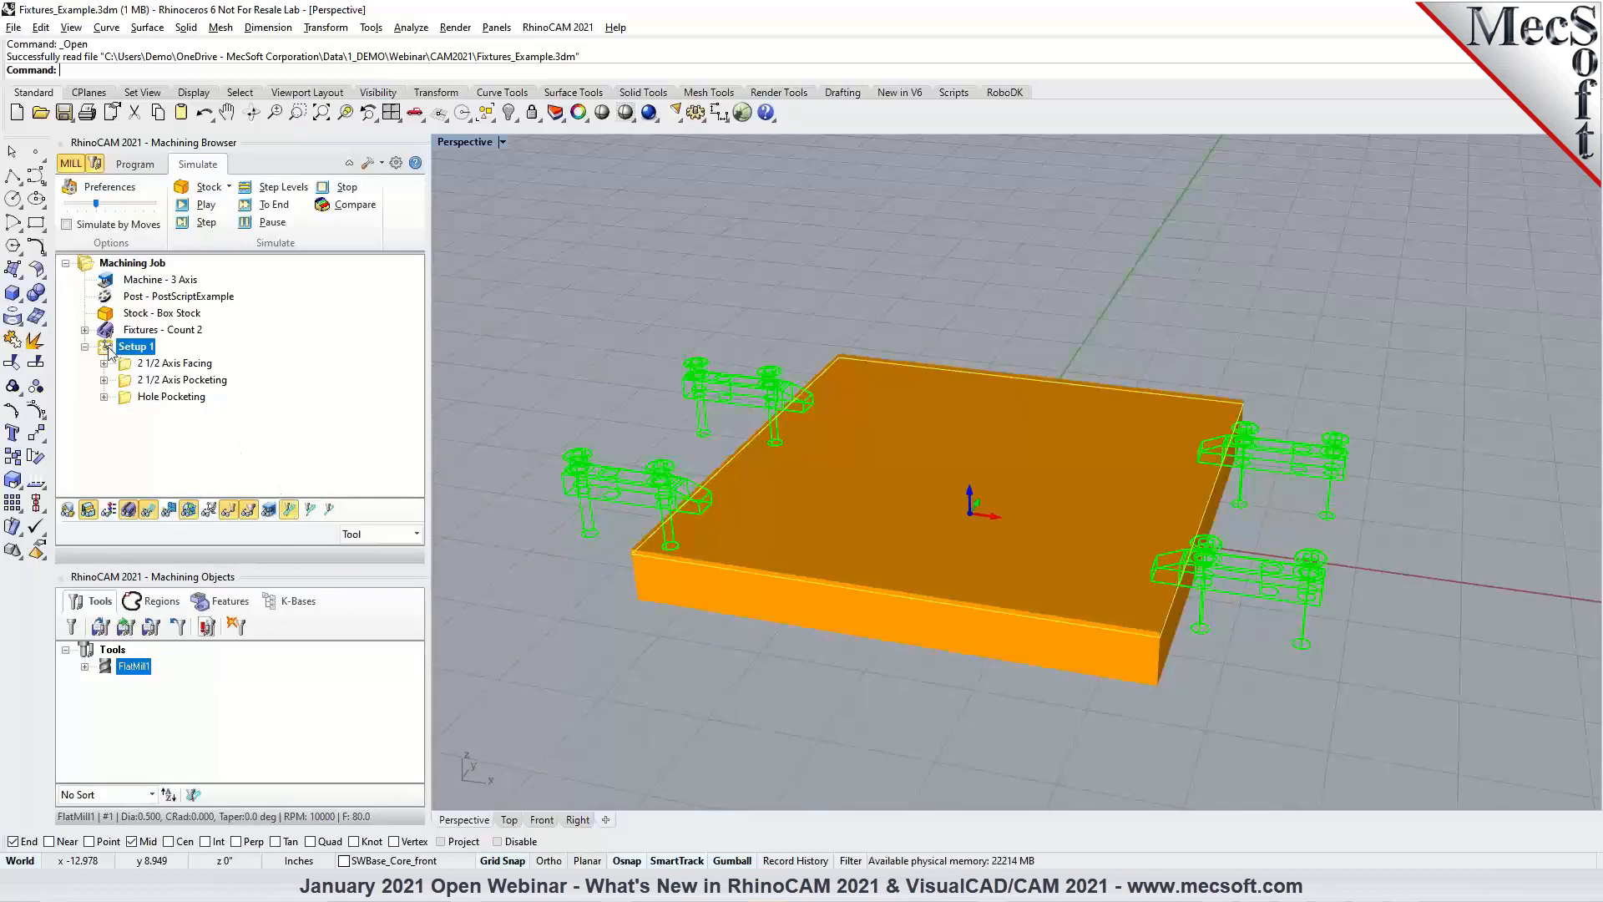
left_click(123, 367)
left_click_drag(96, 204, 76, 204)
left_click(209, 205)
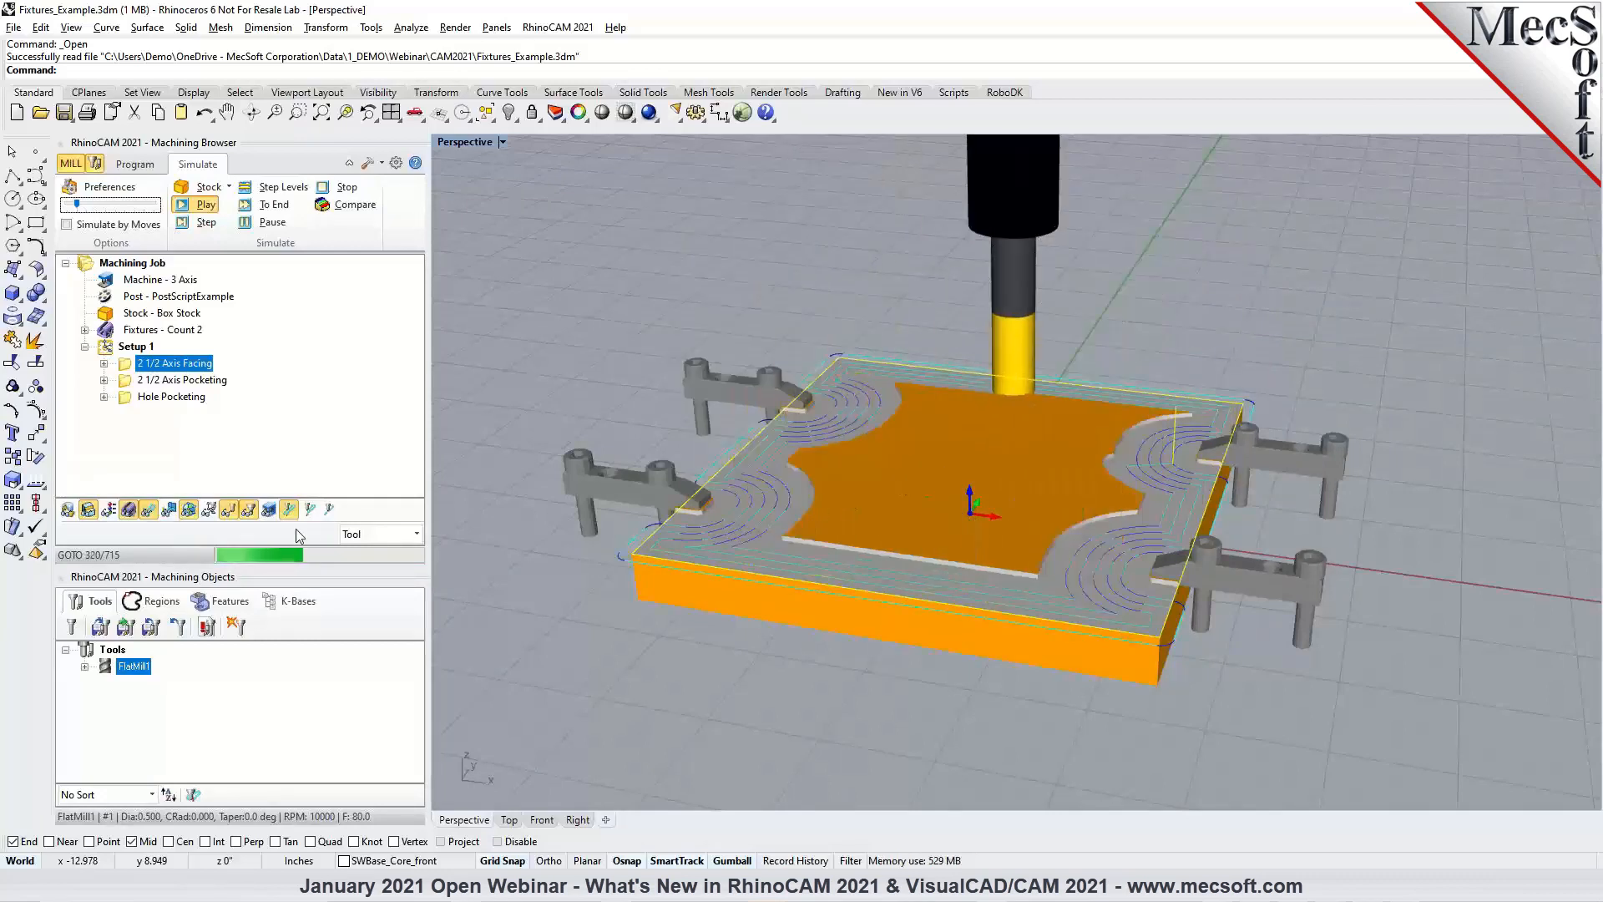
Replay the 2 1/2 Axis Facing simulation with Trace Toolpath Display, and again with Segment Toolpath Display.
left_click(311, 510)
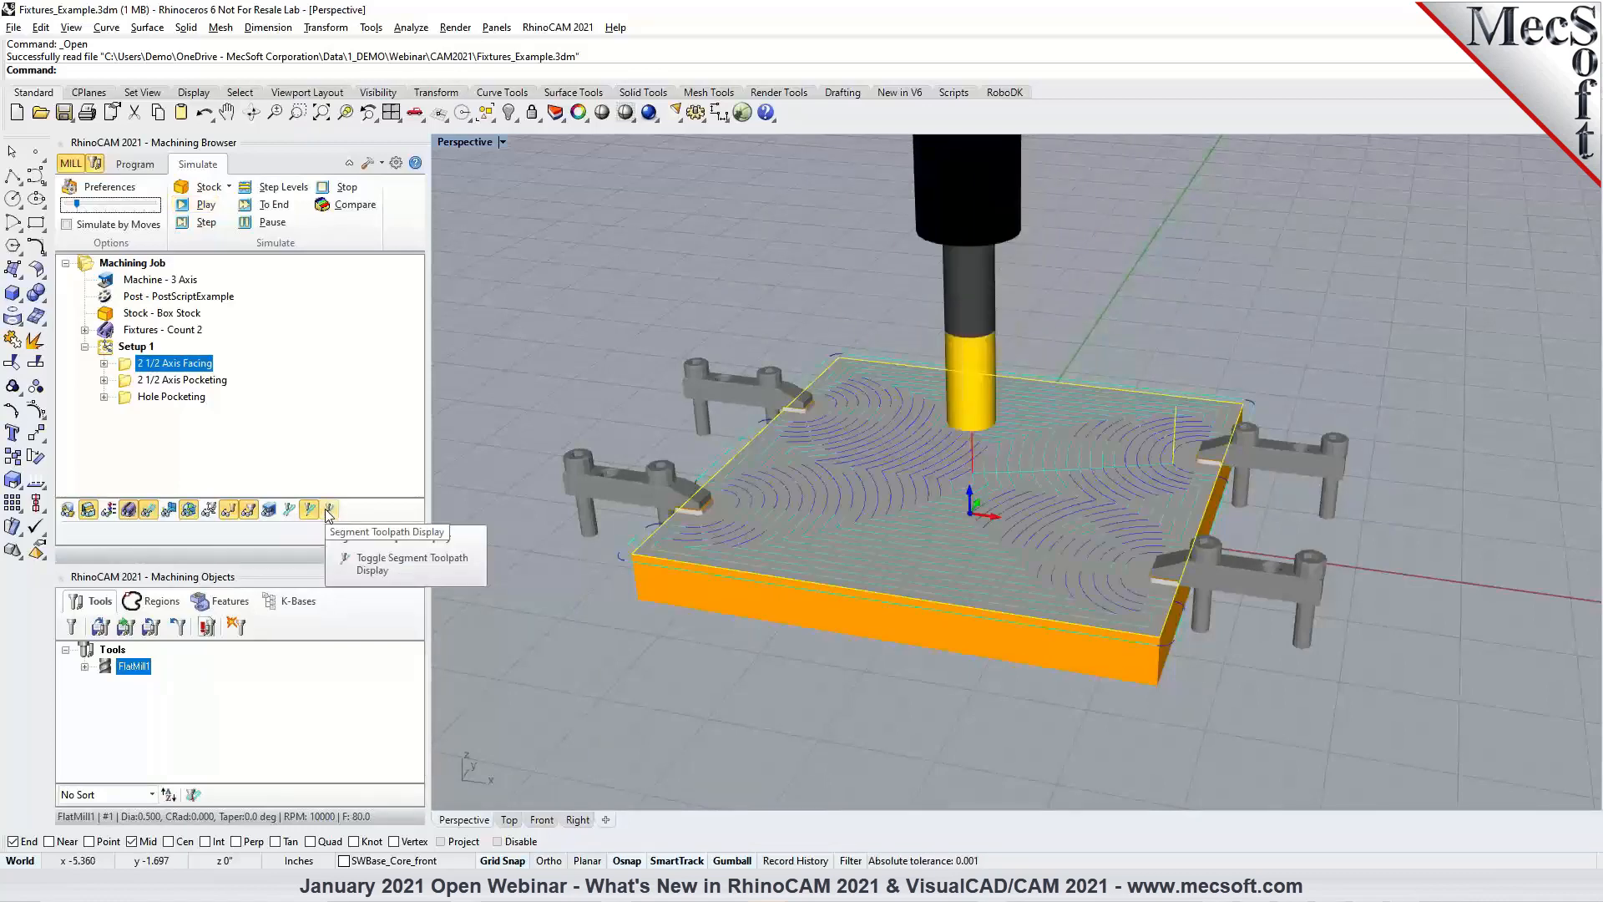
left_click(201, 208)
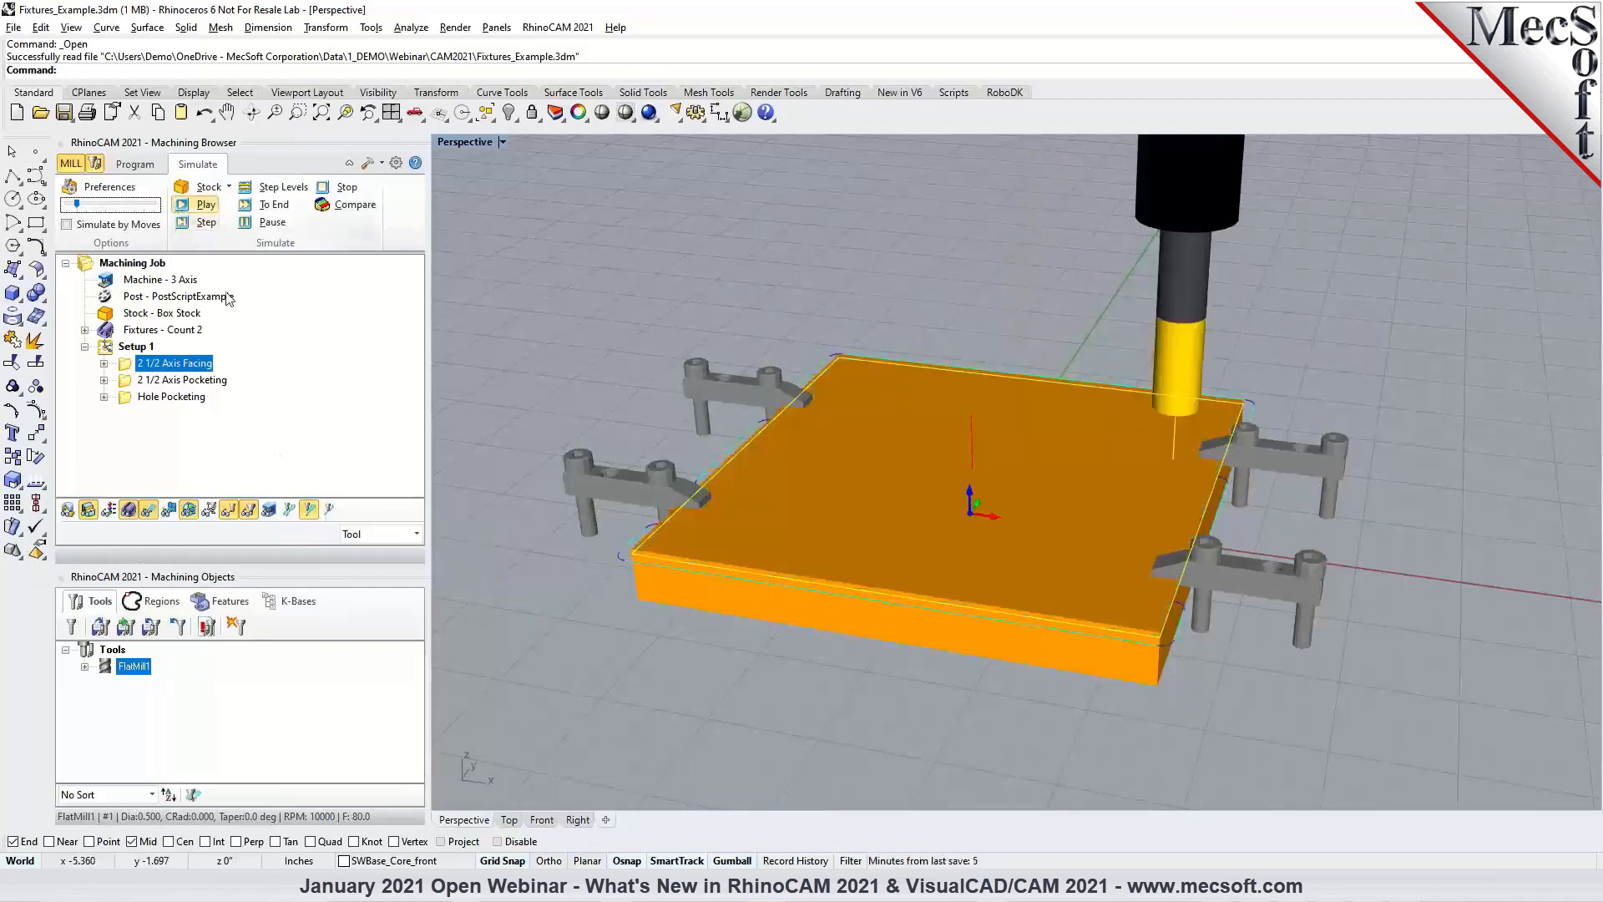
left_click(330, 509)
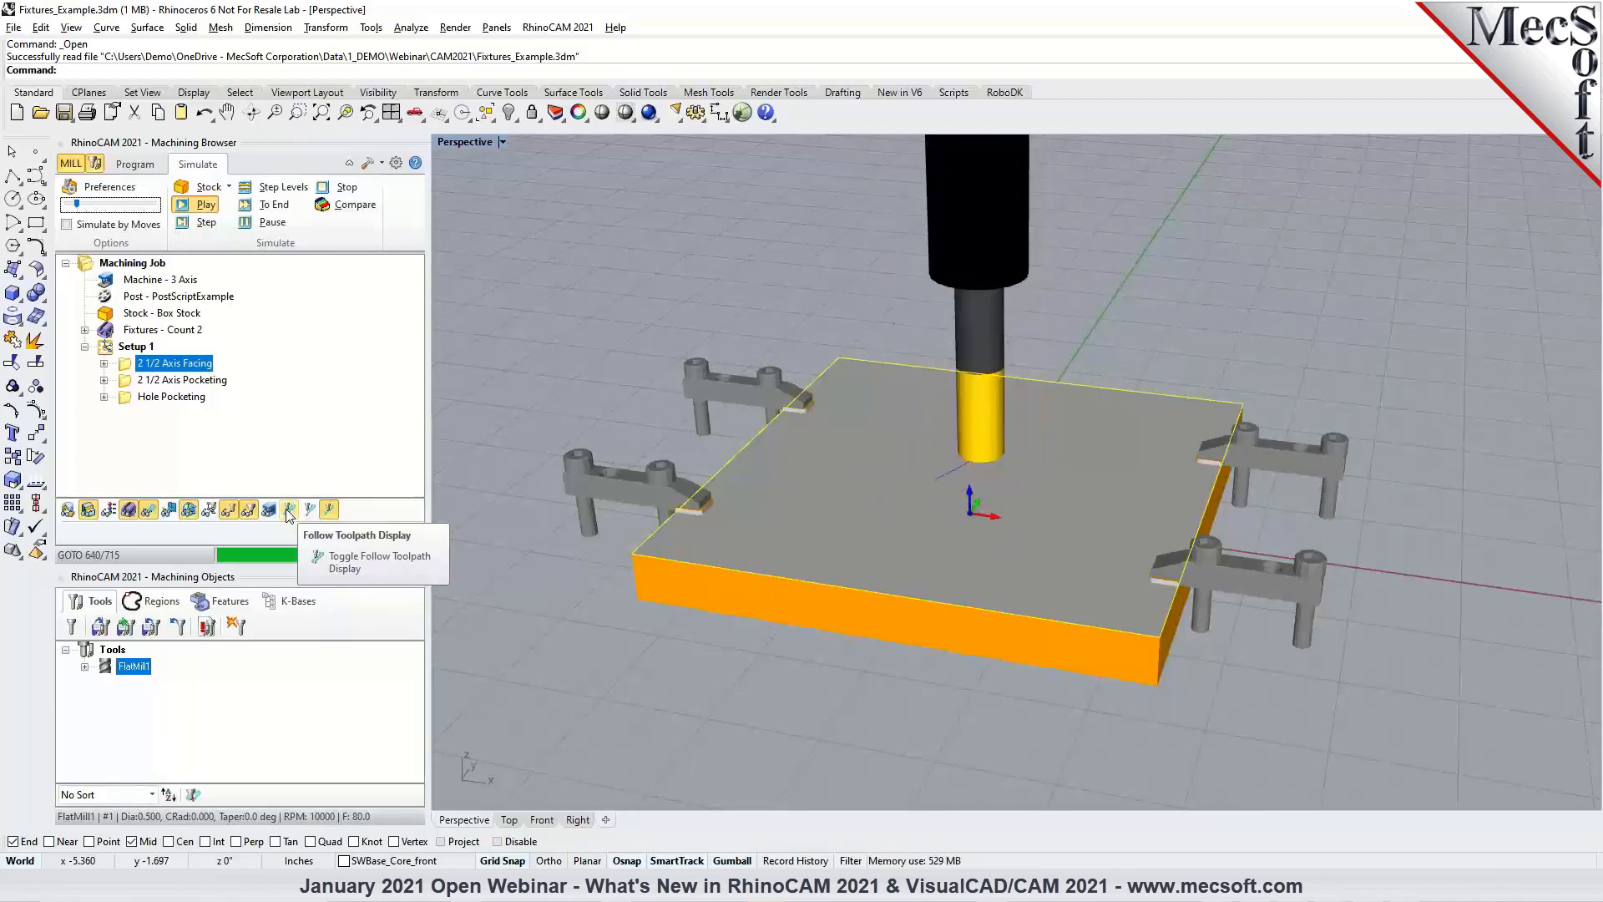
left_click(190, 208)
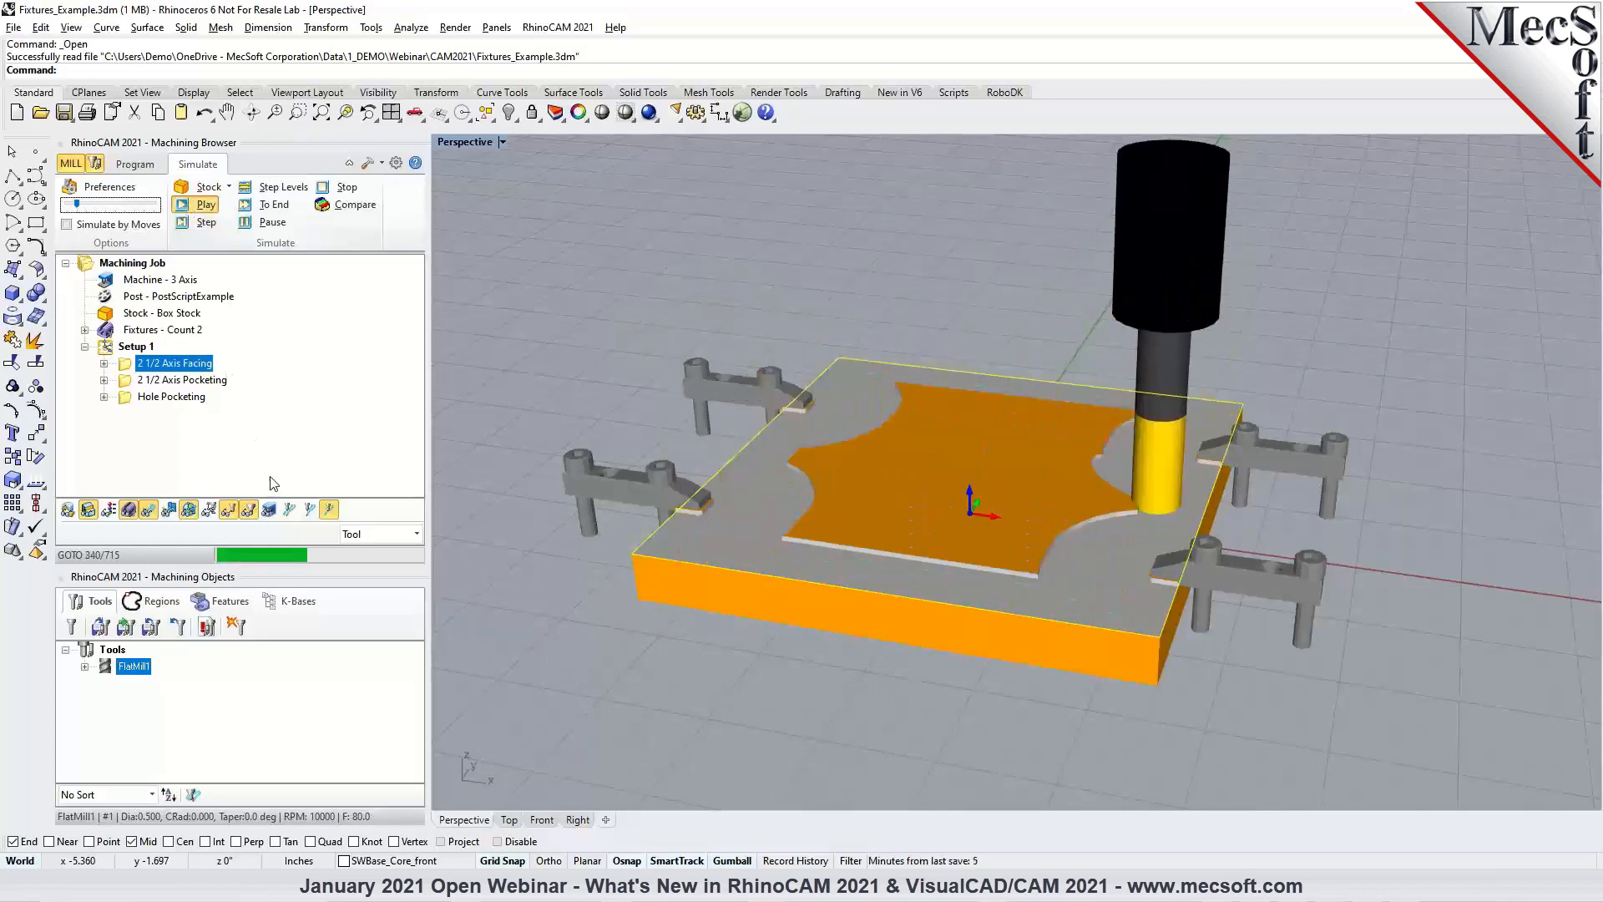
Switch the simulation's toolpath display to Follow and then back to Trace.
left_click(309, 511)
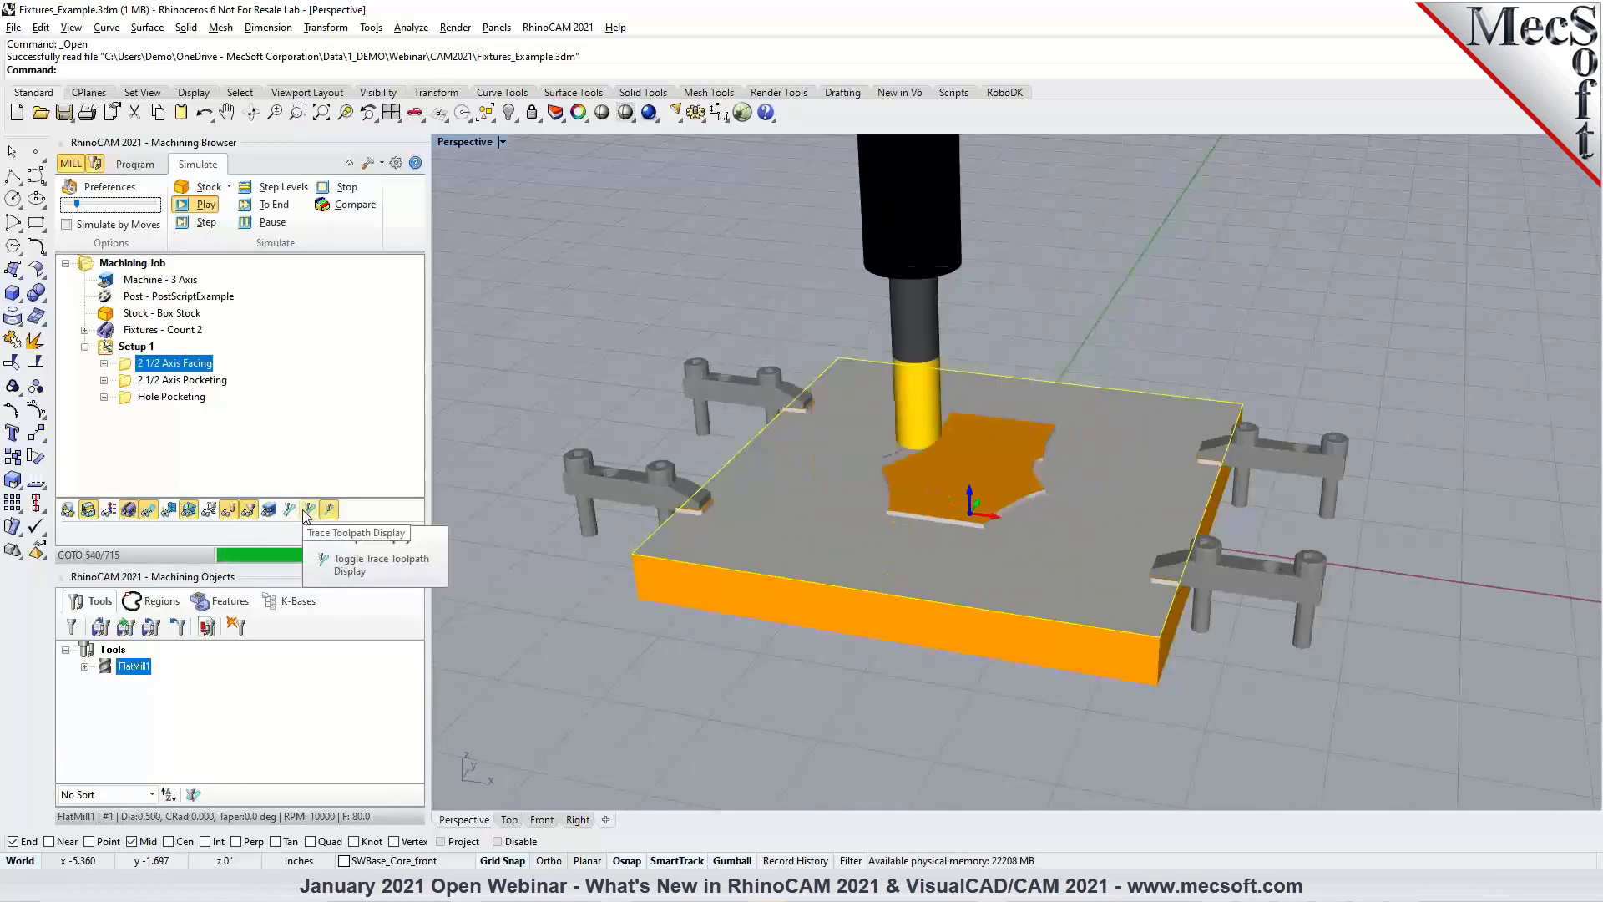
left_click(289, 515)
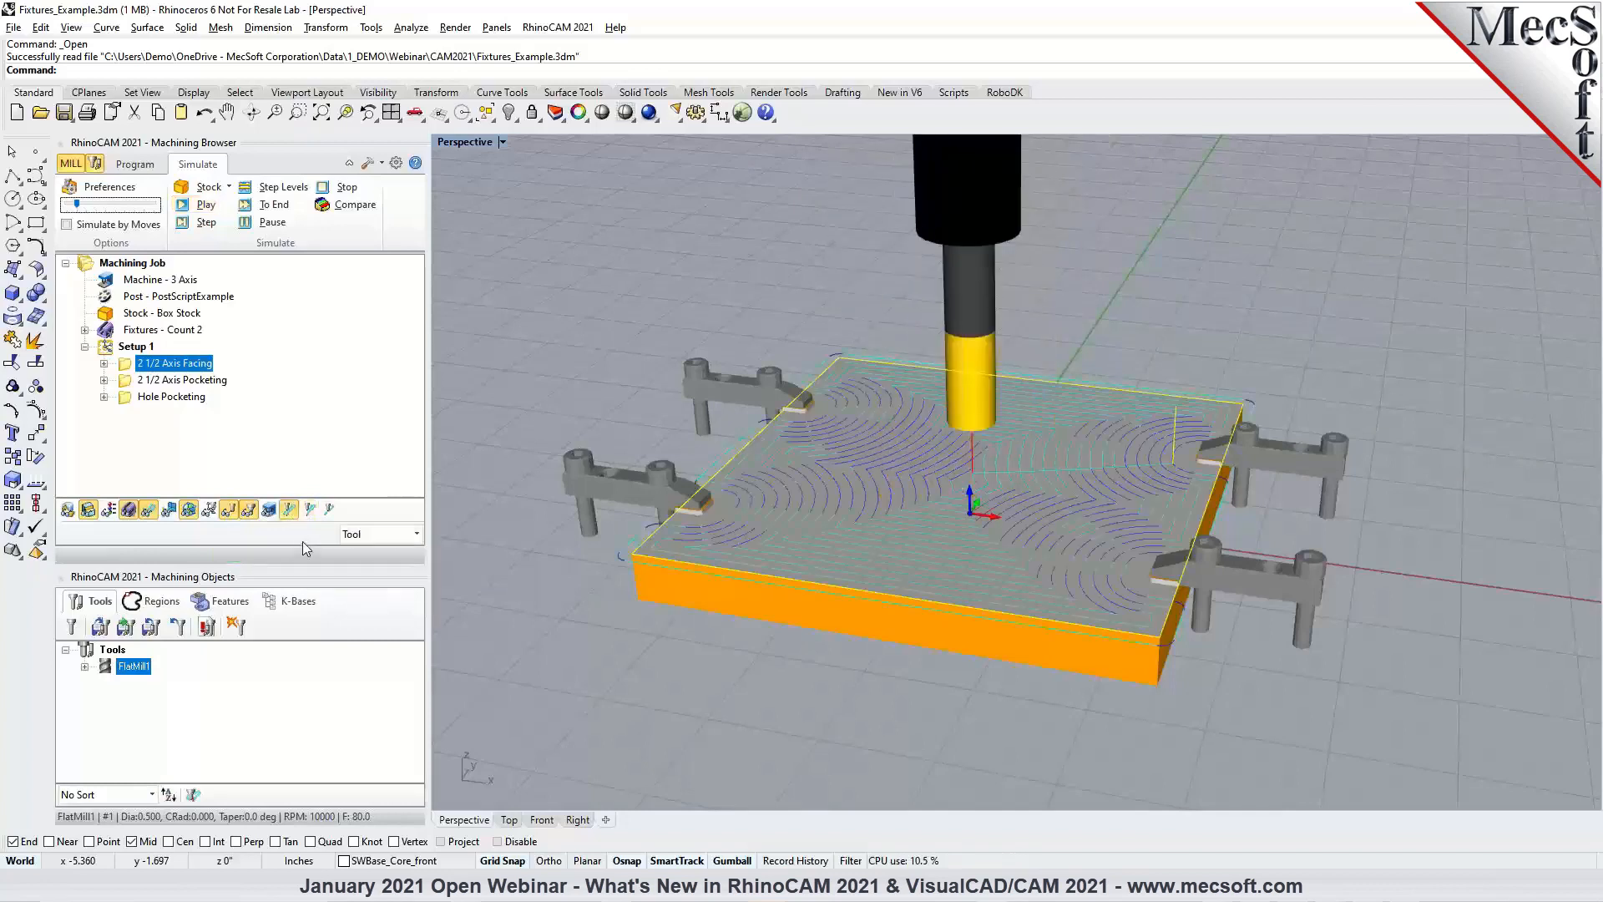
left_click(308, 515)
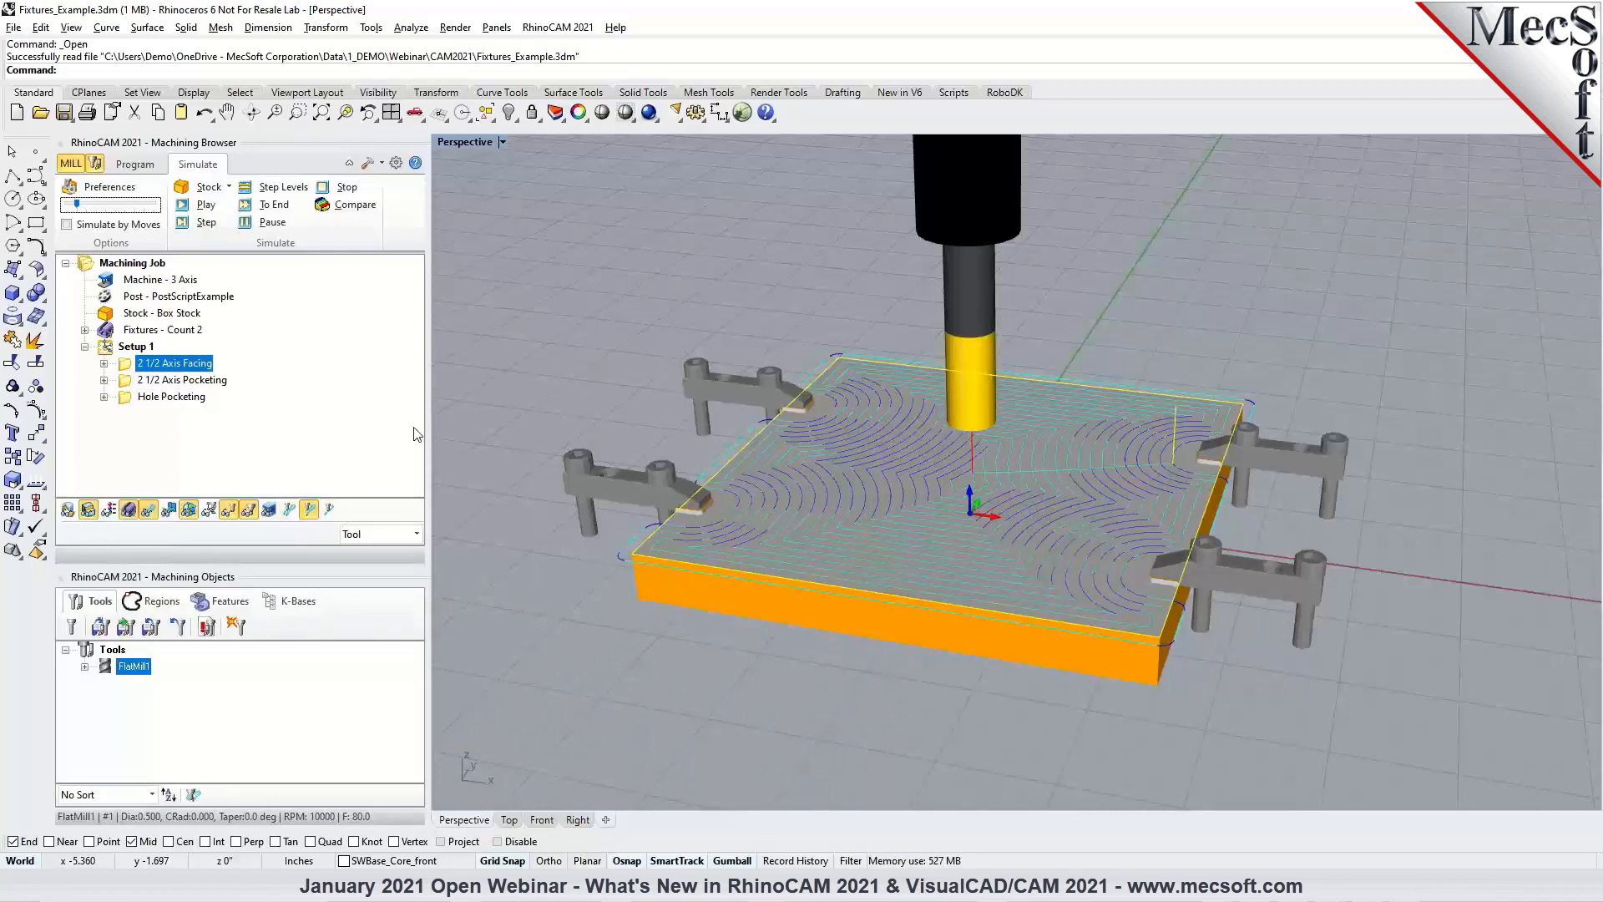
Select the 2 1/2 Axis Pocketing operation and run its simulation straight to the end.
left_click(134, 164)
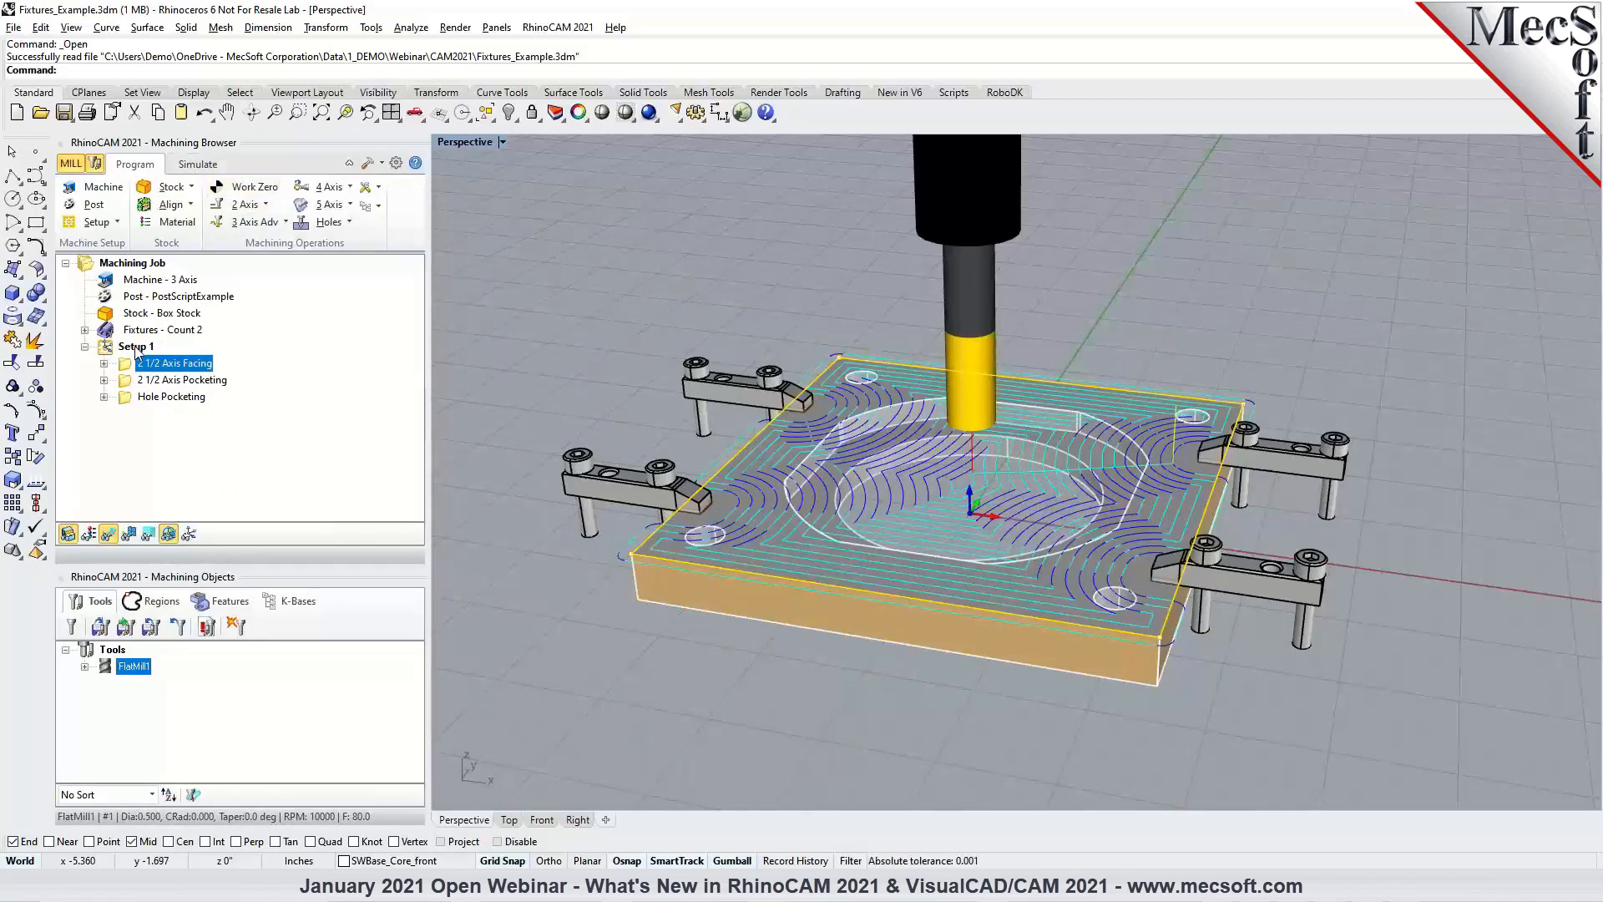
left_click(142, 380)
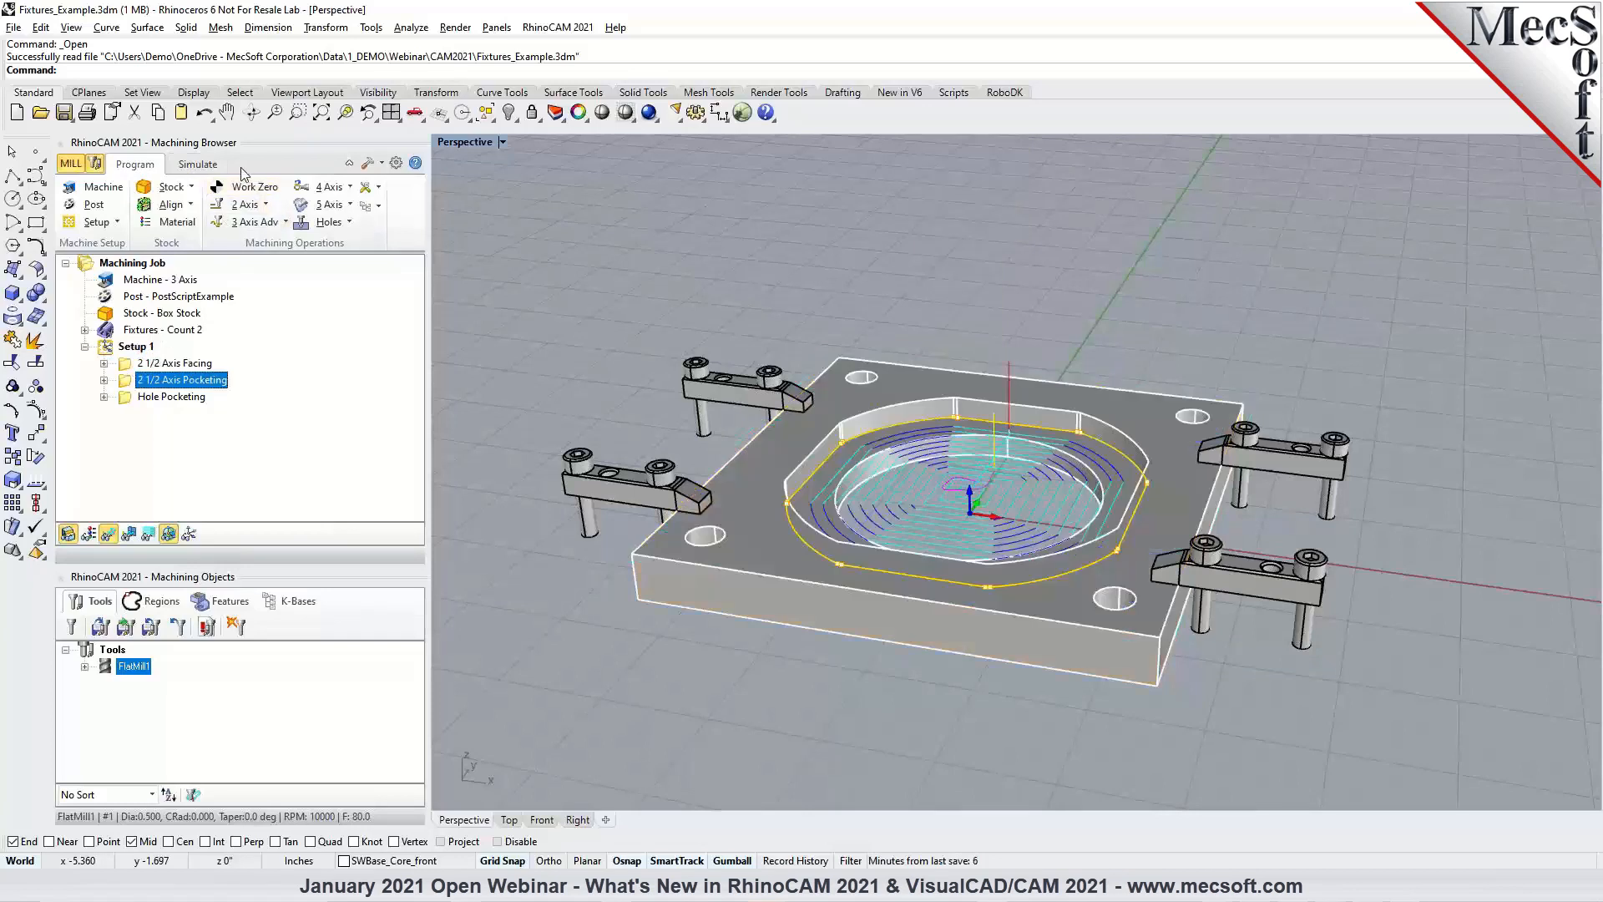
left_click(208, 167)
left_click(251, 204)
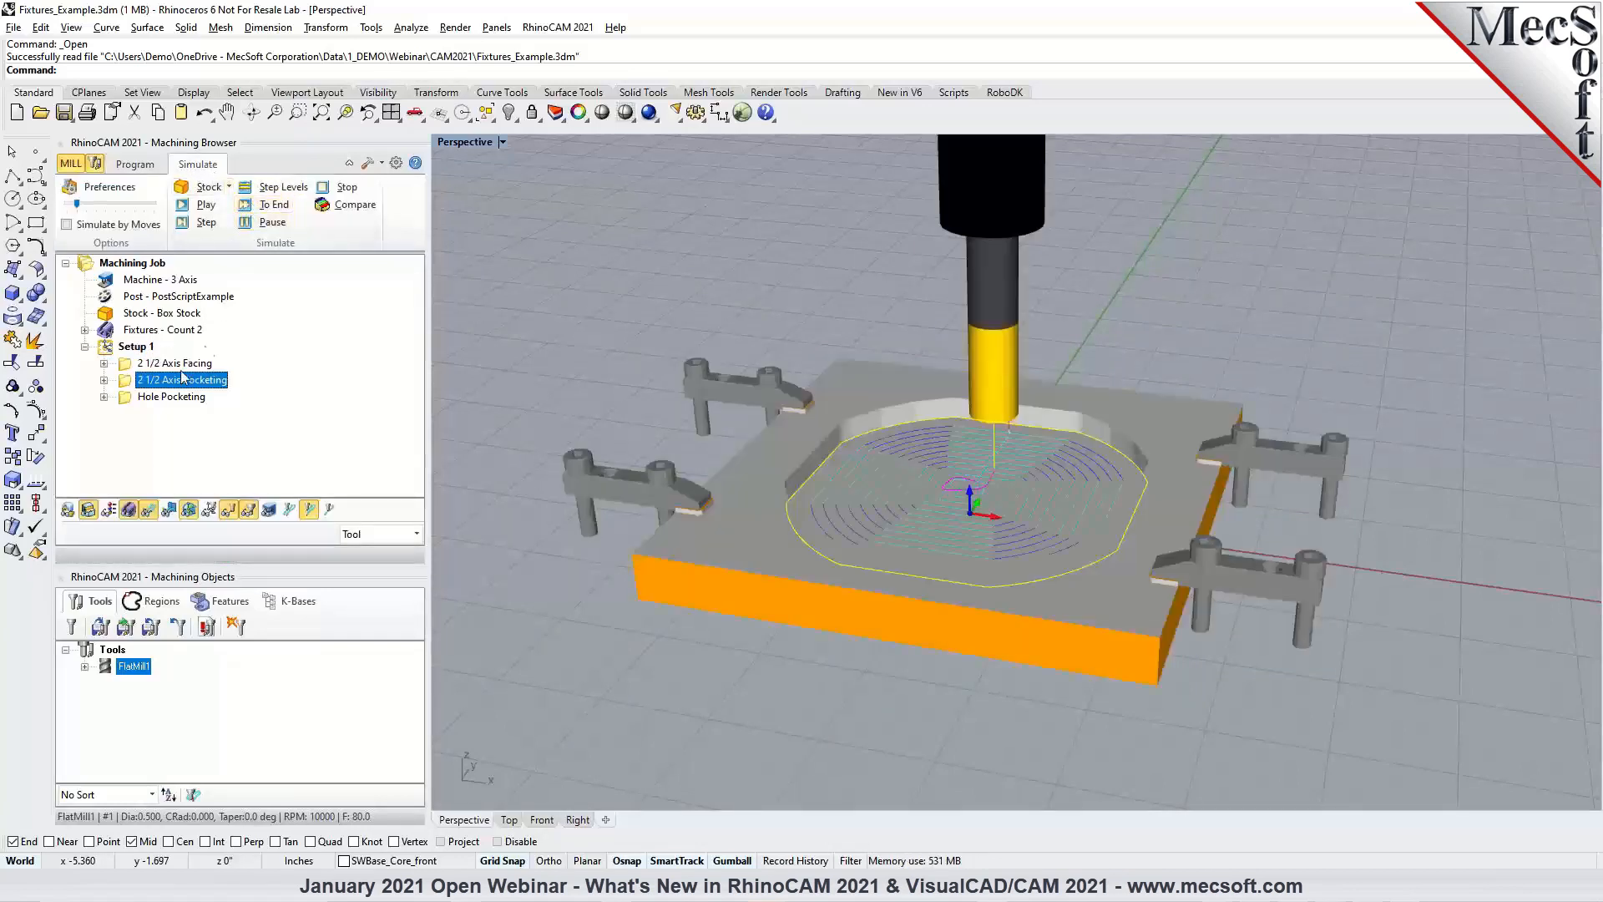
Play the Hole Pocketing simulation and advance it to the end.
left_click(170, 397)
left_click(219, 210)
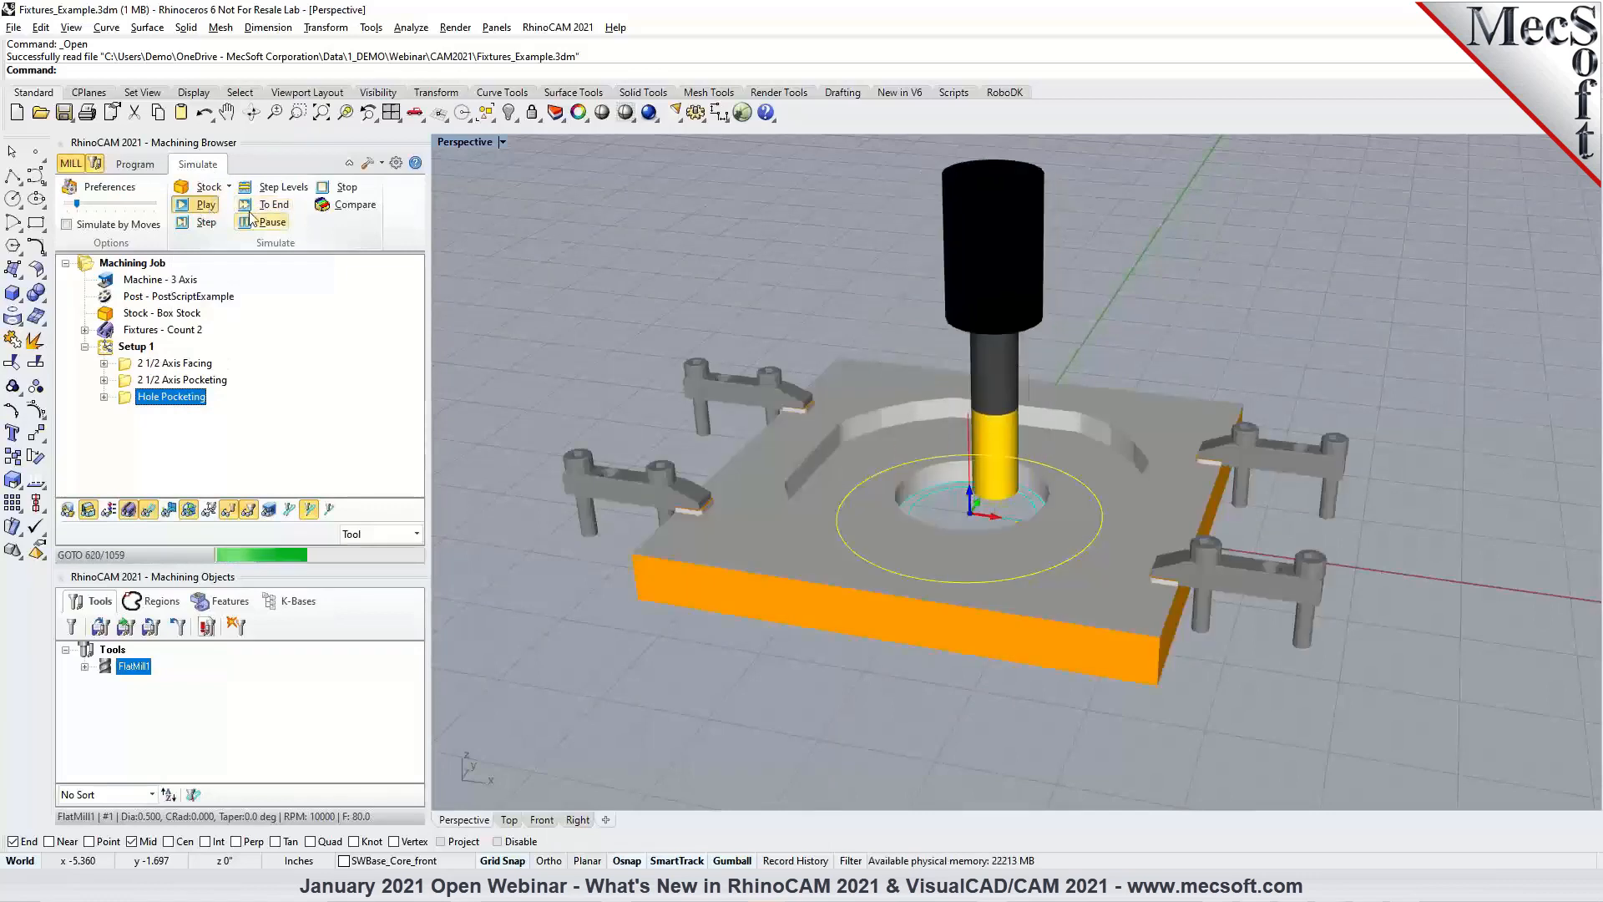
left_click(252, 207)
Open the Hole Pocketing toolpath in the Toolpath Editor and switch its listing to the 2 1/2 Axis Facing toolpath.
left_click(135, 164)
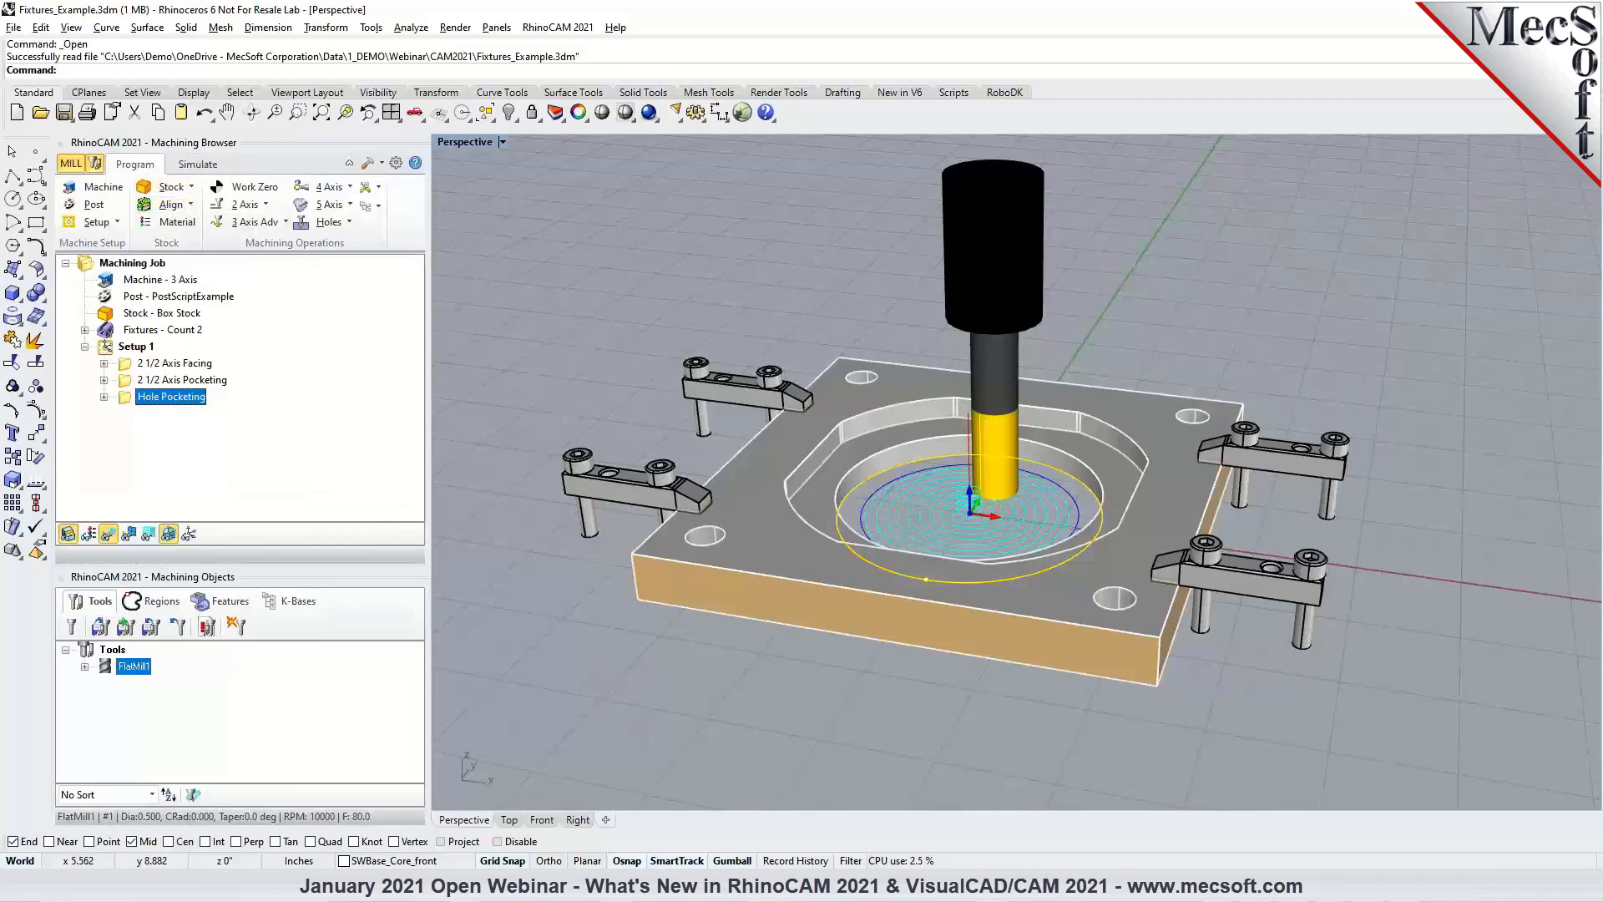
left_click(104, 396)
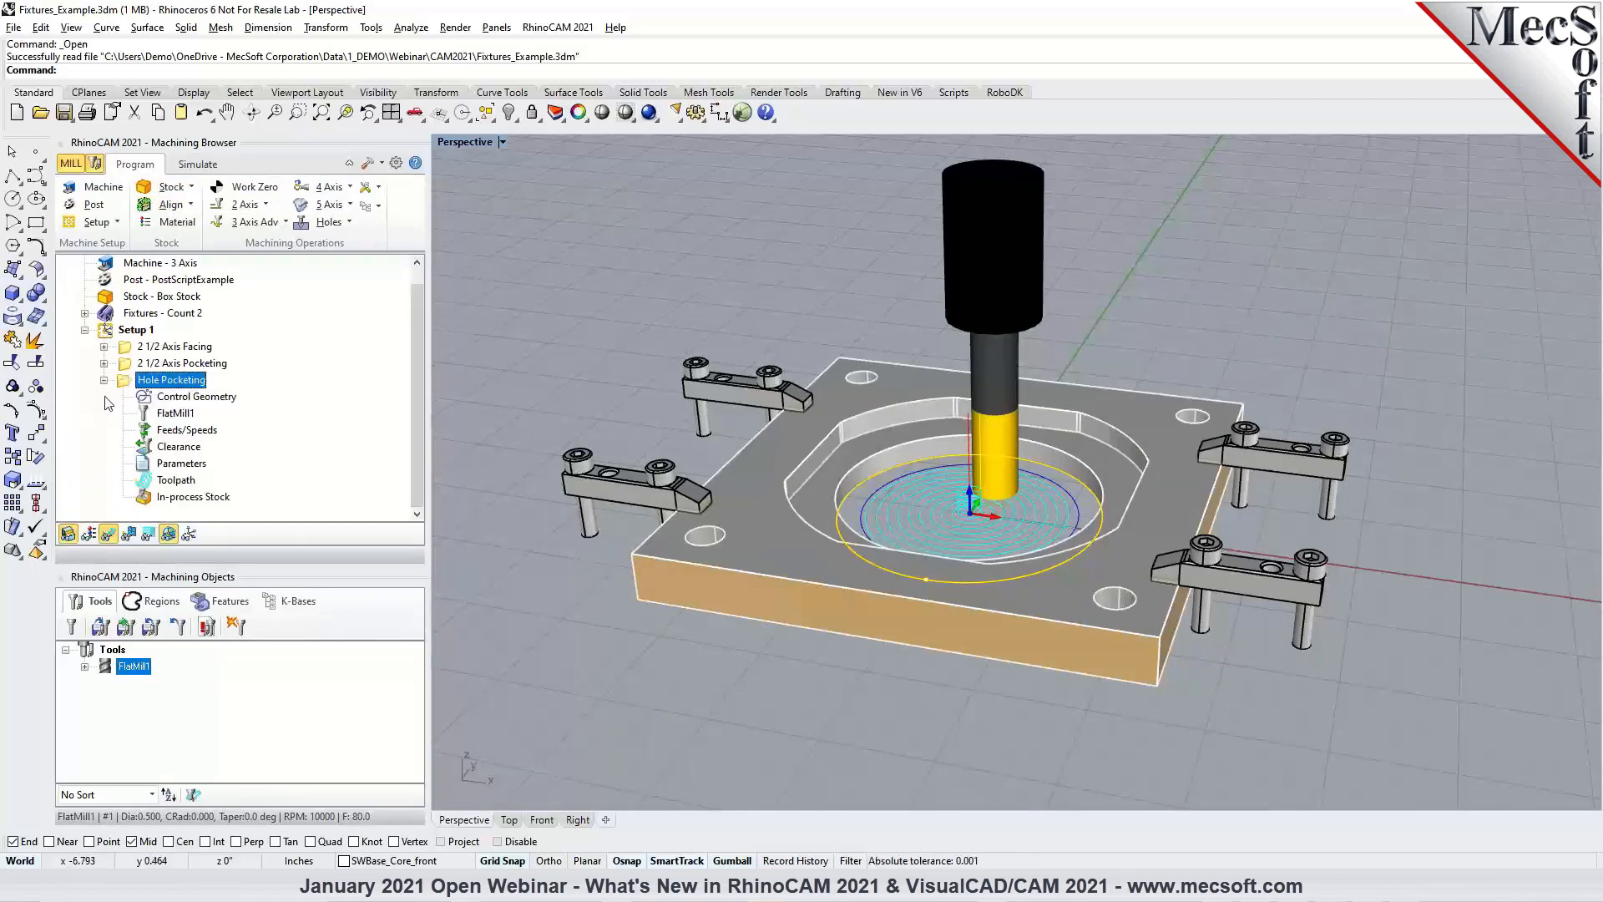
double_click(142, 481)
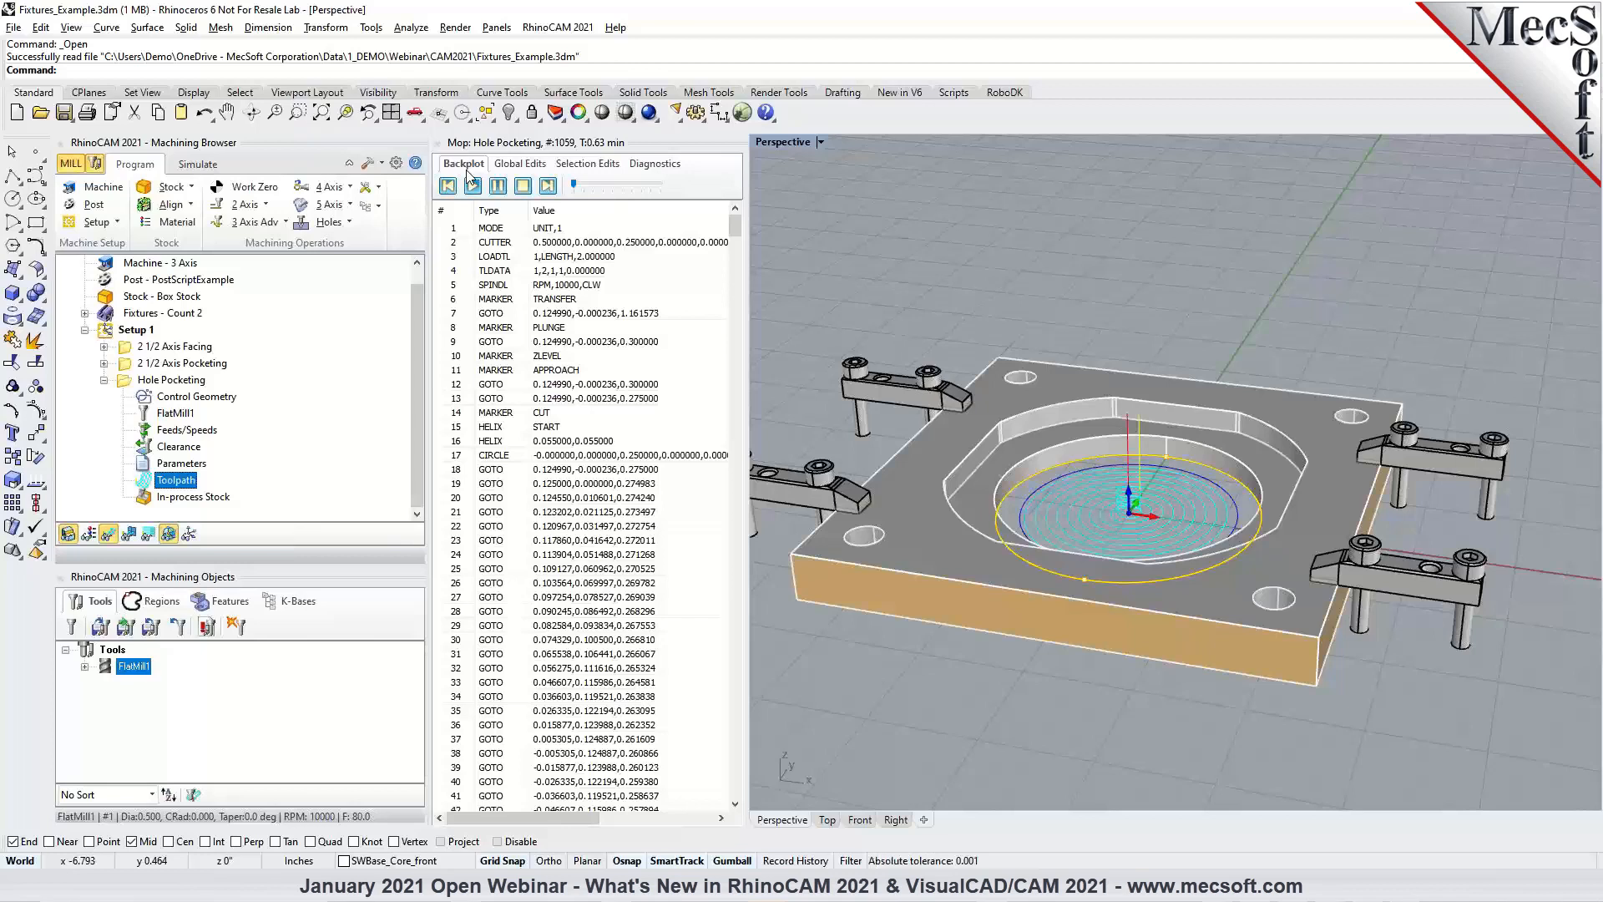
left_click(197, 347)
Play the backplot of the 2 1/2 Axis Facing toolpath from the CUTTER line and resume it from line 105.
left_click(561, 257)
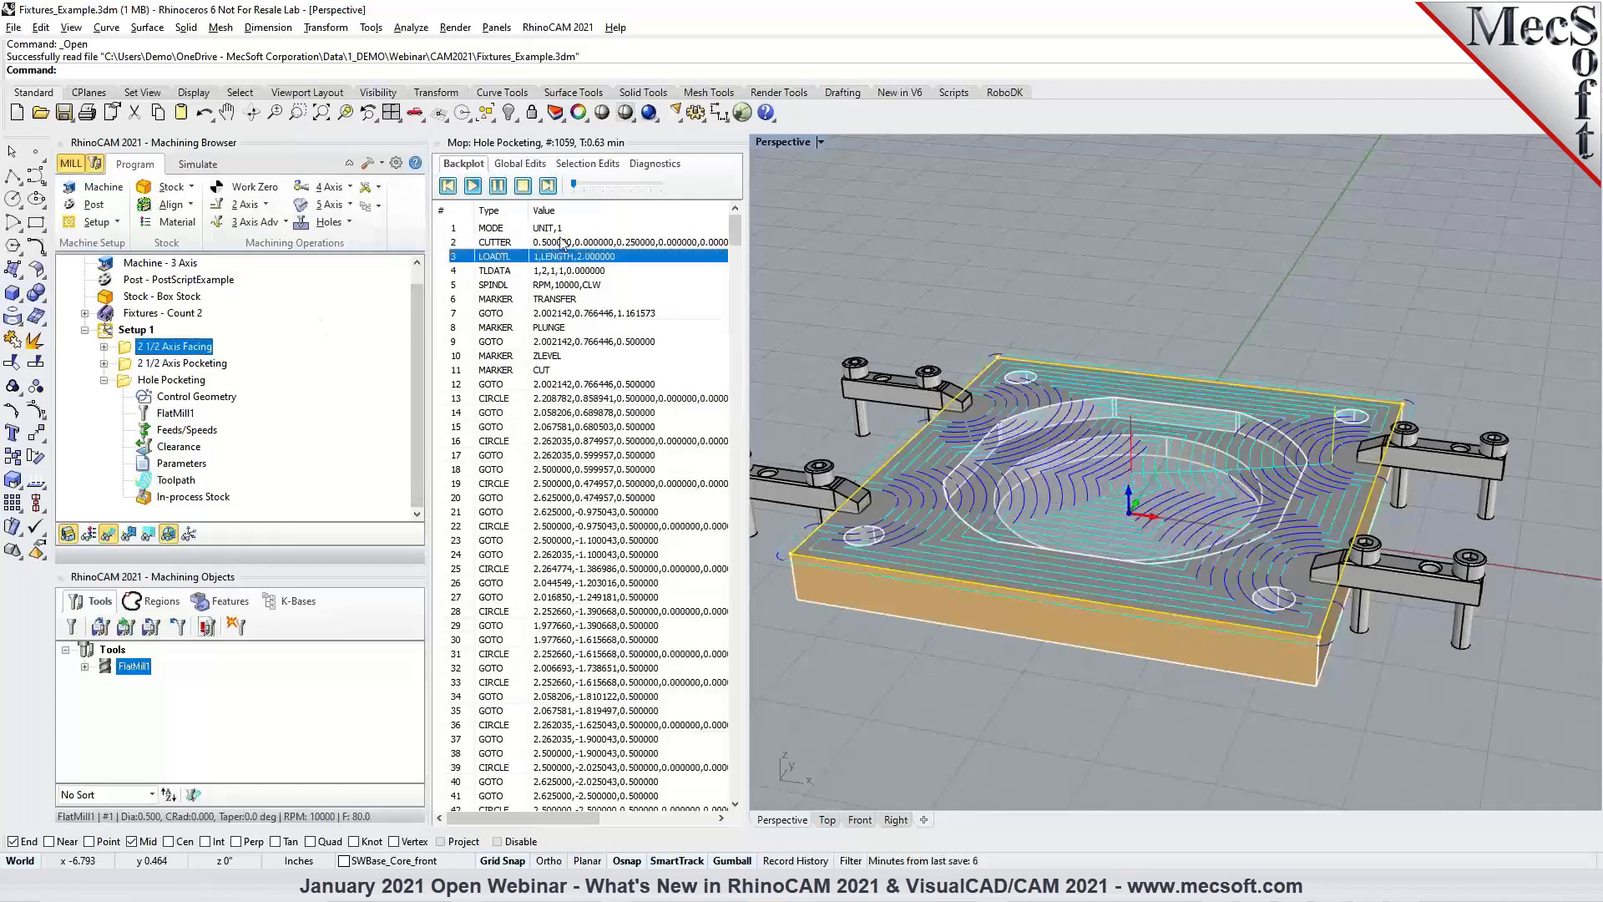
left_click(561, 243)
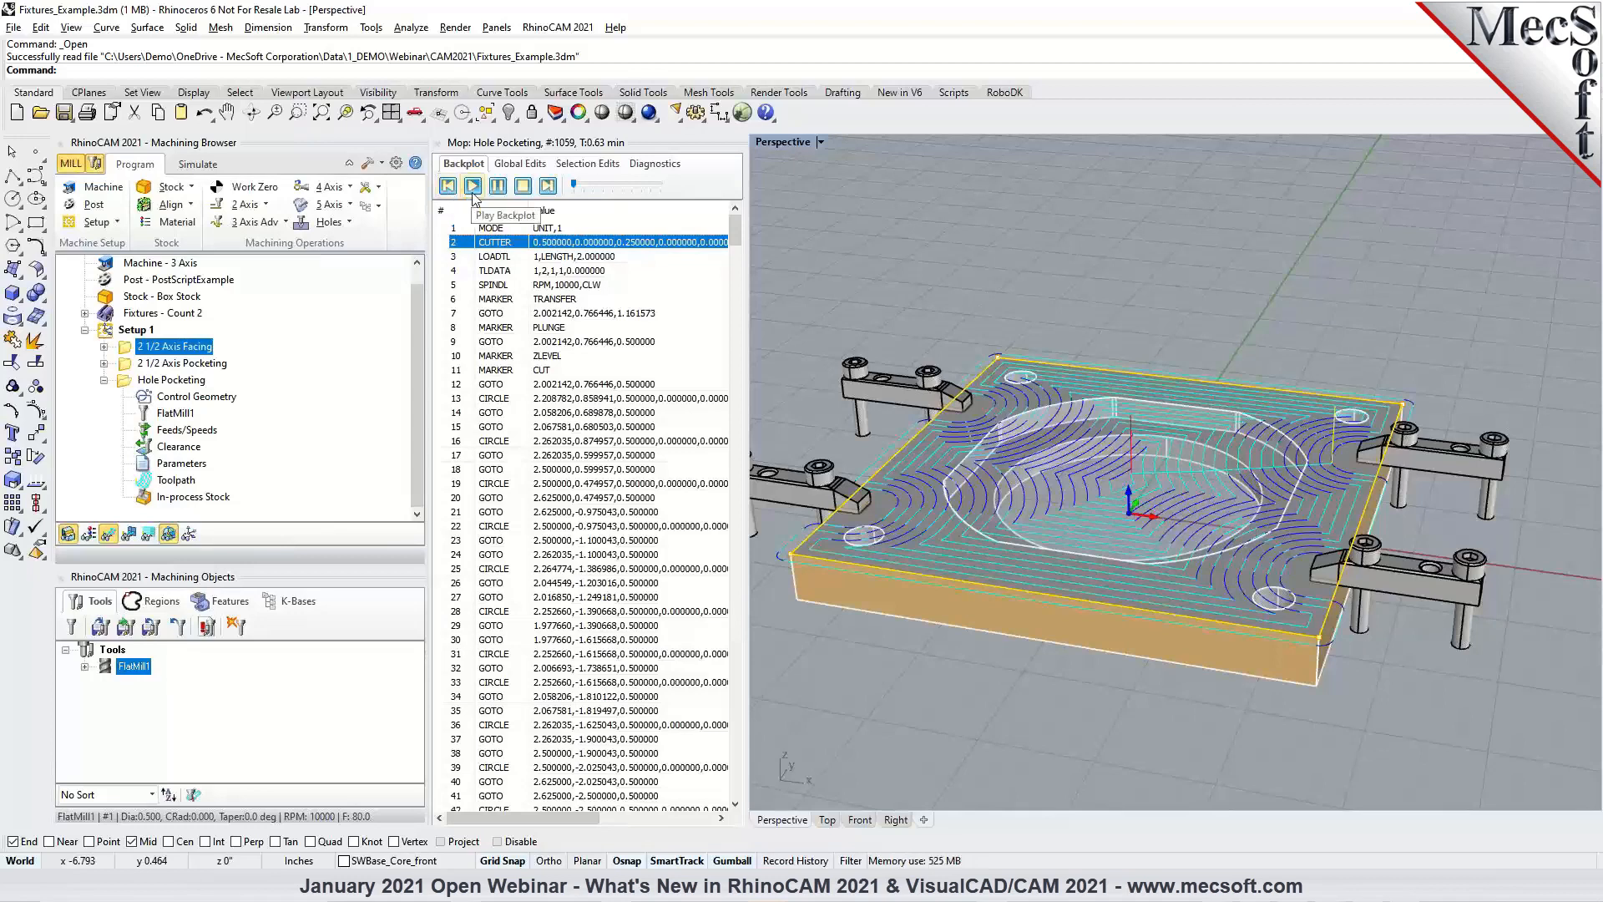
left_click(472, 186)
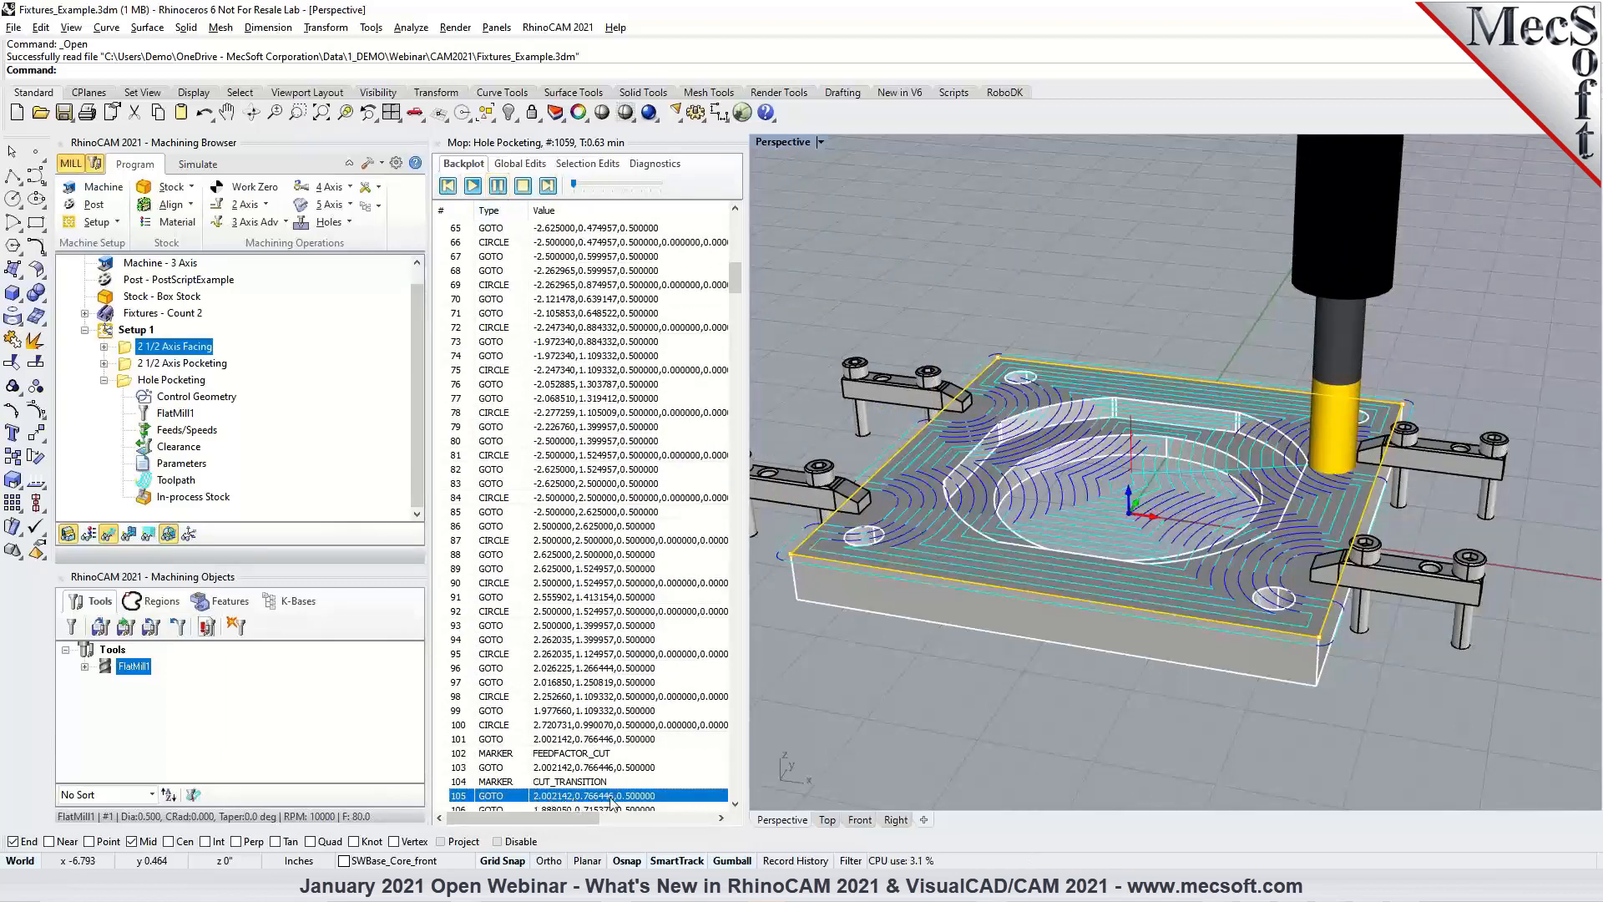
scroll(612, 802, "down", 2)
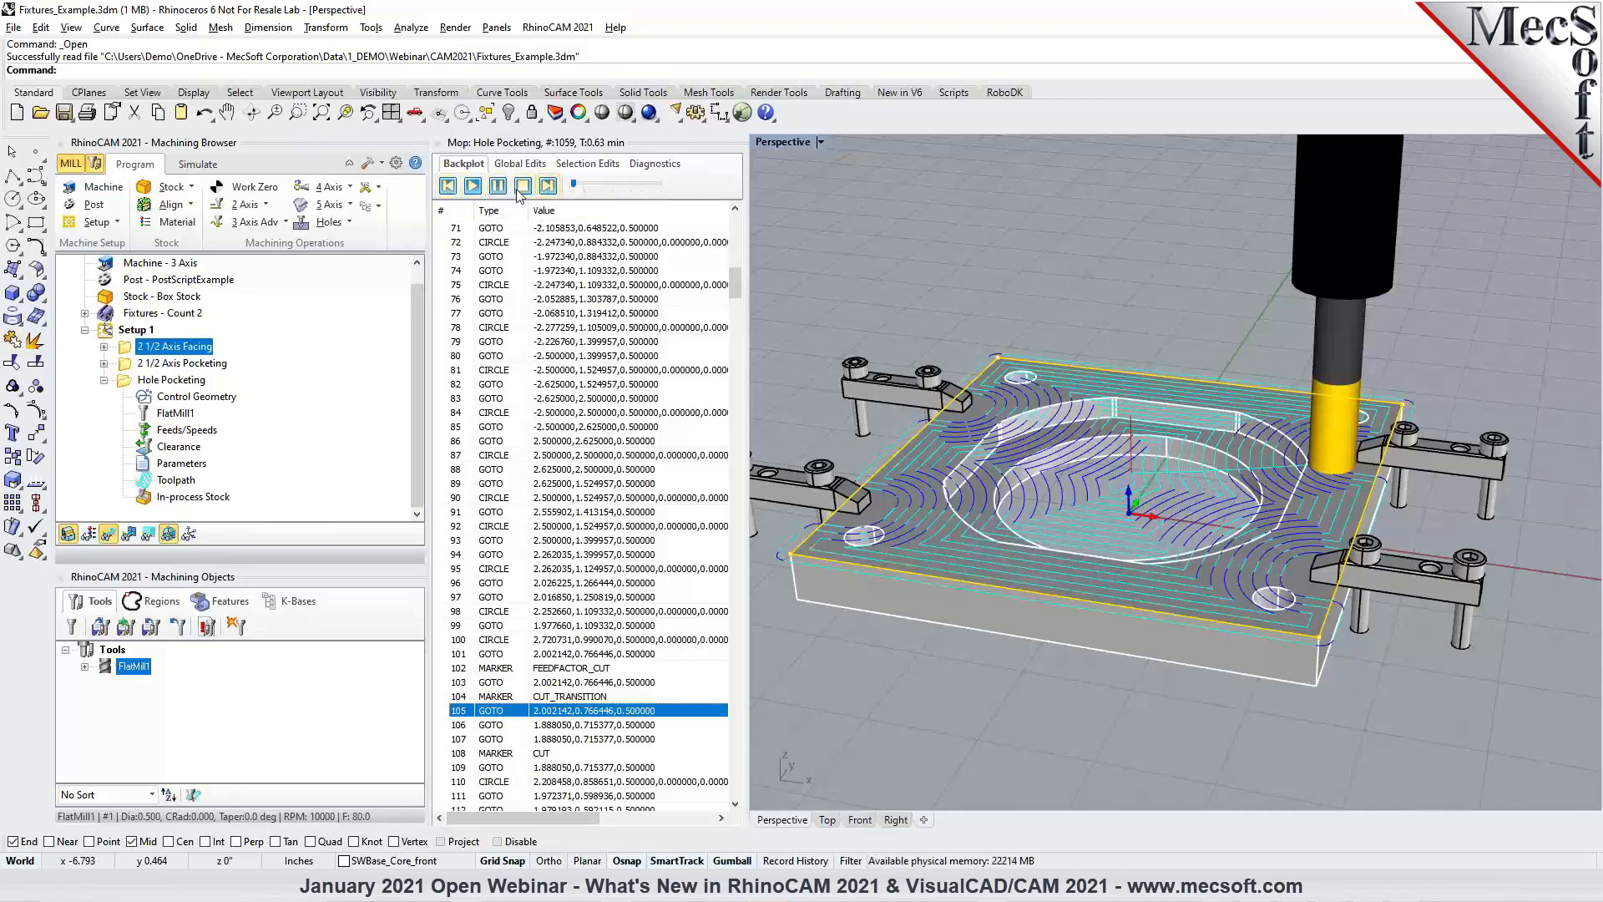
left_click(474, 185)
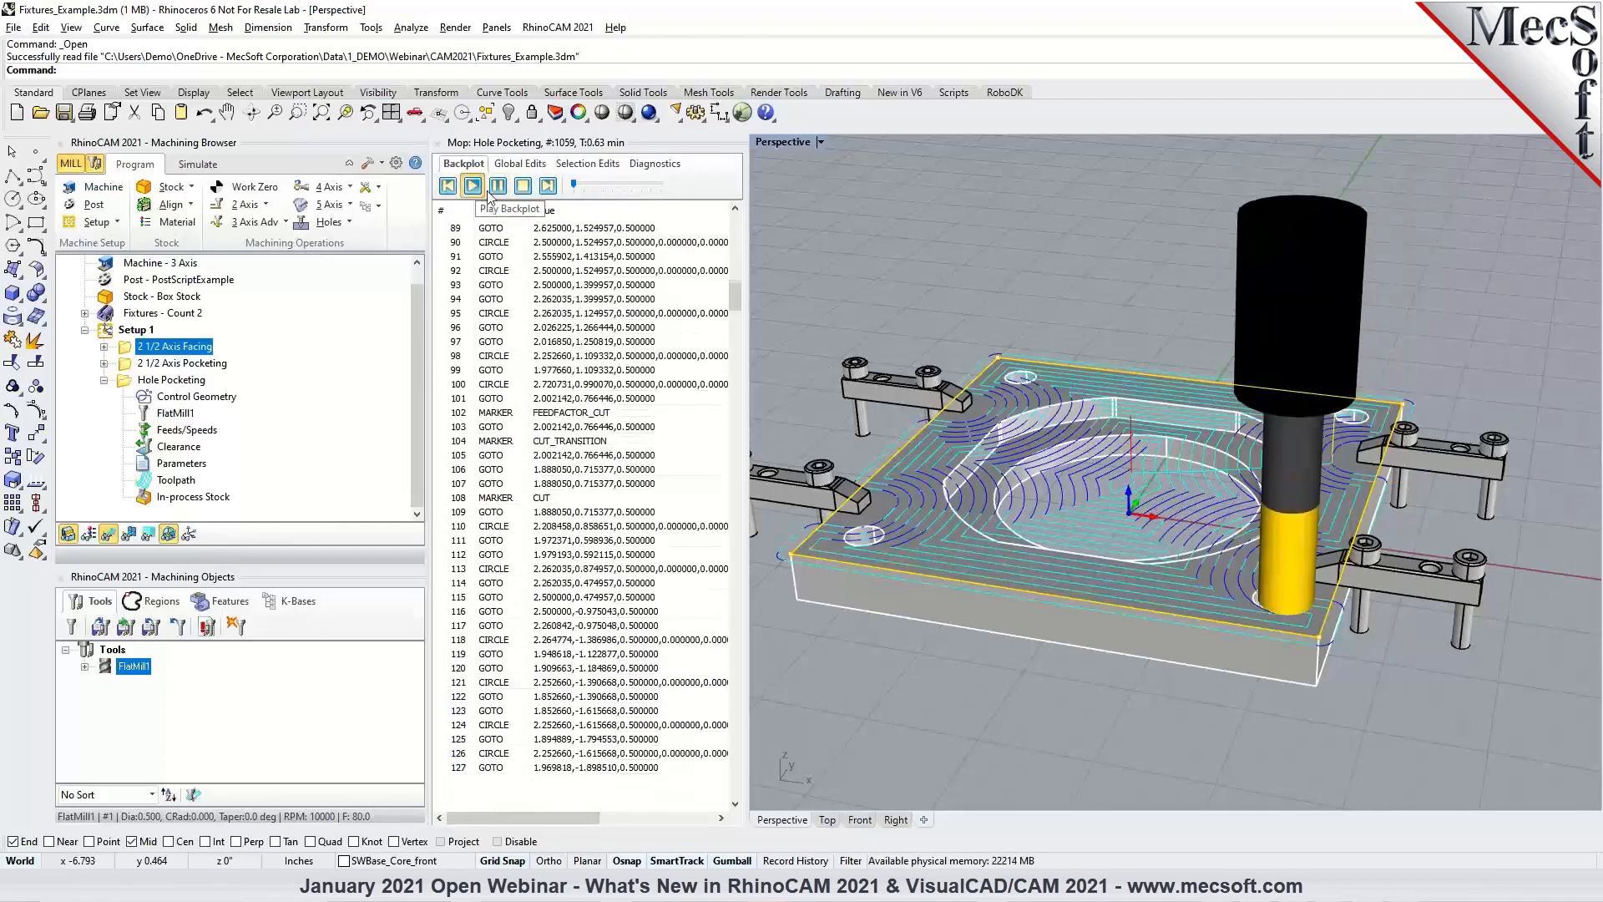
Show the tool at individual GOTO lines of the facing toolpath, including lines 201 and 202.
left_click(664, 713)
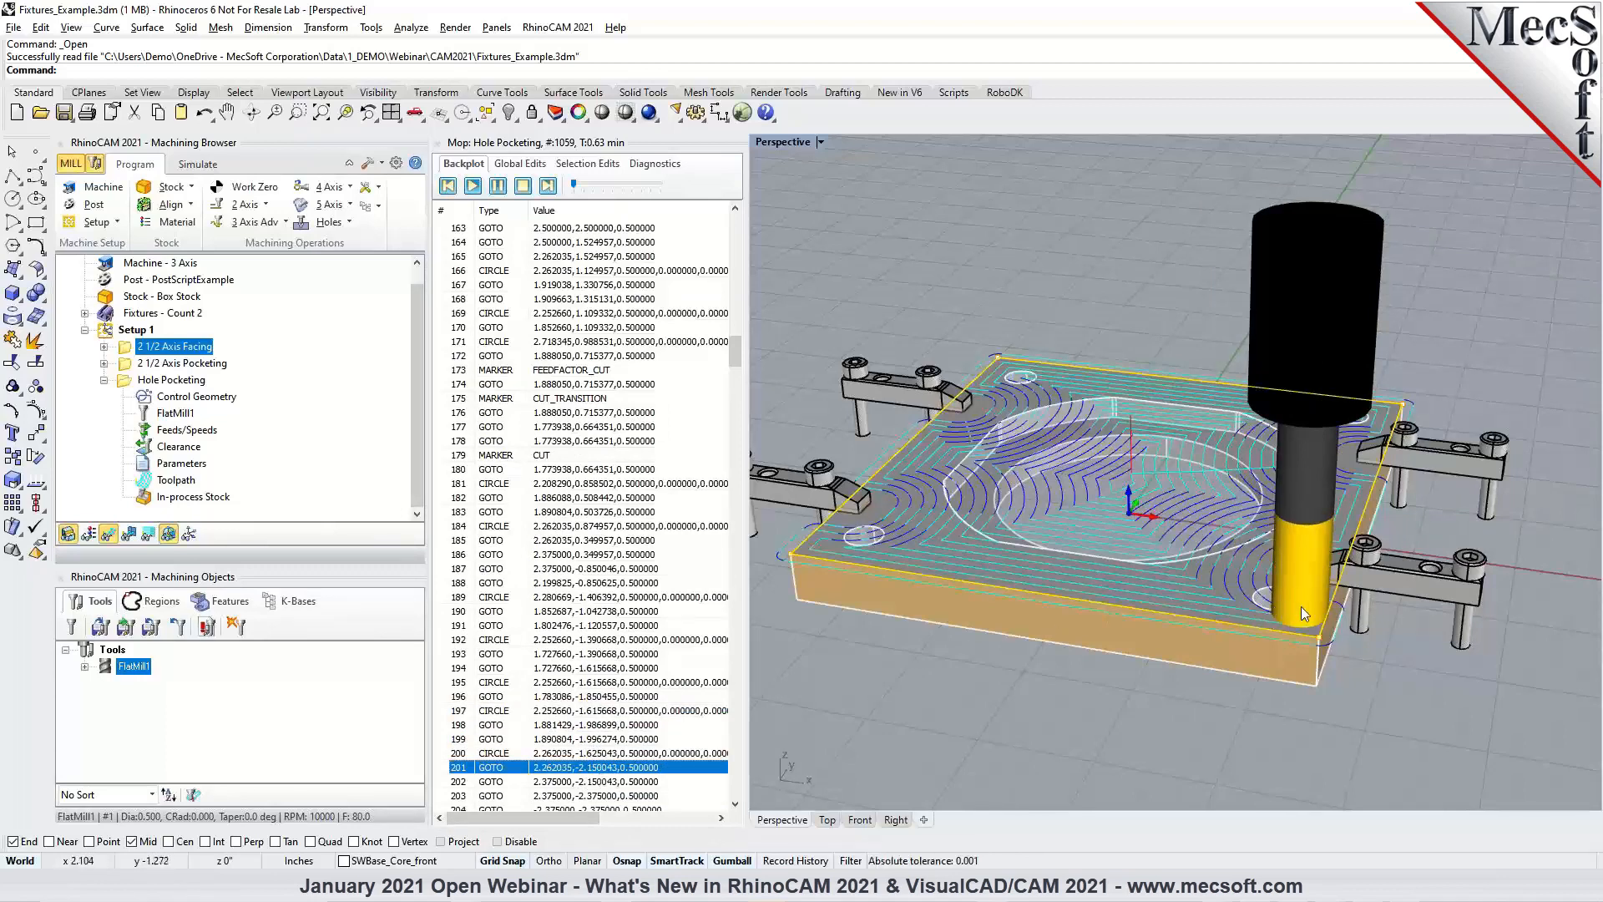
left_click(583, 782)
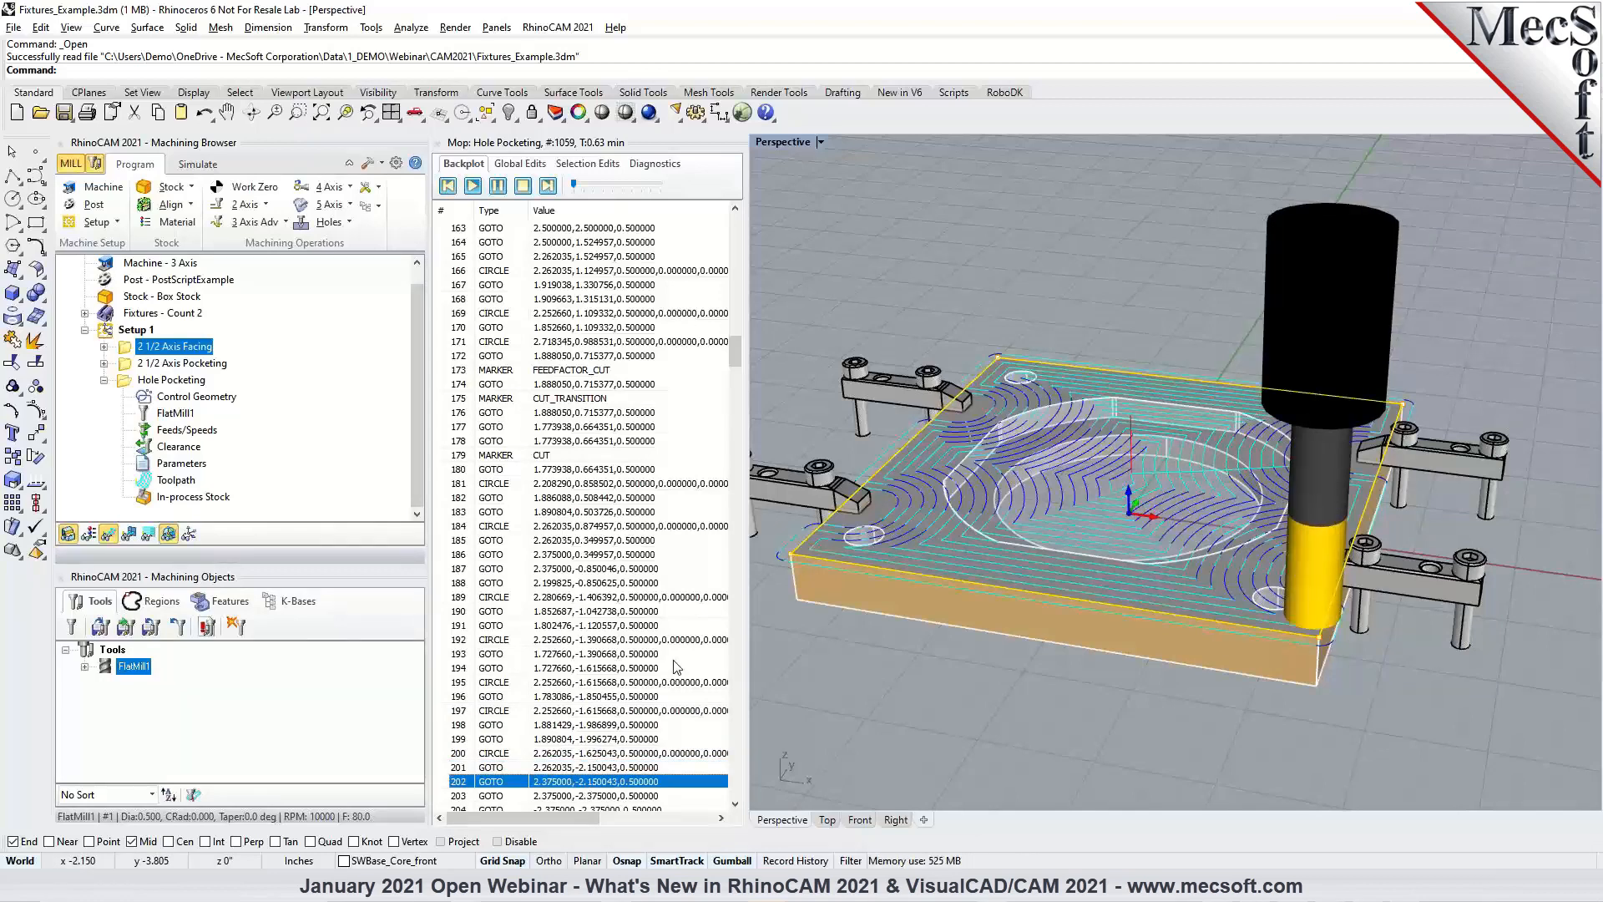
scroll(677, 665, "down", 3)
left_click(612, 683)
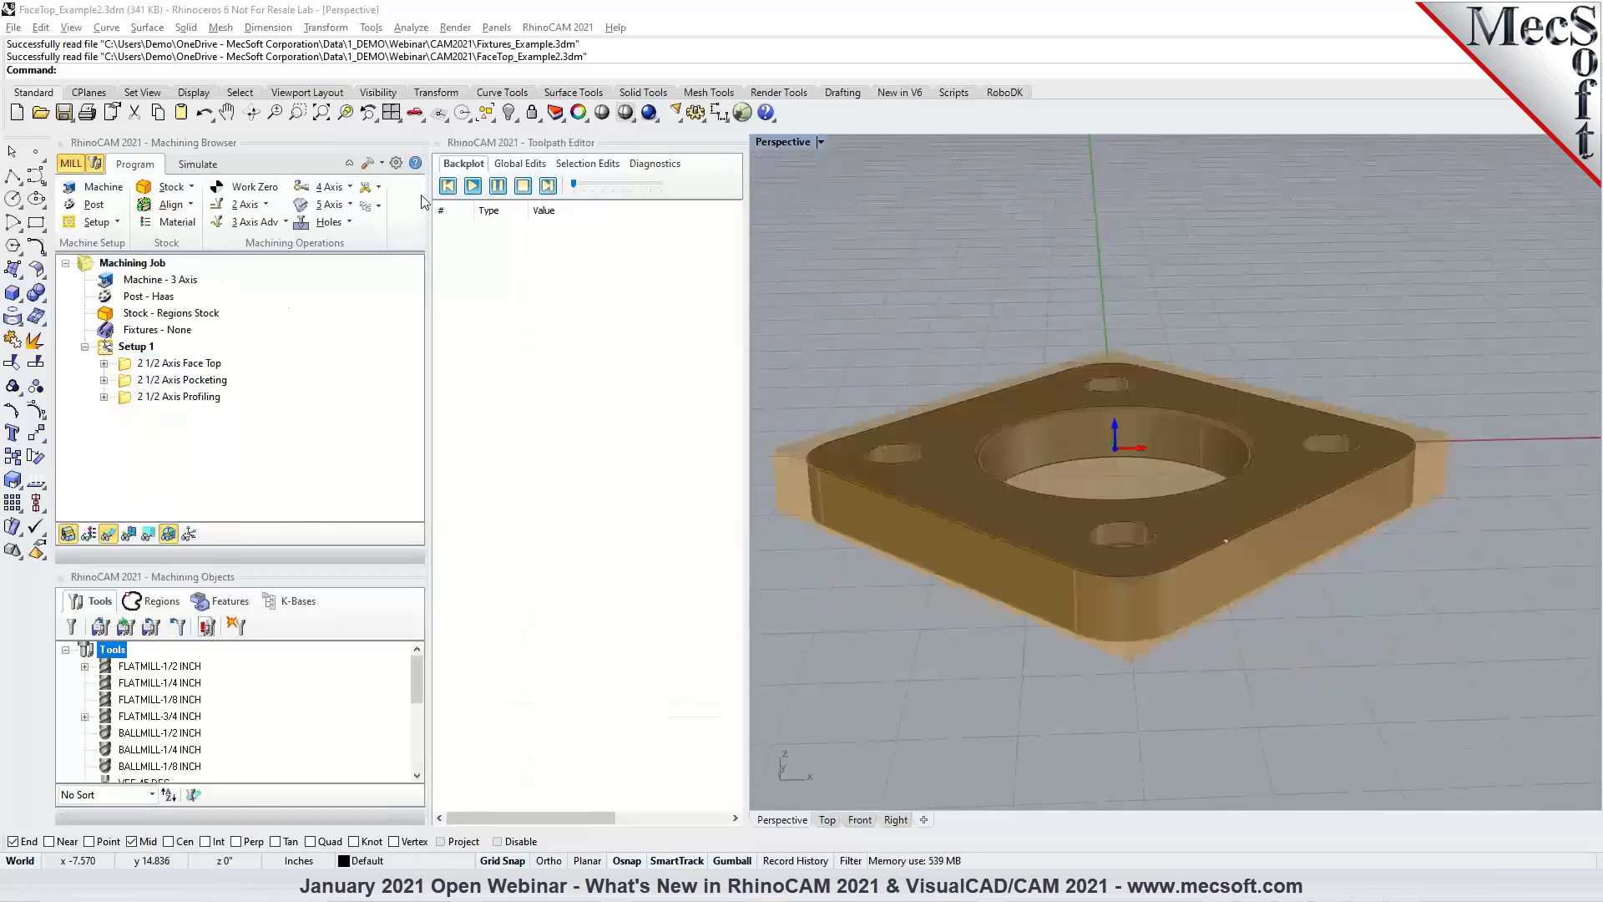
Simulate Setup 1 of FaceTop_Example2 at a higher speed, continuing past the holder/shank collision error with repeat warnings turned off.
right_click(118, 349)
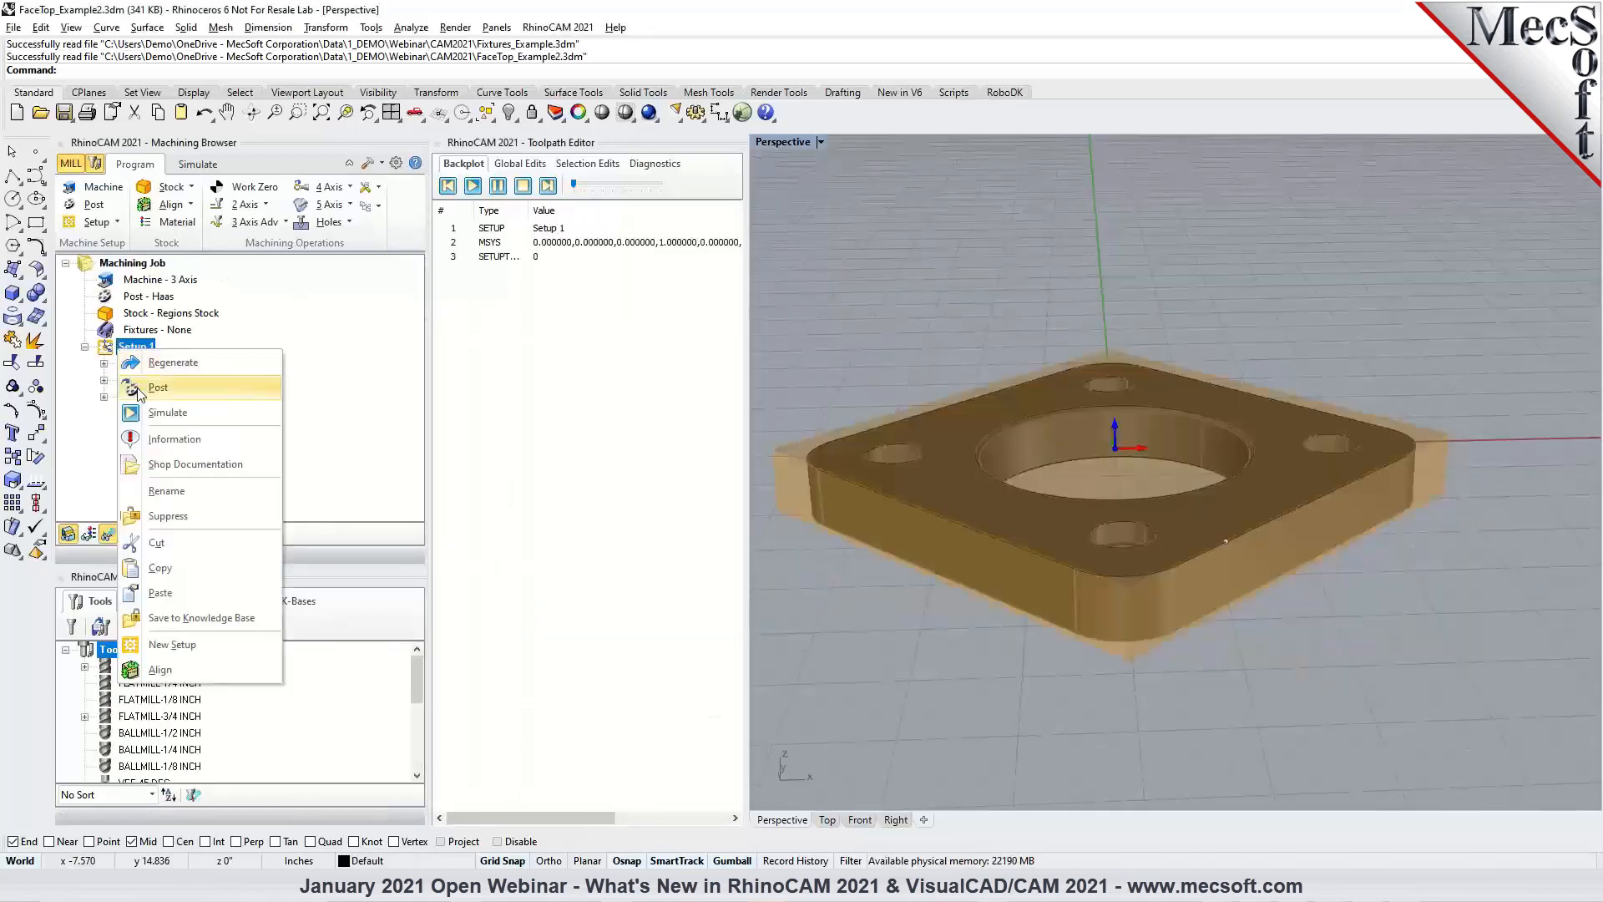
left_click(158, 414)
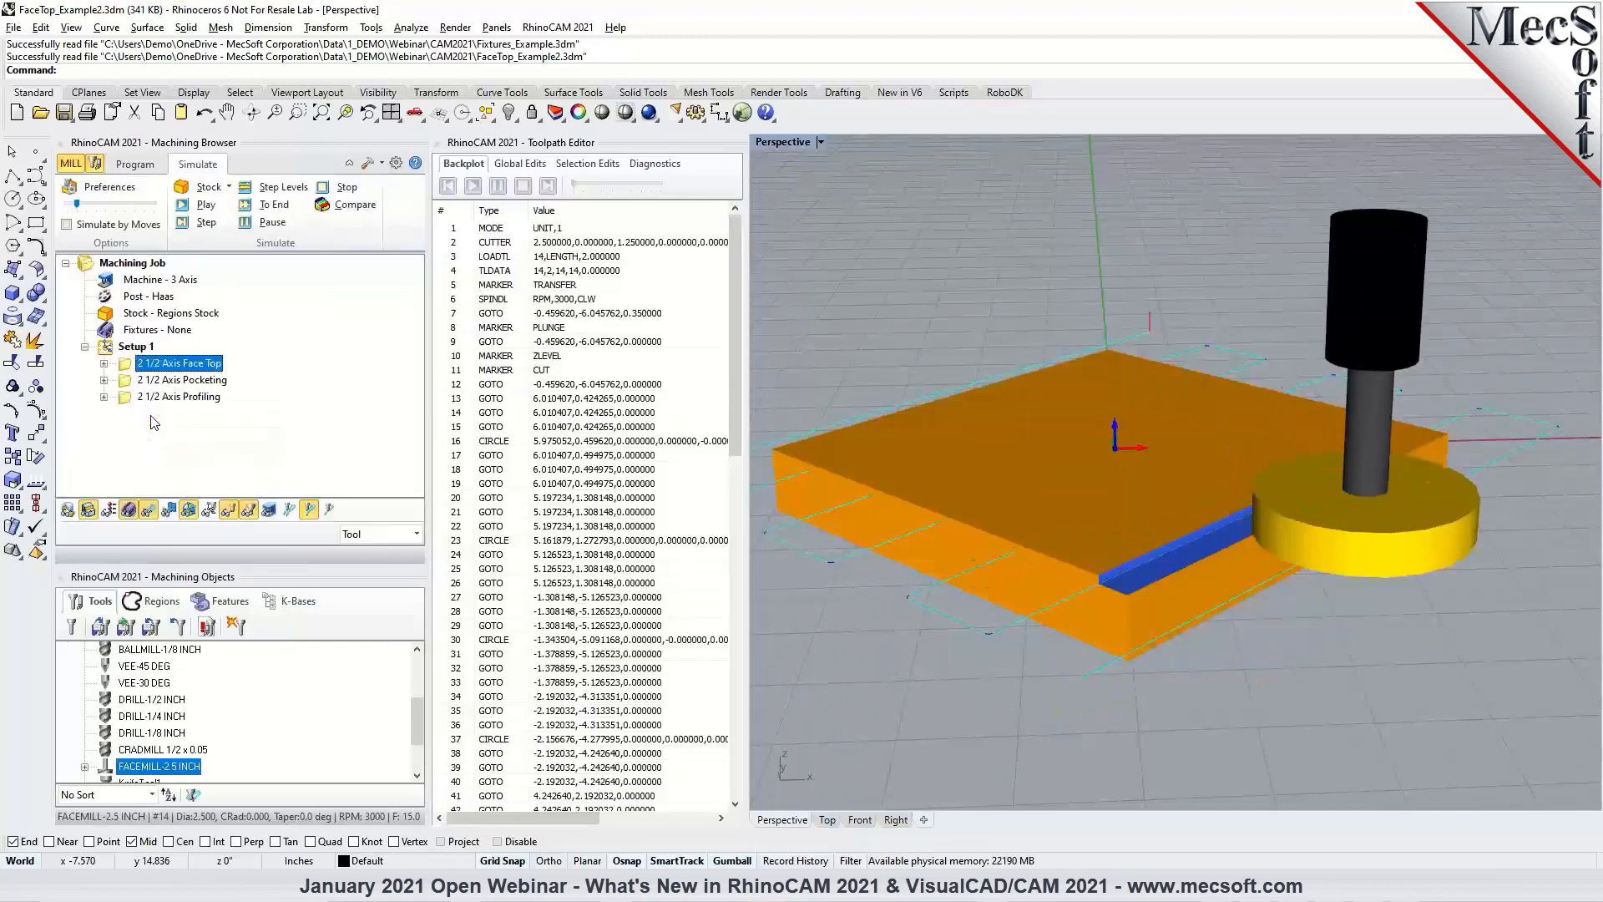
left_click_drag(77, 203, 135, 204)
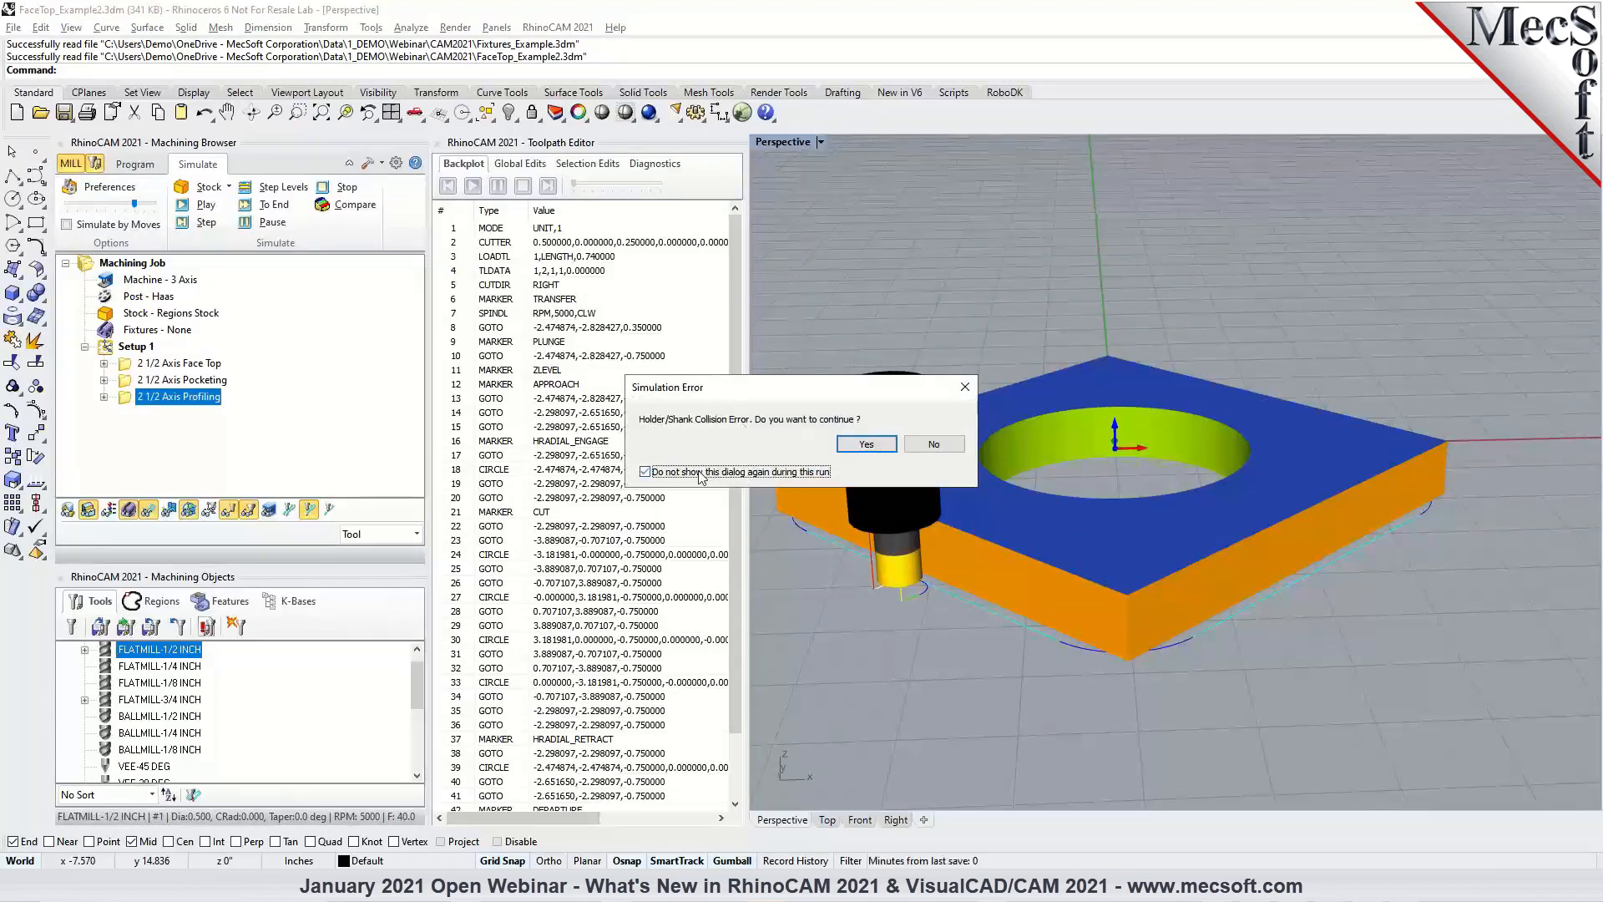
left_click(853, 445)
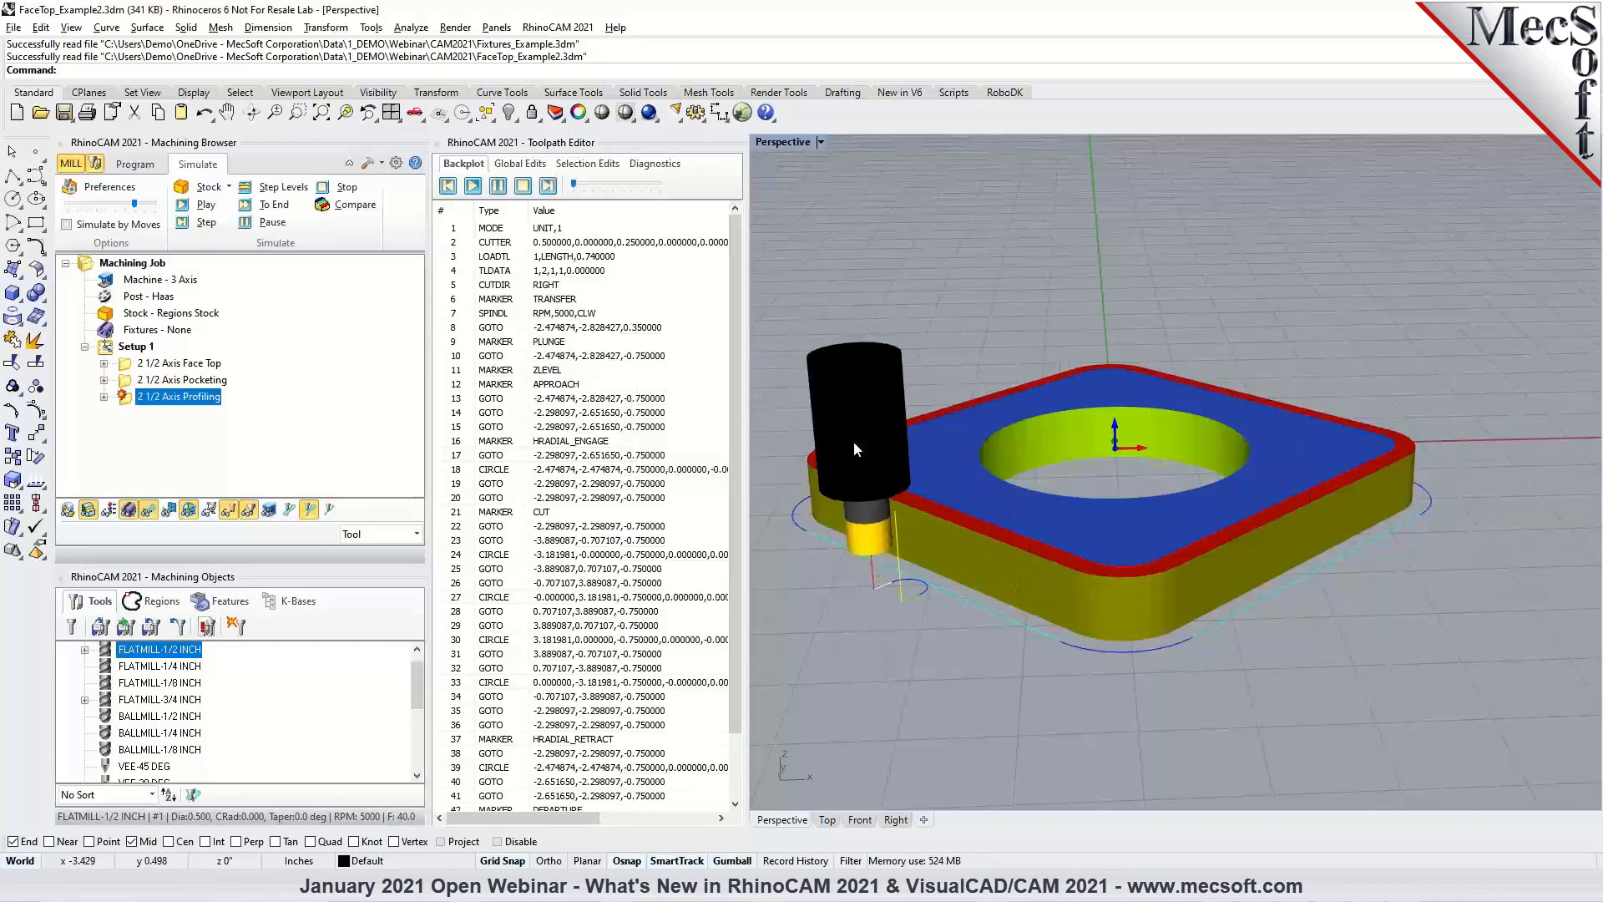
Use the Toolpath Editor diagnostics to locate the holder collision motions in the 2 1/2 Axis Profiling toolpath.
left_click(651, 165)
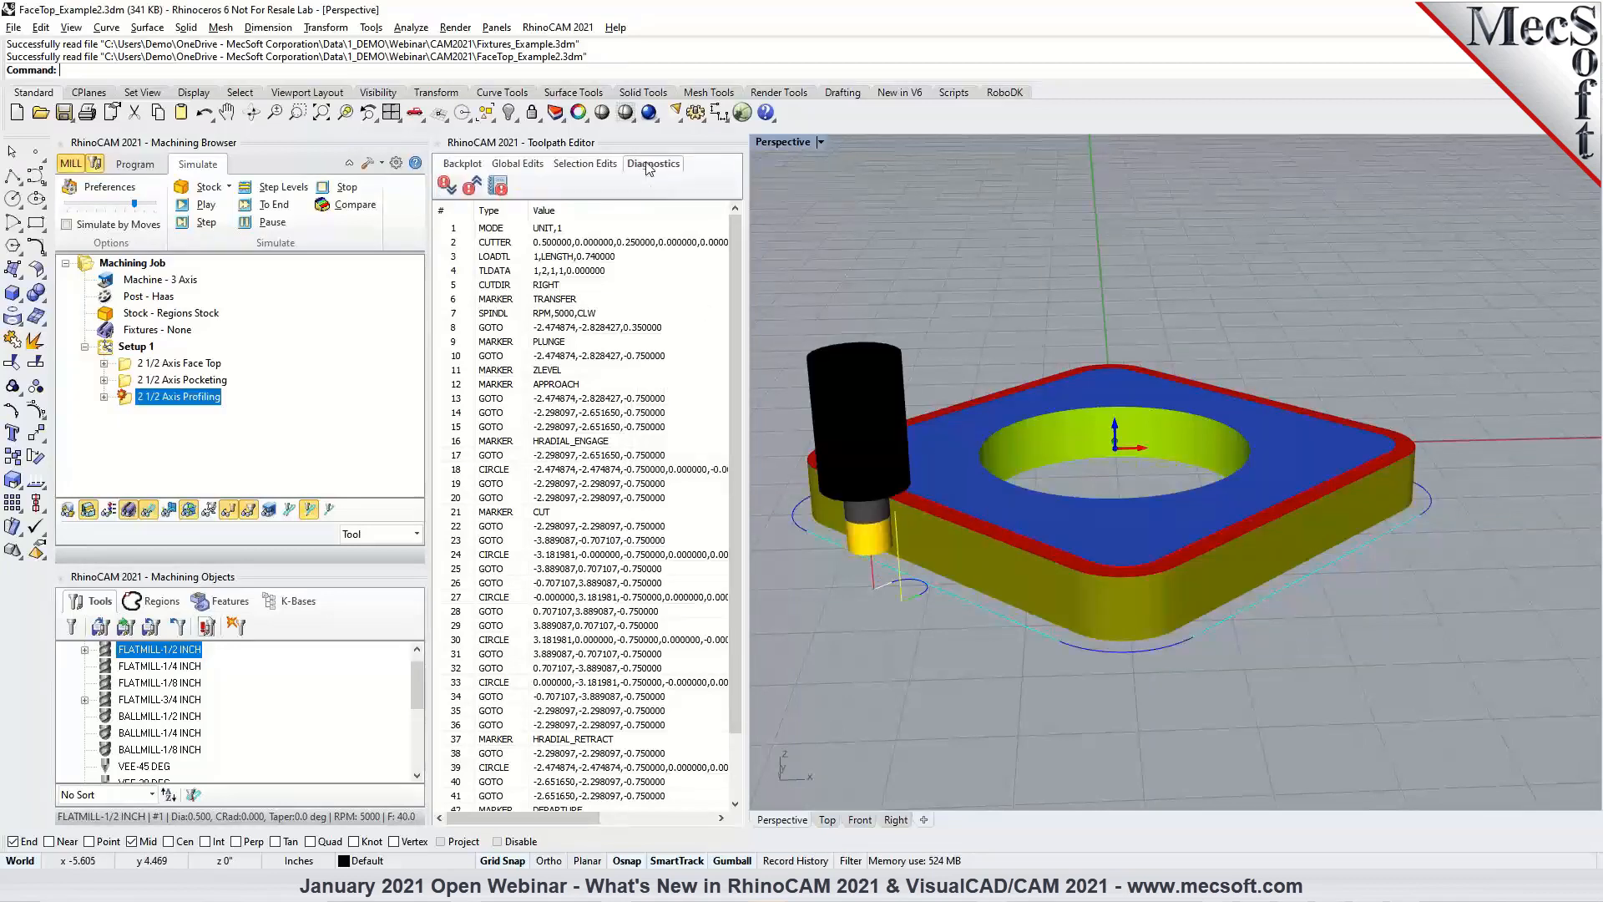
left_click(448, 191)
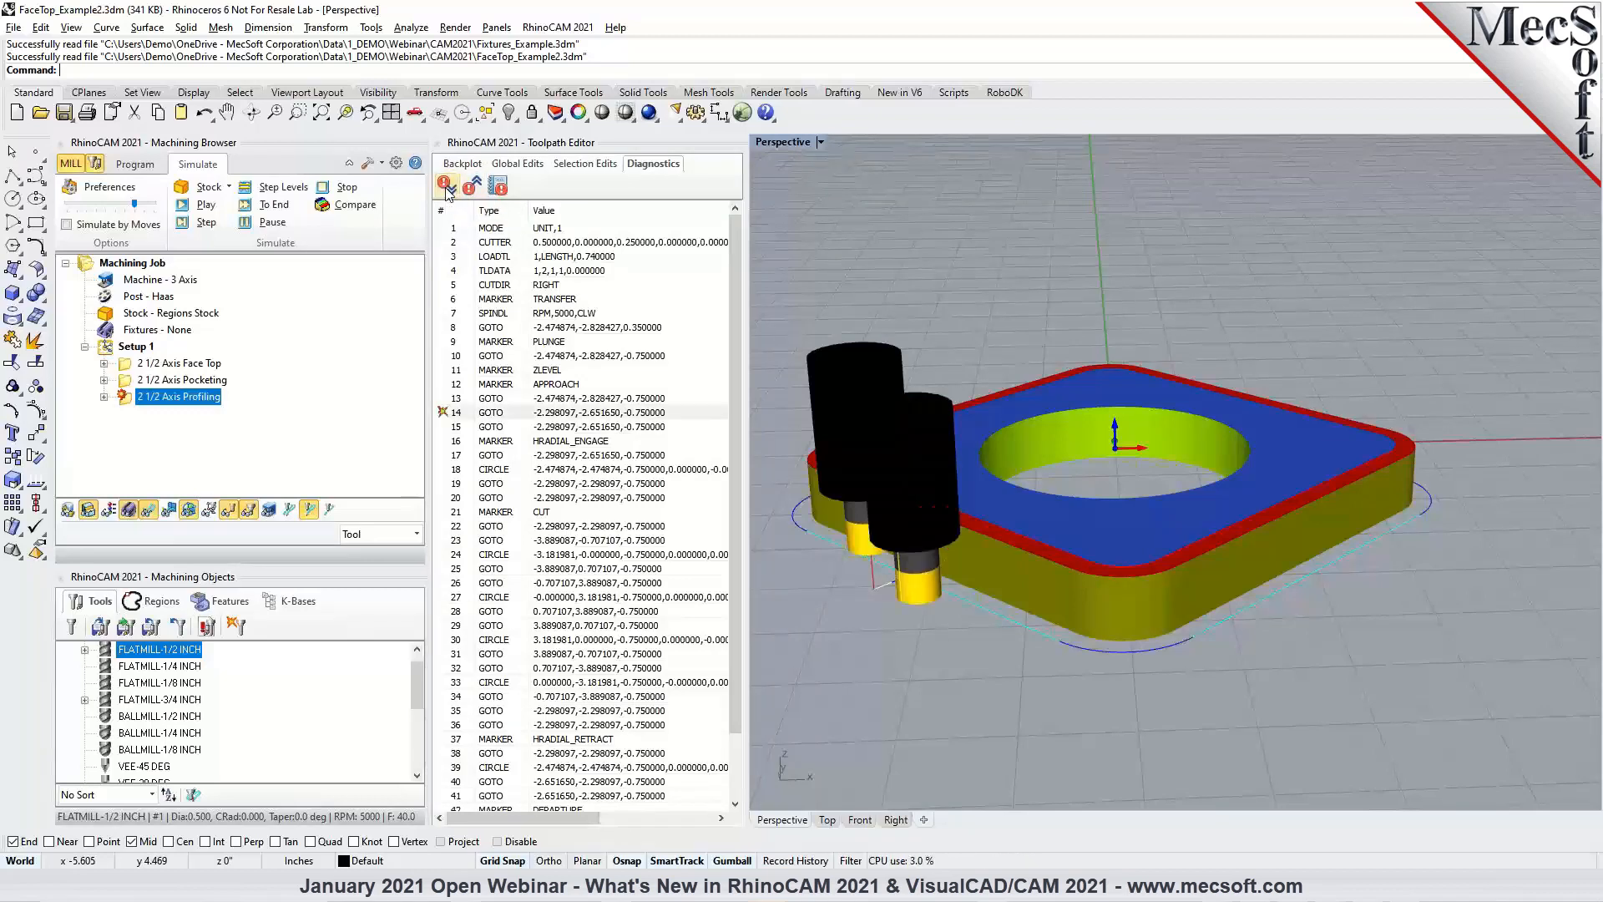
left_click(133, 346)
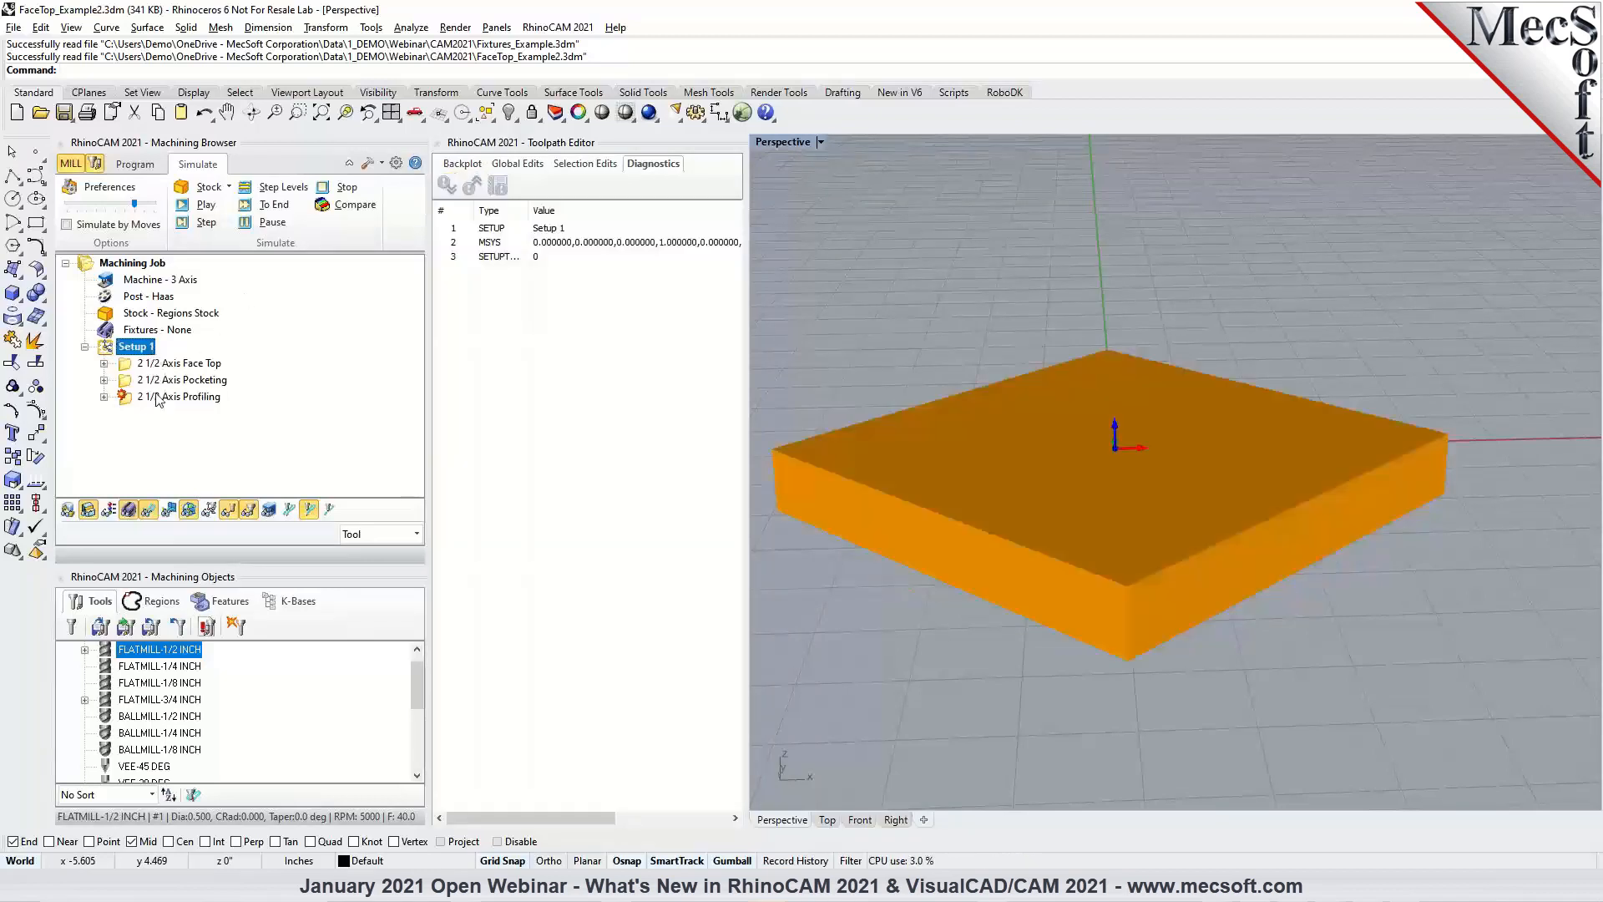
left_click(177, 396)
left_click(448, 187)
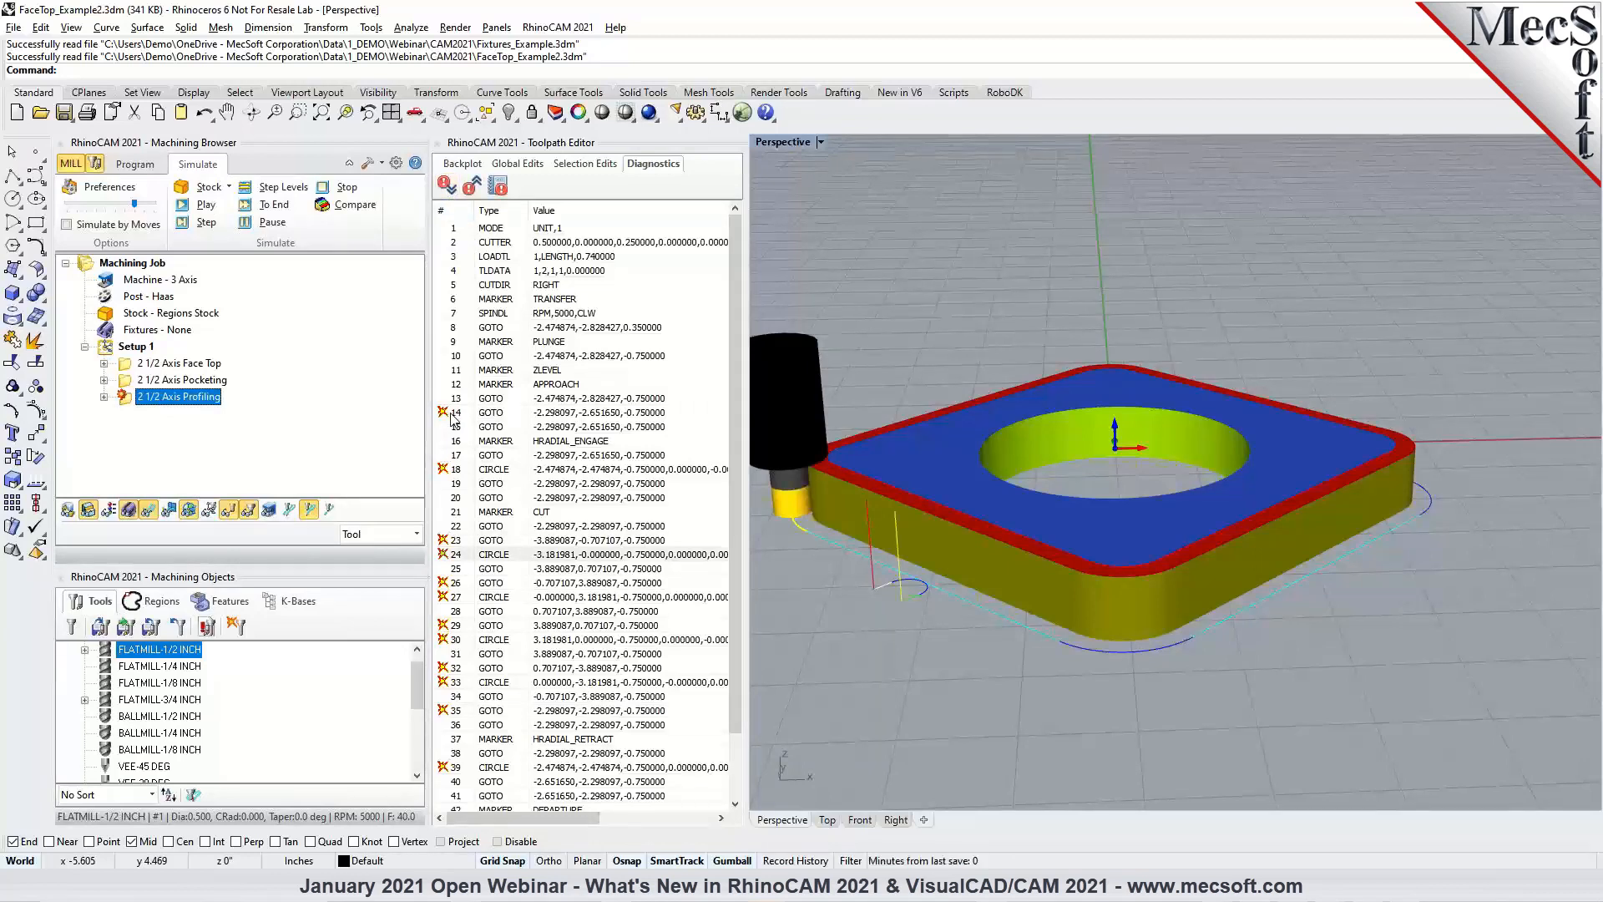
Show the tool at collision lines 14 and 18 of the profiling toolpath and advance through the following collisions up to line 29.
left_click(571, 415)
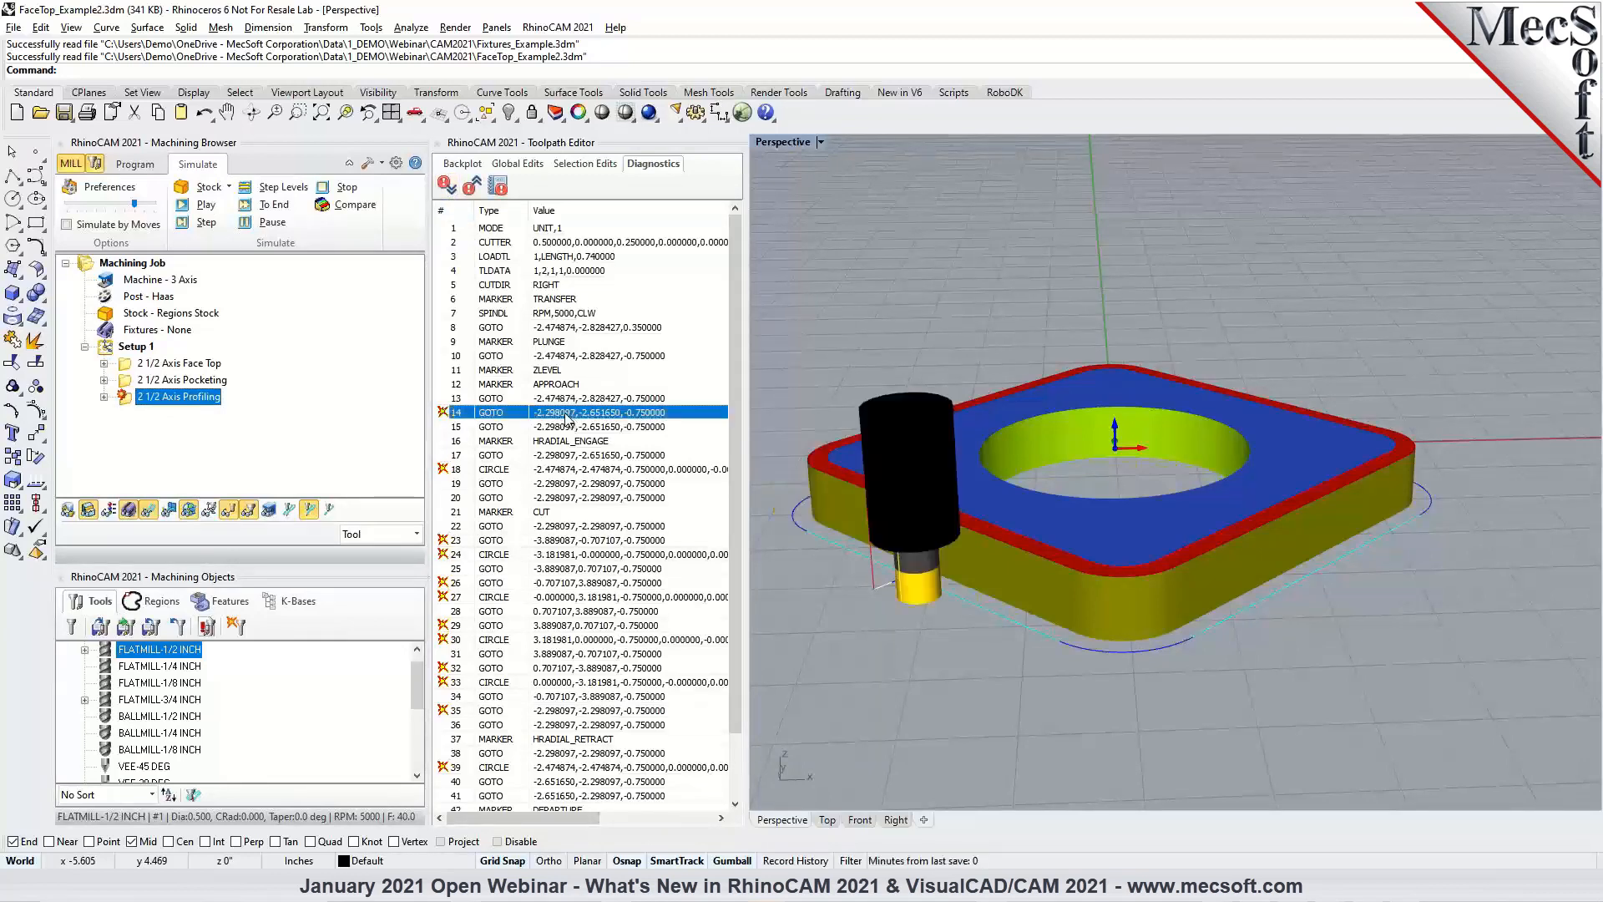
left_click(455, 469)
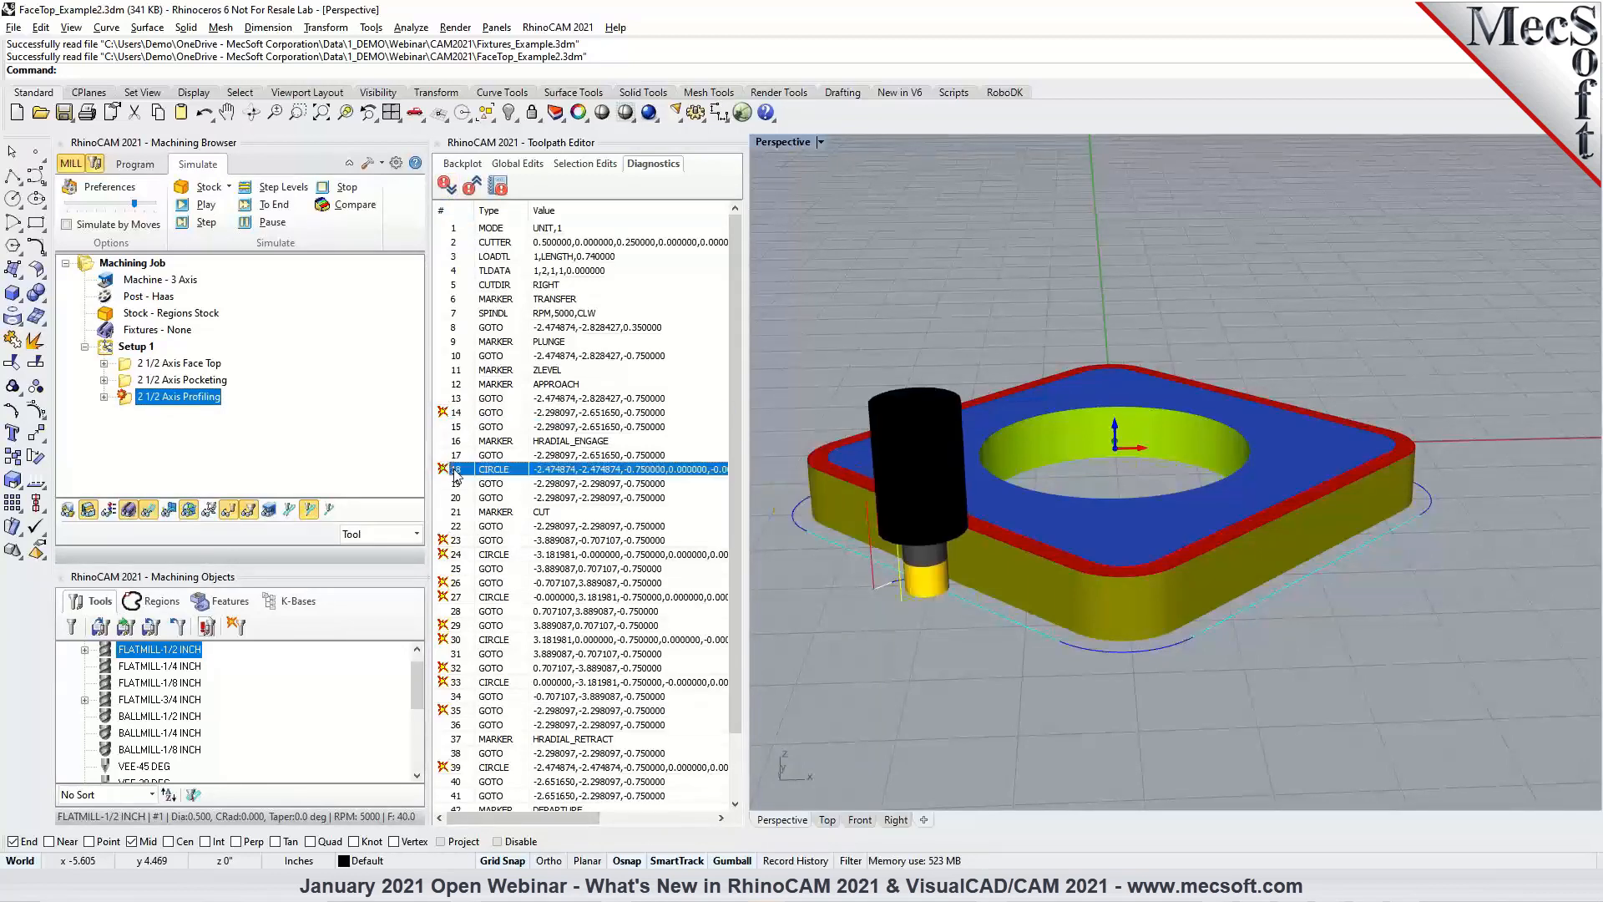
left_click(448, 188)
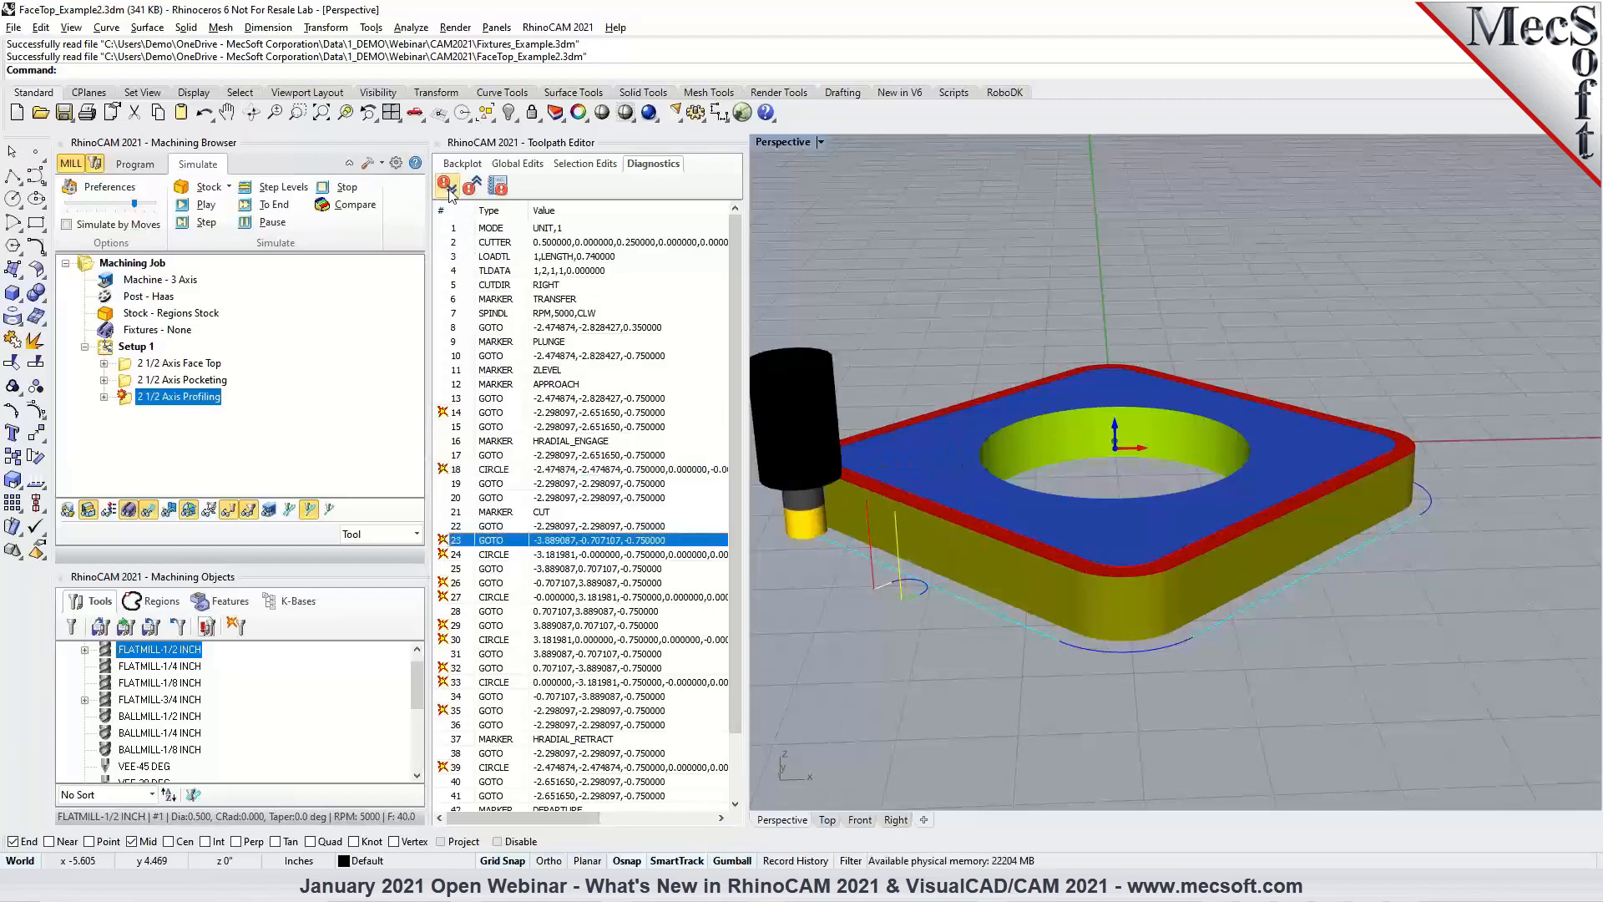
left_click(448, 189)
left_click(448, 189)
left_click(449, 188)
left_click(448, 189)
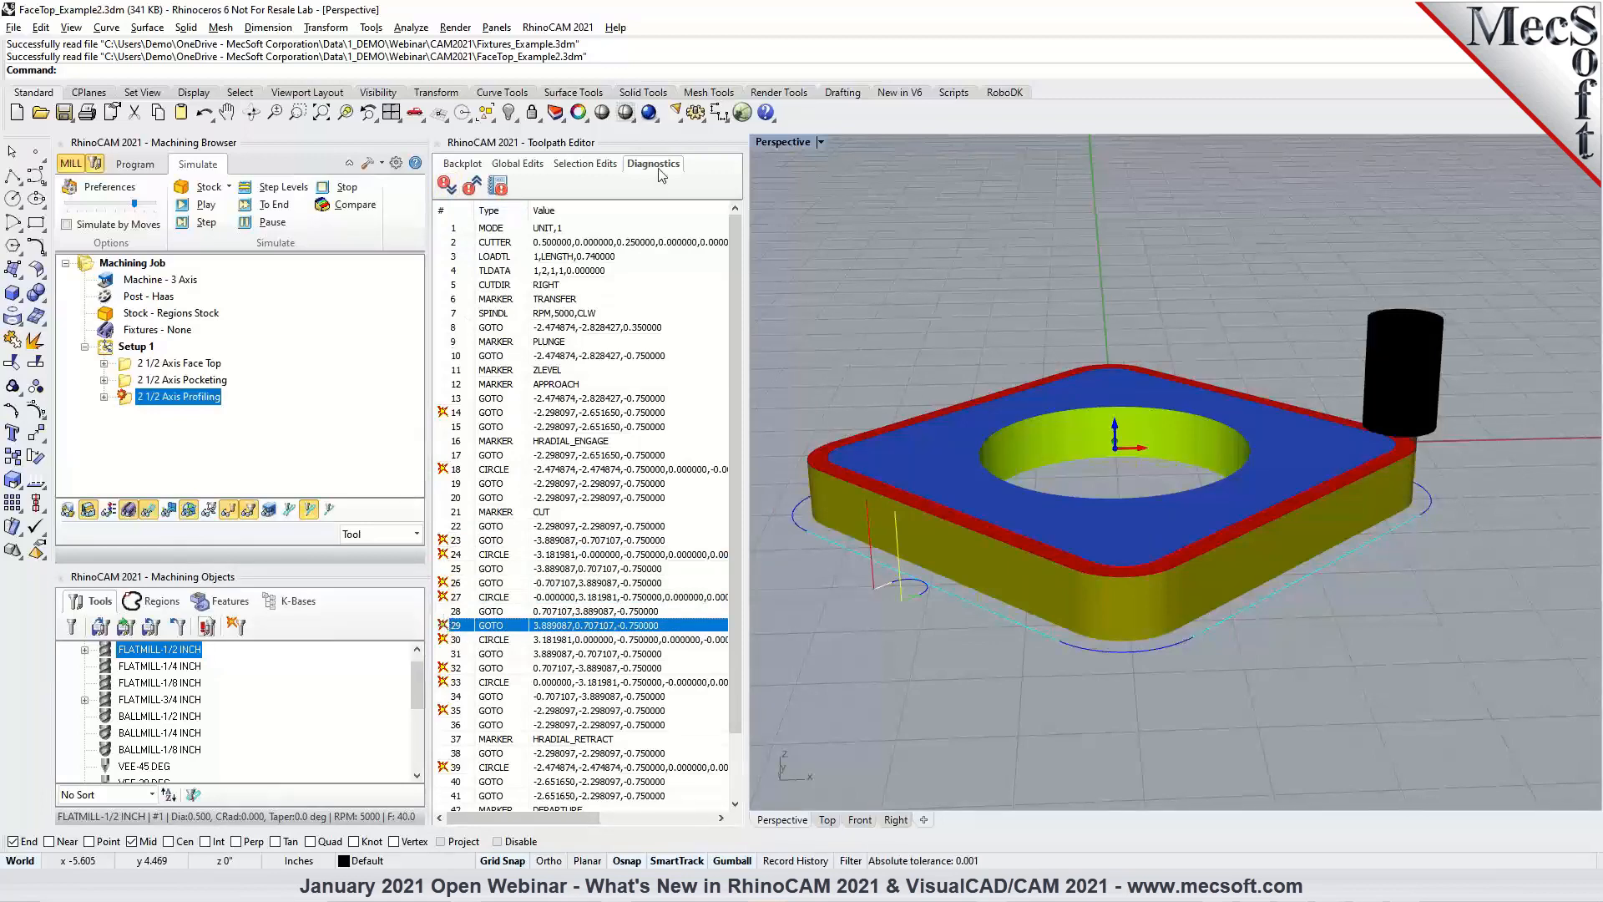
Check that the TURN module is active for TurnMethods.3dm and examine the toolpath of the second Turn Roughing operation.
scroll(567, 501, "down", 2)
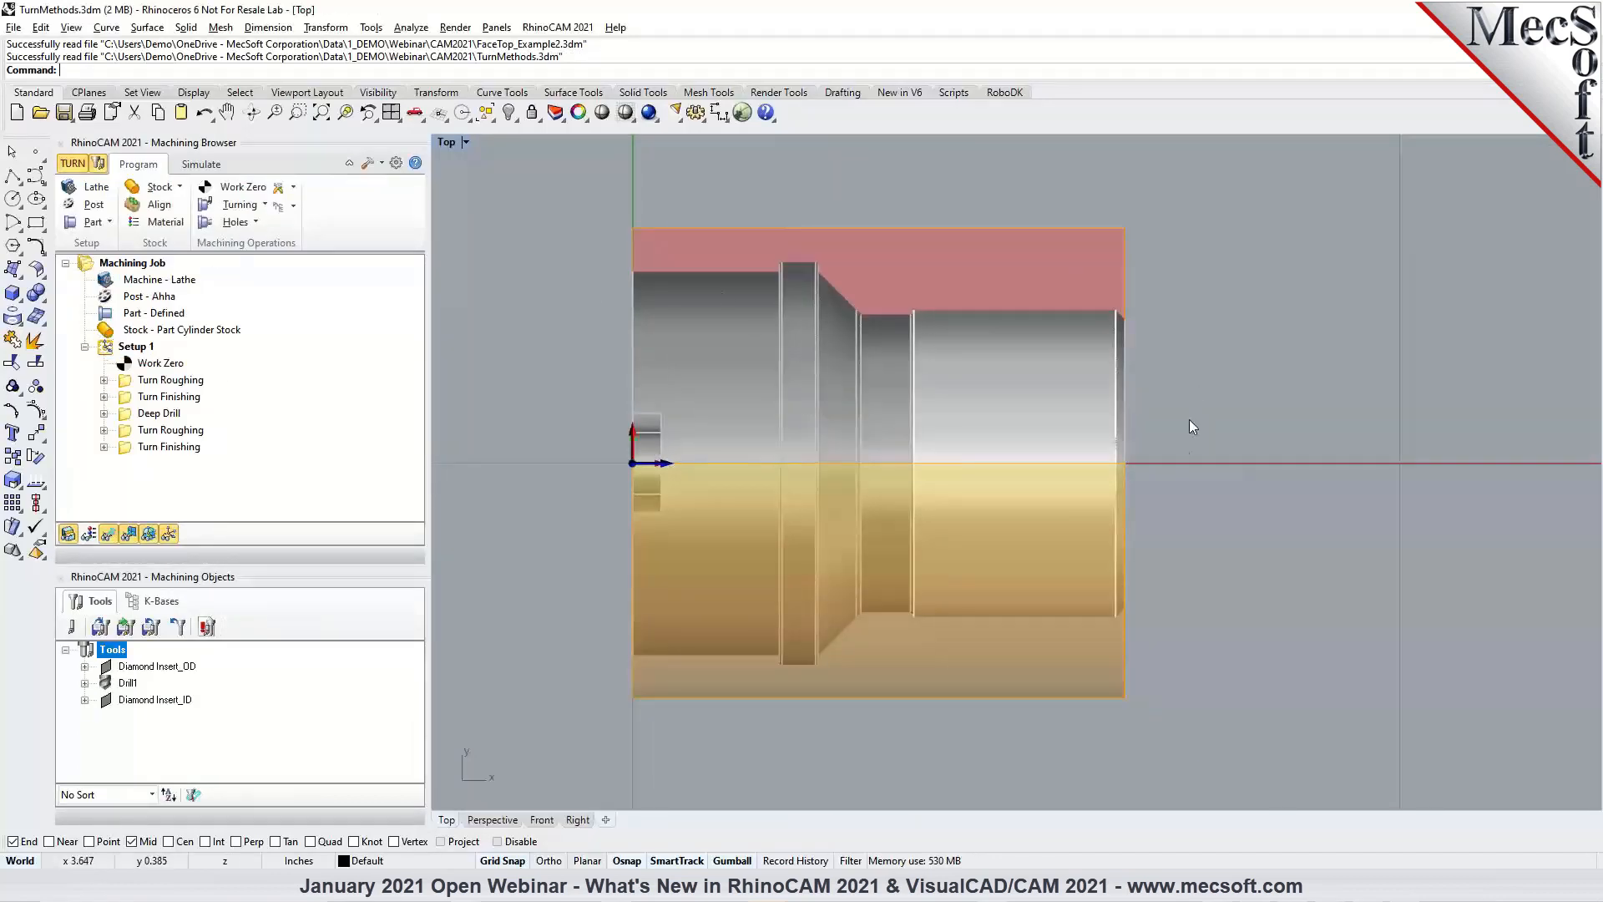
left_click(545, 28)
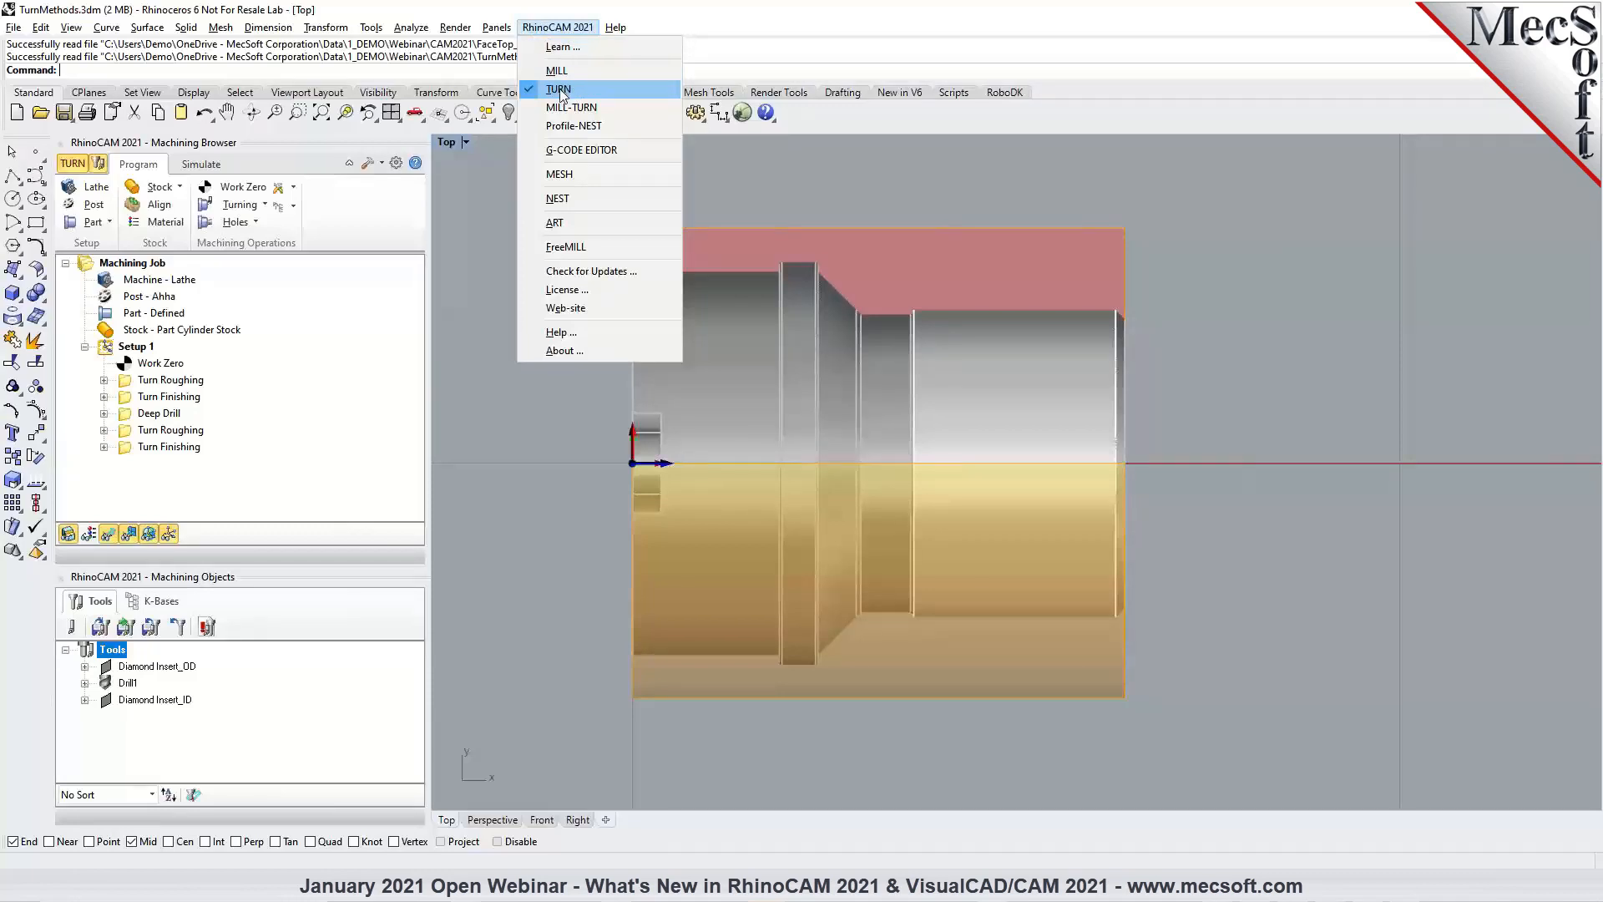
left_click(155, 432)
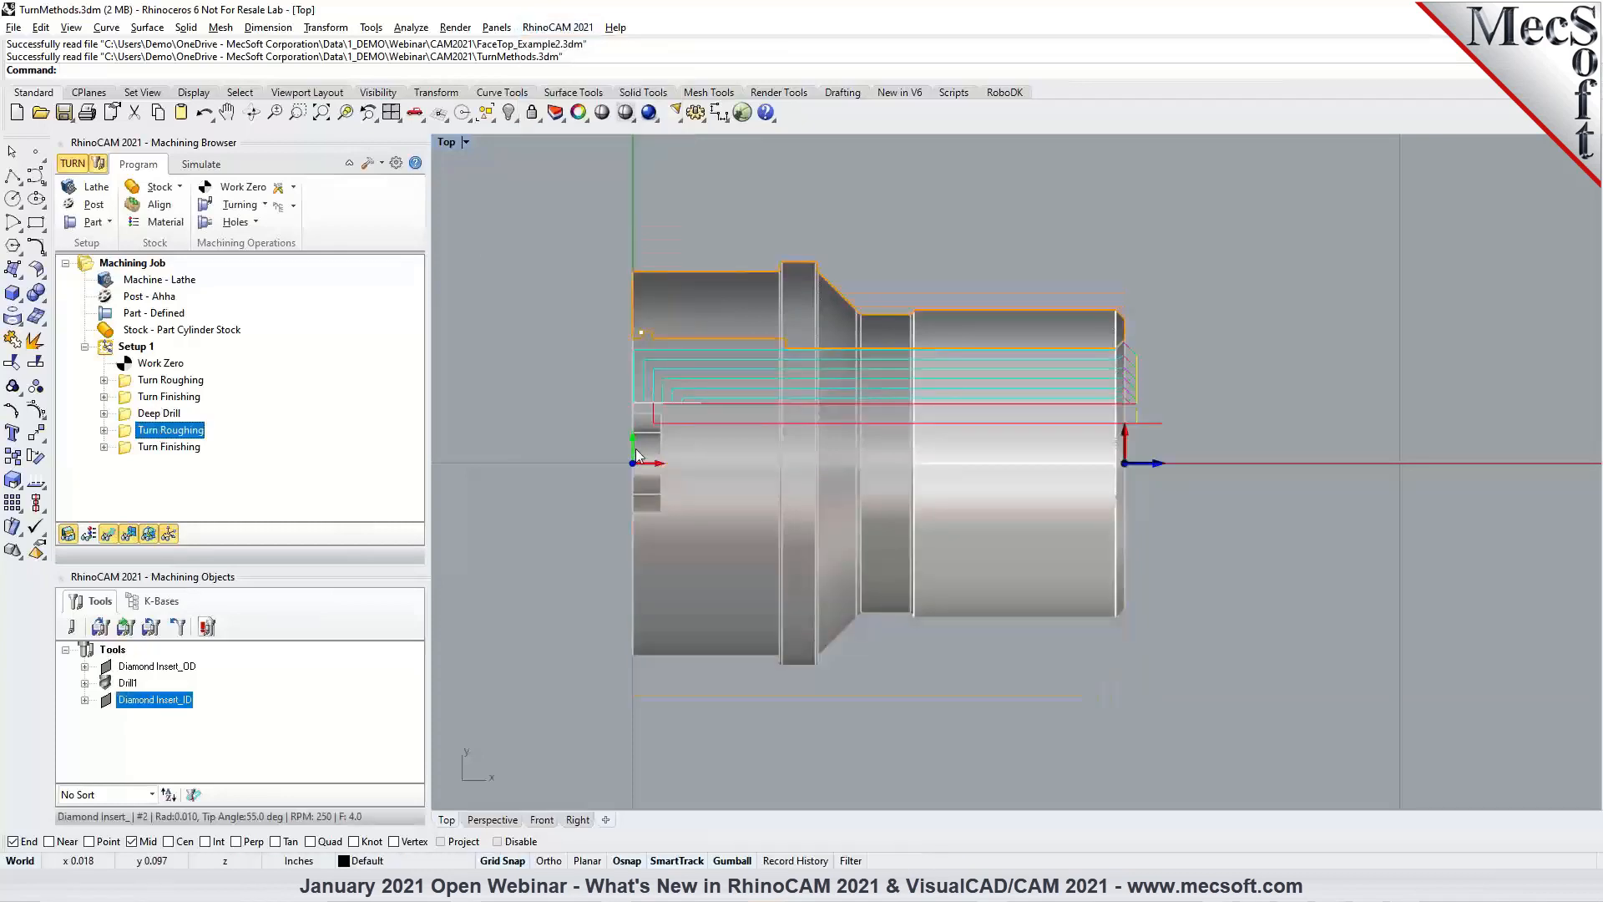
scroll(636, 448, "up", 4)
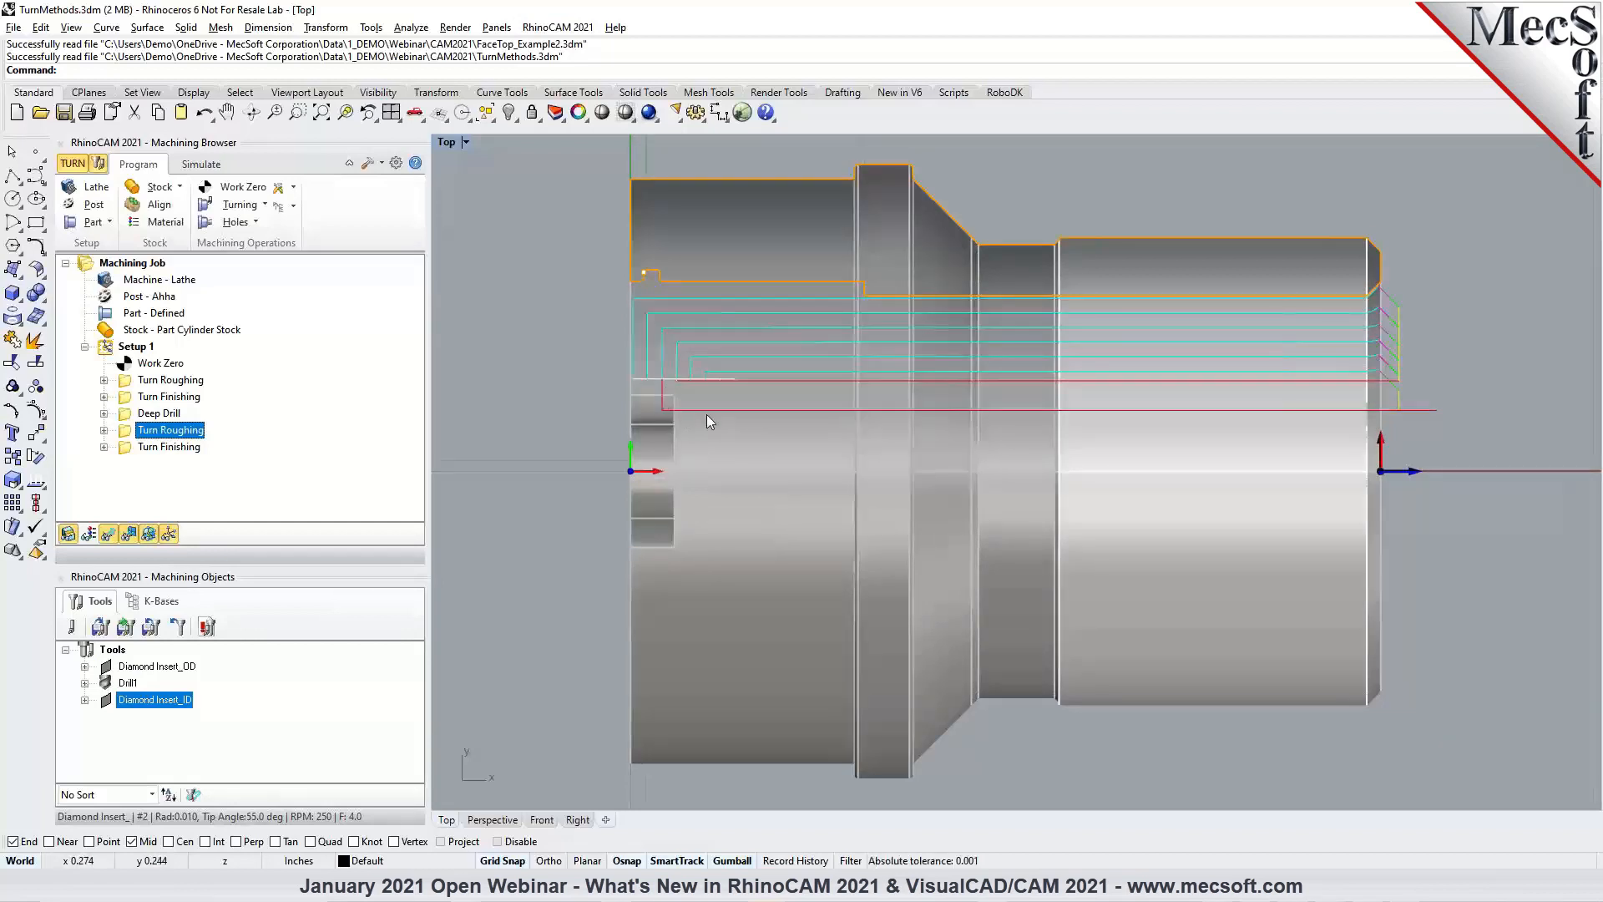
scroll(1436, 414, "down", 4)
scroll(1441, 416, "up", 4)
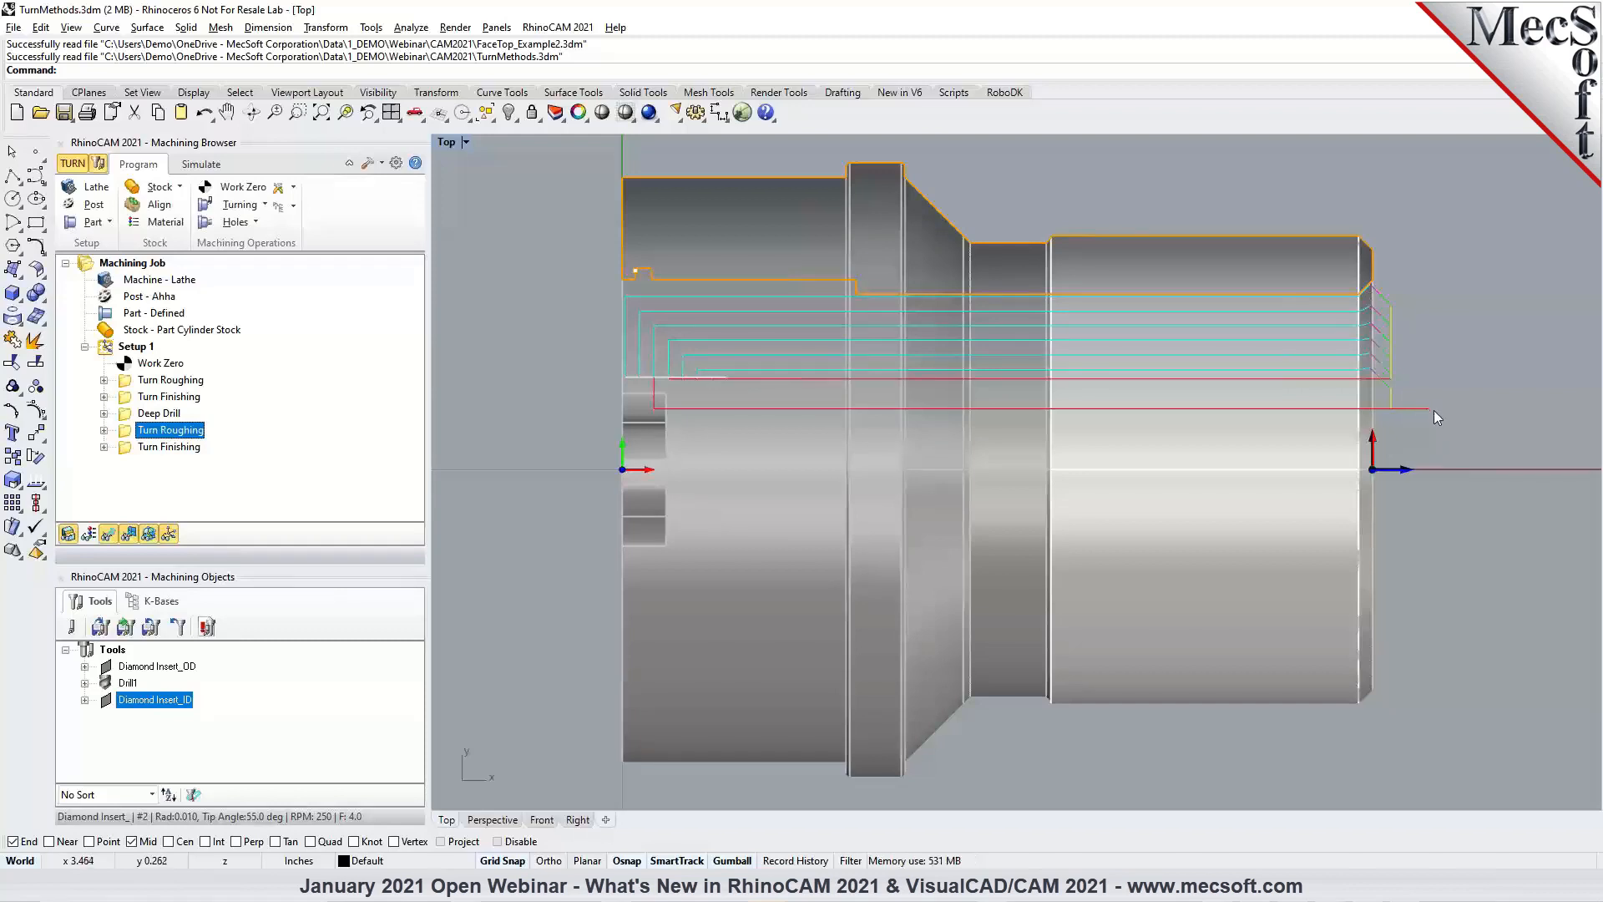
scroll(1433, 414, "down", 1)
scroll(1433, 413, "up", 1)
Simulate the turning job up to the second Turn Roughing operation, and play the simulation of the last Turn Finishing operation.
left_click(141, 448)
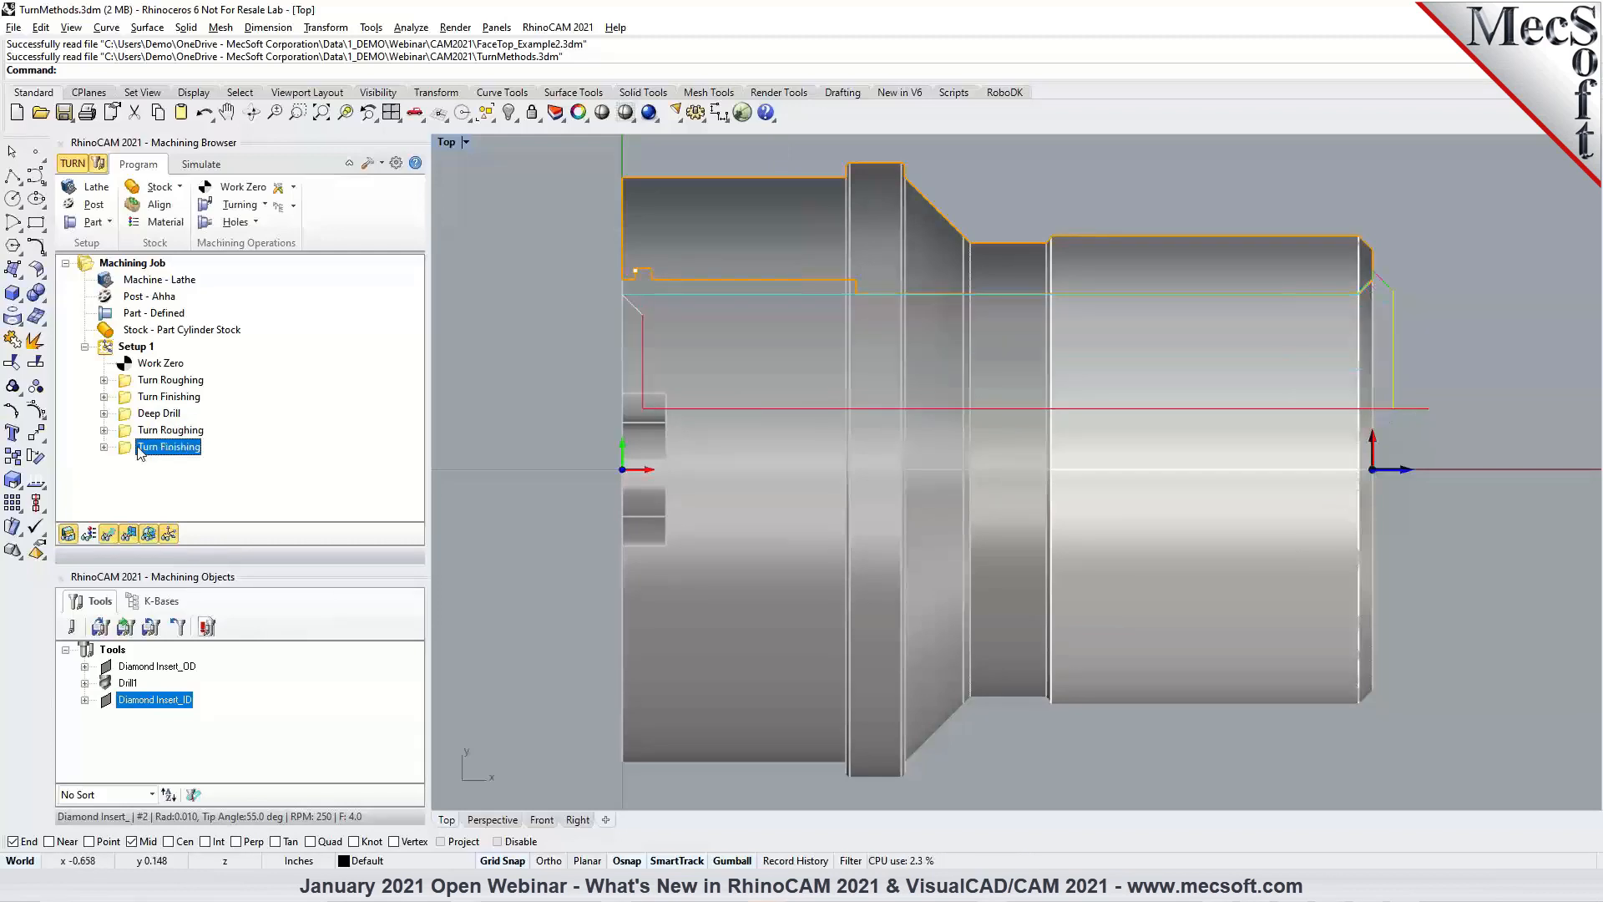
left_click(141, 430)
right_click(136, 431)
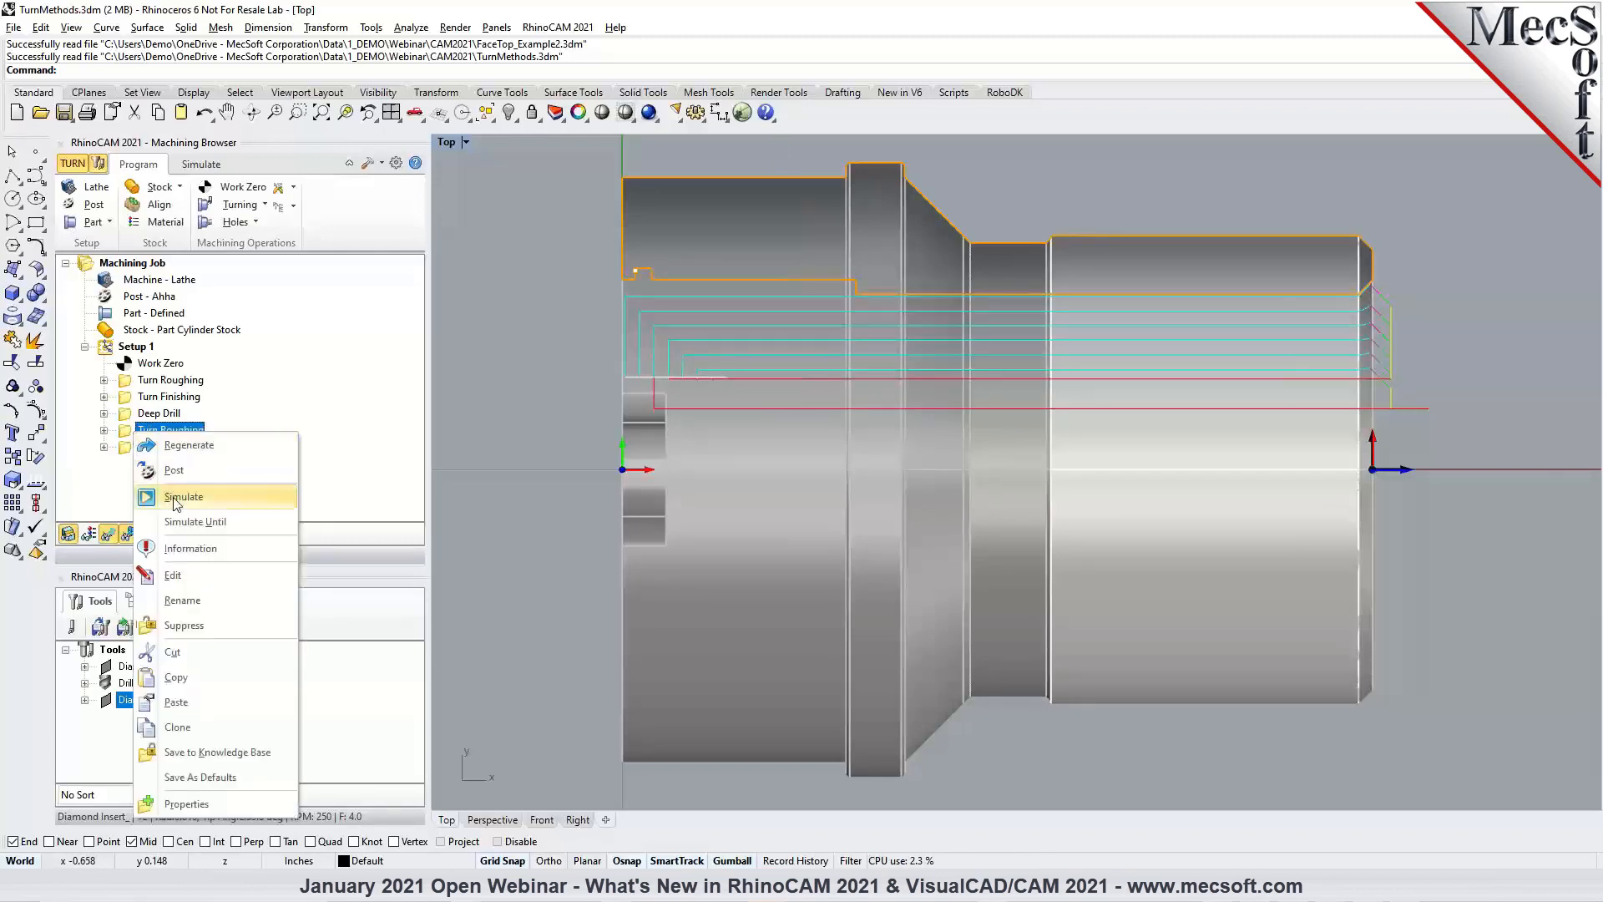
left_click(185, 524)
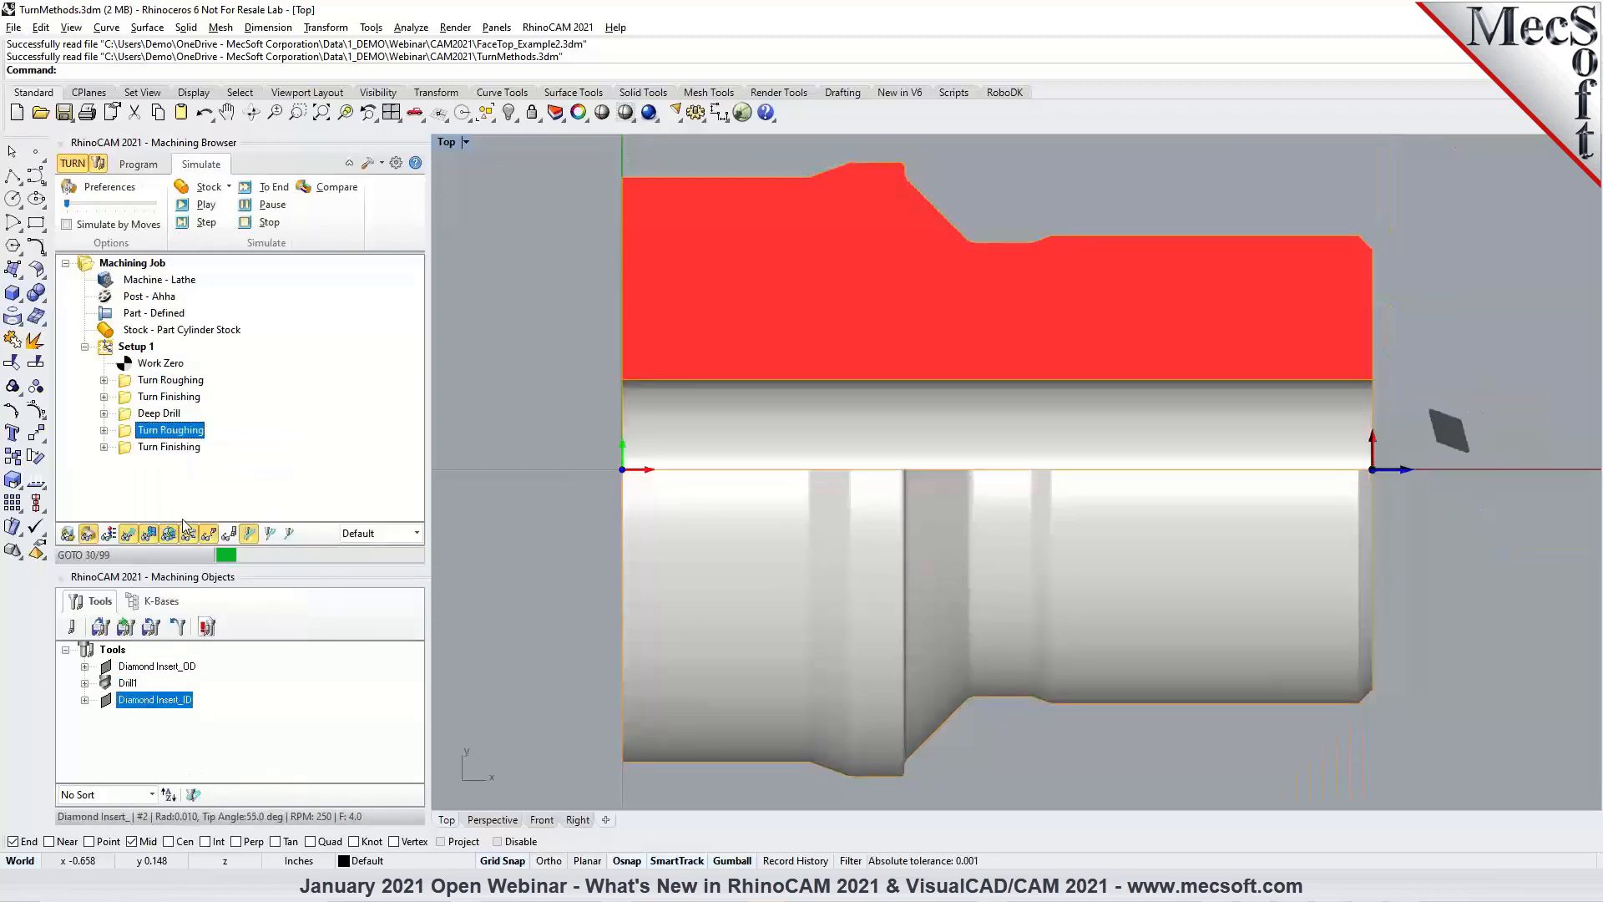
left_click(155, 449)
left_click(190, 208)
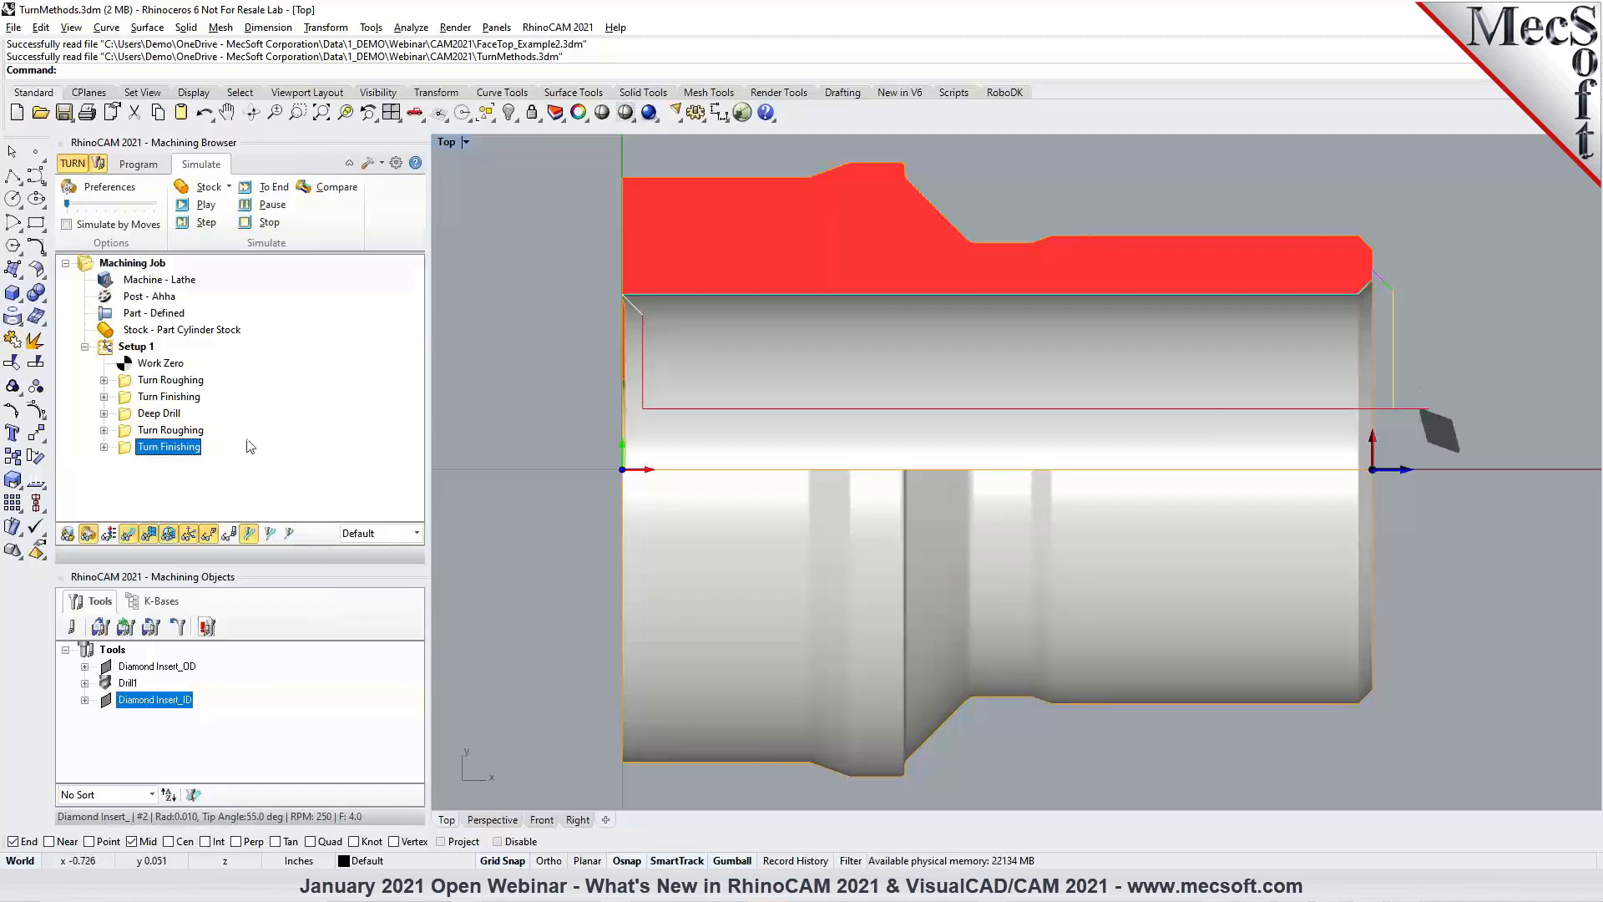
Display the toolpath of the first Turn Roughing operation and inspect its cuts along the part's outer profile.
left_click(151, 430)
left_click(143, 381)
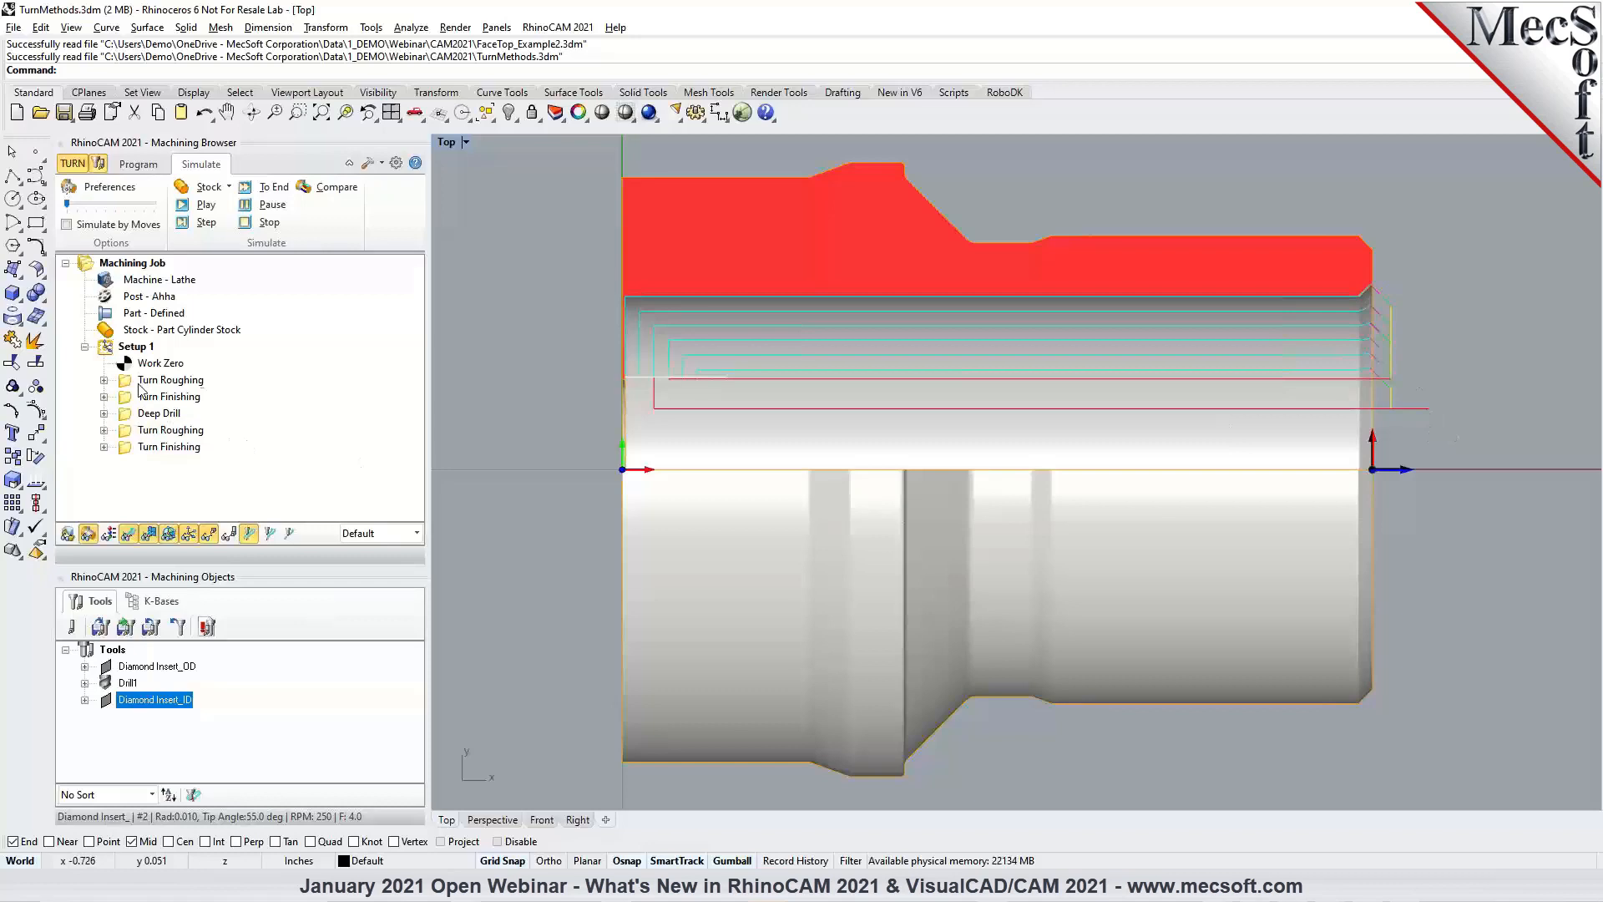
scroll(594, 476, "down", 4)
scroll(920, 232, "up", 2)
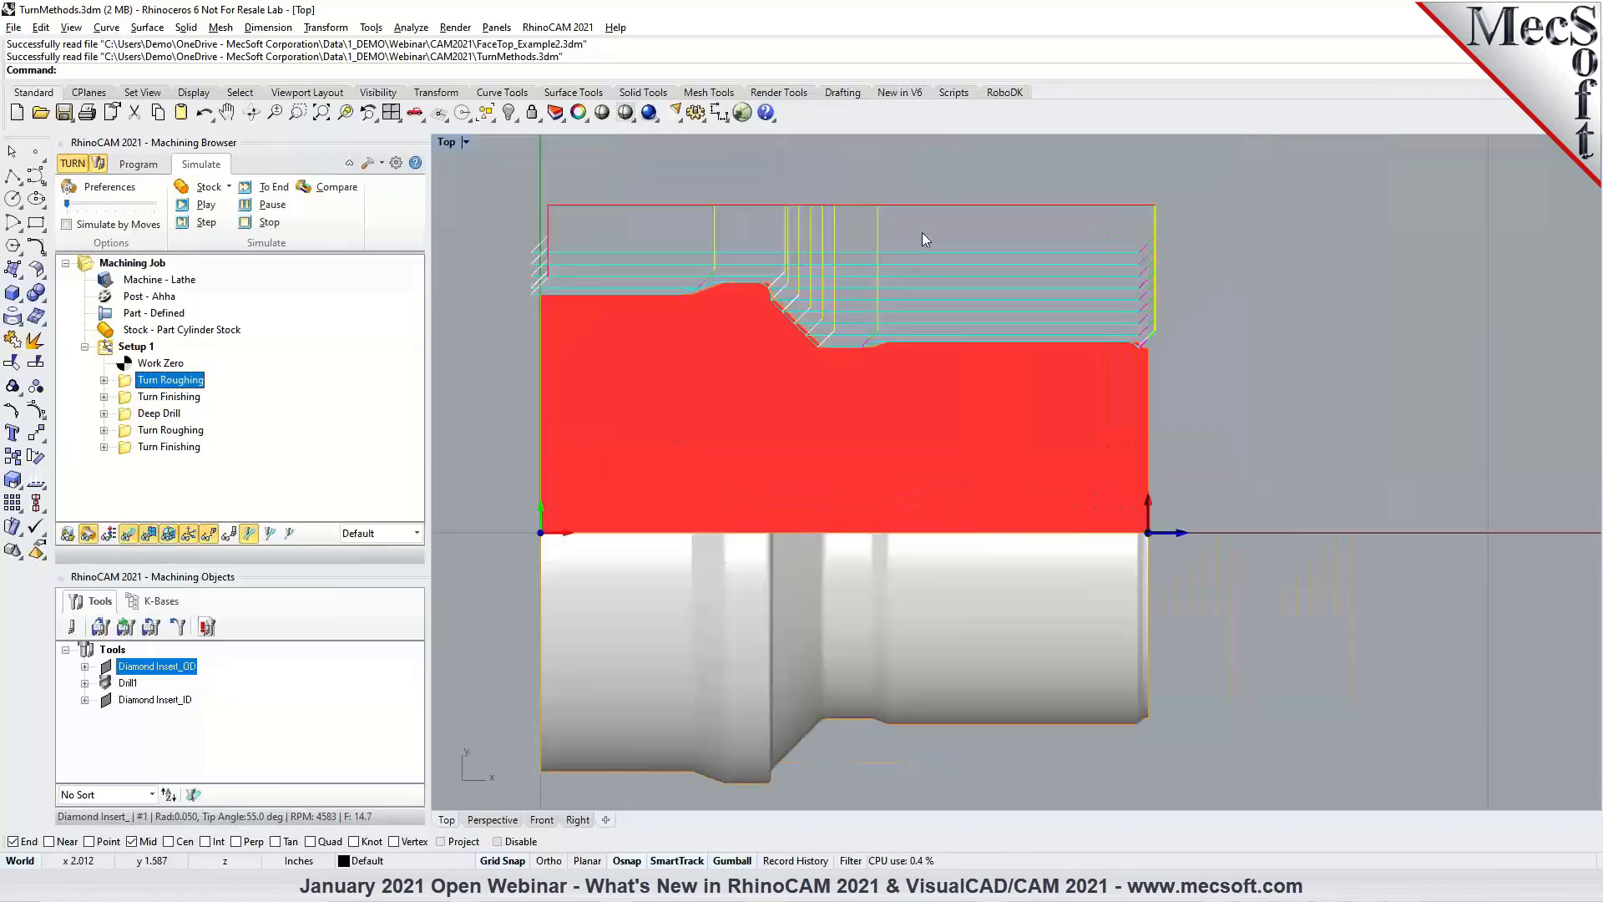
scroll(725, 293, "up", 1)
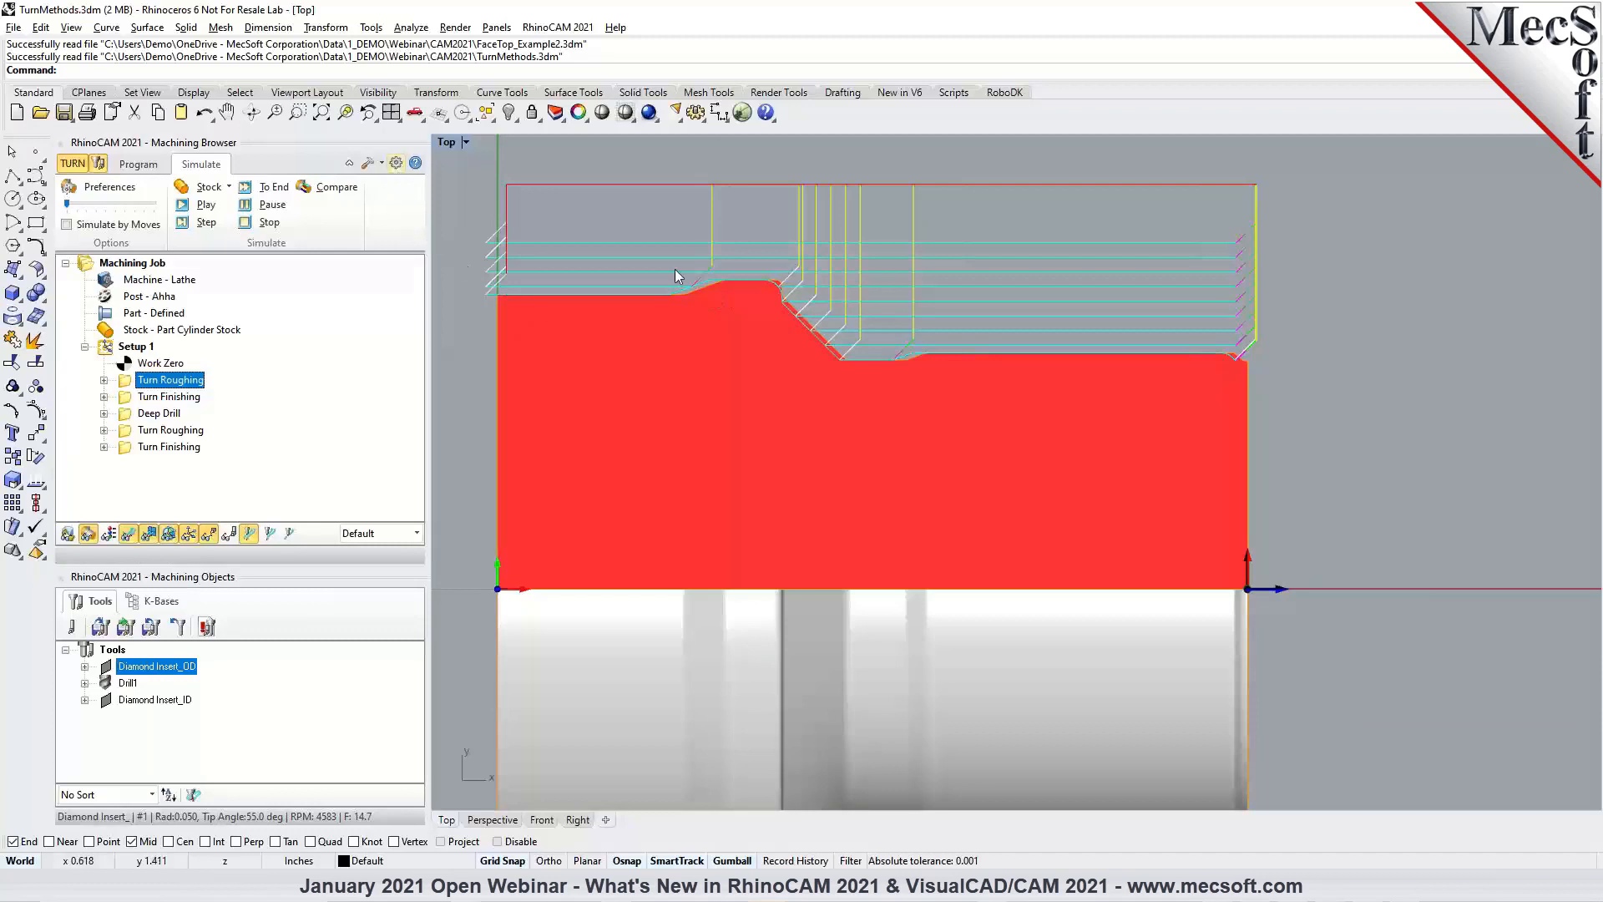
Turn on arc fitting with a fitting tolerance in the first Turn Roughing operation's advanced cut parameters and save the operation.
double_click(130, 383)
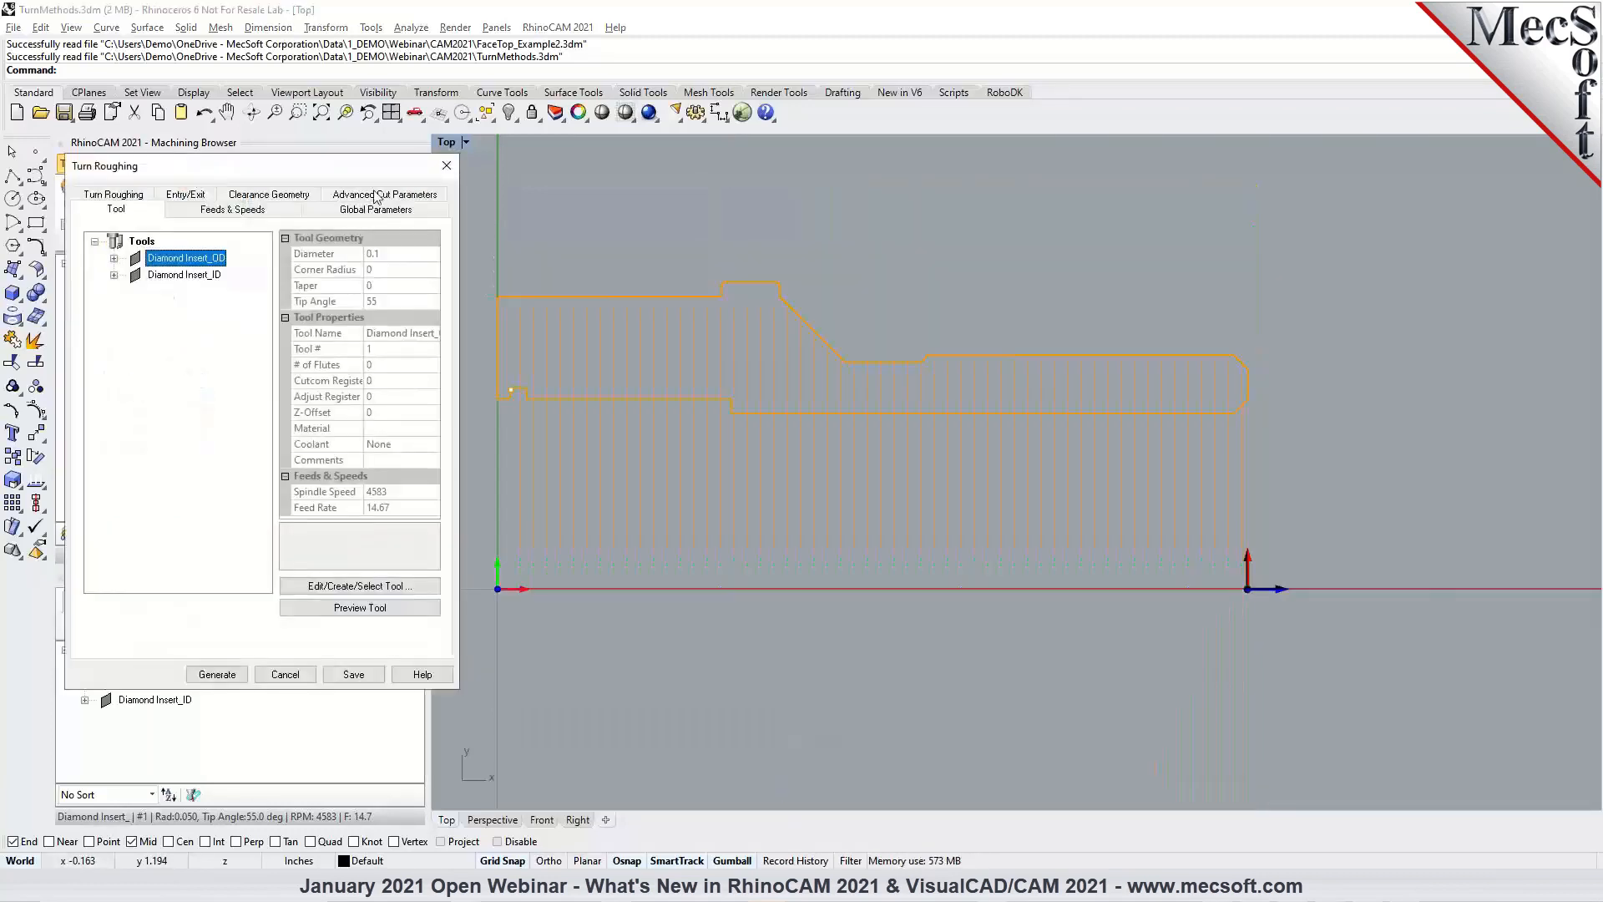
left_click(376, 194)
left_click(142, 265)
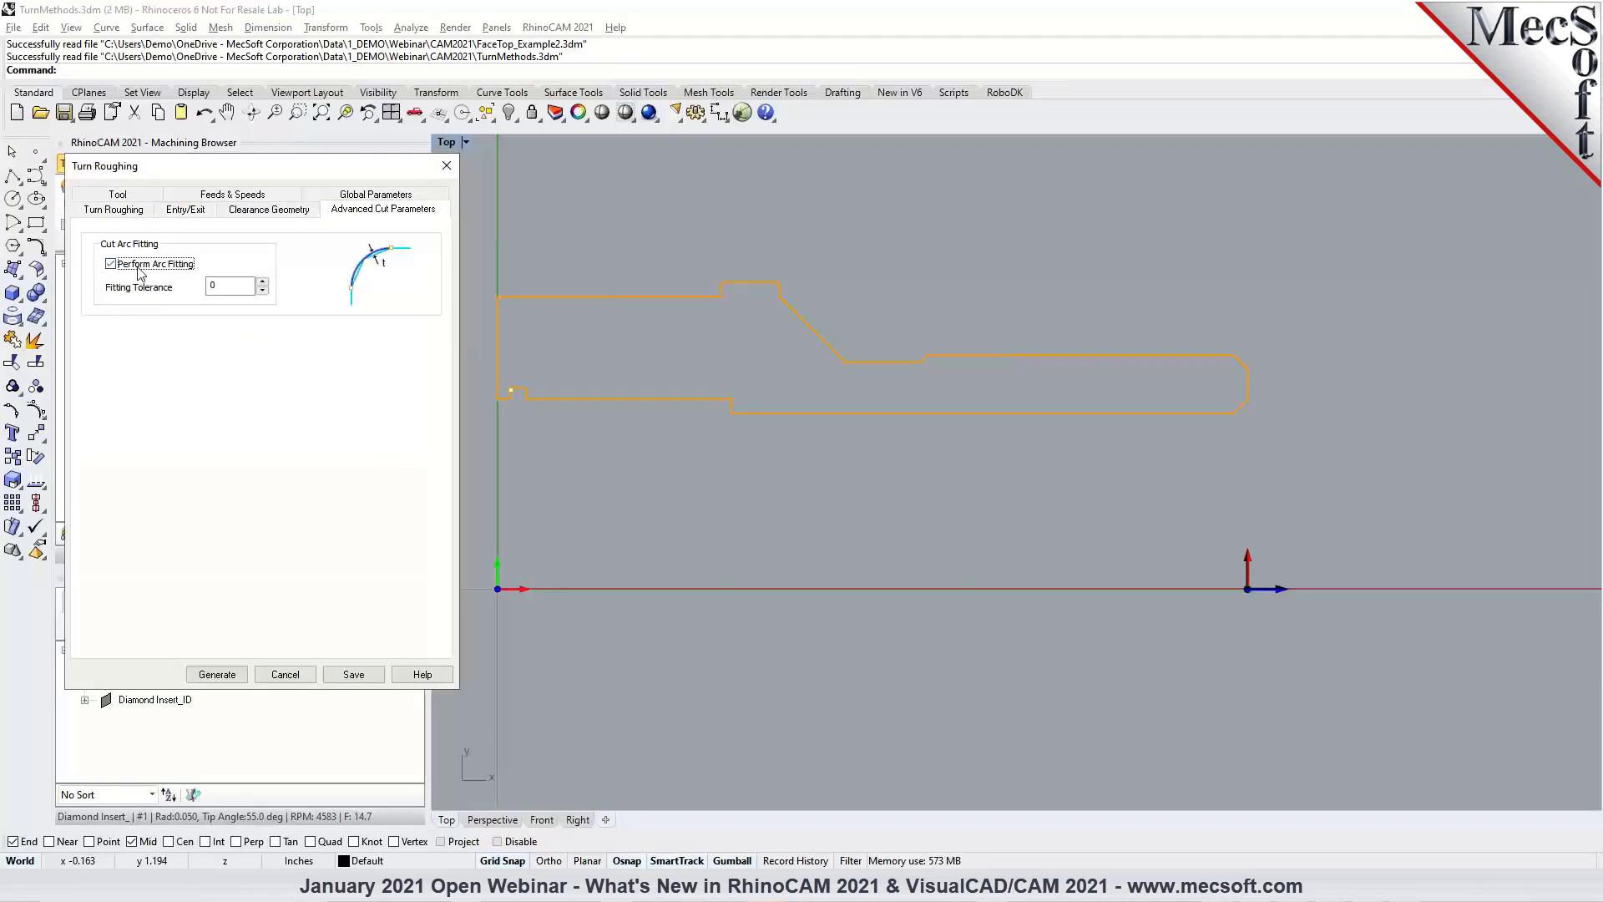
left_click(231, 287)
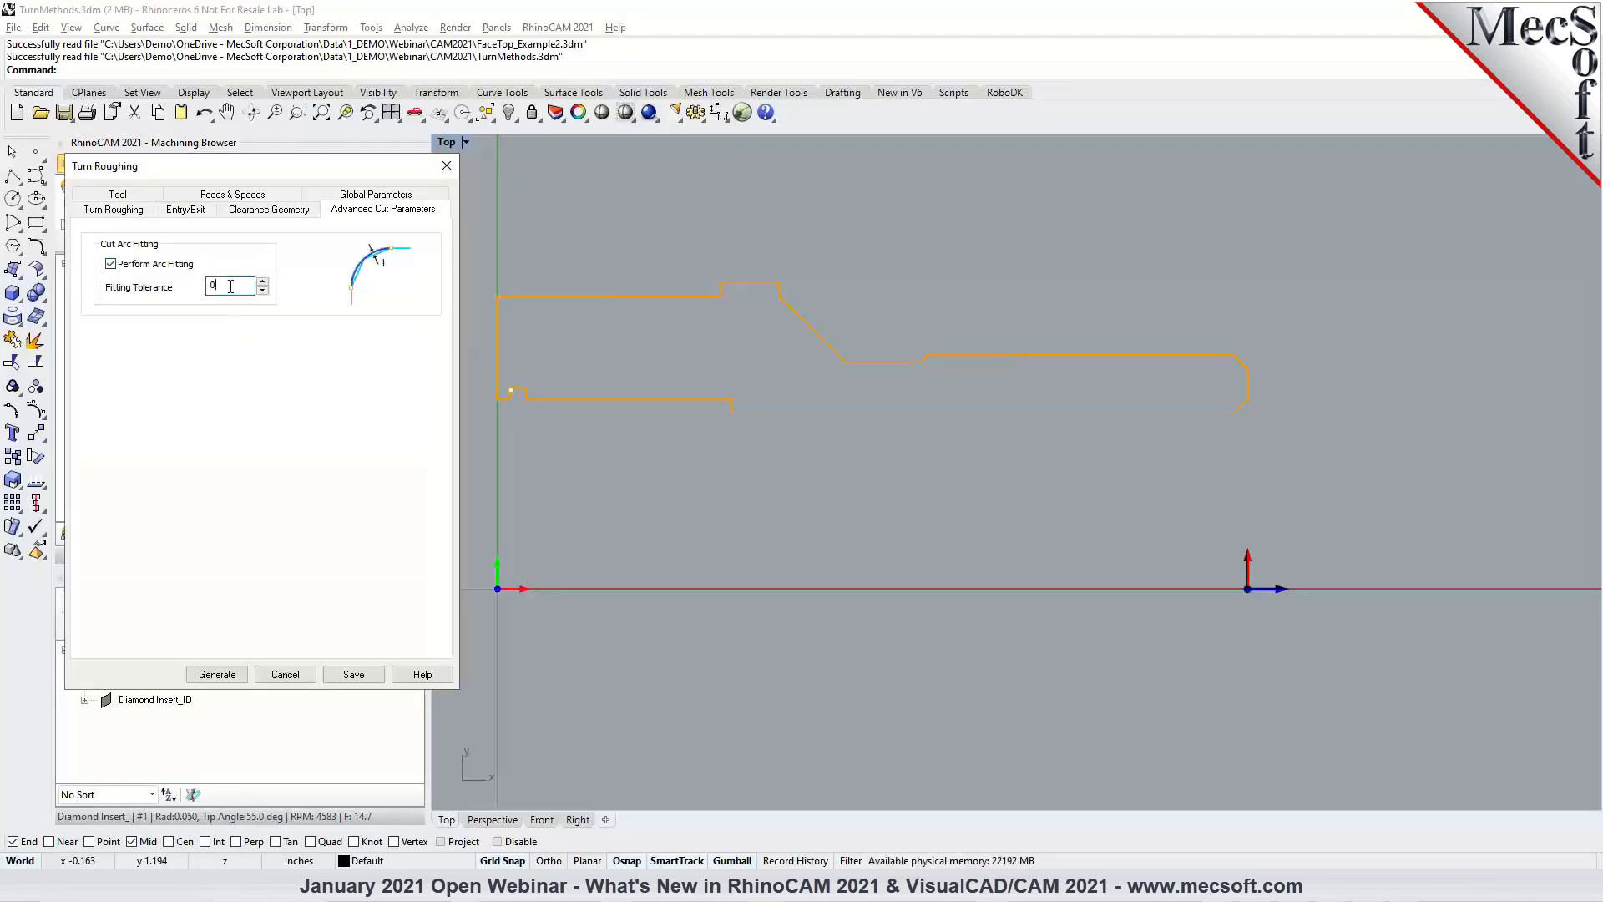
type("2")
left_click(354, 674)
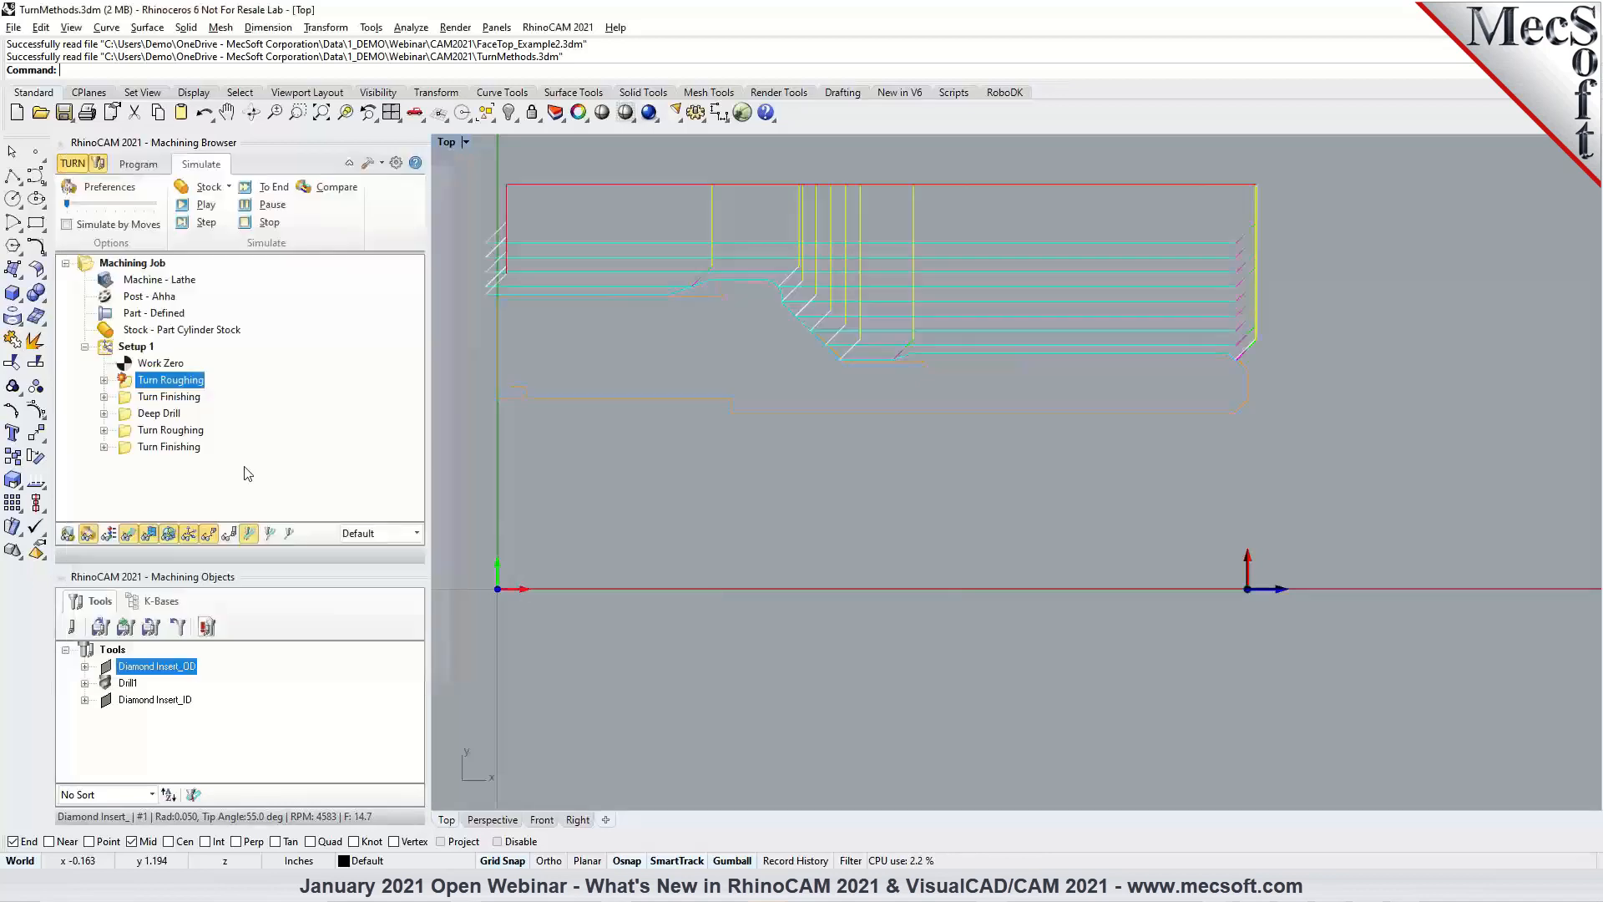
Regenerate the first Turn Roughing operation and inspect the arc-fitted moves around the flange's corner.
right_click(167, 382)
left_click(178, 398)
scroll(735, 325, "up", 4)
left_click(138, 164)
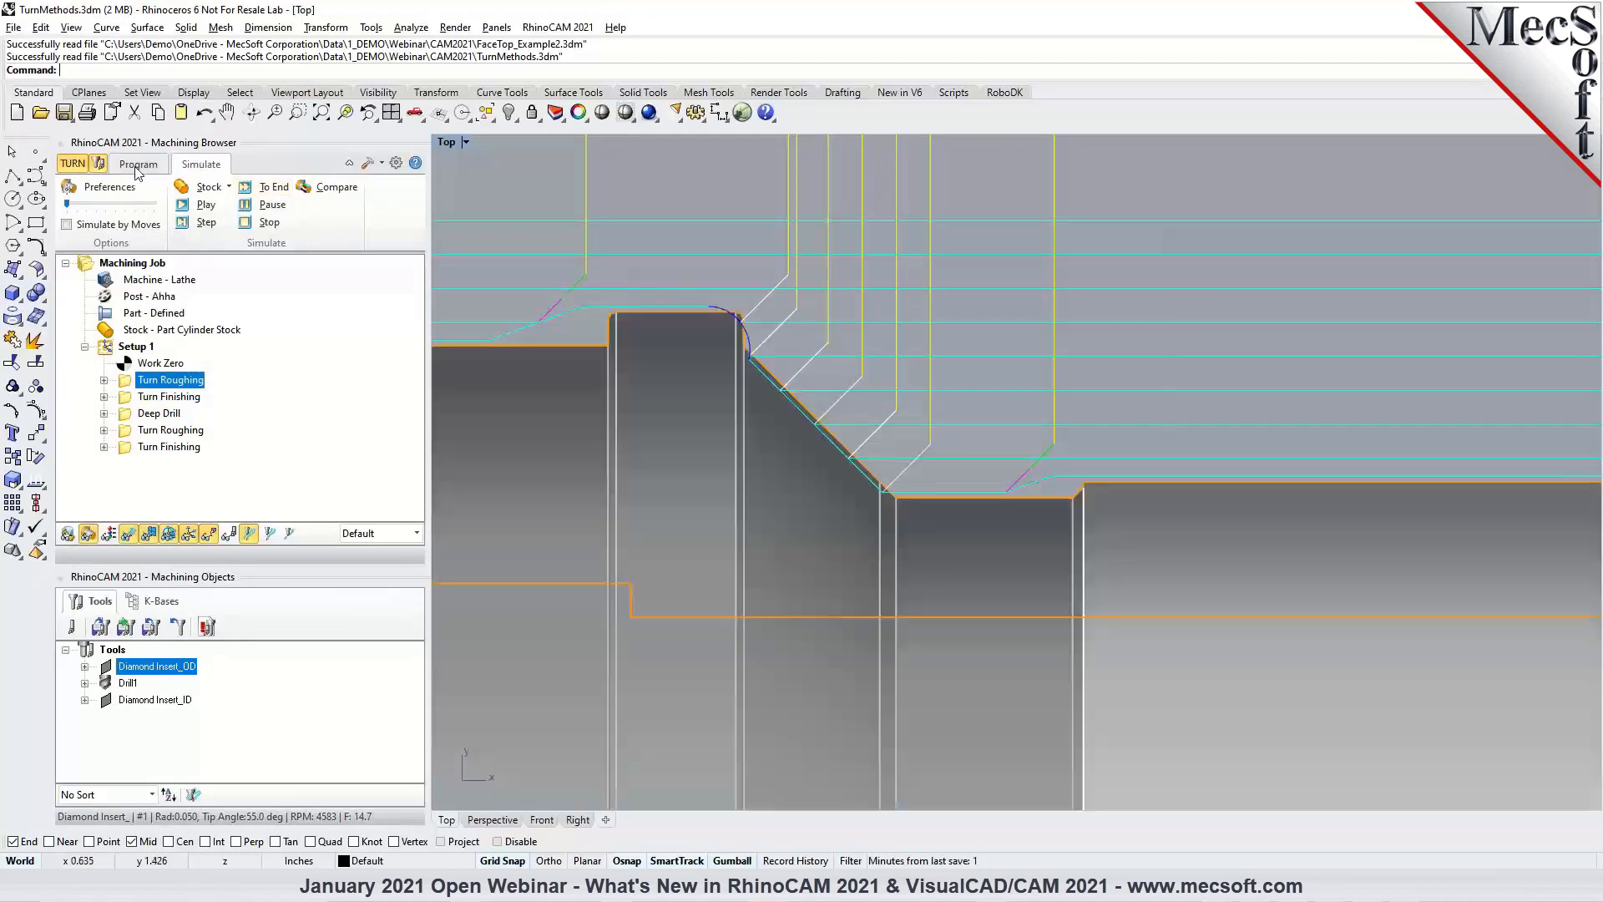
scroll(1034, 435, "down", 3)
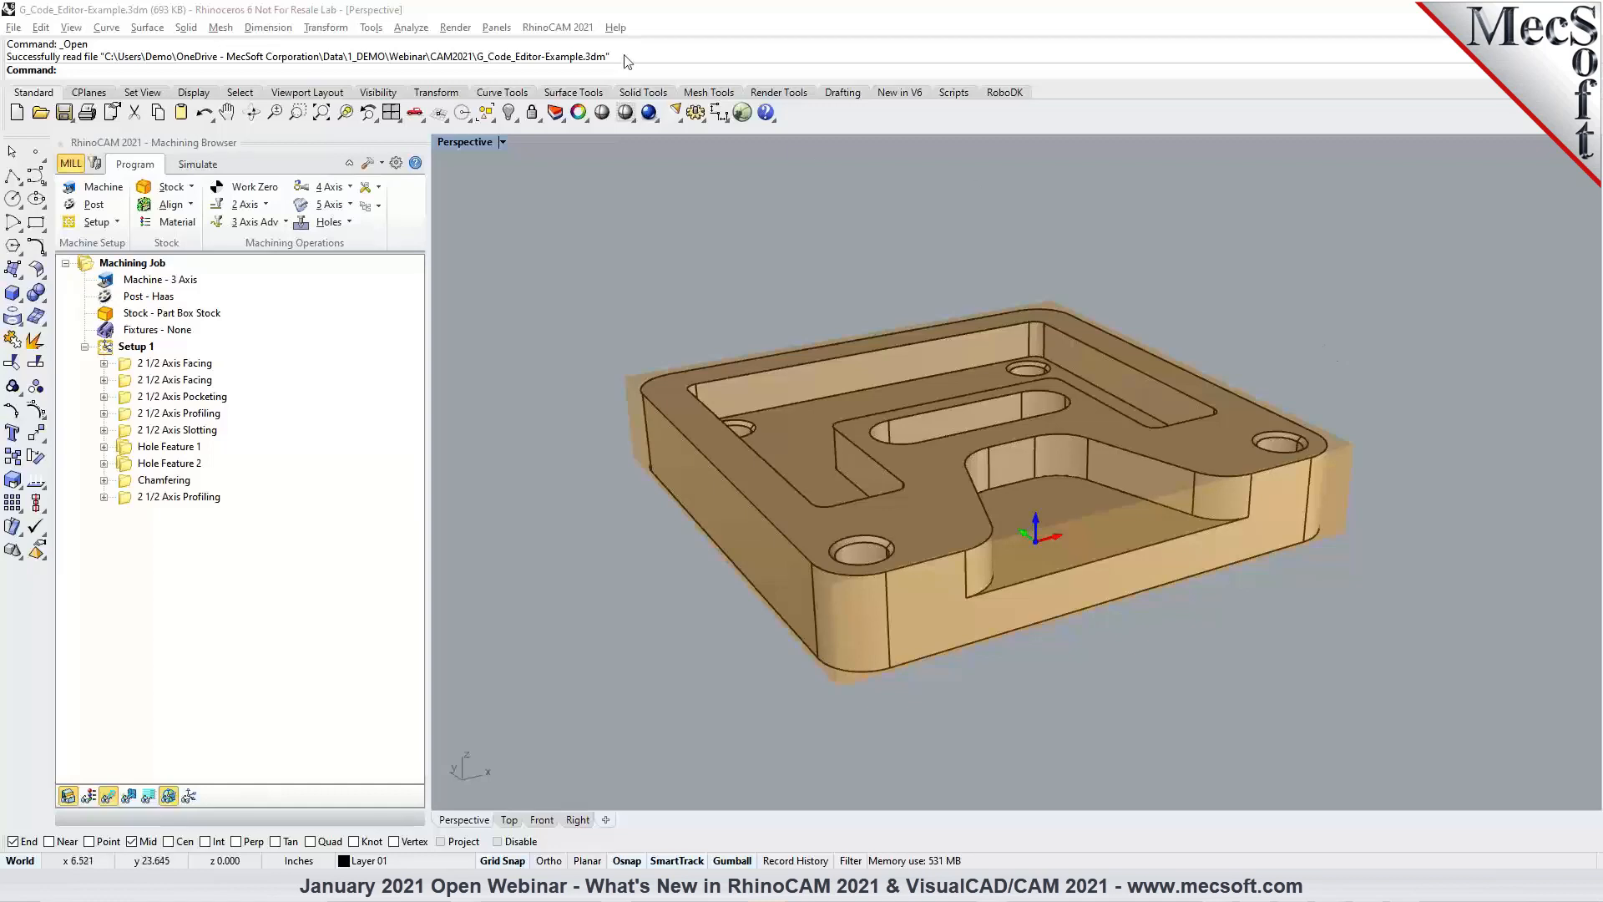
Switch G_Code_Editor-Example.3dm to the G-code editor module and define a box-shaped stock around the part.
left_click(574, 30)
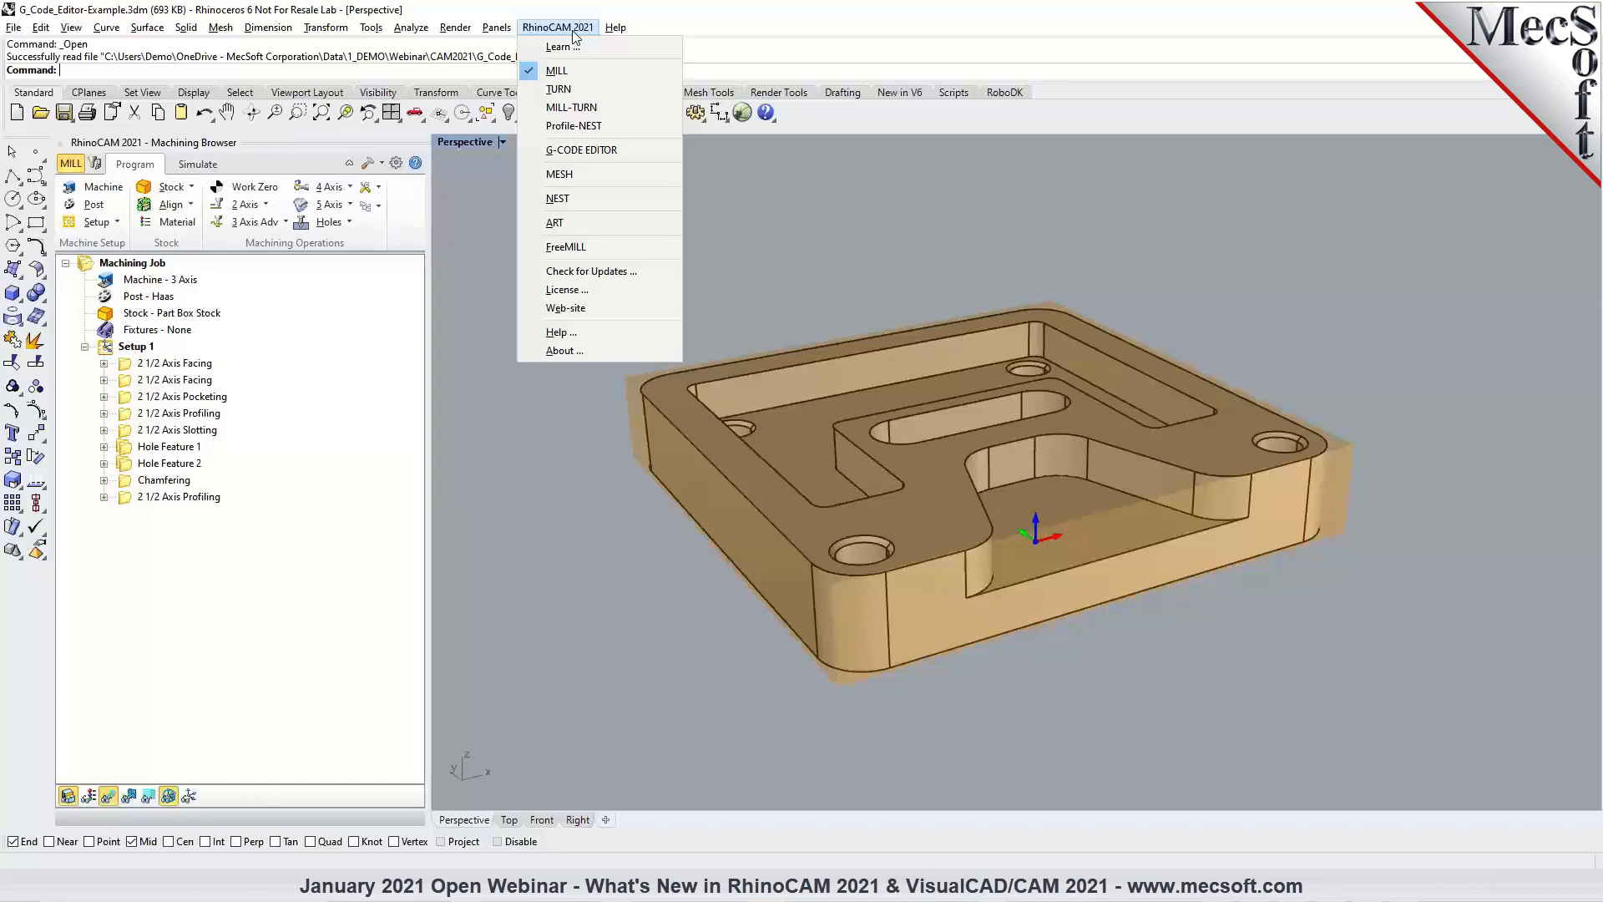
left_click(579, 152)
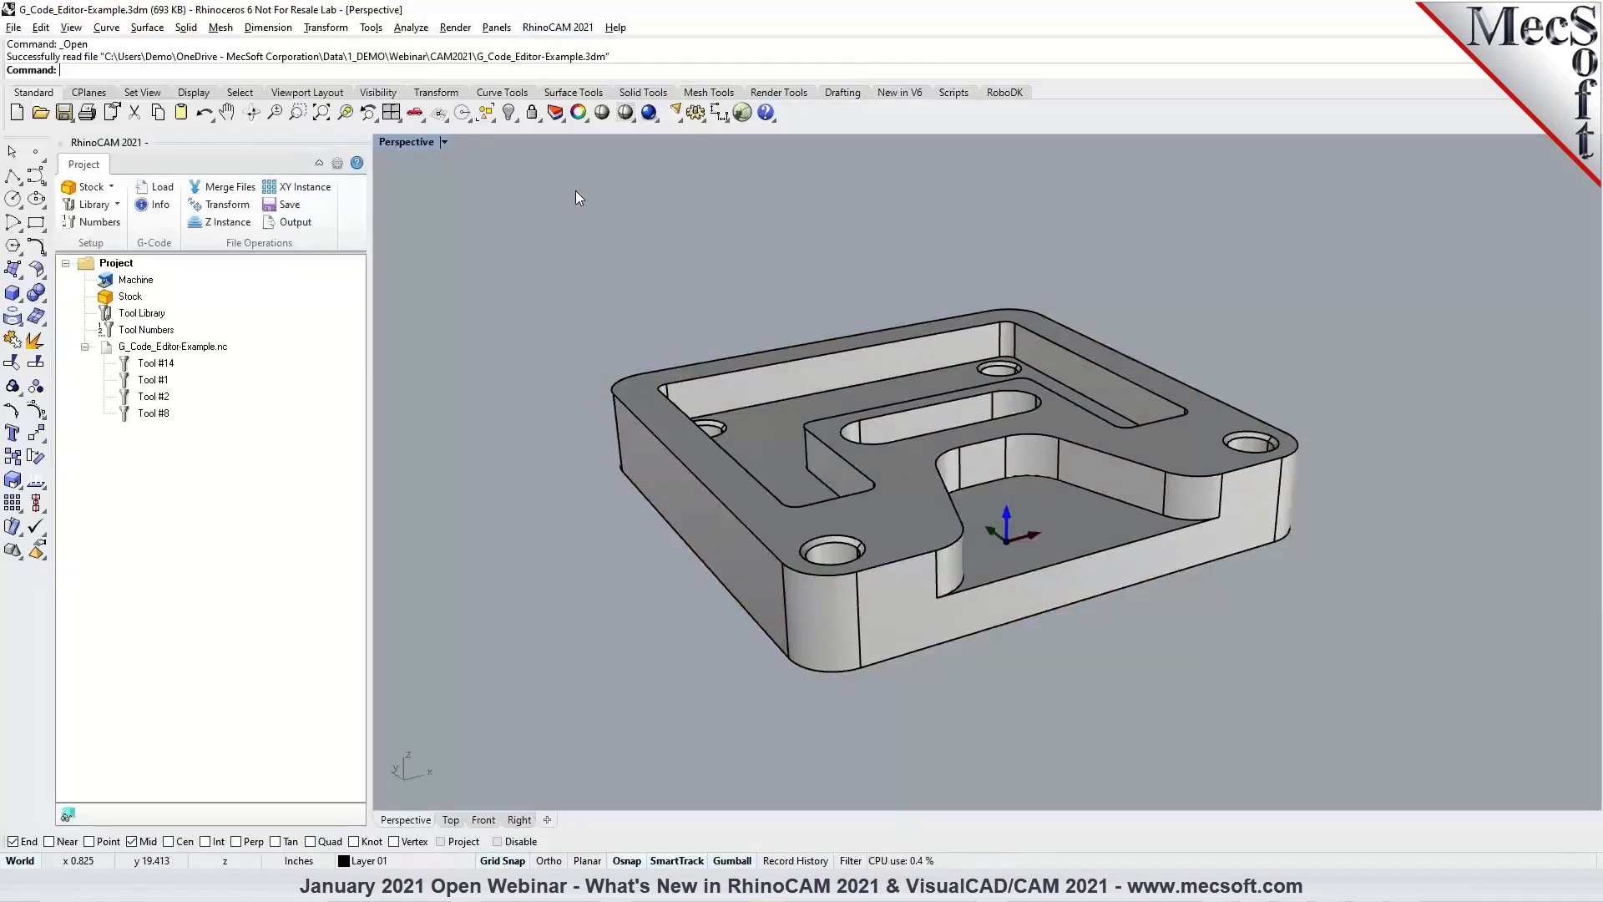
left_click(109, 188)
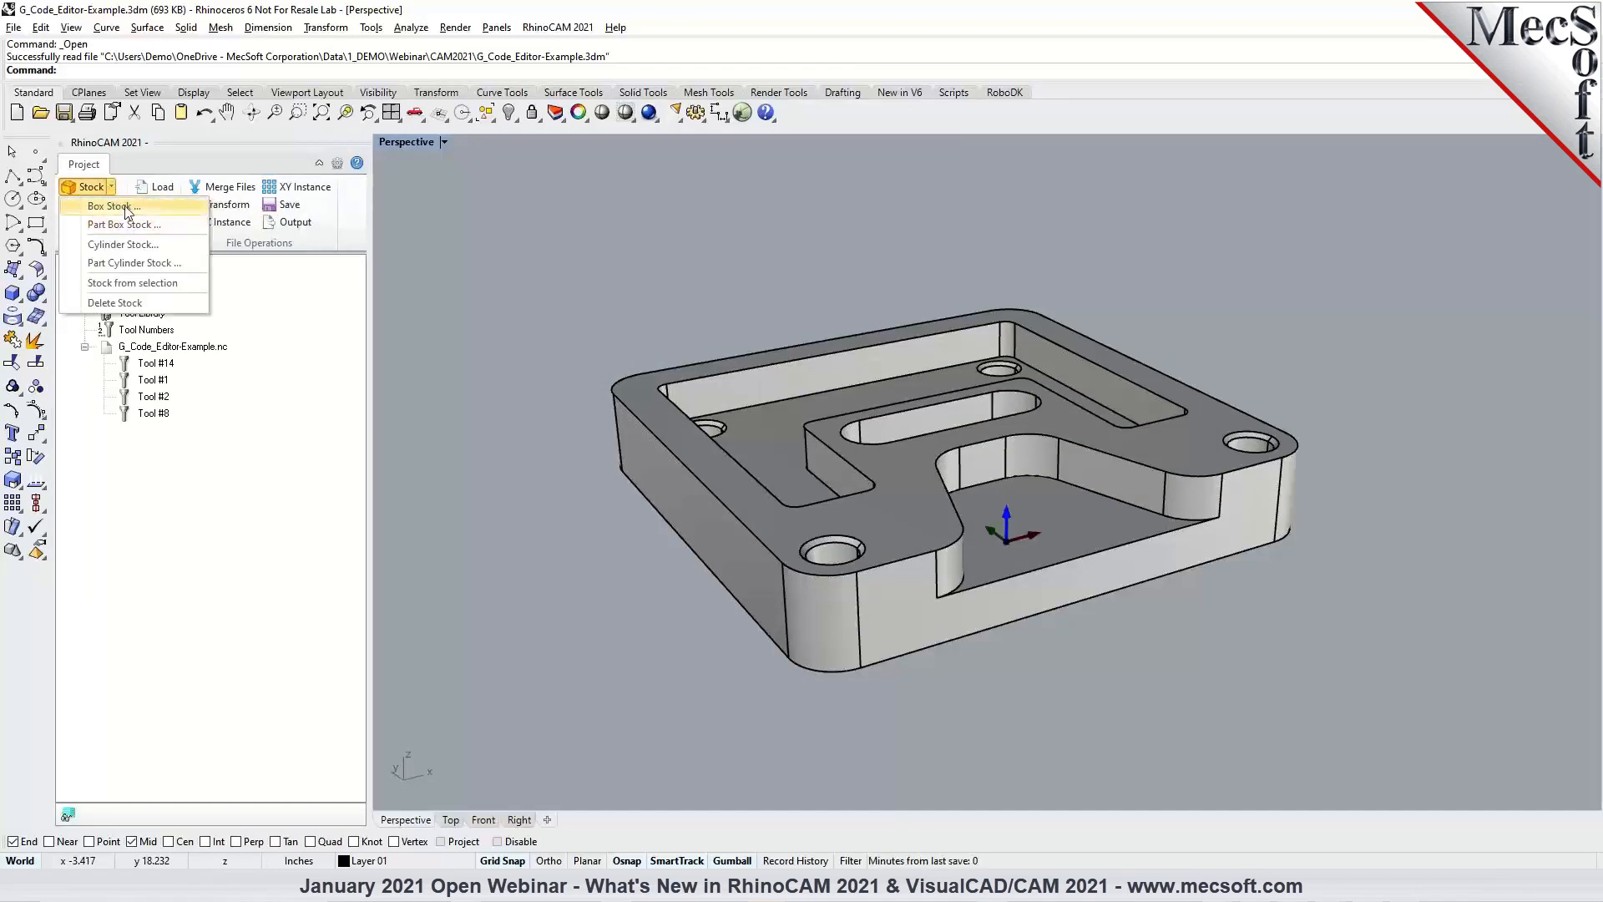
left_click(707, 535)
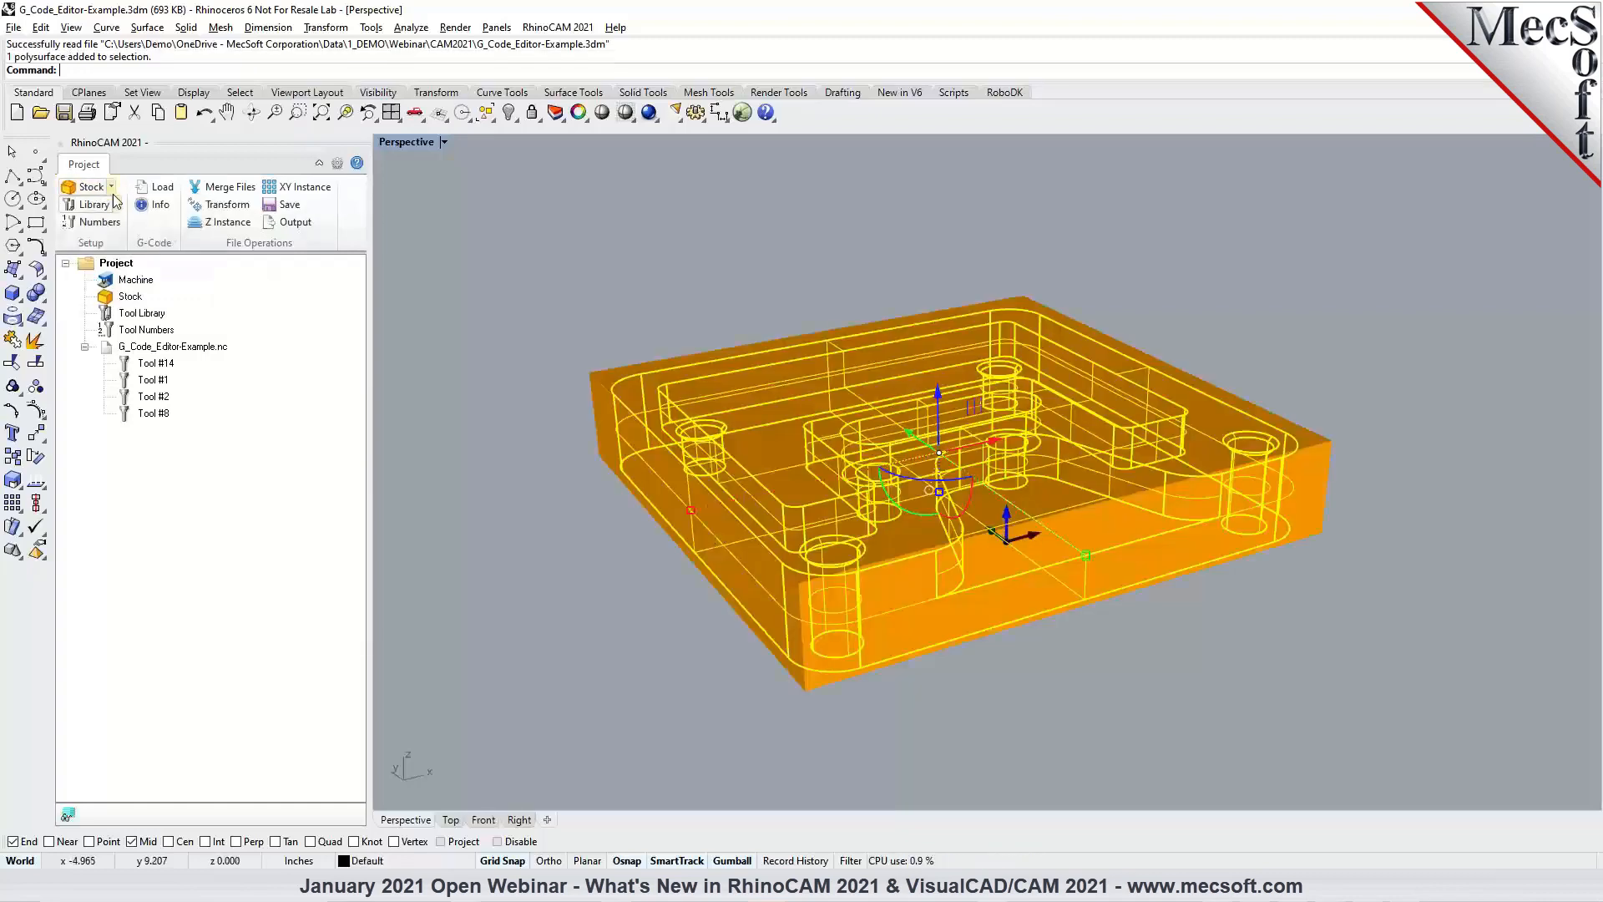
left_click(132, 282)
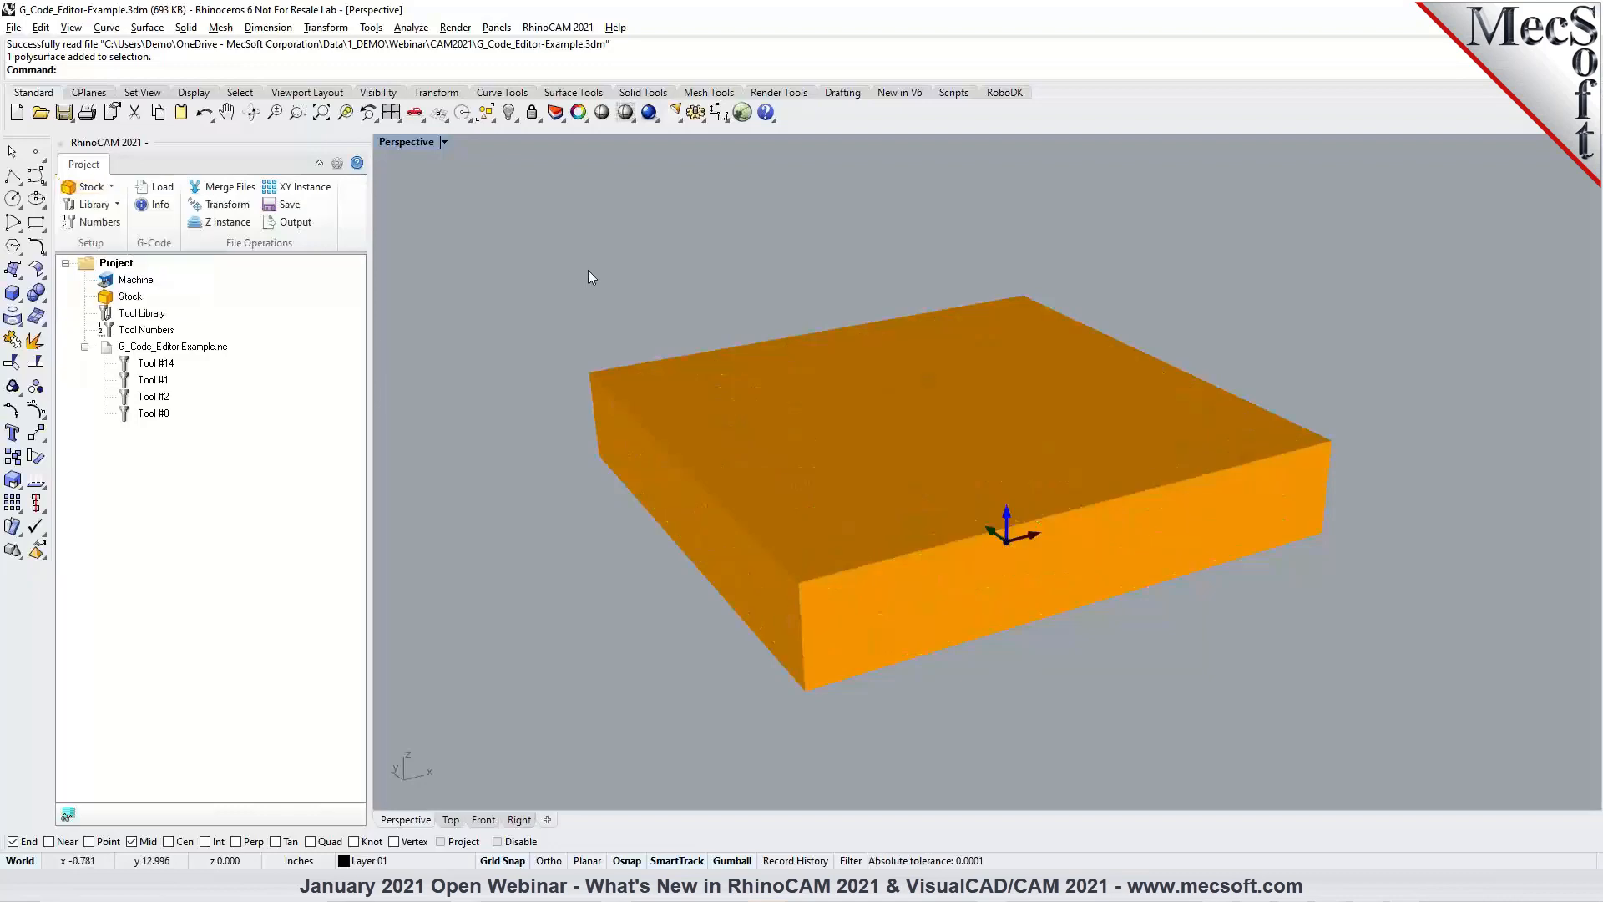
Display the toolpath of G_Code_Editor-Example.nc and open its G-code for editing.
left_click(109, 351)
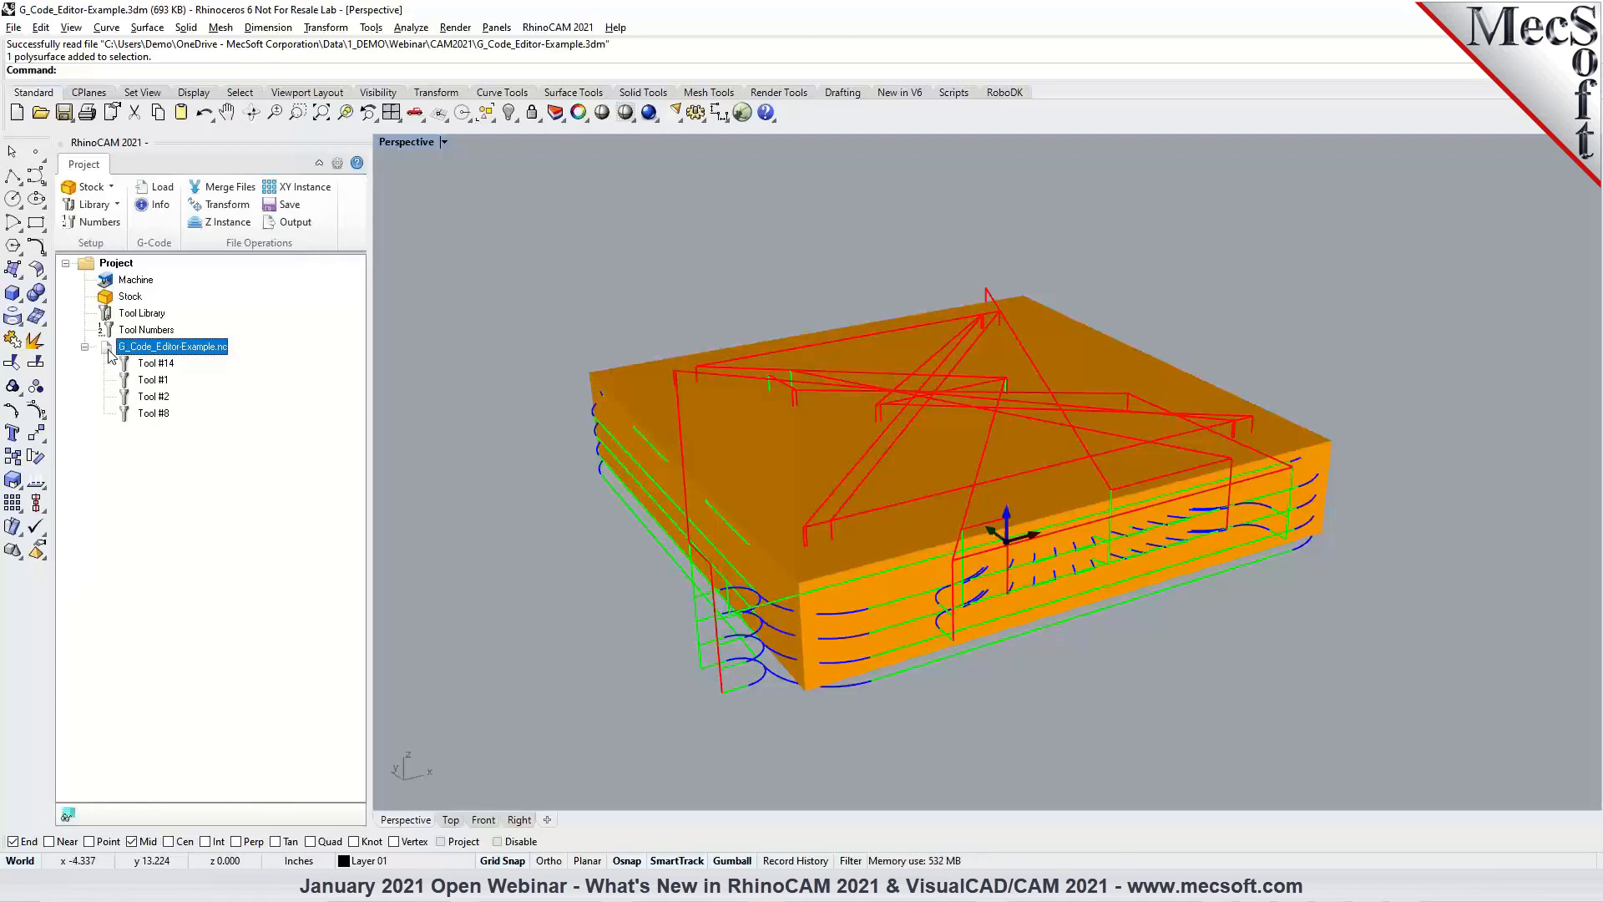
double_click(108, 351)
scroll(642, 349, "down", 4)
right_click_drag(641, 349, 772, 564)
scroll(771, 564, "down", 4)
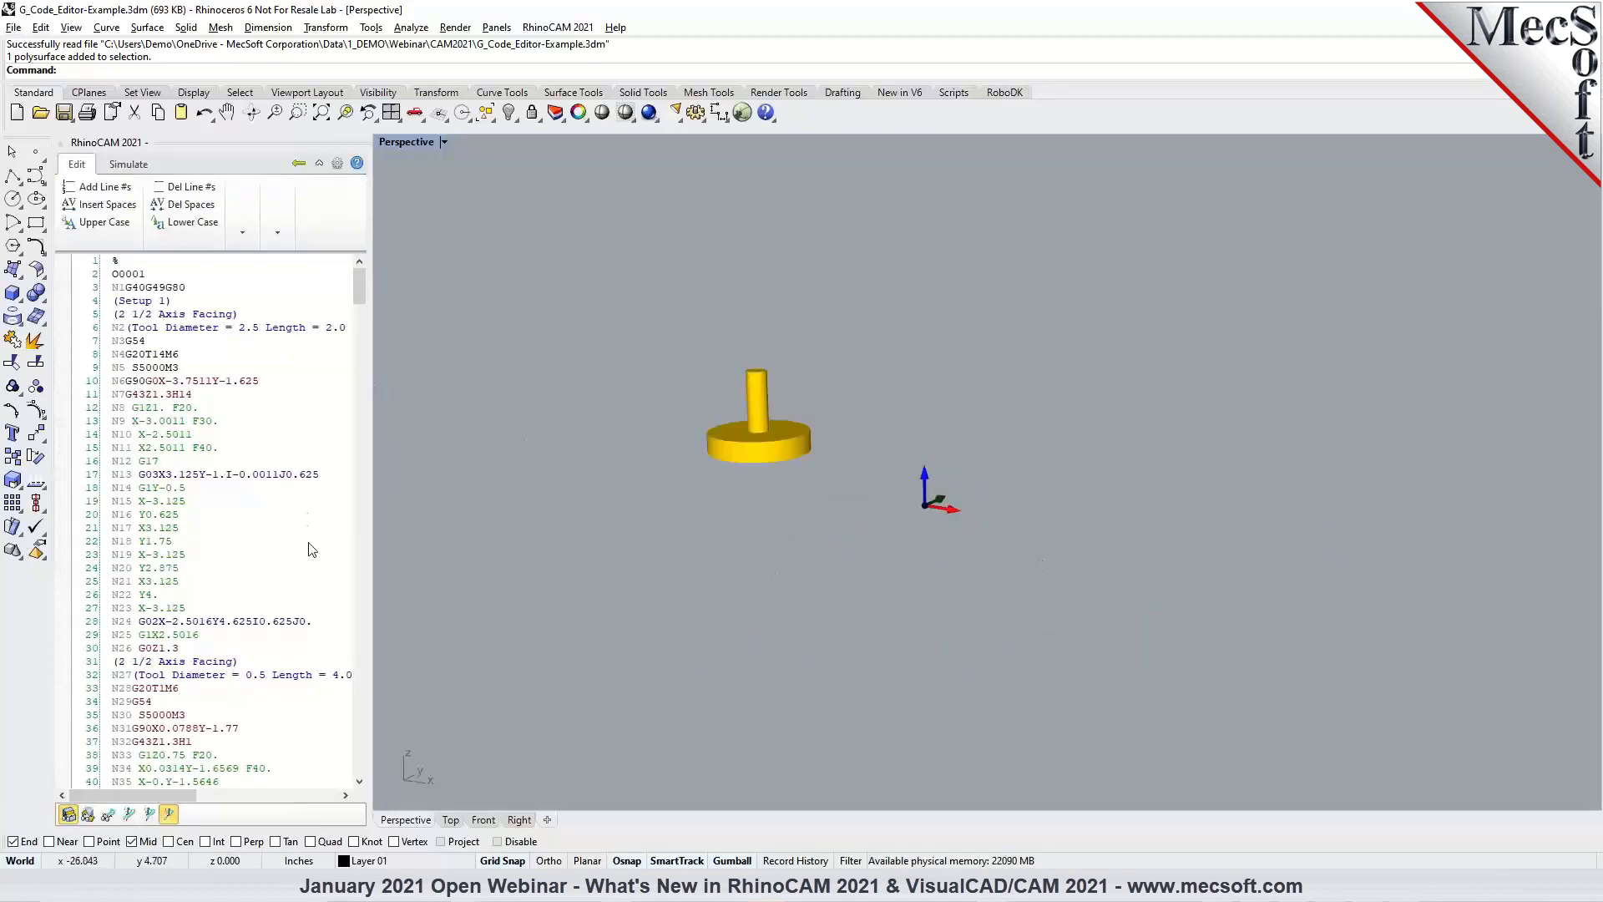
Widen the G-code editing area and play the cutting simulation of the G-code program.
left_click_drag(372, 375, 418, 377)
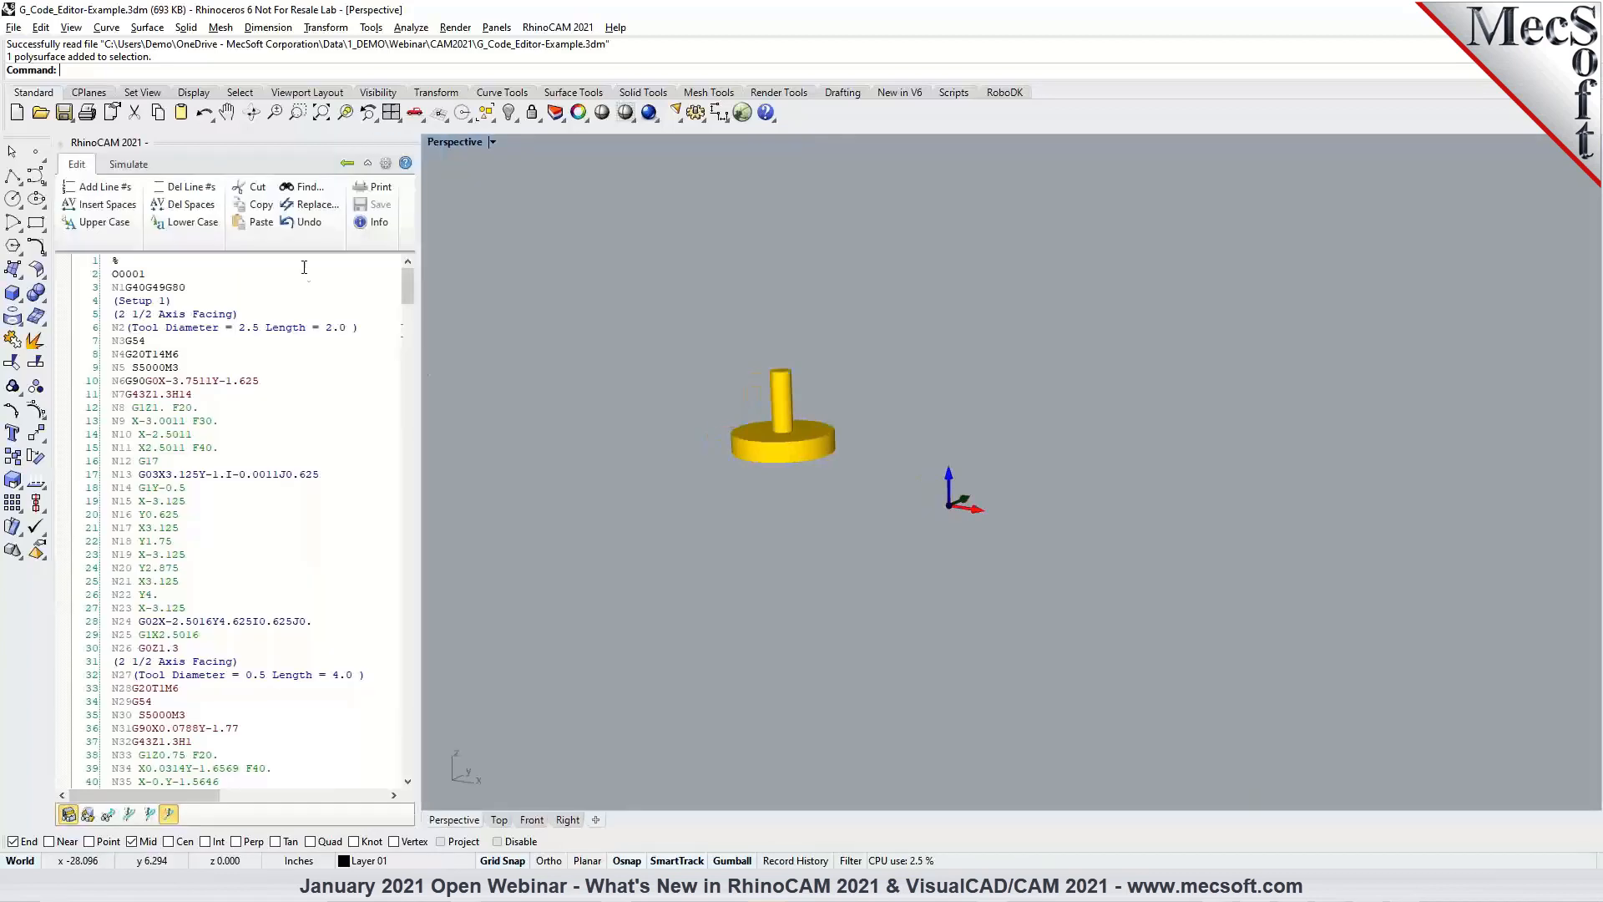
left_click(128, 163)
left_click(200, 187)
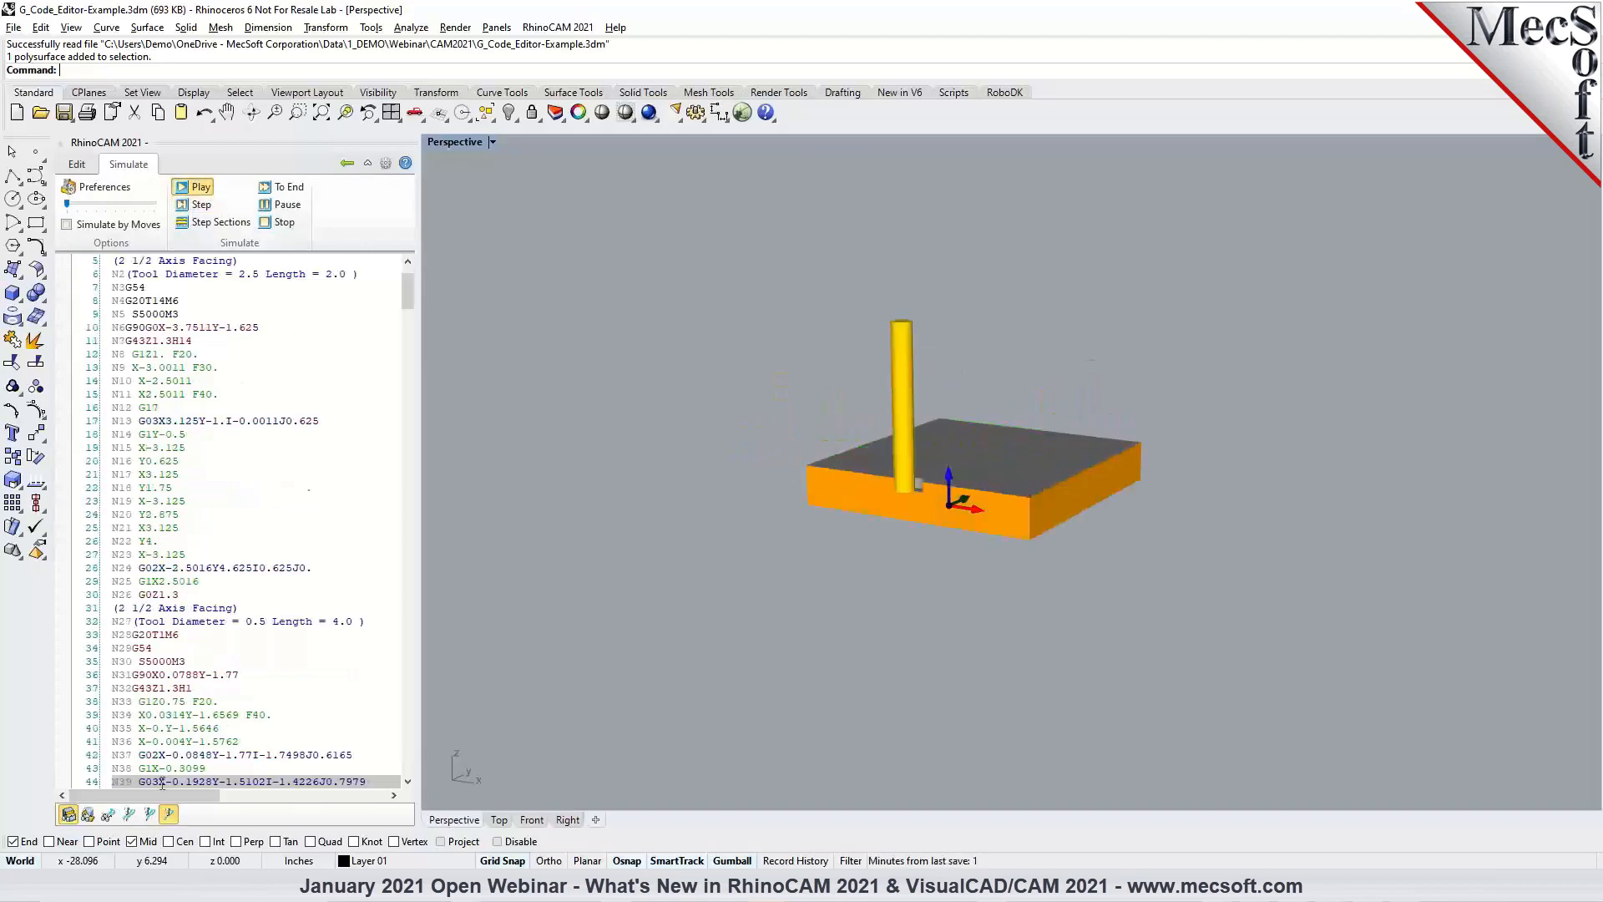
Display the toolpath during the G-code simulation, try its display modes ending on Segment Toolpath Display, and inspect the machined part from several angles.
left_click(113, 816)
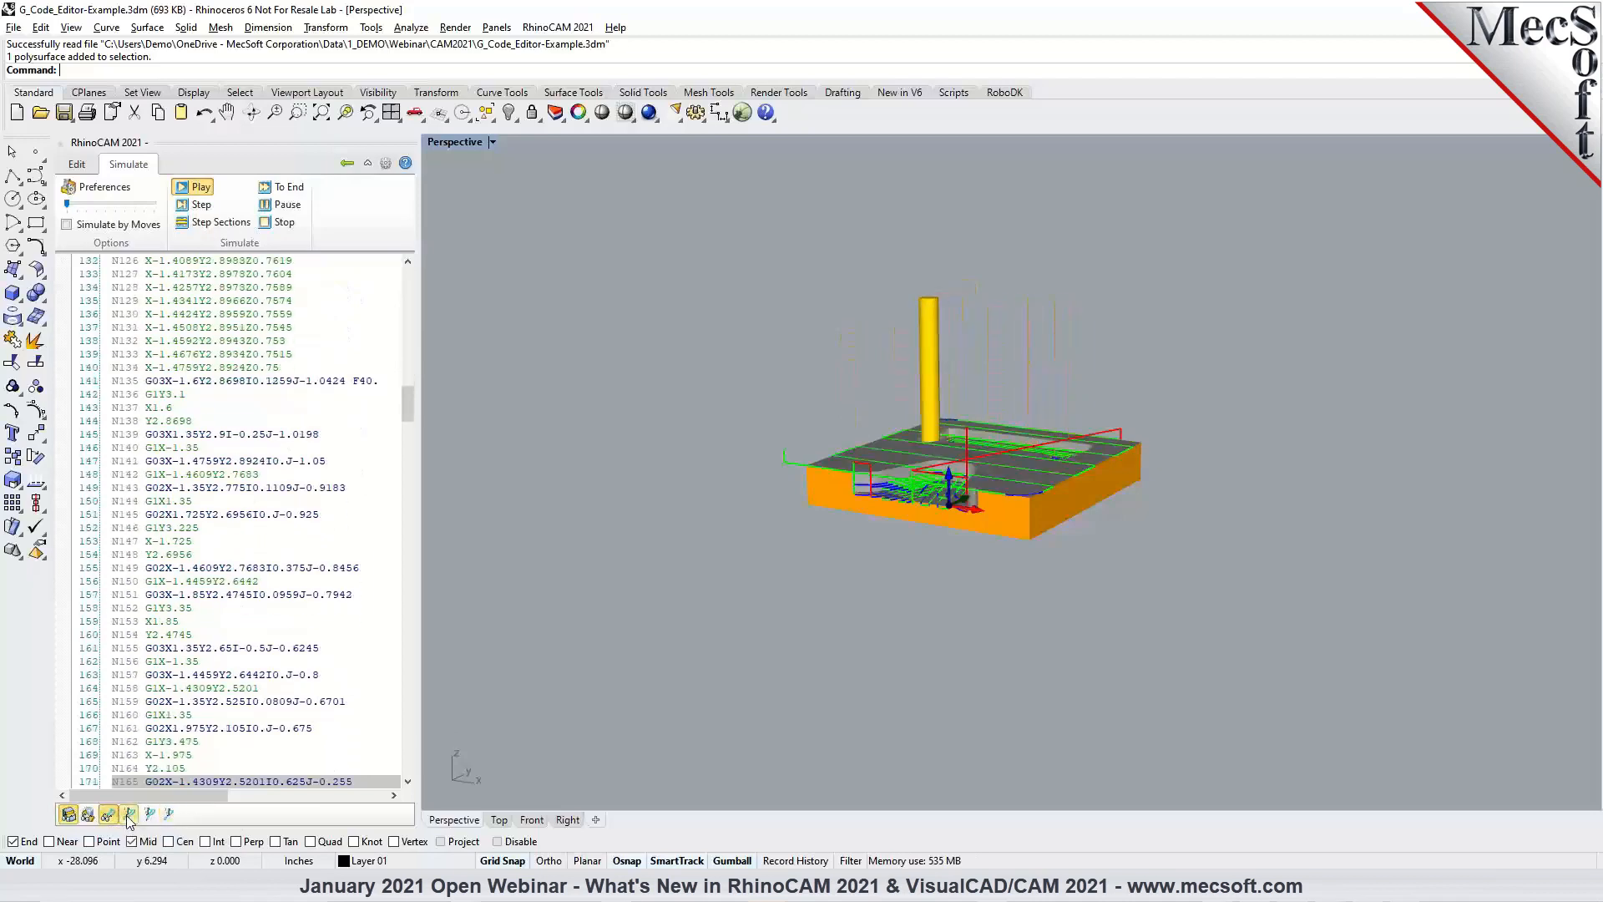
left_click(150, 815)
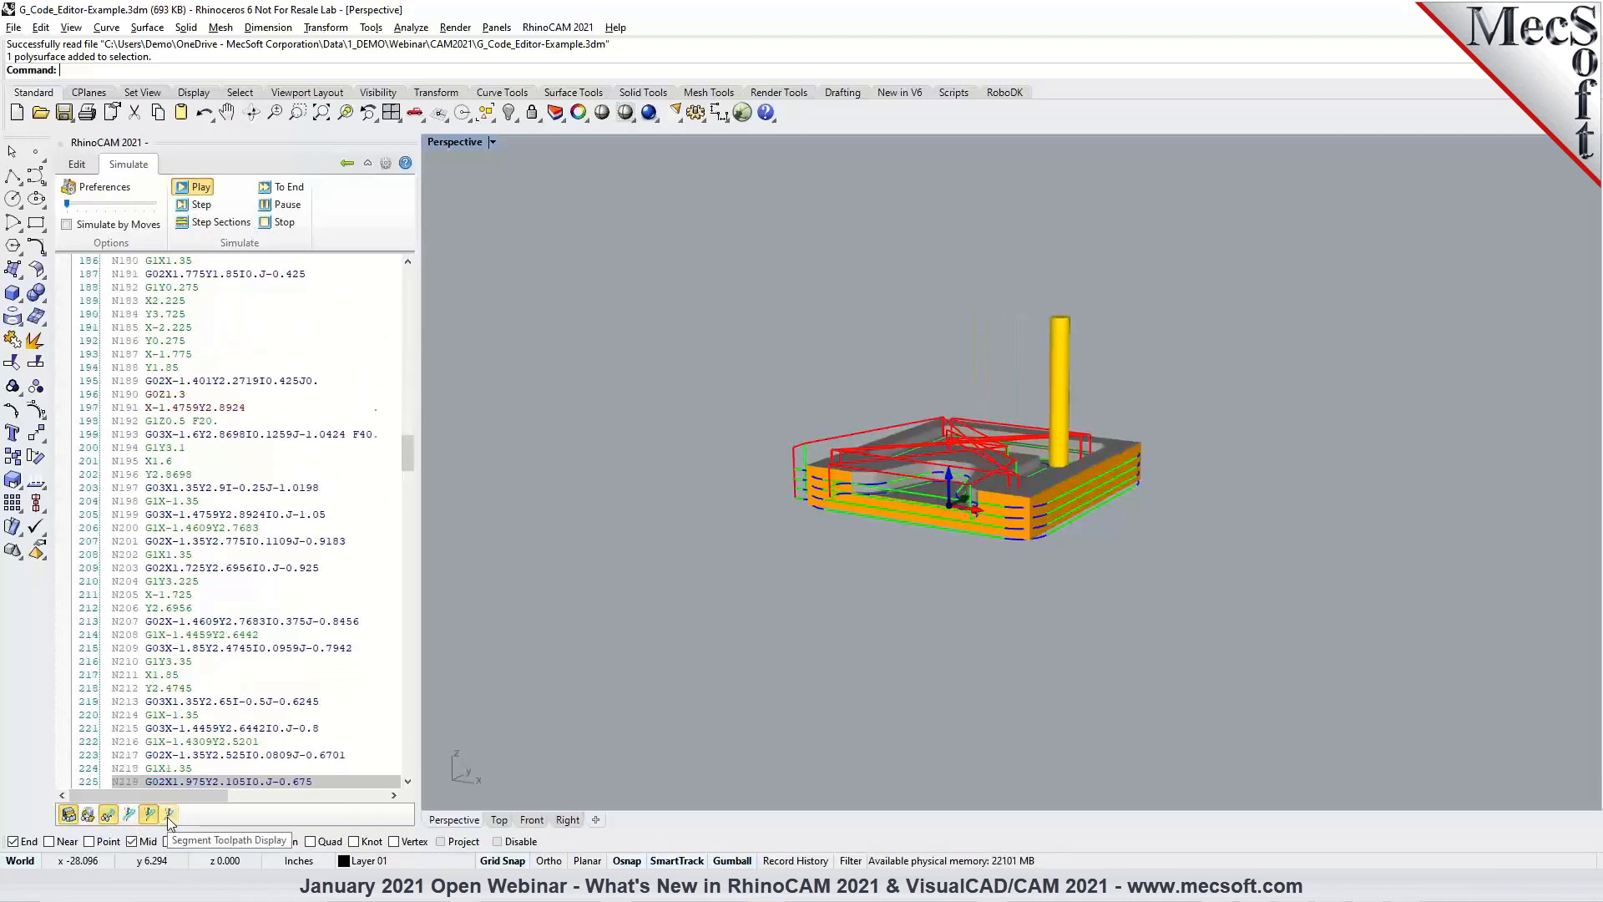
left_click(169, 815)
scroll(1090, 615, "up", 3)
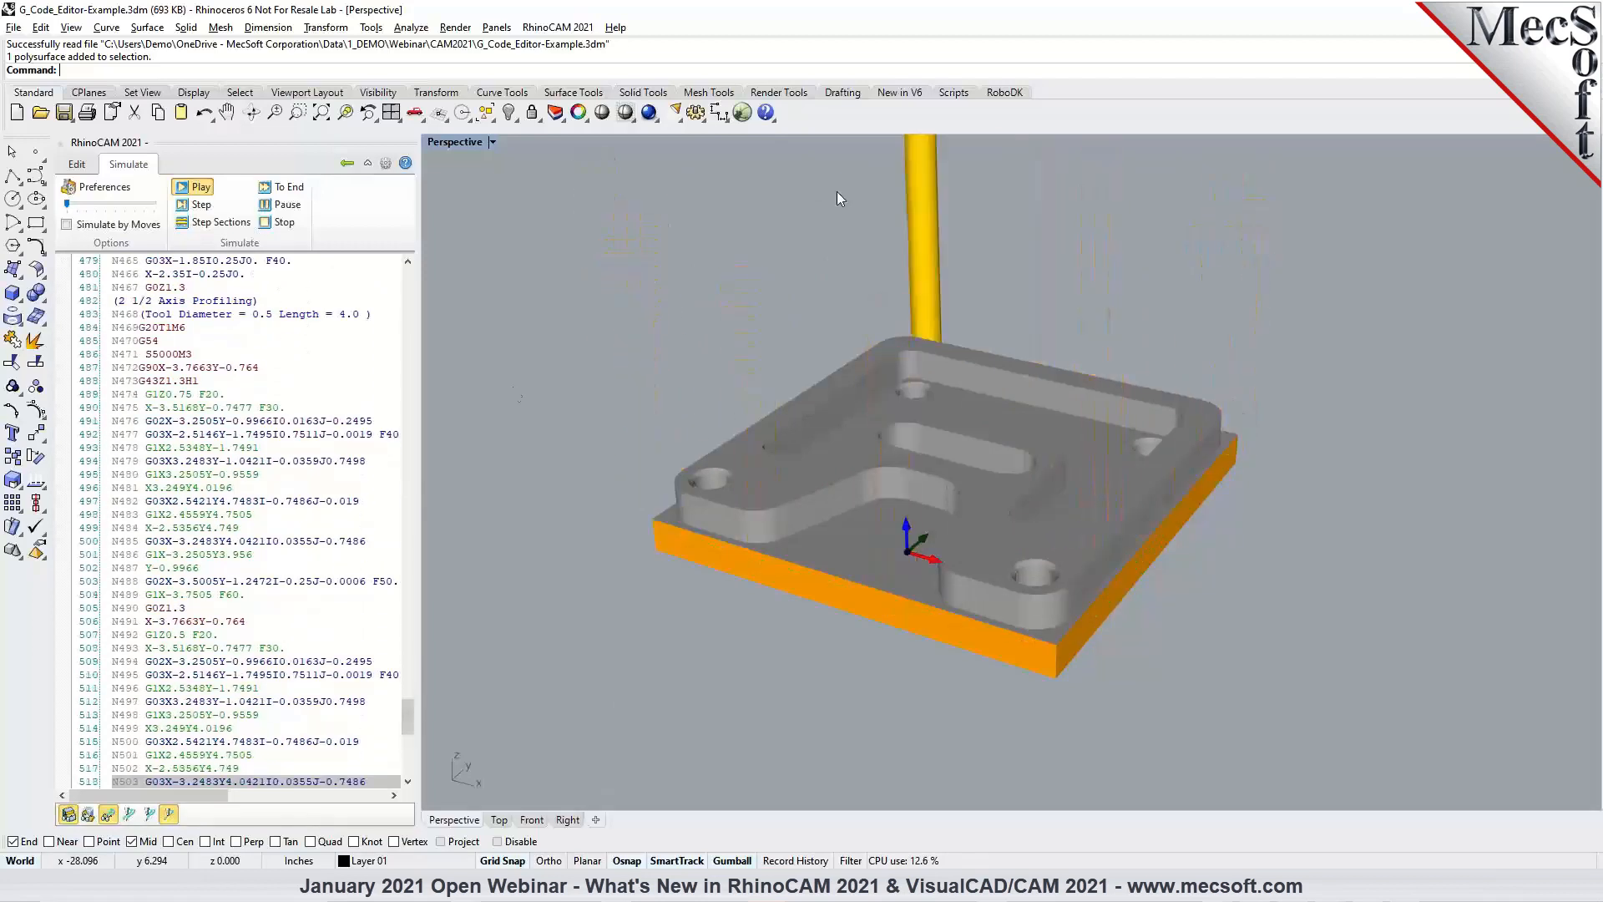
scroll(939, 337, "up", 2)
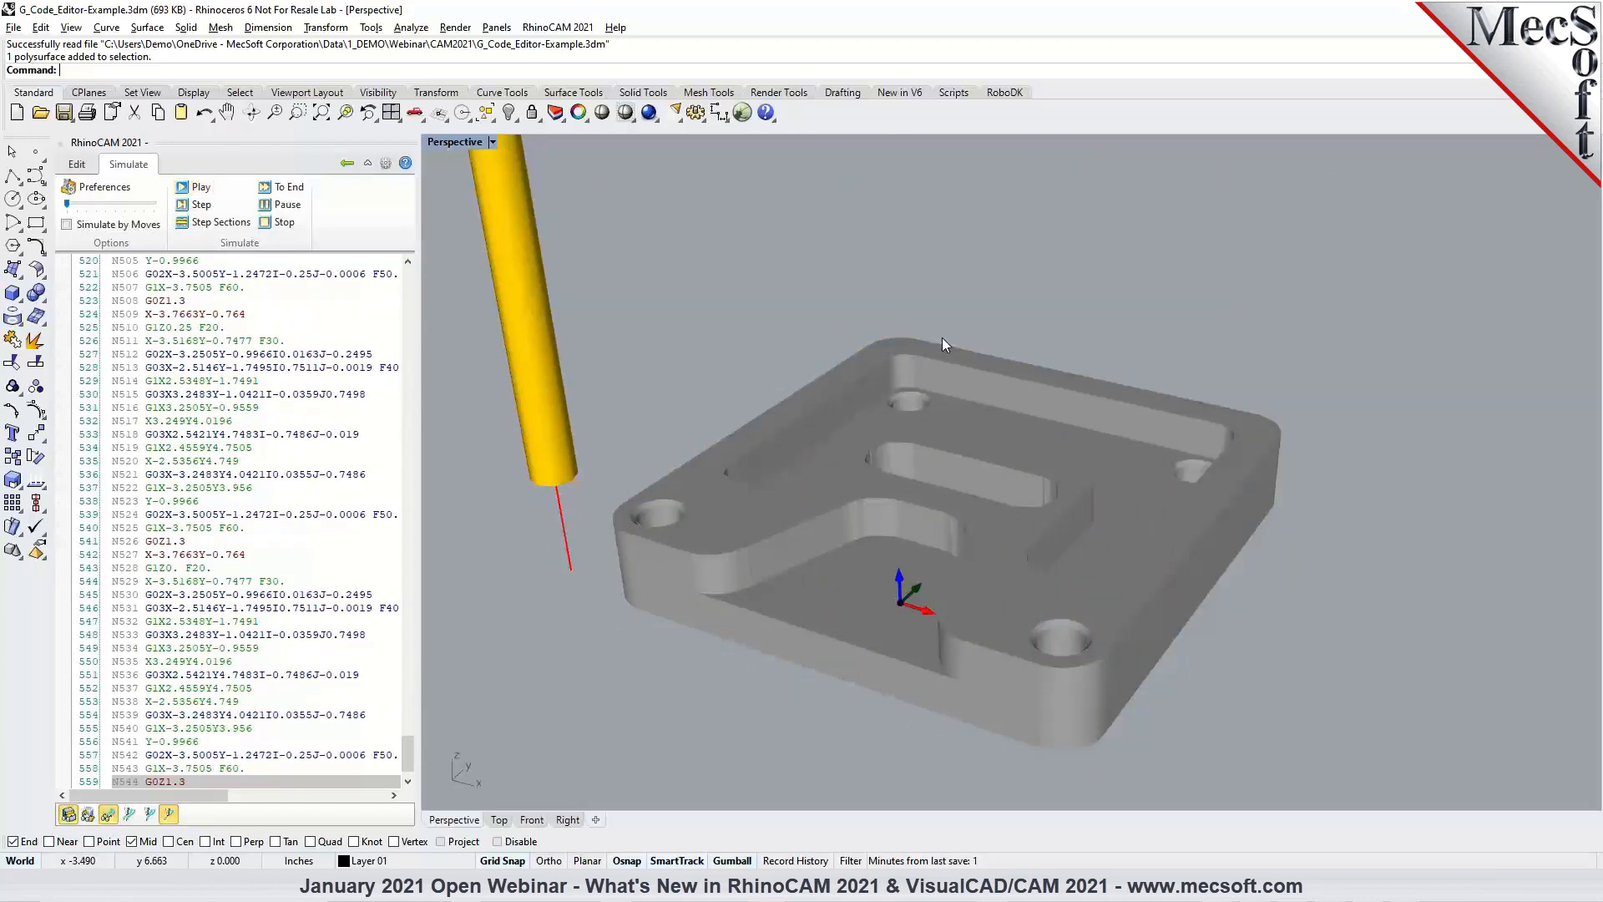
right_click_drag(918, 524, 1074, 521)
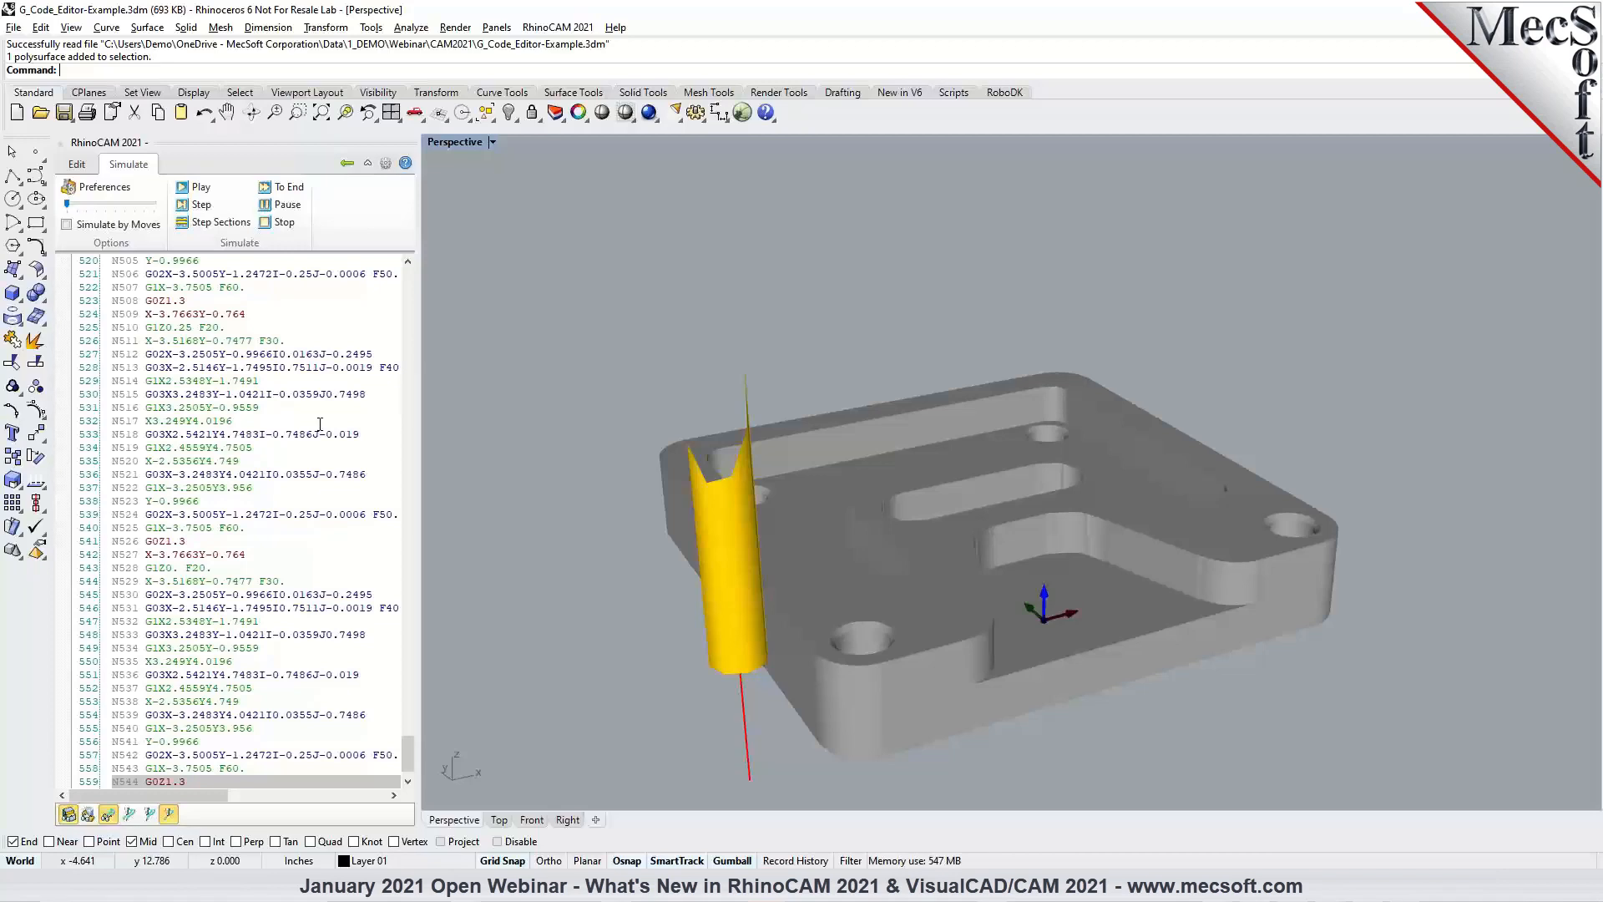
Return to the project, reopen the G-code of G_Code_Editor-Example.nc for editing, and show the part model together with its toolpath.
left_click(347, 167)
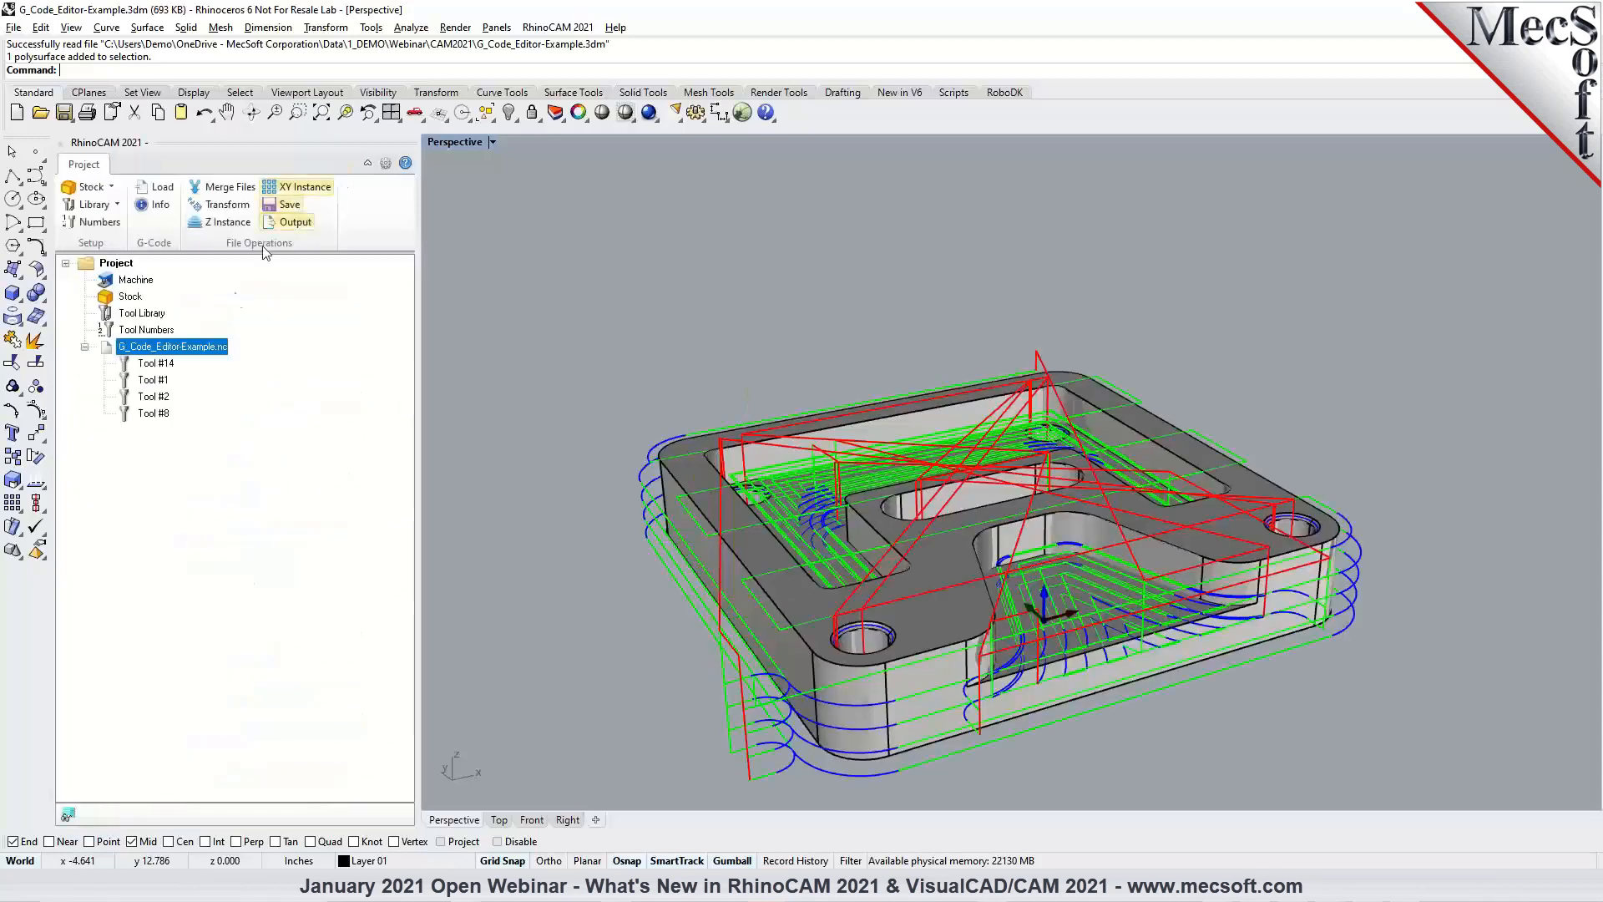
double_click(106, 361)
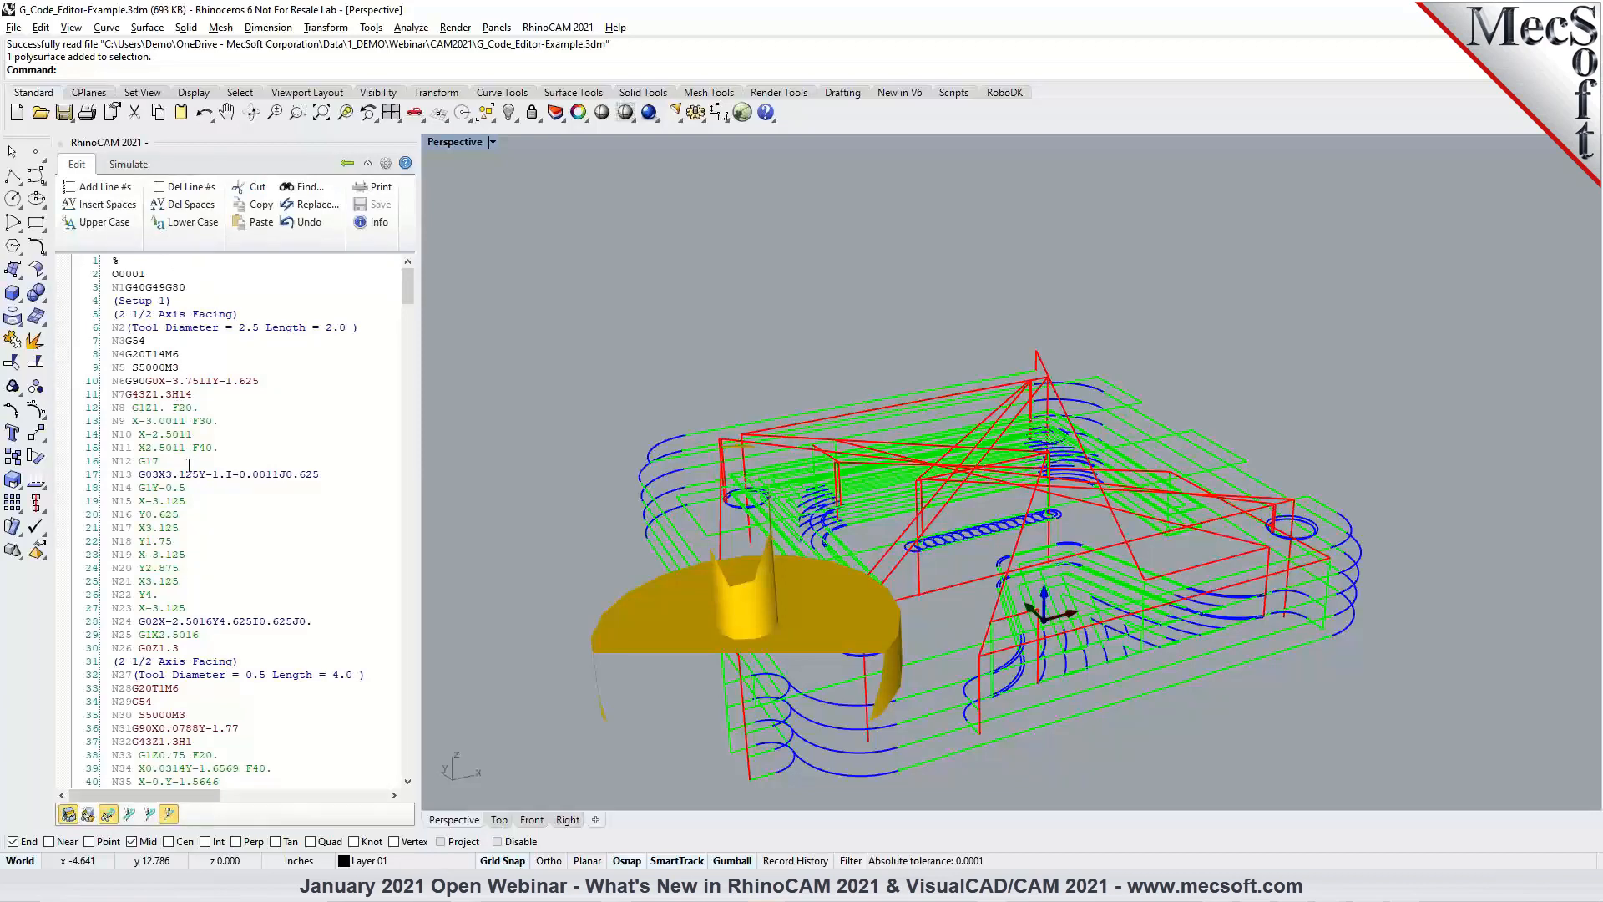
right_click_drag(1021, 487, 801, 501)
left_click(89, 814)
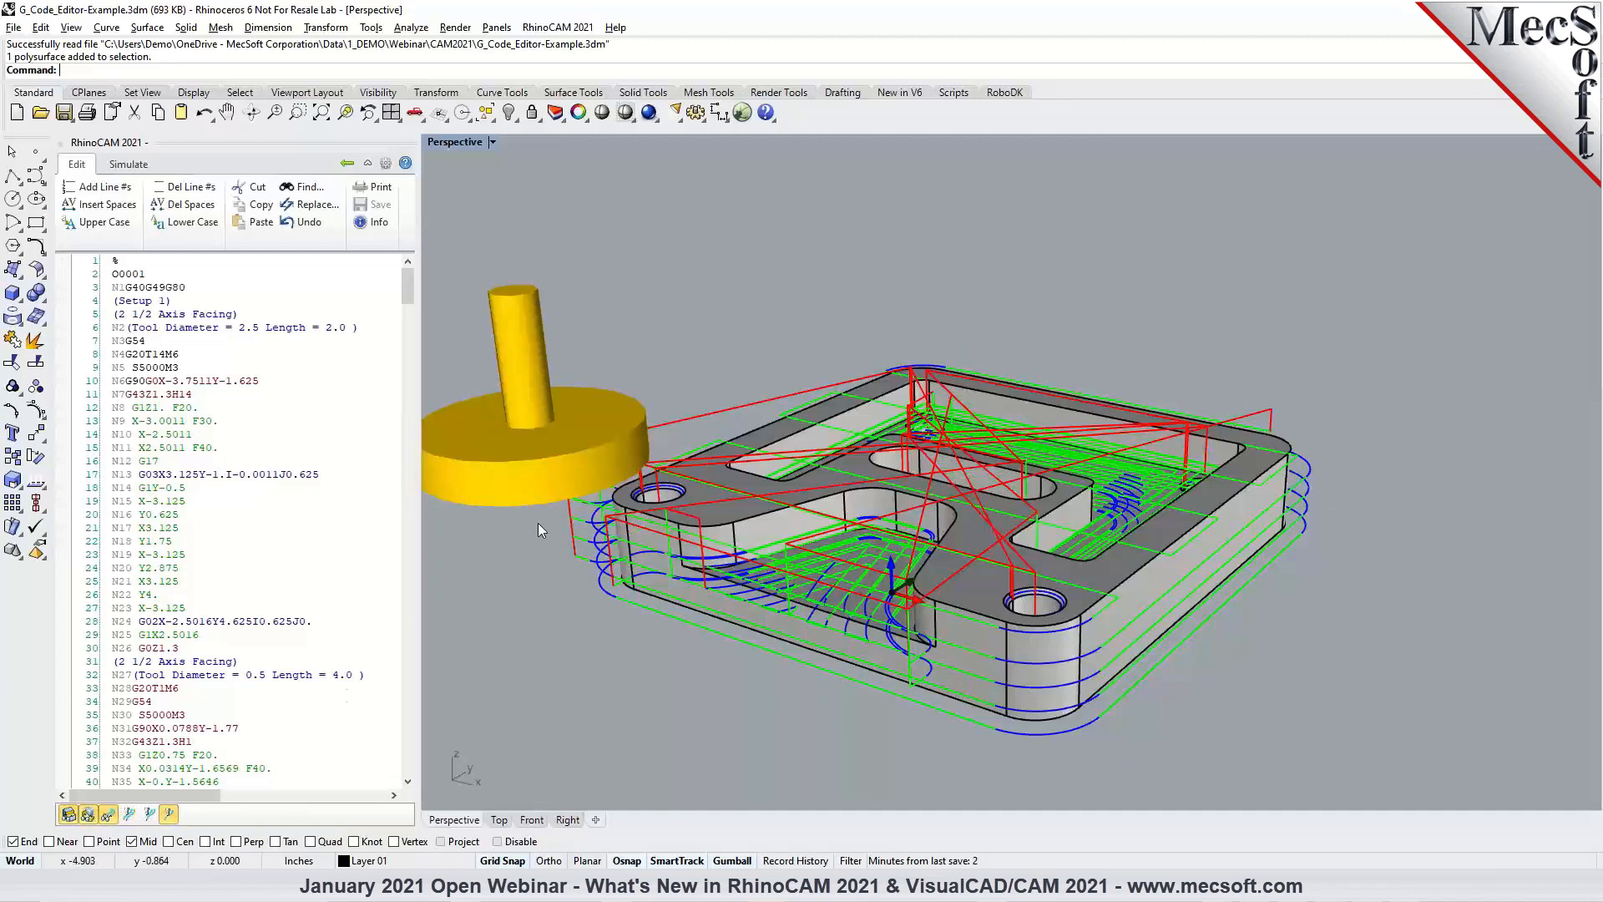
Examine the Find & Replace options for the G-code text, then close them without replacing anything.
left_click(308, 206)
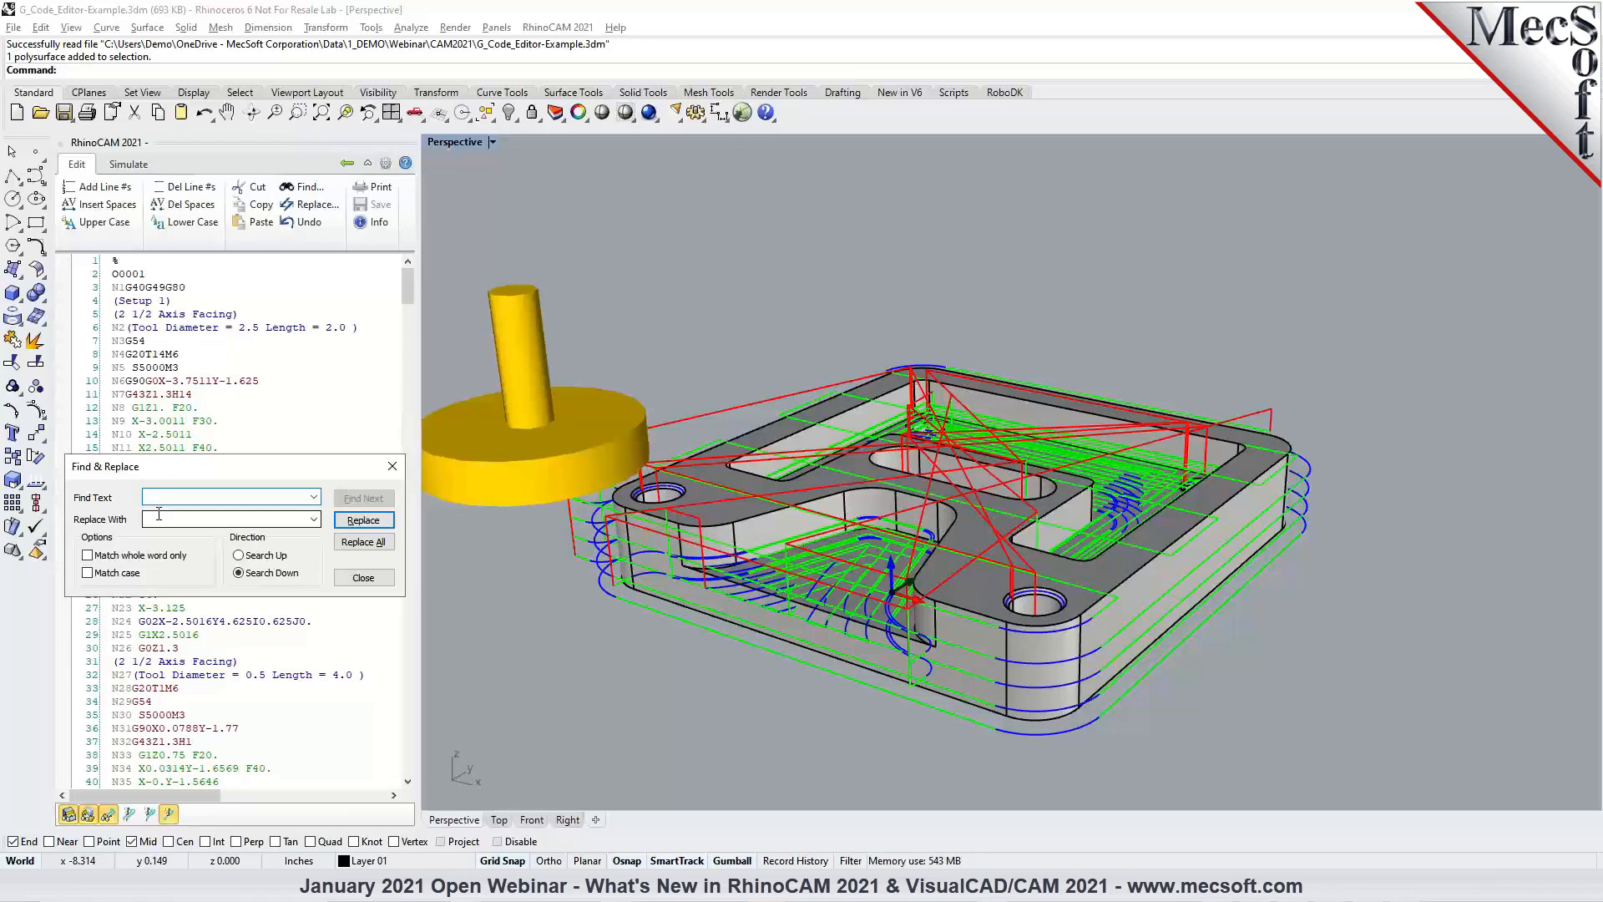
left_click_drag(188, 466, 338, 297)
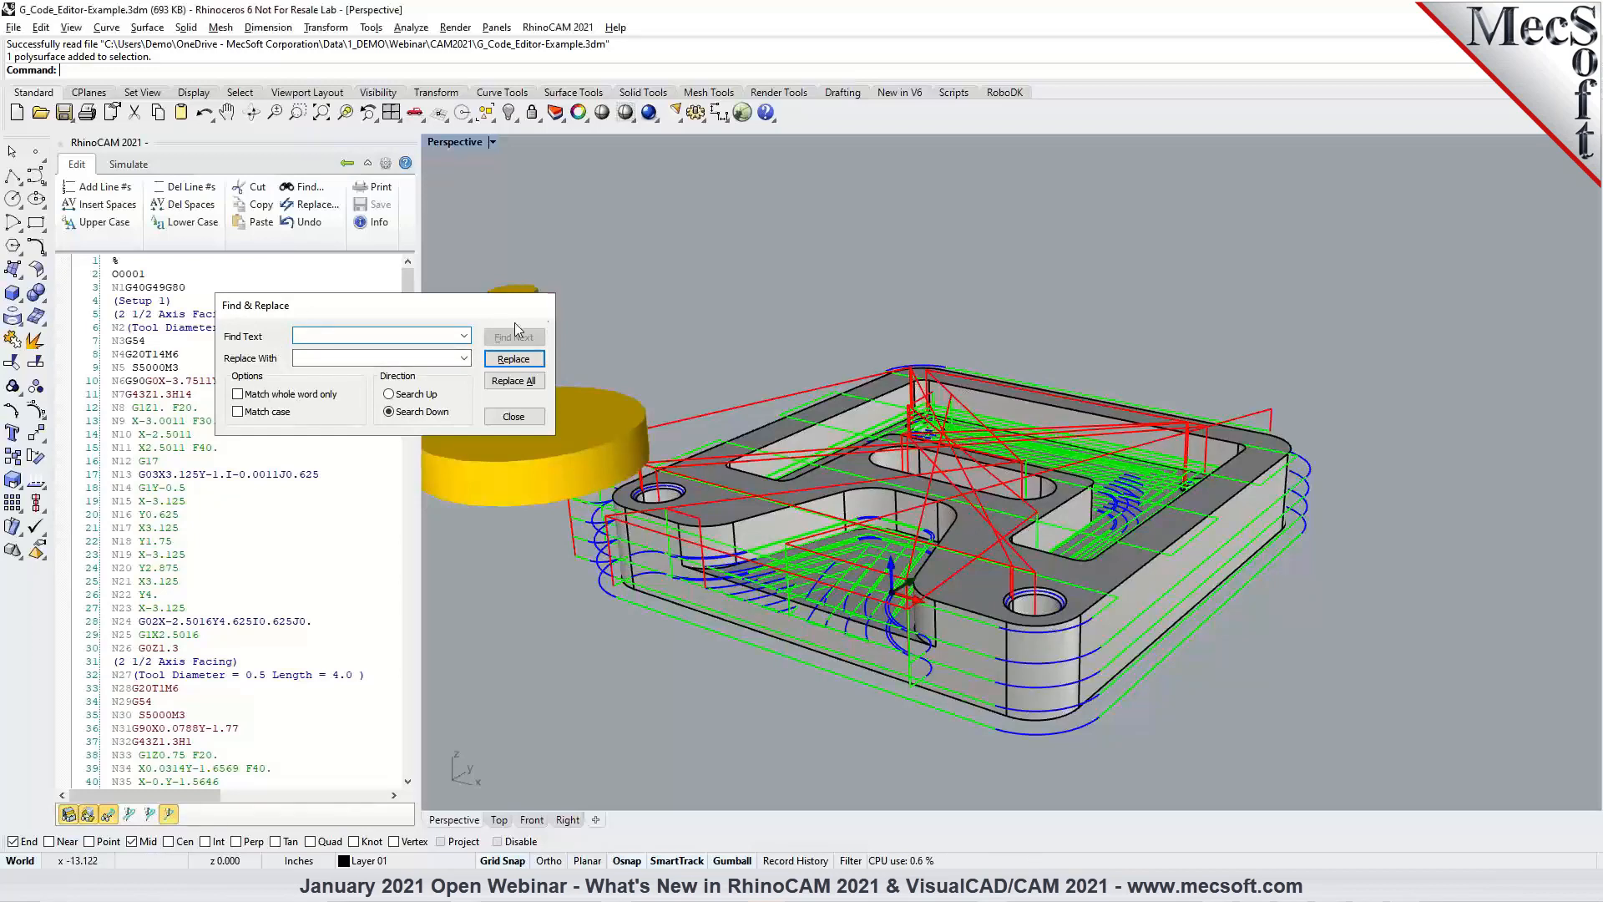
left_click(542, 306)
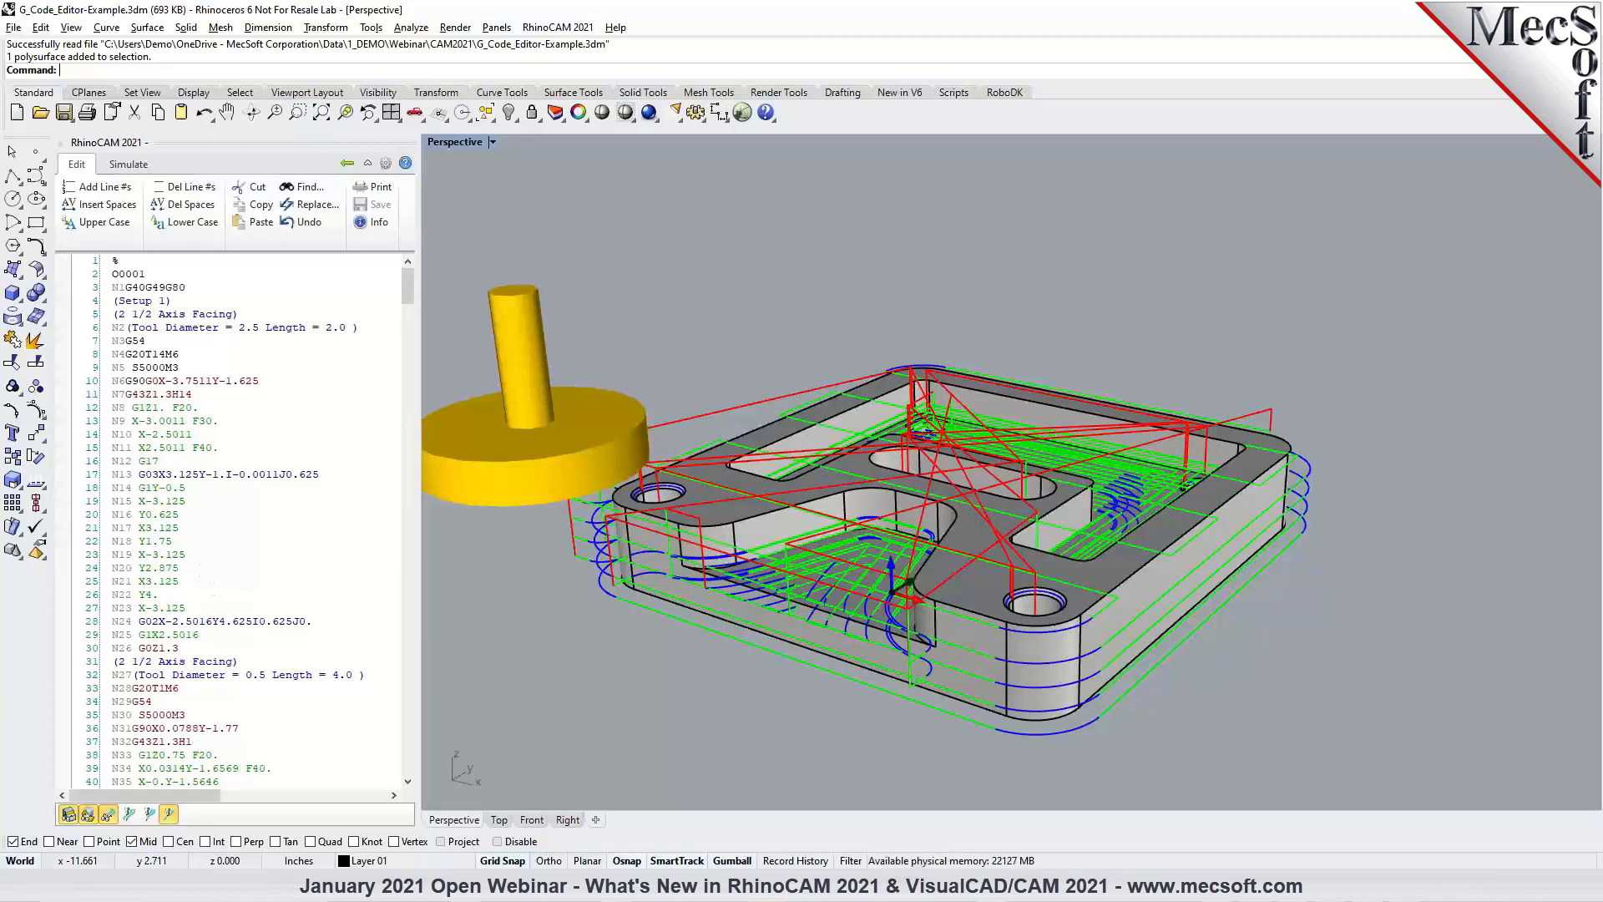
Hide the toolpath in the G-code editor and return to the G-code project.
left_click(109, 816)
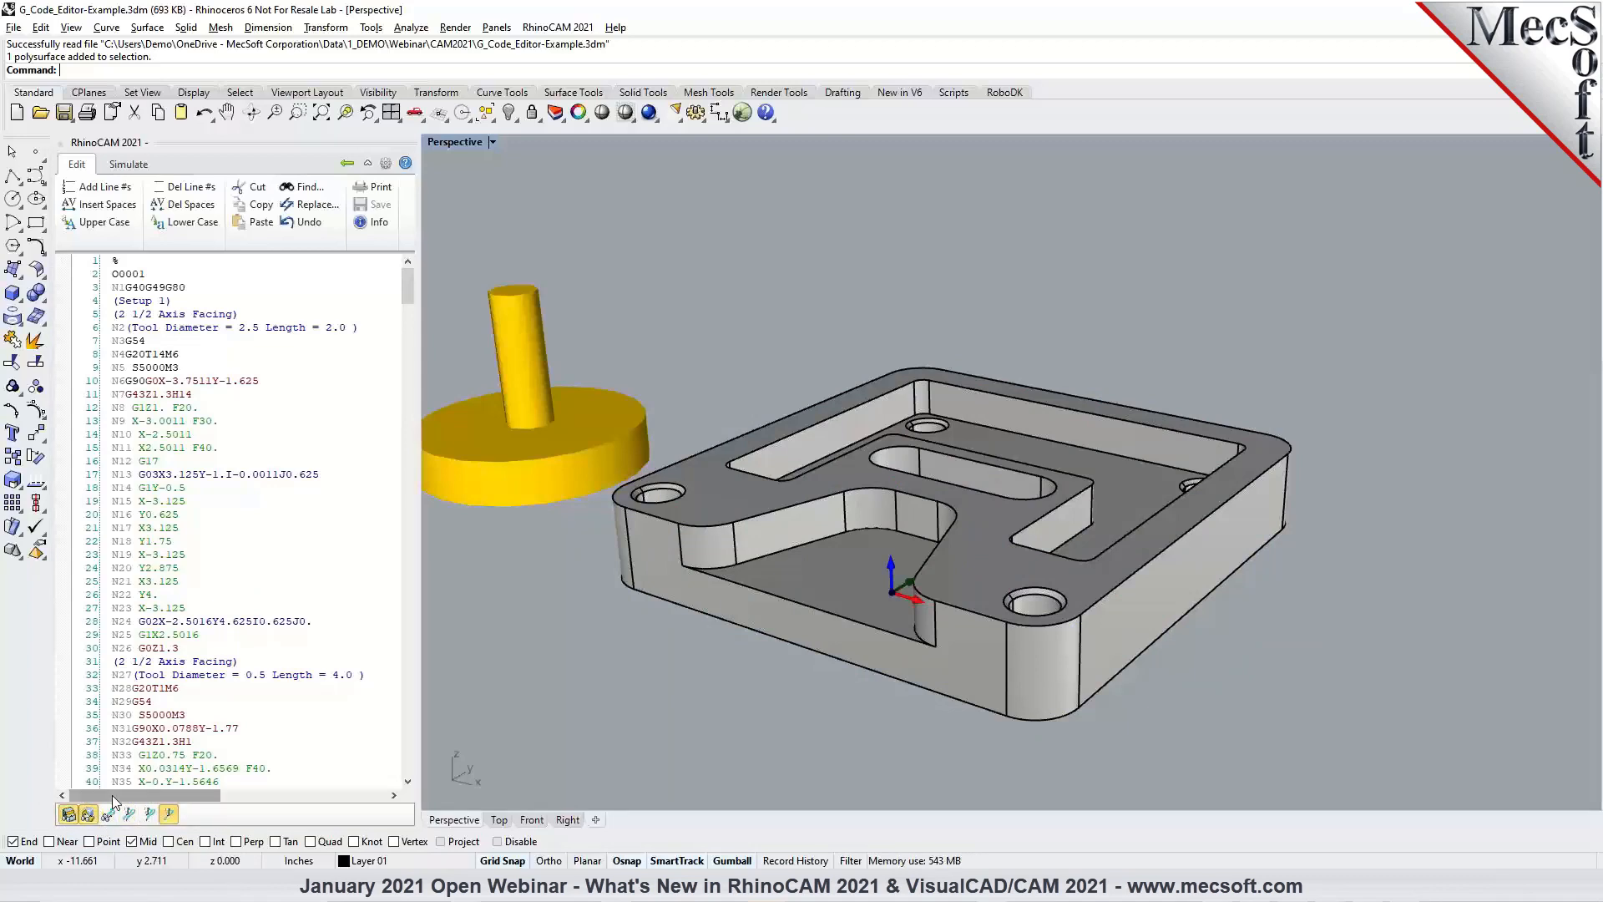
left_click(347, 163)
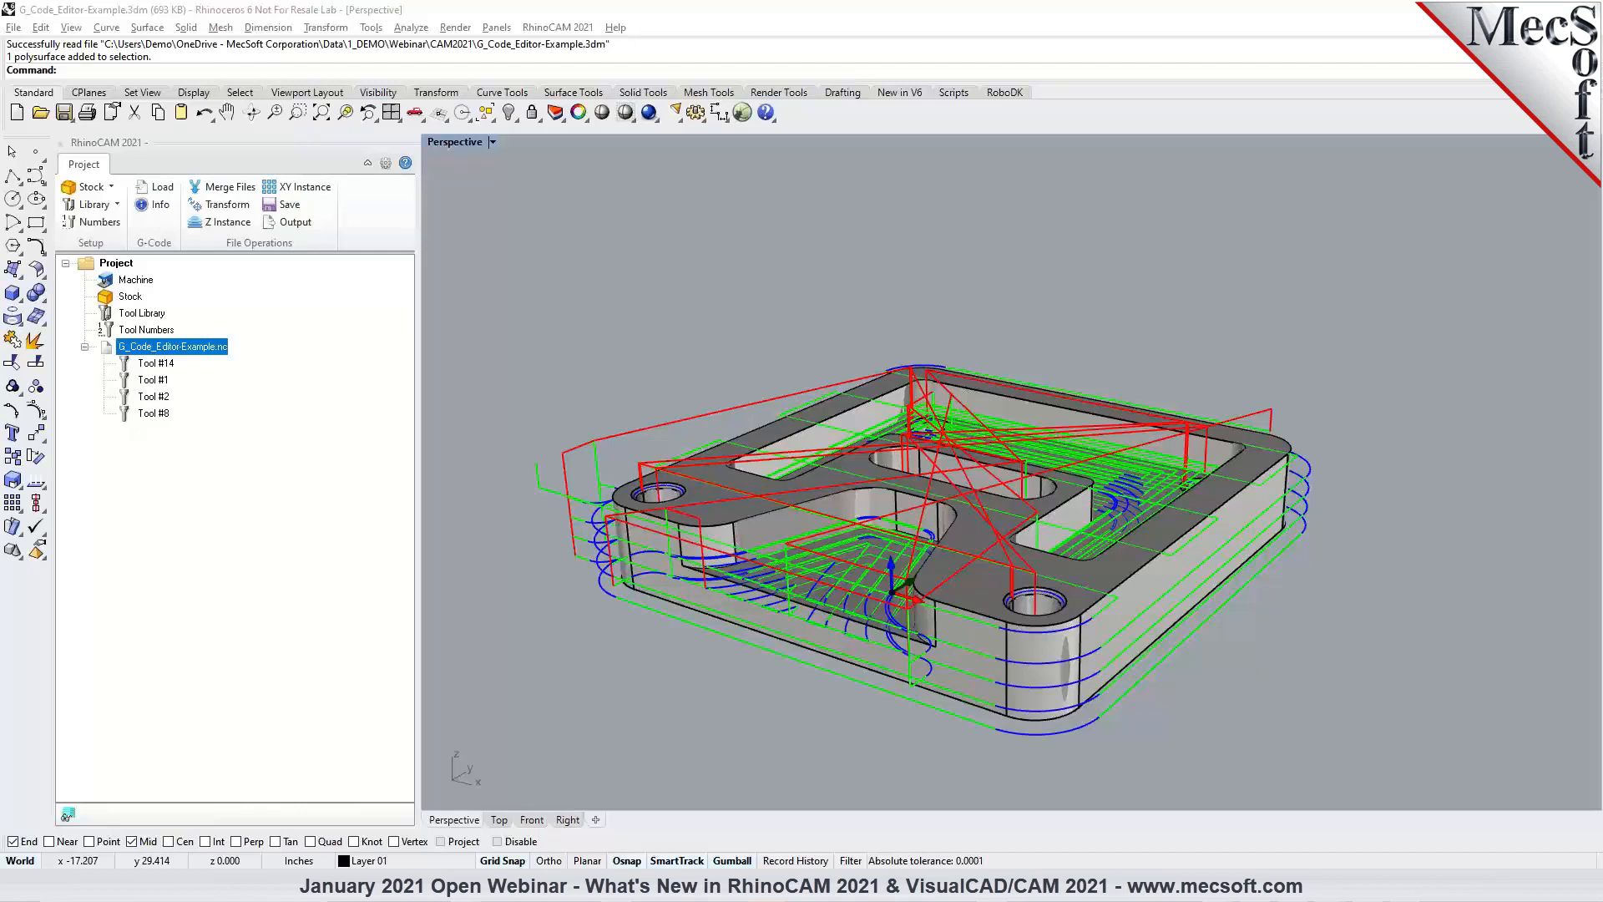
double_click(108, 353)
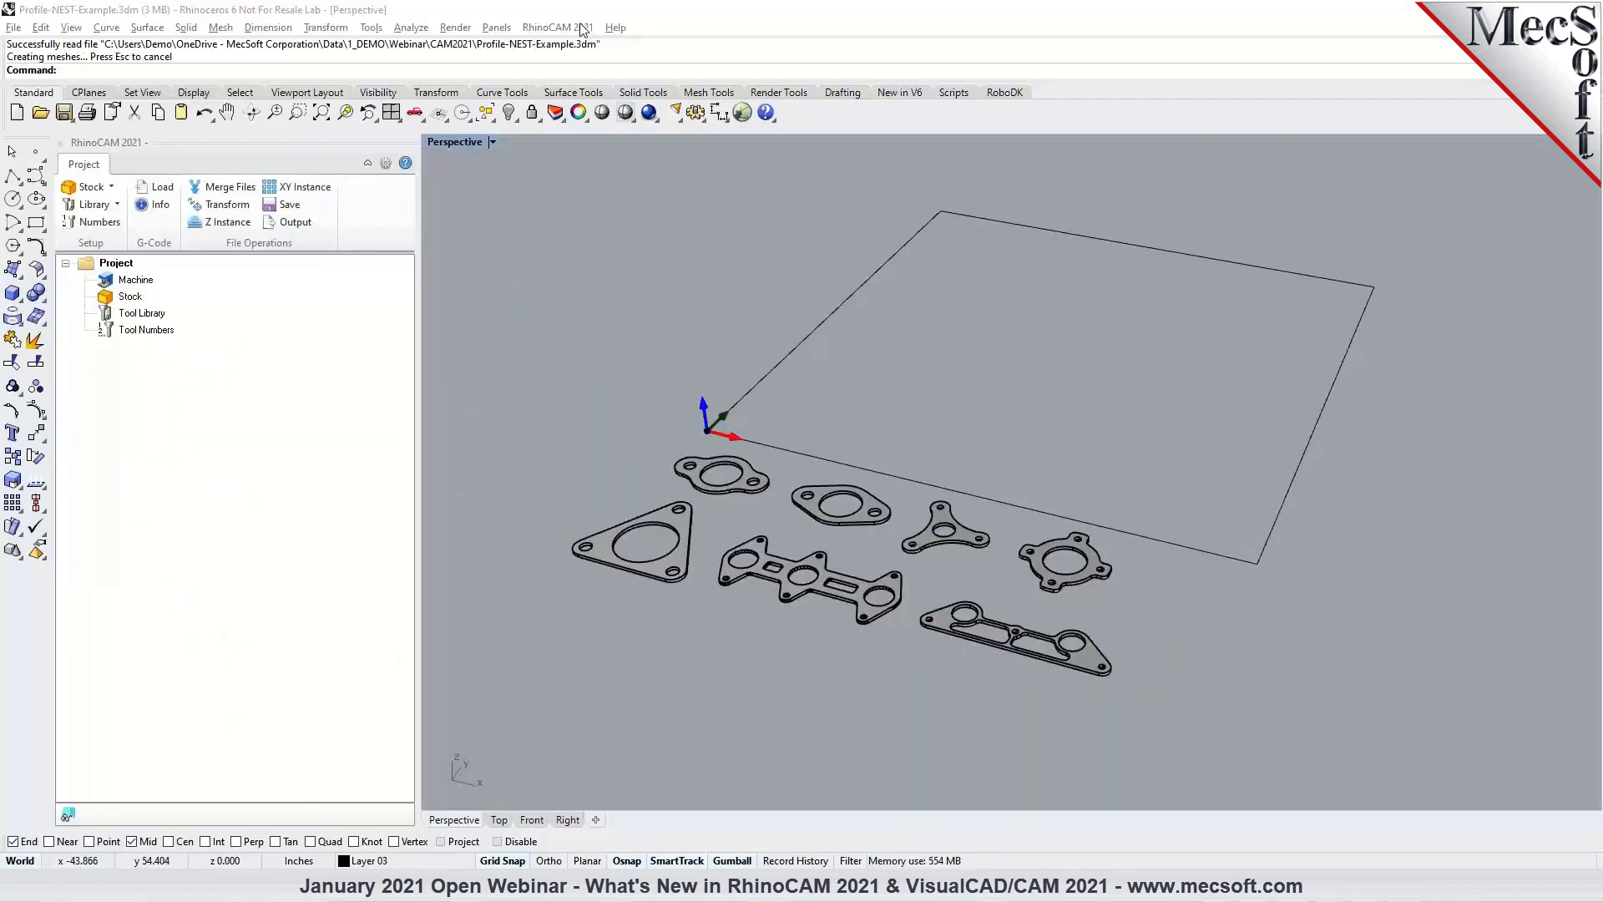
Switch Profile-NEST-Example.3dm to the Profile-NEST module and enlarge the Machining Browser to show more operations and nested sheets.
left_click(582, 29)
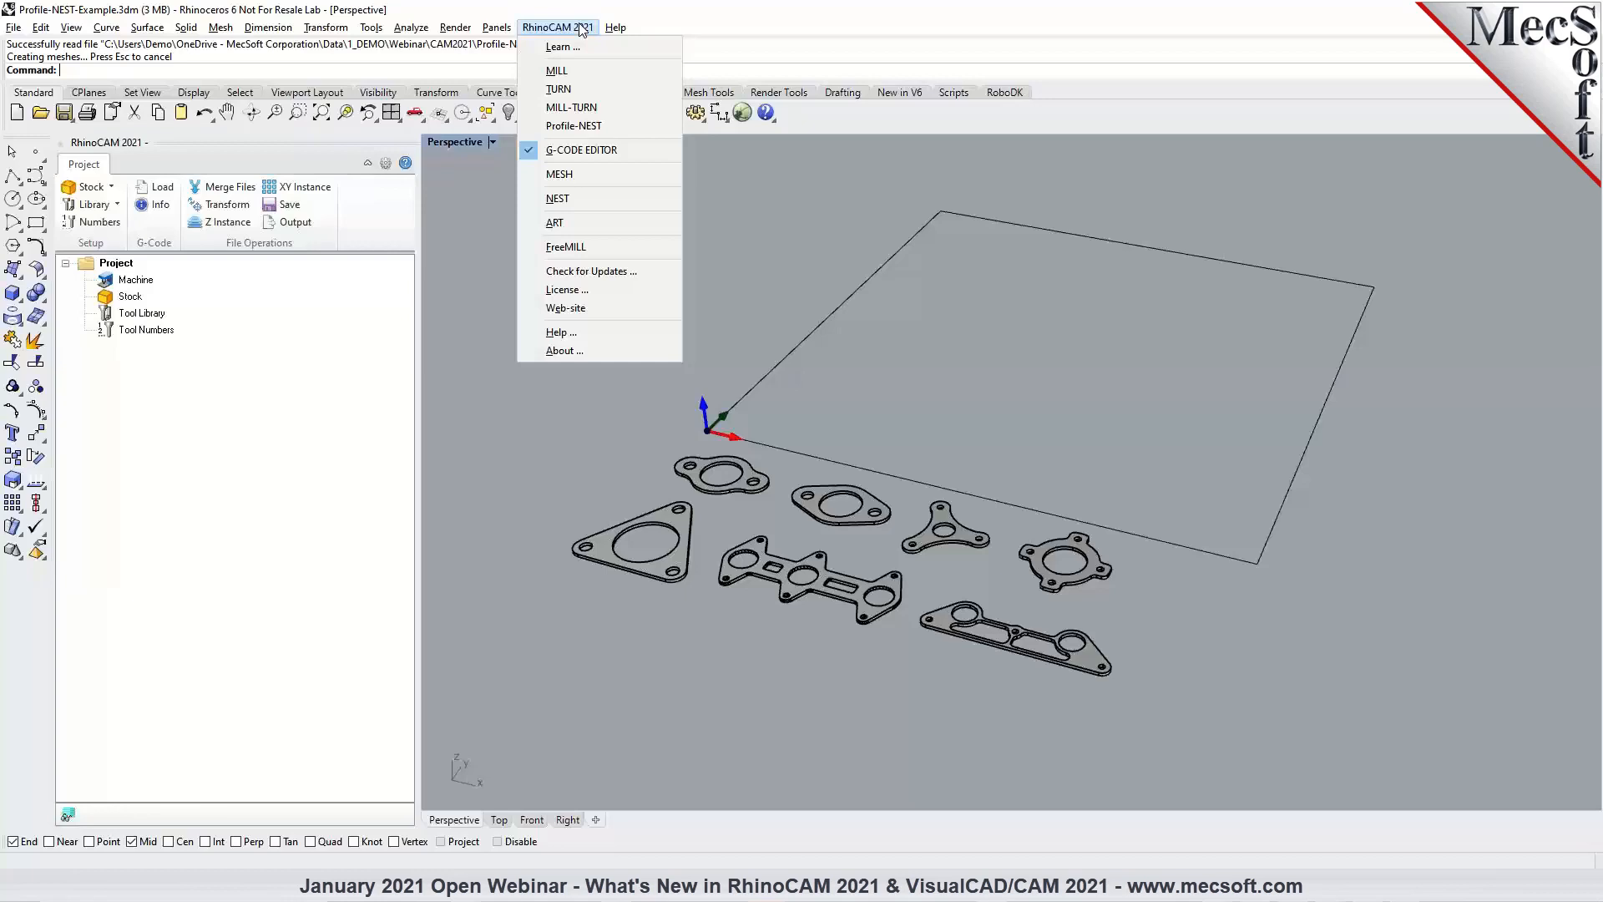
left_click(583, 128)
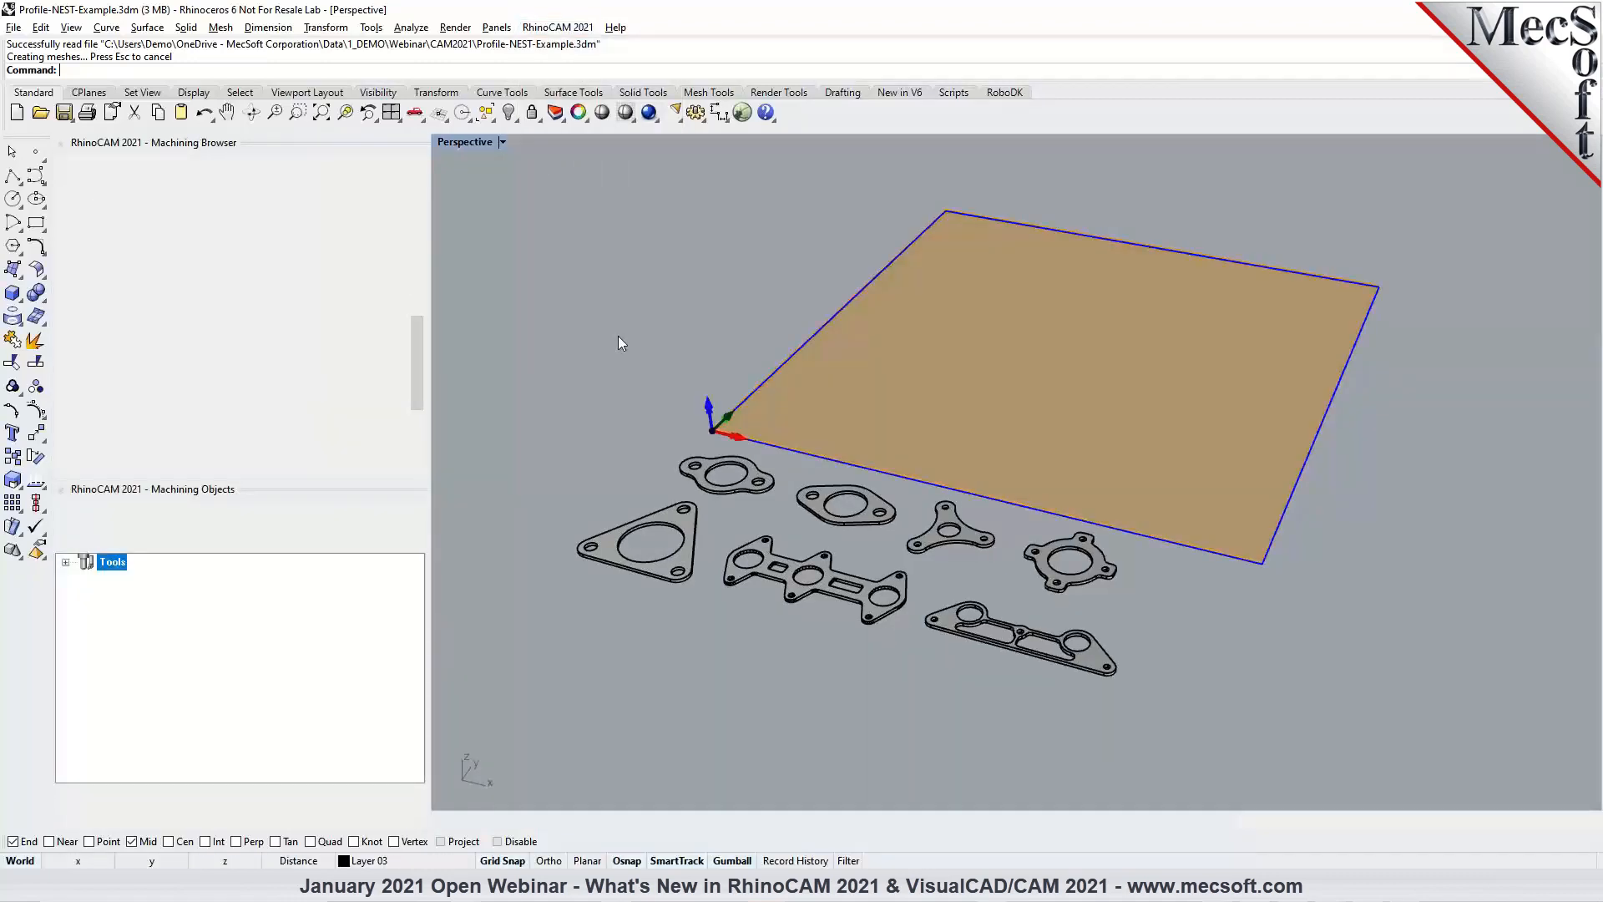
left_click_drag(351, 468, 419, 555)
left_click_drag(333, 149, 283, 764)
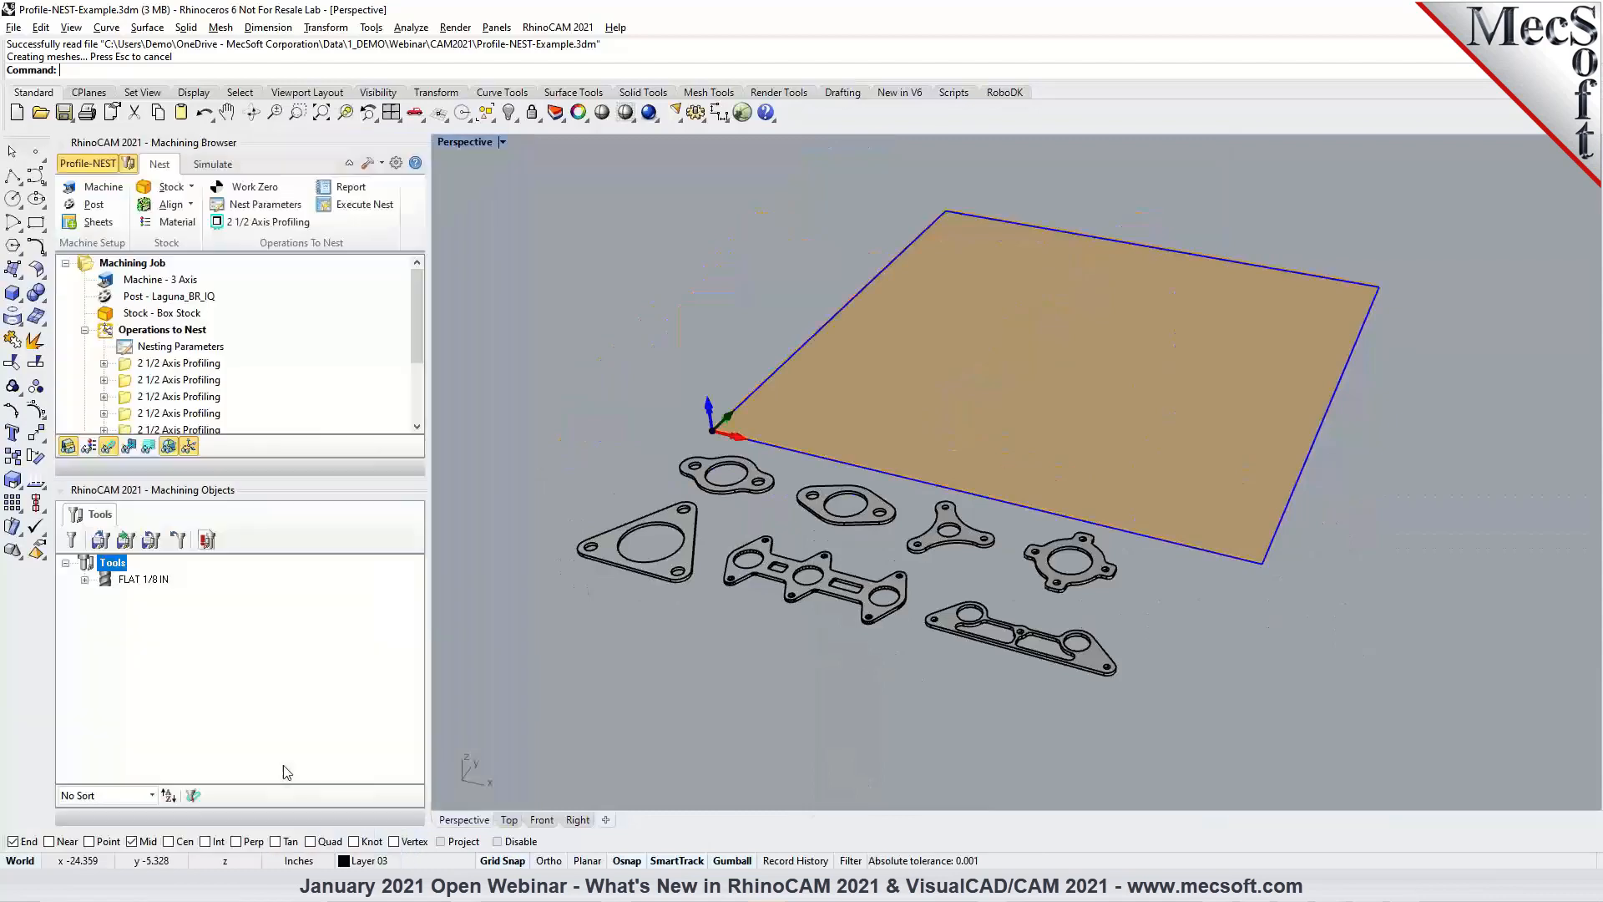
left_click_drag(304, 479, 311, 555)
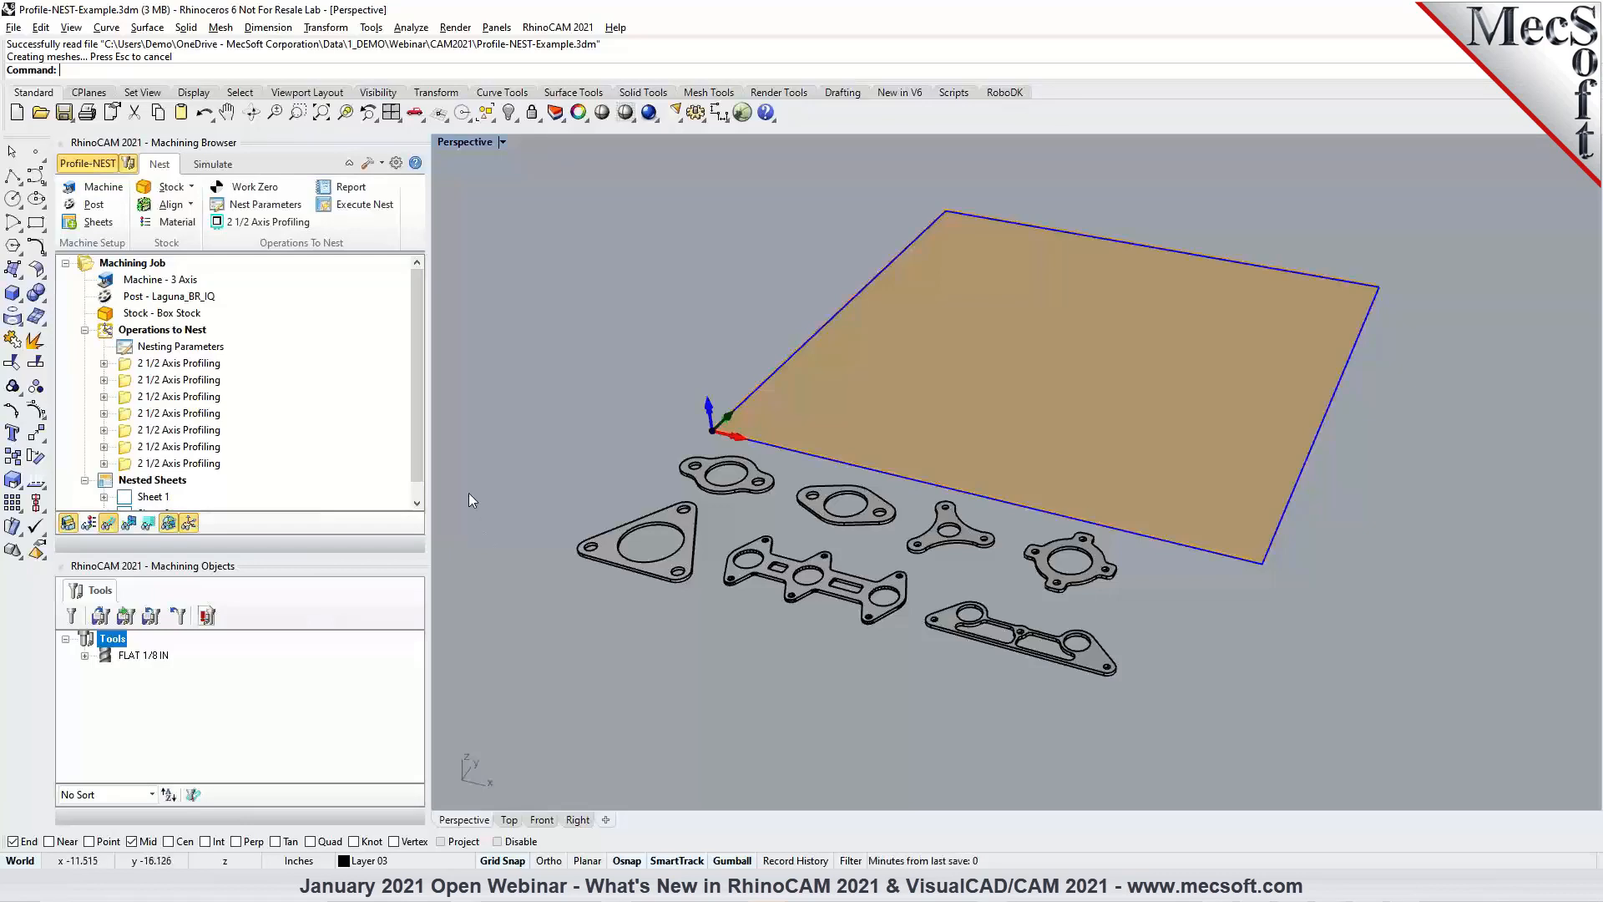
Rename Sheet 1 in the sheet selection as Sheet 4x4 and accept the change.
left_click(79, 223)
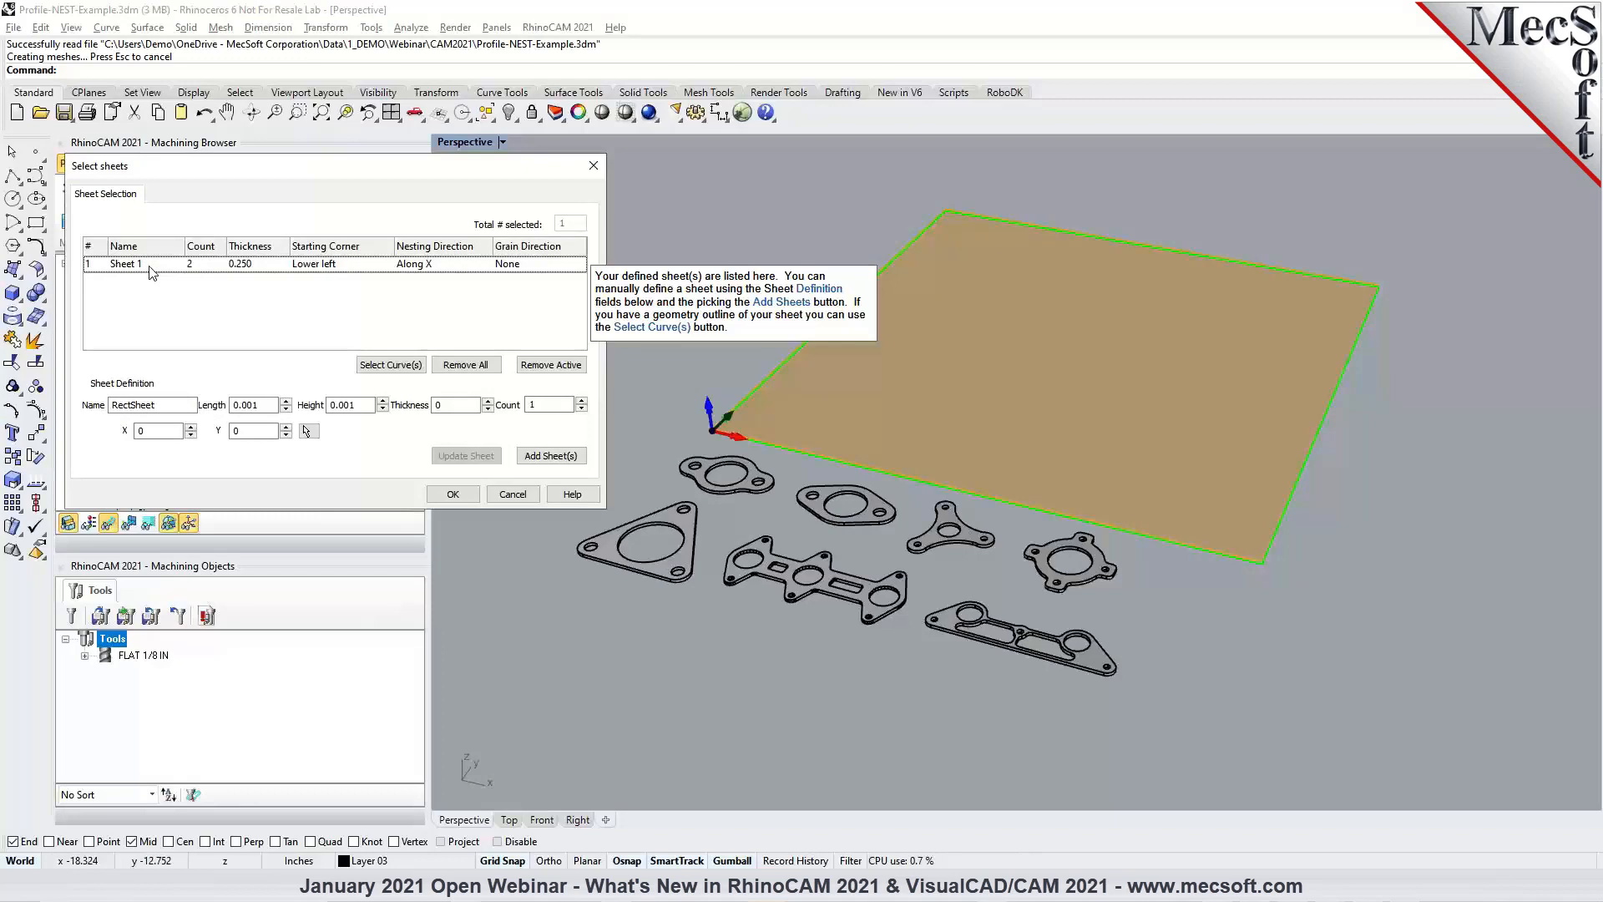
double_click(150, 266)
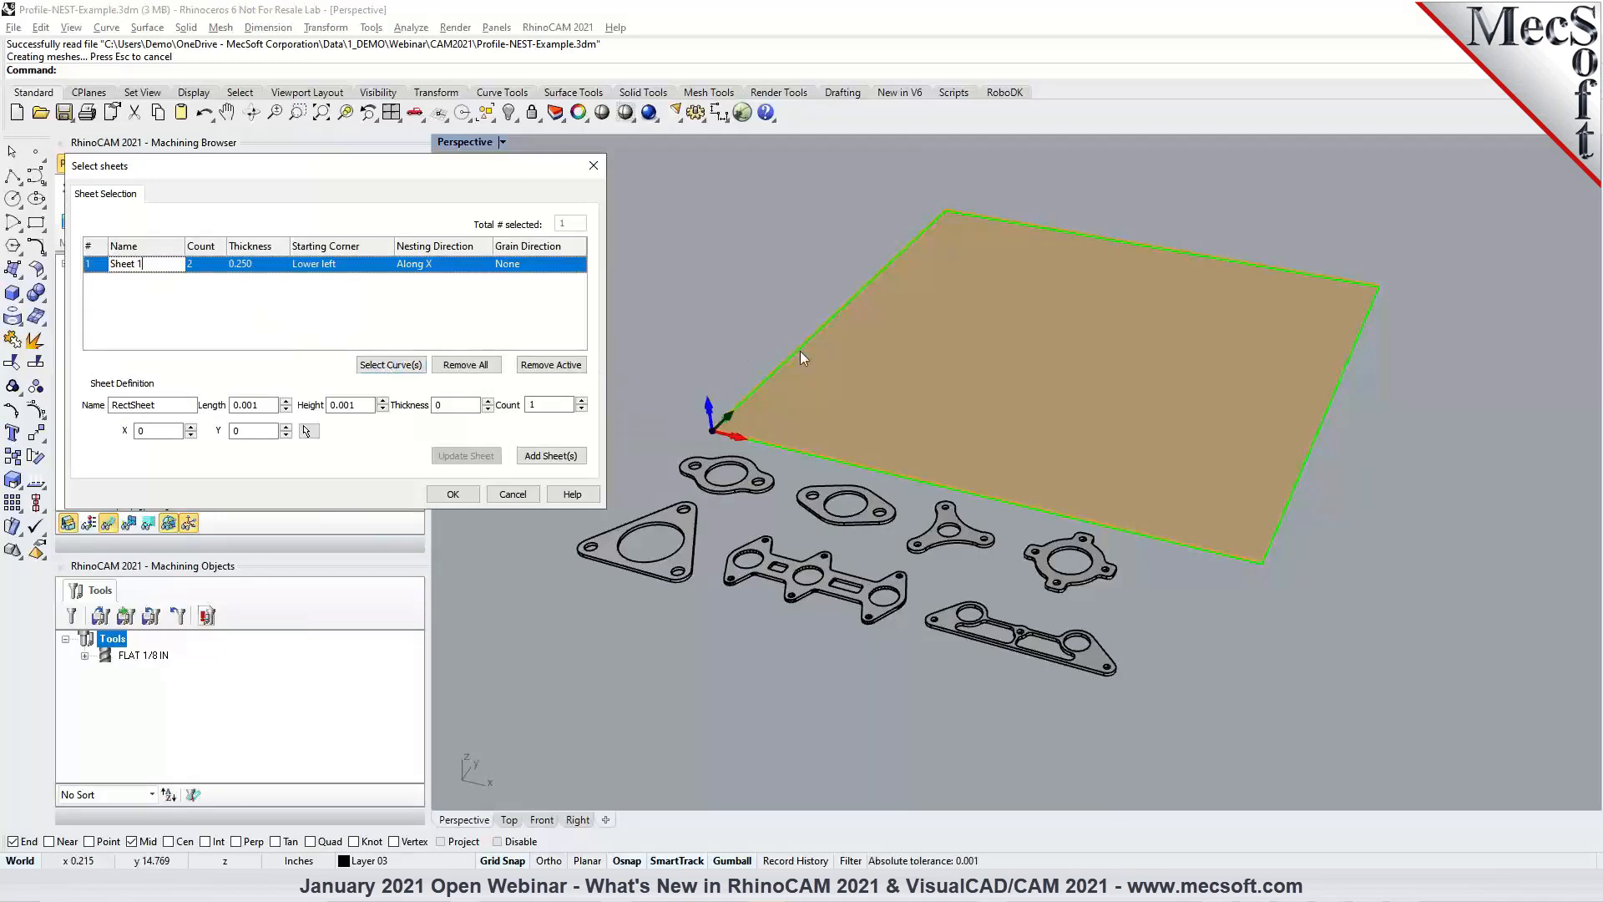
left_click(319, 328)
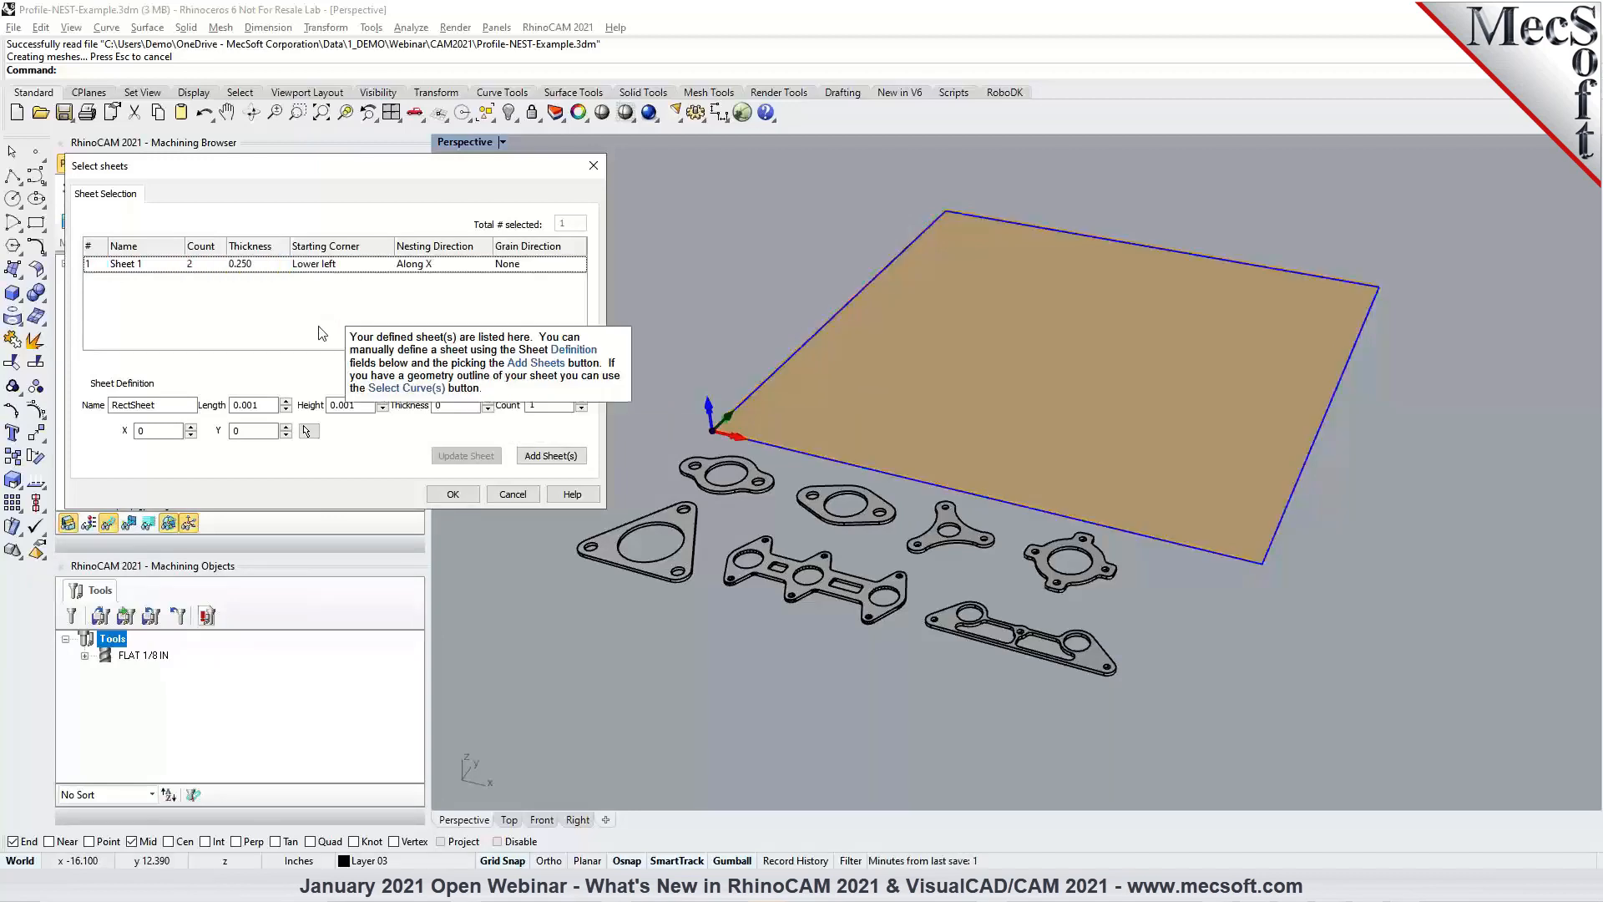
double_click(144, 265)
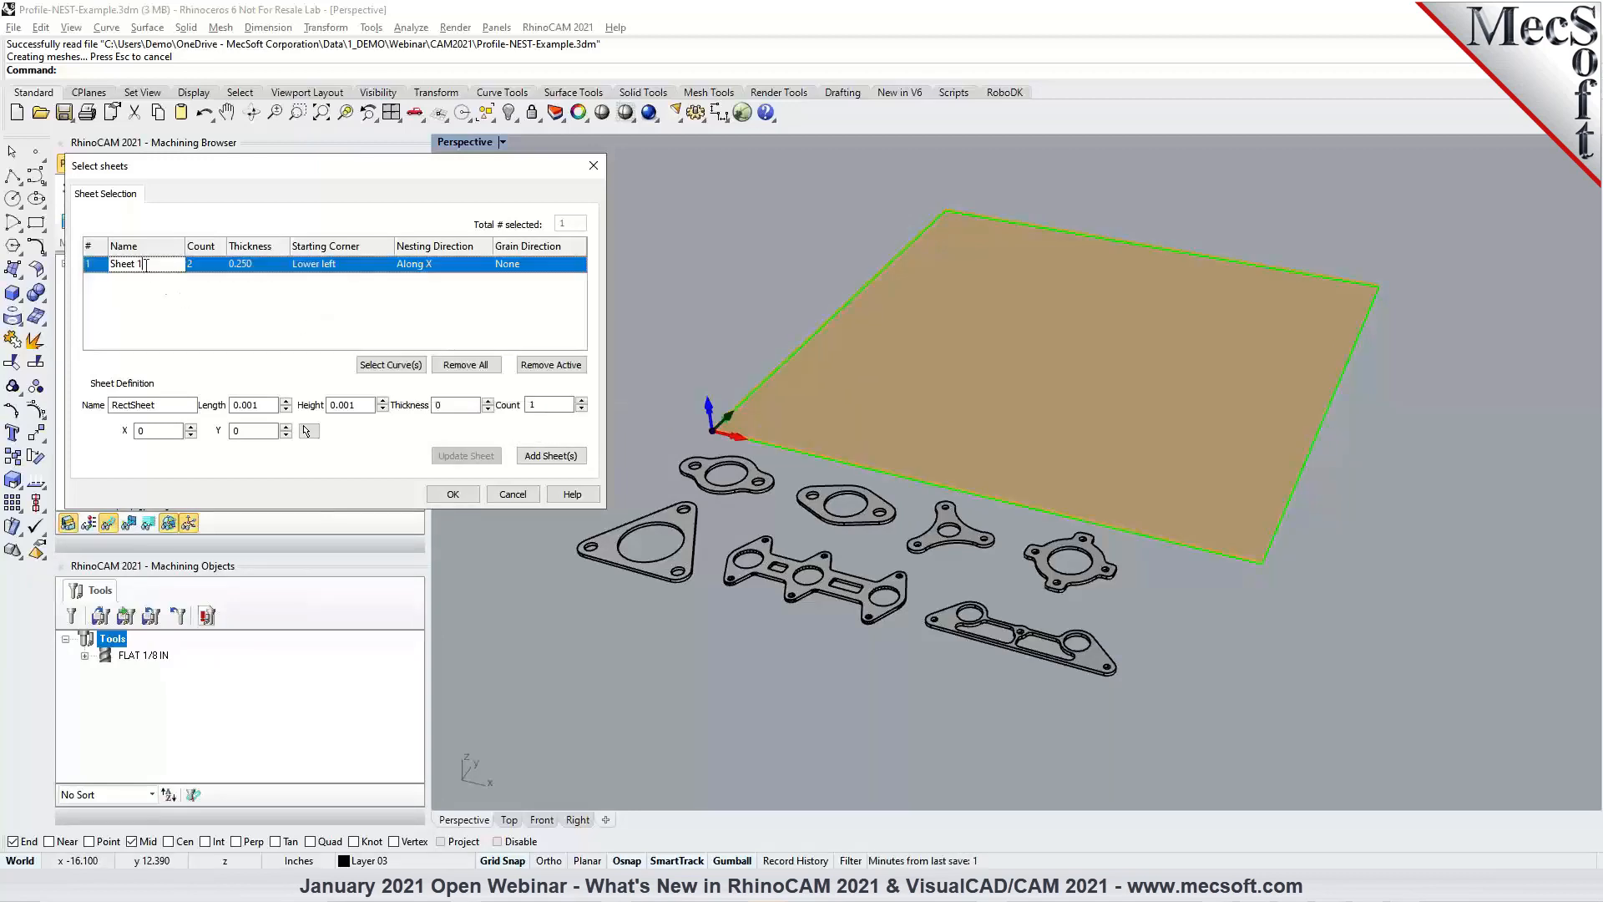
type("3")
key("BackSpace")
type("4x4")
left_click(145, 302)
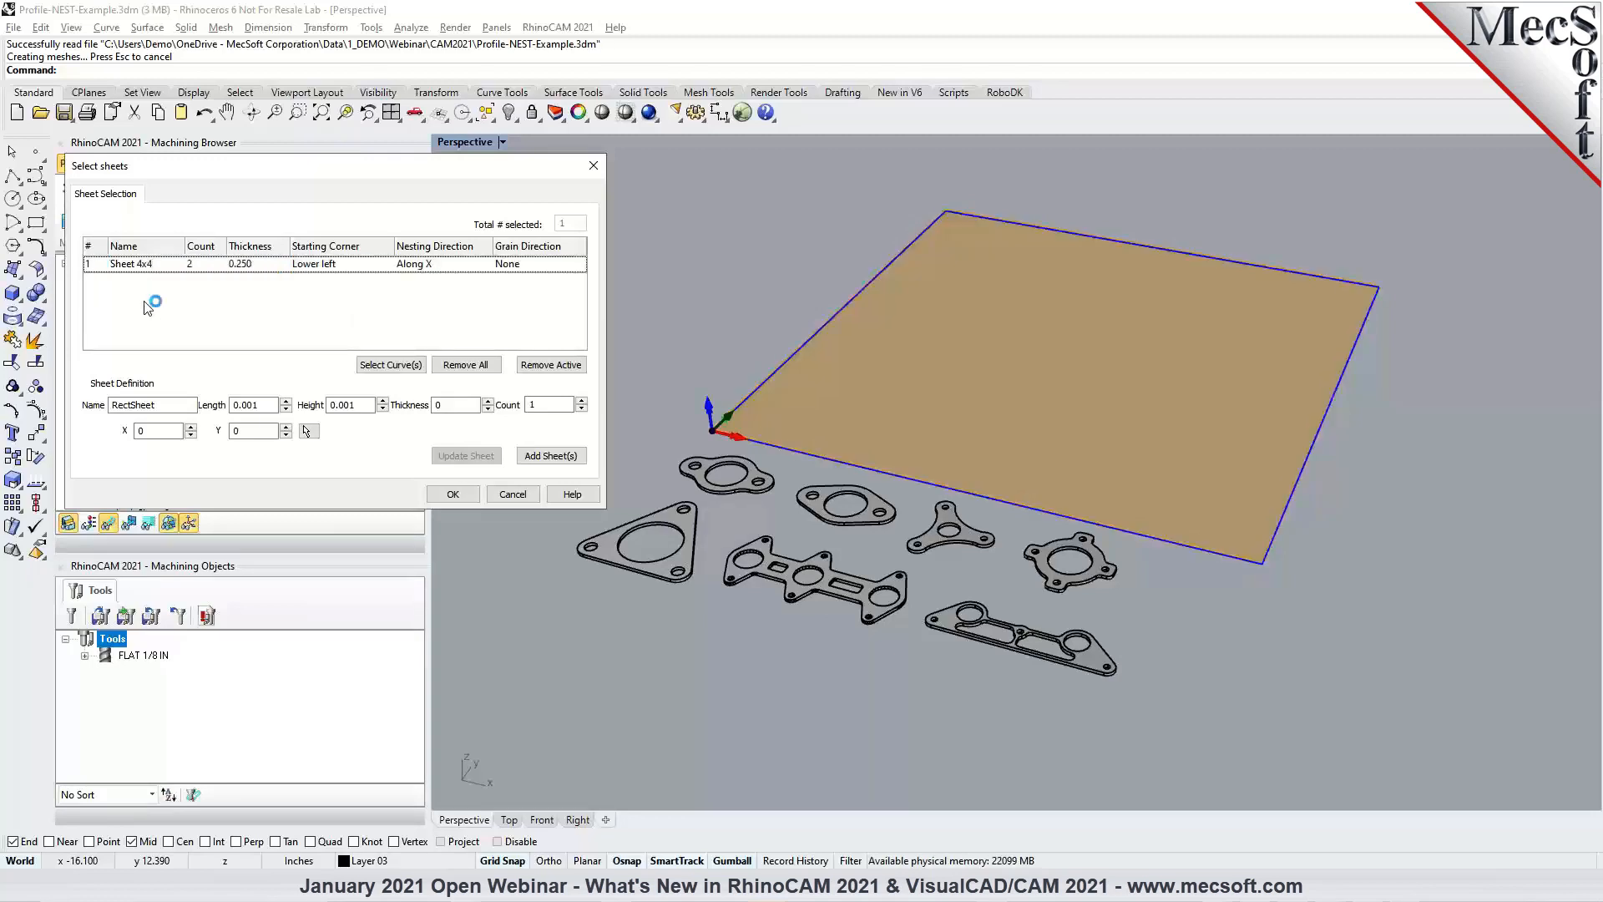
left_click(467, 495)
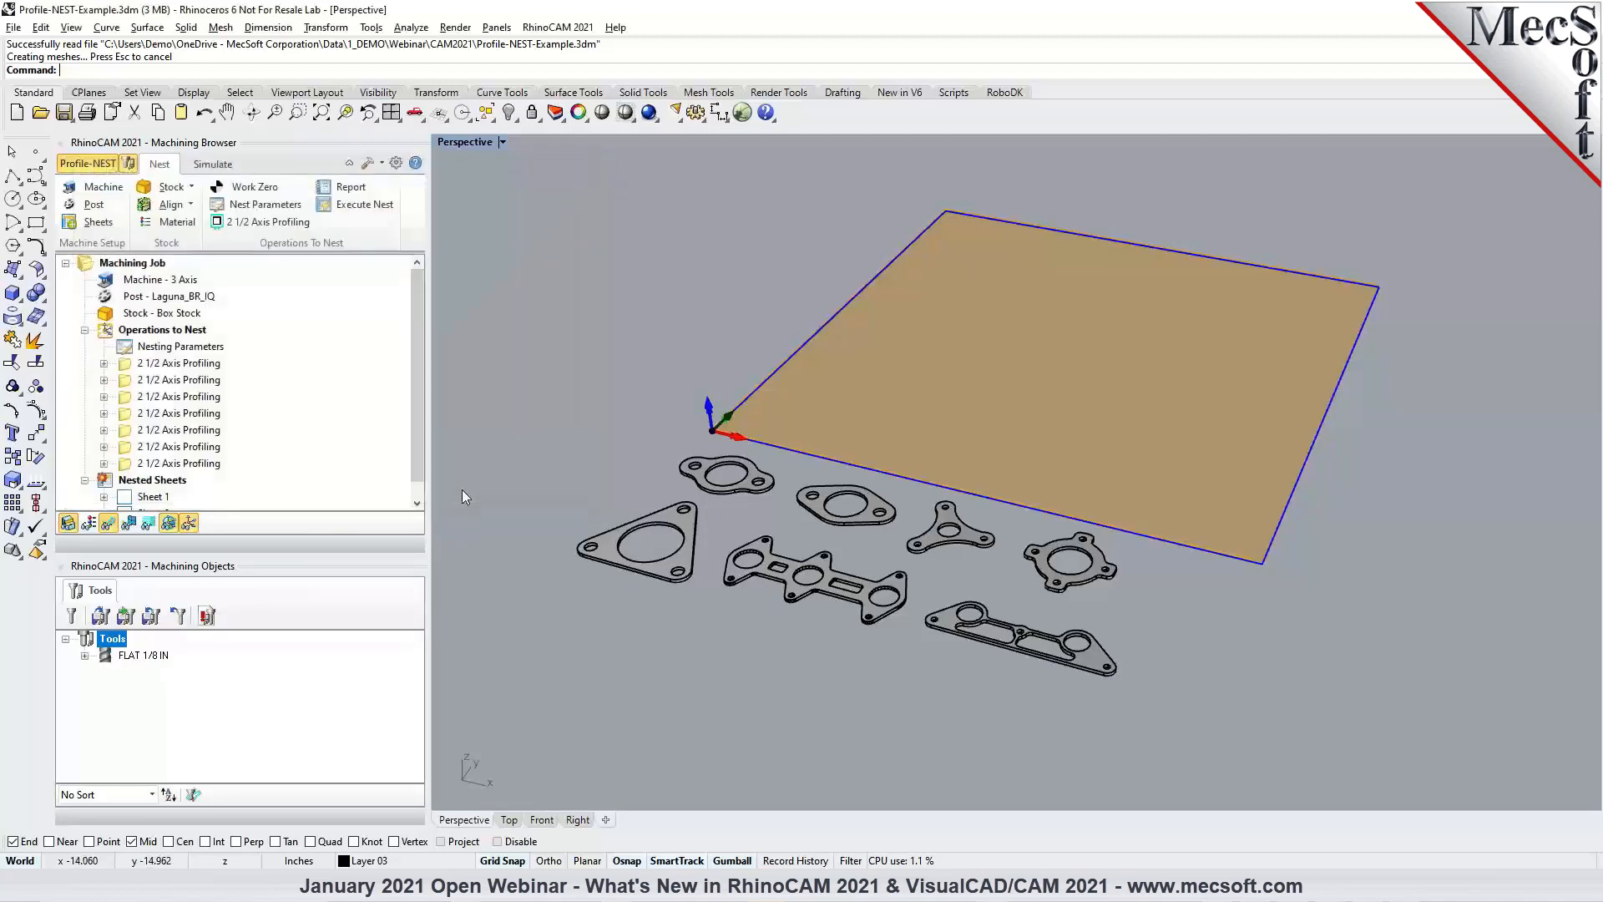
Regenerate the nested sheets and display the toolpaths of Sheet 1 and Sheet 2.
left_click(122, 482)
right_click(119, 478)
left_click(129, 490)
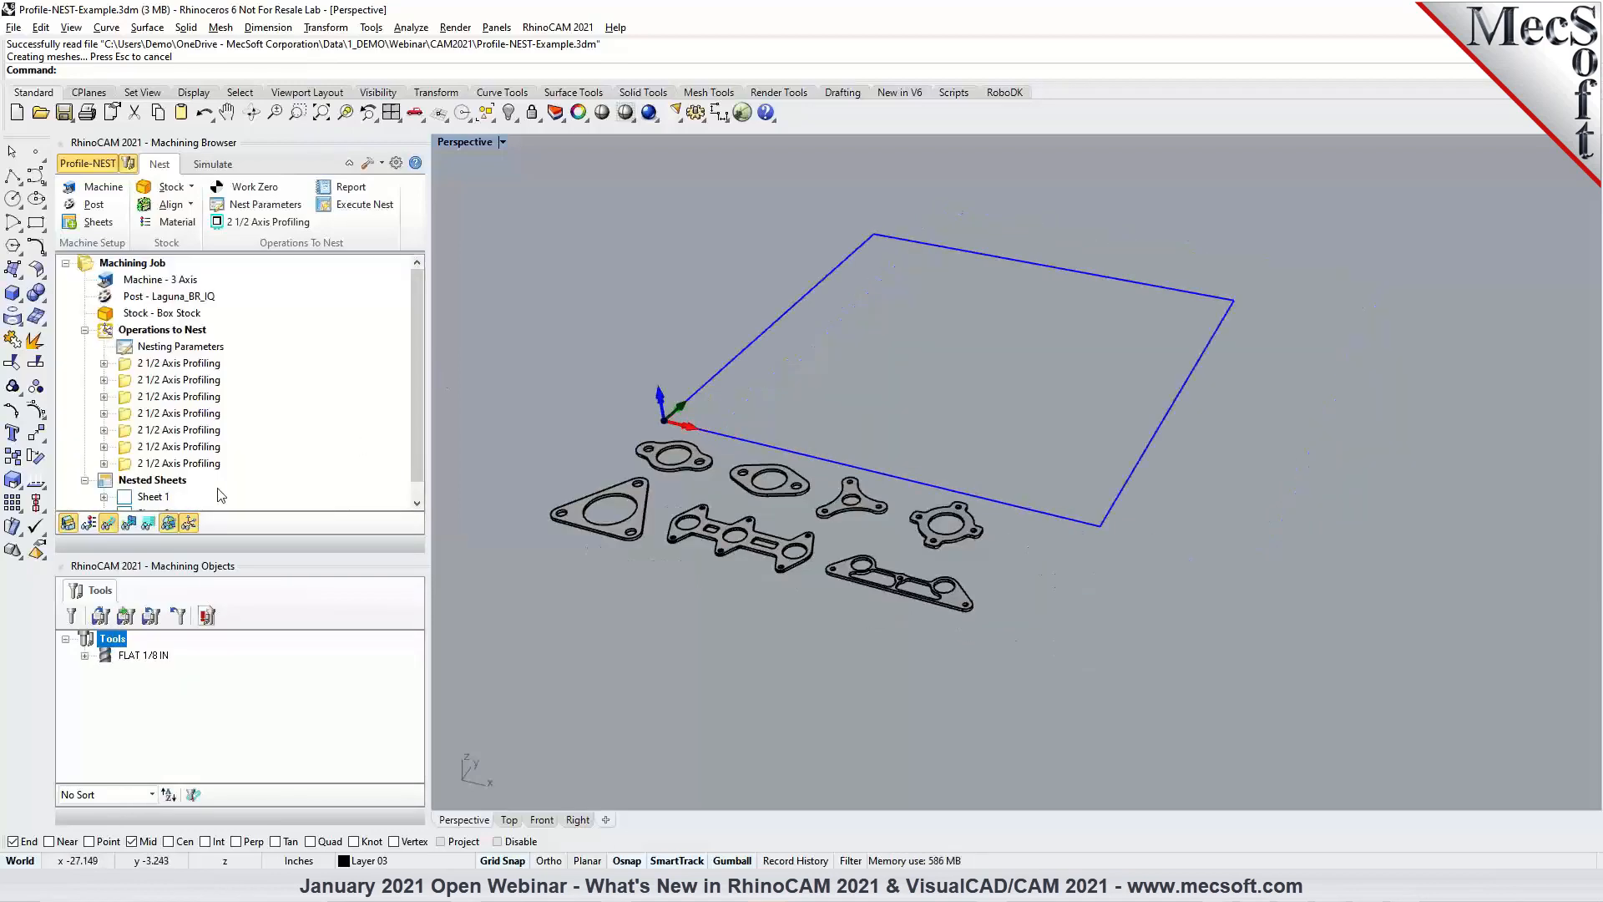
left_click(158, 482)
left_click(161, 499)
left_click(152, 483)
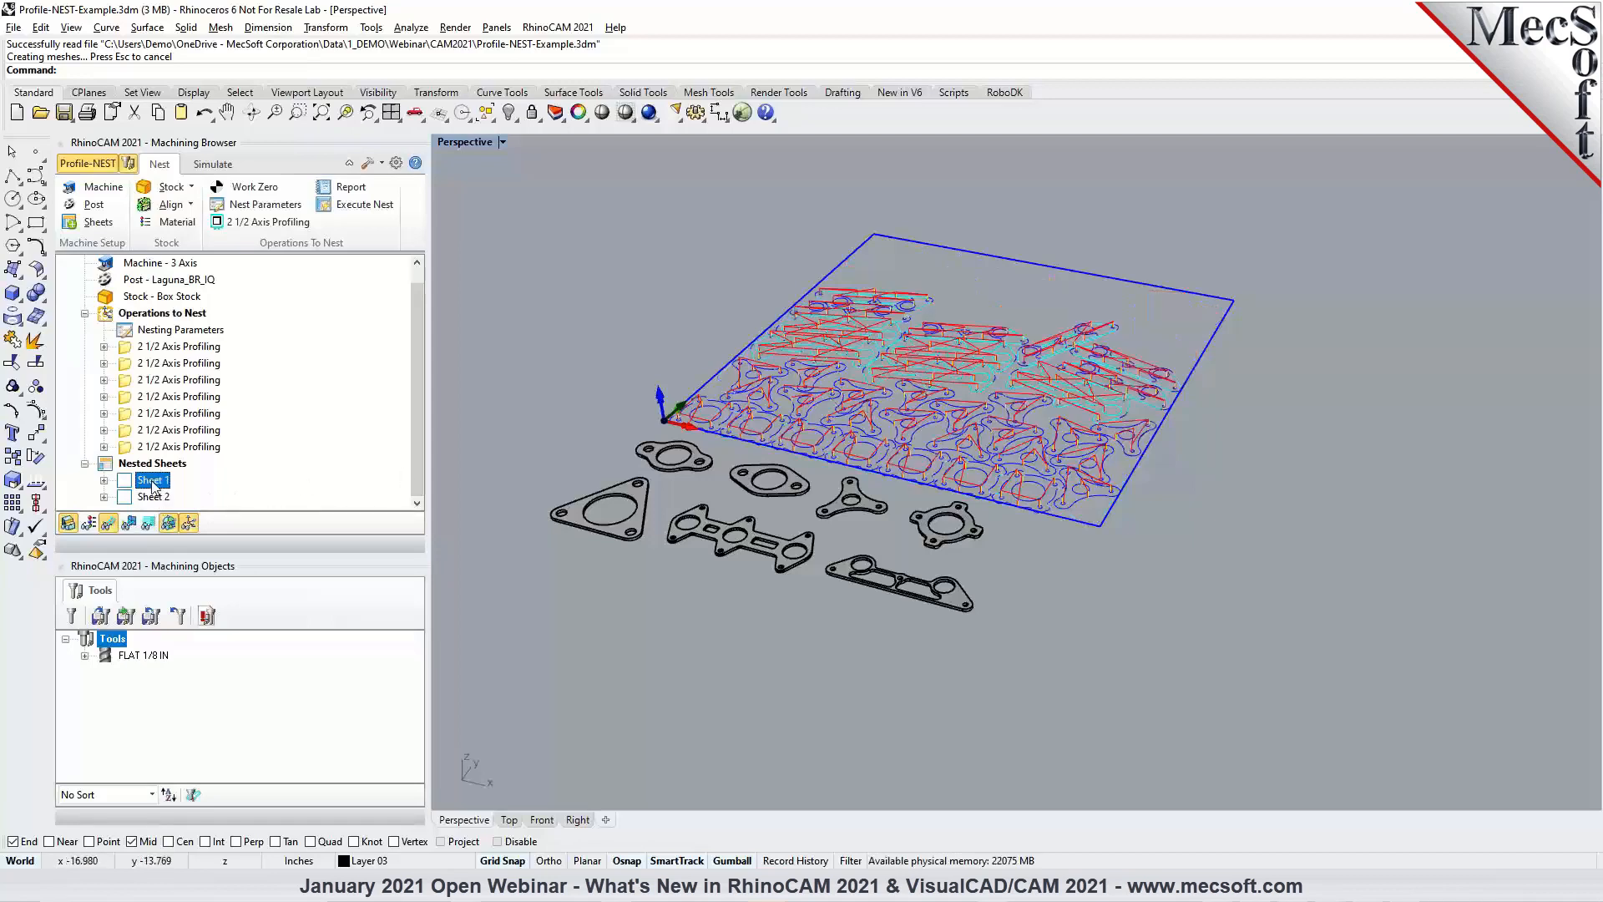
left_click(155, 499)
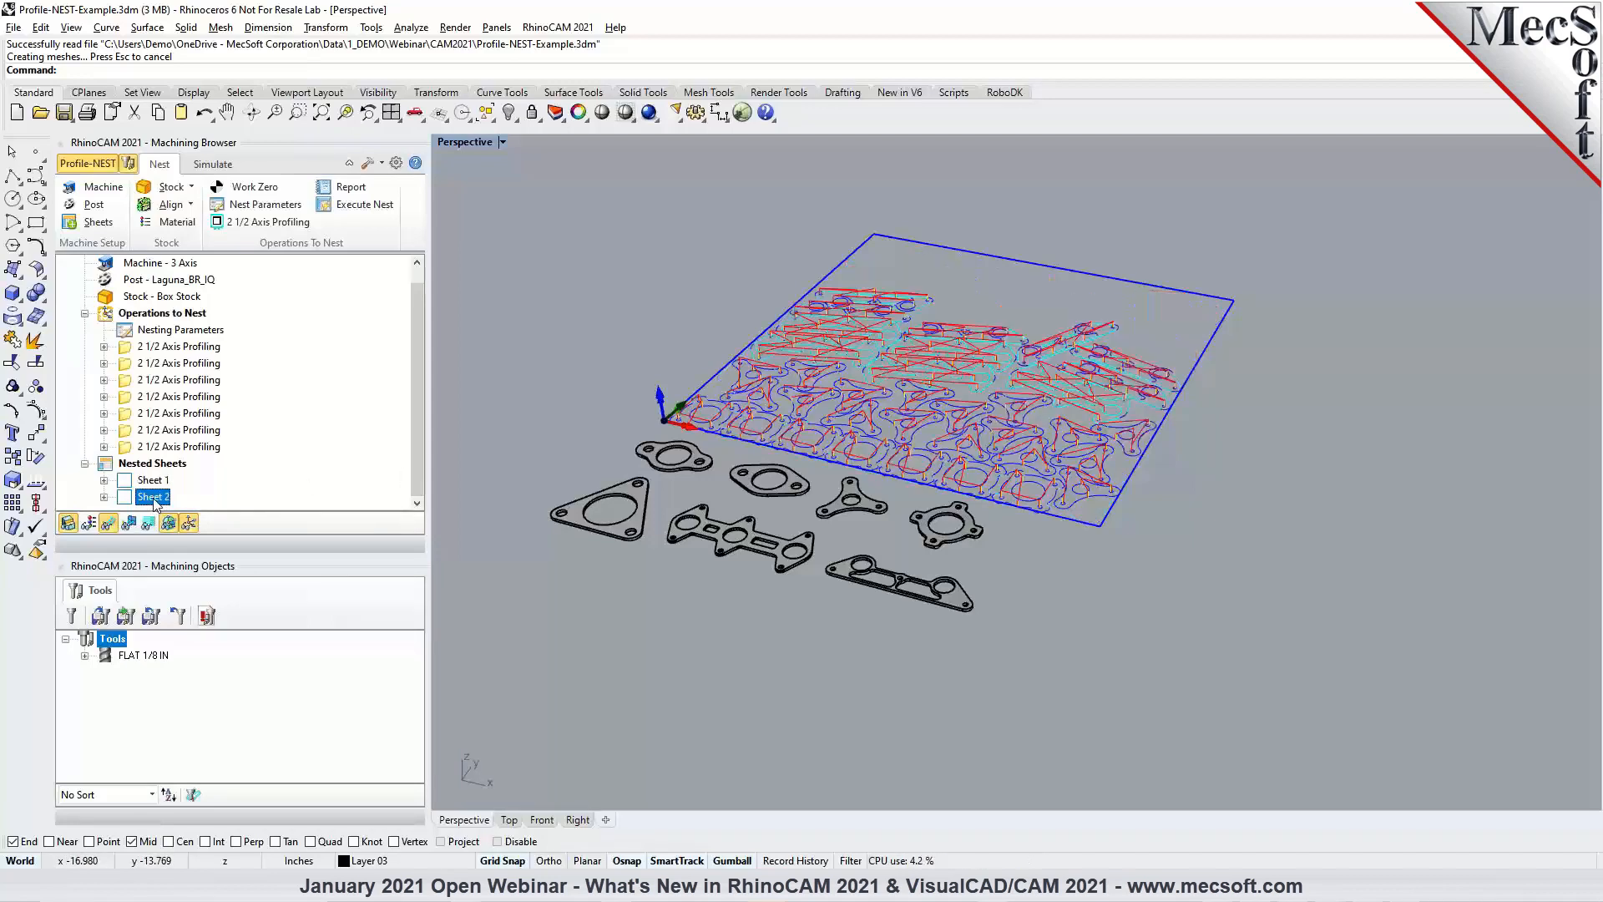
Add a rectangular sheet named RectSheet with length 48, height 48, thickness 0.25 and count 1 to the sheet selection.
left_click(98, 222)
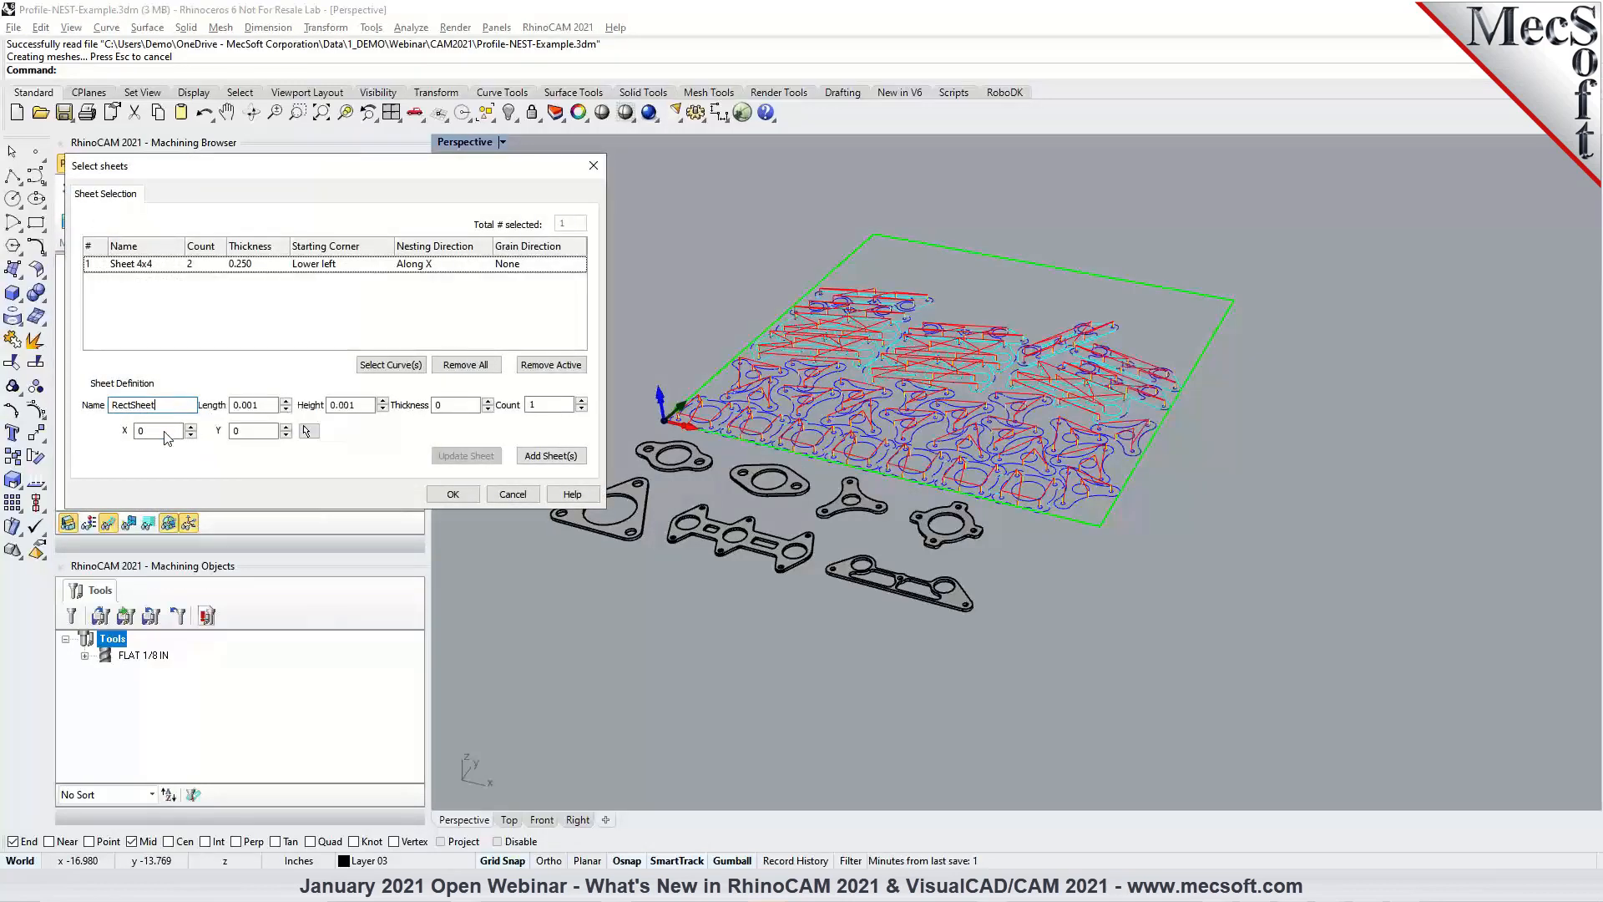
left_click(250, 405)
type("48")
key("Tab")
type("48")
key("Tab")
left_click(466, 403)
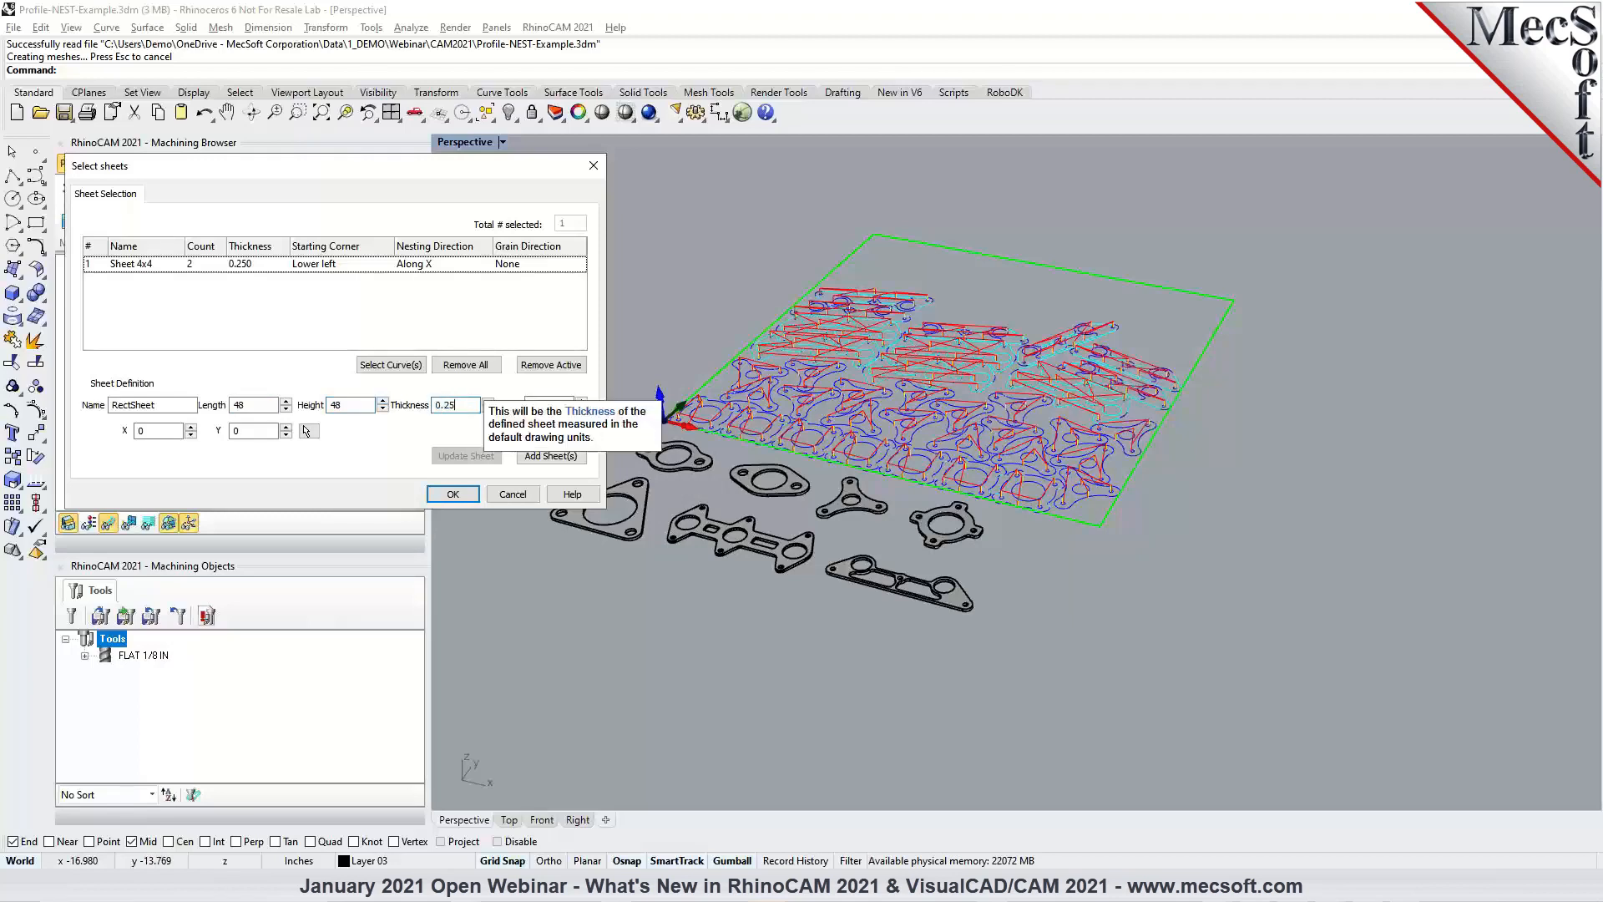
left_click(549, 458)
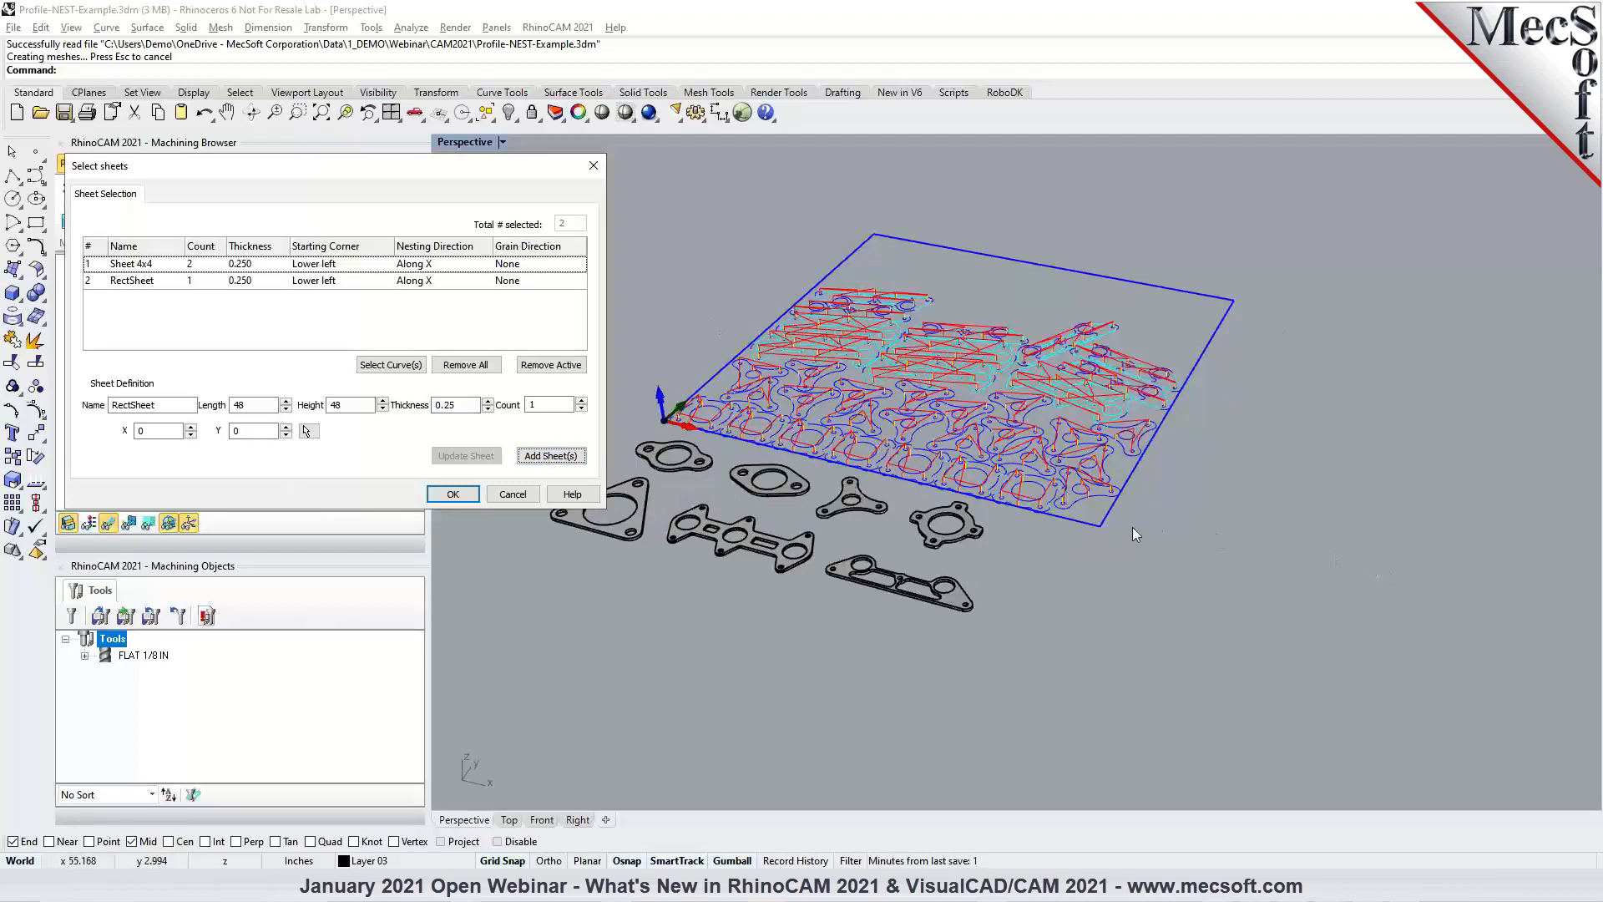
Set the X position of RectSheet to 50 and update the sheet so it sits beside Sheet 4x4.
double_click(159, 430)
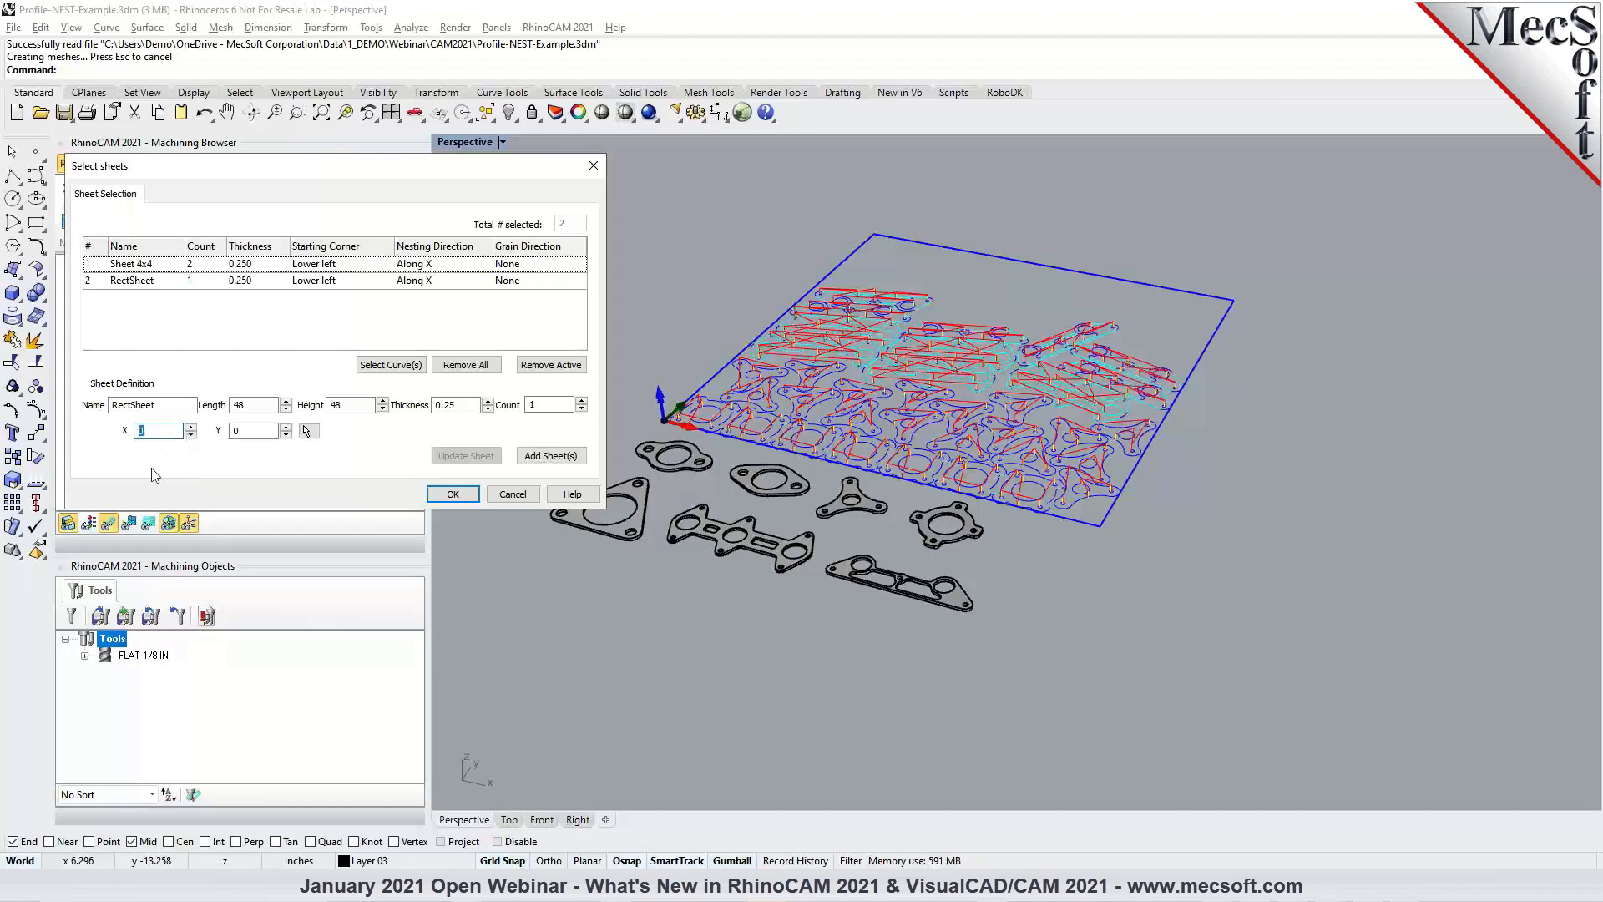
type("50")
left_click(92, 280)
double_click(159, 431)
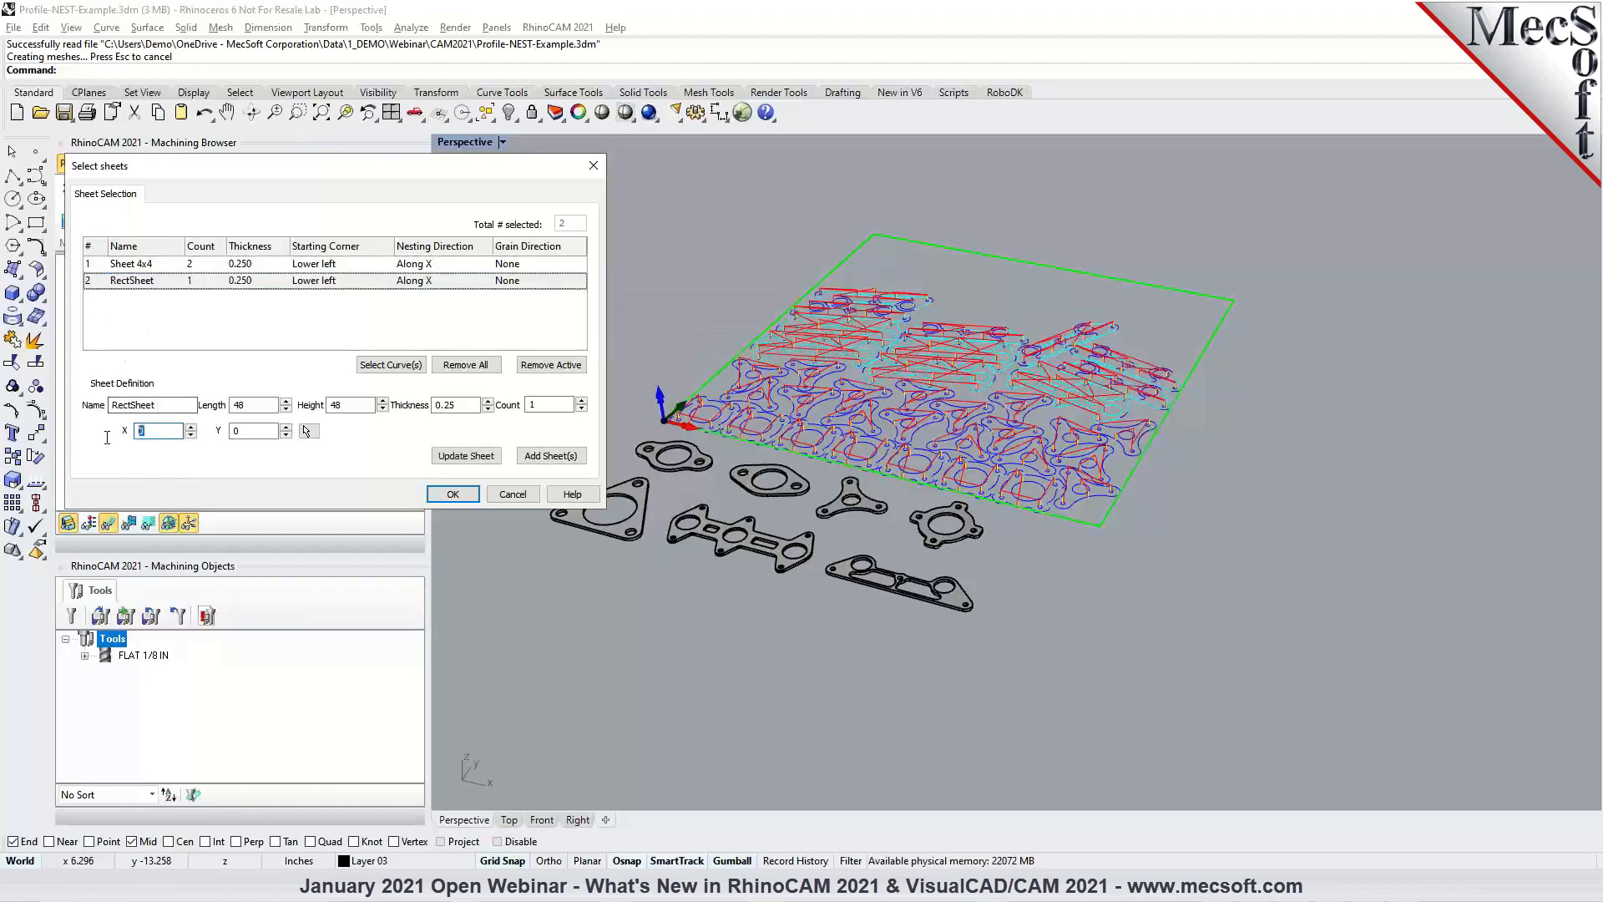
type("50")
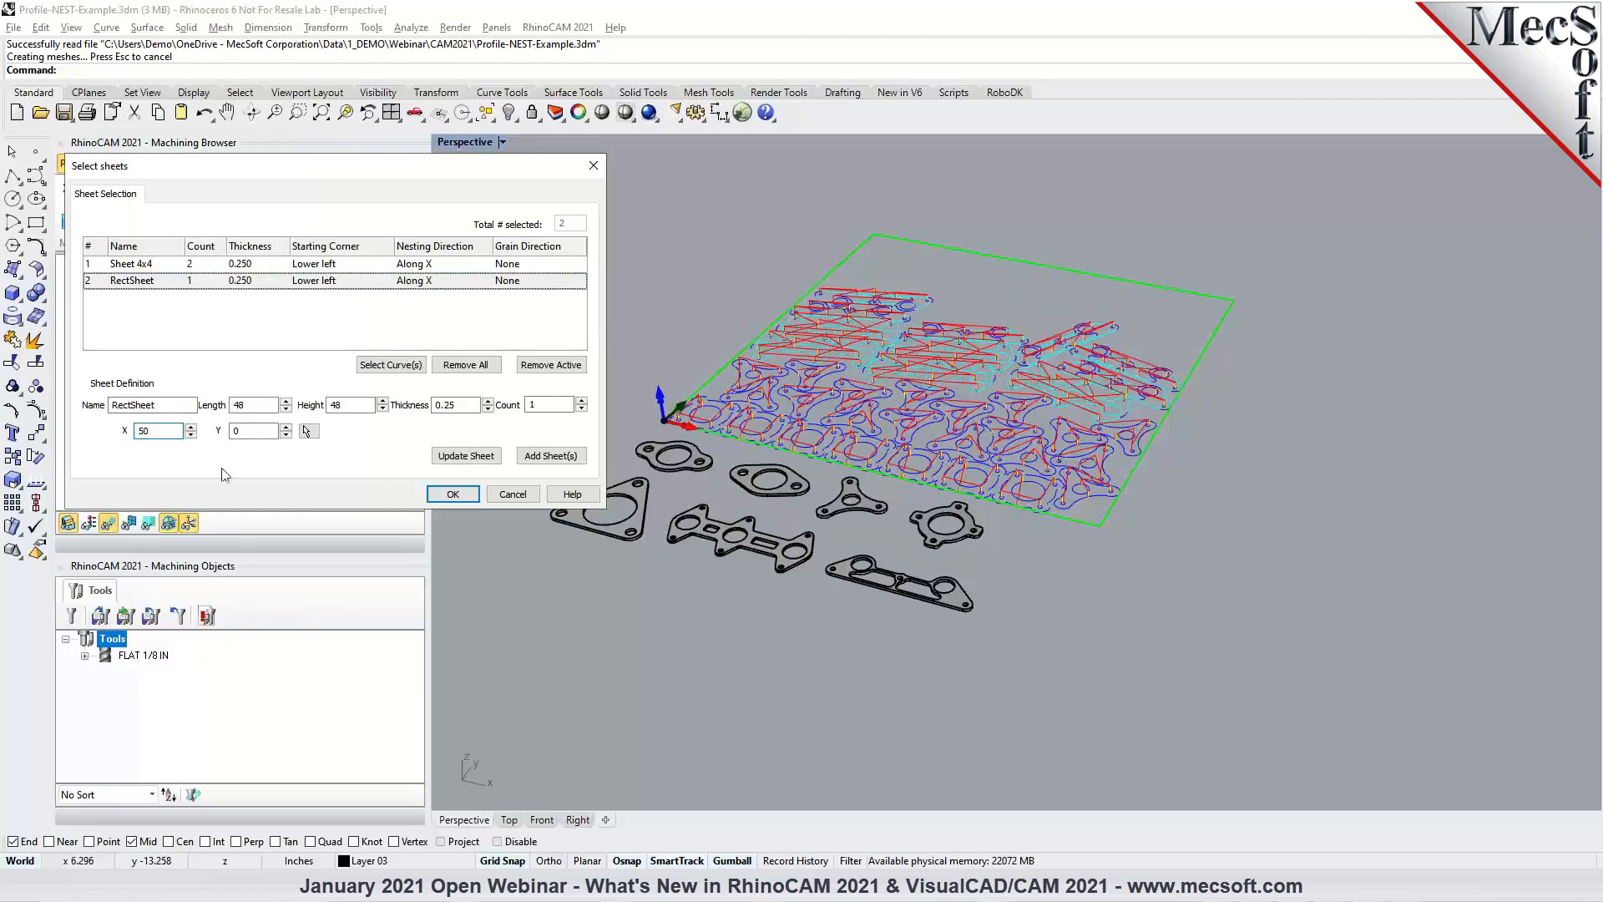
left_click(489, 460)
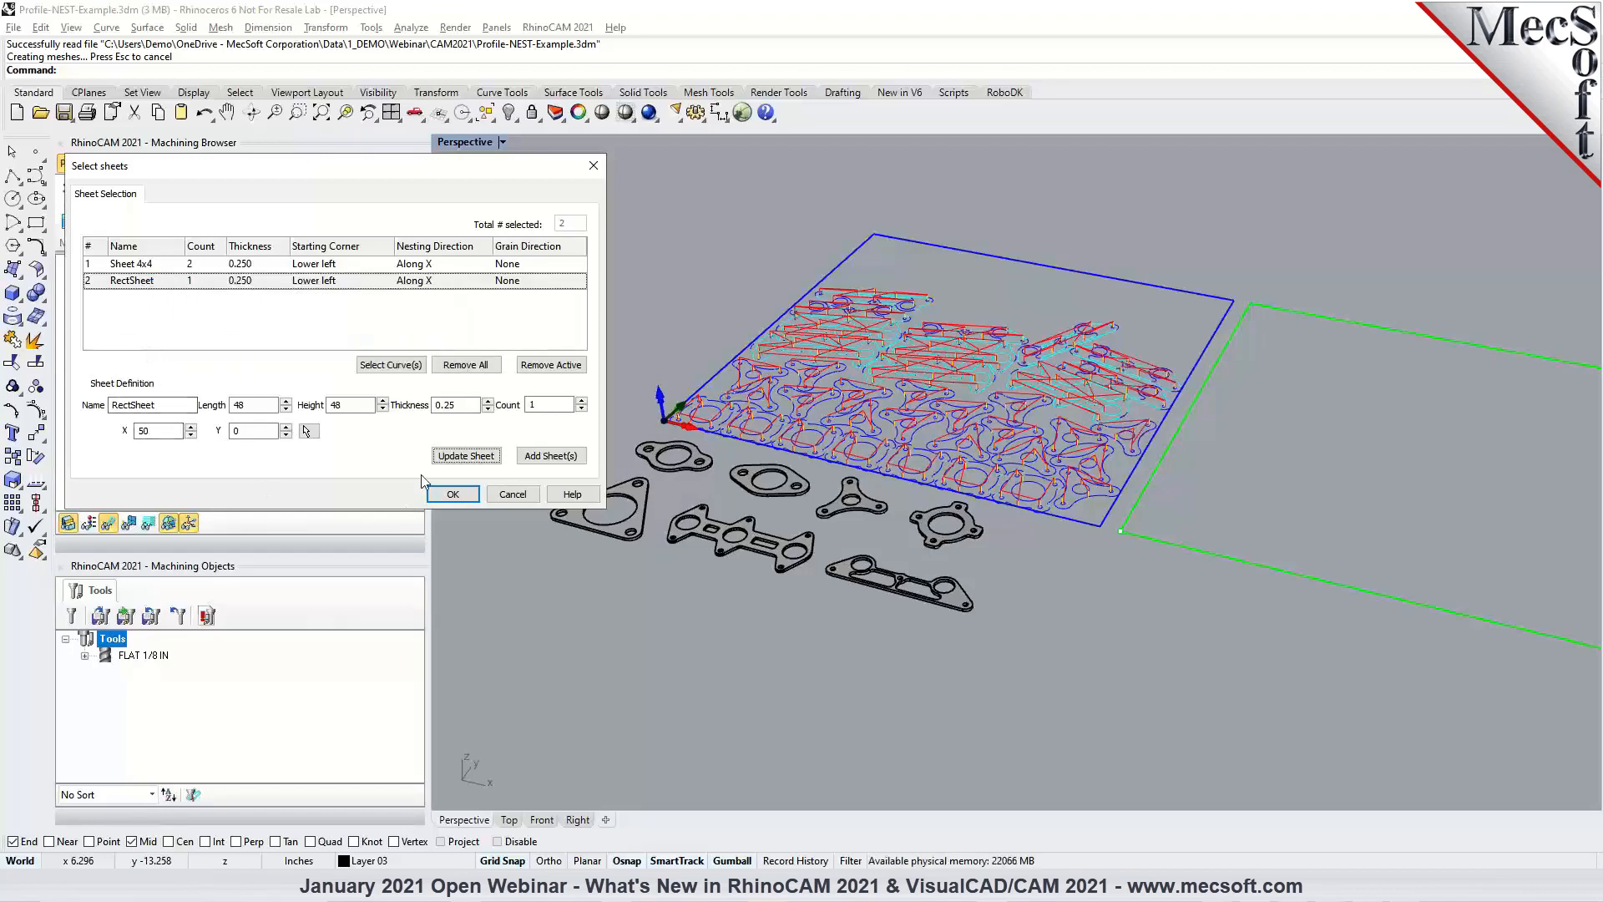
Set the count of Sheet 4x4 to 1 in the sheet selection and accept the change.
double_click(192, 266)
type("1")
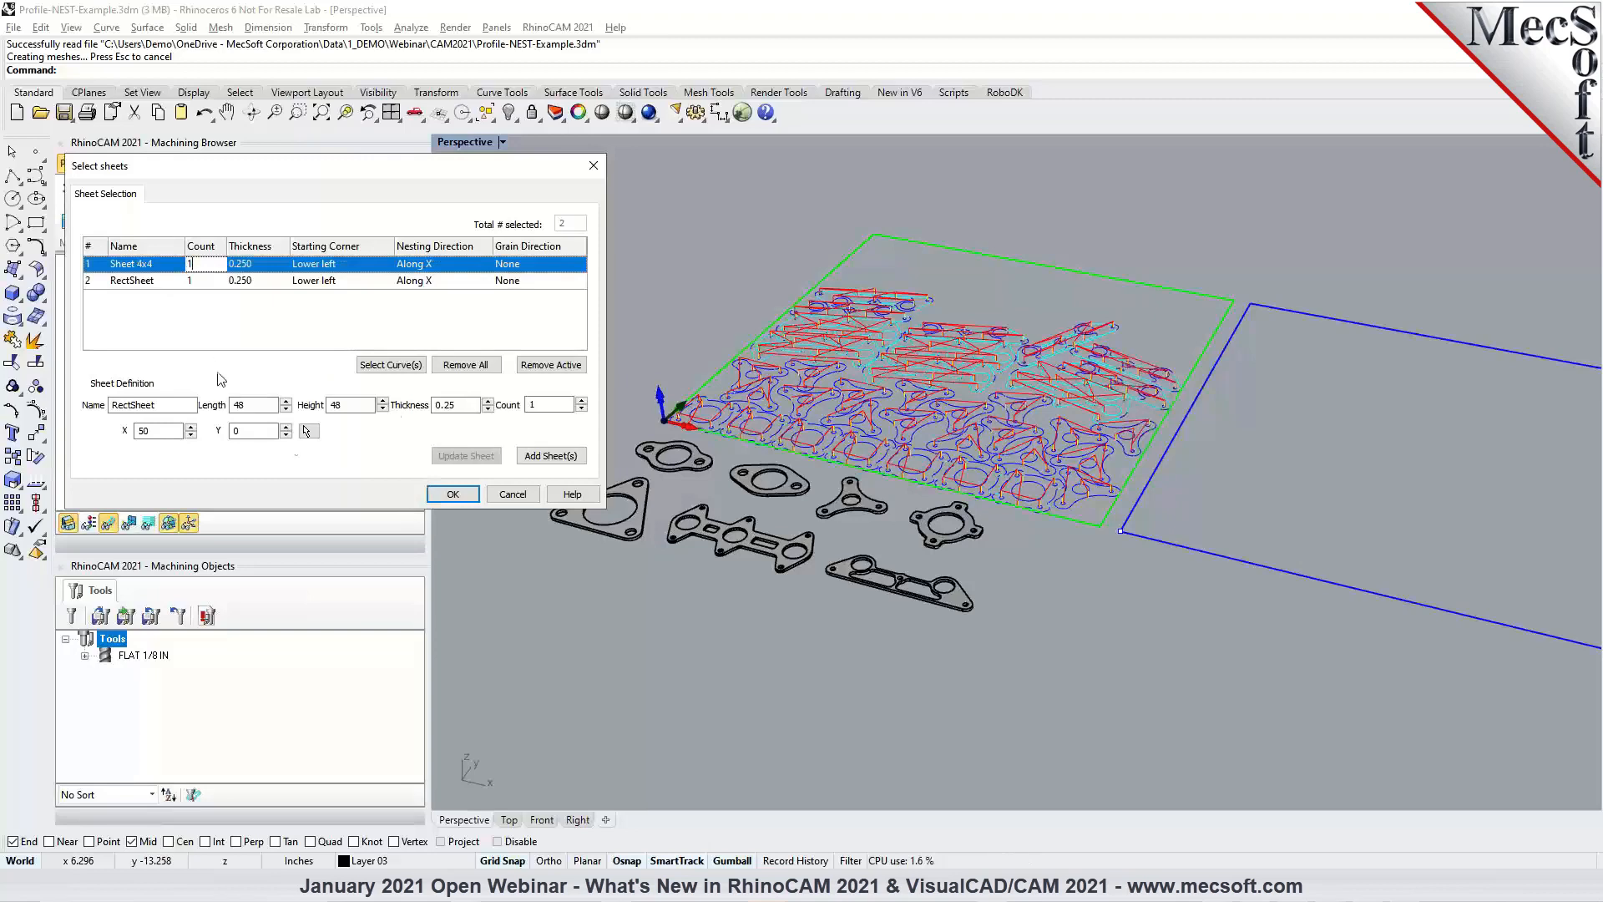
left_click(445, 495)
Regenerate the nested sheets with both sheet definitions and display the toolpaths of Sheet 1 and of Sheet 2.
left_click(154, 464)
right_click(156, 464)
left_click(169, 477)
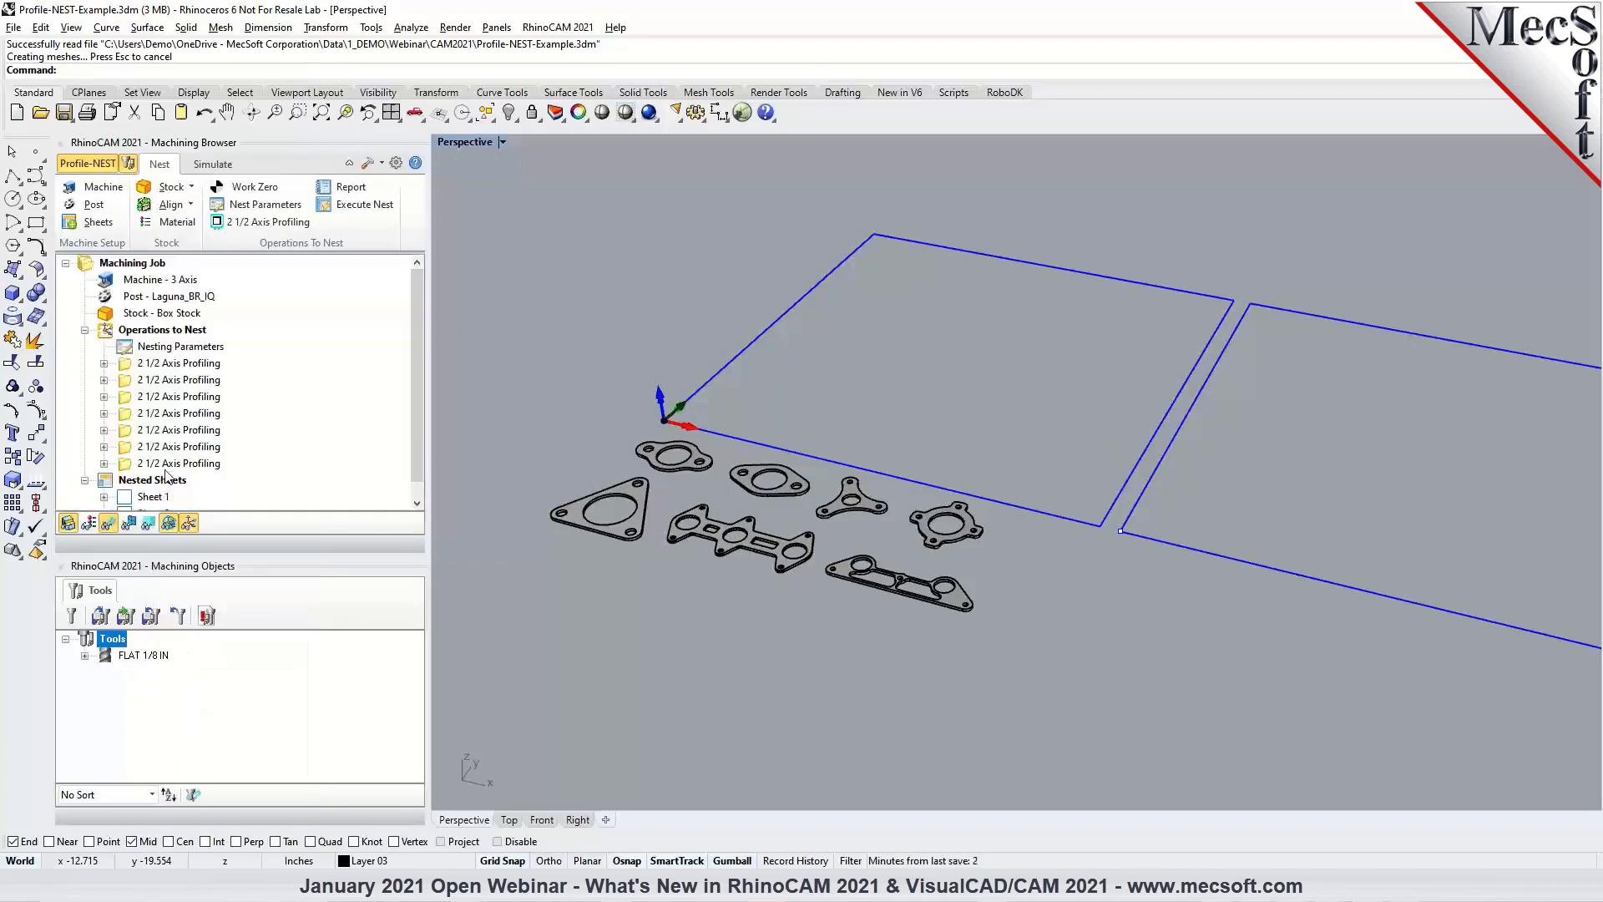
left_click(151, 481)
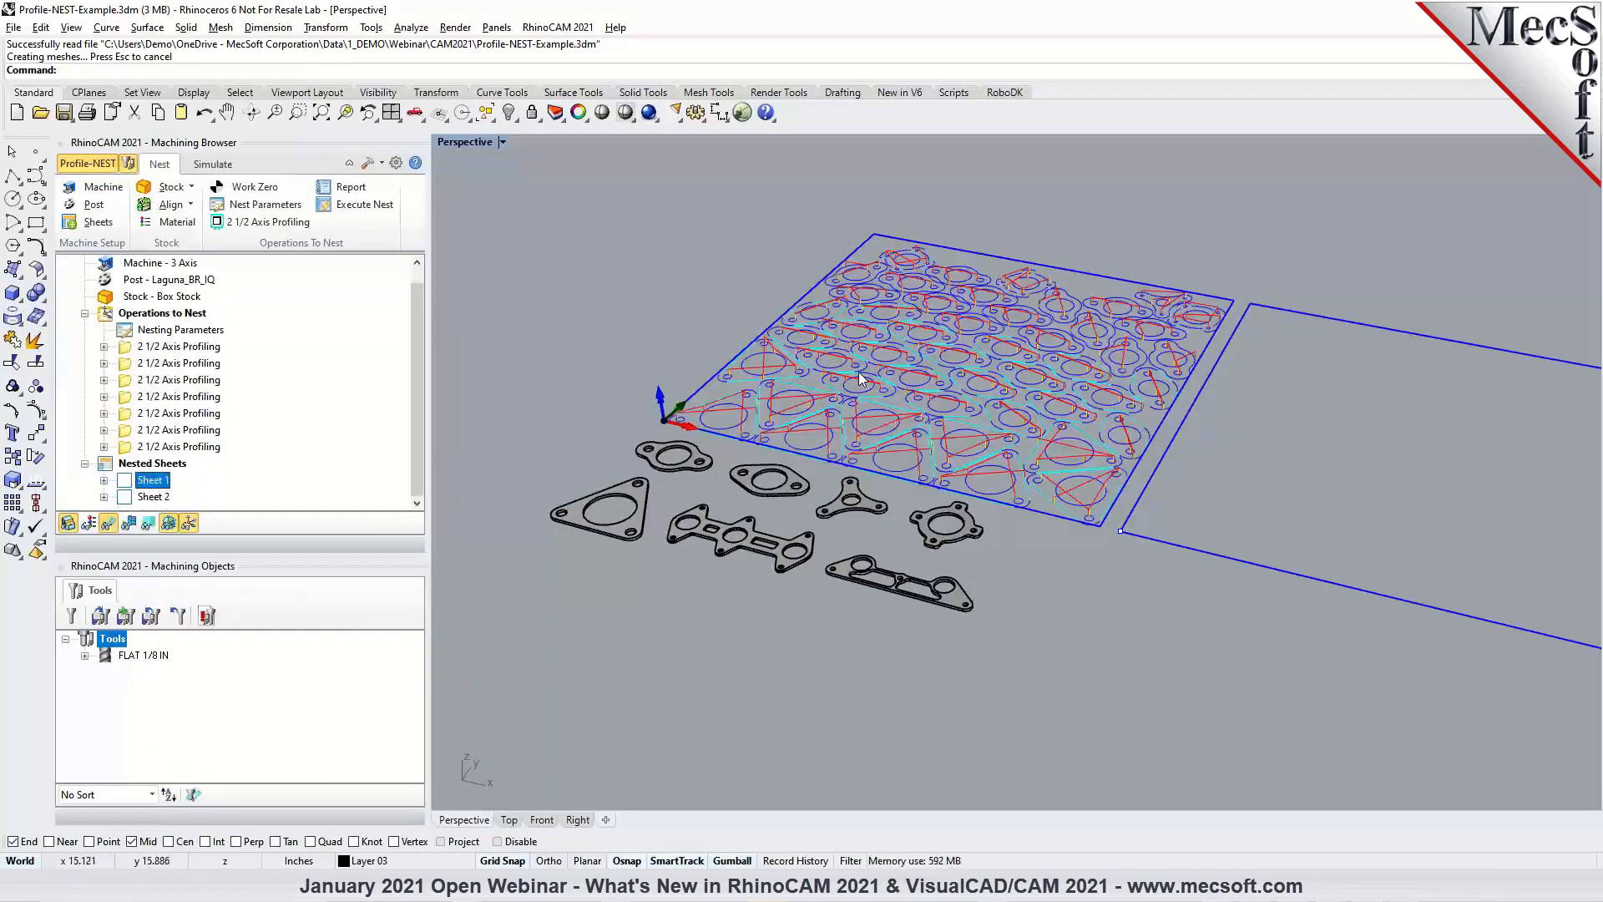
scroll(849, 372, "down", 2)
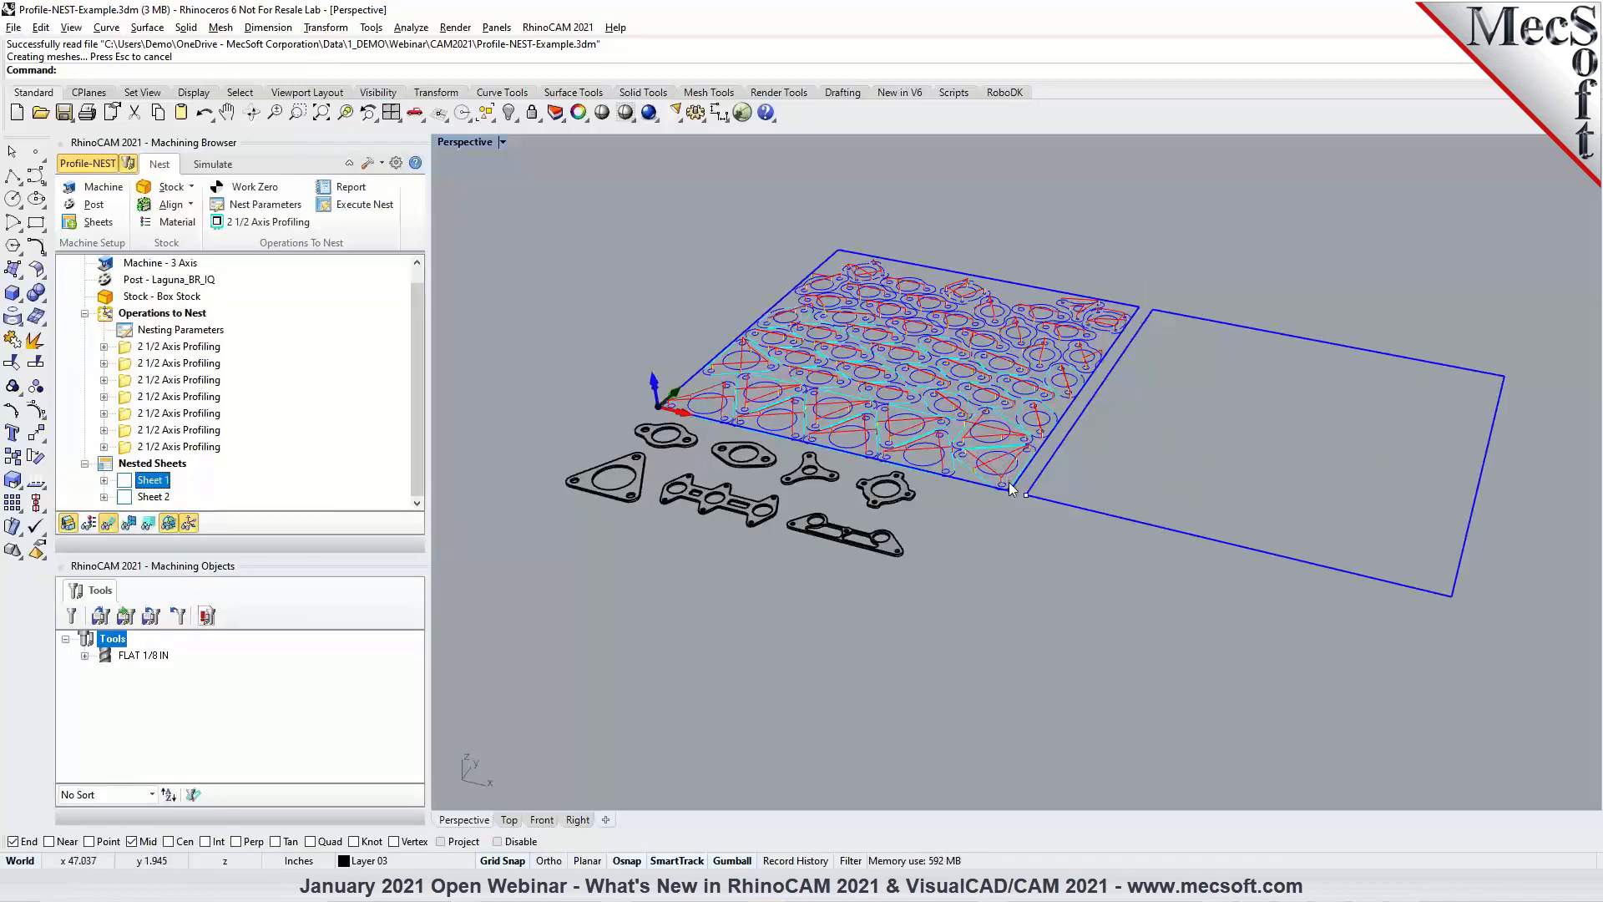
left_click(156, 498)
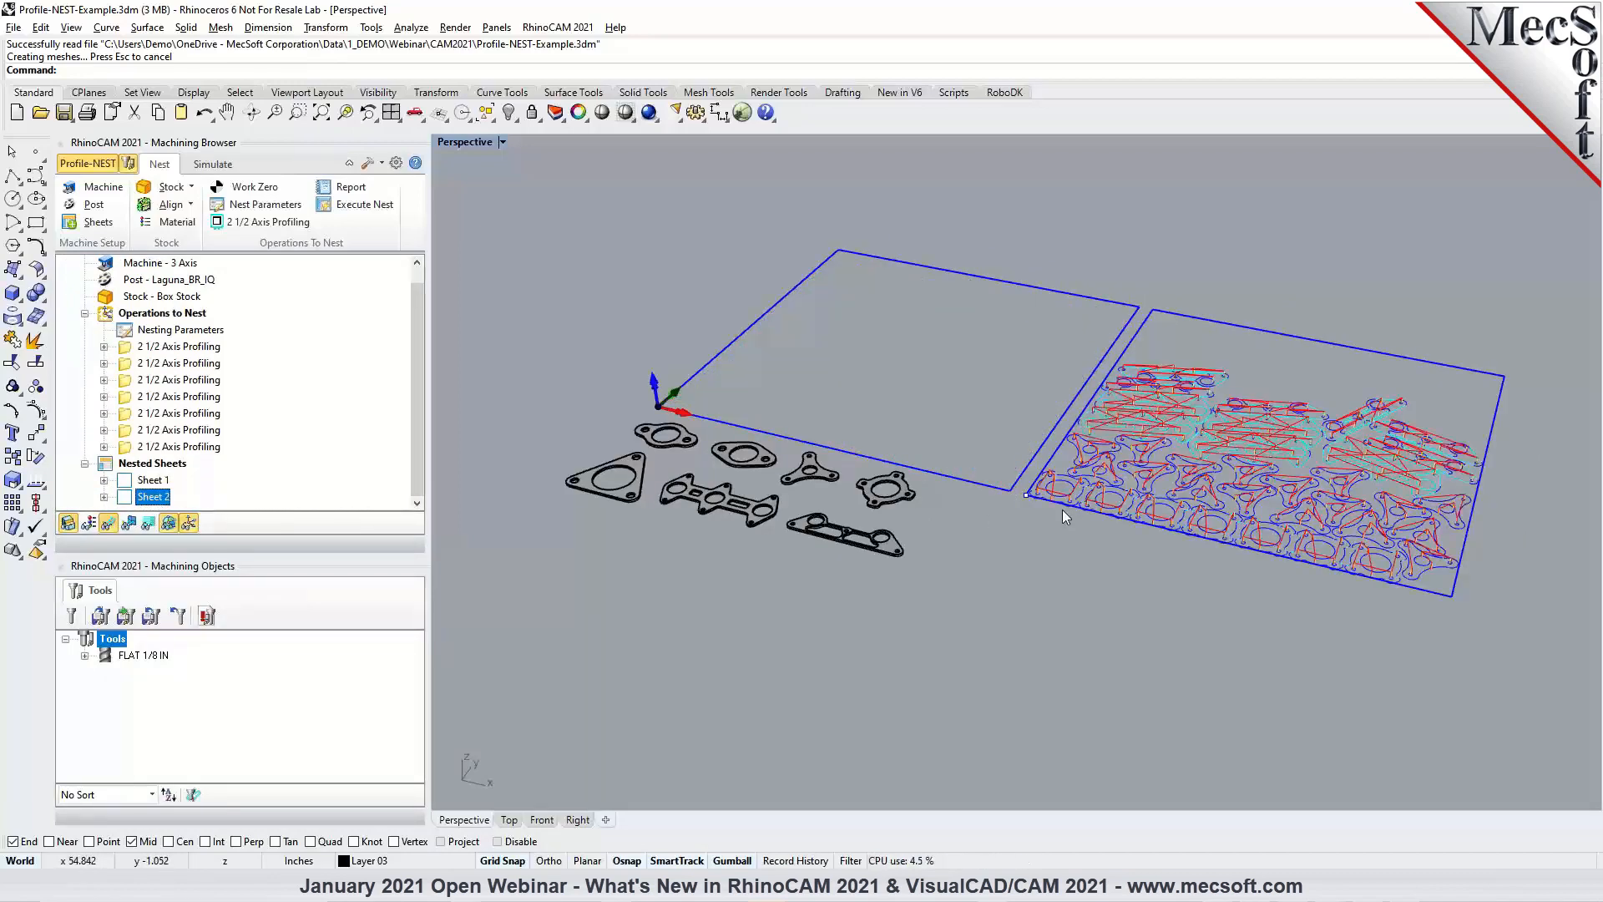
Review the sheet definitions for nesting, highlight RectSheet in the list, and leave the sheet selection without changes.
left_click(93, 222)
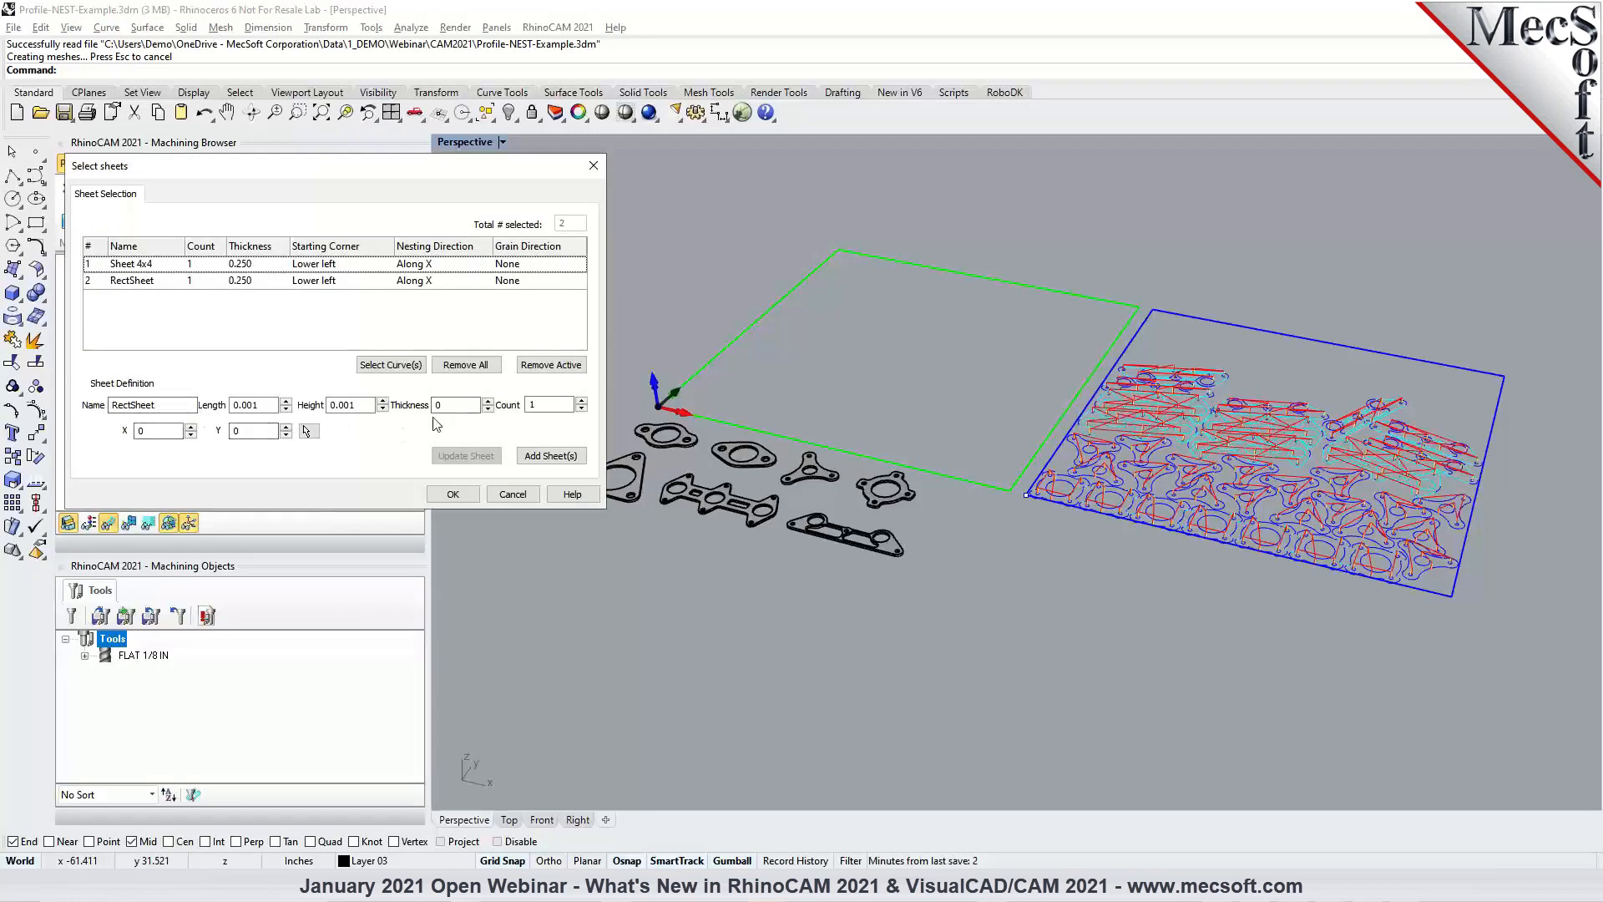
left_click(512, 495)
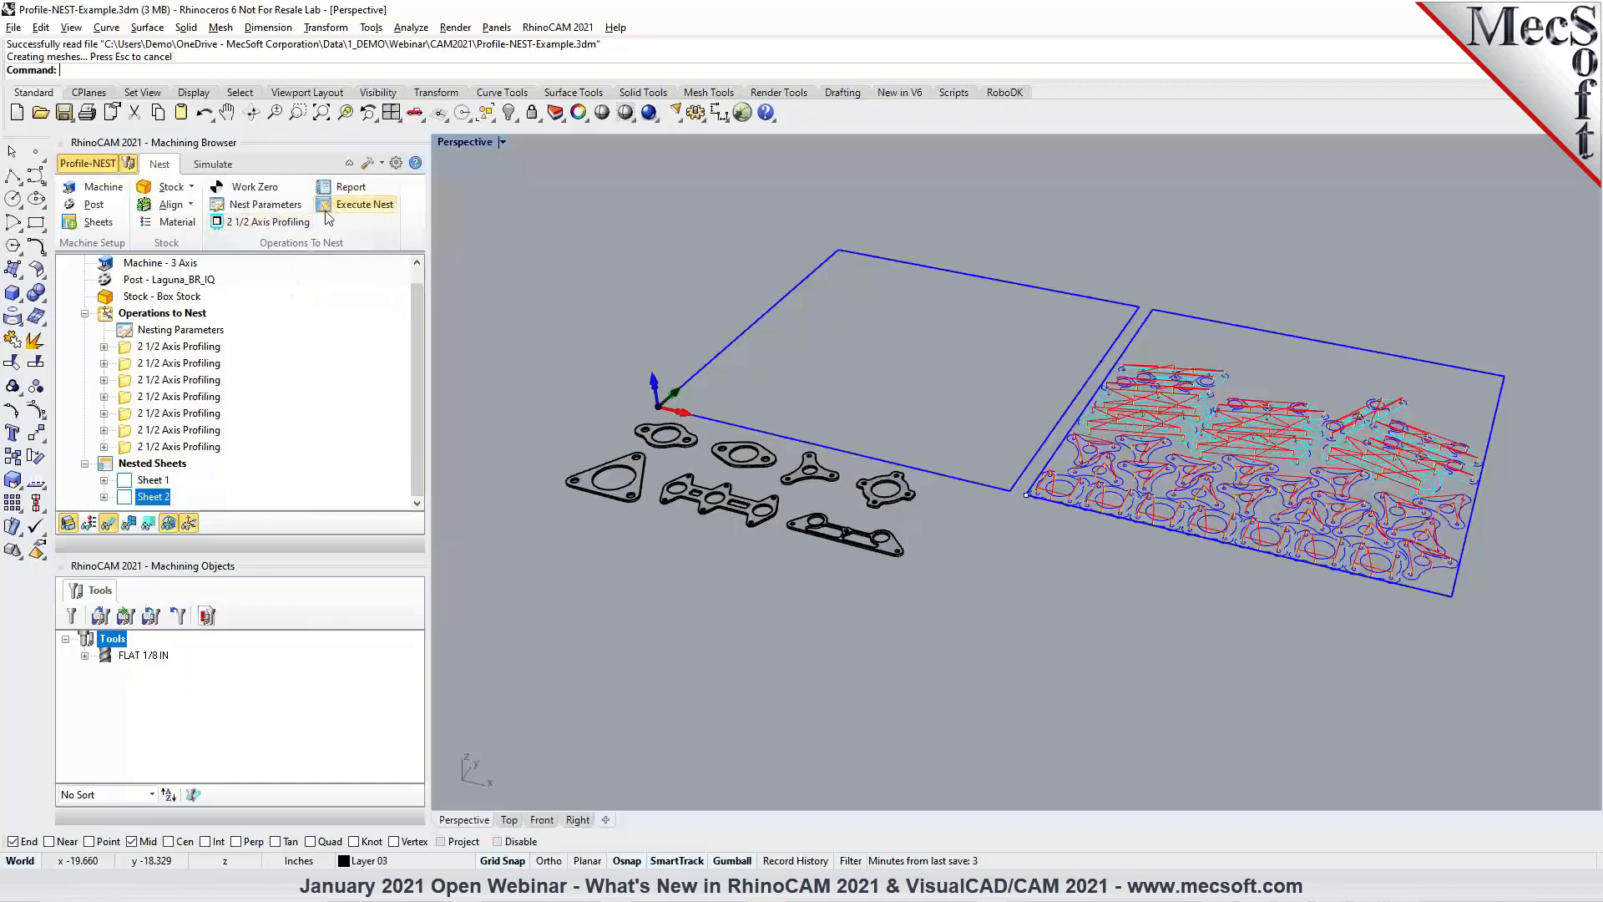
left_click(71, 228)
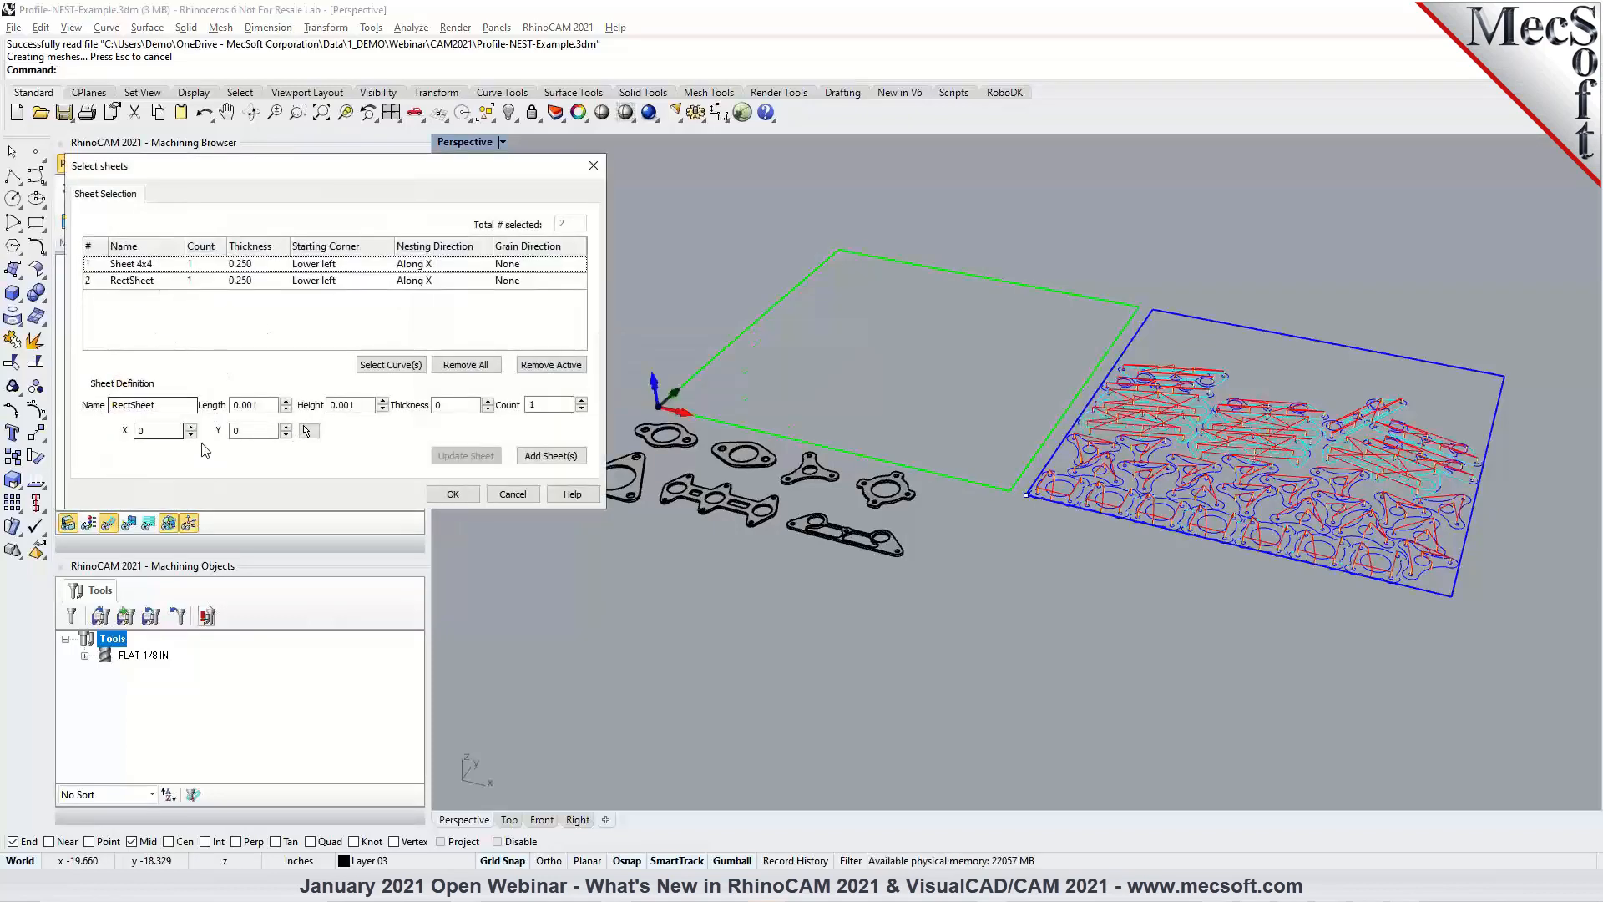
left_click(121, 280)
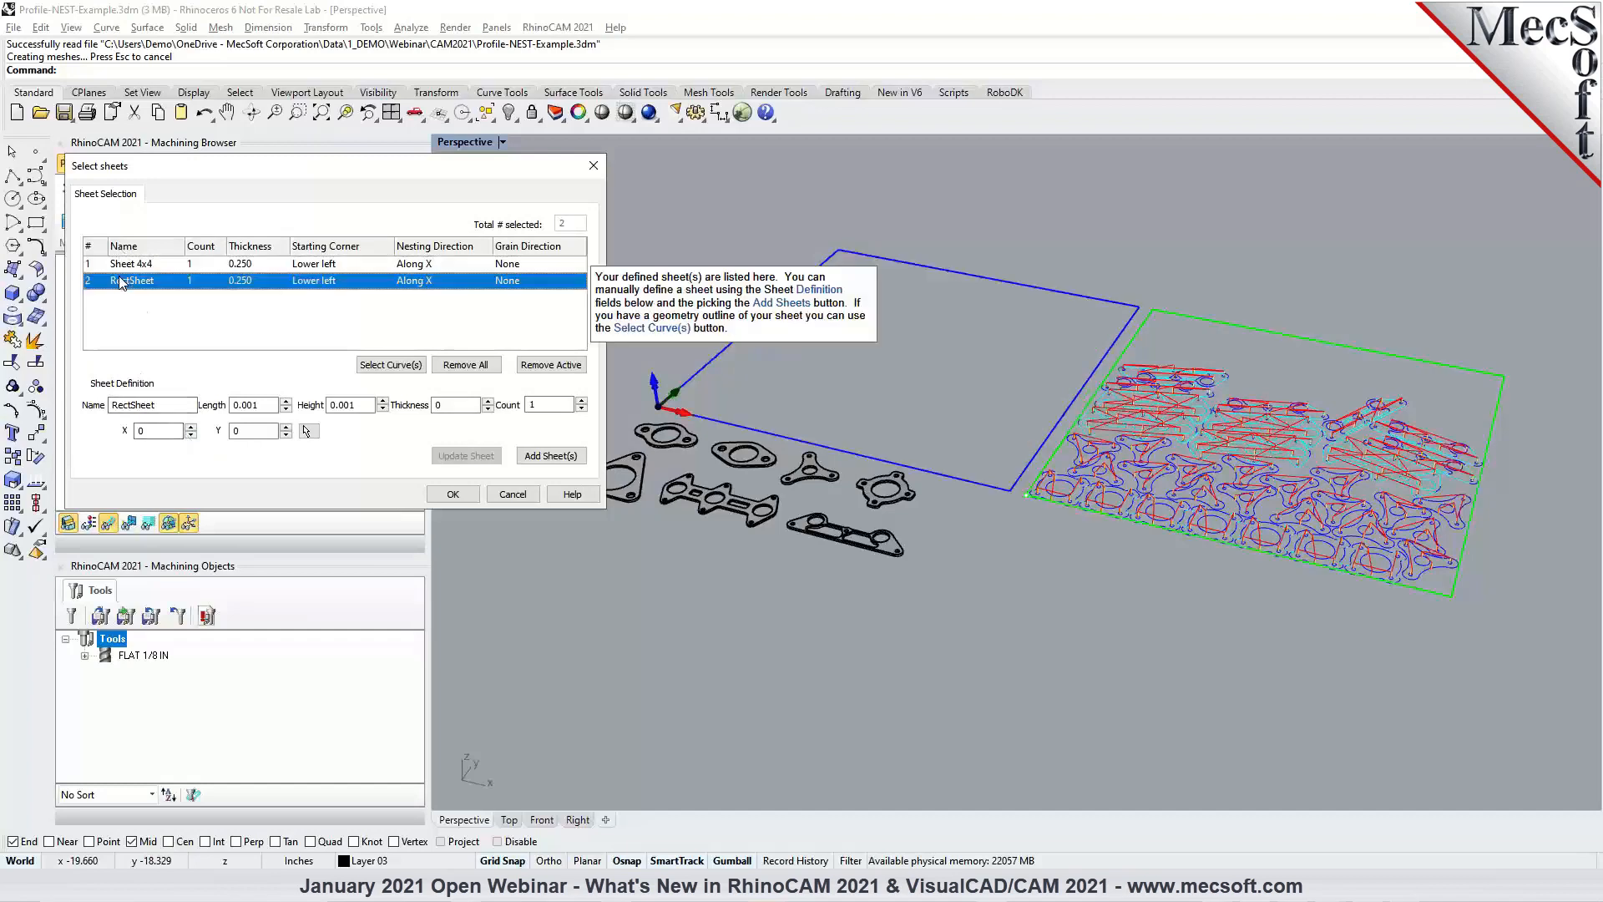
left_click(510, 494)
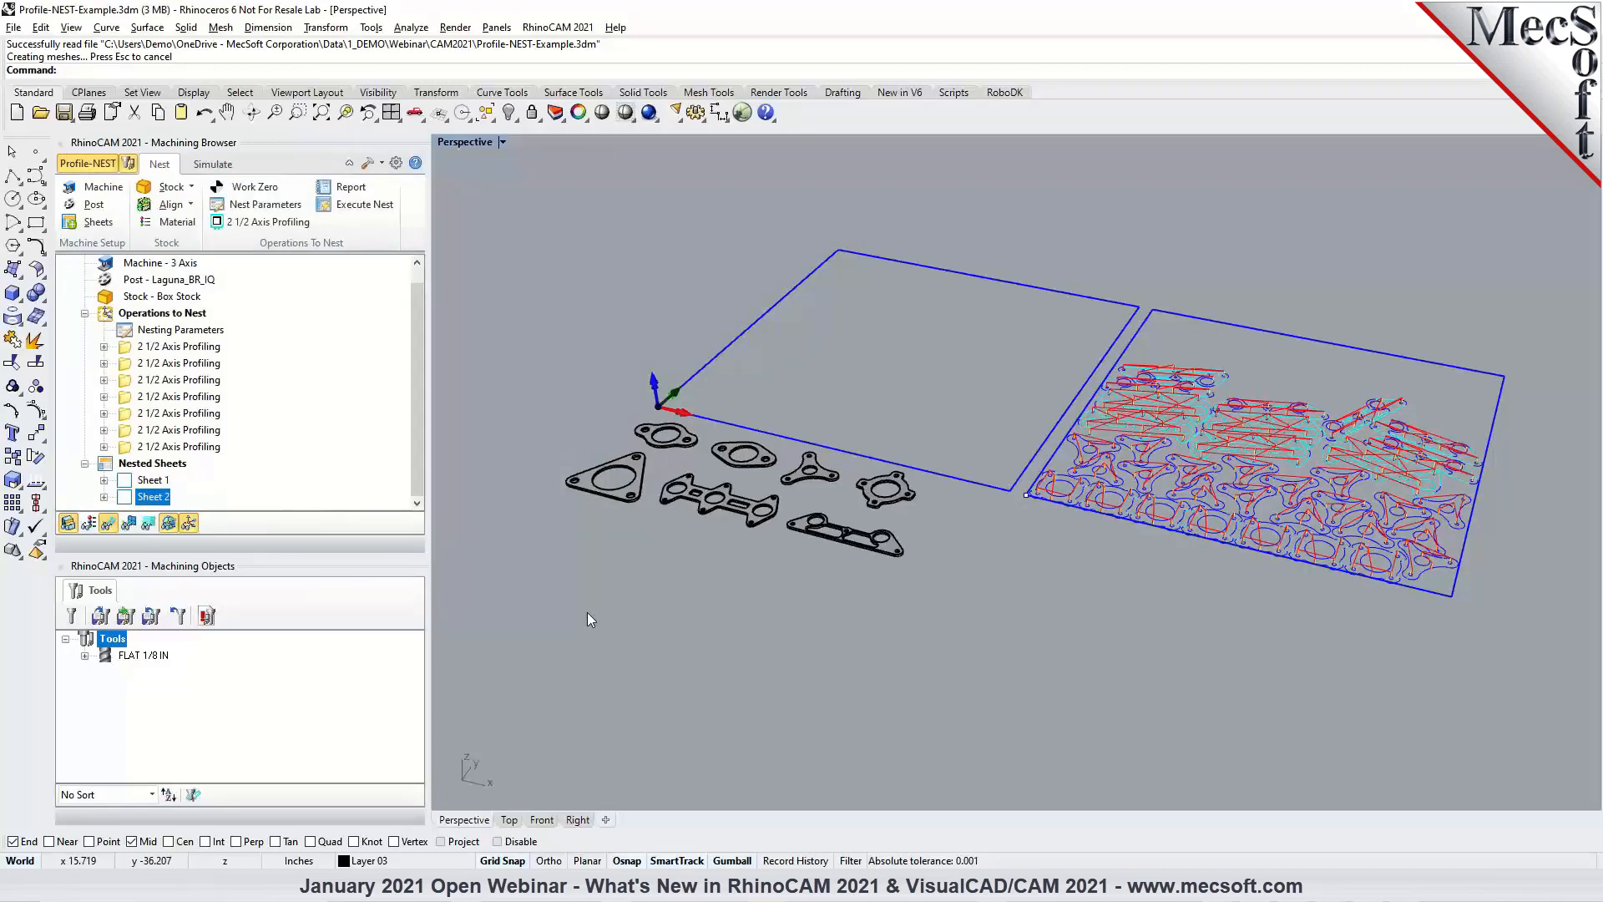
Switch from Profile-NEST to the NEST module and open its options for selecting sheets to nest parts in.
left_click(559, 30)
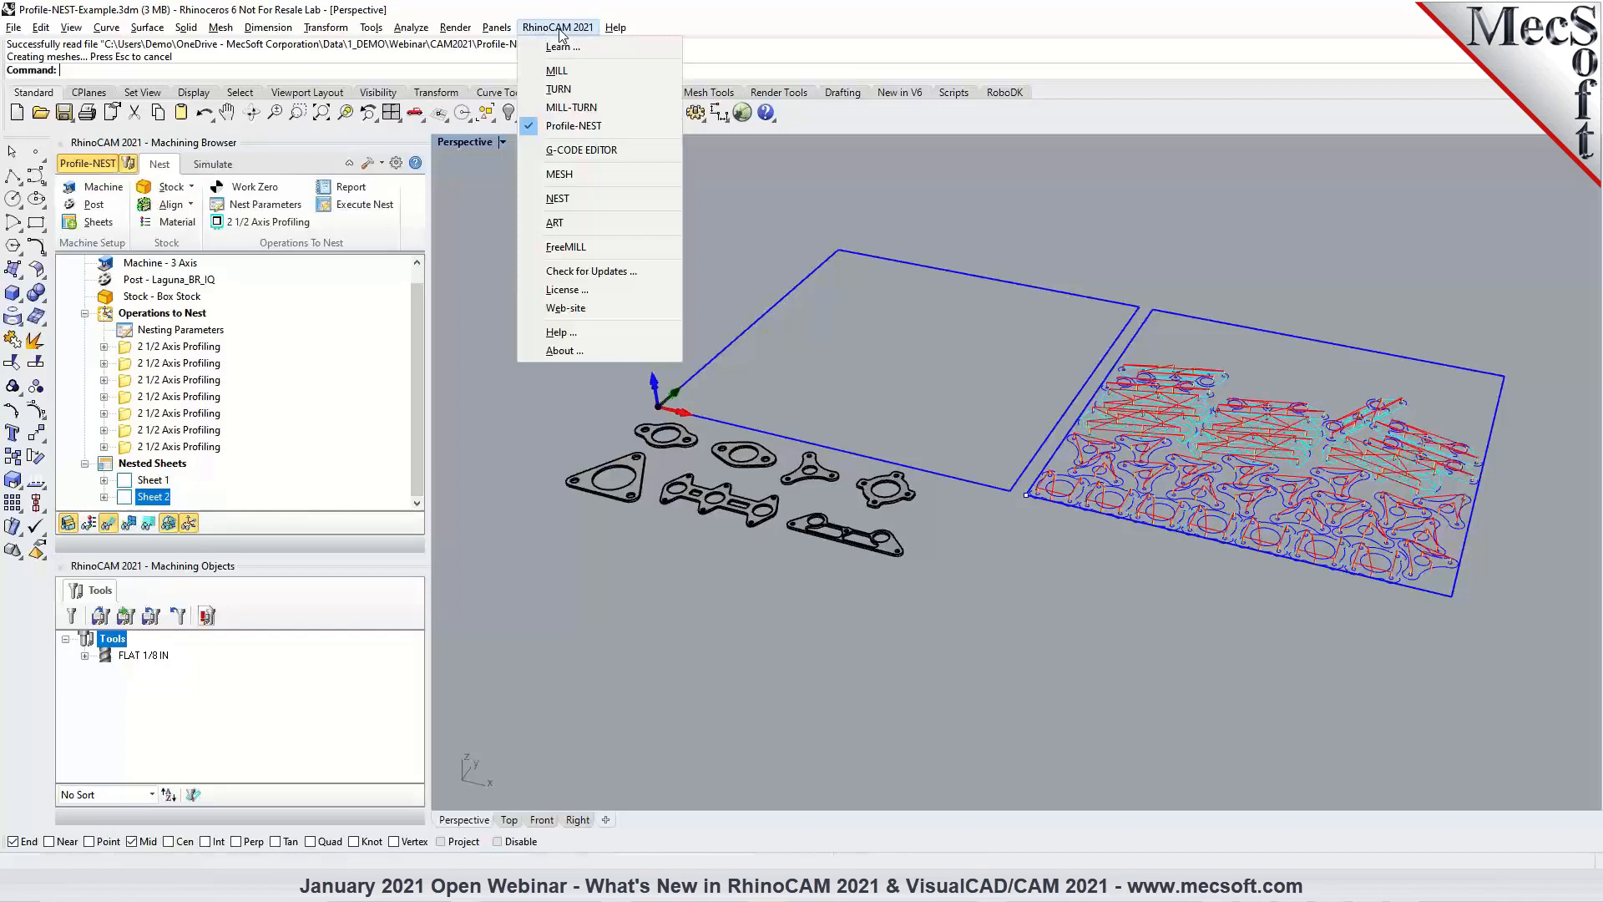
left_click(559, 198)
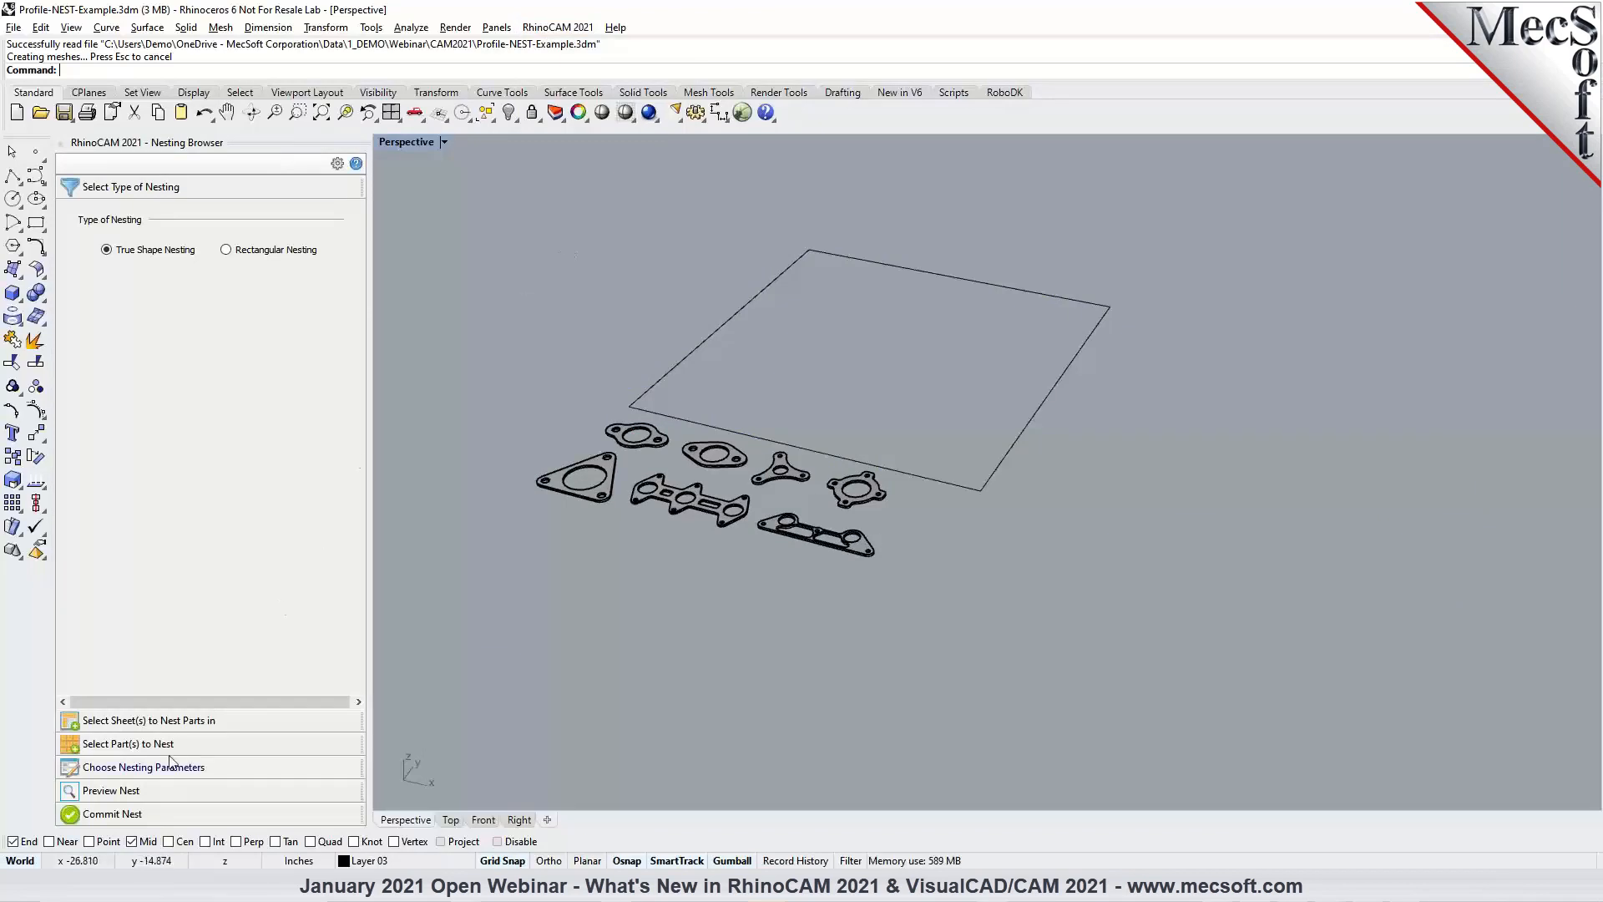
left_click(167, 722)
left_click(99, 386)
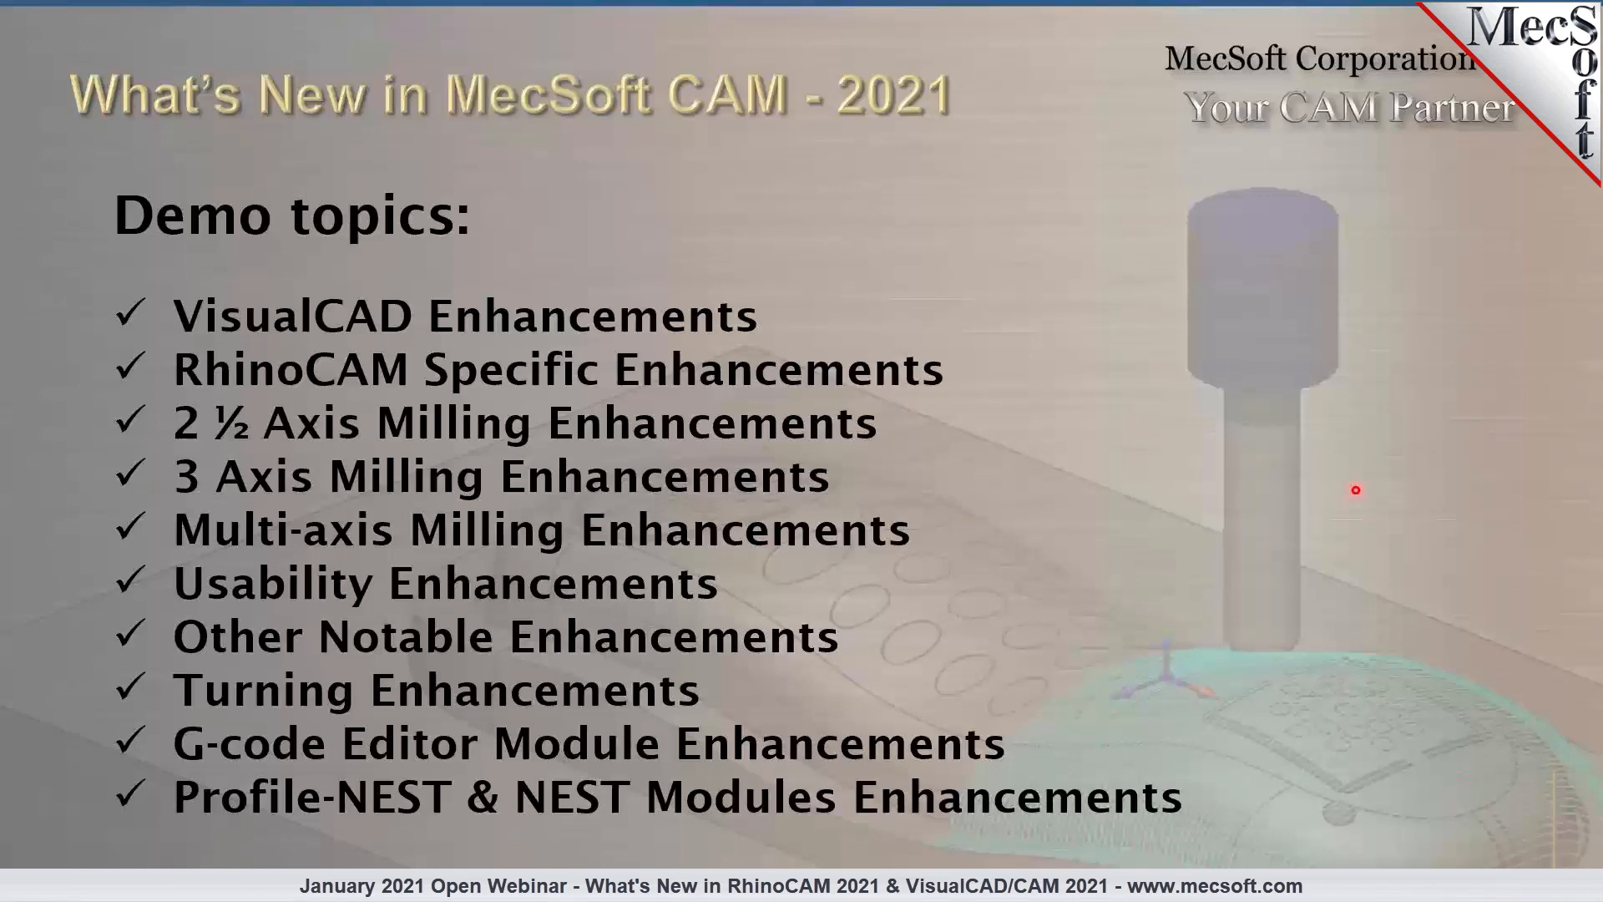
Advance the slide show to Additional information, Sales & Support and switch to Chrome with the MecSoft website.
key("Right")
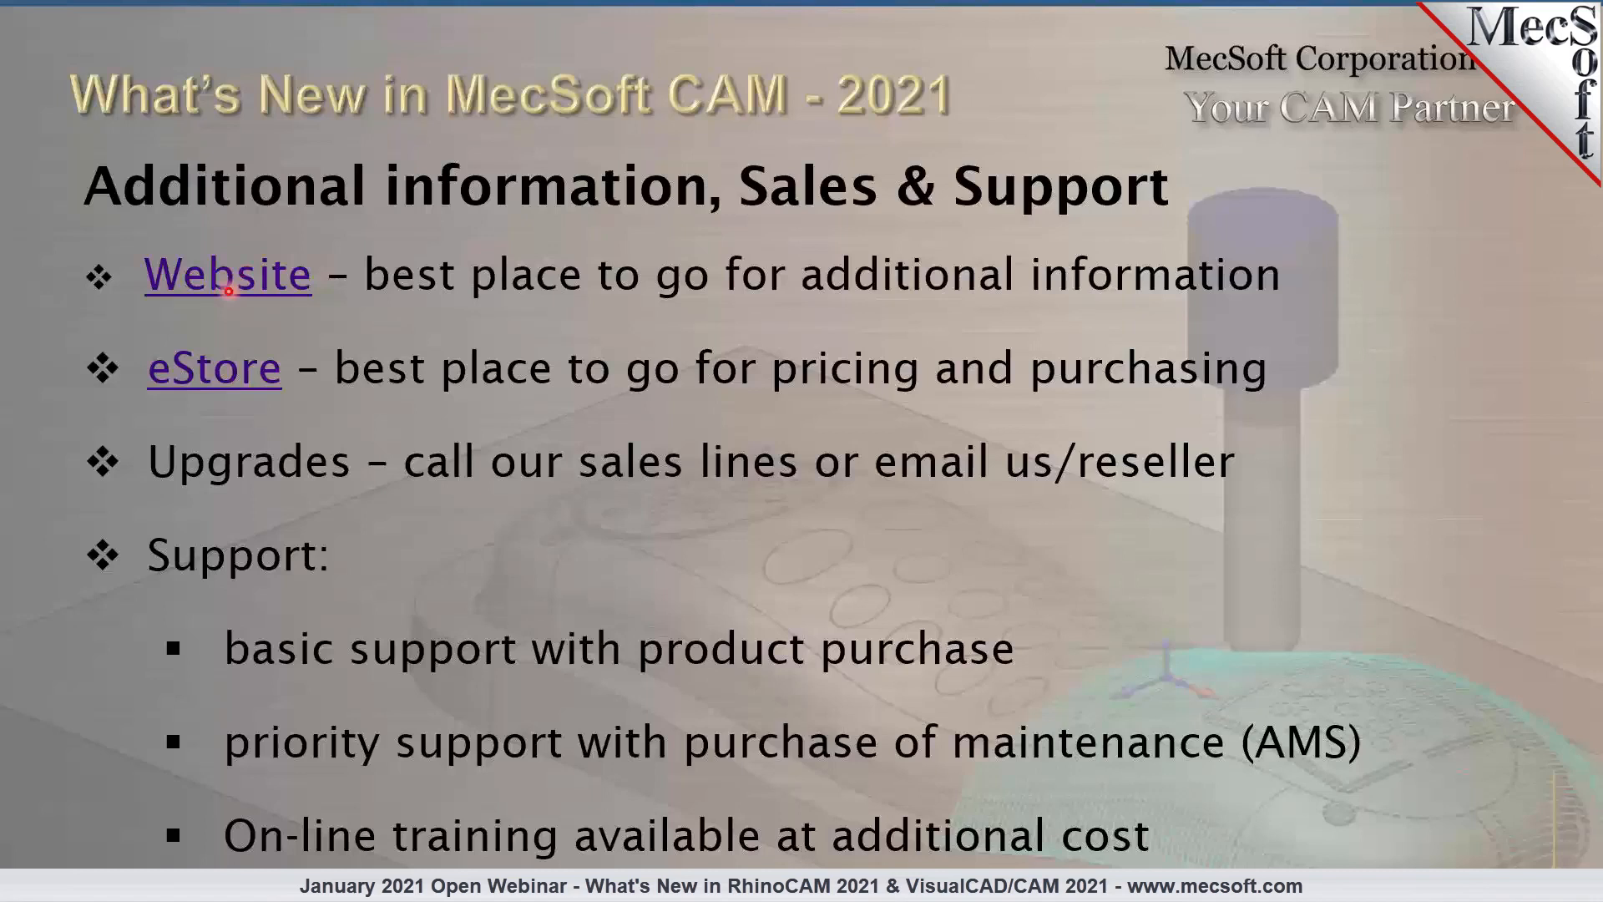
key("alt+Tab")
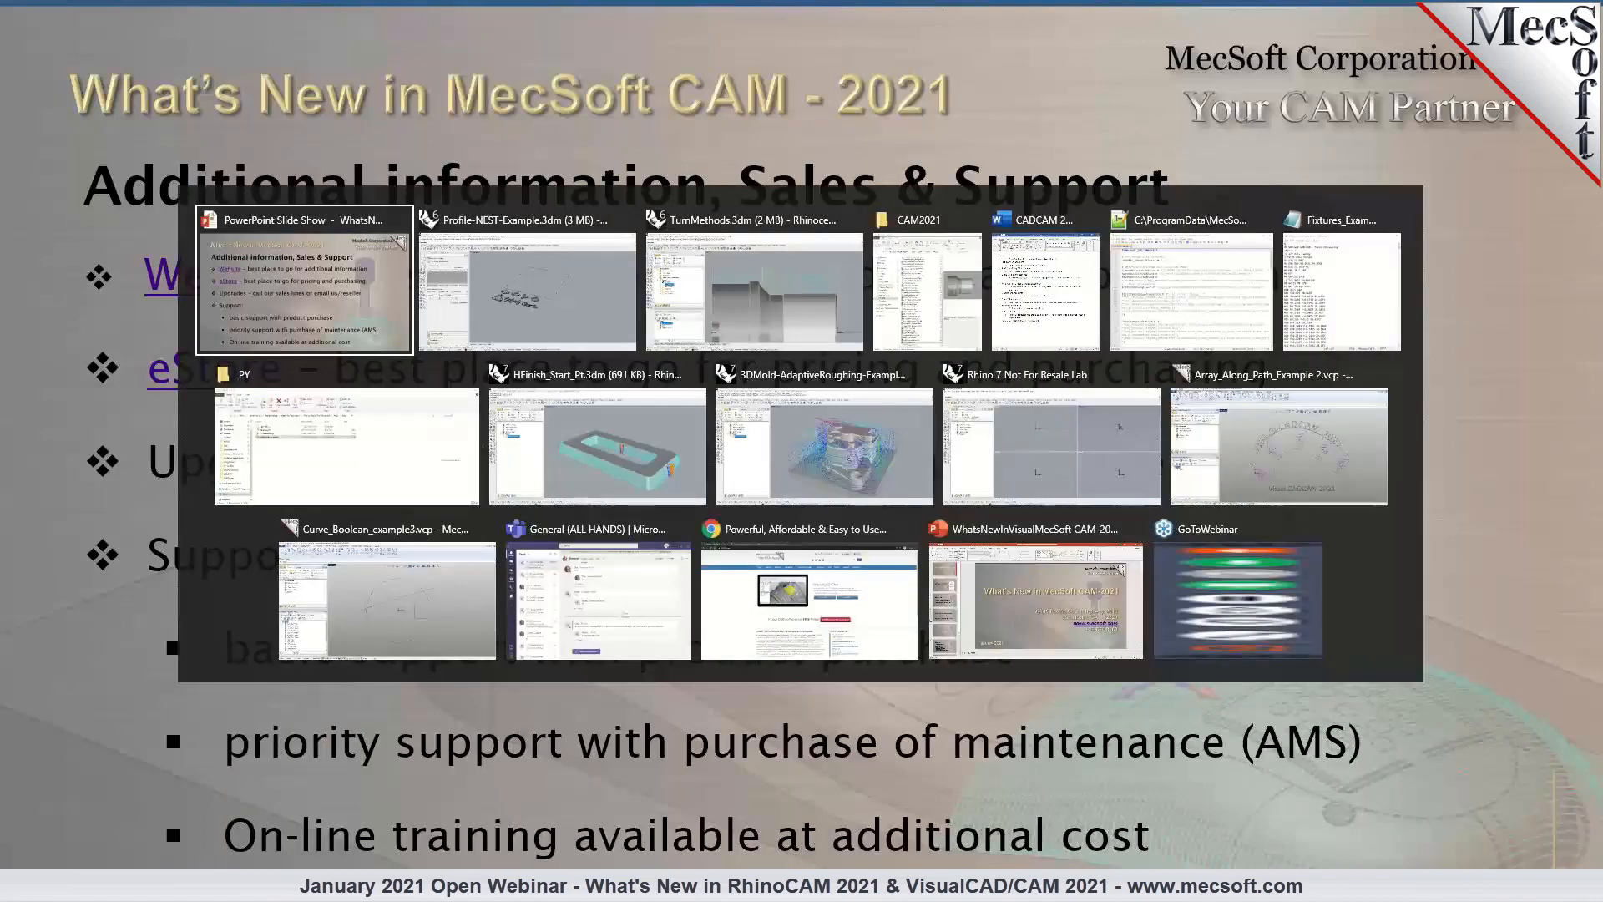
left_click(719, 592)
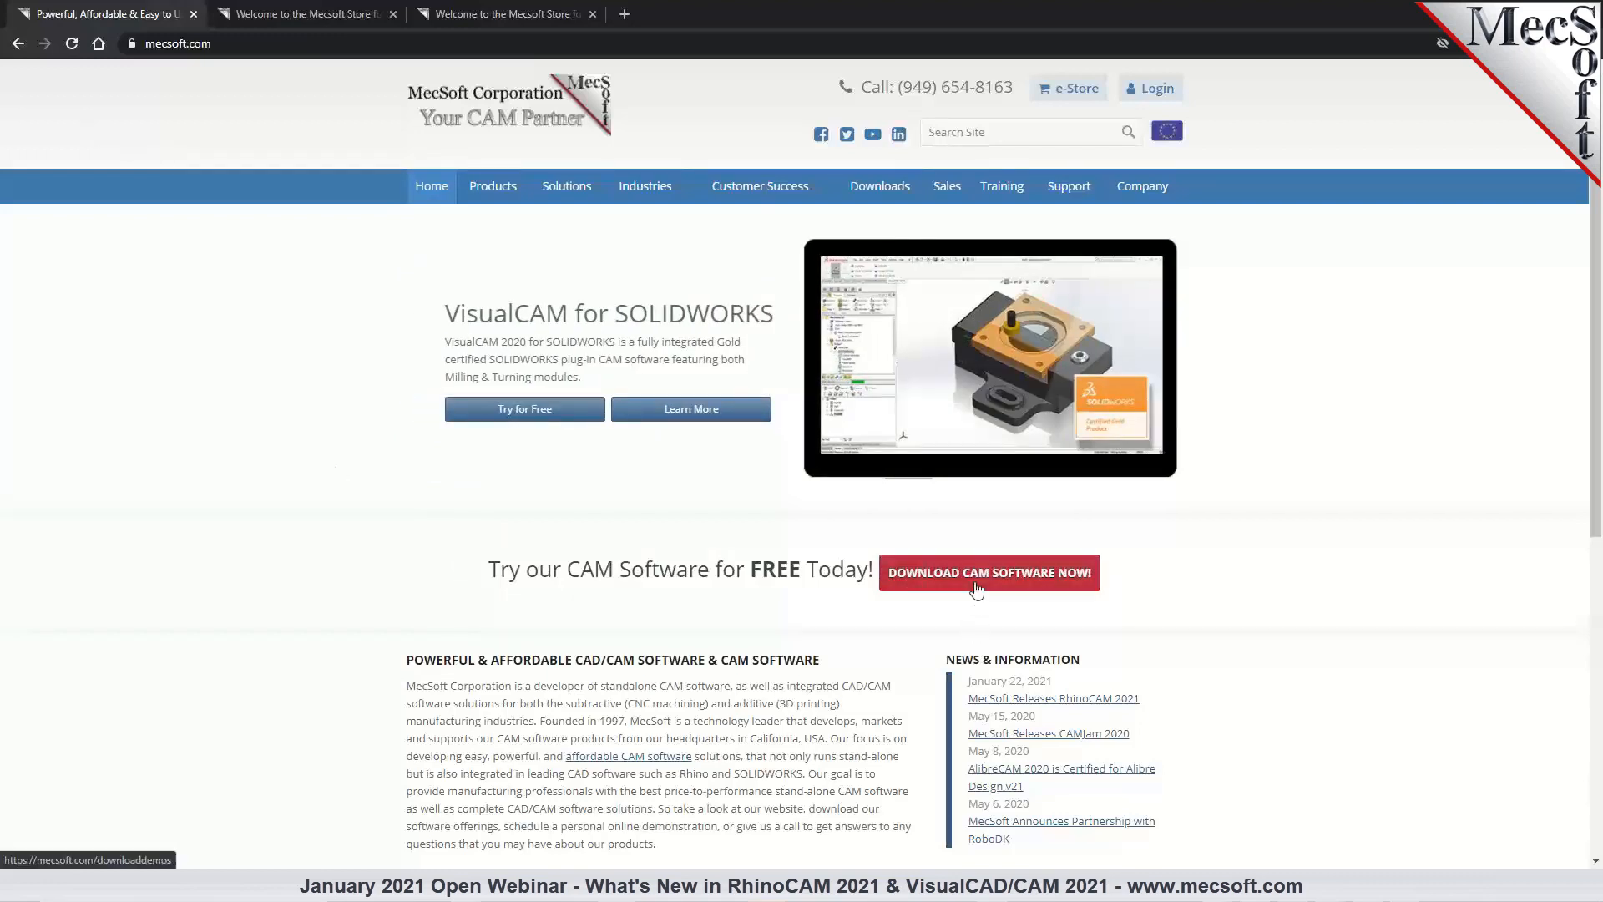
Open the RhinoCAM product page on the MecSoft website.
mouse_move(499, 194)
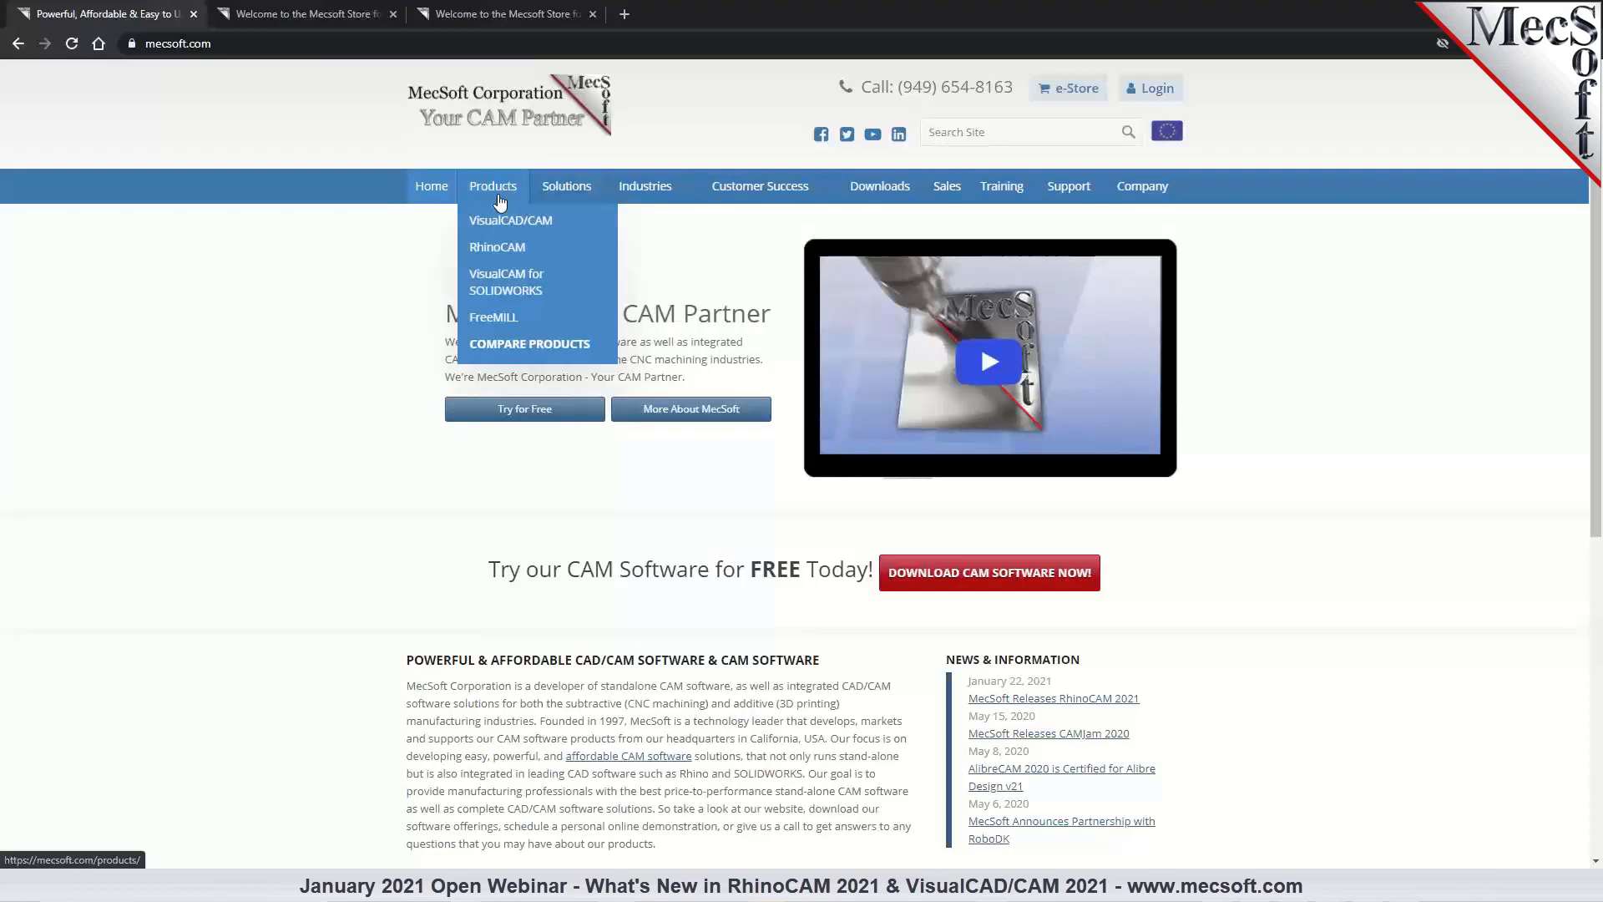
left_click(498, 249)
left_click(501, 250)
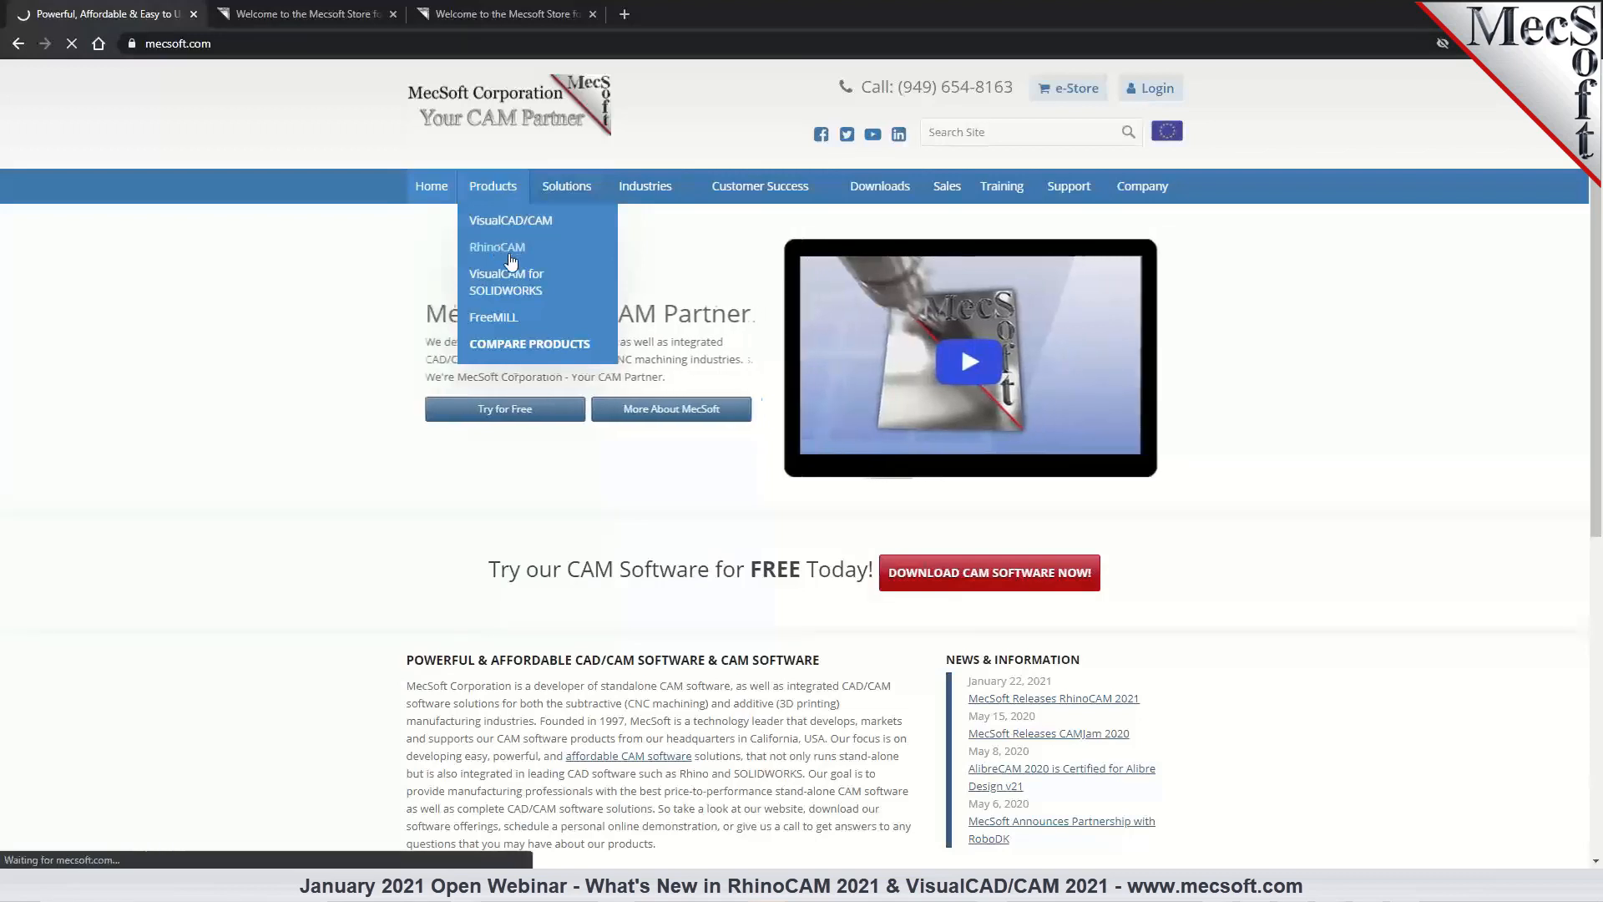
Examine the milling features of each RhinoCAM configuration, dismissing the Try for Free pop-up, and return to the slide show.
scroll(533, 308, "down", 6)
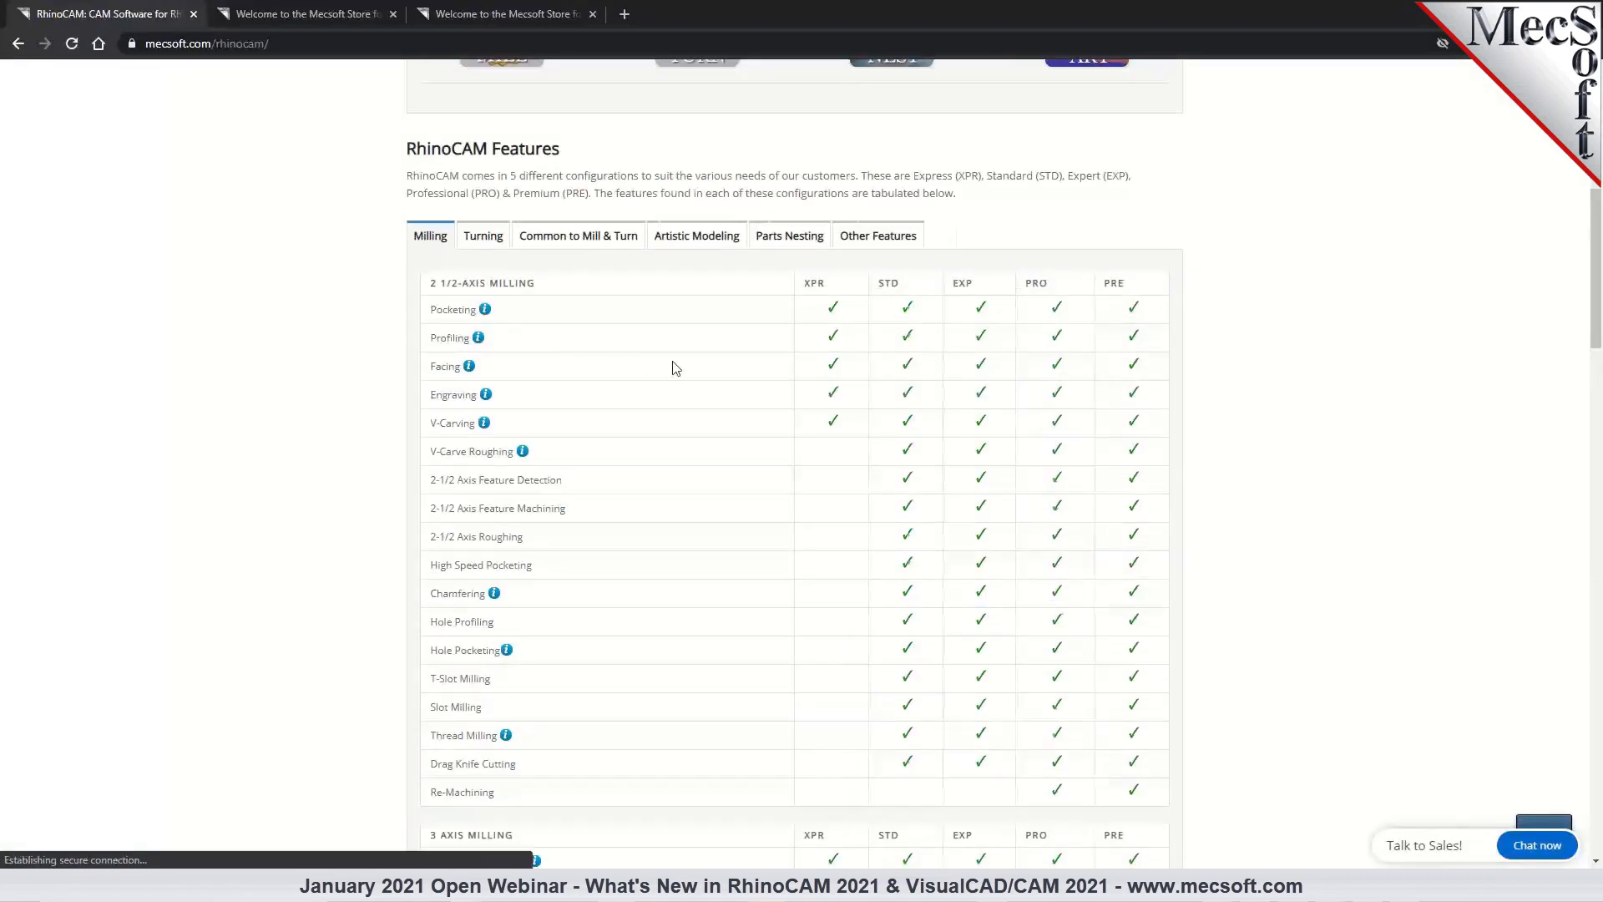
scroll(691, 370, "down", 1)
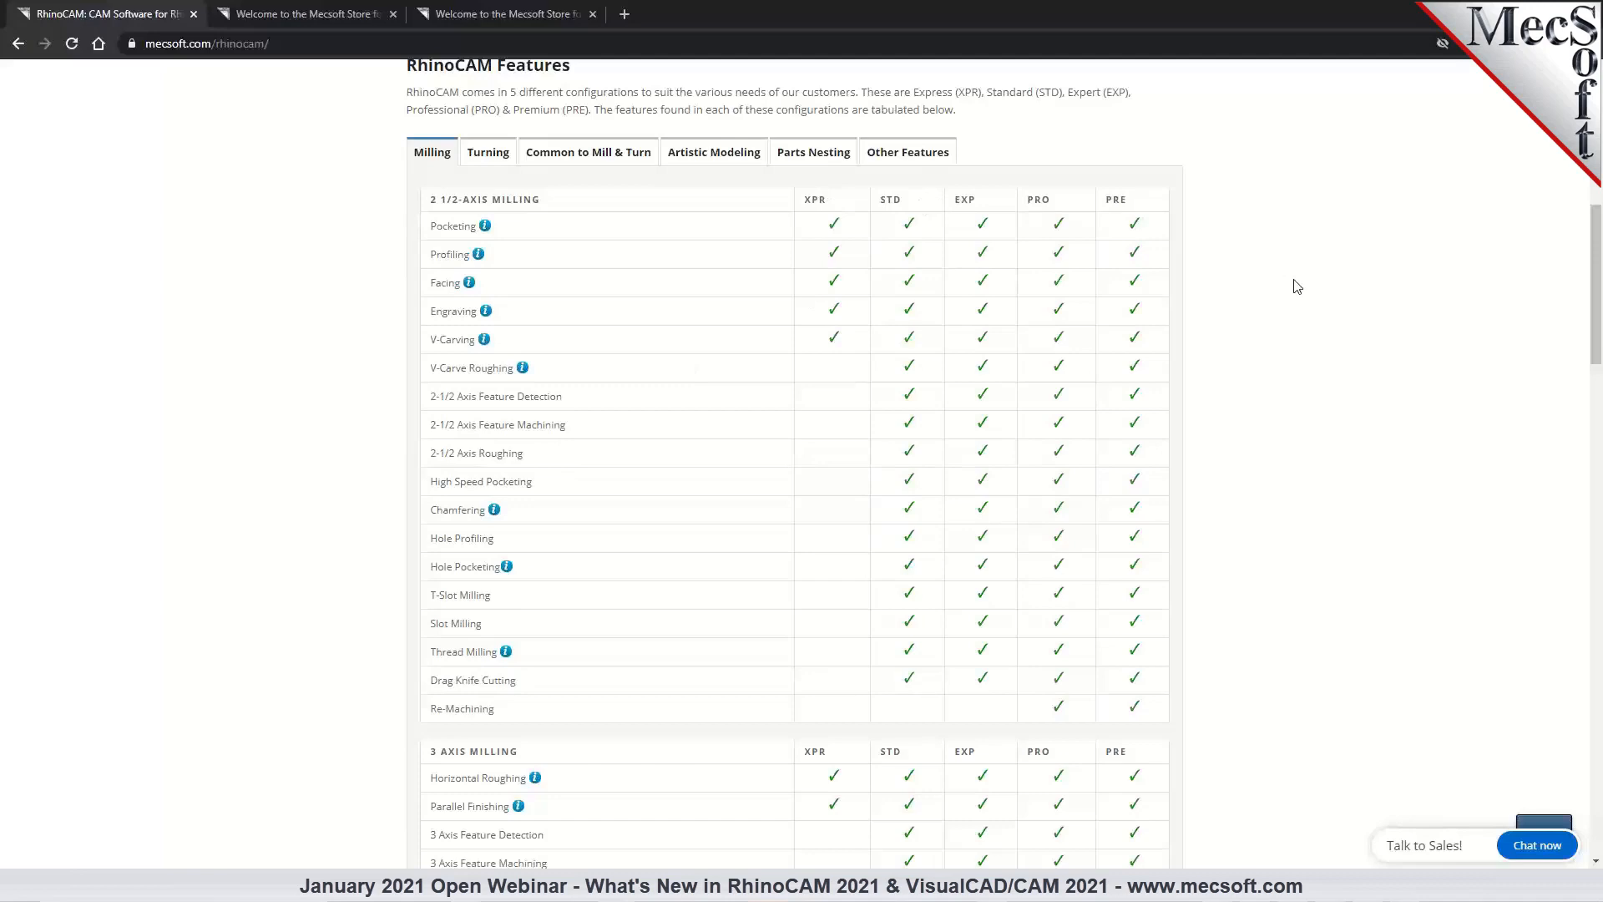
scroll(1297, 287, "down", 4)
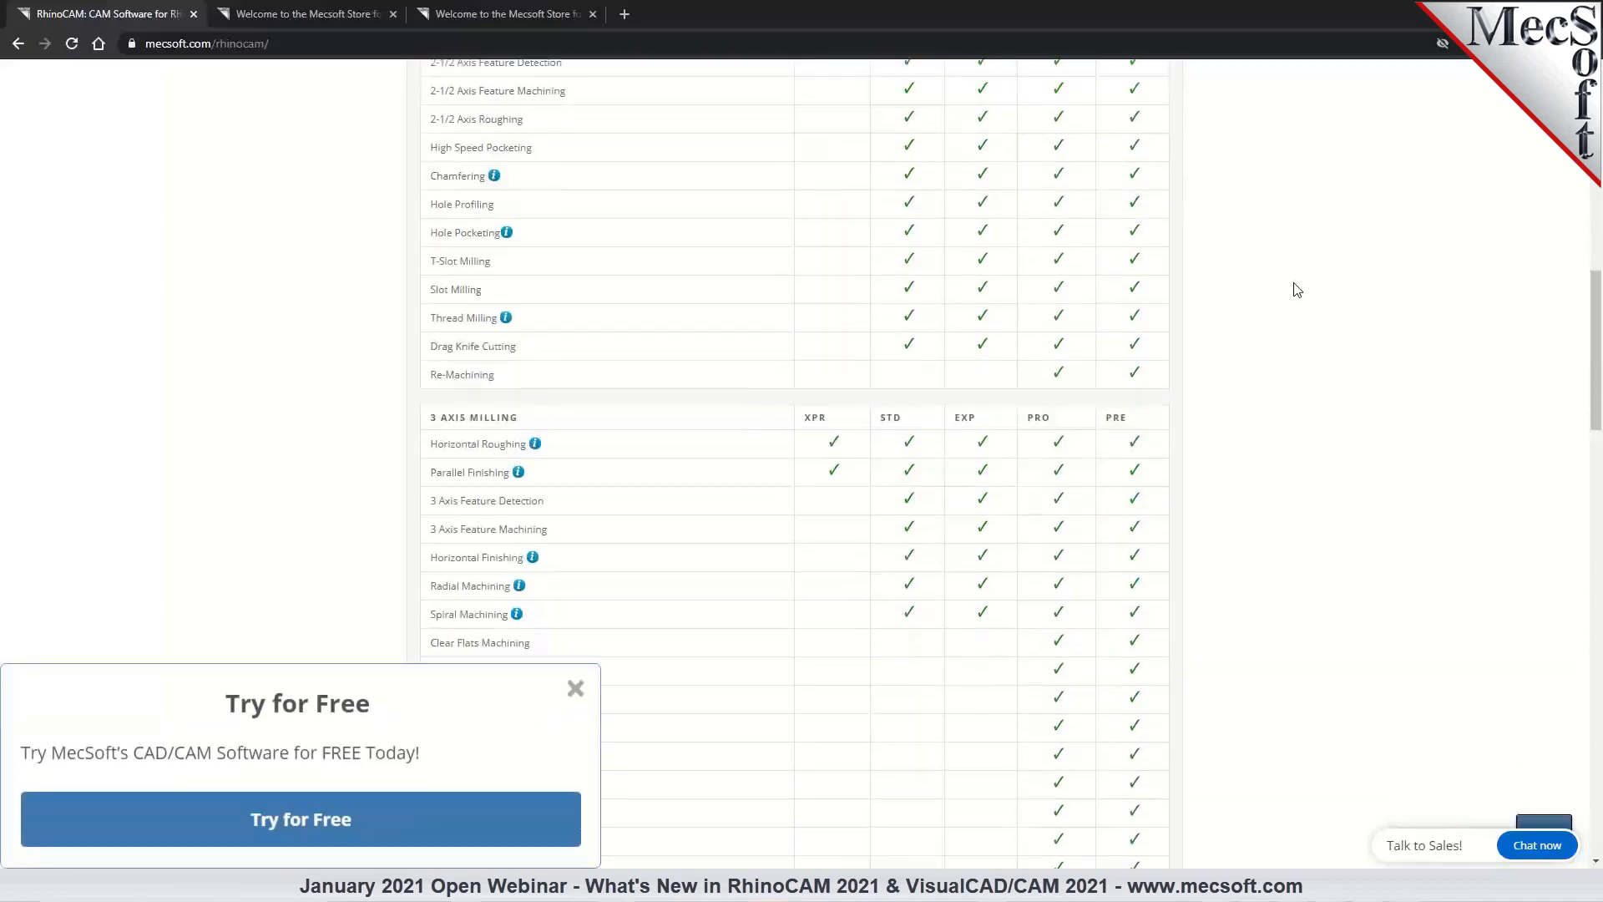
scroll(1297, 290, "down", 1)
left_click(576, 688)
scroll(1393, 549, "down", 4)
scroll(1393, 550, "down", 6)
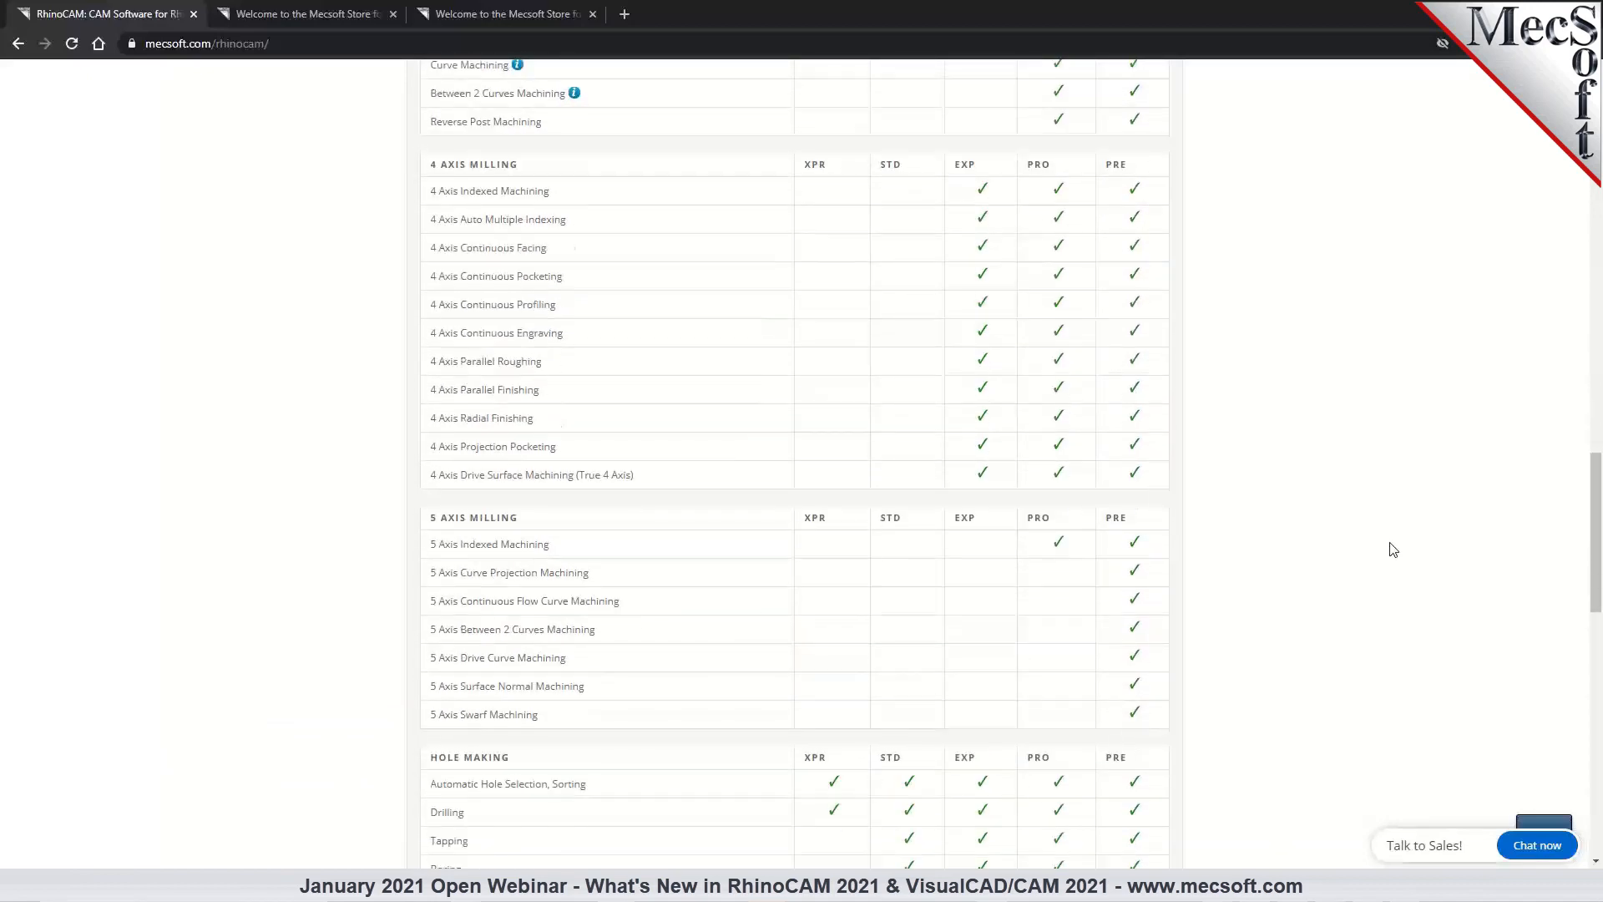
scroll(1393, 550, "down", 3)
key("alt+Tab")
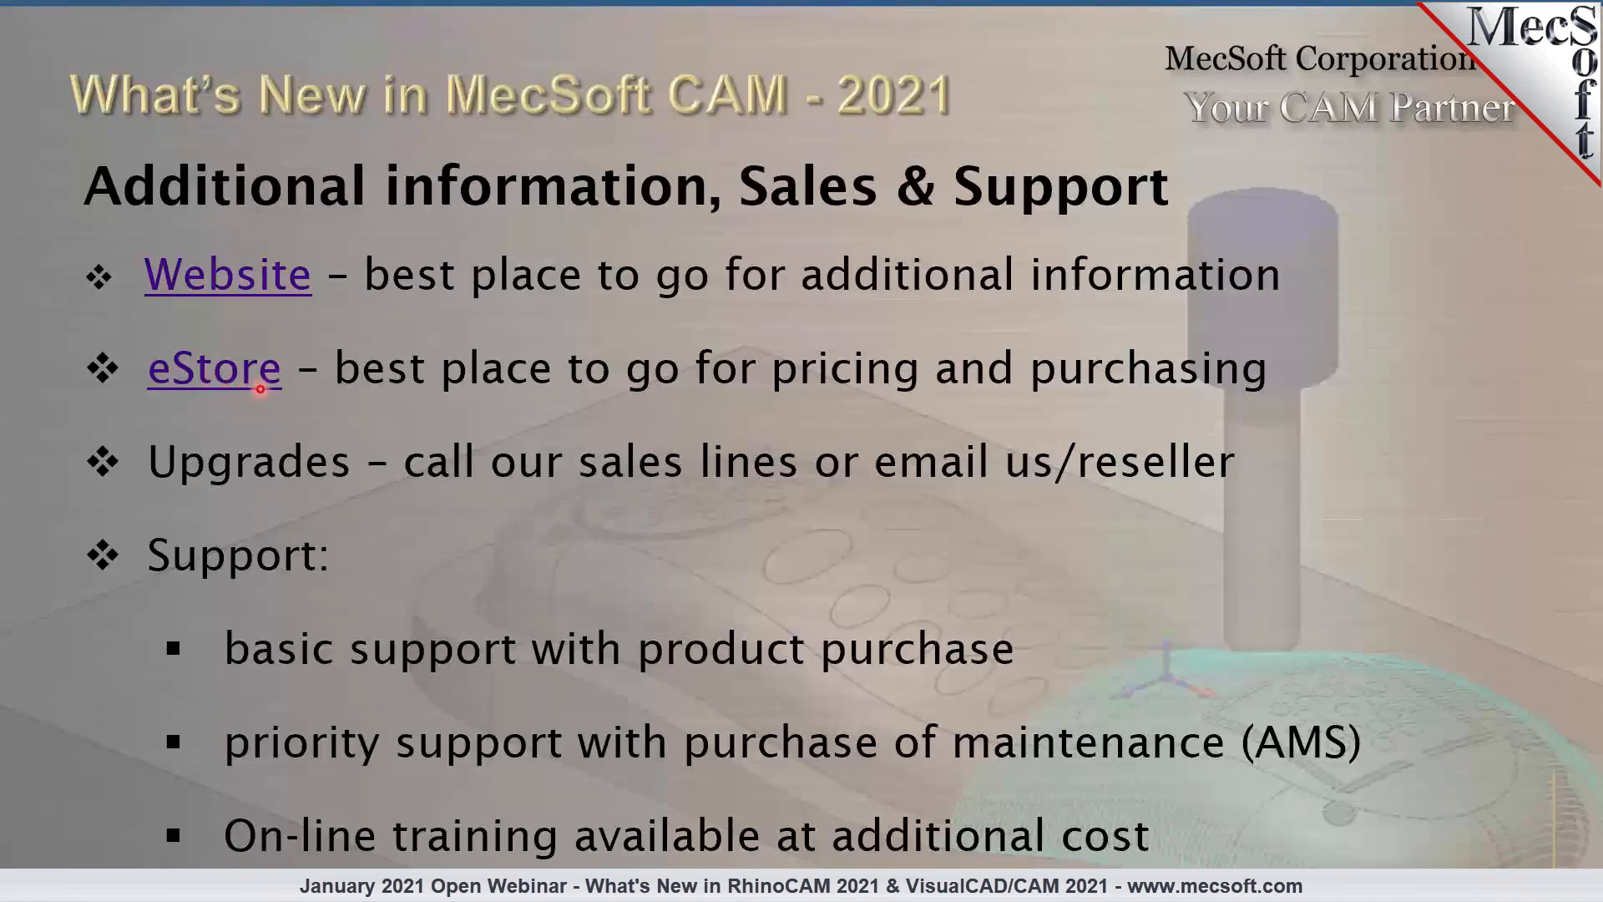
Switch back to Chrome and examine the product categories and dollar prices in the MecSoft e-Store at mecsoft.com/shop.
key("alt+Tab")
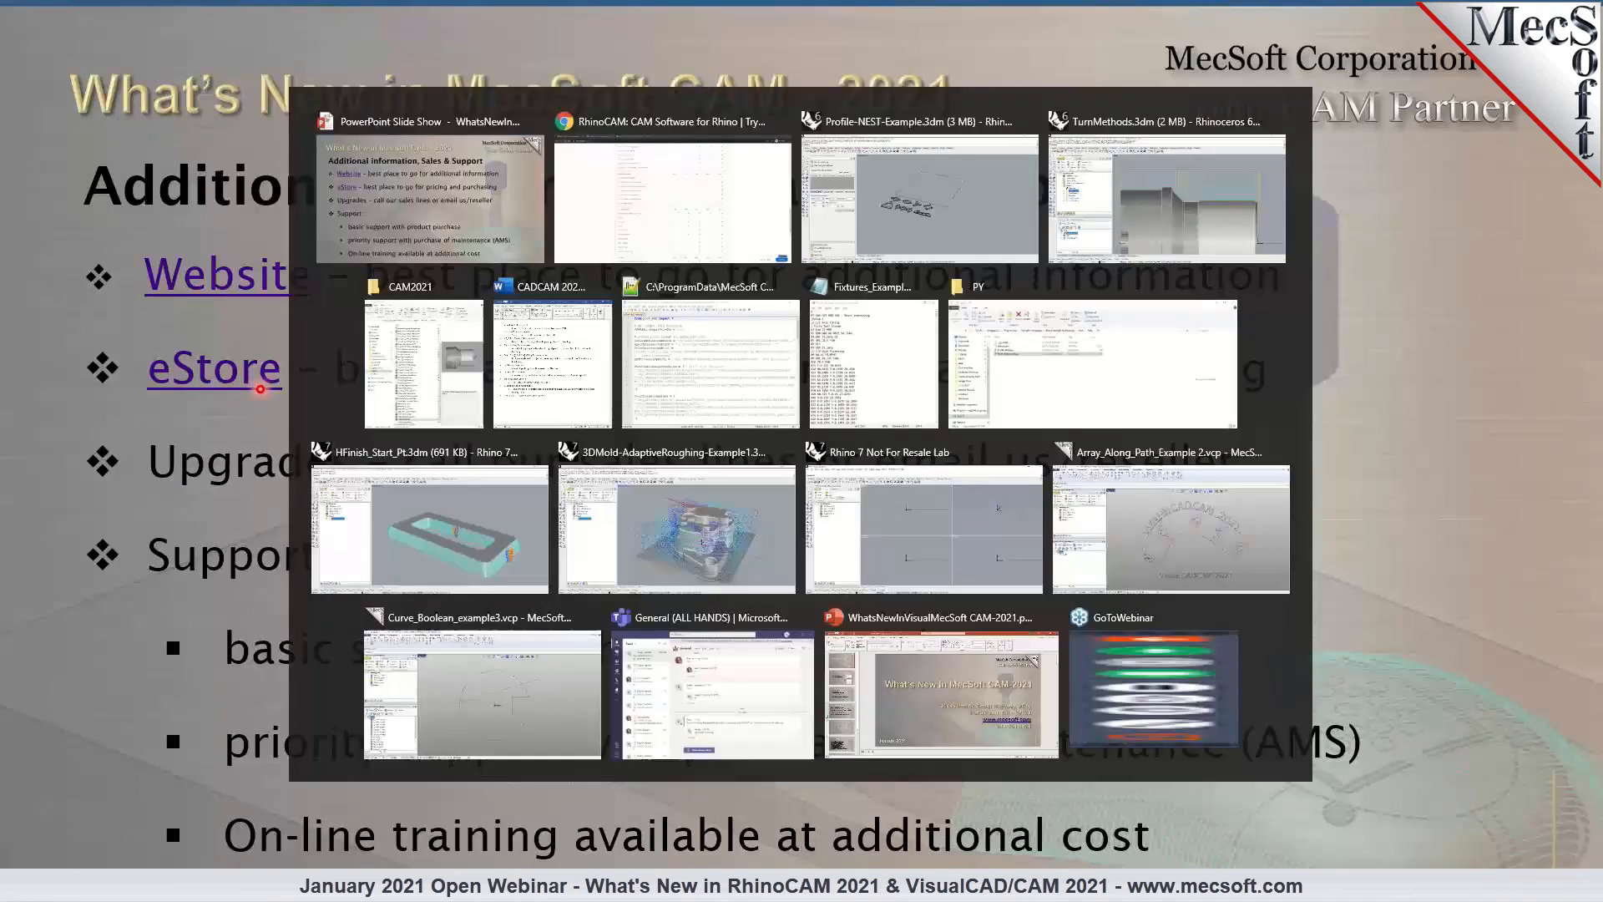
scroll(281, 400, "up", 10)
scroll(281, 409, "up", 6)
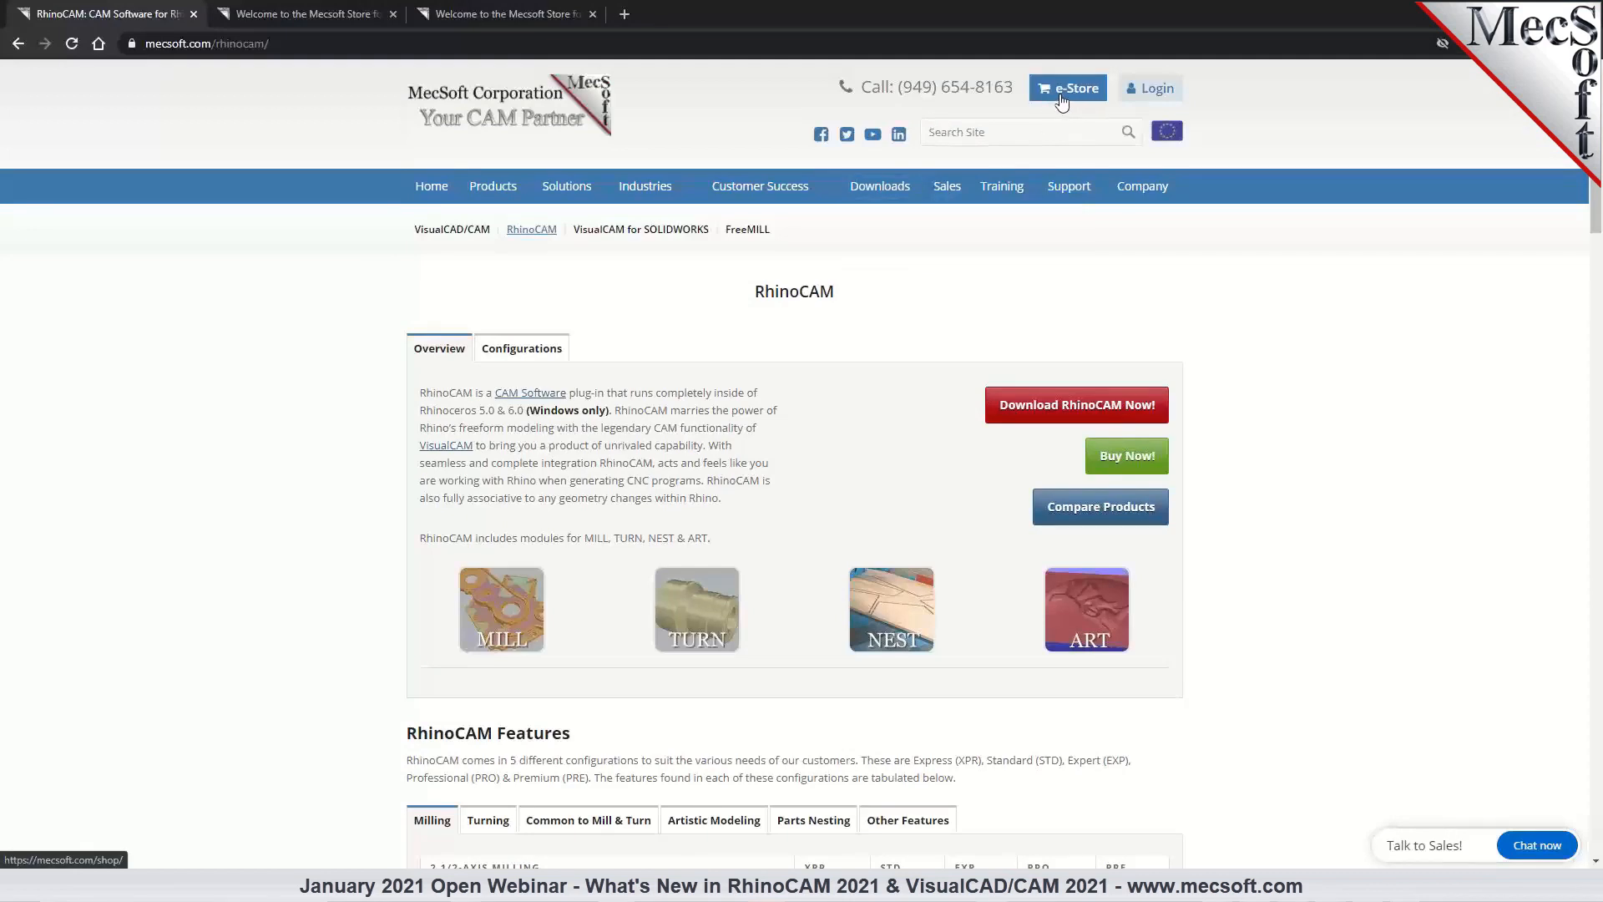
left_click(307, 15)
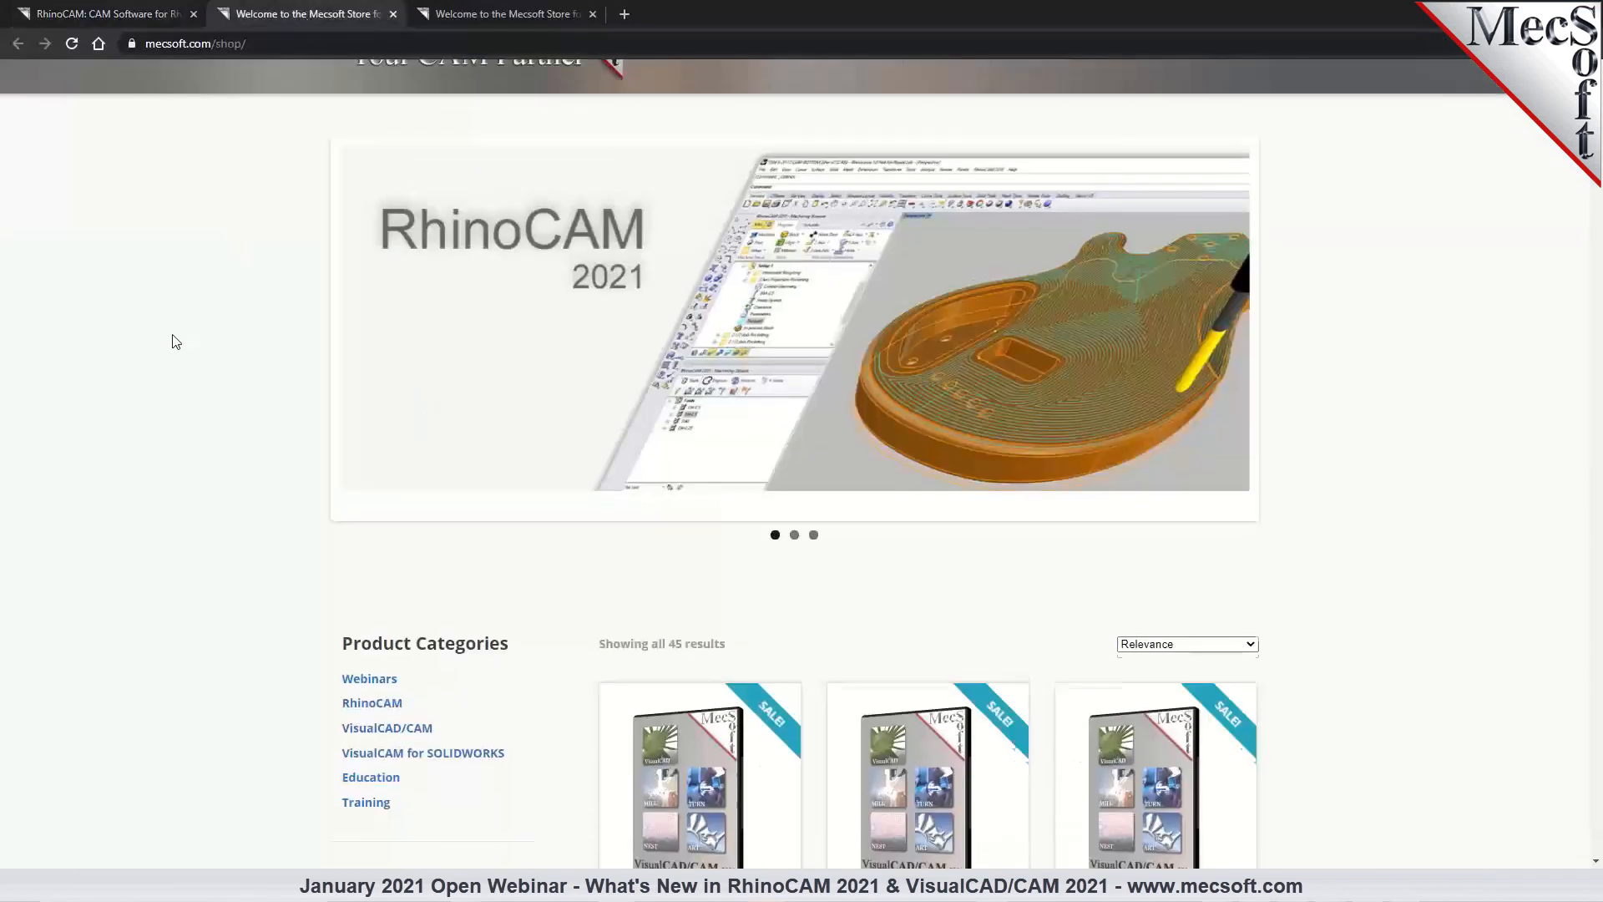
scroll(173, 342, "down", 1)
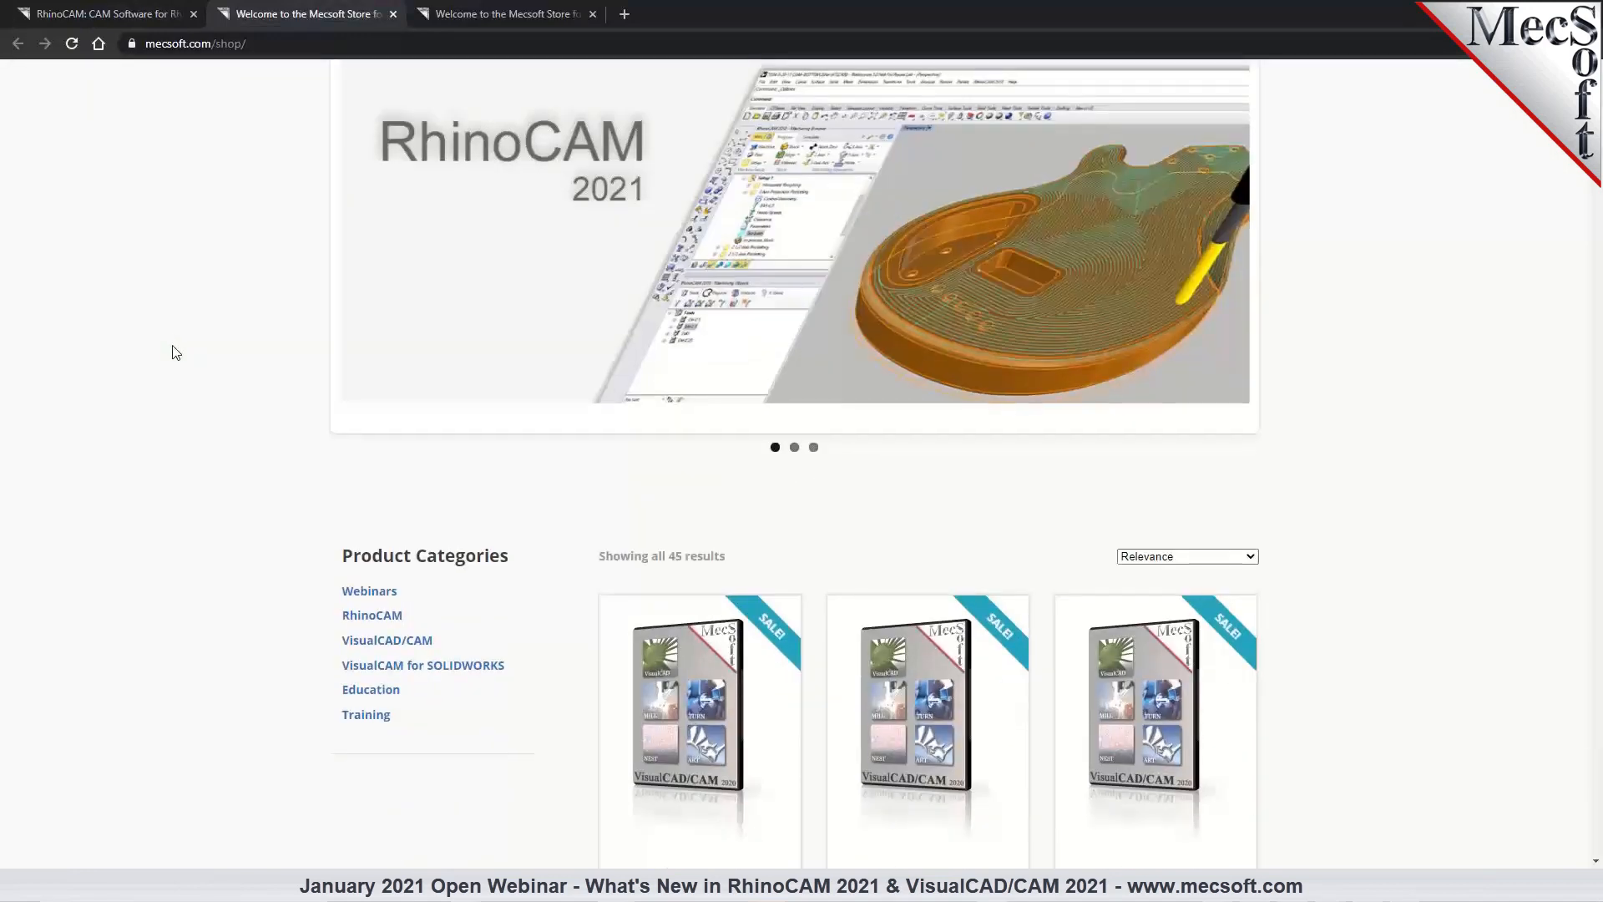
scroll(175, 351, "up", 1)
scroll(175, 352, "up", 1)
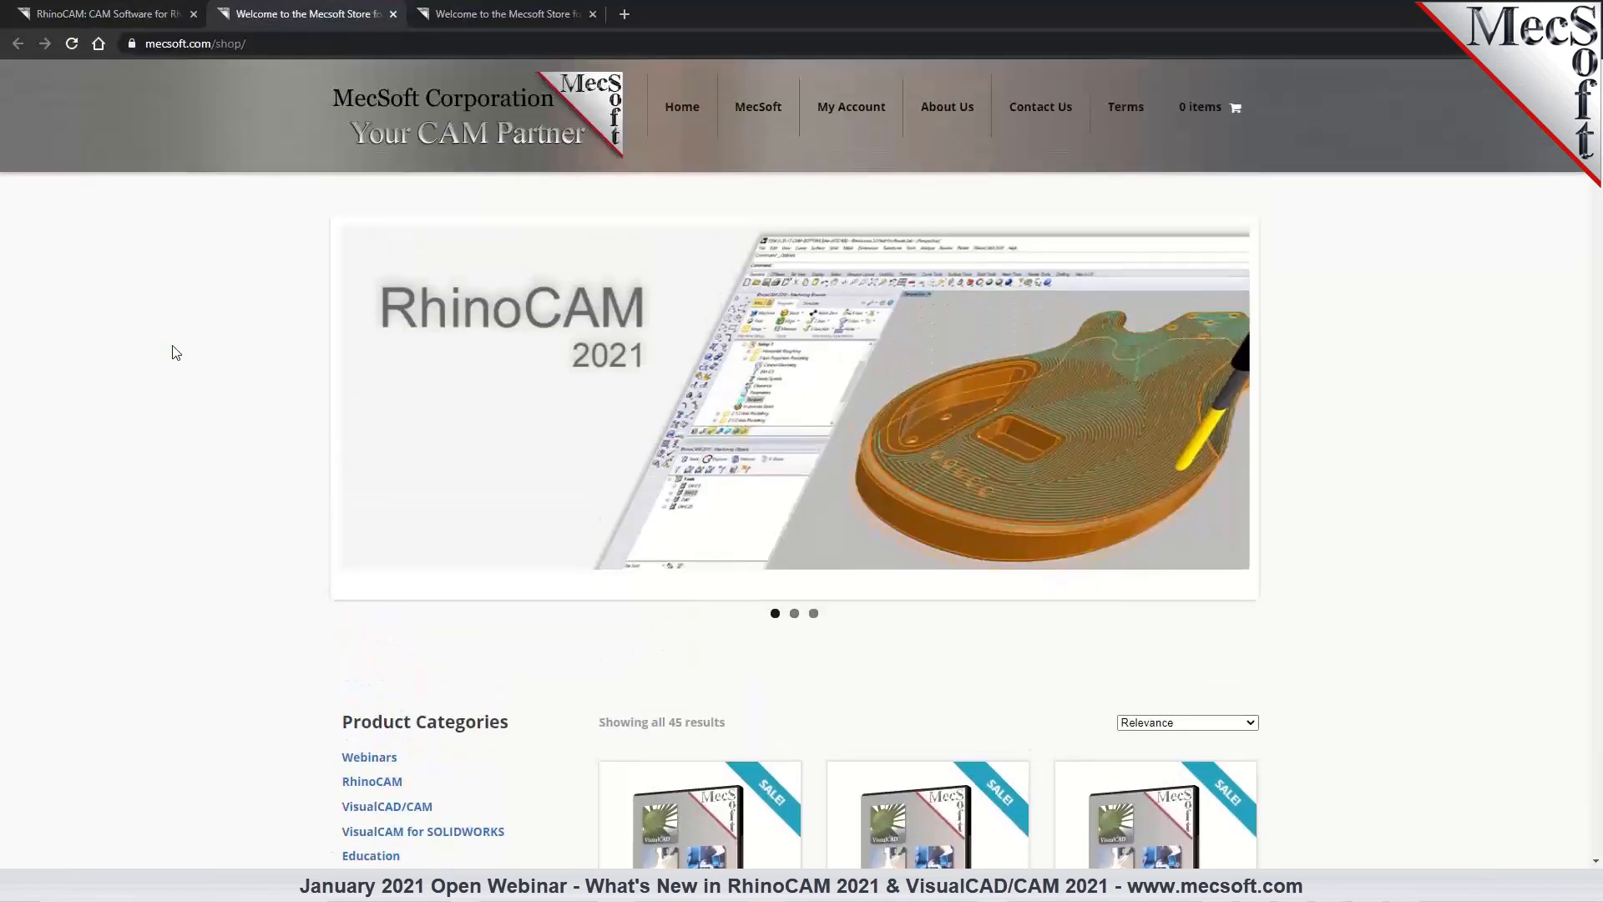
scroll(175, 352, "down", 1)
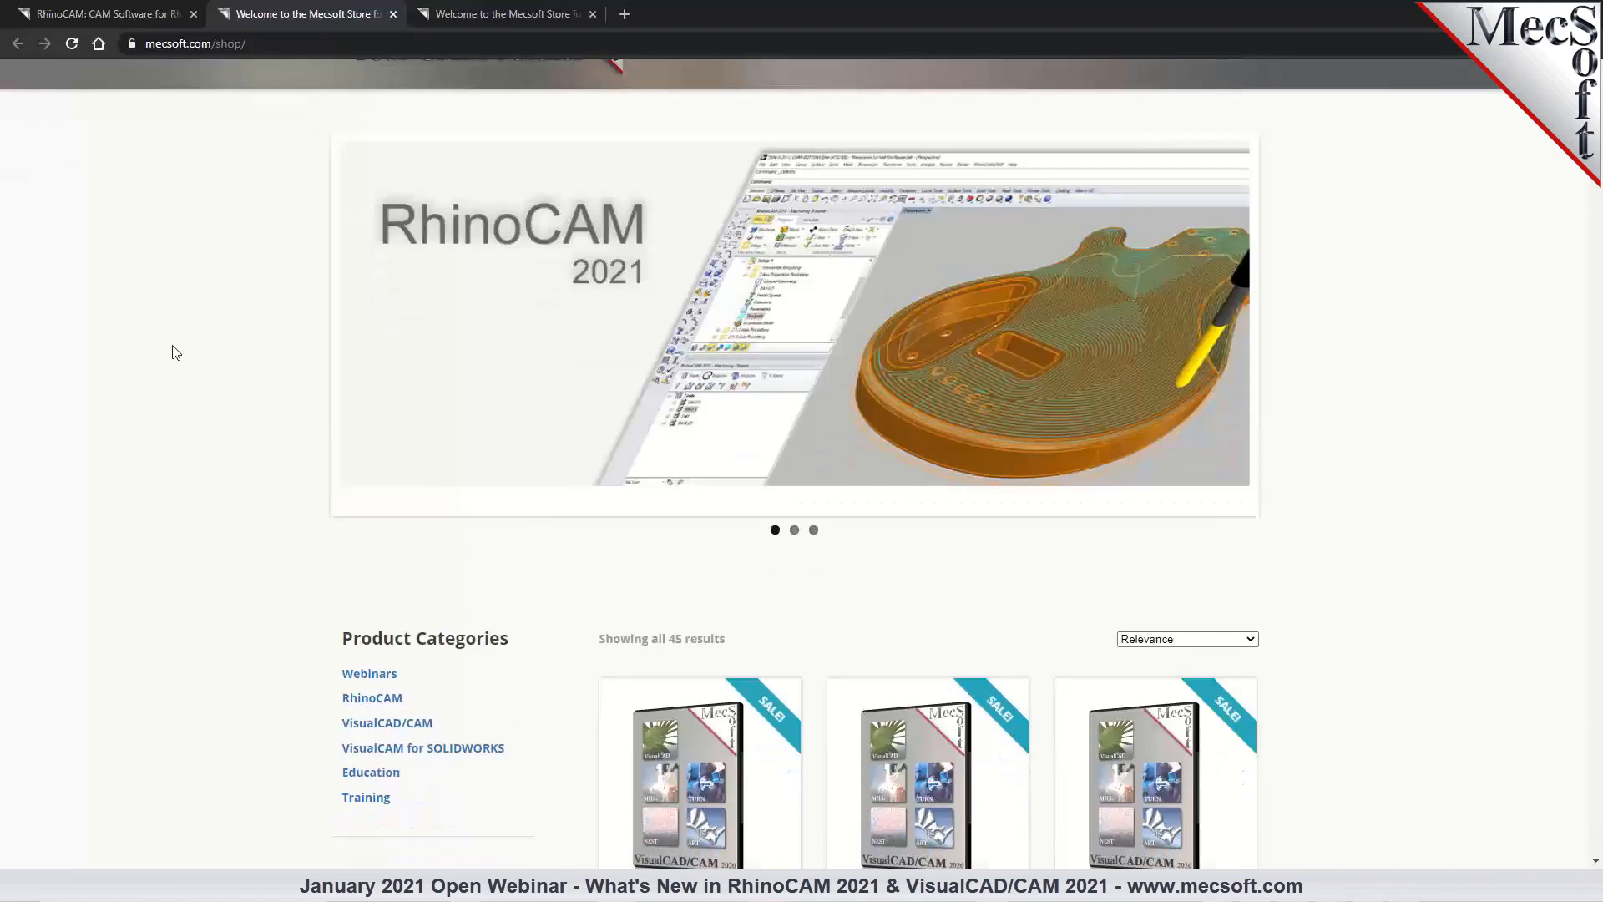
scroll(175, 351, "up", 1)
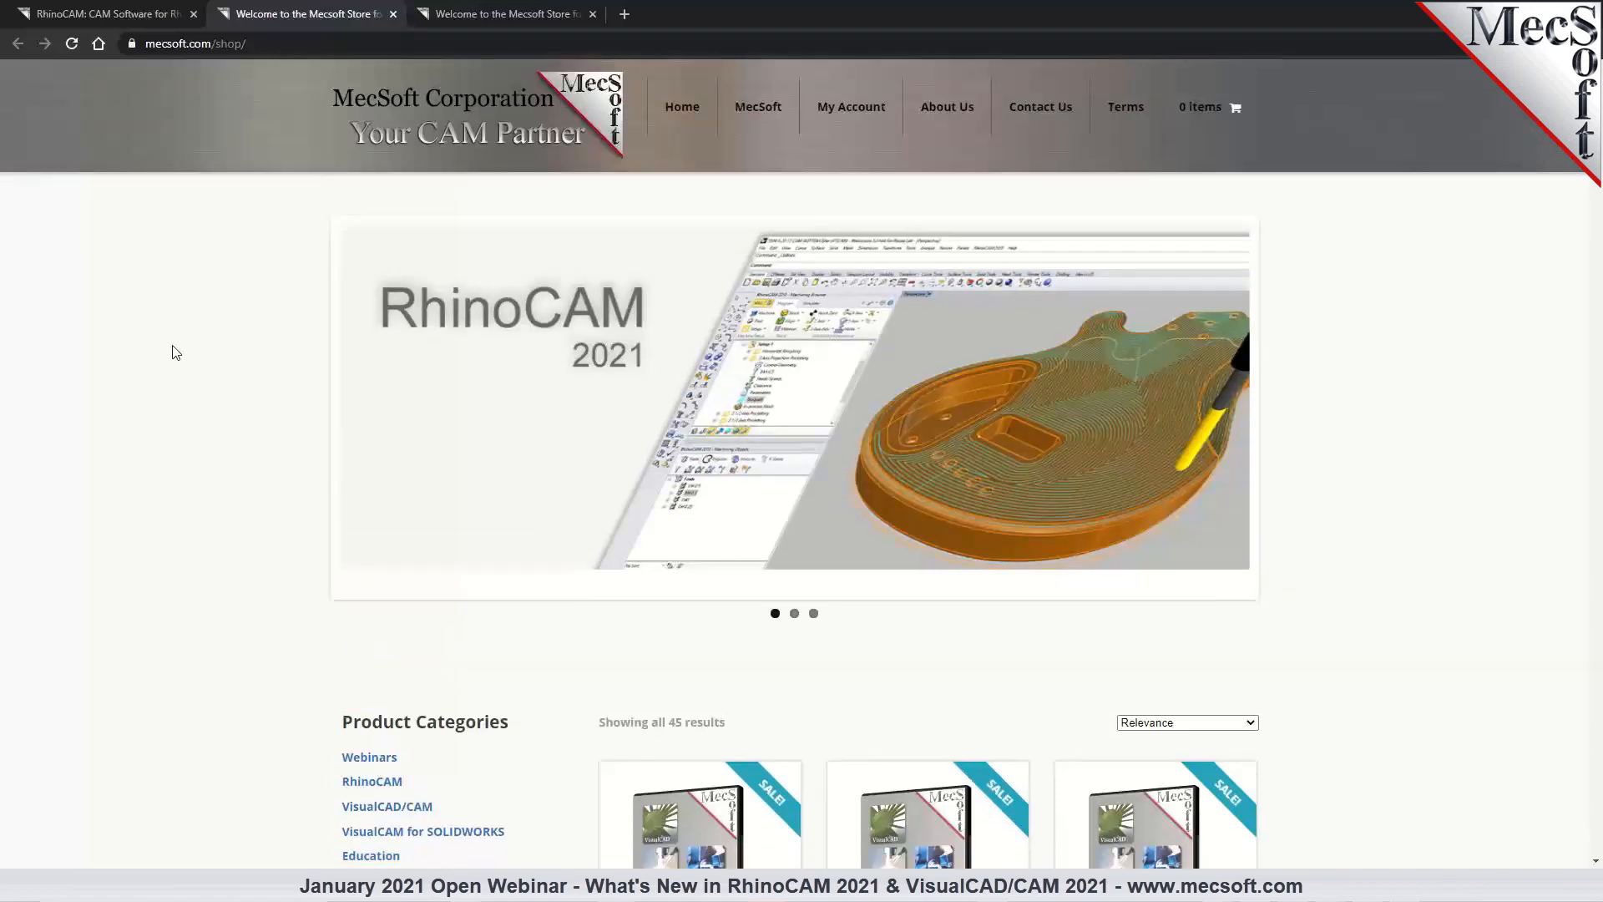
scroll(175, 352, "down", 4)
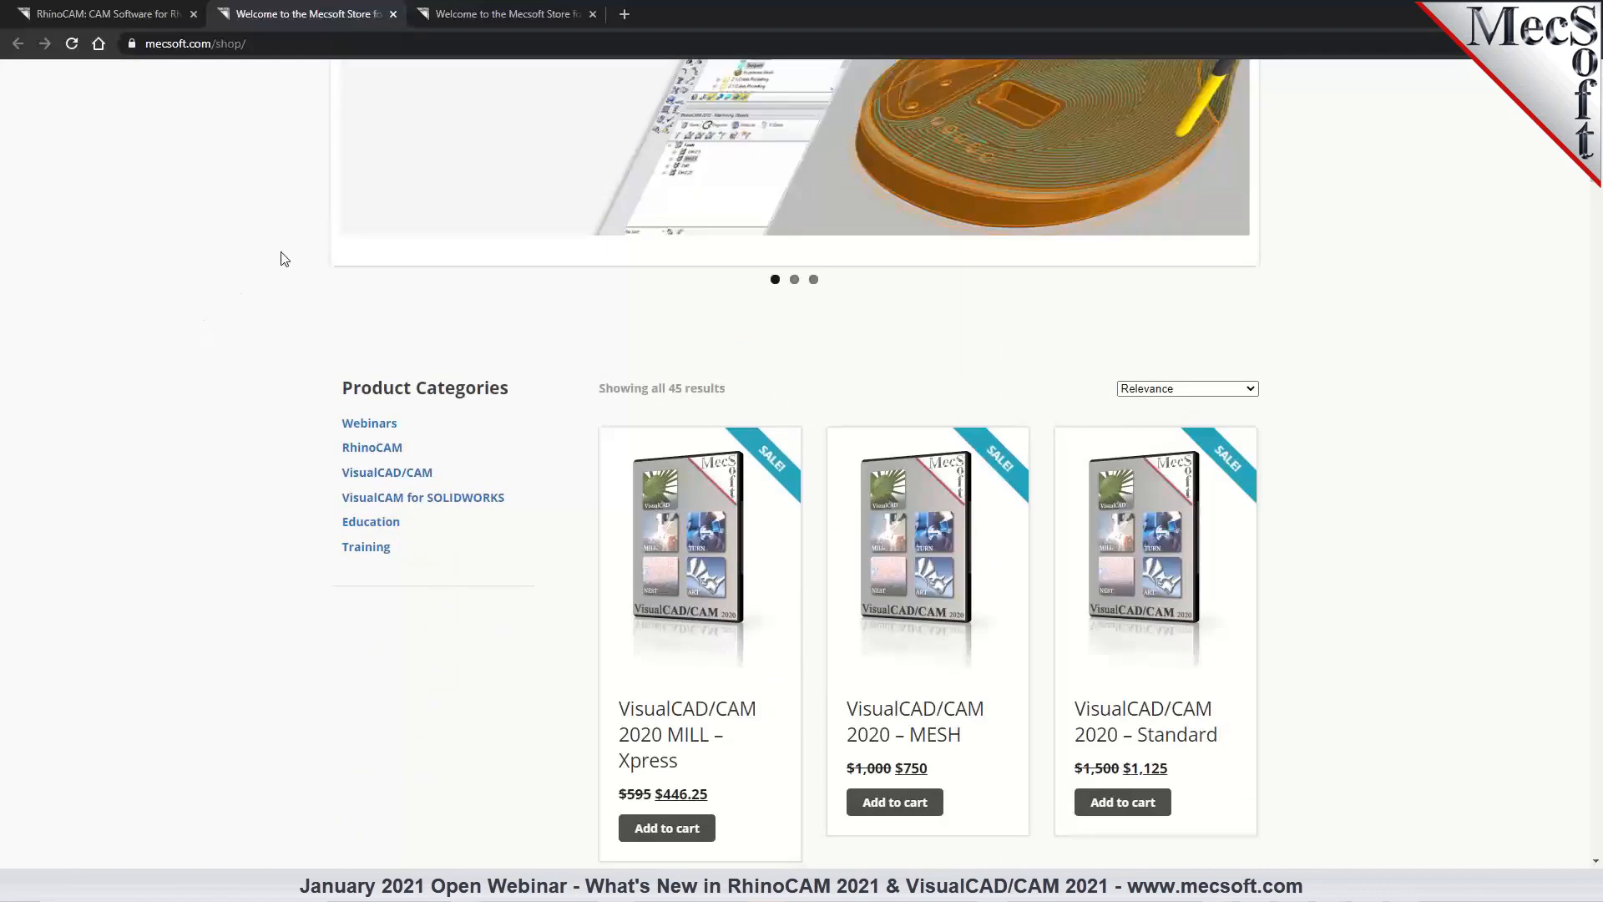
scroll(281, 259, "down", 1)
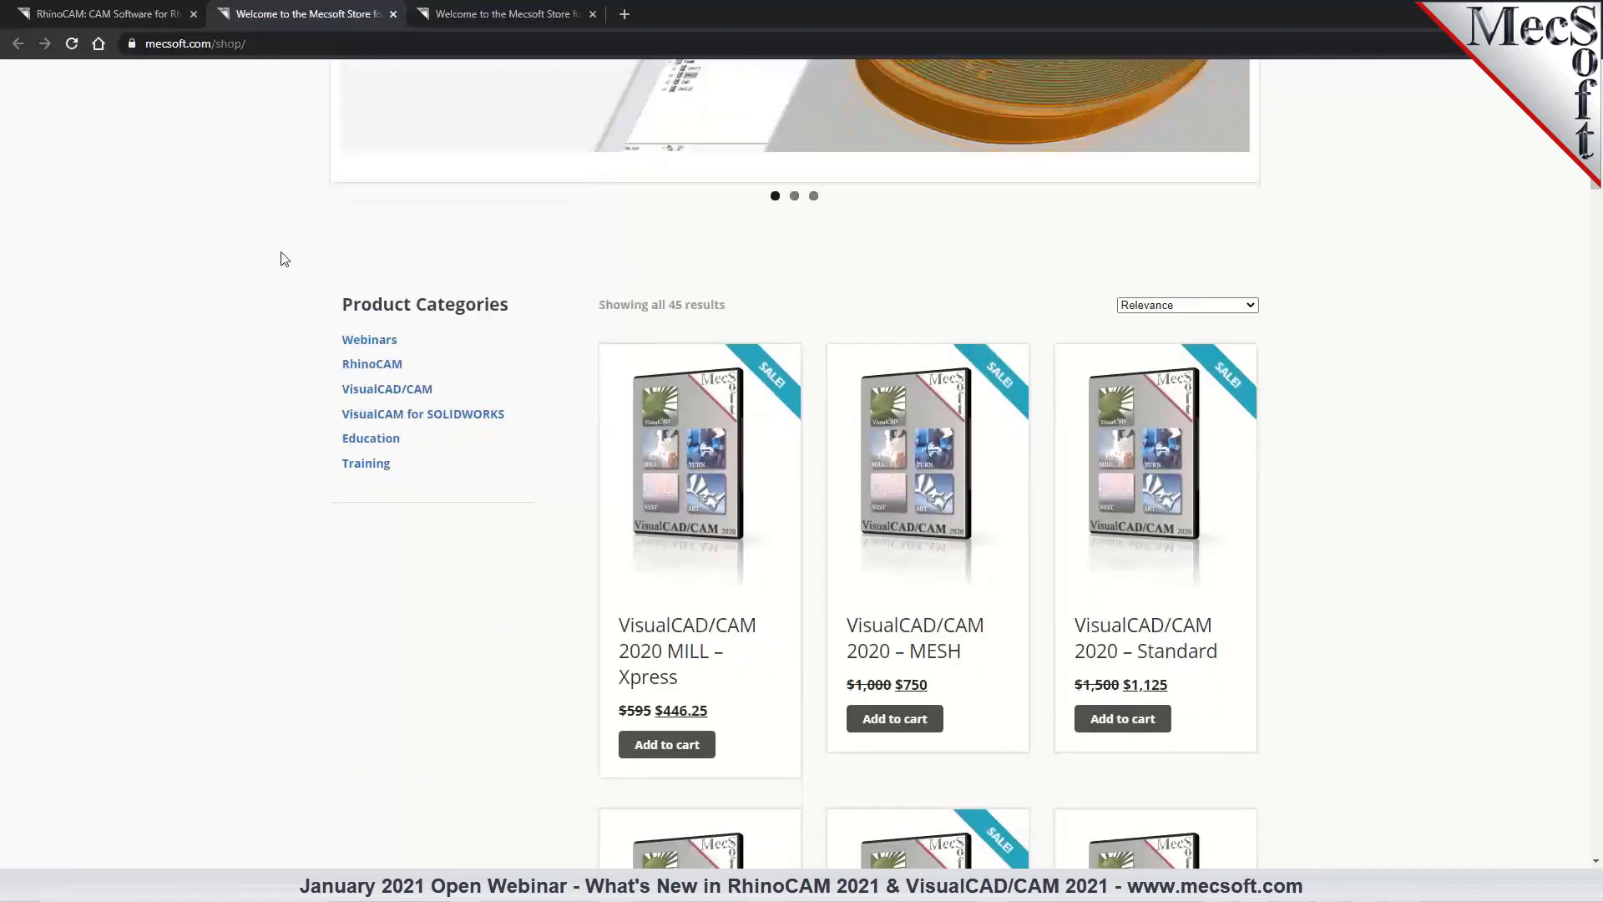
scroll(283, 247, "up", 1)
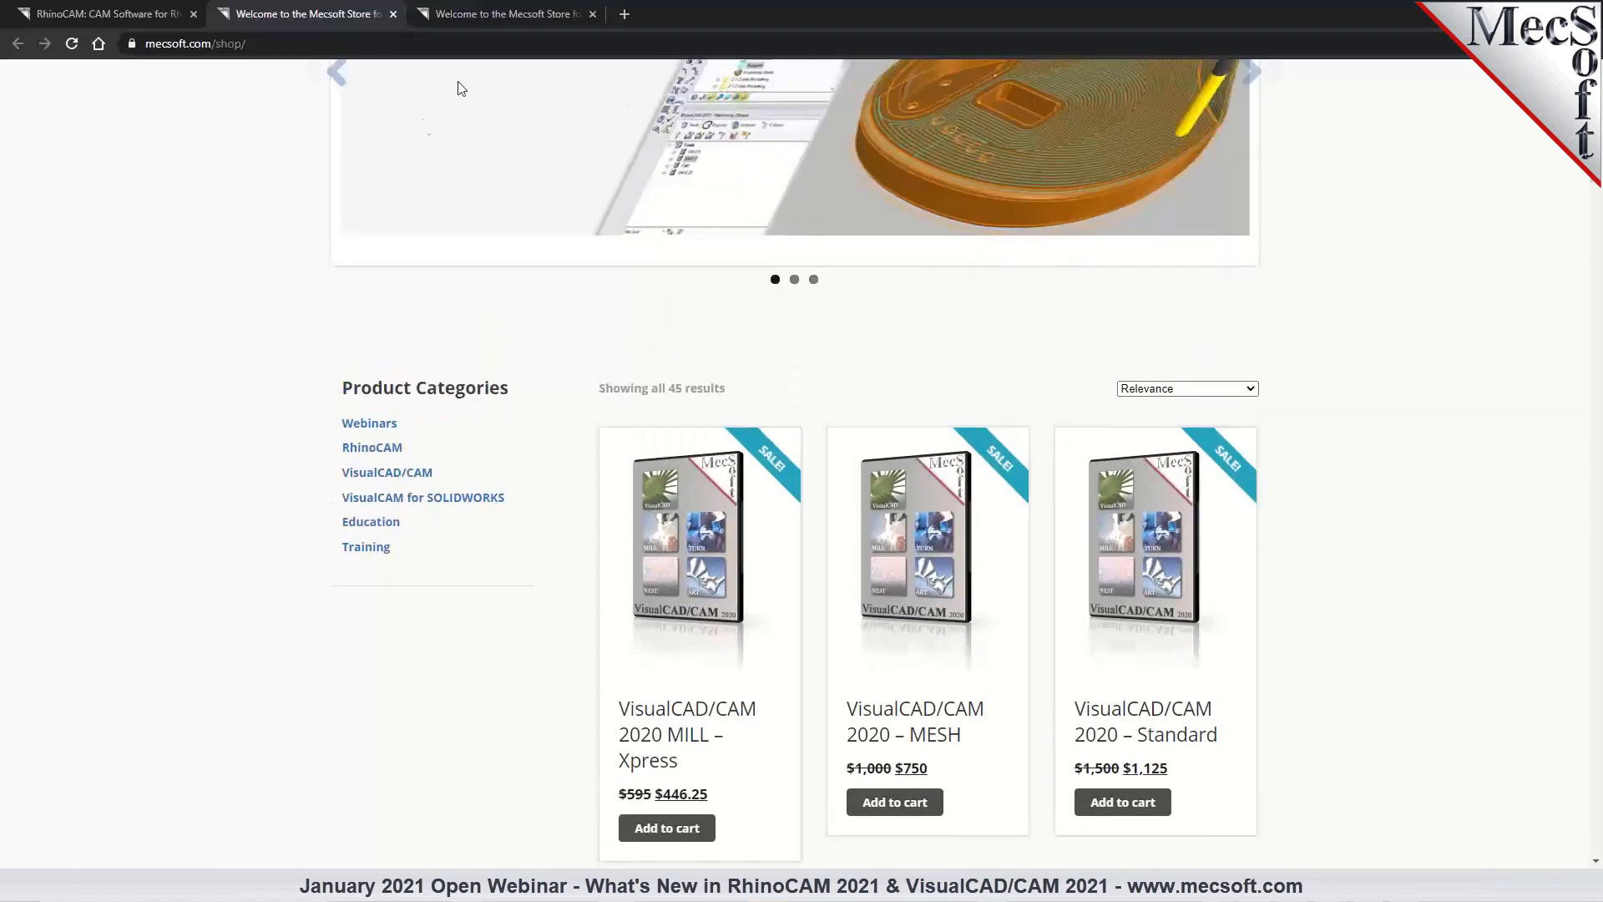
Examine the euro-priced products in the European store at mecsoft.com/shopeu and return to the slide show.
left_click(498, 17)
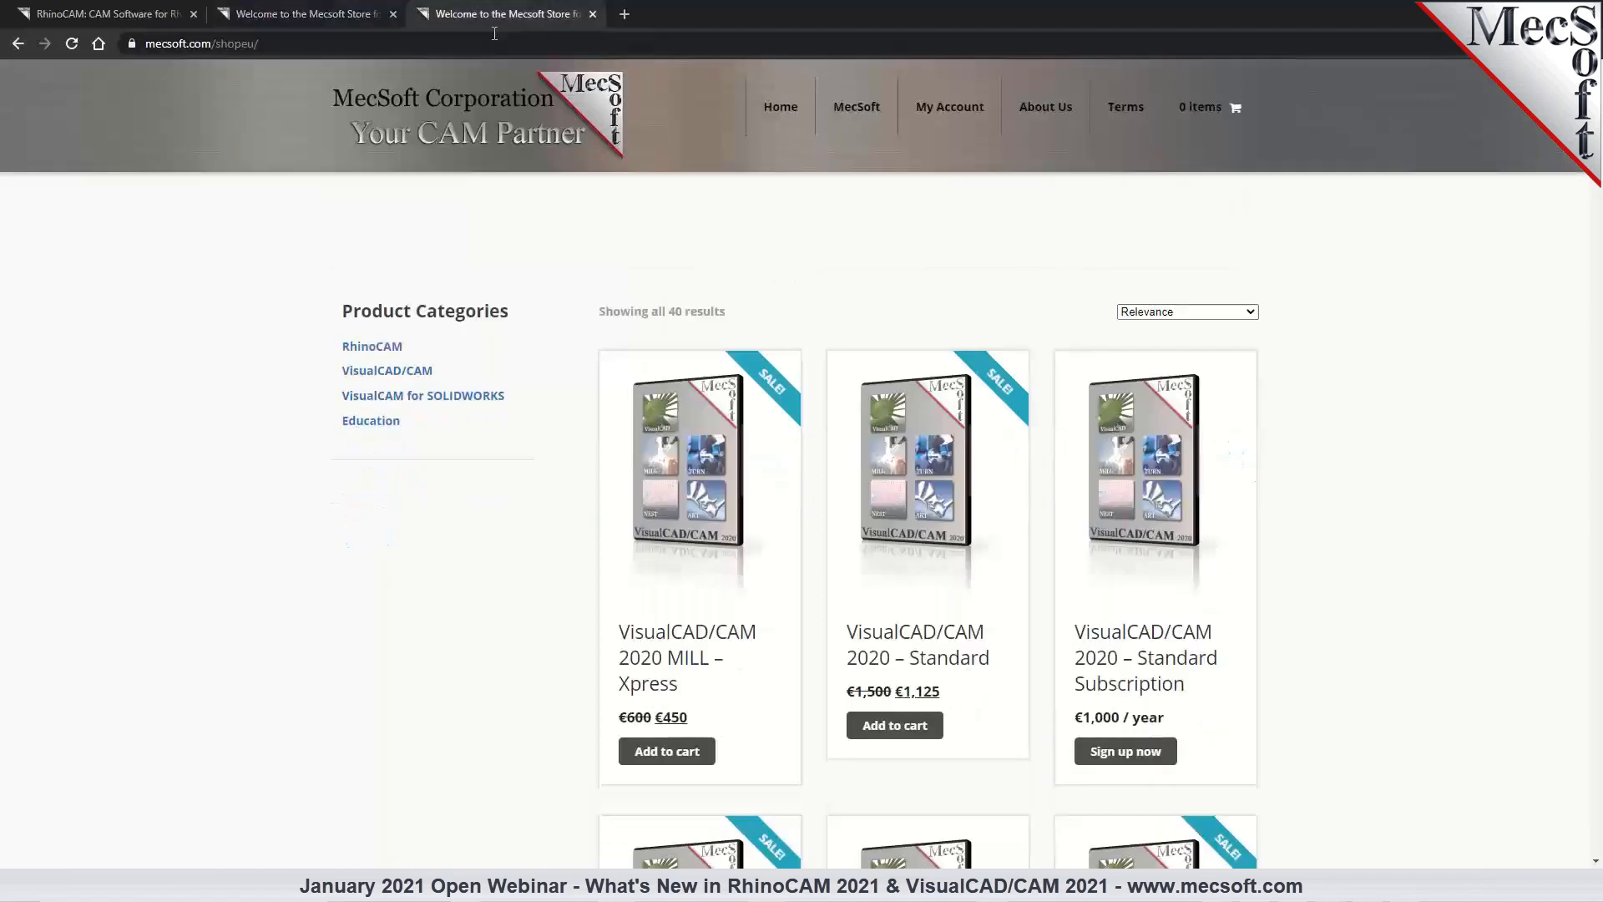
scroll(320, 553, "down", 2)
scroll(321, 553, "down", 2)
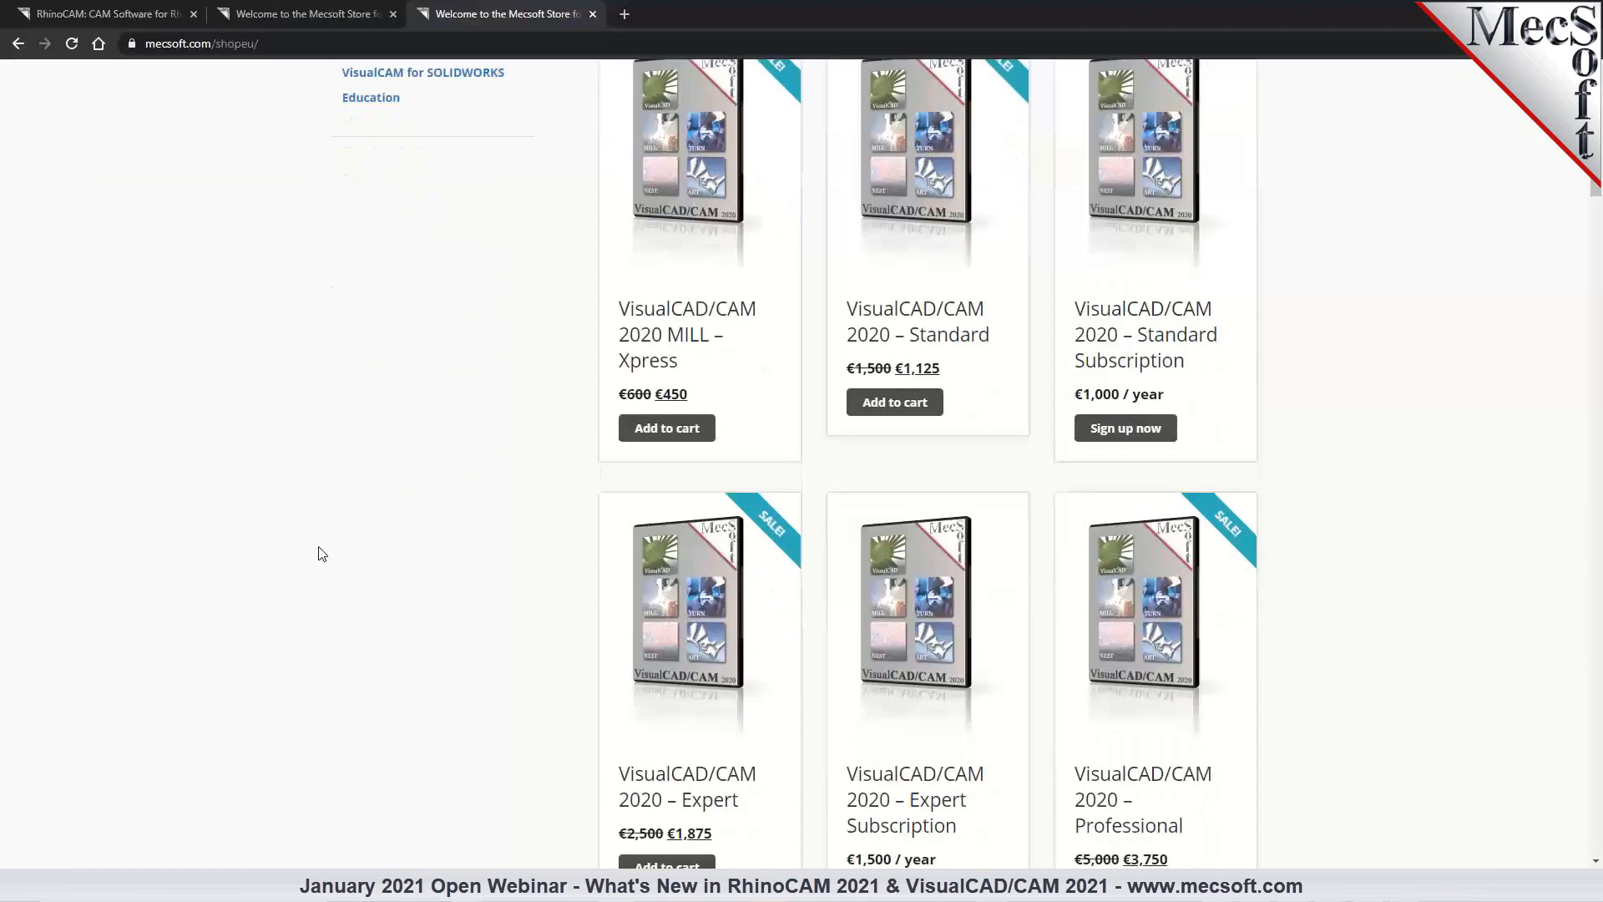
scroll(322, 554, "down", 1)
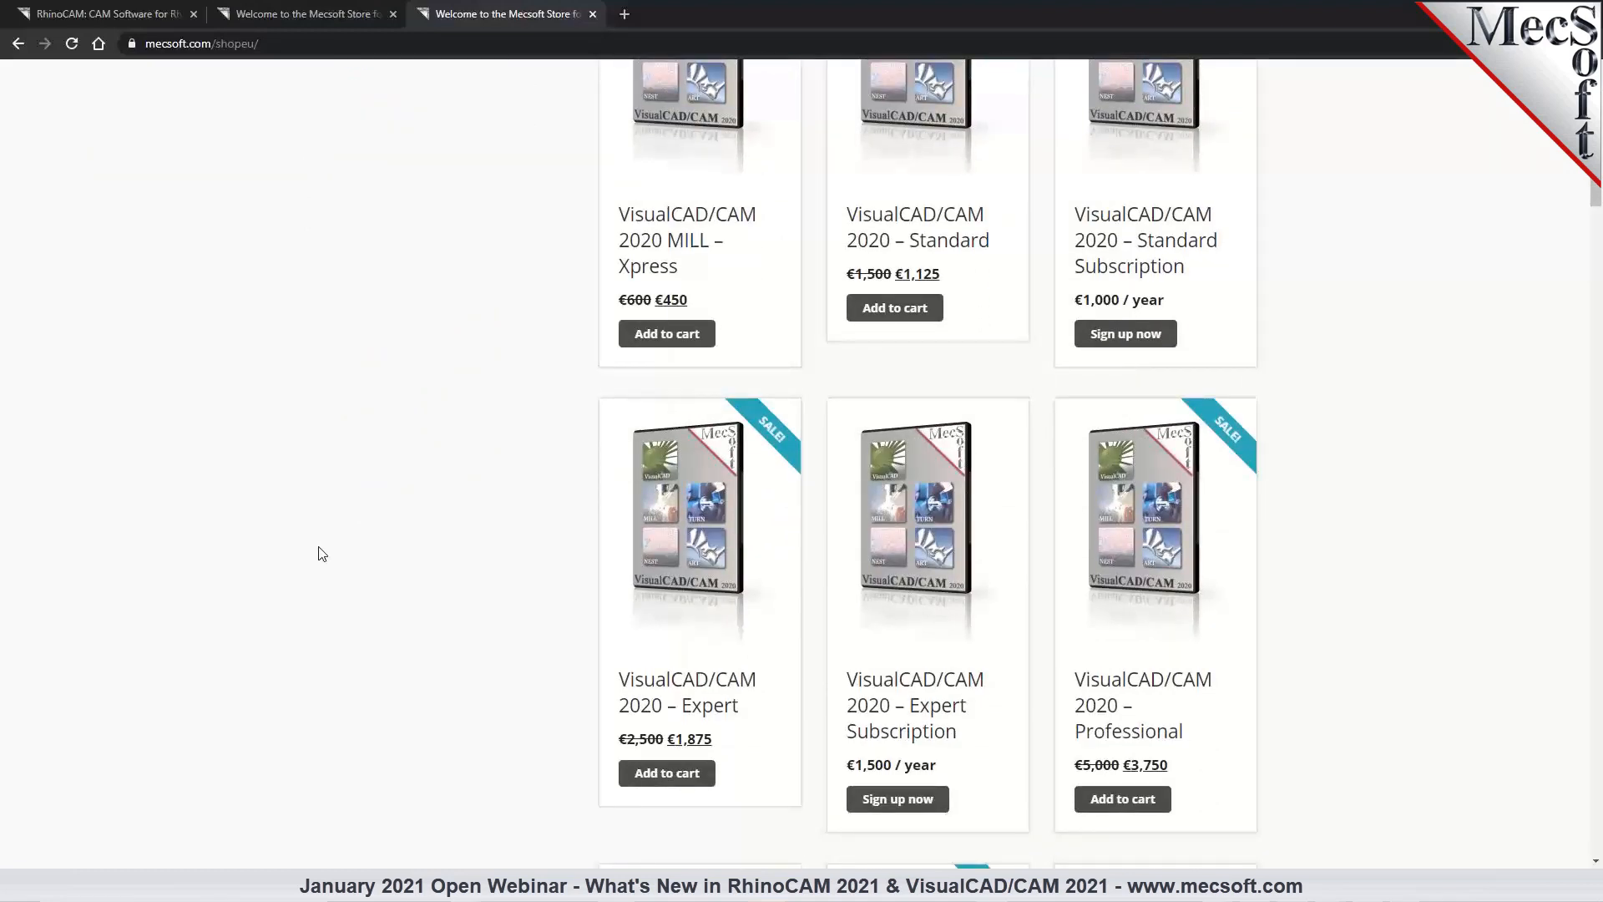
scroll(321, 554, "up", 1)
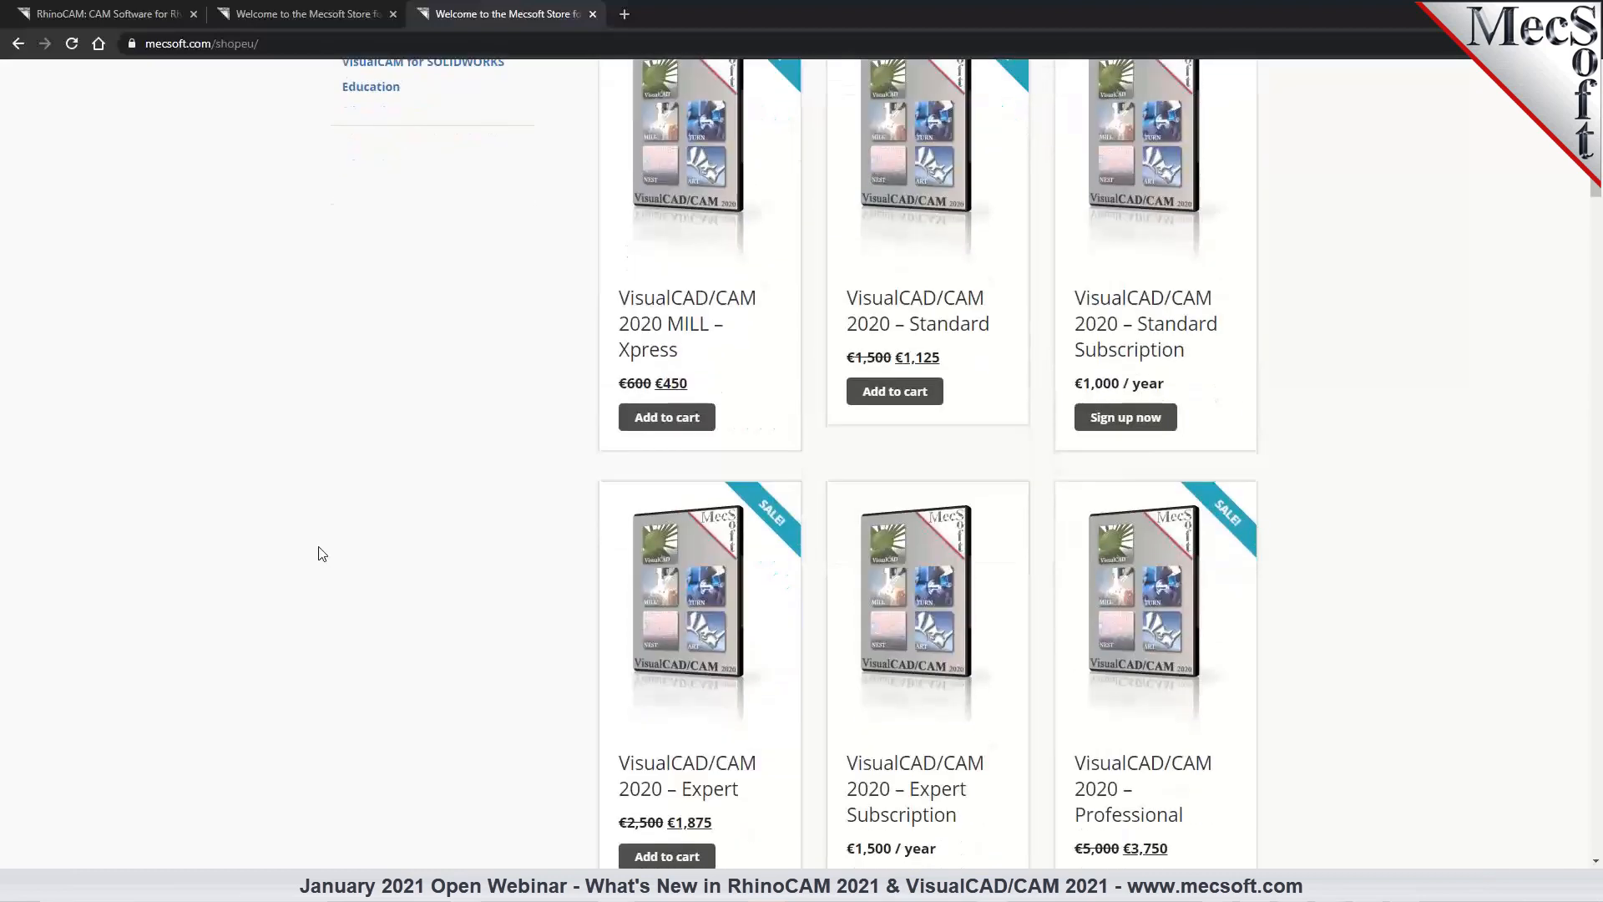
scroll(322, 554, "down", 2)
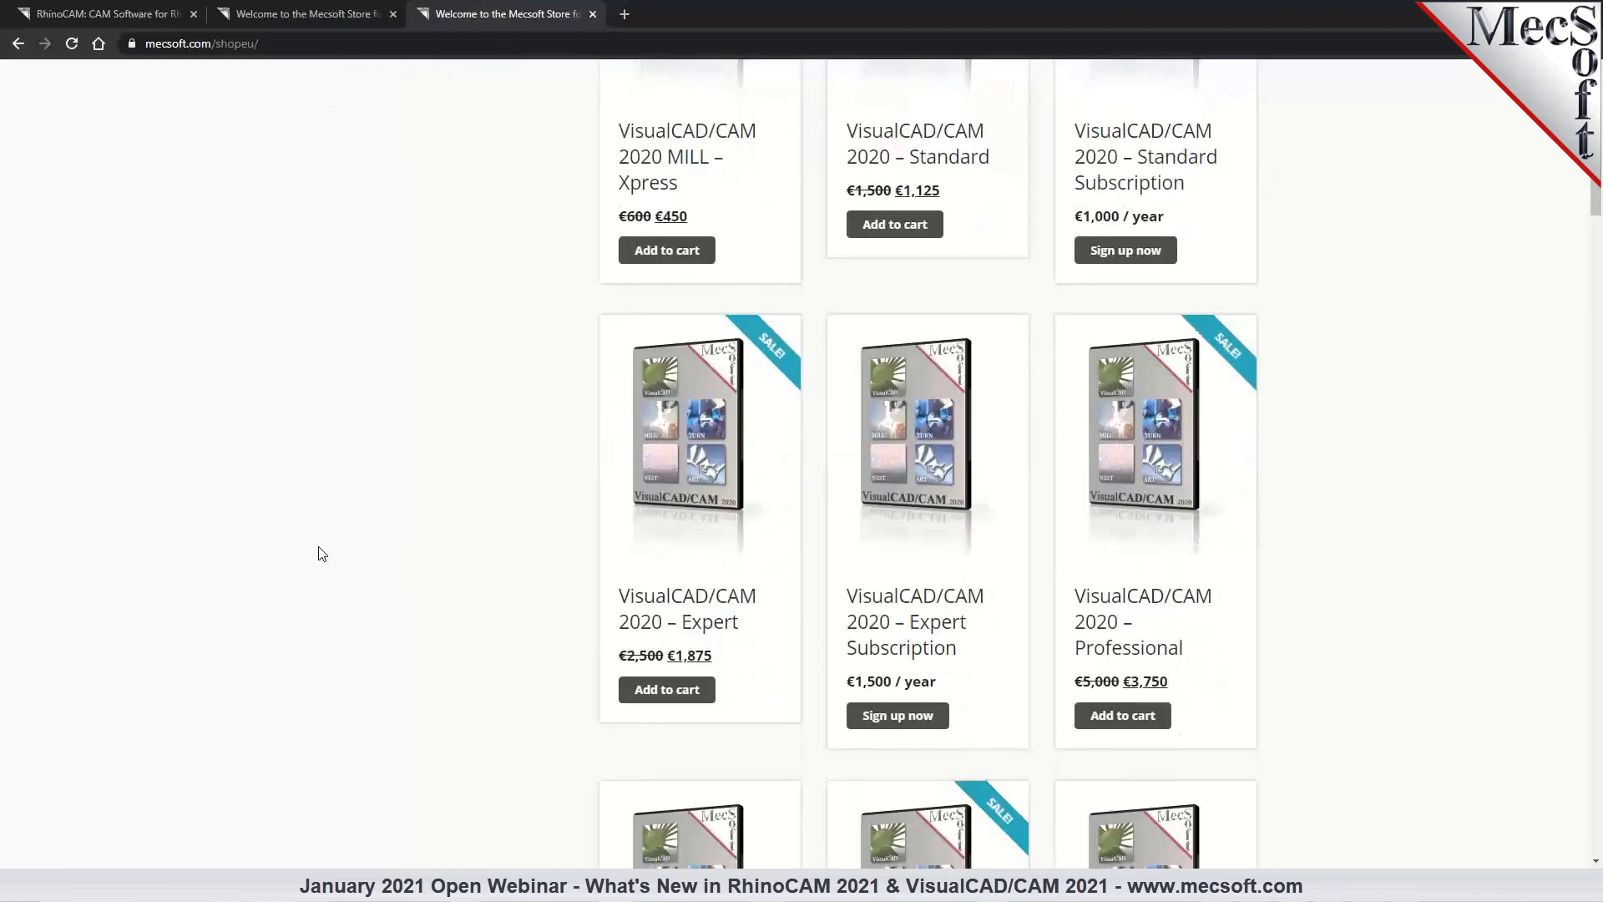
scroll(322, 554, "up", 3)
scroll(322, 554, "up", 3)
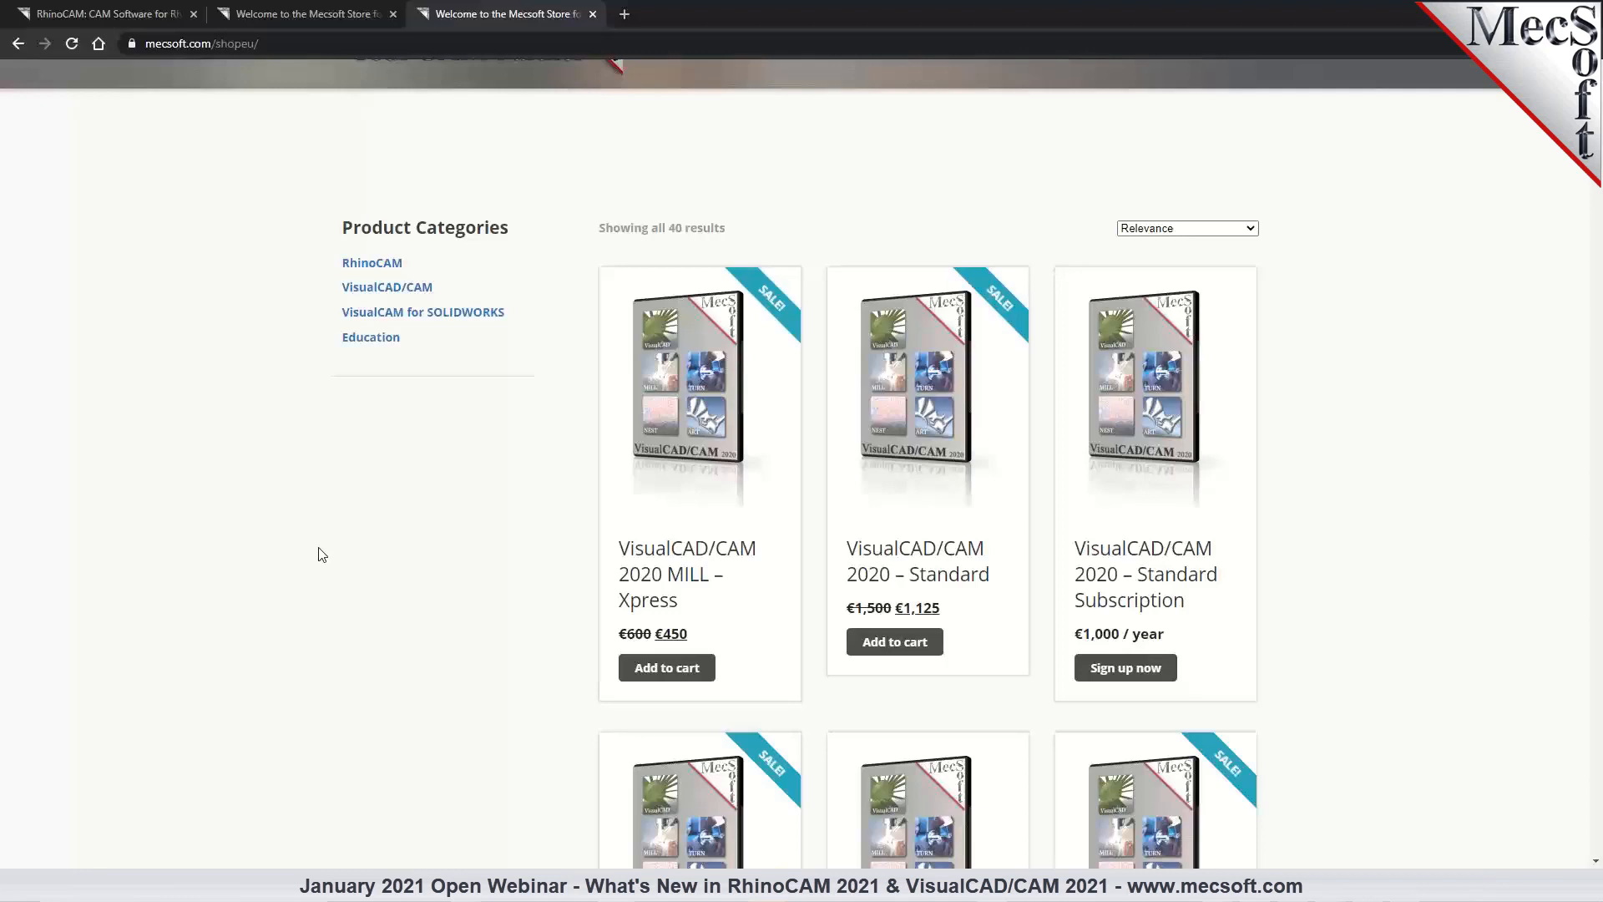
key("alt+Tab")
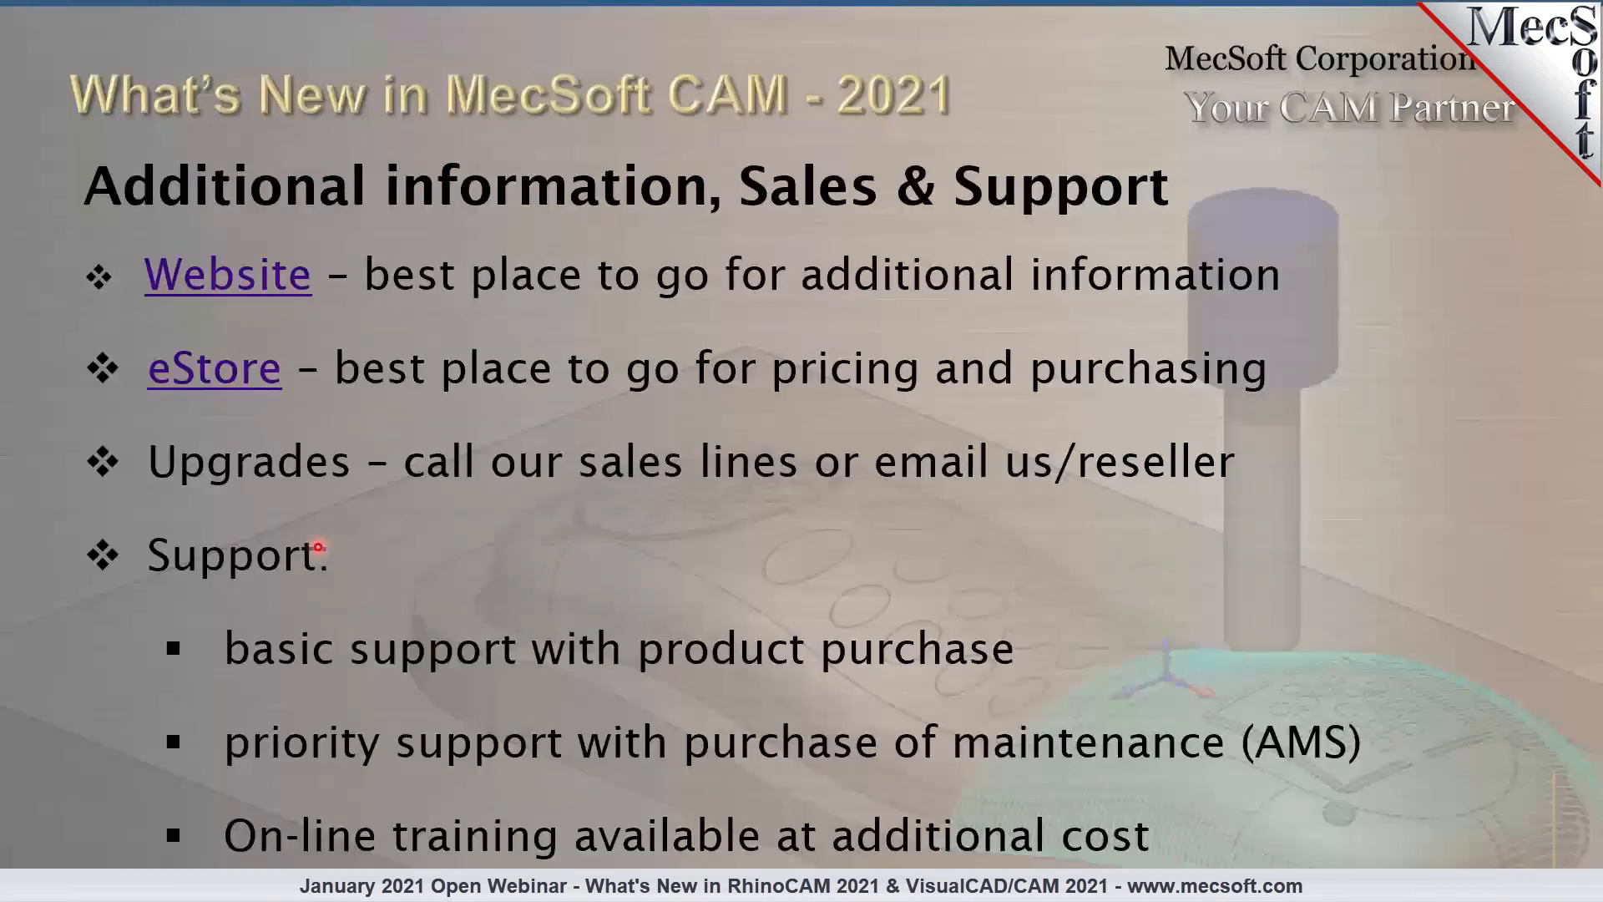